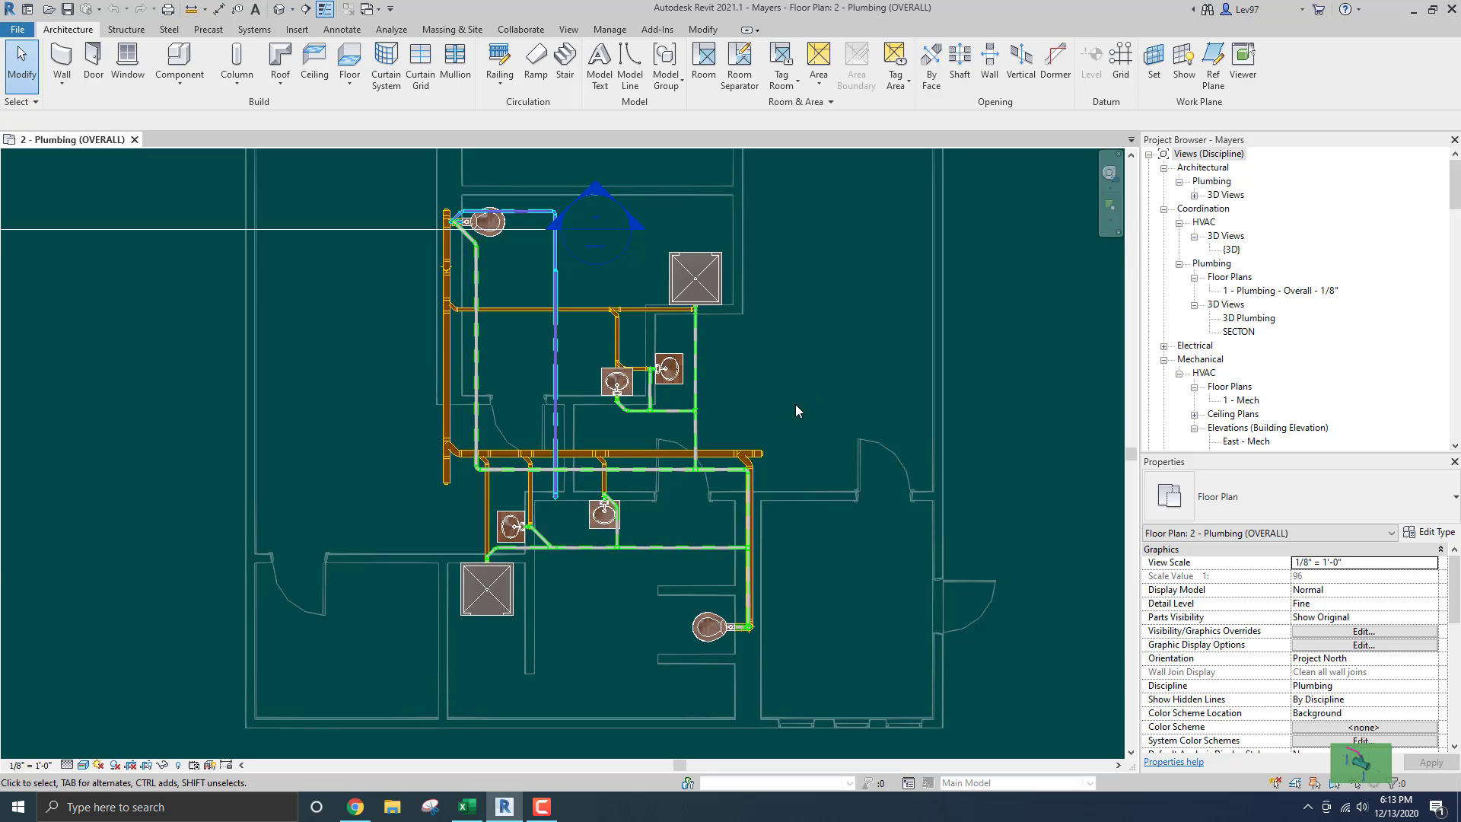
Examine the plumbing fixtures and existing pipe runs across the Plumbing (OVERALL) floor plan.
middle_click_drag(796, 404, 836, 416)
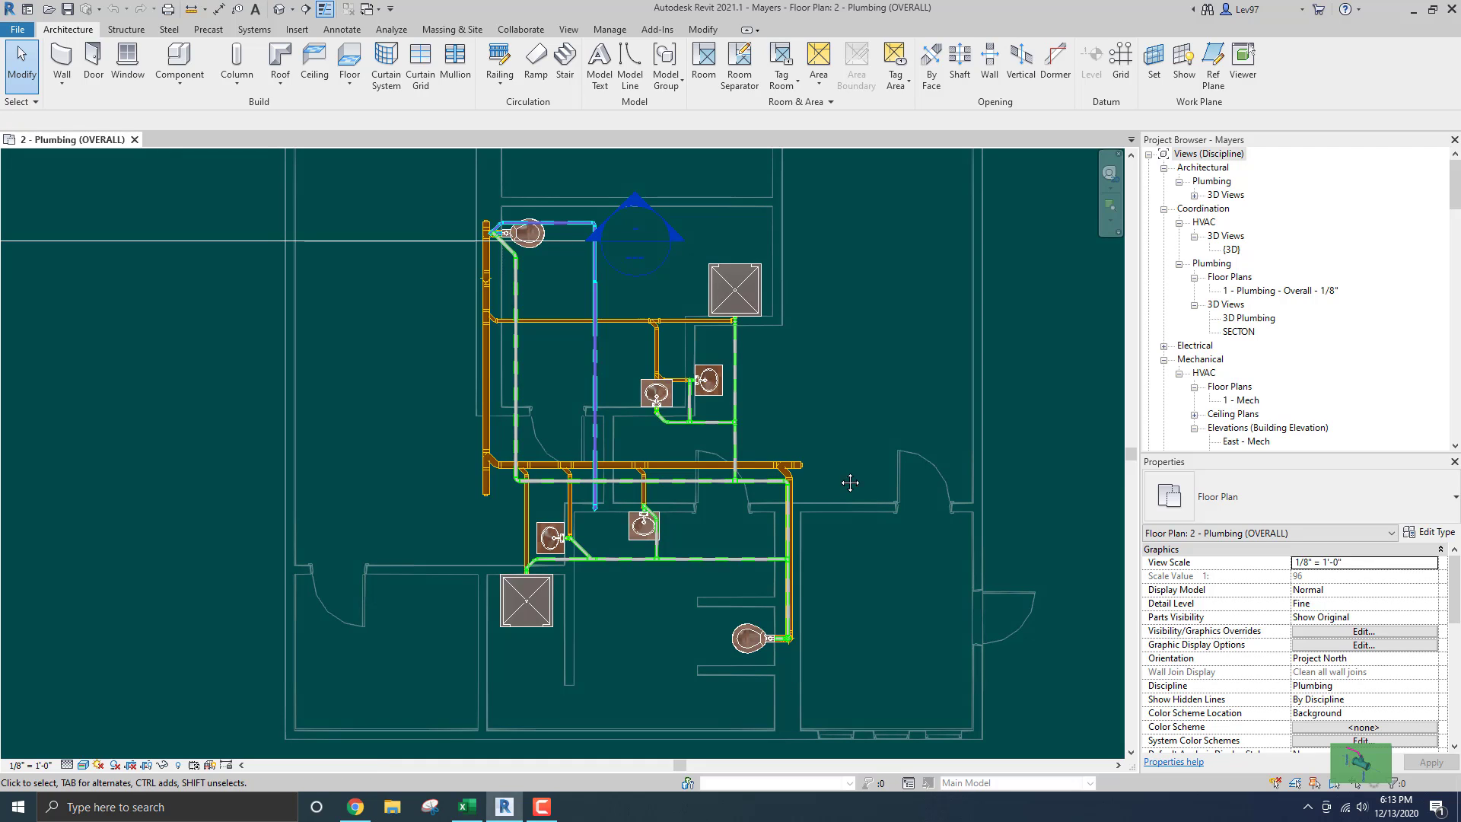
middle_click_drag(837, 471, 853, 472)
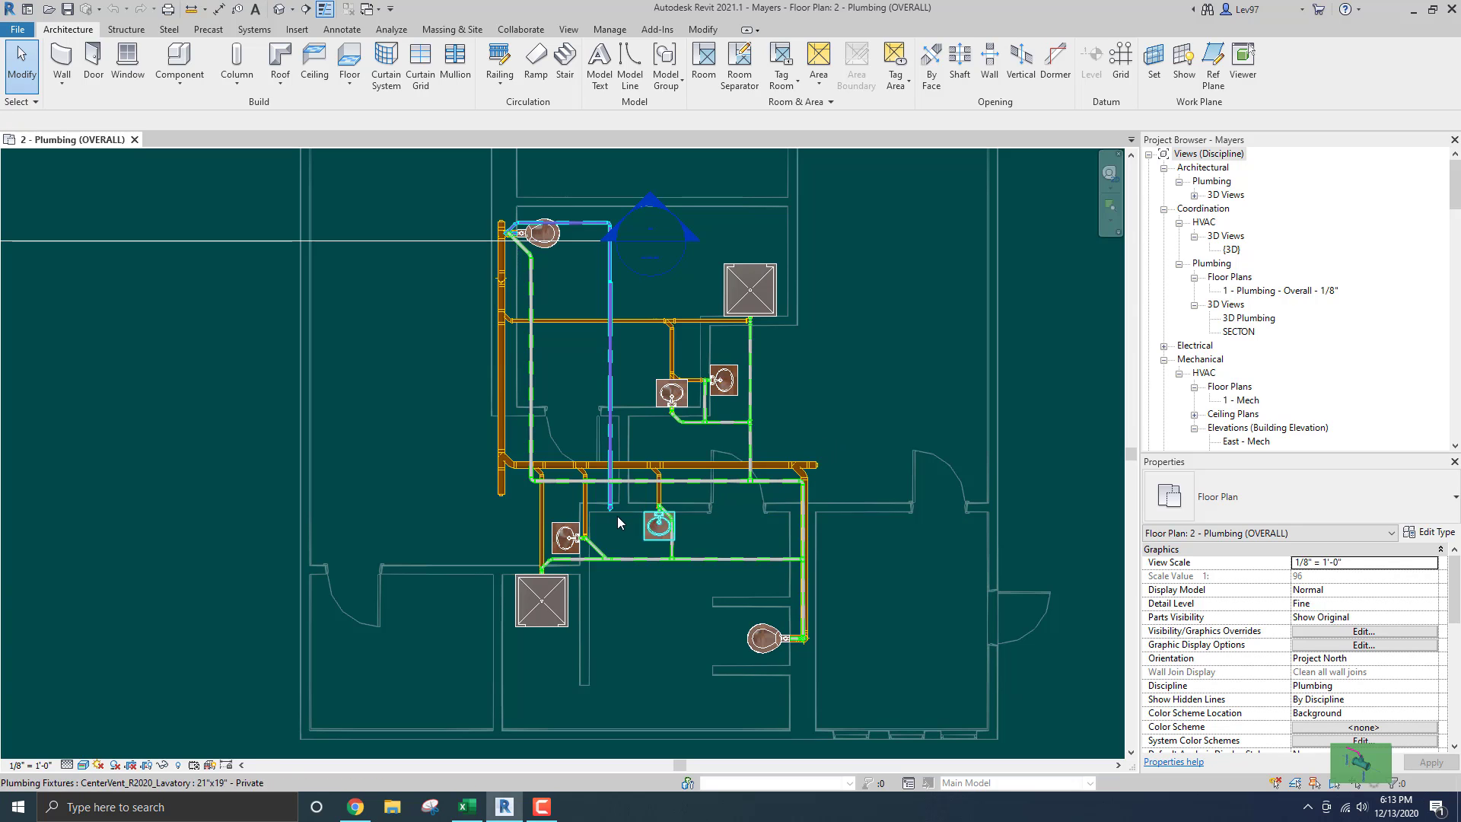
scroll(618, 513, "up", 1)
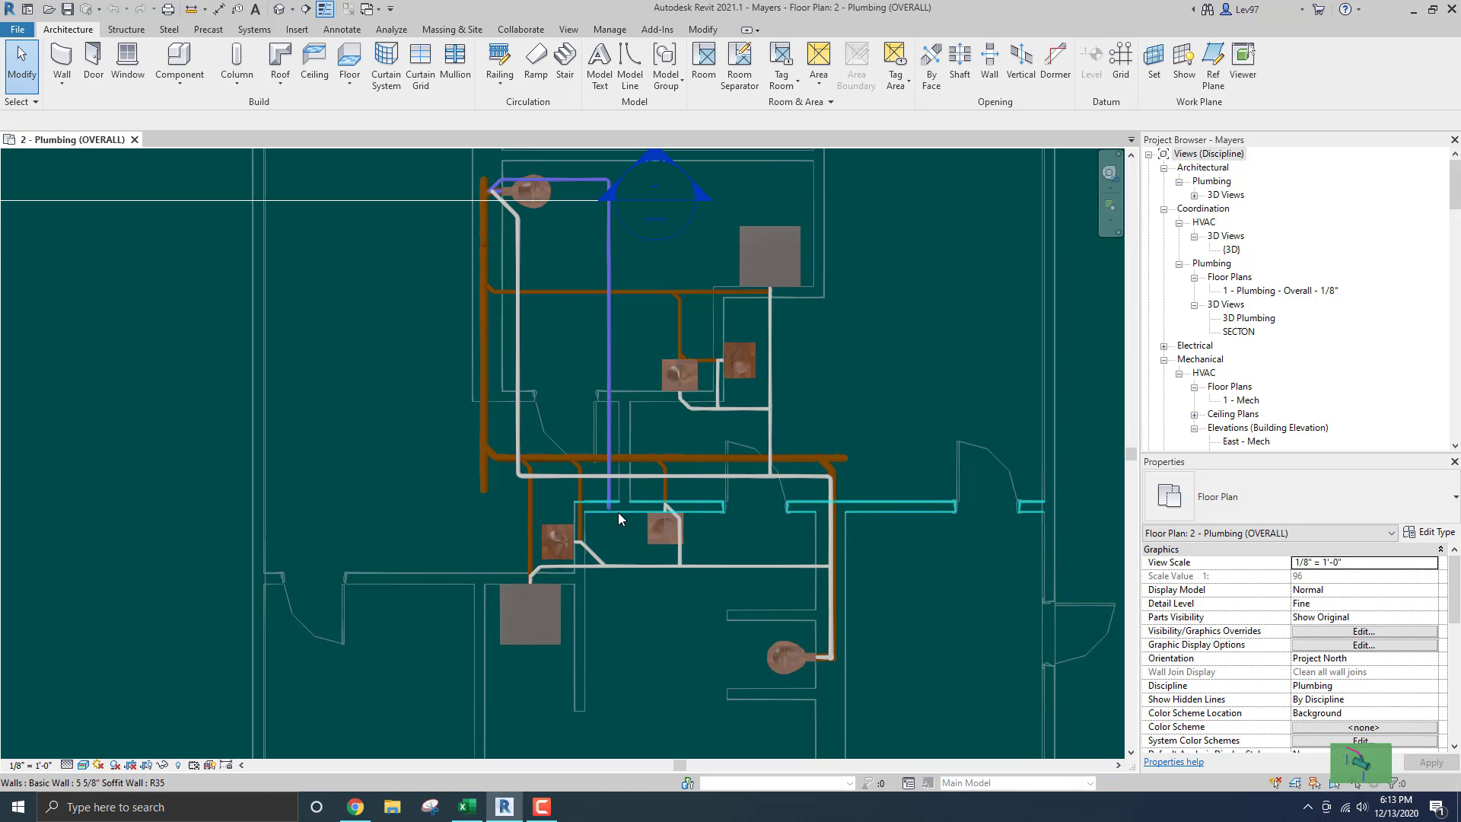
middle_click_drag(643, 354, 646, 443)
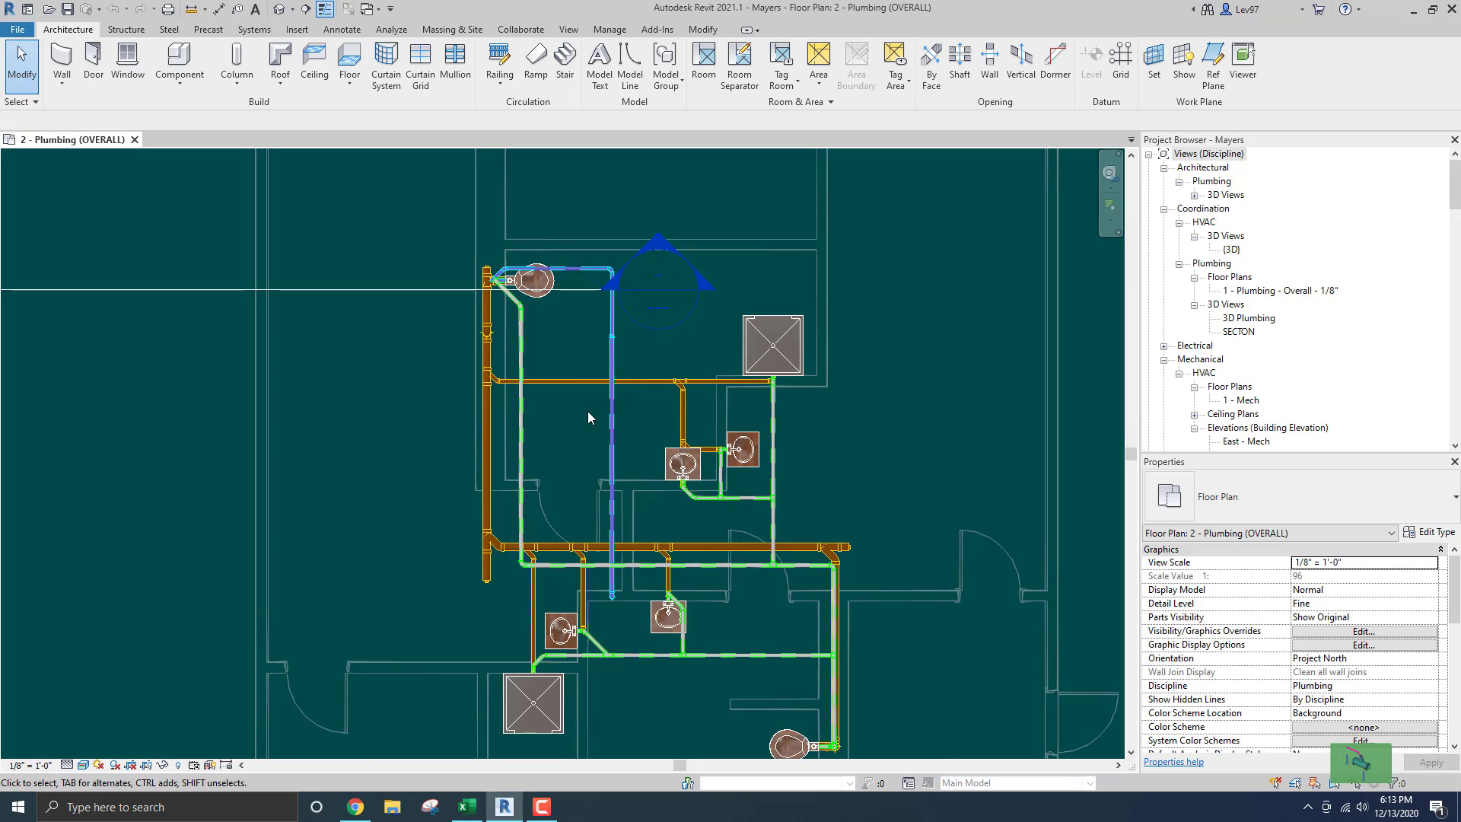
scroll(622, 403, "up", 1)
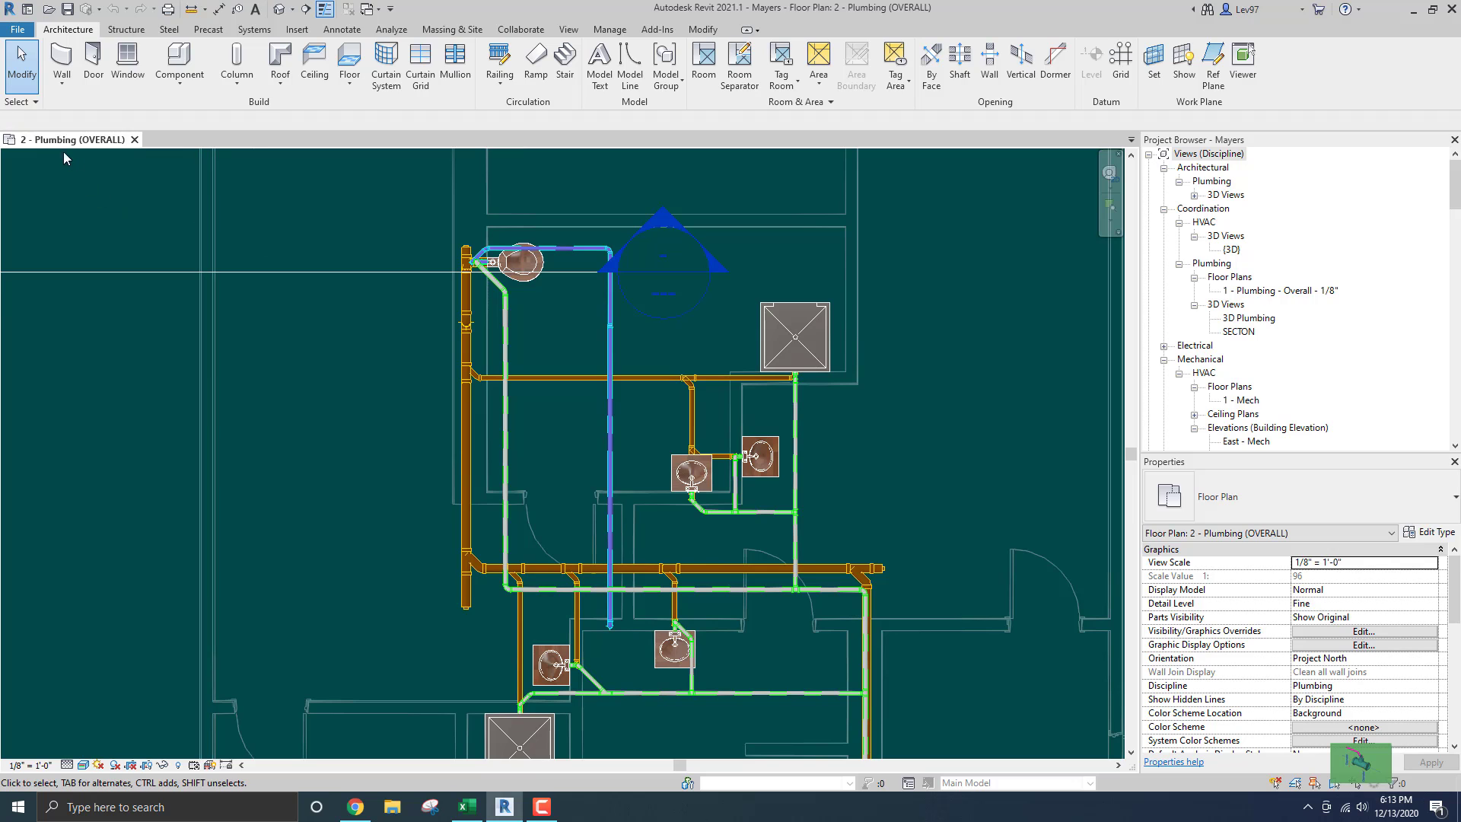
middle_click_drag(656, 340, 583, 359)
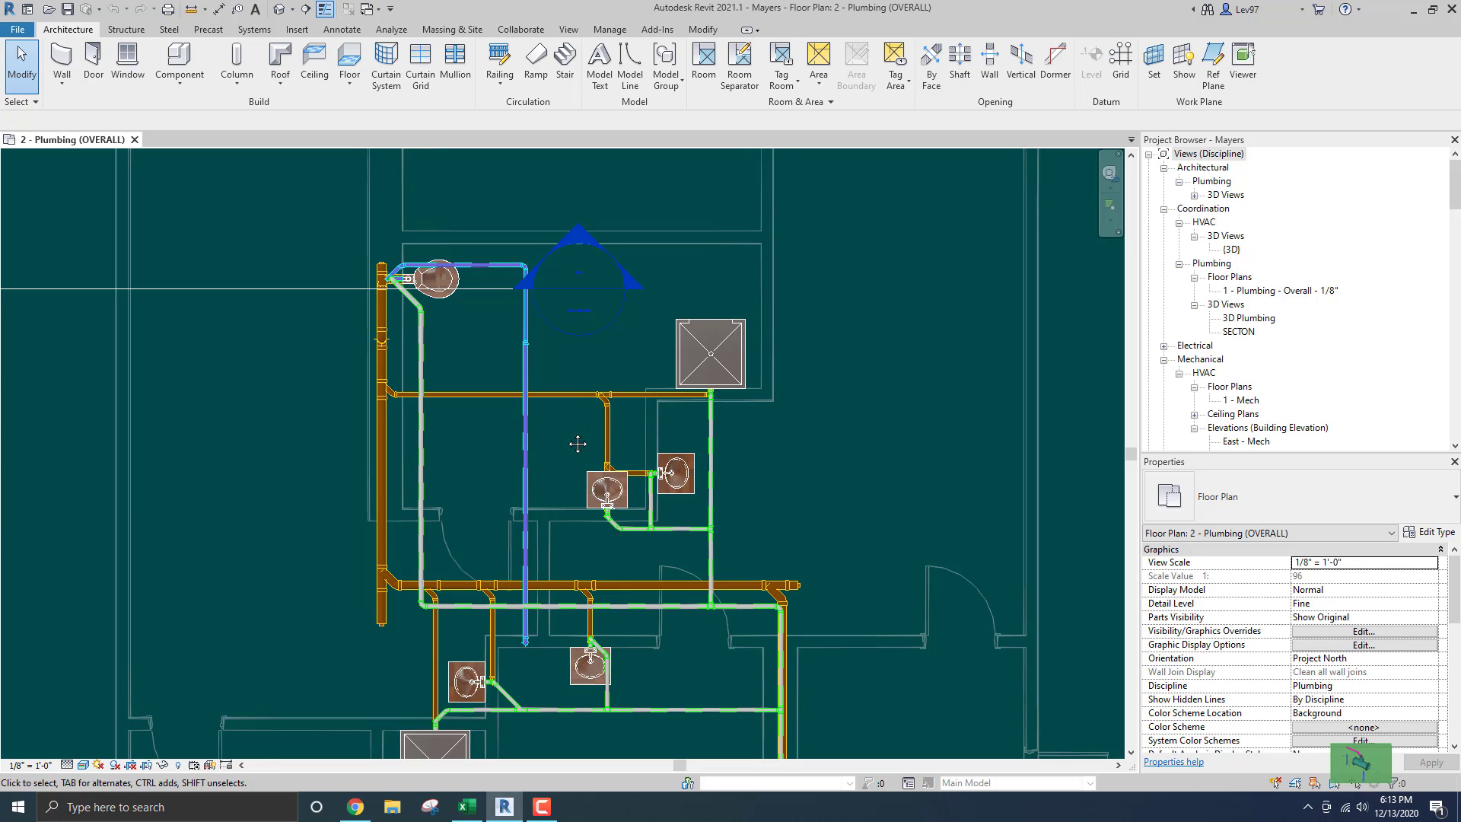
middle_click_drag(577, 443, 648, 317)
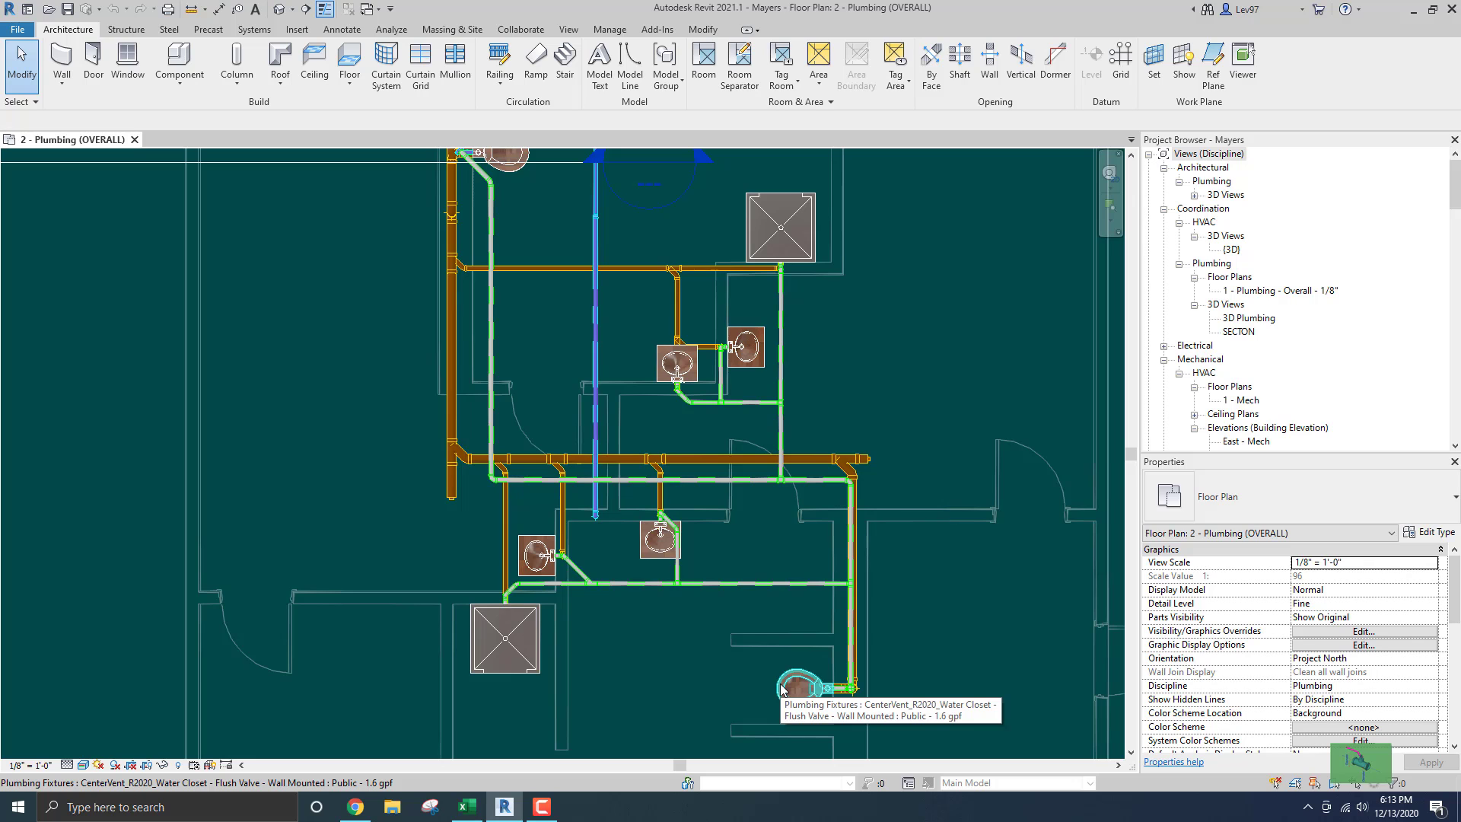
middle_click_drag(758, 686, 767, 737)
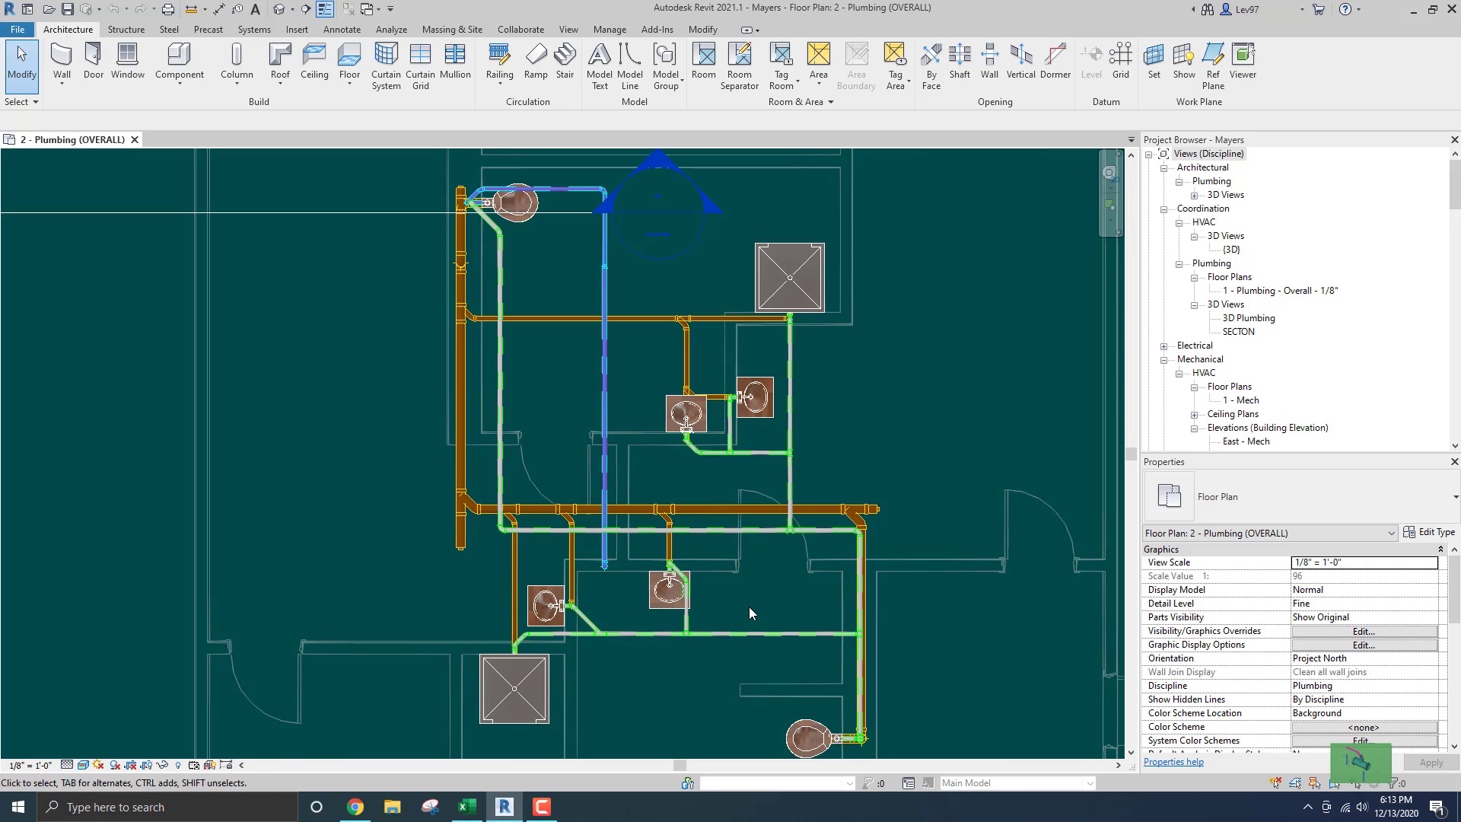
middle_click_drag(737, 556, 760, 636)
mouse_move(805, 386)
middle_mouse_down()
mouse_move(713, 495)
mouse_move(665, 442)
middle_mouse_up()
Draw a 3/4" cold water pipe about 9 1/2" long from the upper shower's cold water connector, straight through the adjacent wall.
scroll(665, 437, "up", 3)
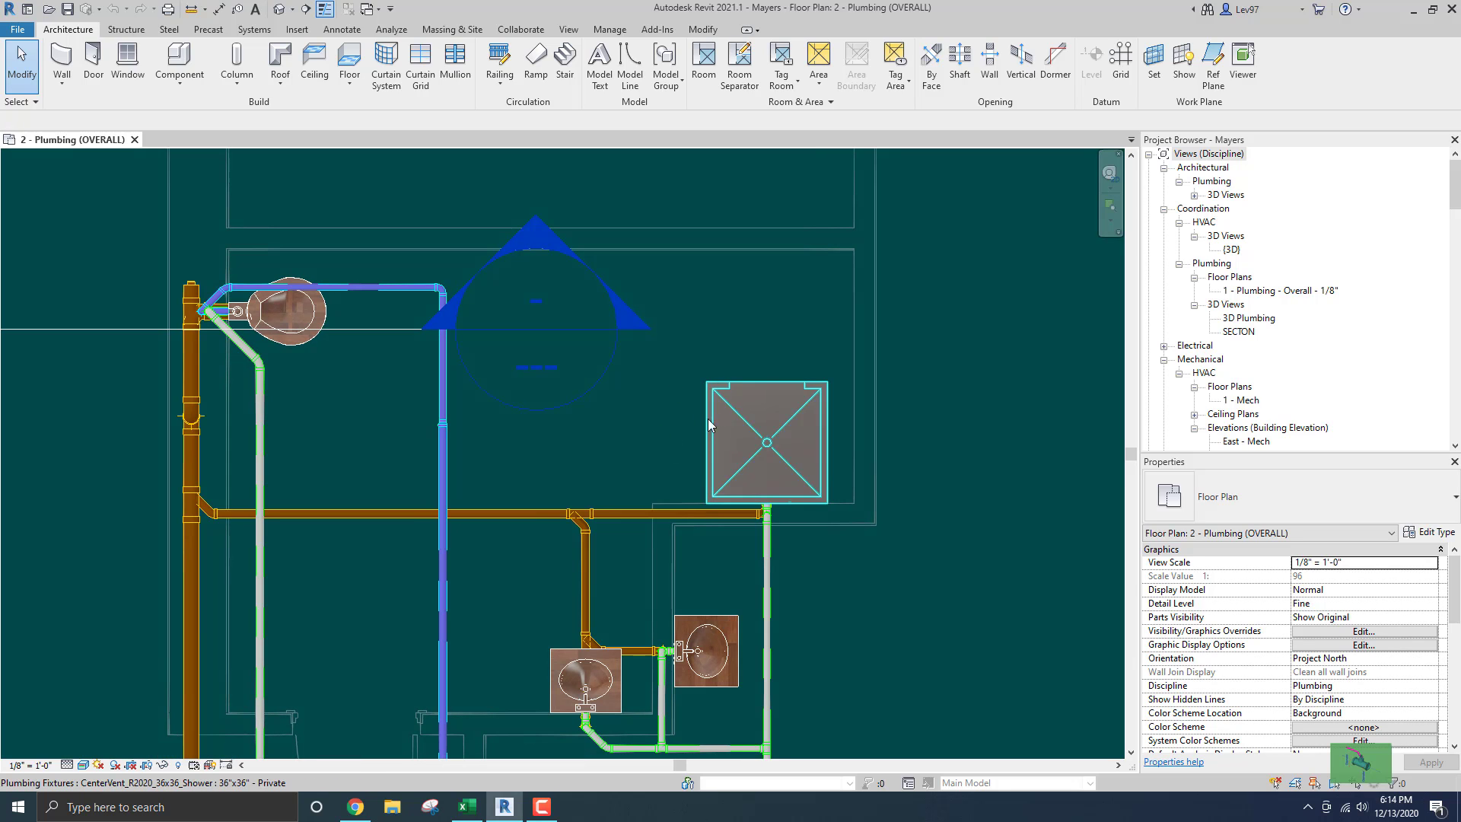
scroll(803, 464, "up", 2)
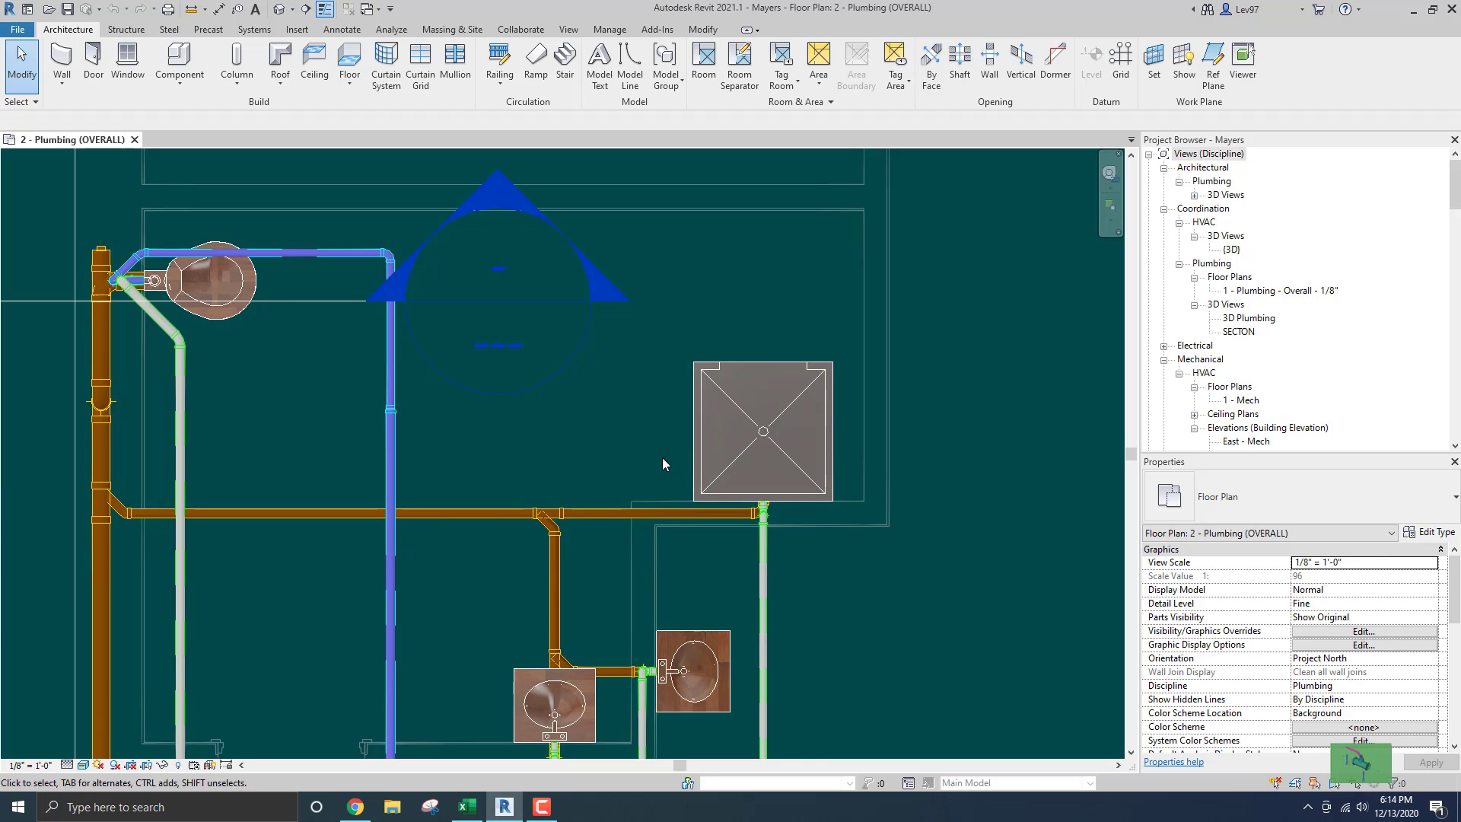
scroll(805, 473, "up", 3)
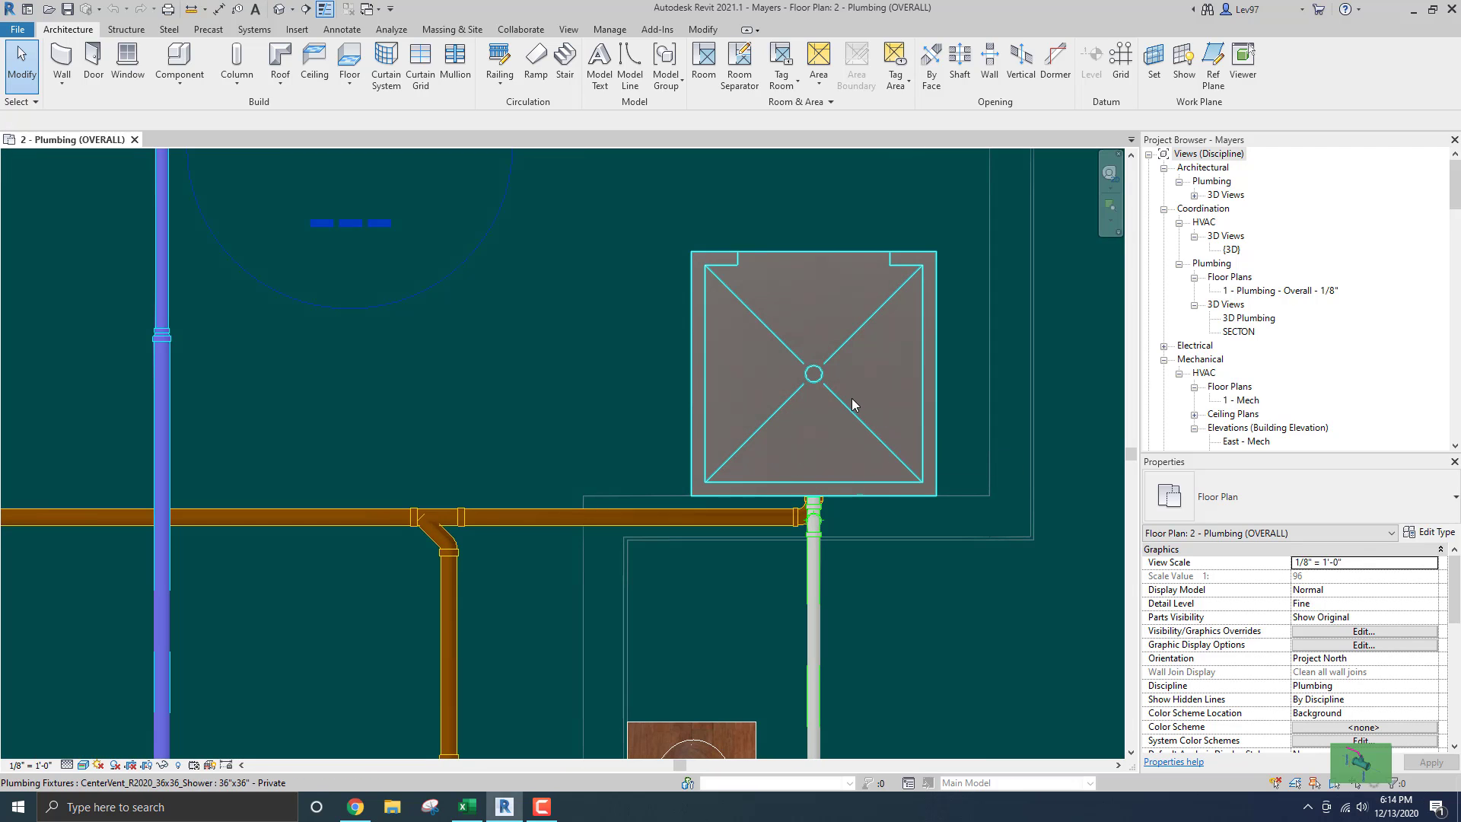
middle_click_drag(769, 414, 791, 377)
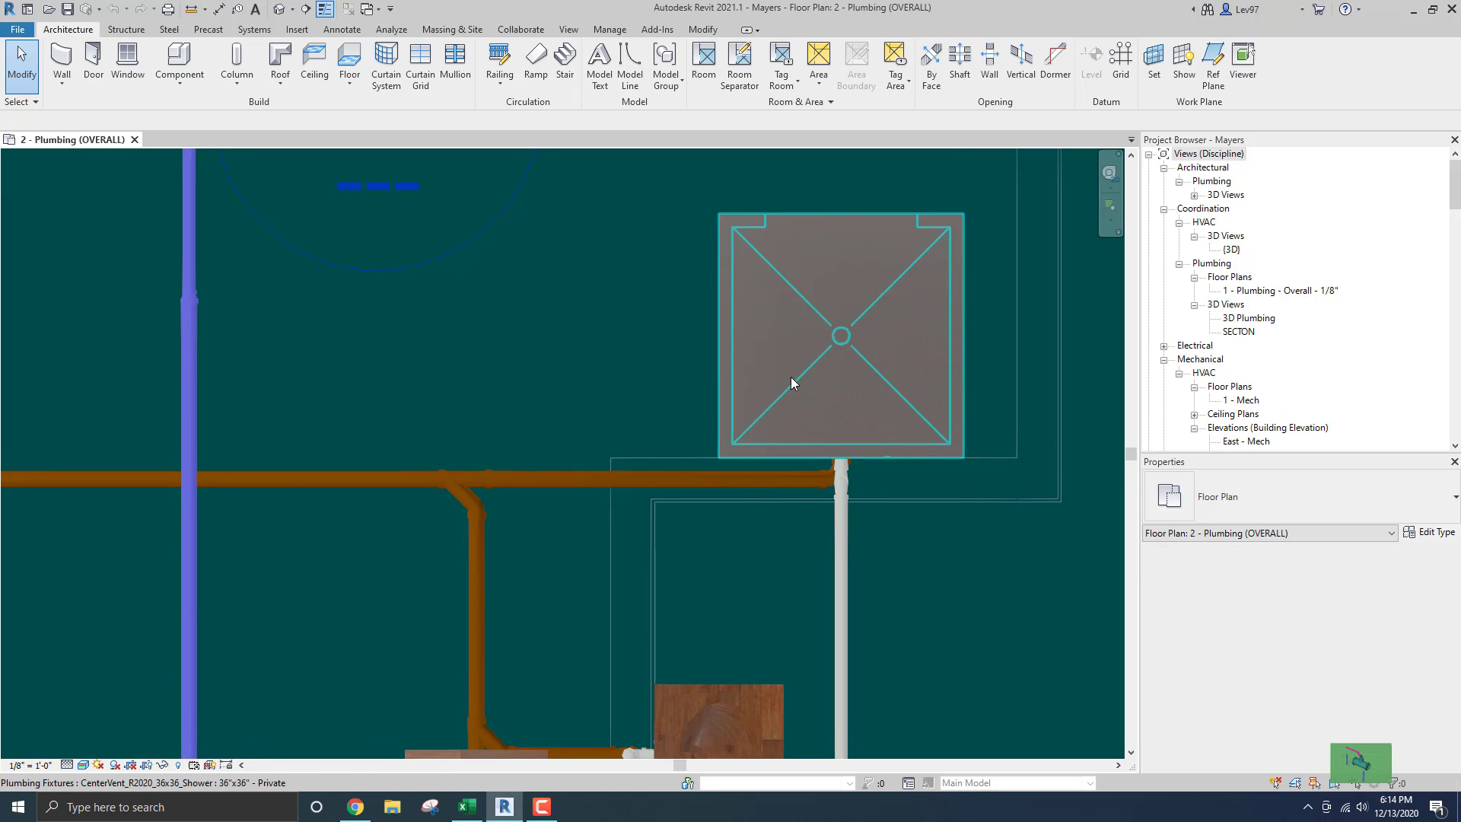
scroll(677, 384, "up", 1)
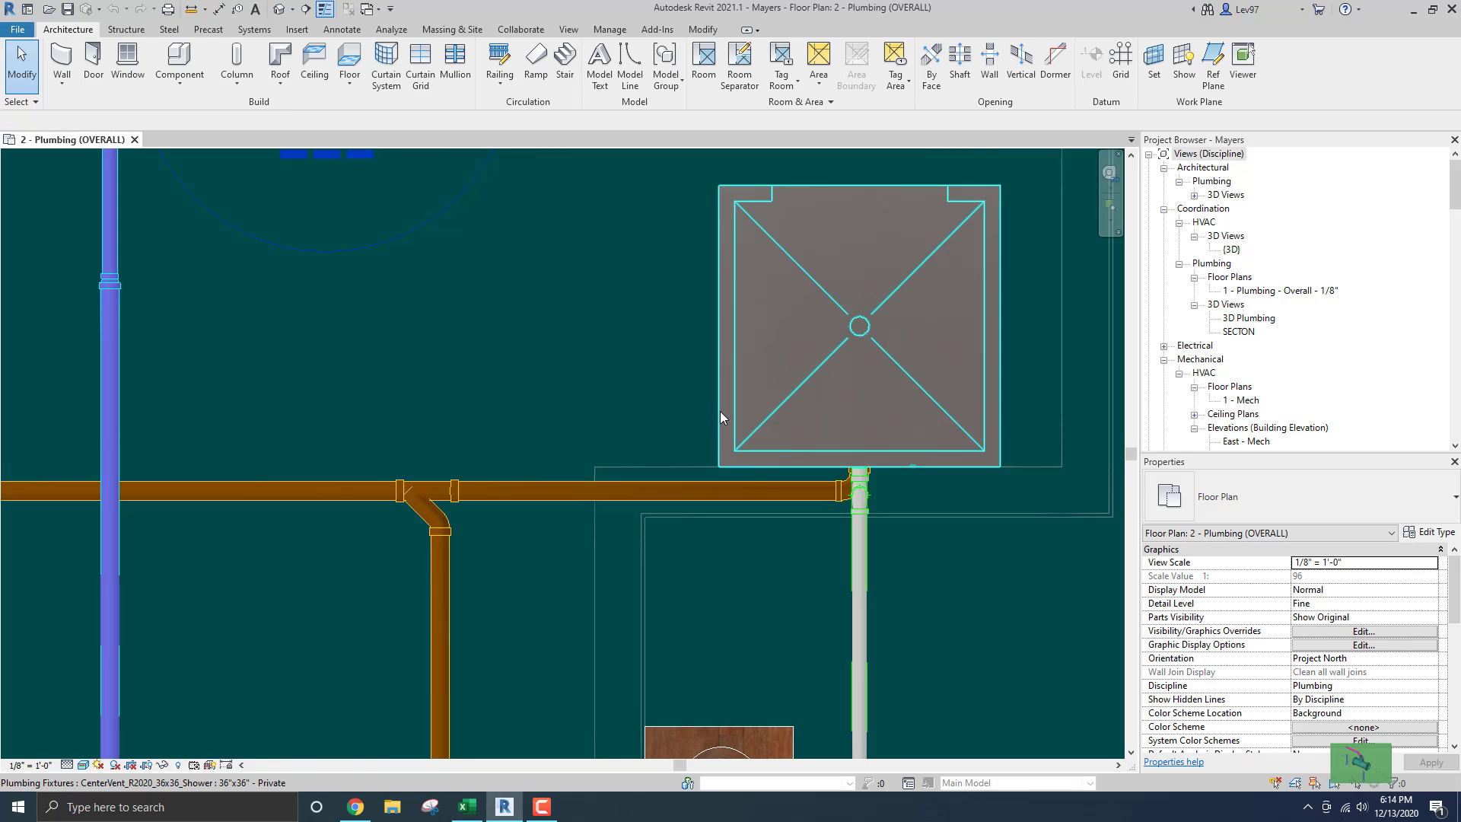
left_click(685, 397)
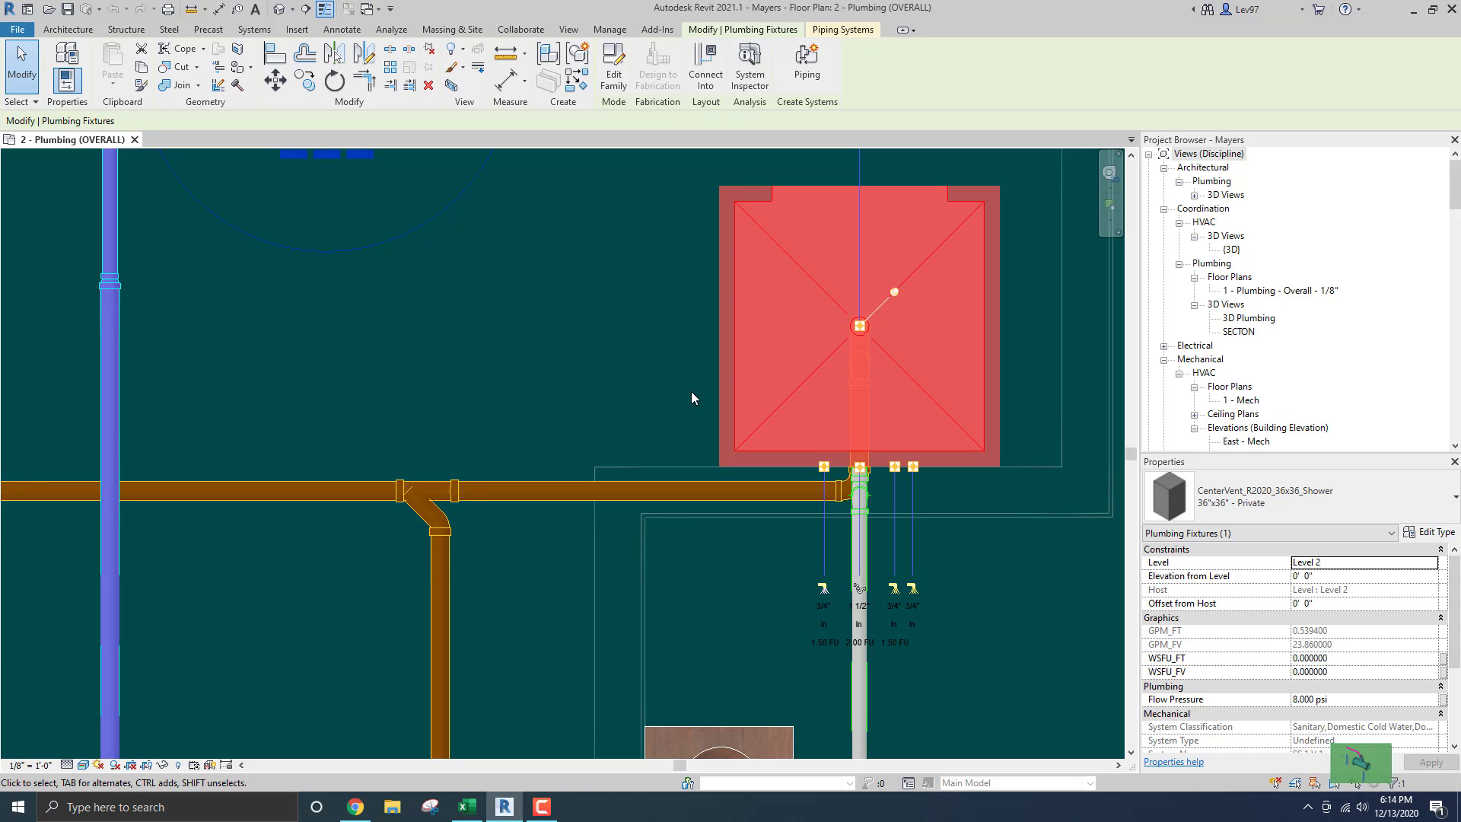
middle_click_drag(691, 391, 632, 349)
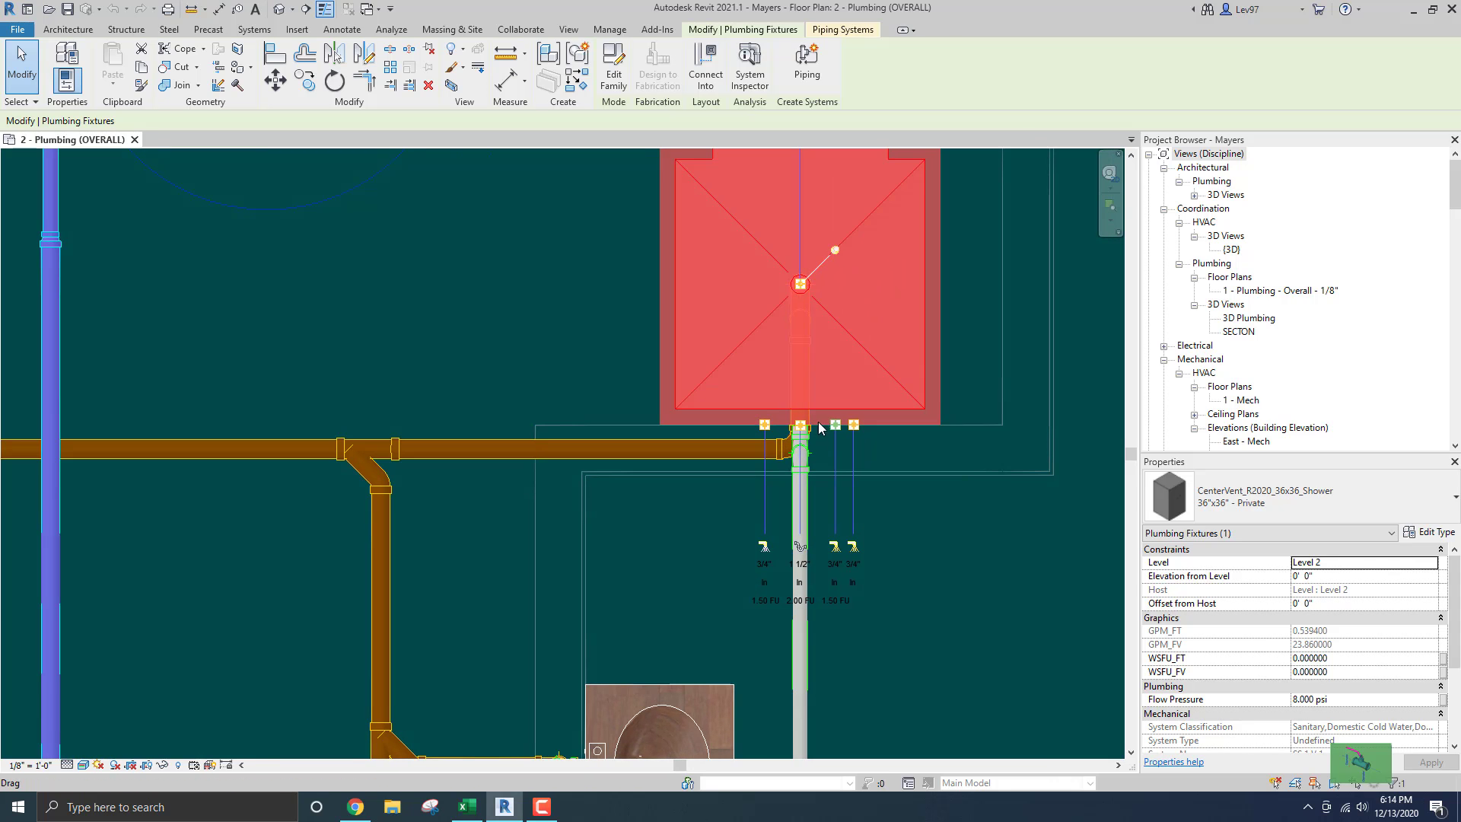
left_click(764, 550)
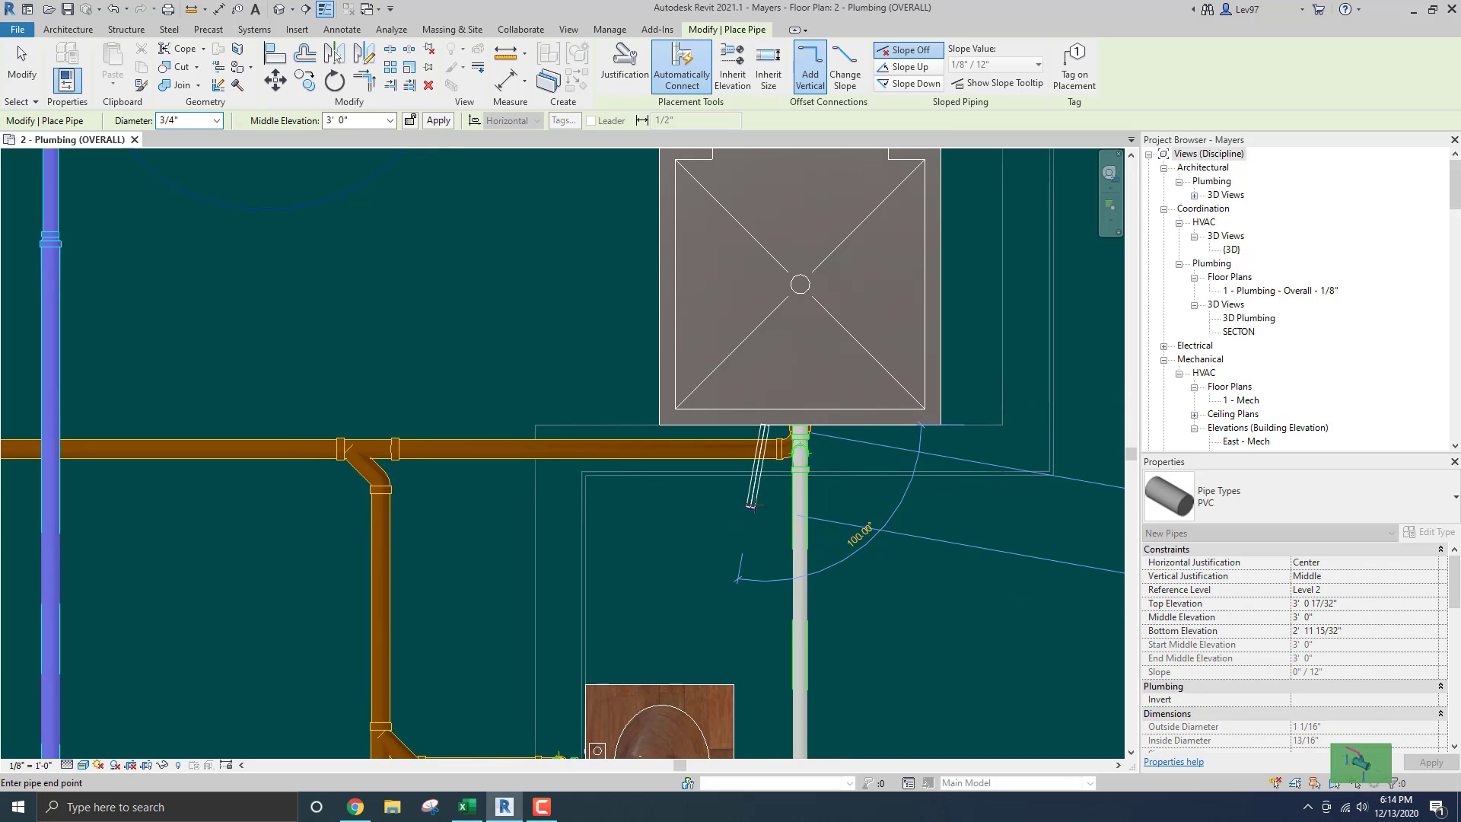
left_click(766, 504)
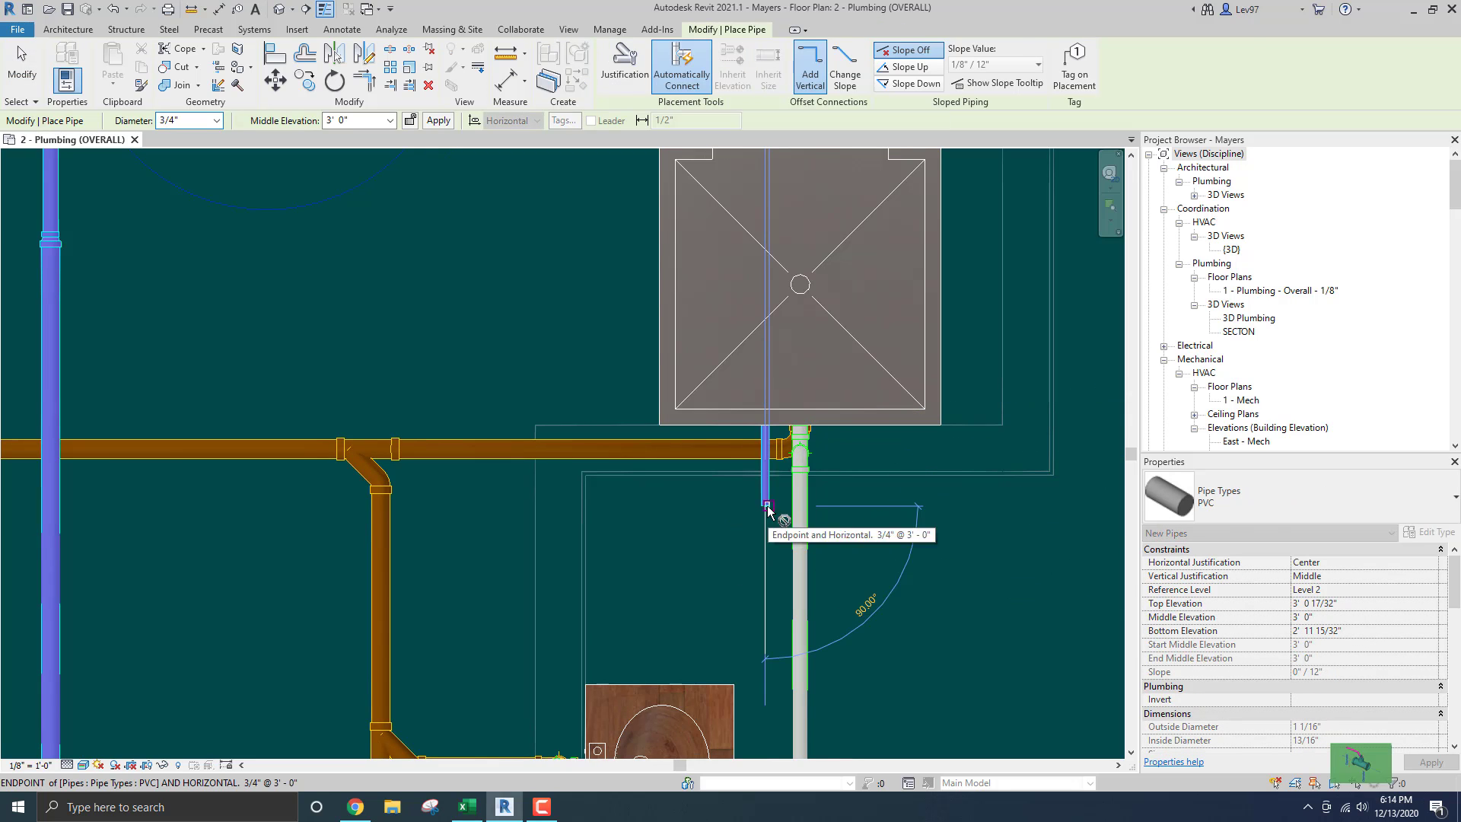
key("Escape")
key("Escape")
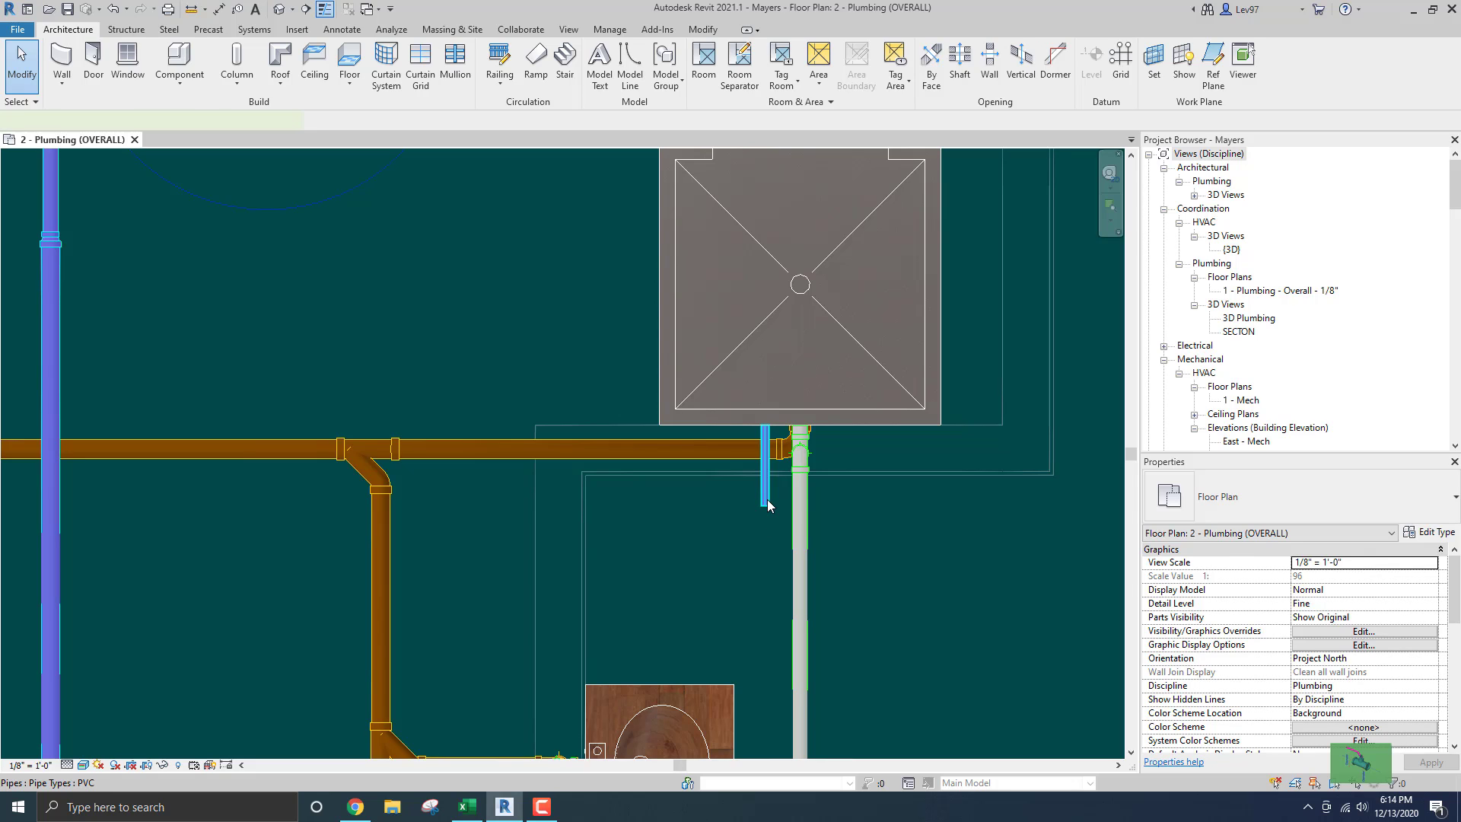
Check the system type and pipe segment of the new shower cold water pipe.
left_click(765, 499)
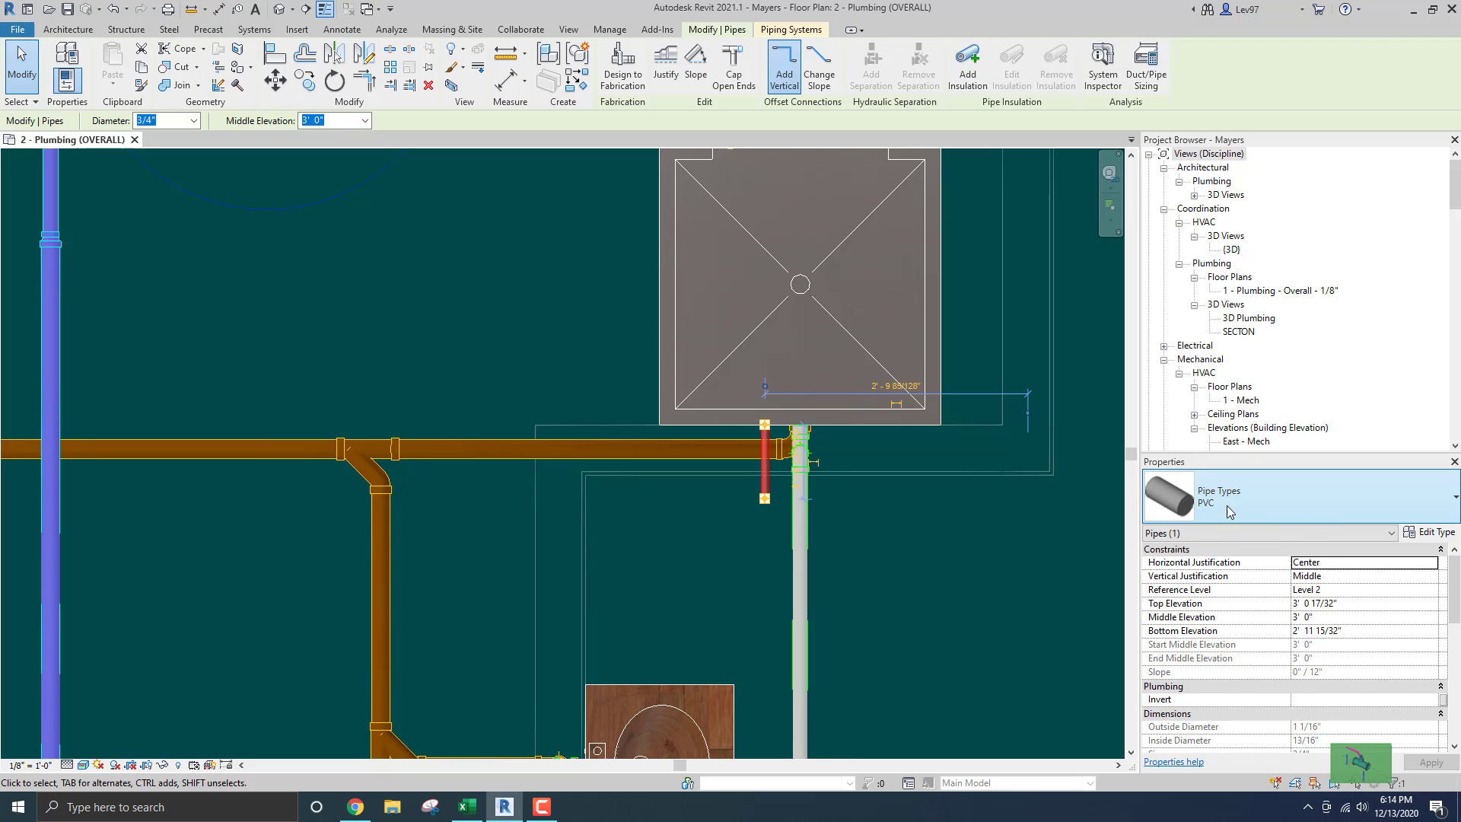
scroll(1285, 661, "down", 5)
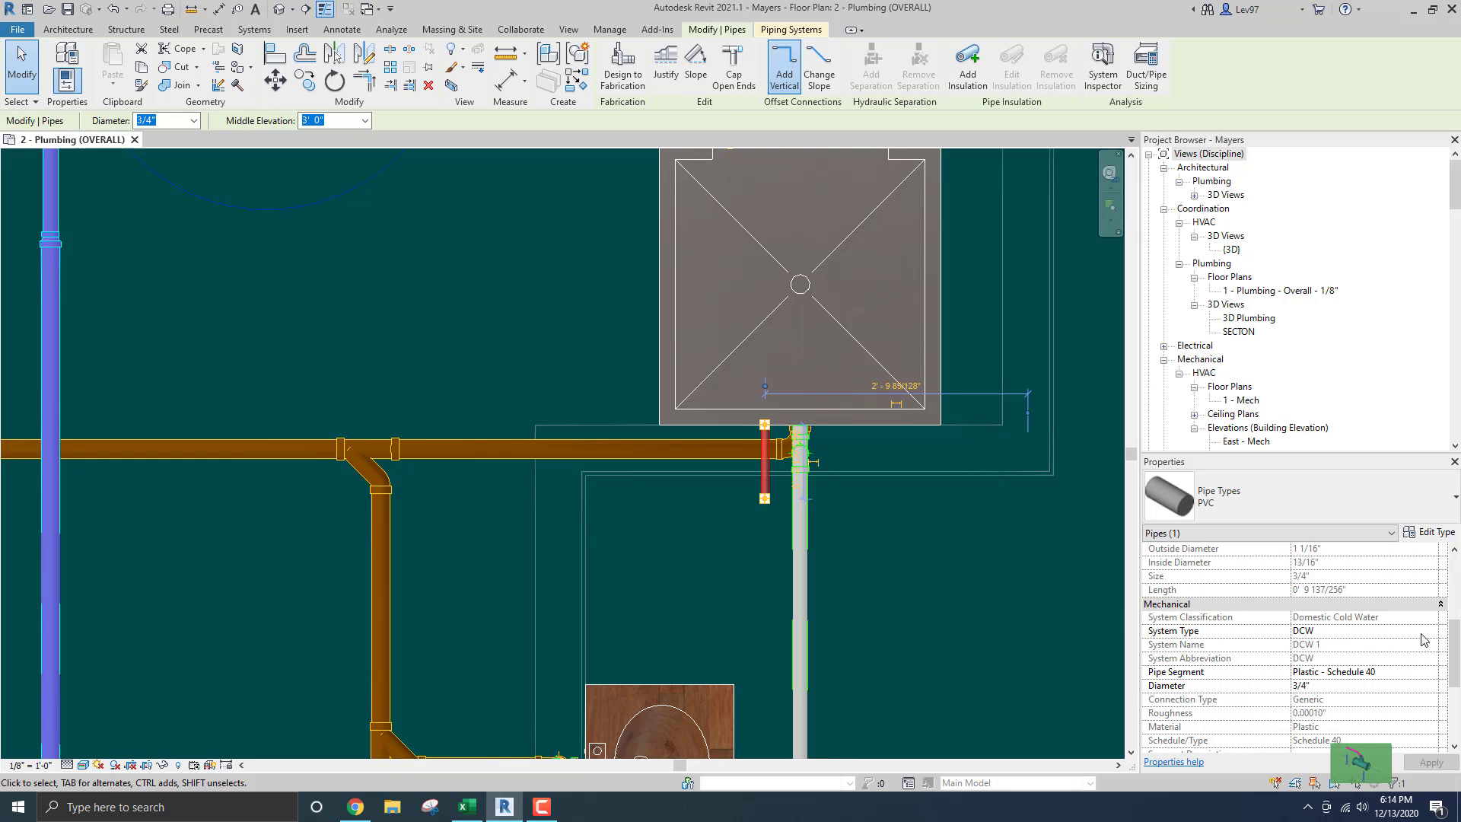
left_click(738, 524)
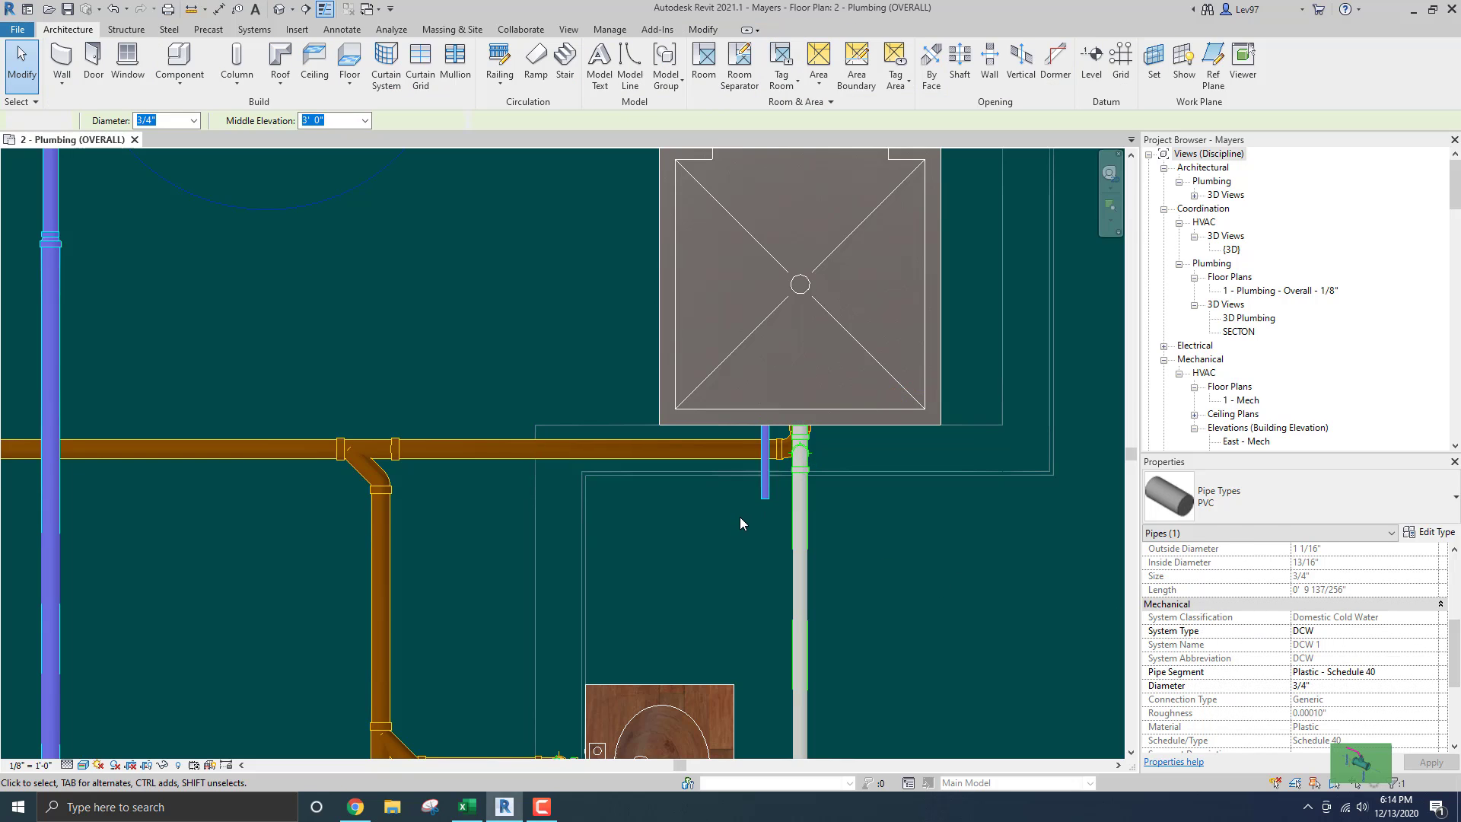
middle_click_drag(741, 518, 740, 538)
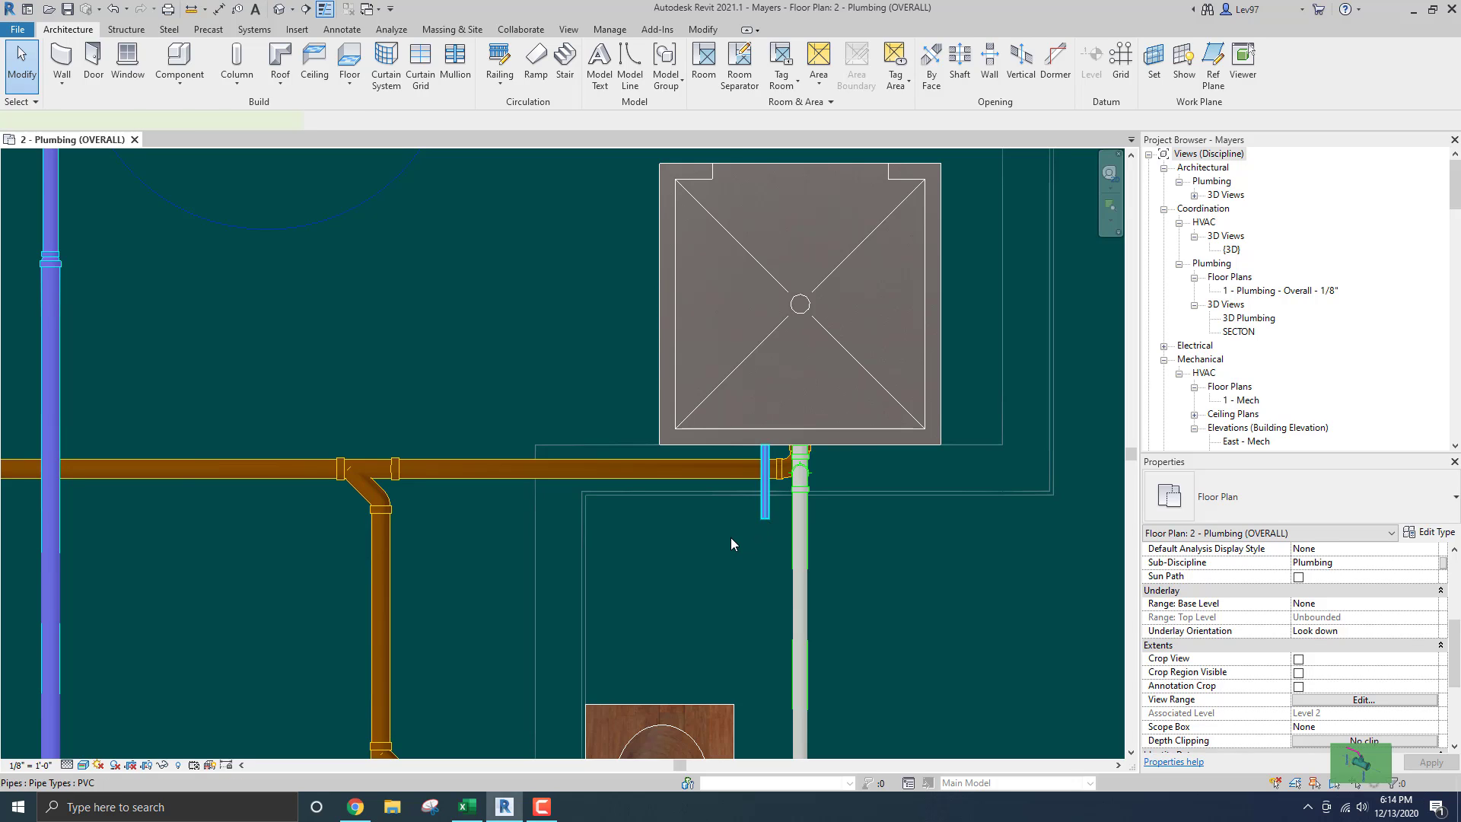
Shorten the shower's cold water pipe to about 3" so that it ends inside the wall.
left_click(764, 513)
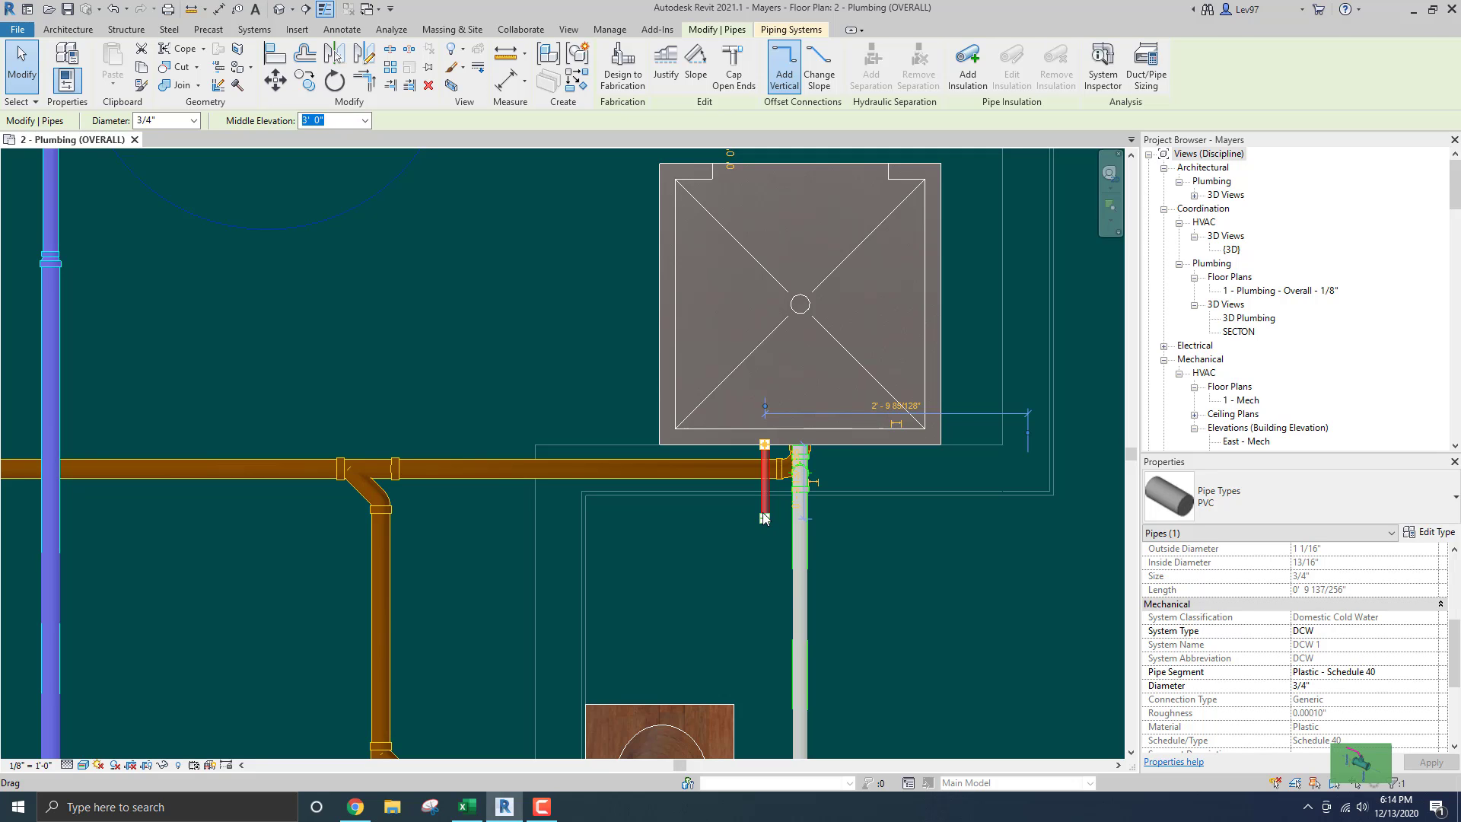
left_click_drag(764, 518, 765, 469)
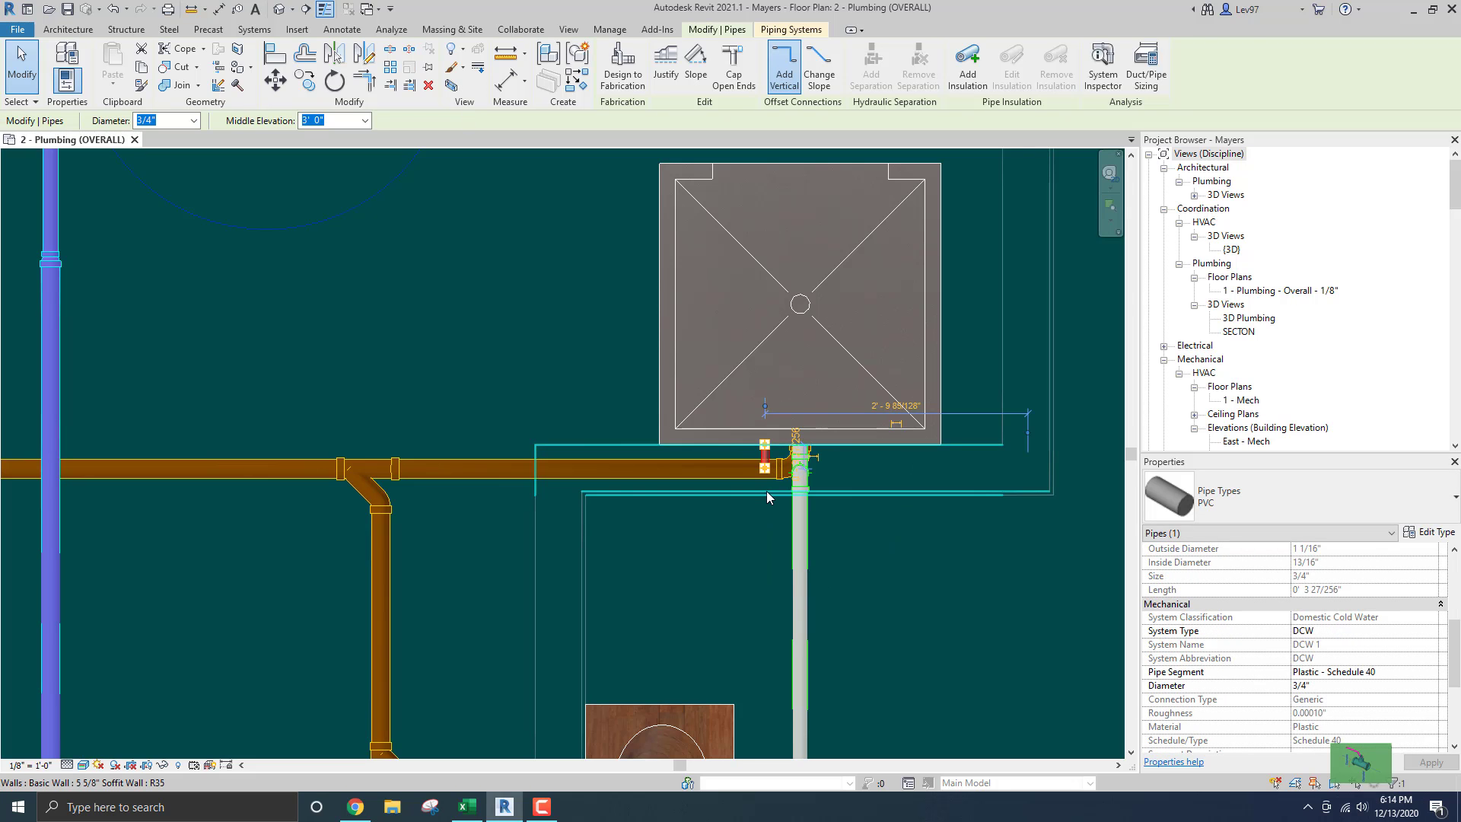
key("Escape")
middle_click_drag(765, 492, 772, 542)
scroll(769, 538, "up", 5)
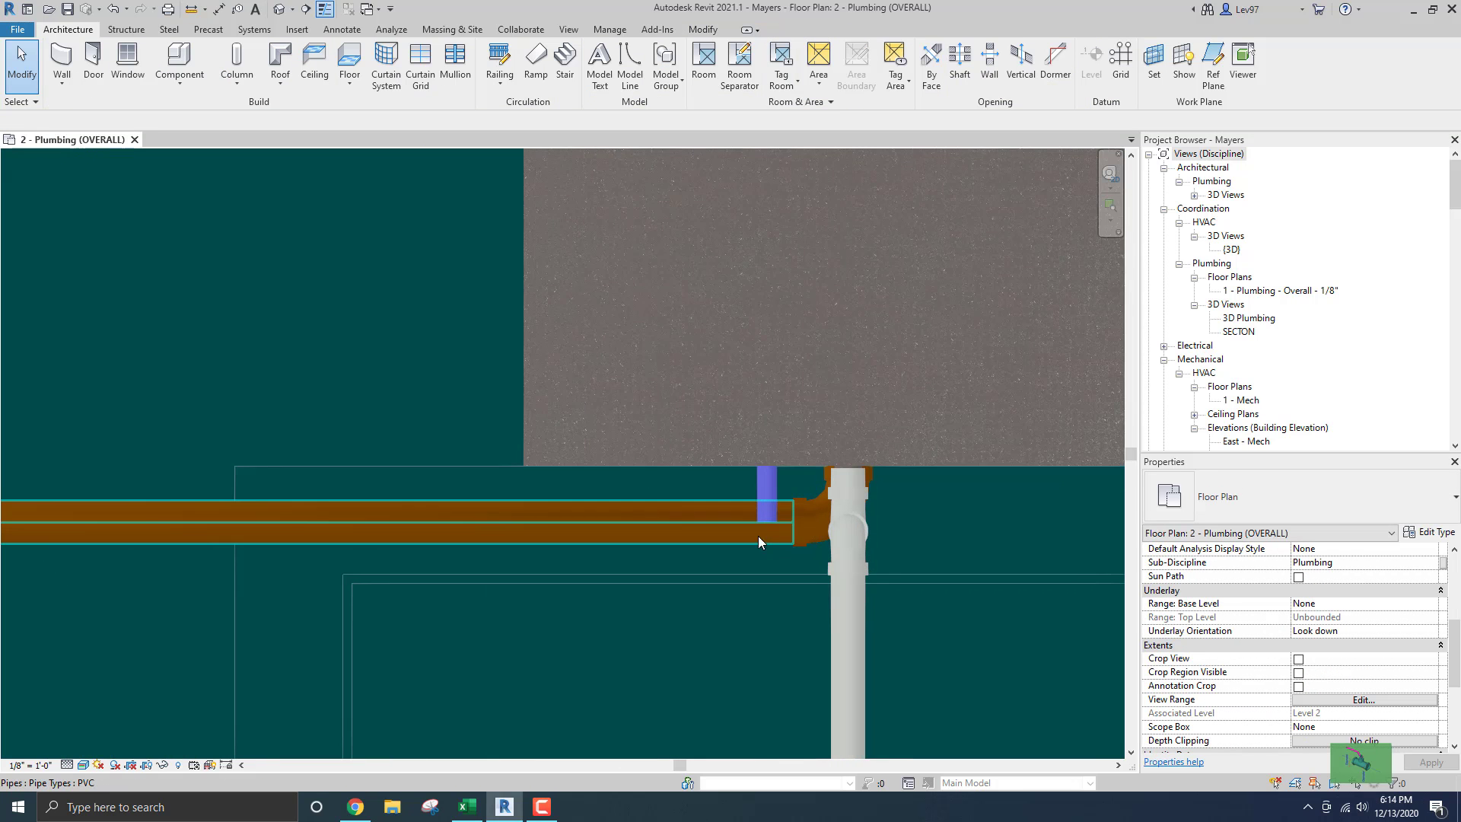
Inspect the shower's cold water stub and check the diameter and elevation of the vertical cold water main in the plan.
left_click(764, 467)
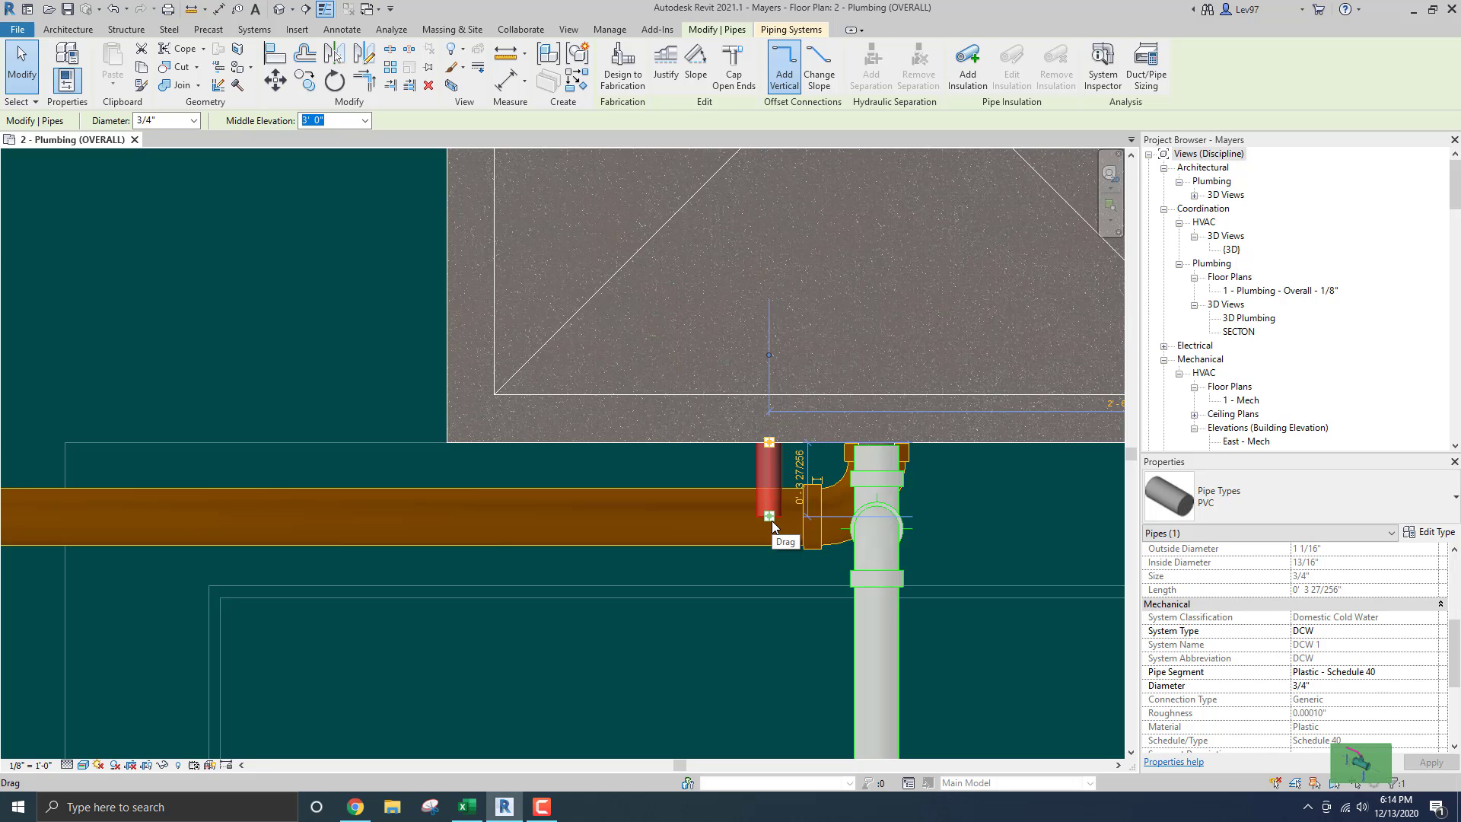
scroll(320, 374, "down", 2)
left_click(319, 375)
middle_click_drag(482, 403, 792, 440)
scroll(716, 433, "down", 2)
scroll(533, 401, "down", 1)
middle_click_drag(414, 394, 619, 431)
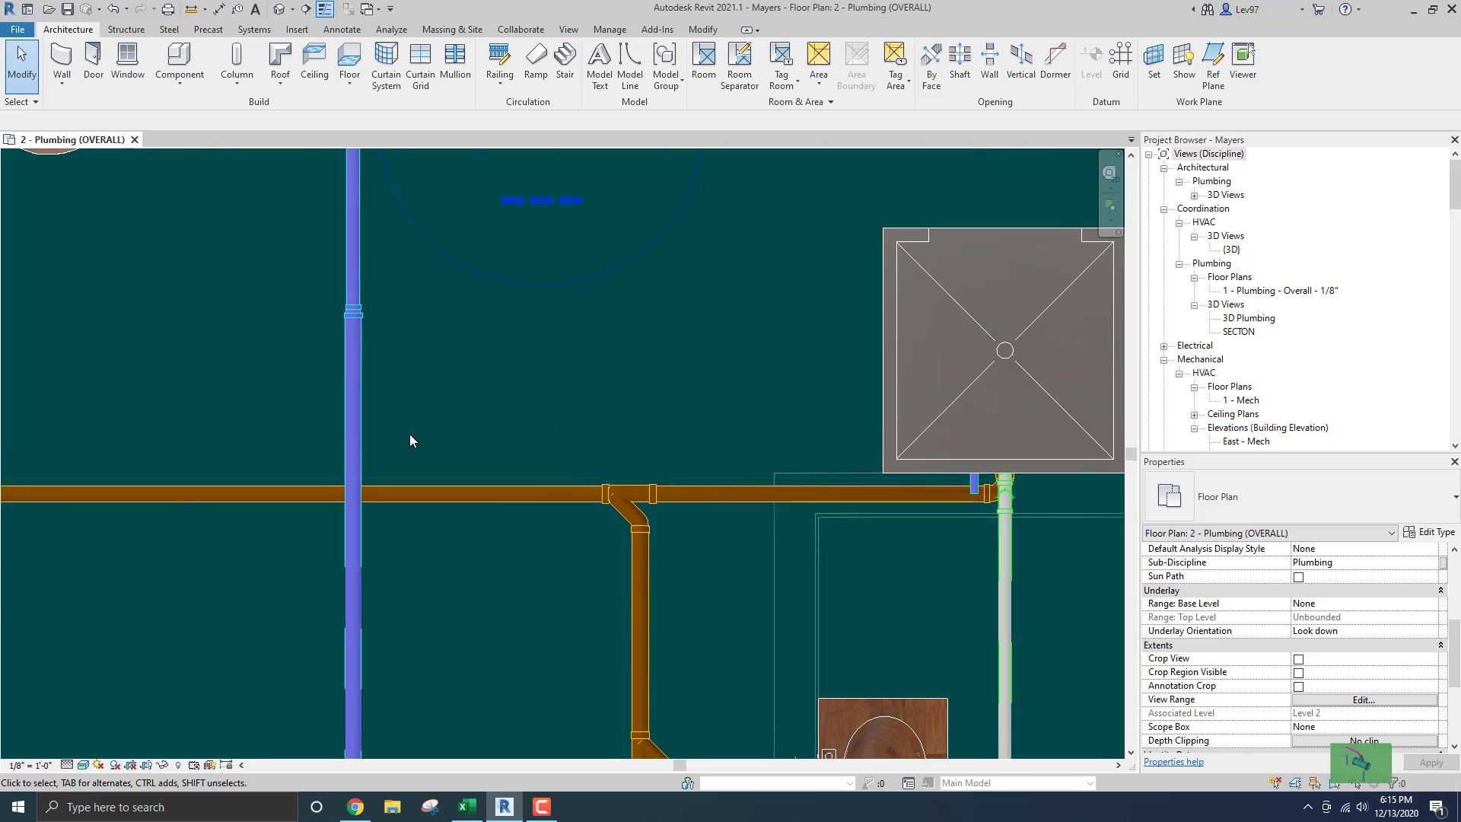
left_click(354, 455)
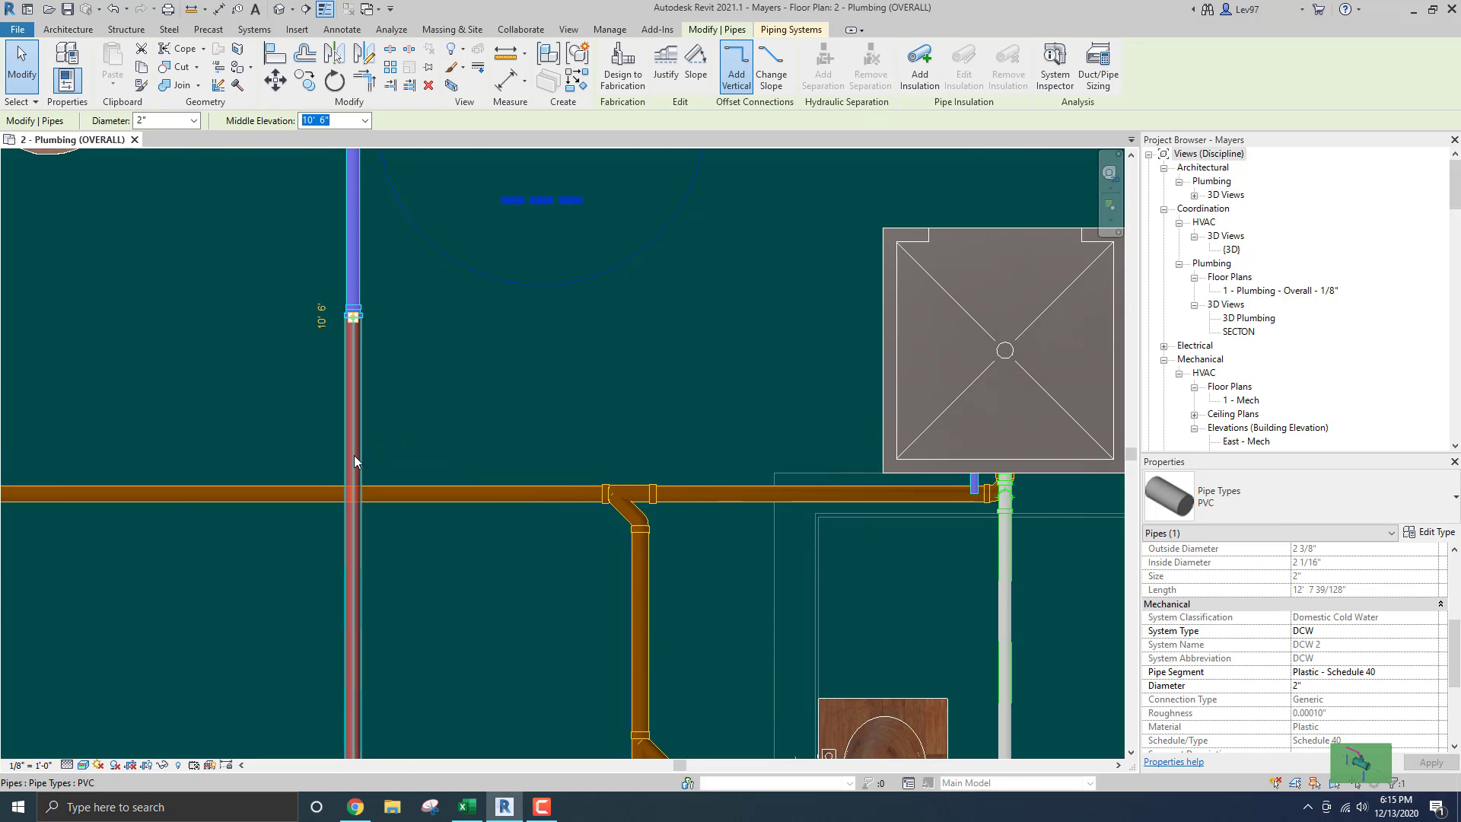
key("Escape")
Try to draw a pipe from the open end of the upper shower's cold water stub.
middle_click_drag(737, 411, 493, 411)
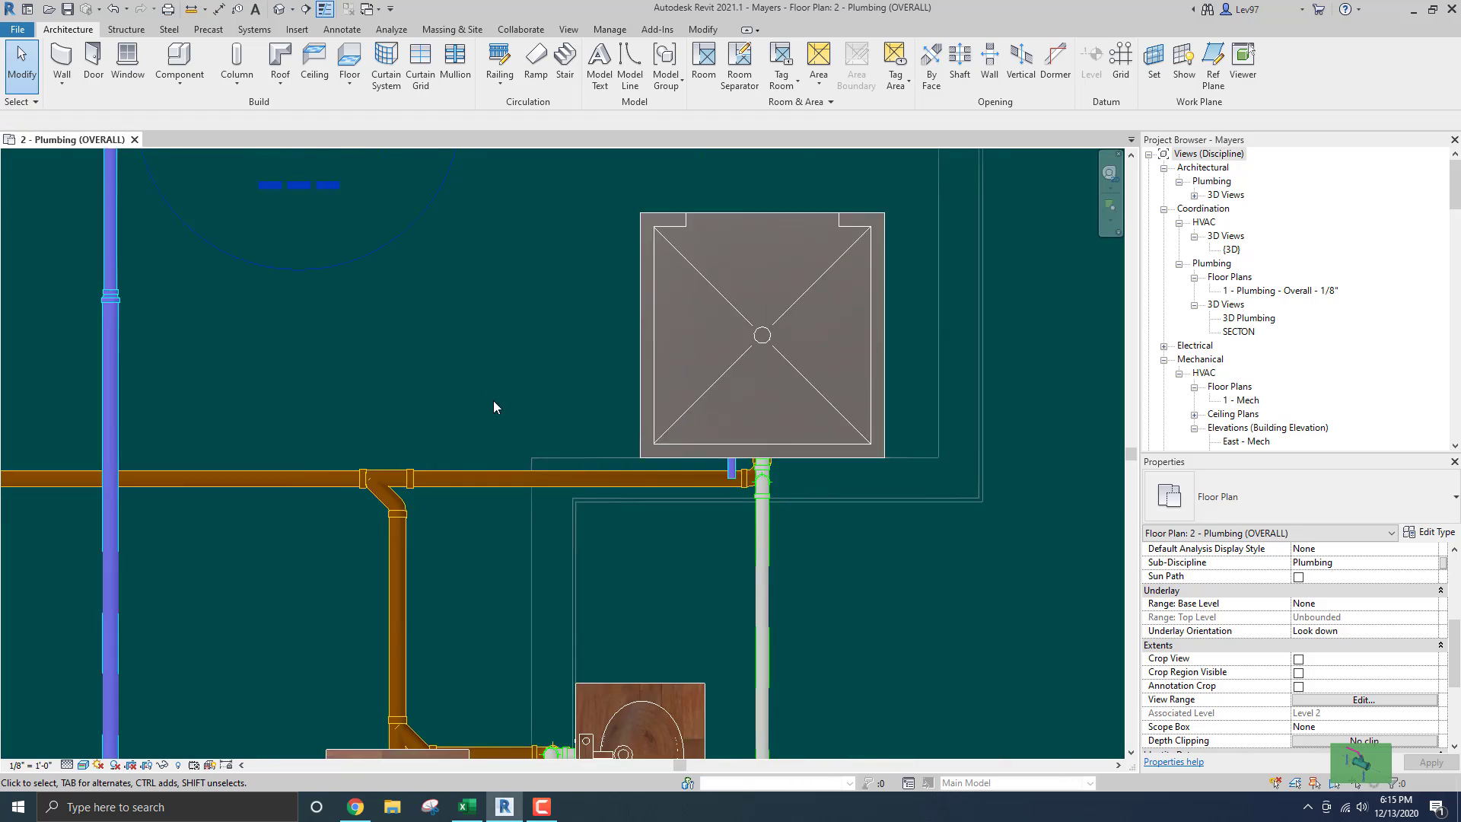
scroll(514, 421, "up", 1)
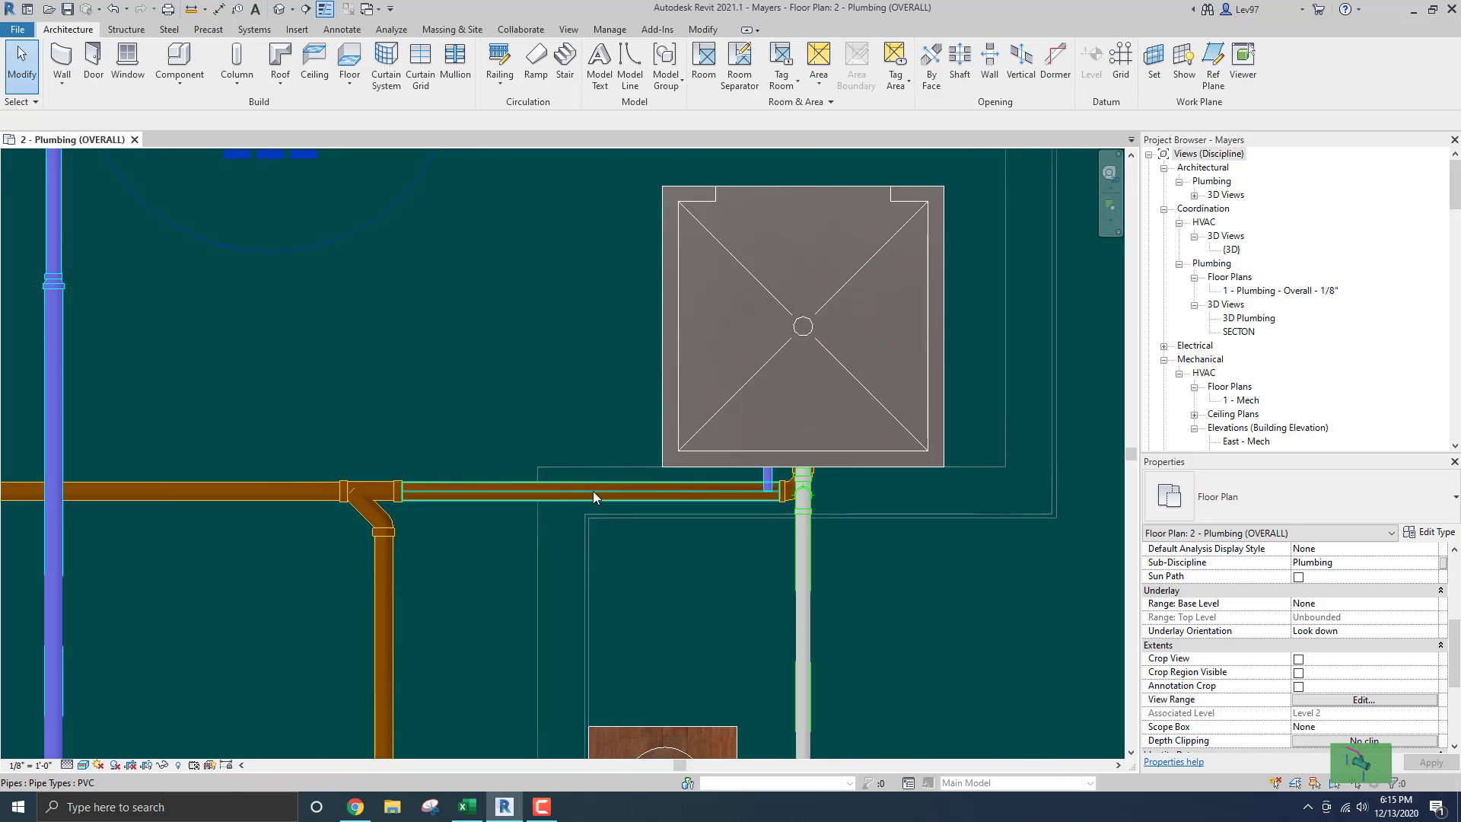
scroll(767, 493, "up", 3)
scroll(698, 495, "down", 4)
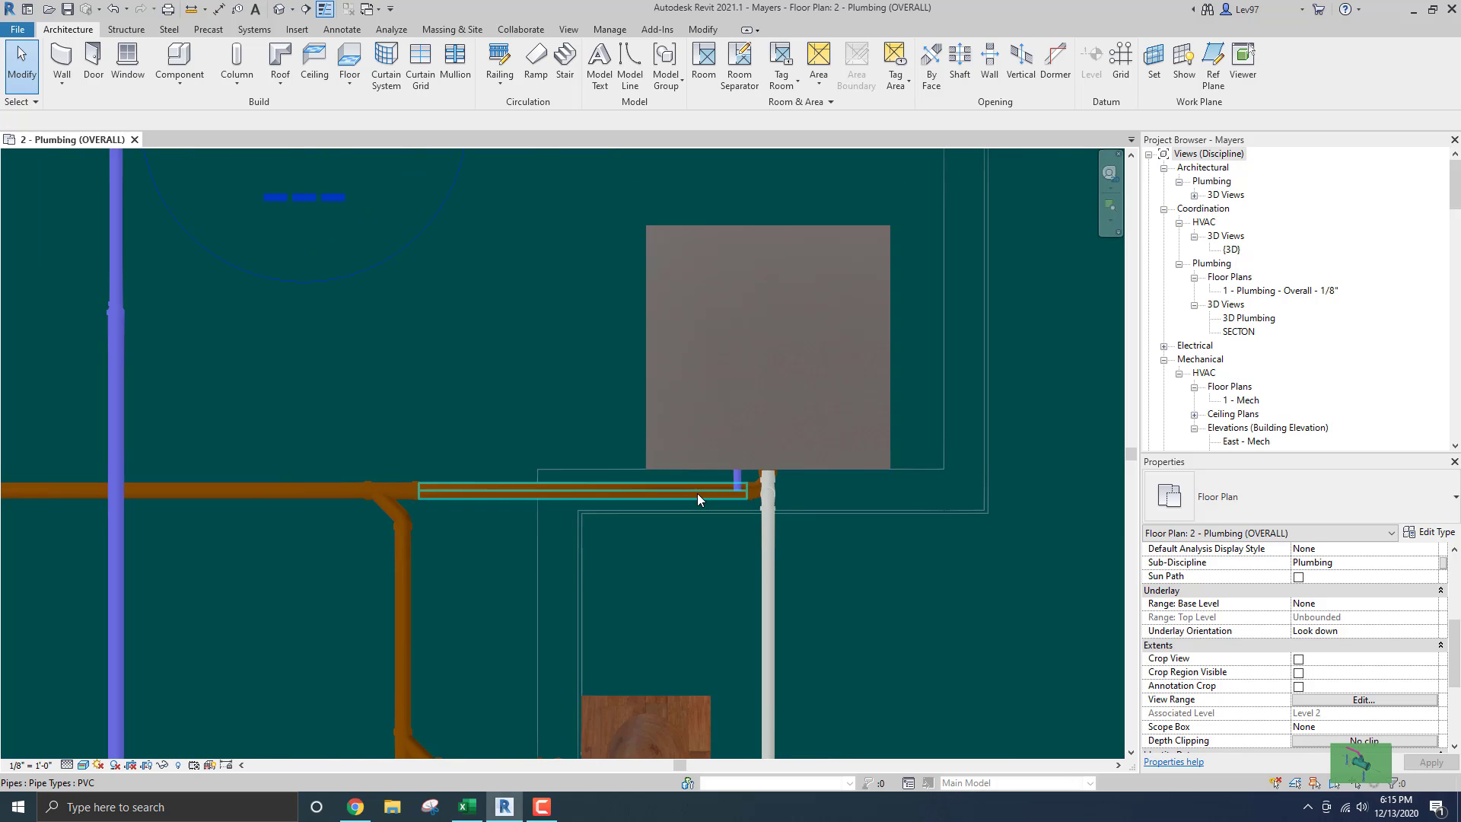
scroll(698, 494, "down", 1)
scroll(720, 493, "up", 1)
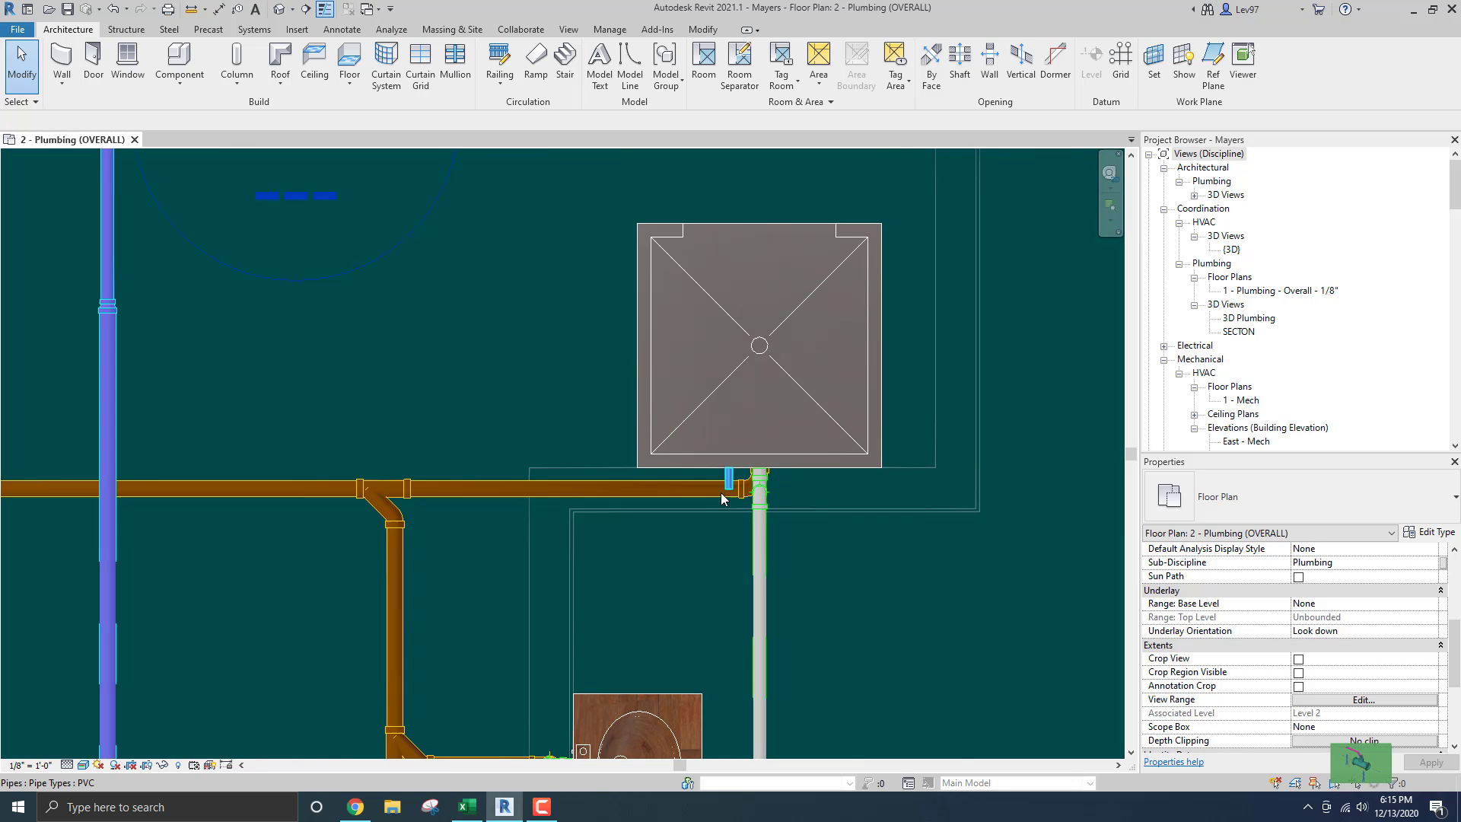
scroll(722, 496, "up", 2)
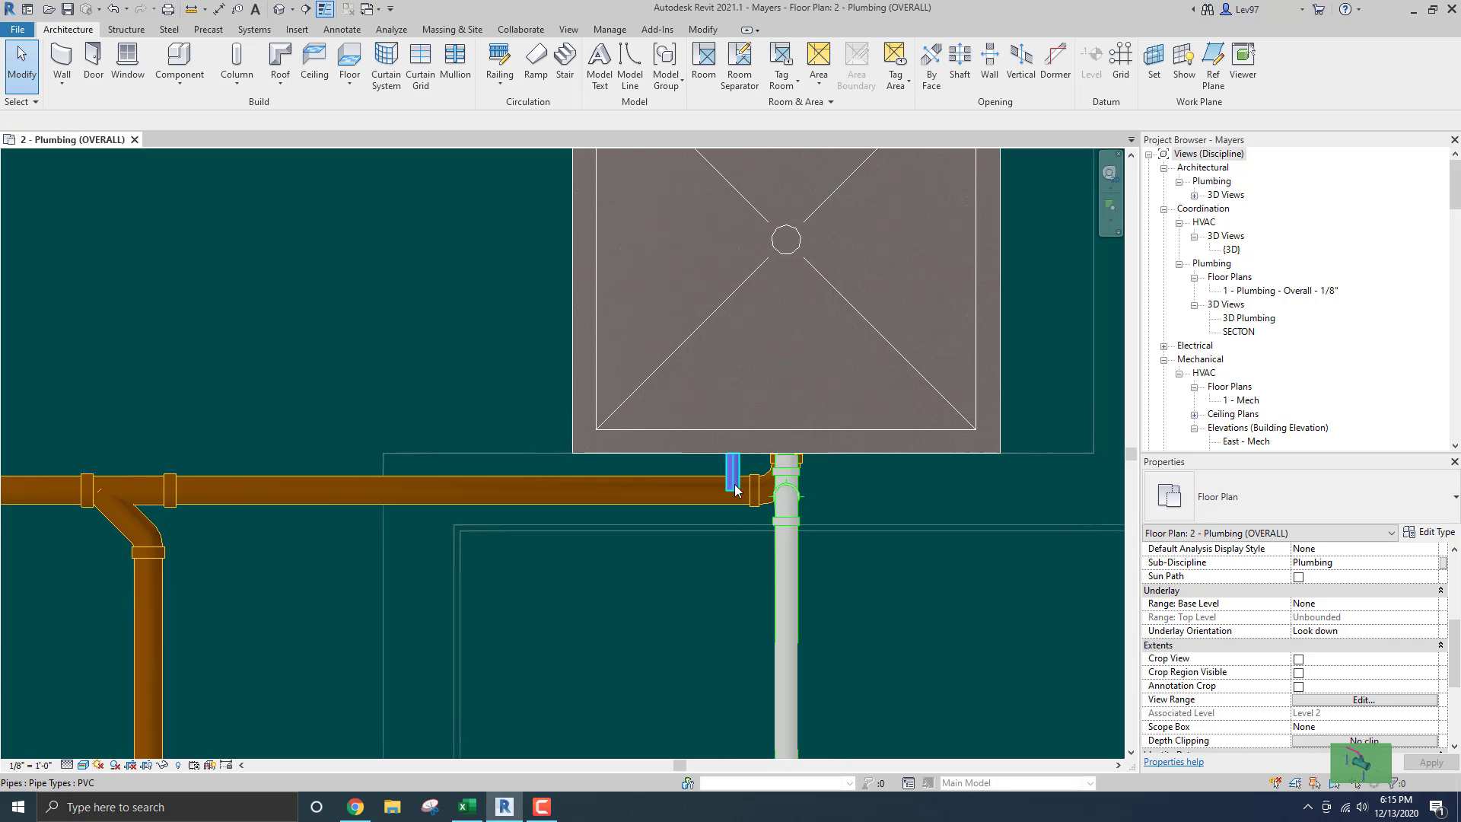
left_click(749, 479)
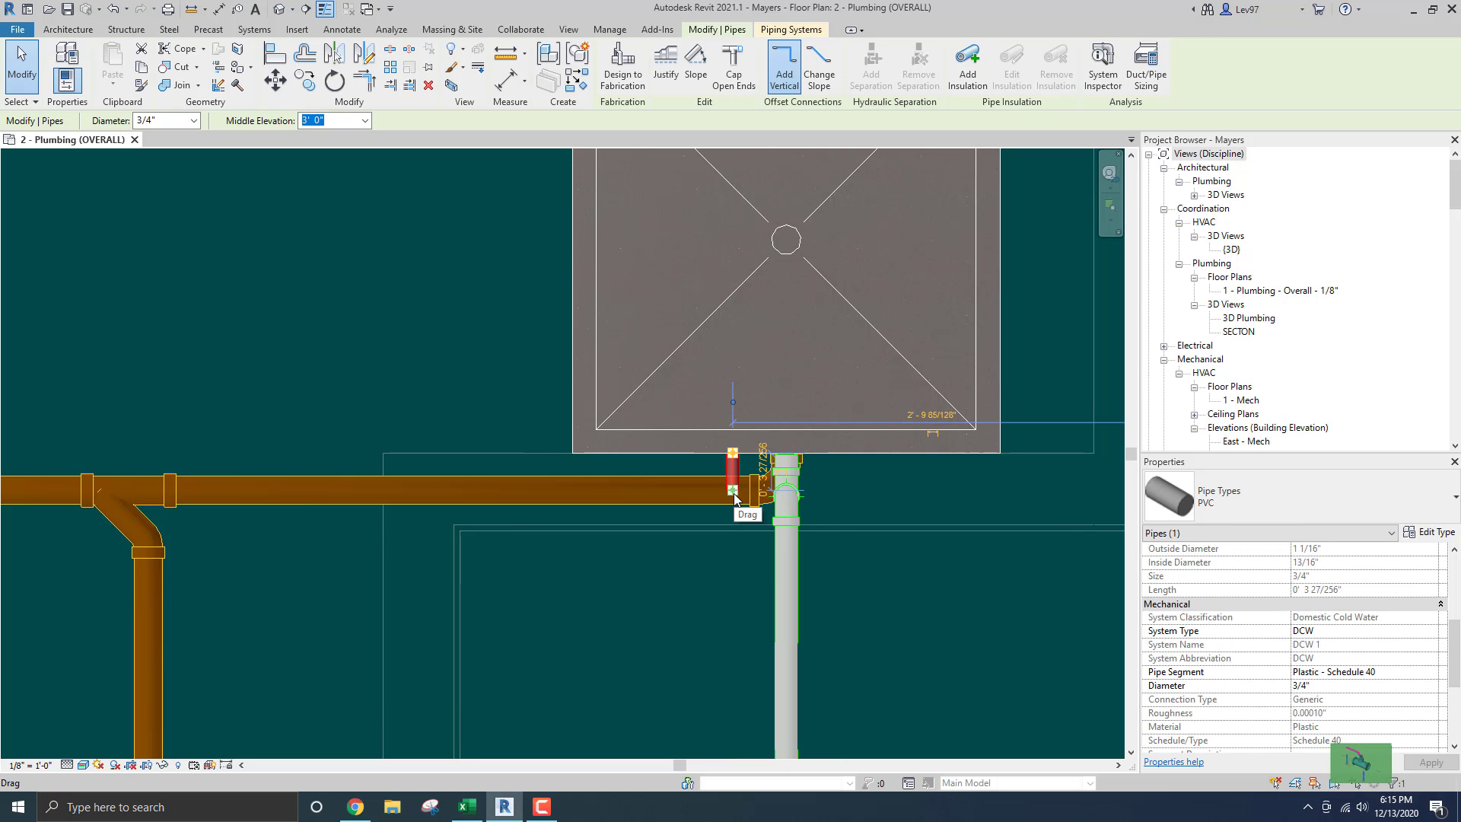
right_click(733, 496)
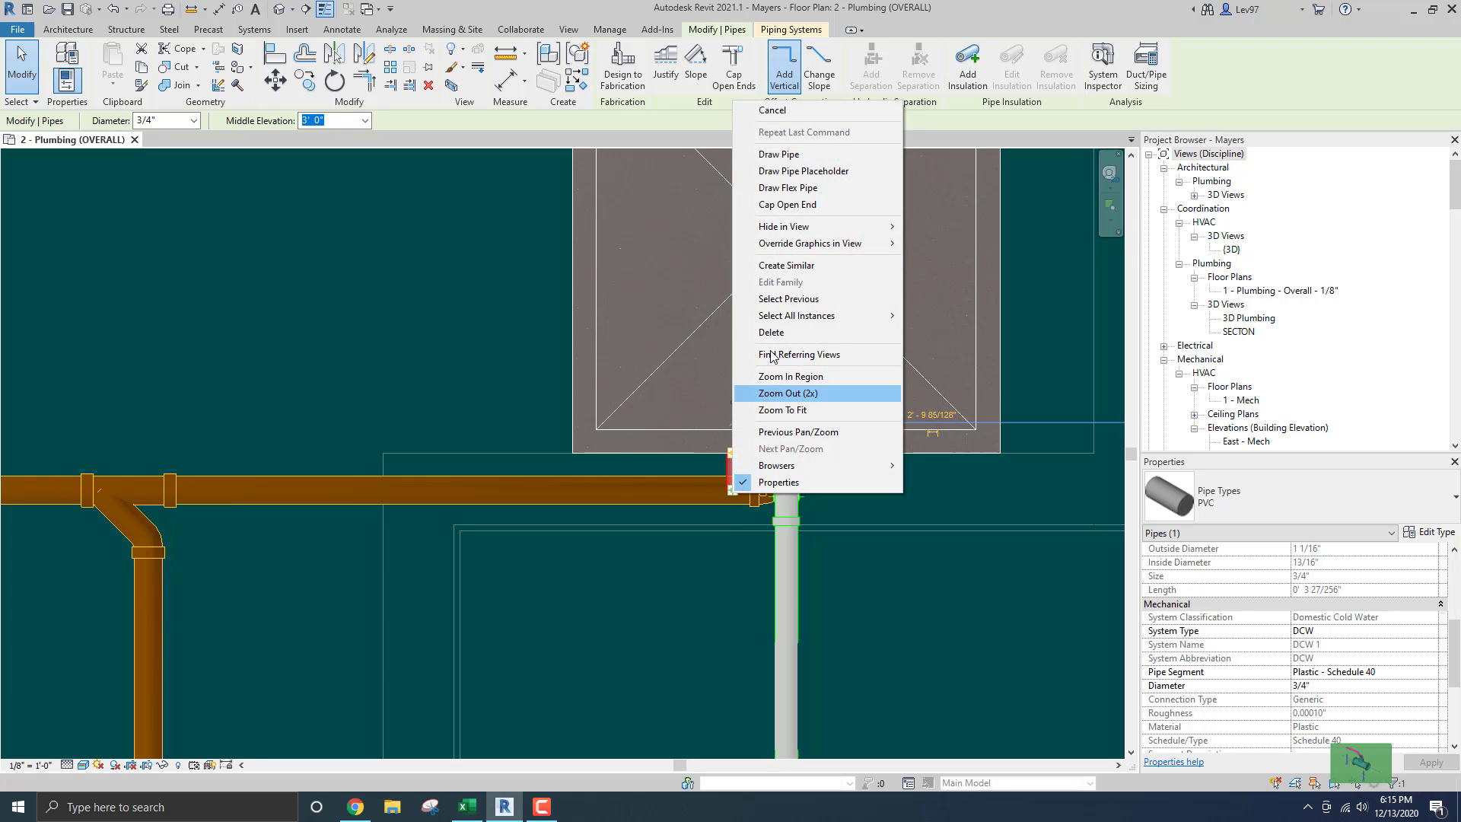
left_click(780, 156)
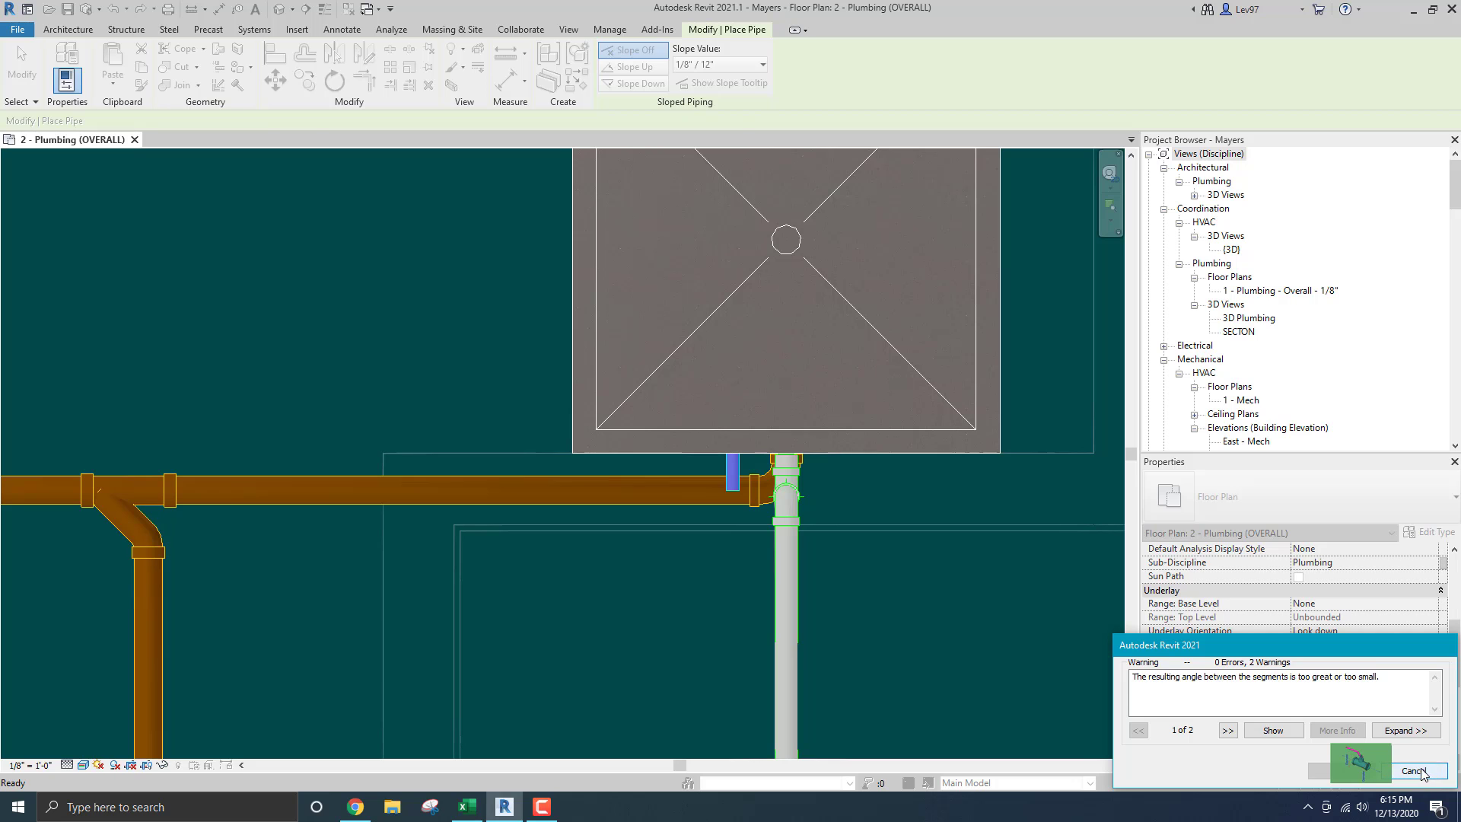
left_click(1431, 771)
key("Escape")
key("Escape")
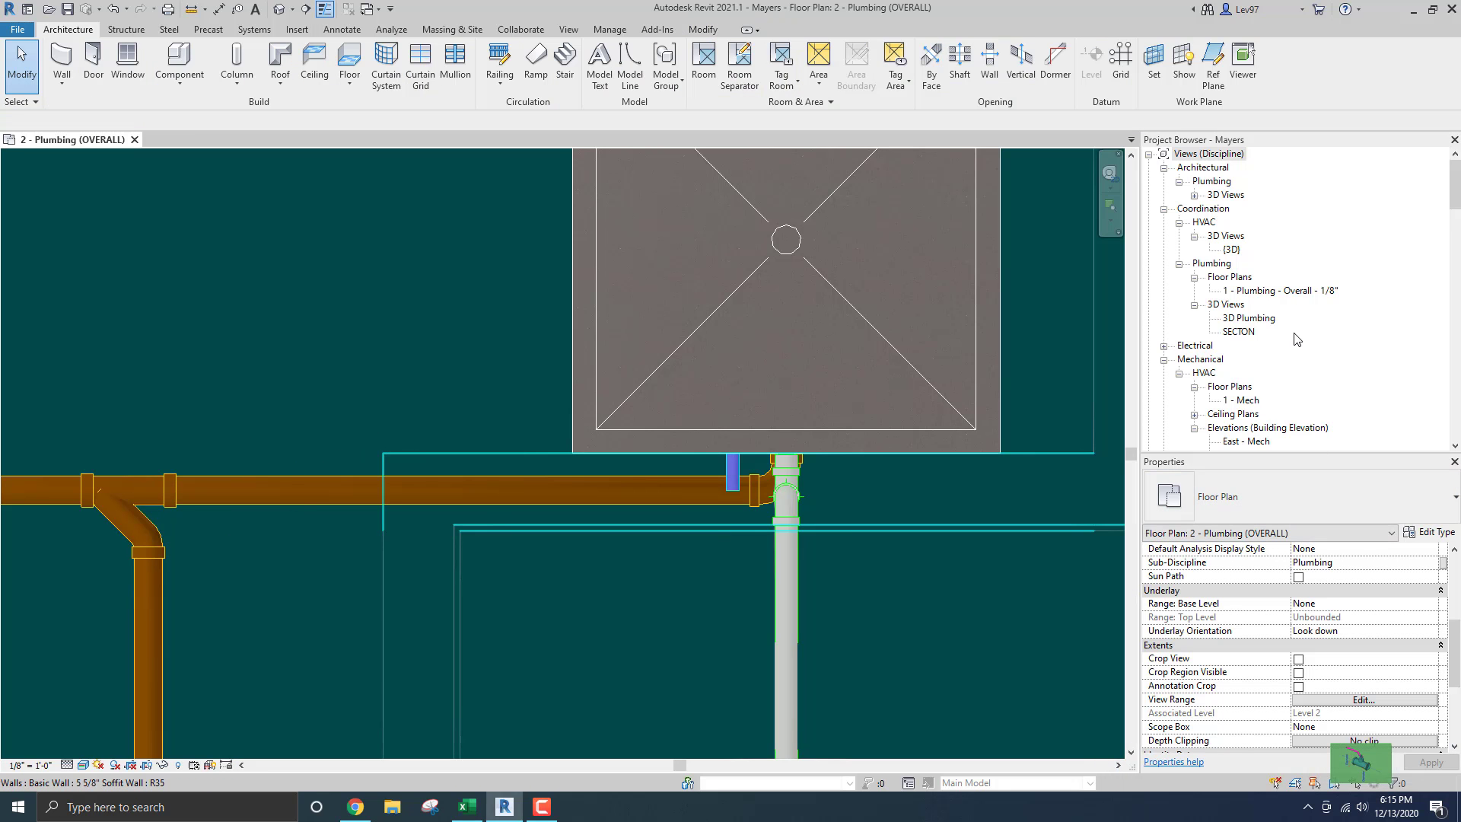
Open the 2 - Plumbing Plot - Waste - 1/4" floor plan and view the area around the upper shower and lavatories.
scroll(1291, 354, "down", 4)
scroll(1291, 354, "down", 2)
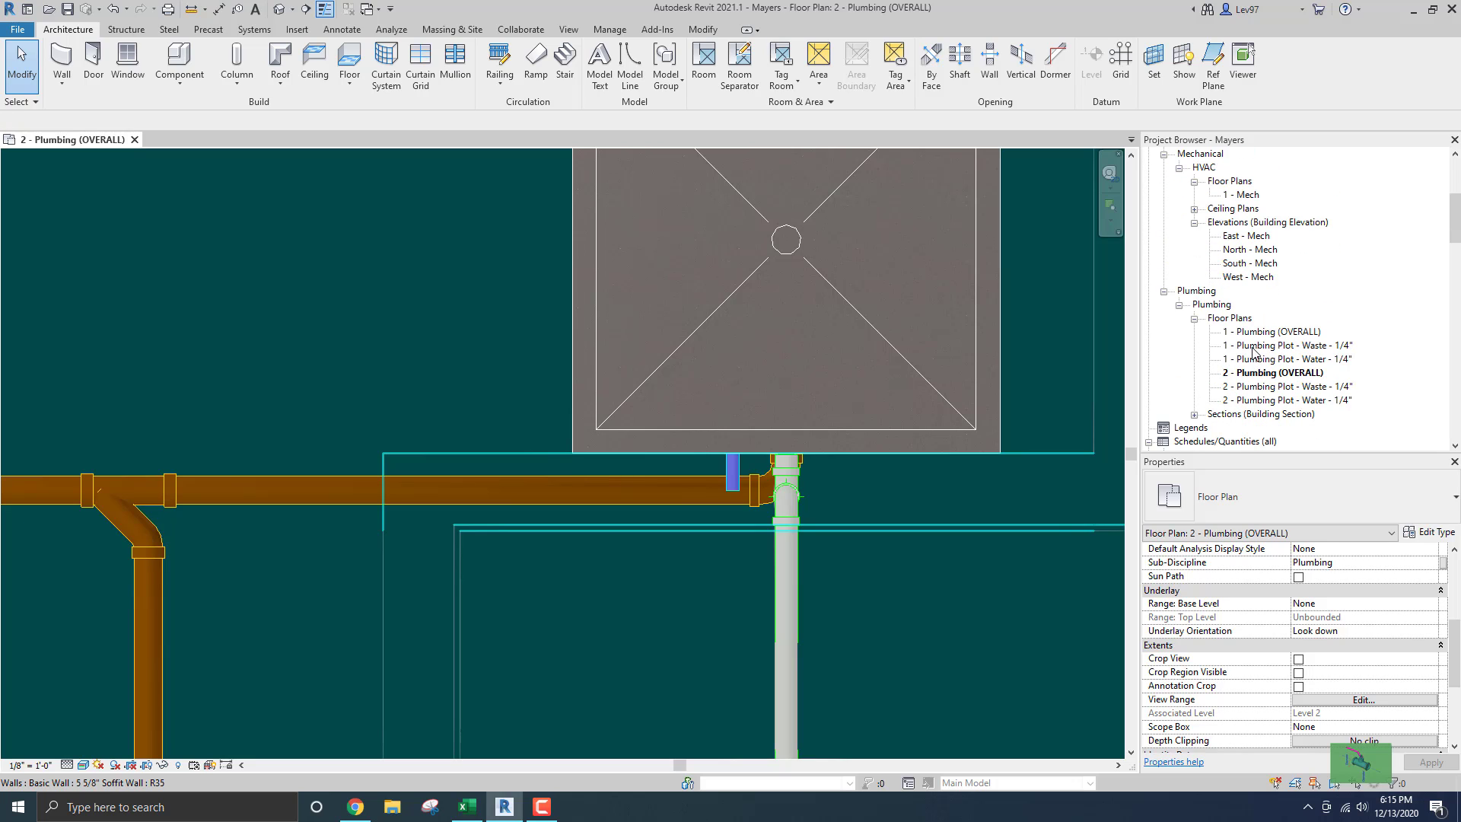
double_click(1278, 345)
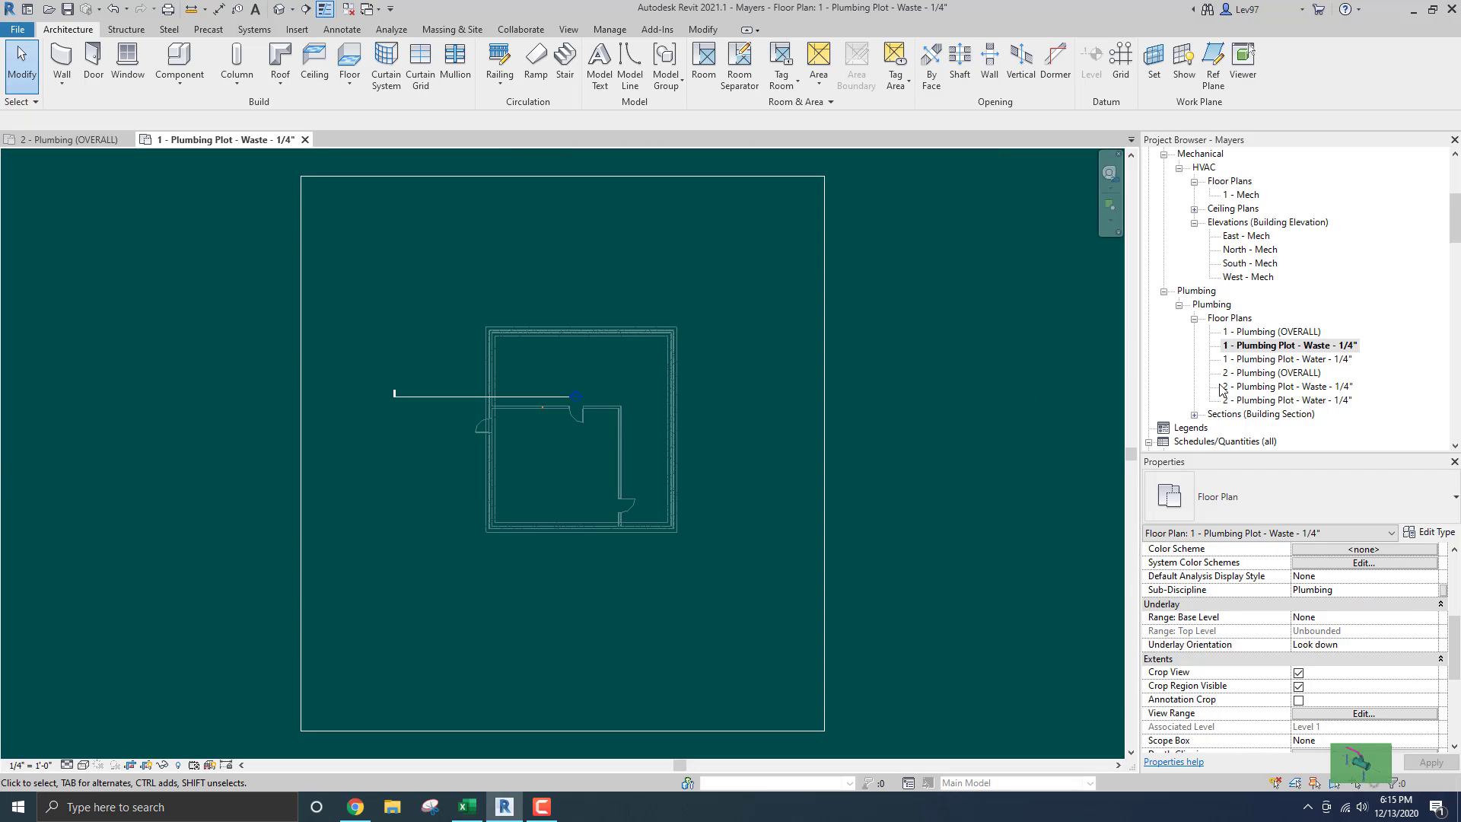
left_click(304, 139)
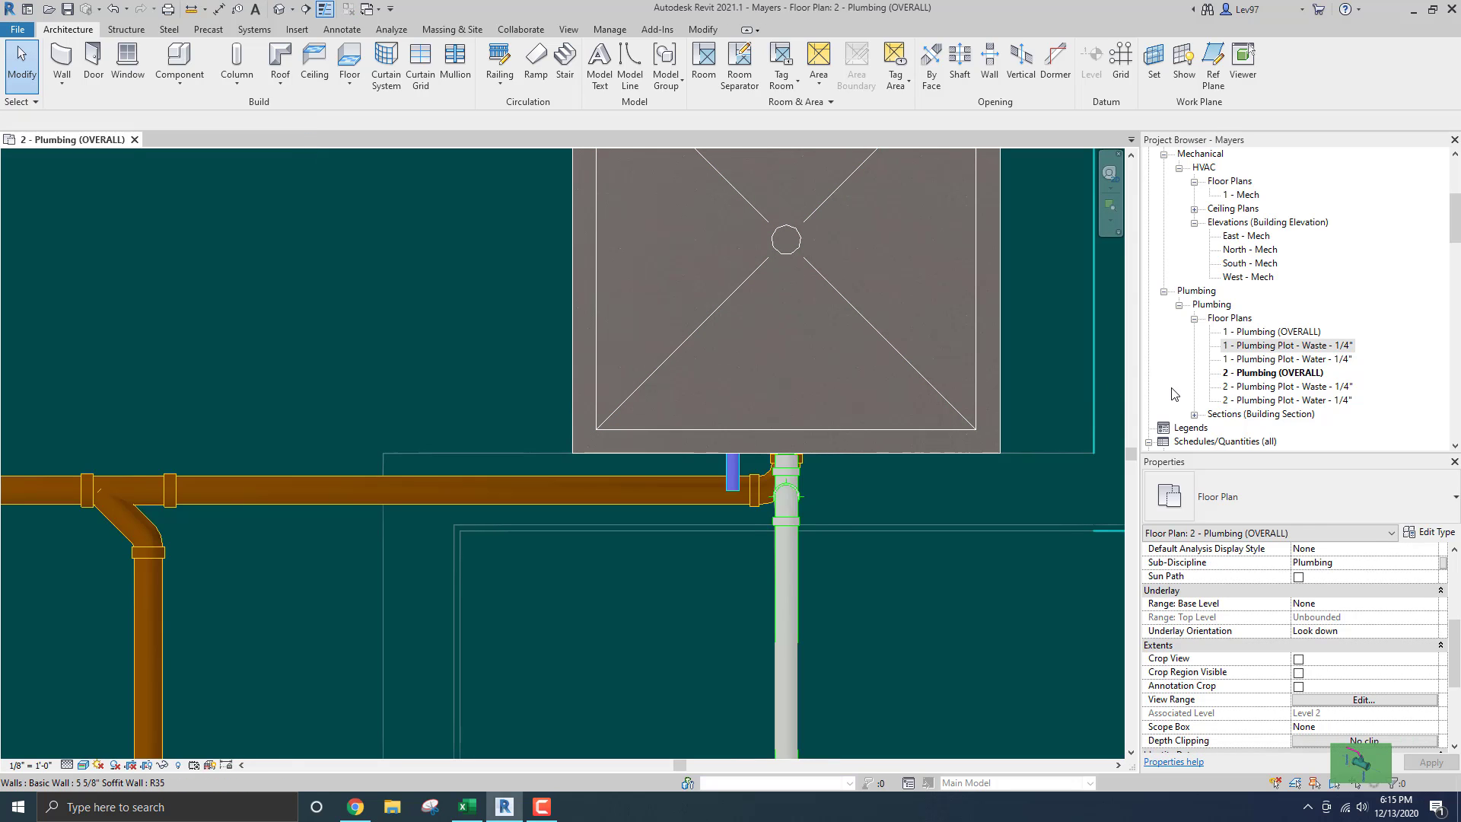
double_click(1267, 387)
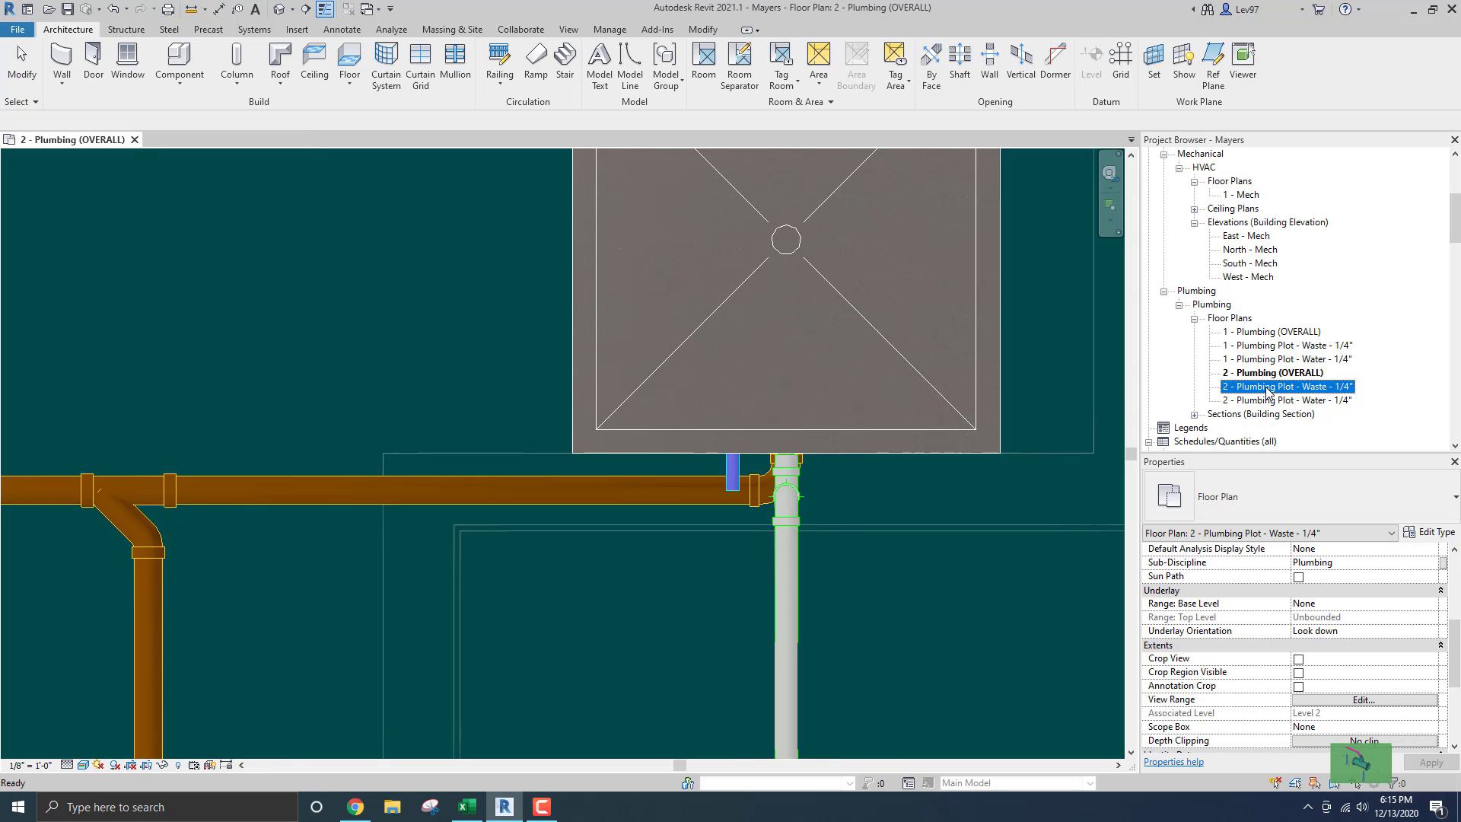
scroll(779, 385, "up", 8)
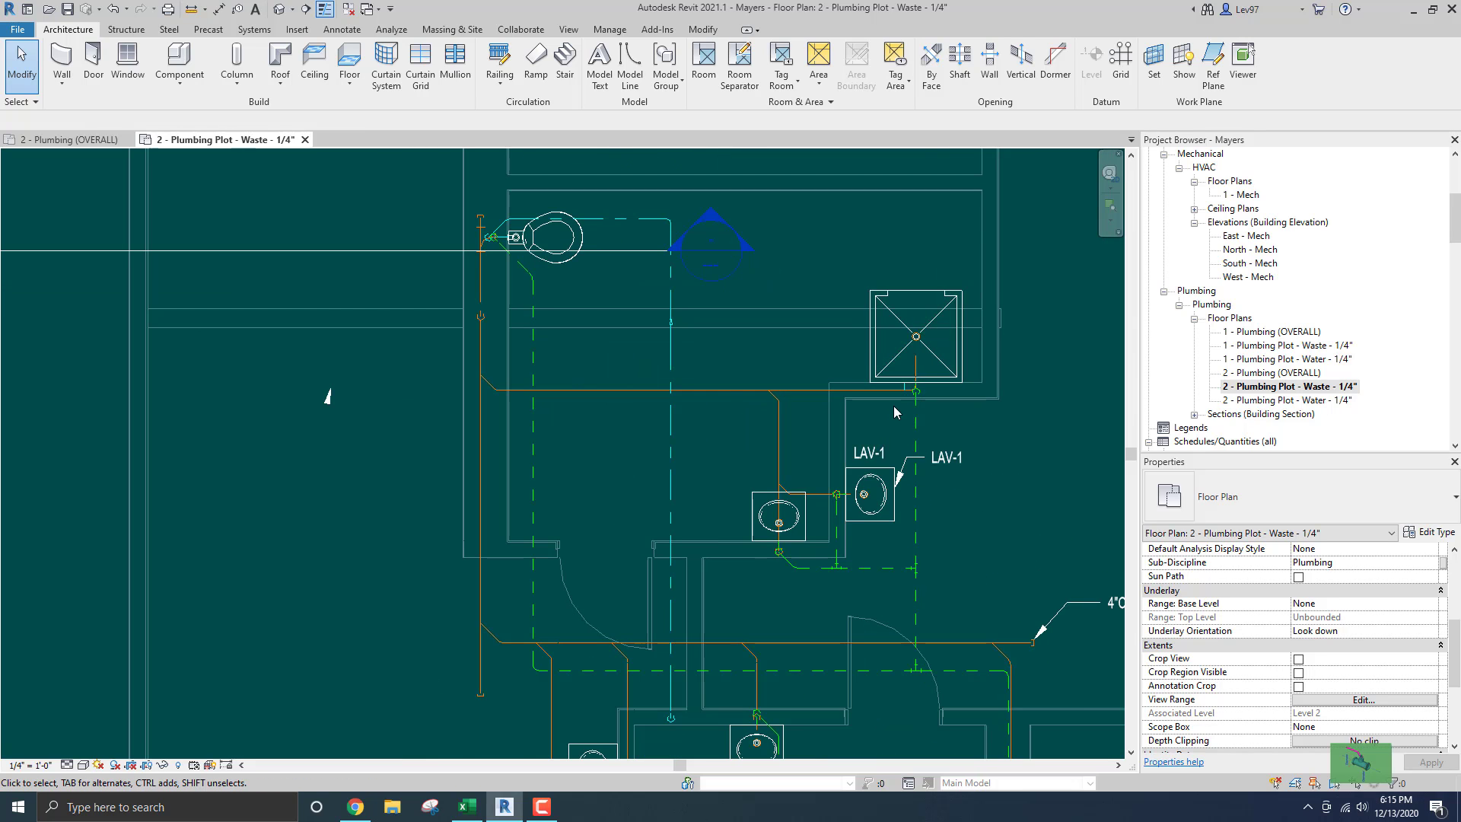
scroll(890, 395, "up", 5)
scroll(733, 409, "down", 3)
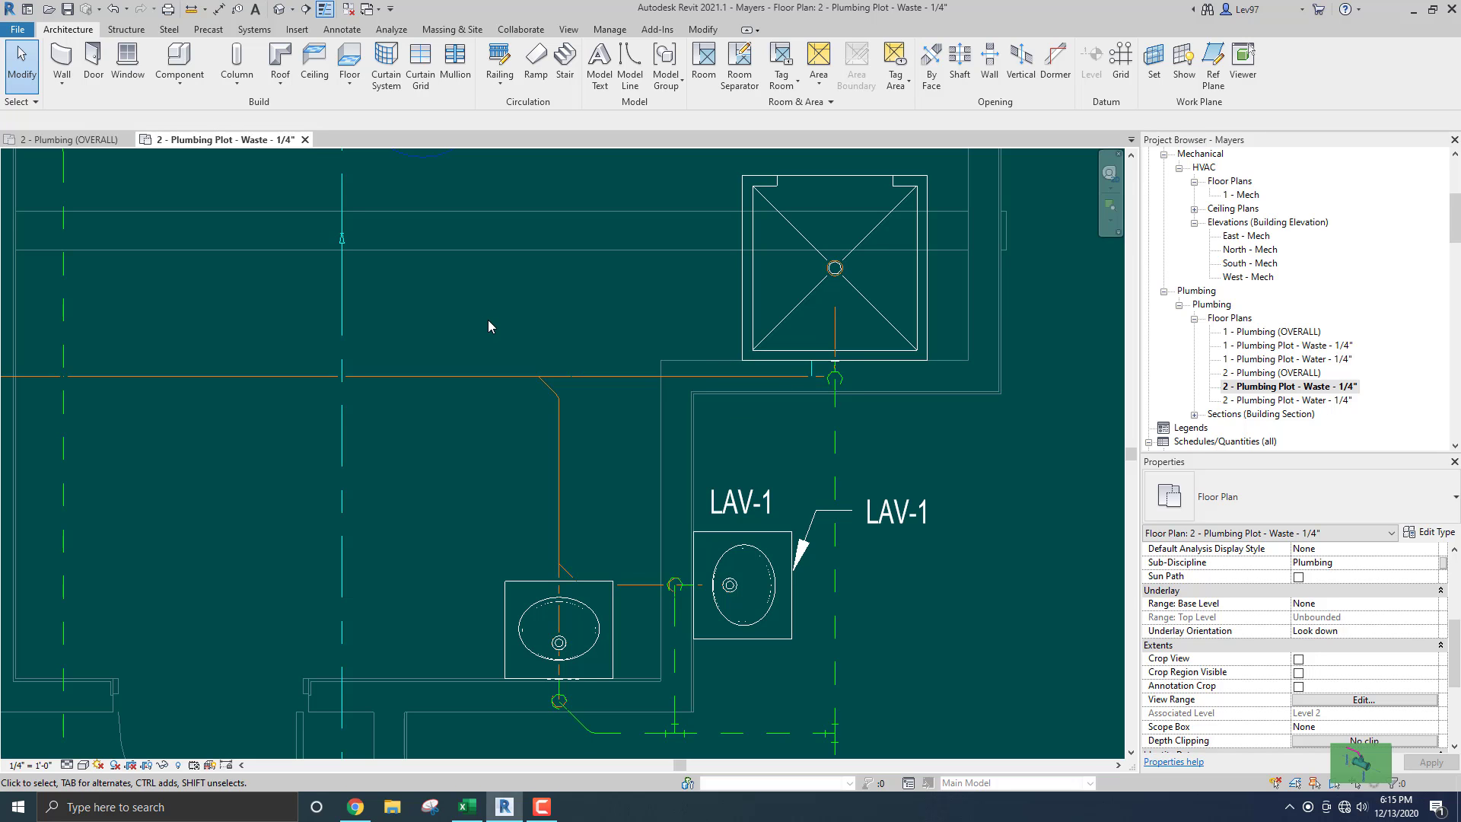
Remove all the HVAC filters from the level 2 waste plan's visibility/graphics overrides and apply the change.
key("v")
key("g")
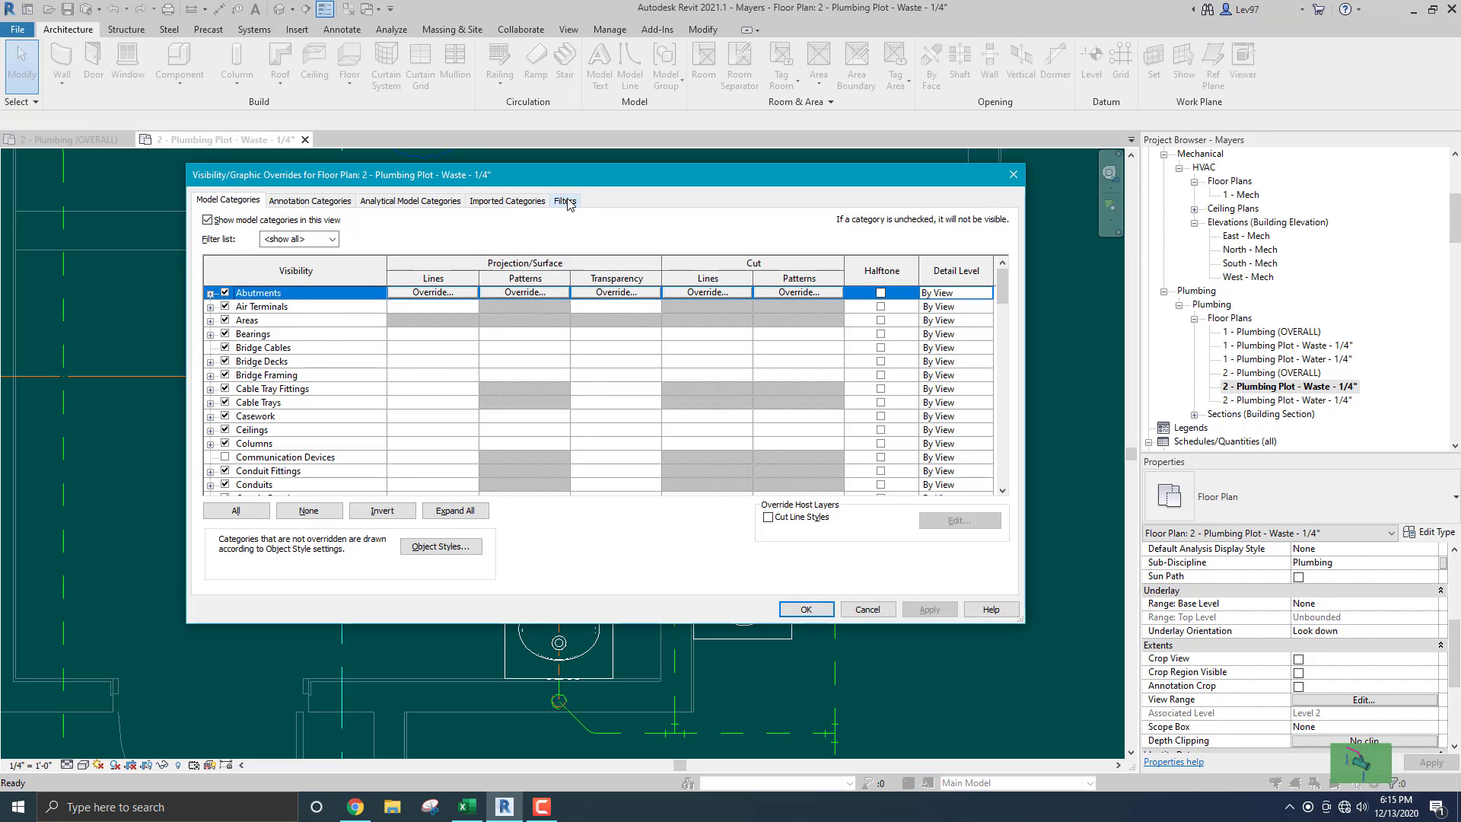
left_click(565, 201)
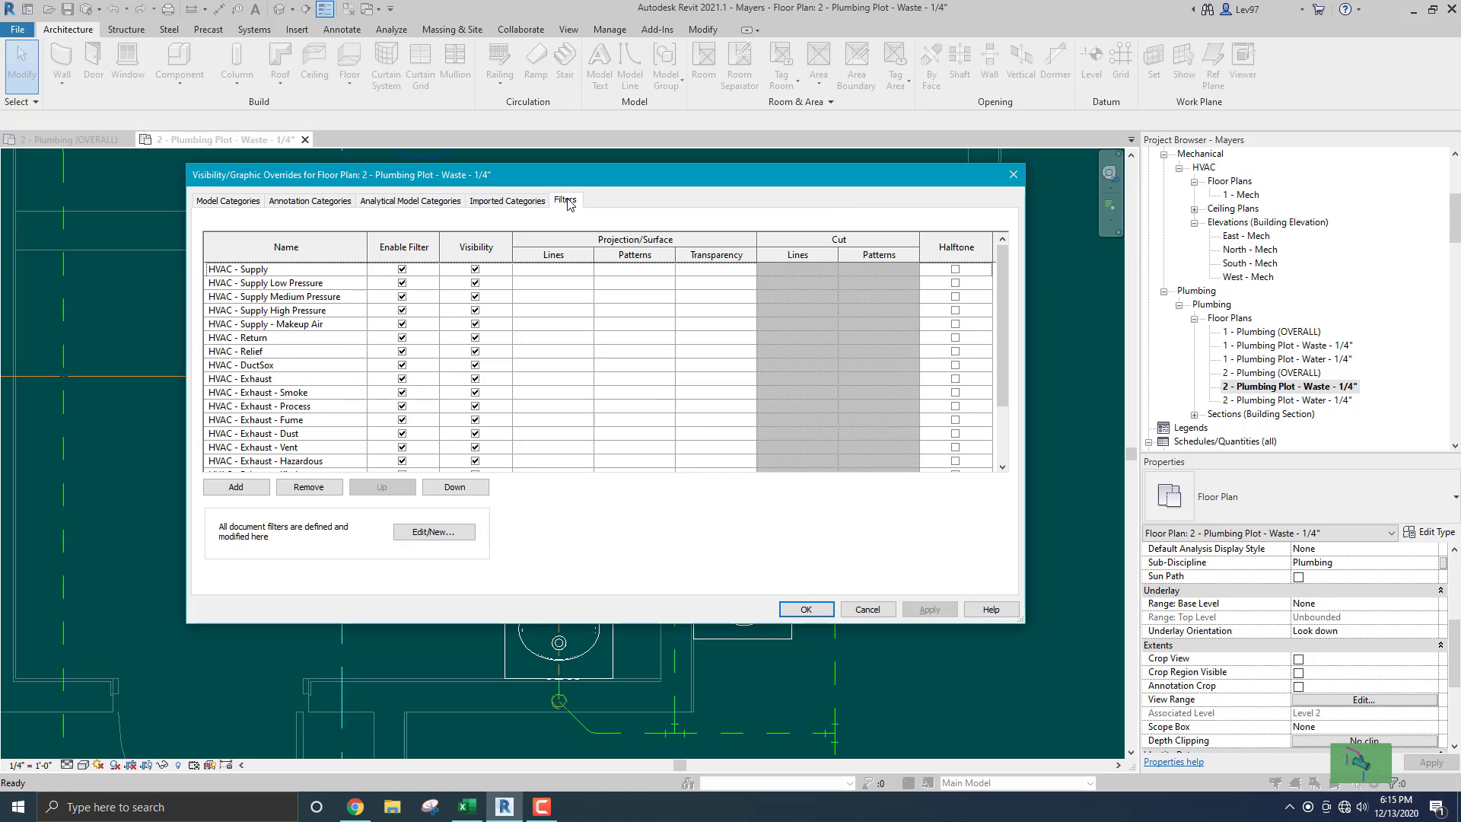
left_click(309, 487)
left_click(309, 487)
left_click(309, 487)
left_click(309, 487)
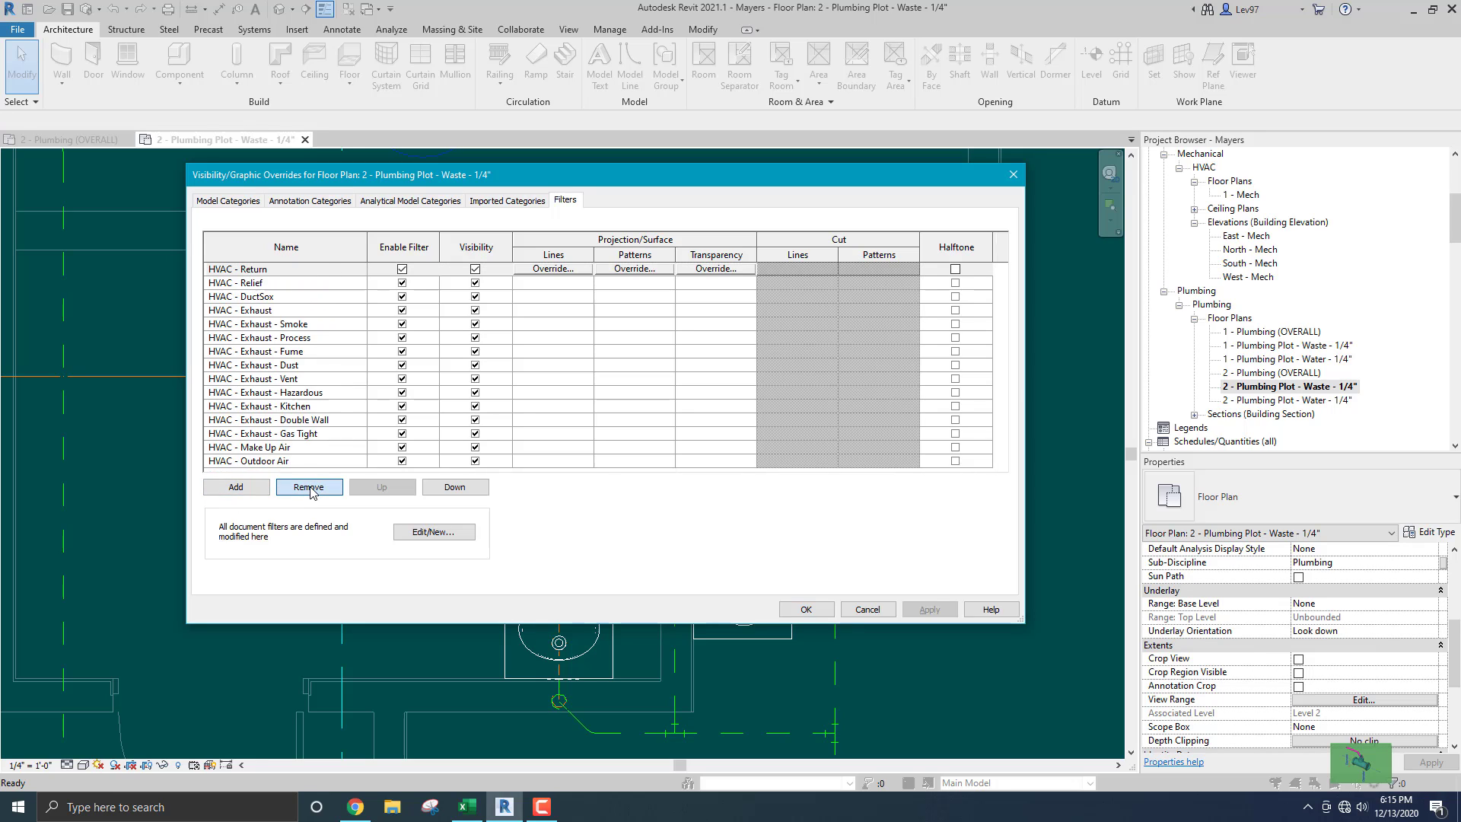
left_click(309, 487)
left_click(309, 487)
left_click(309, 487)
left_click(308, 487)
left_click(310, 488)
left_click(310, 488)
left_click(310, 488)
left_click(309, 488)
left_click(310, 488)
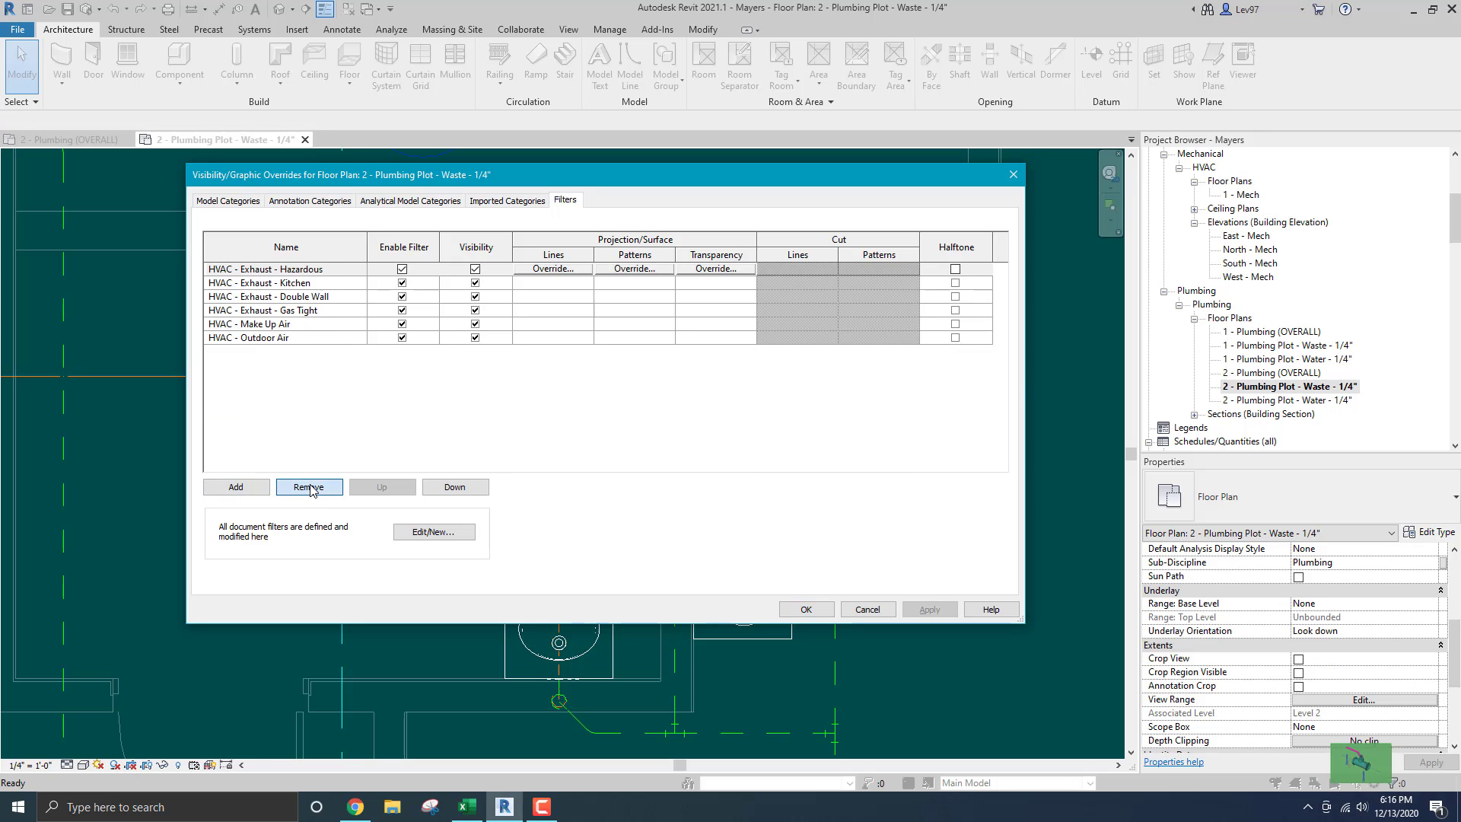
left_click(310, 488)
left_click(310, 487)
left_click(310, 488)
left_click(311, 487)
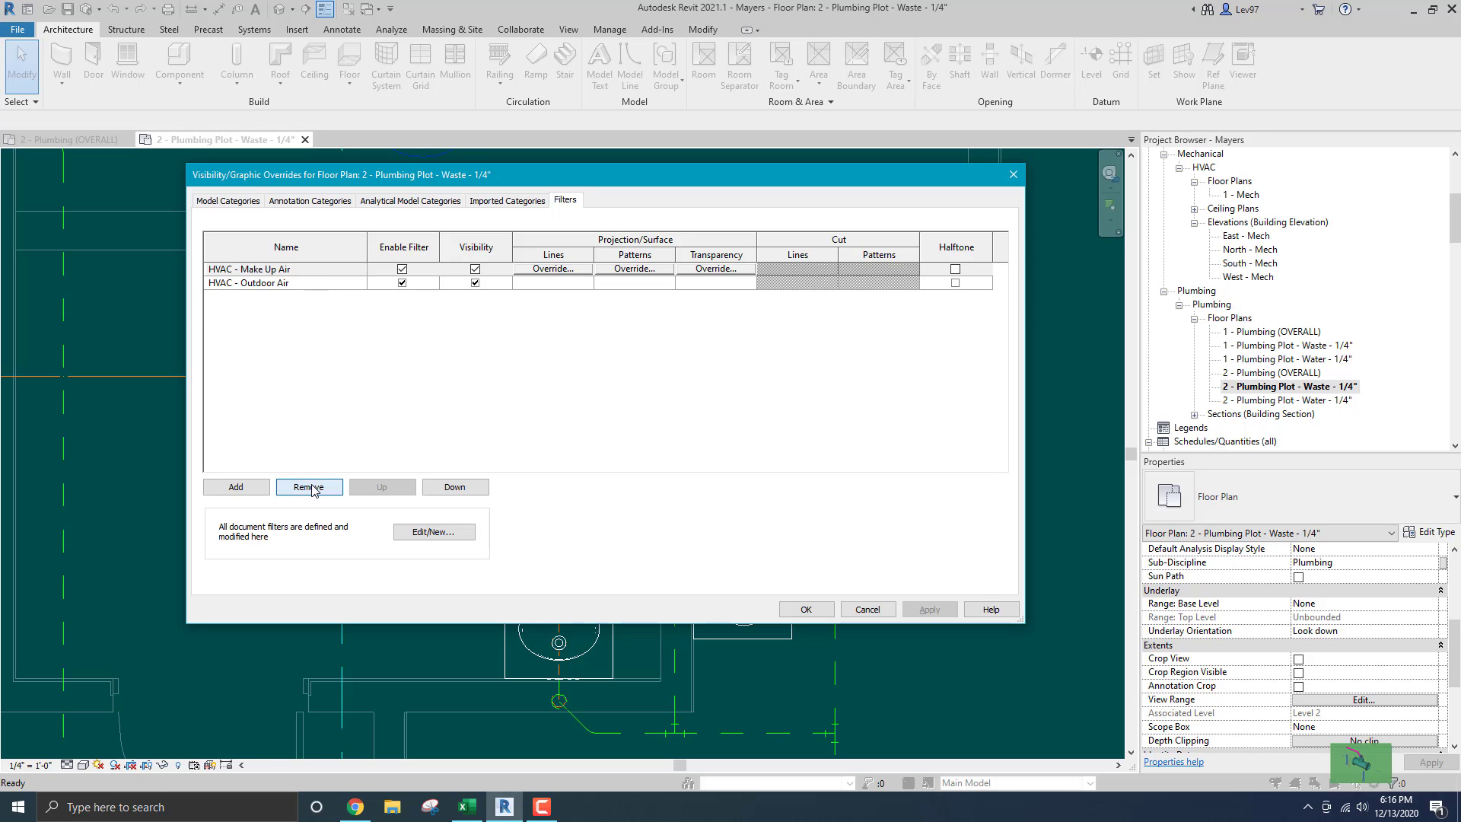
left_click(310, 488)
left_click(310, 488)
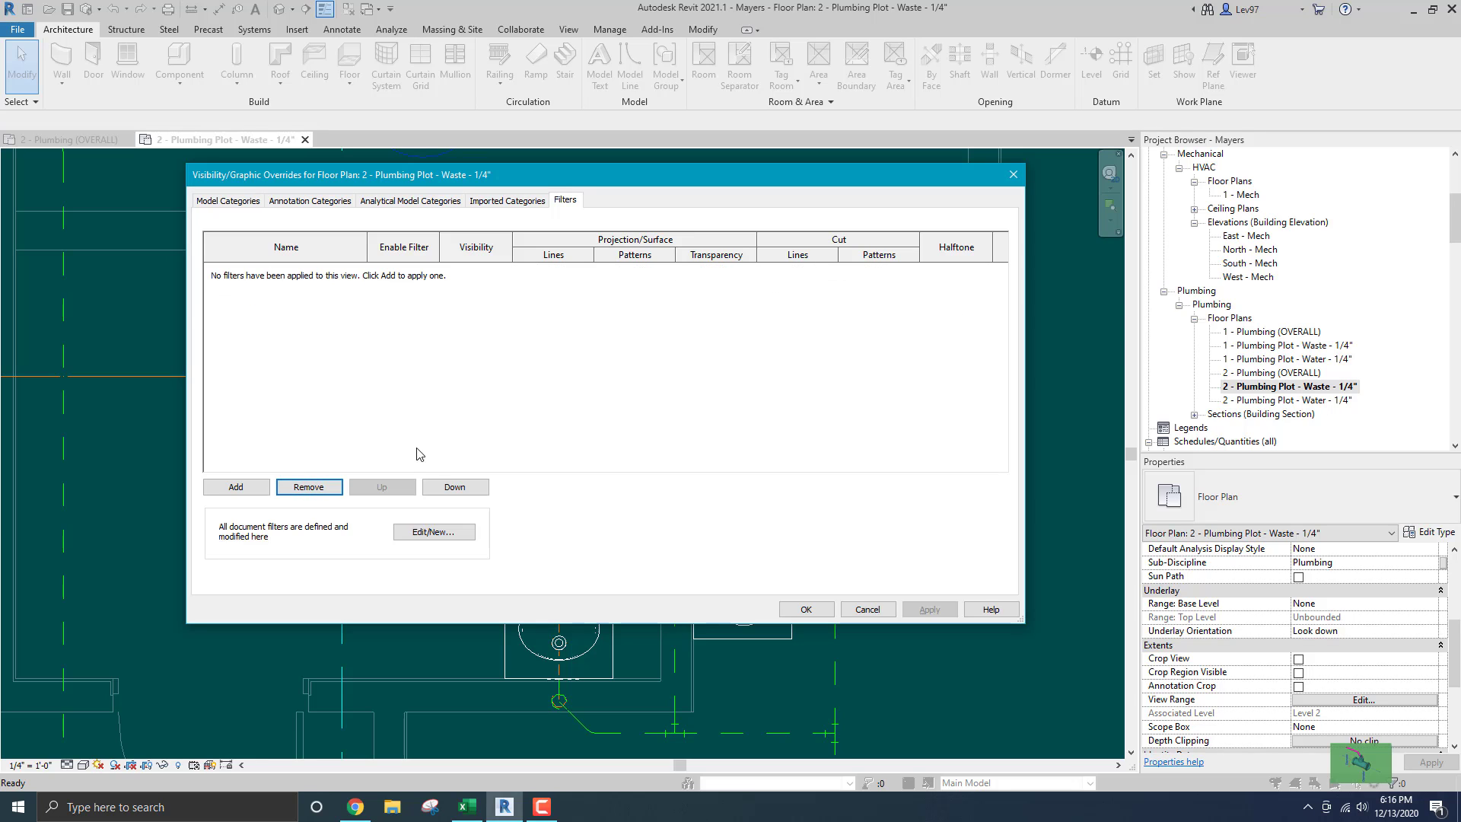
left_click(809, 610)
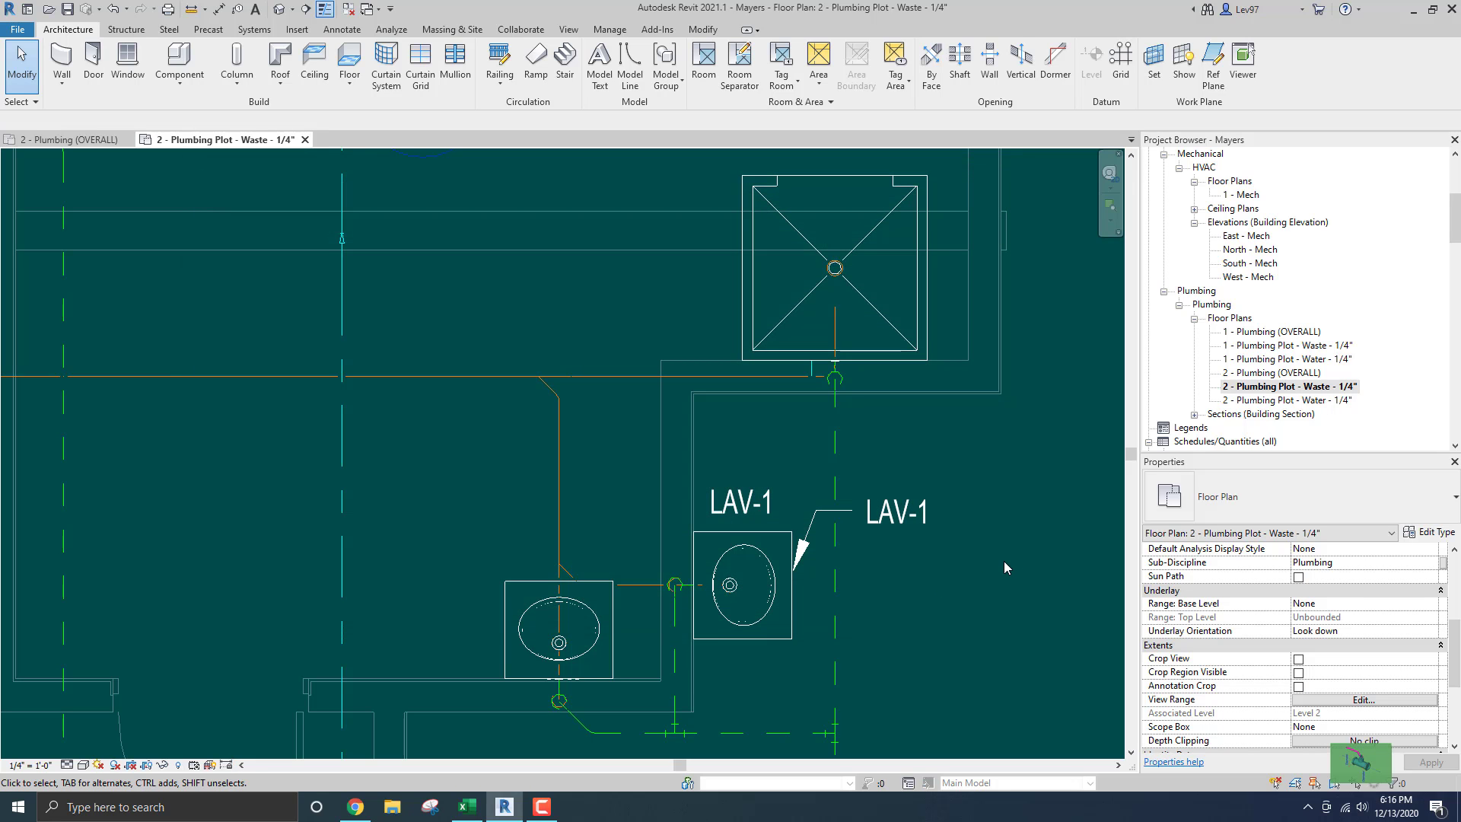
Add the Plumbing - SS and Plumbing - Vent filters to the level 2 waste plan's visibility/graphics overrides.
key("v")
key("g")
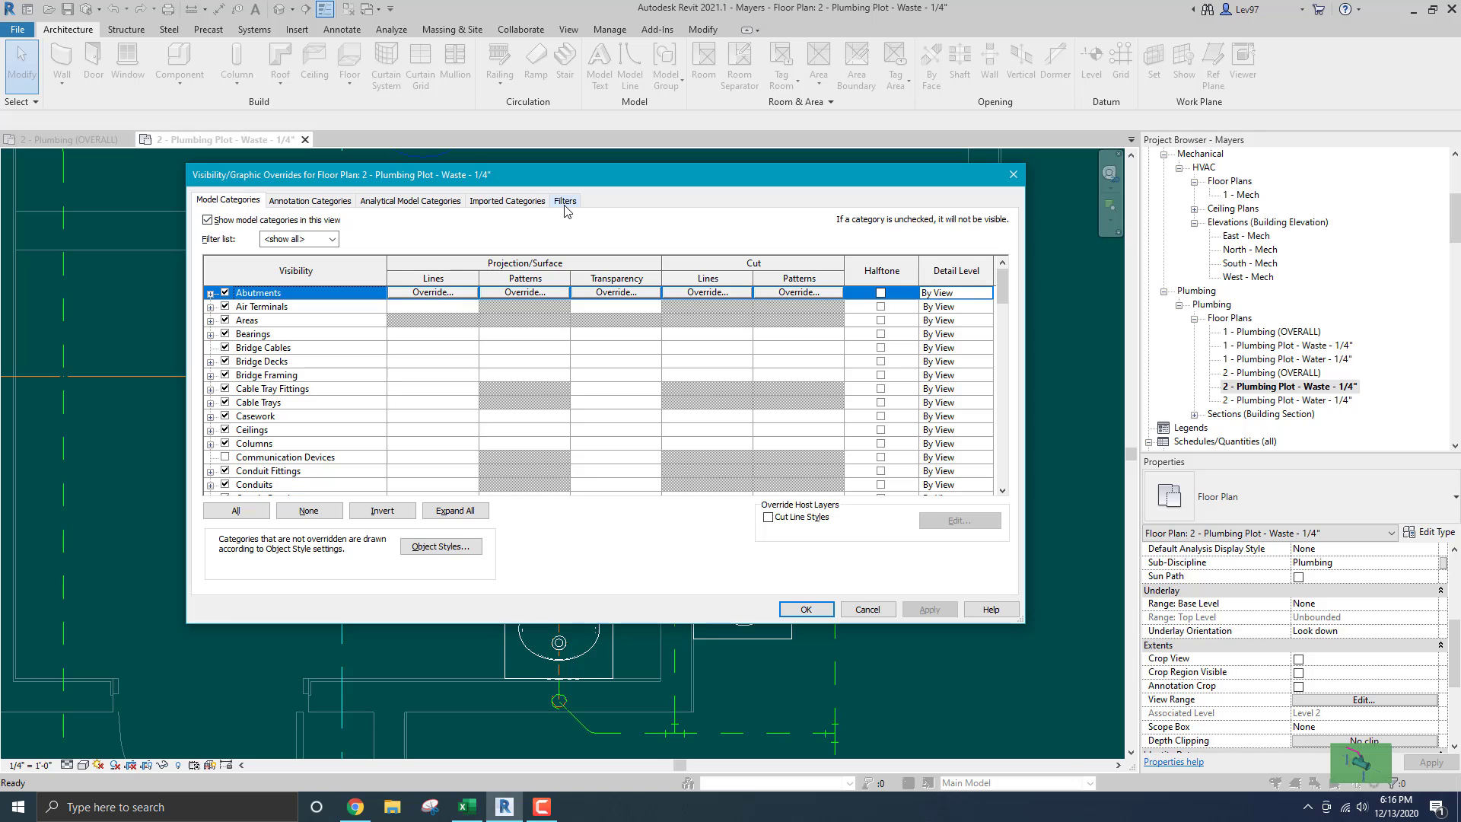
left_click(567, 202)
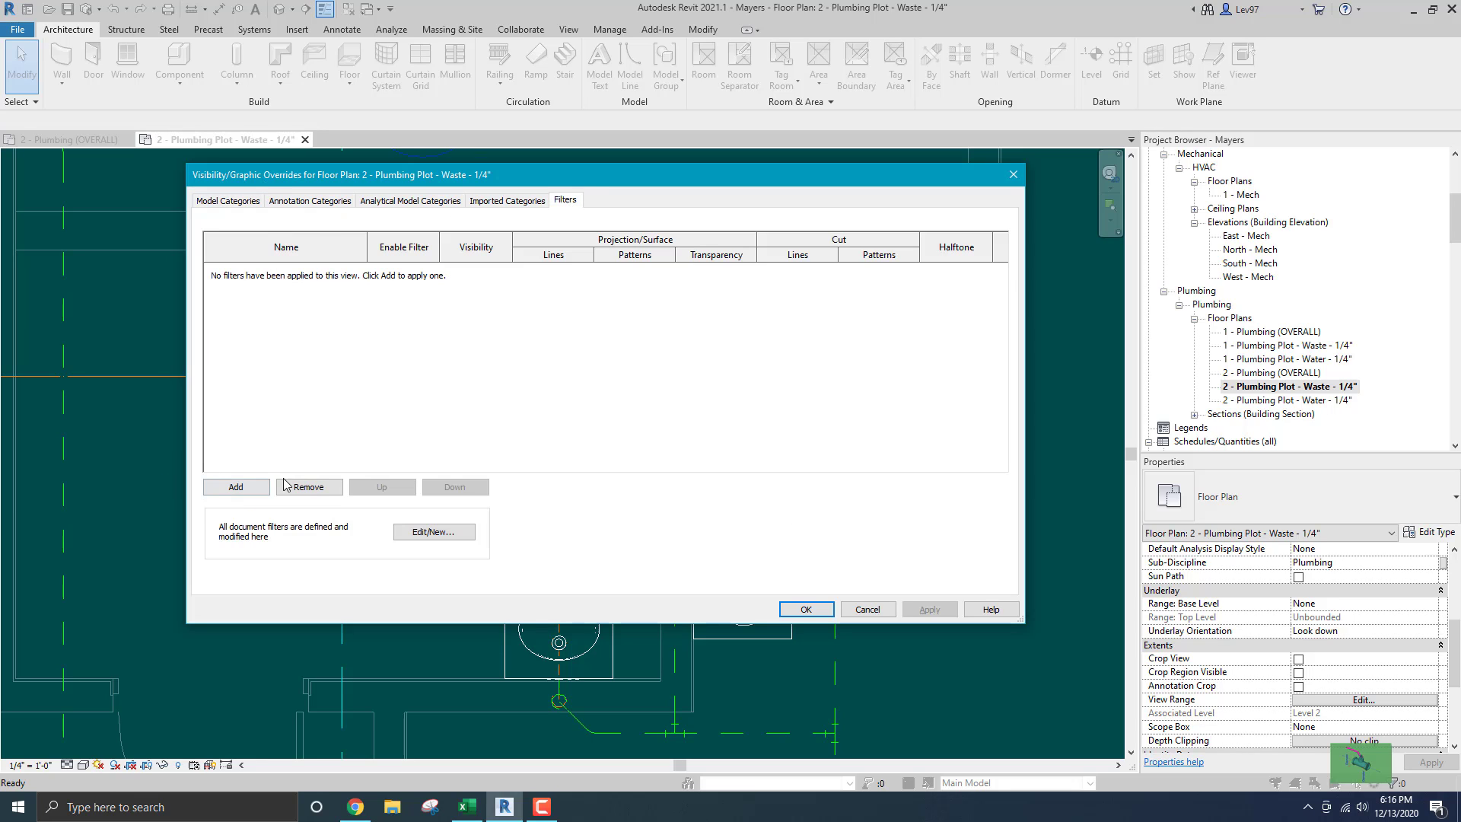
left_click(236, 487)
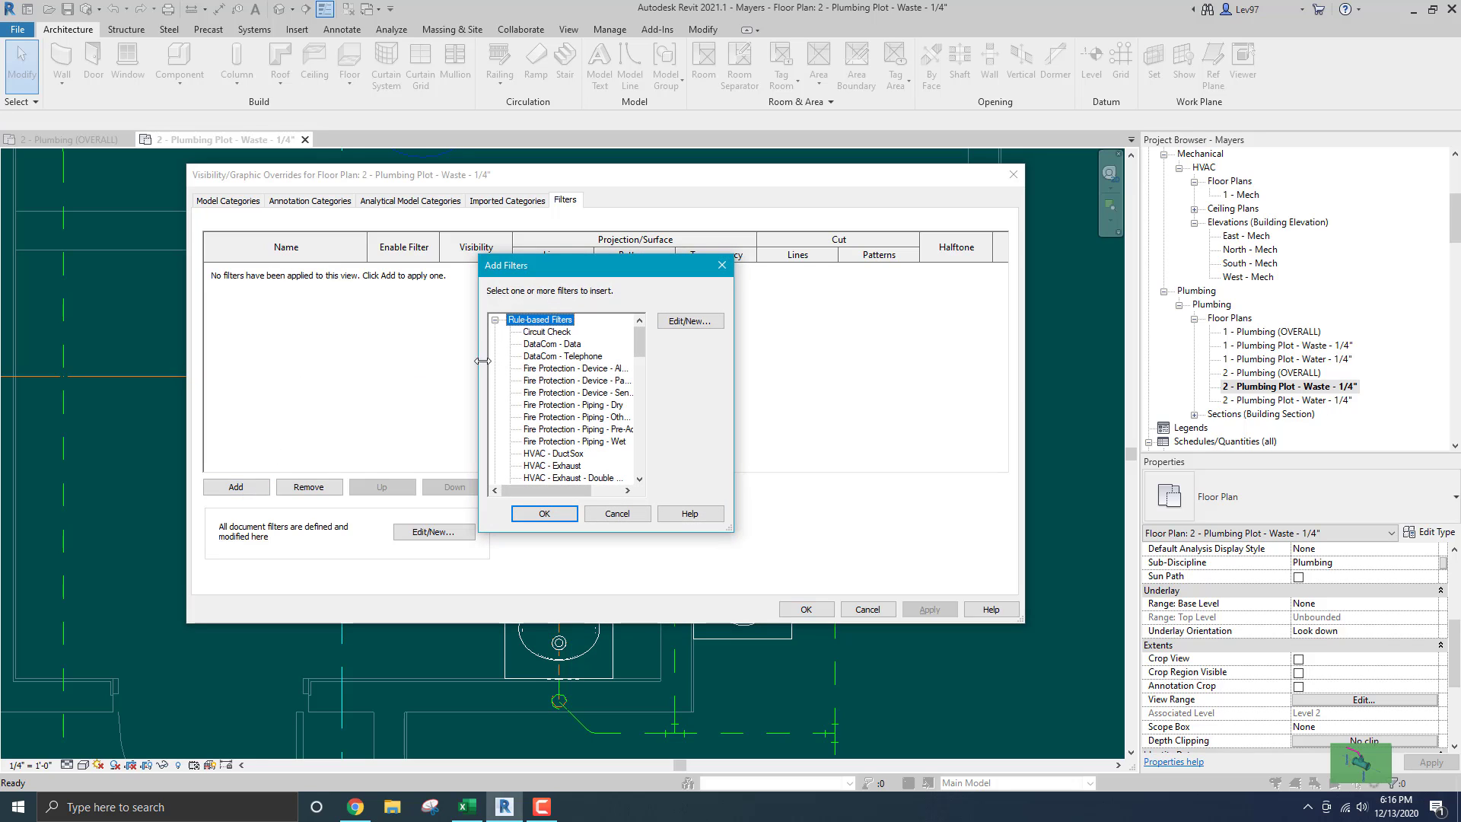
left_click_drag(642, 350, 633, 448)
left_click(539, 430)
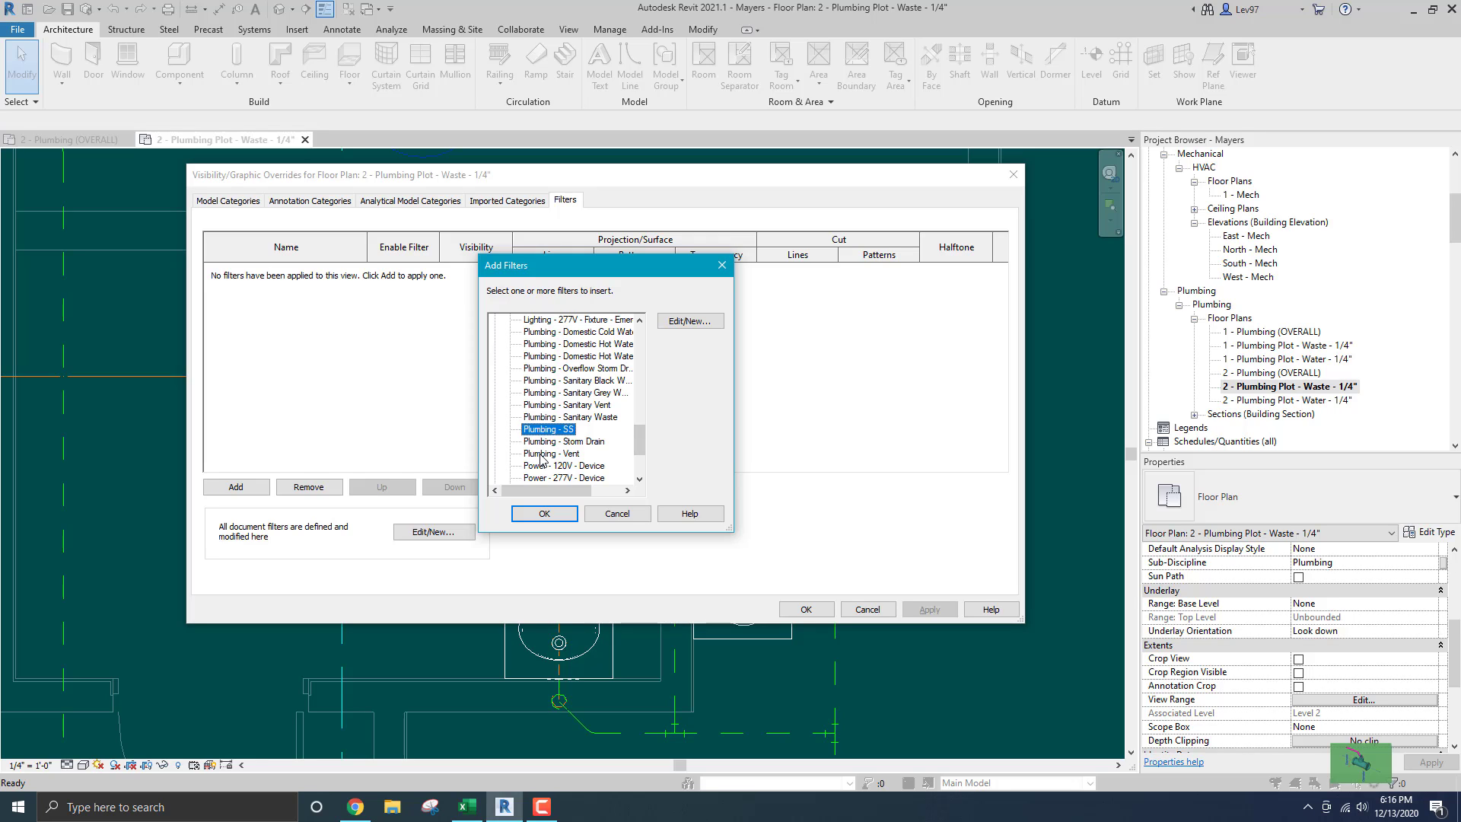
left_click(541, 455, "ctrl")
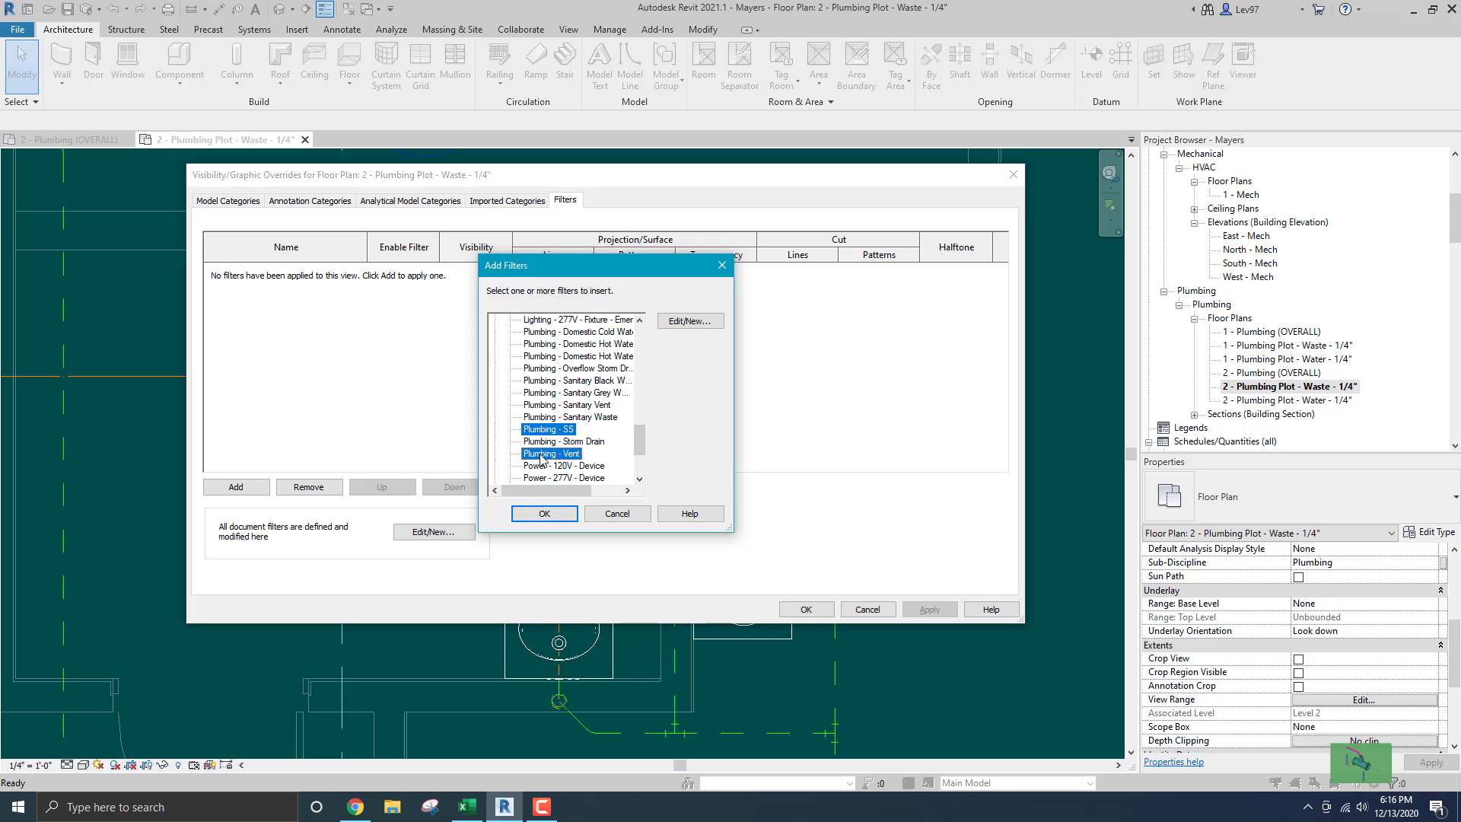
left_click(545, 514)
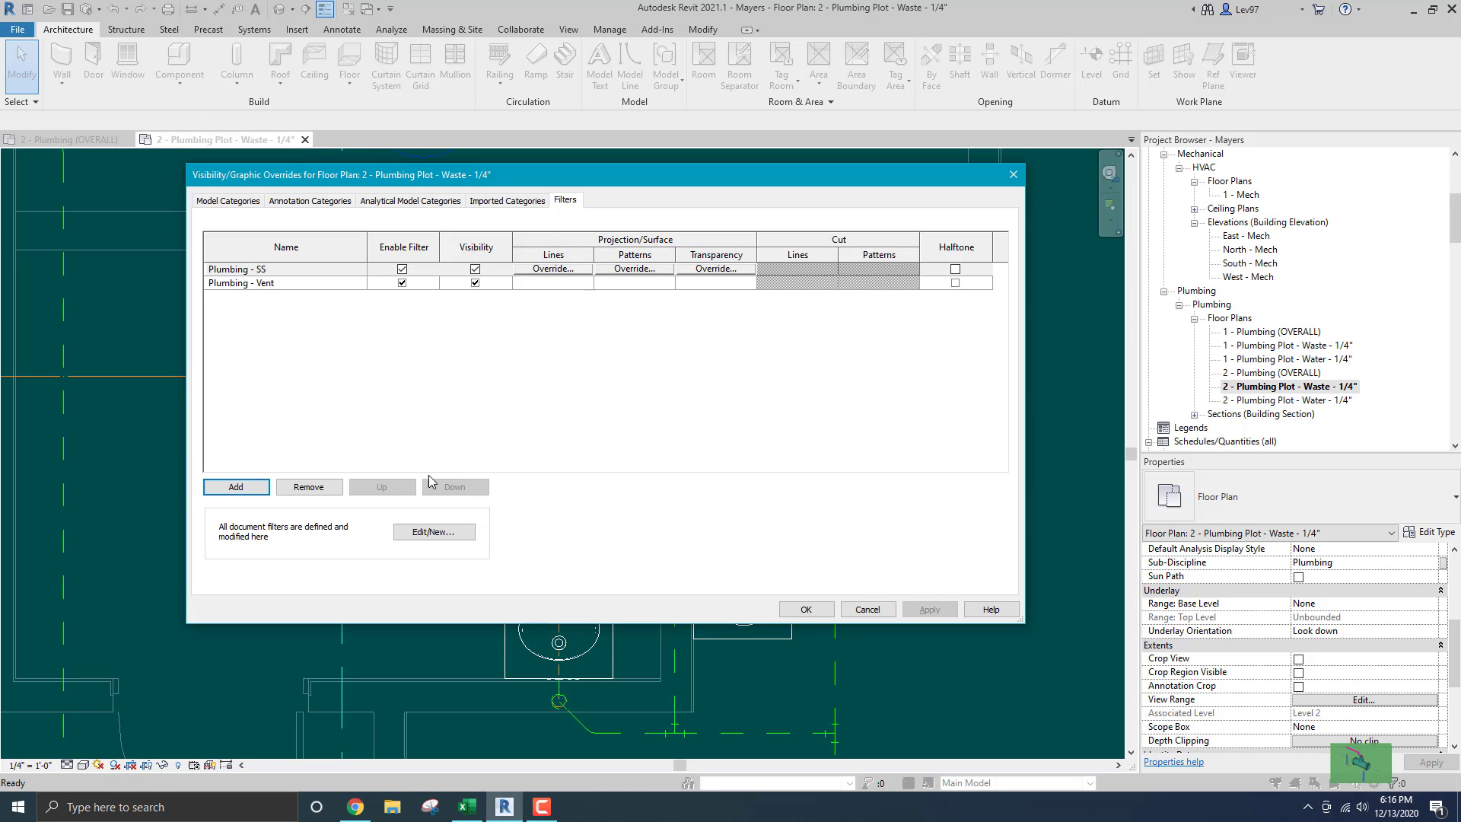
Review the remaining filters available for the waste plan without adding any, and apply the view's filter changes.
left_click(237, 487)
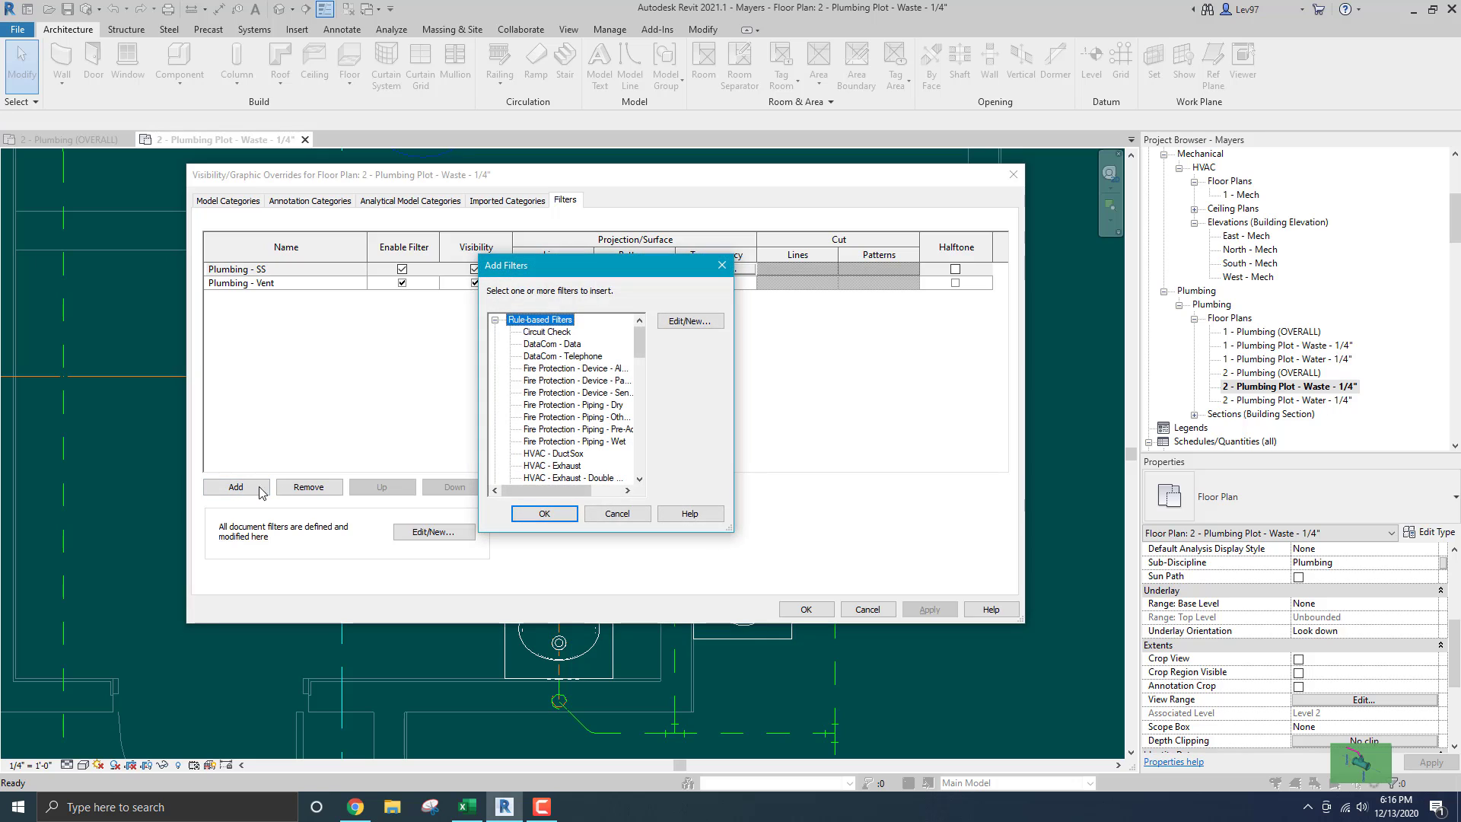
left_click_drag(640, 335, 638, 439)
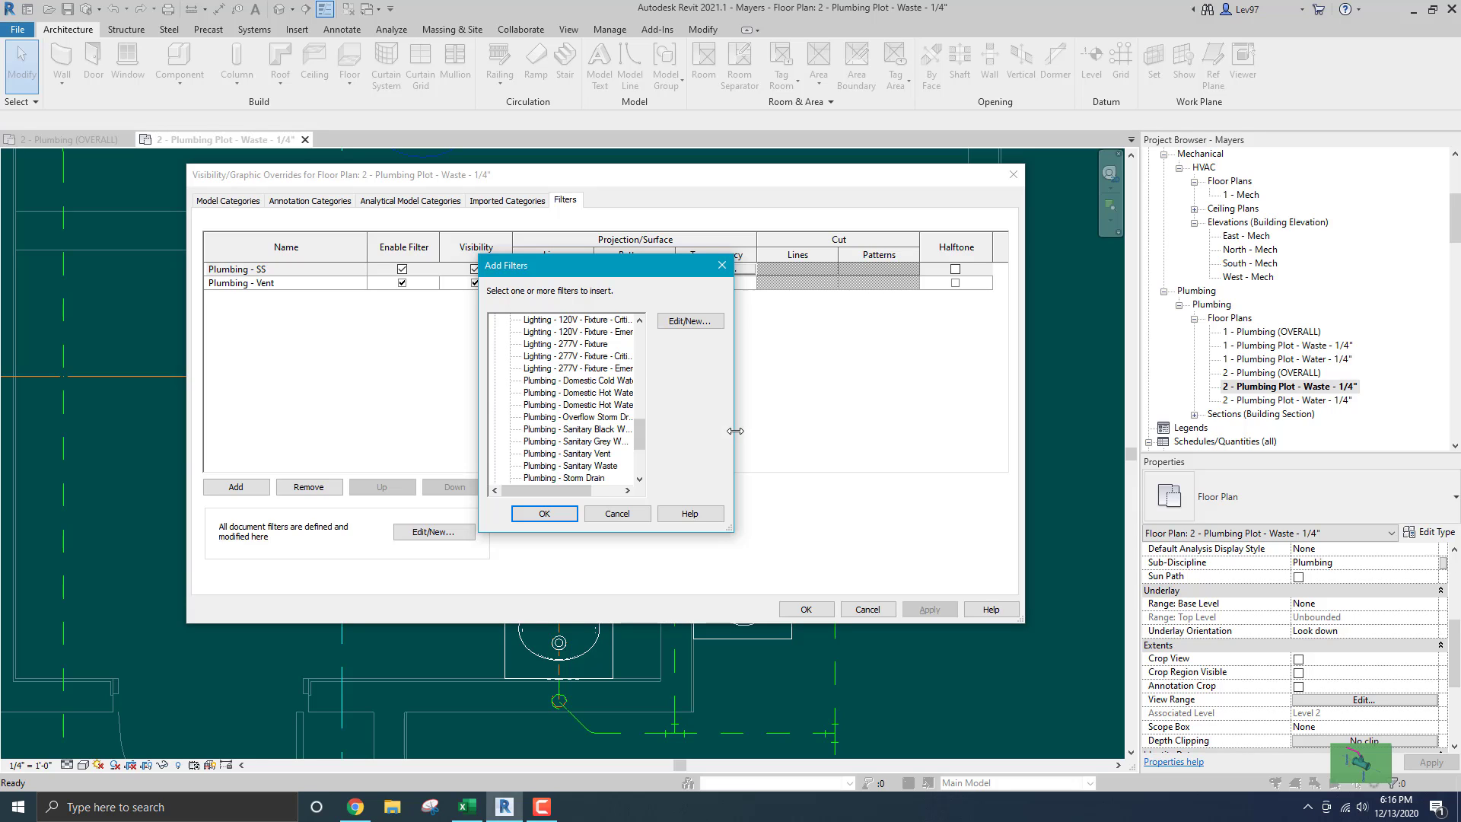
left_click_drag(732, 432, 837, 439)
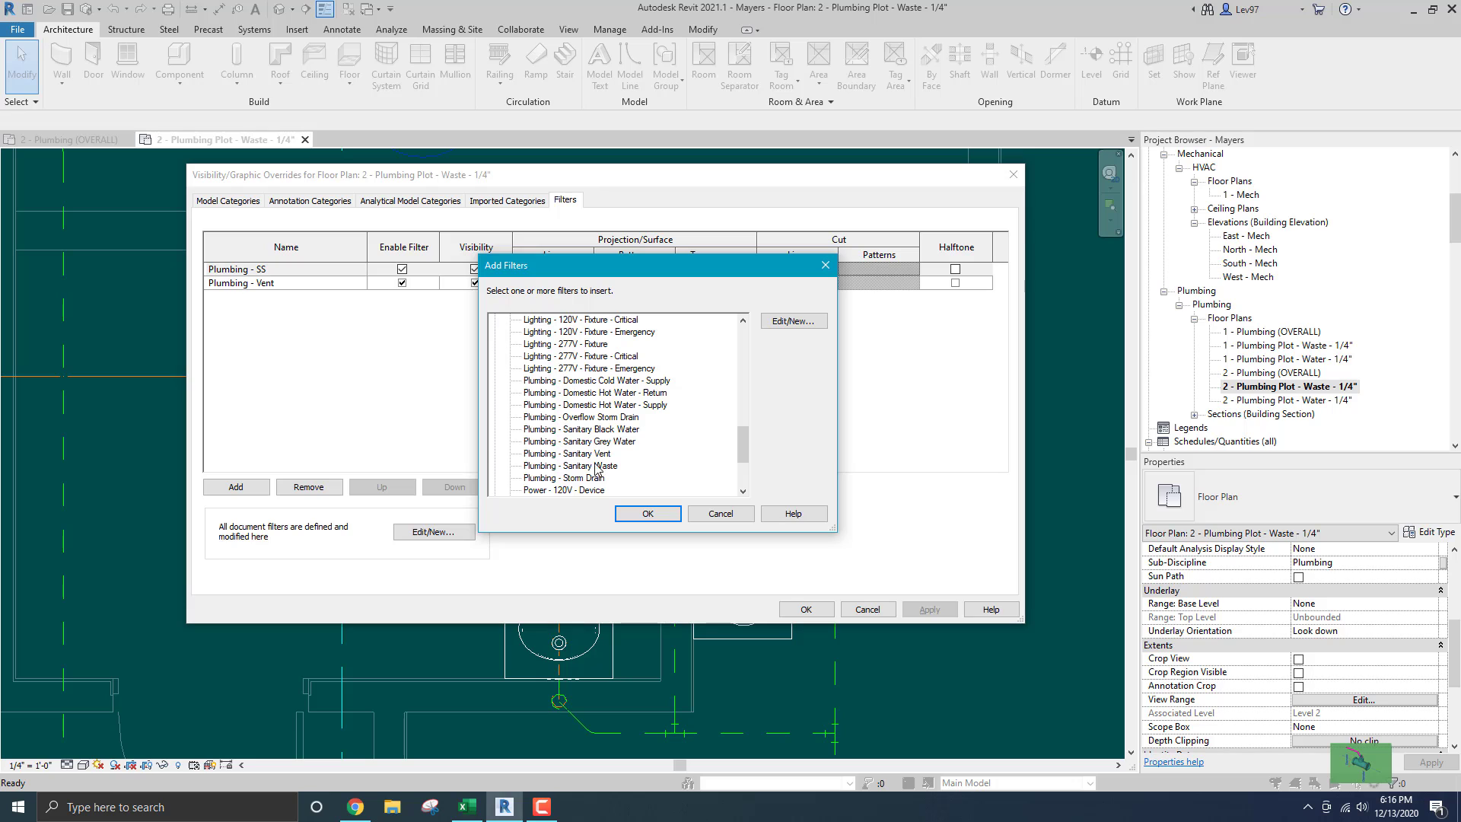
scroll(598, 420, "down", 3)
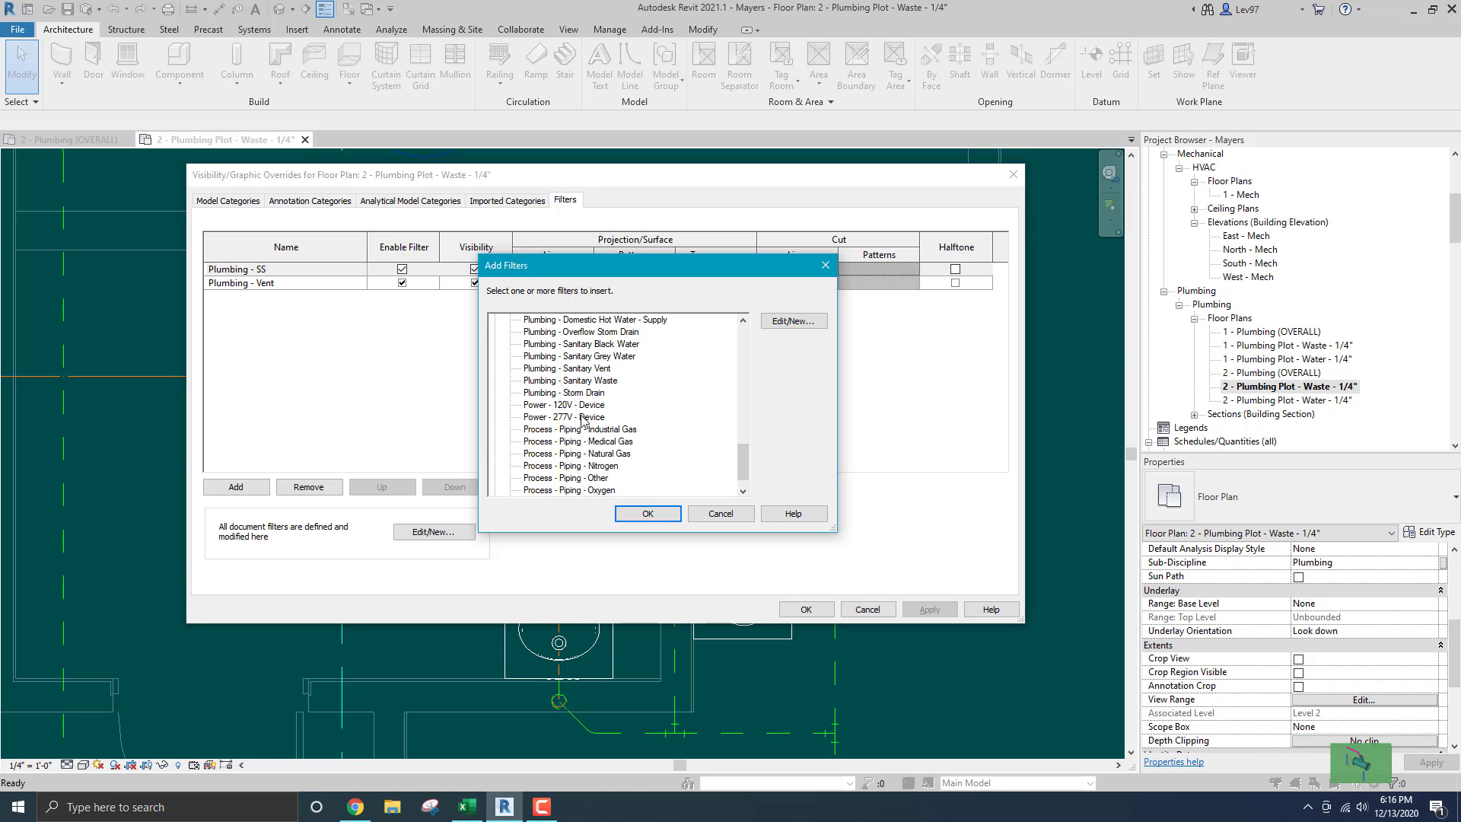
left_click(648, 514)
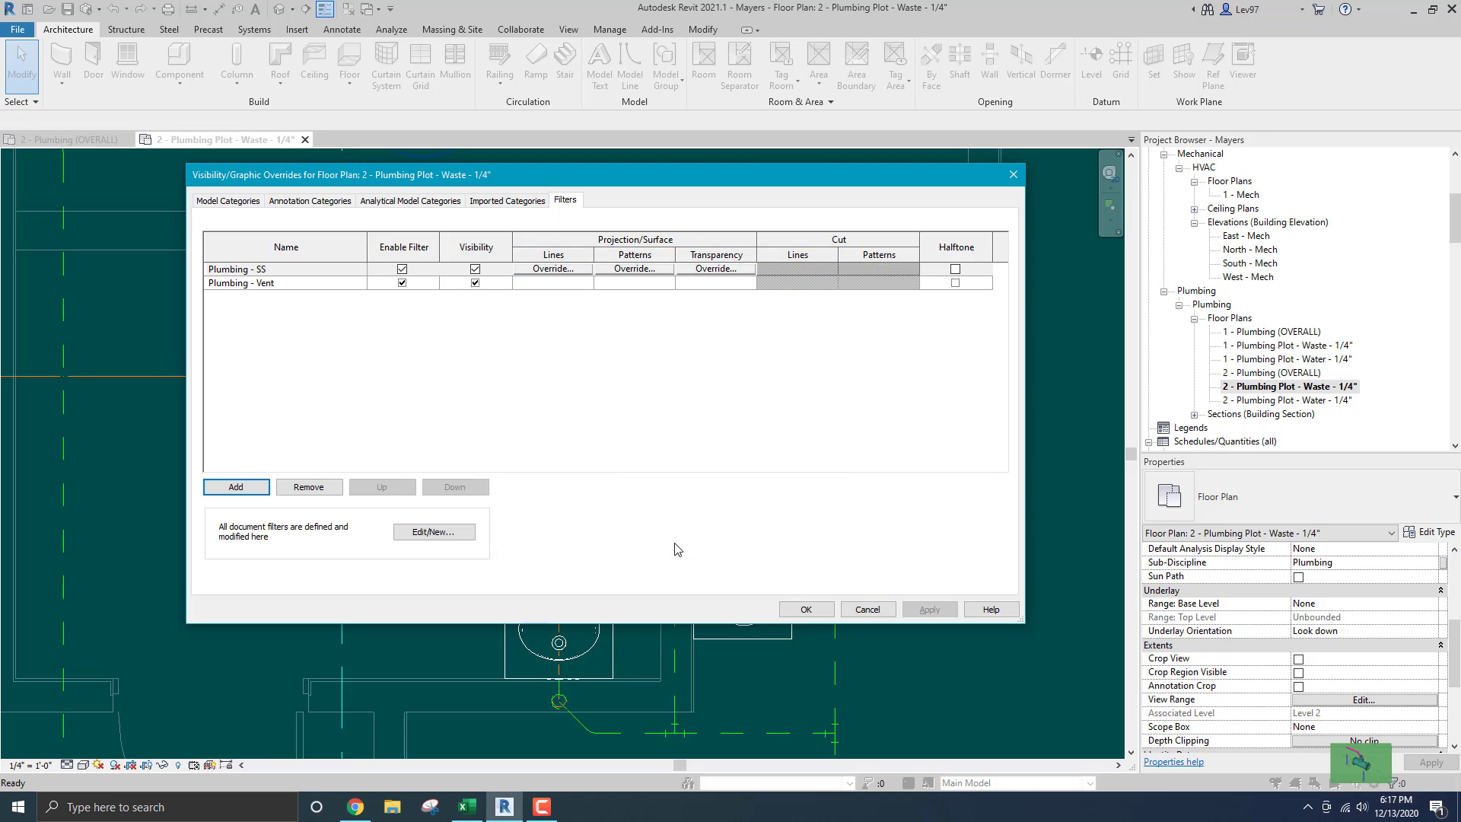
left_click(807, 610)
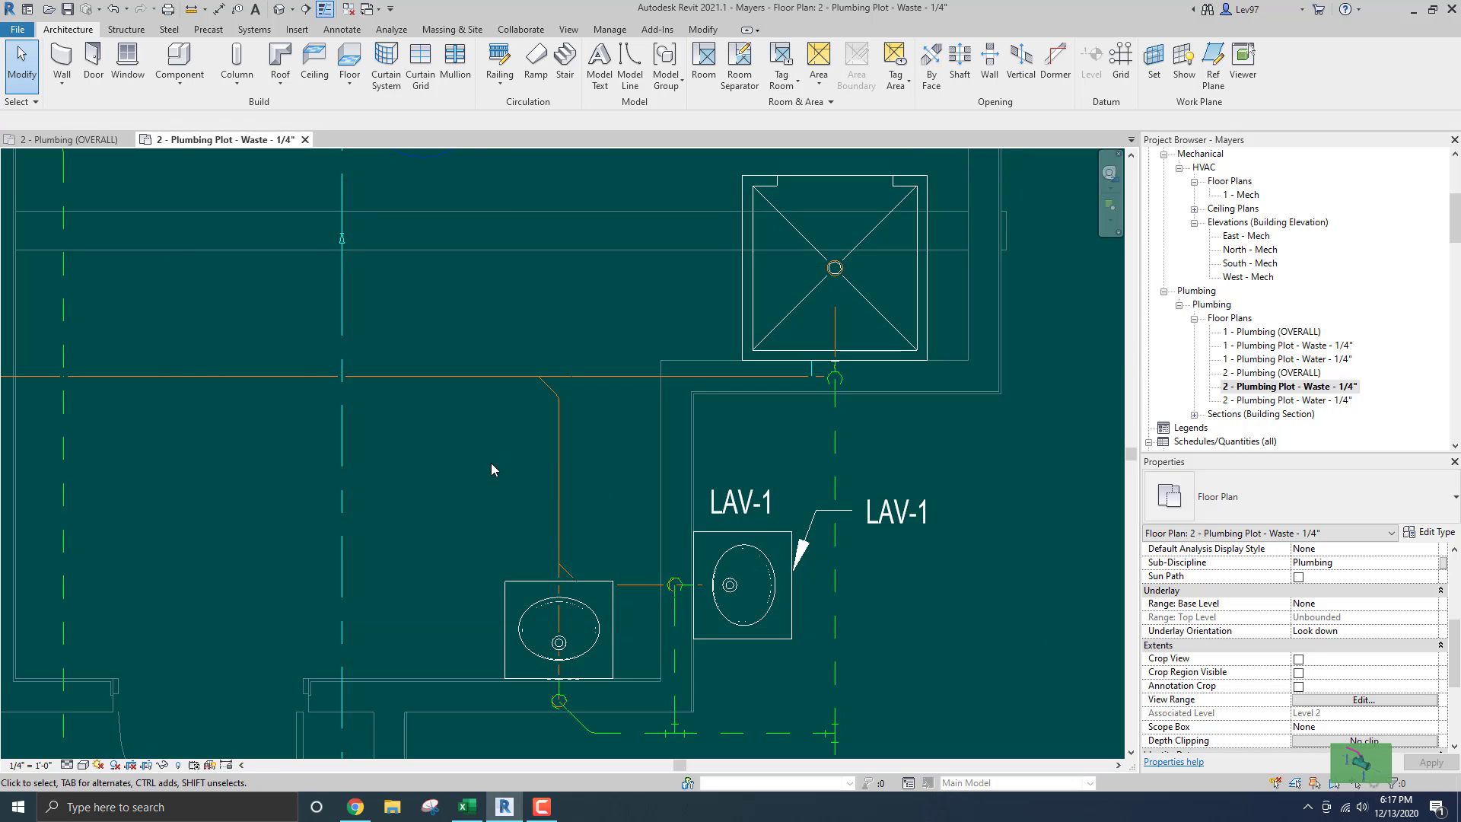
Open the 2 - Plumbing Plot - Water - 1/4" floor plan.
double_click(1261, 400)
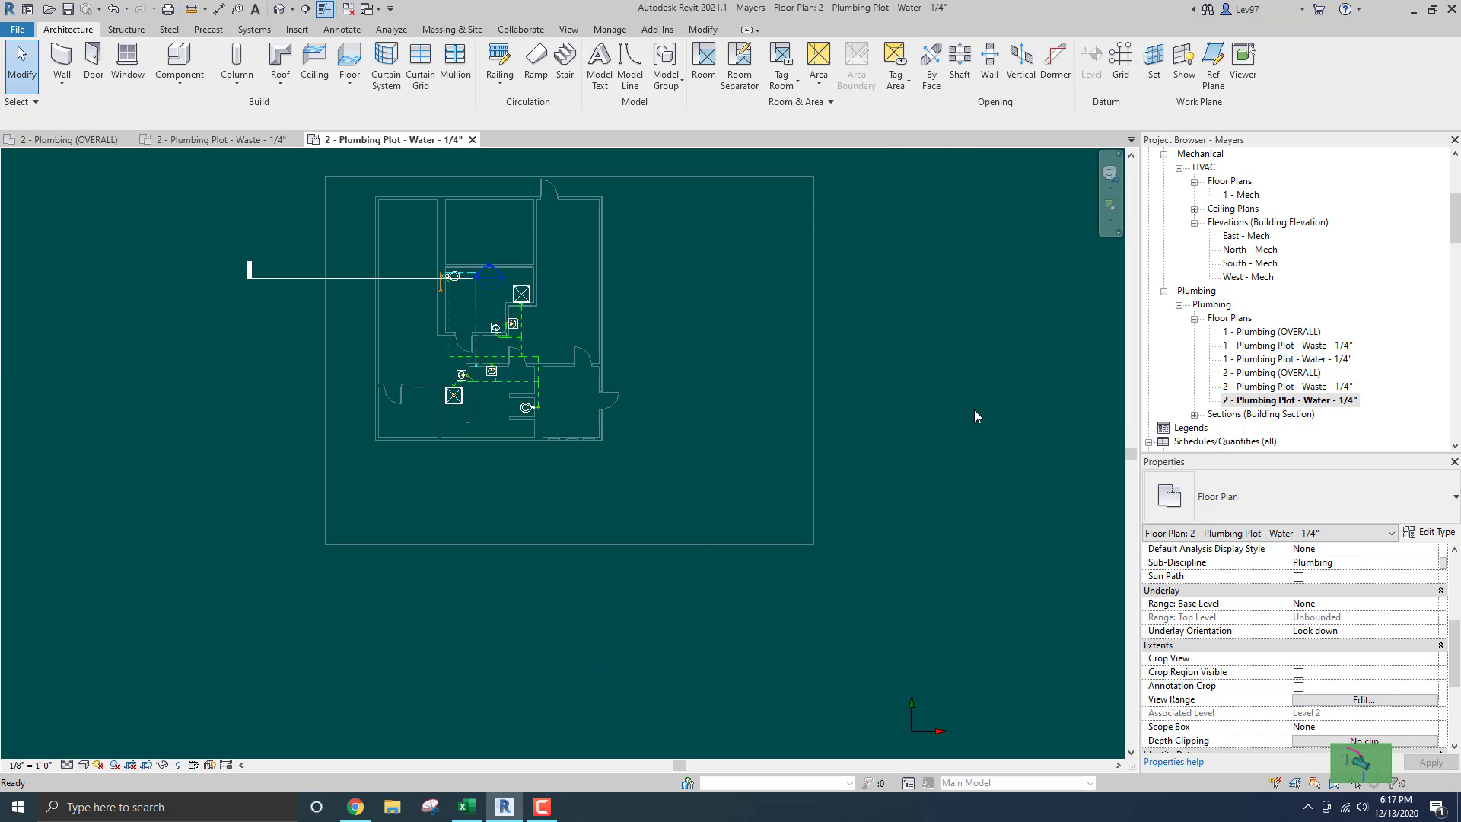
Remove all the HVAC filters from the level 2 water plan's visibility/graphics overrides.
scroll(471, 362, "up", 5)
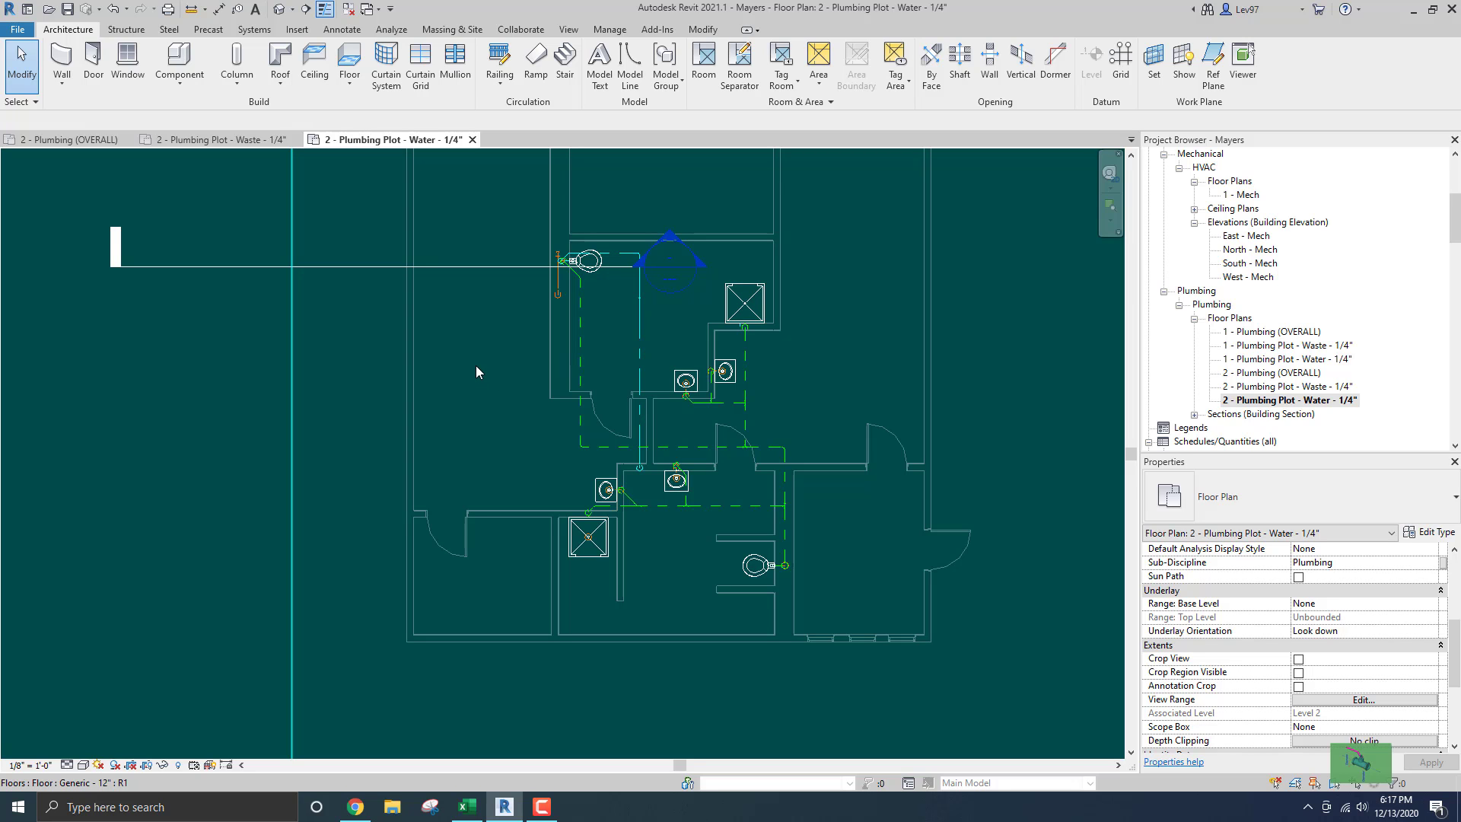
key("v")
key("v")
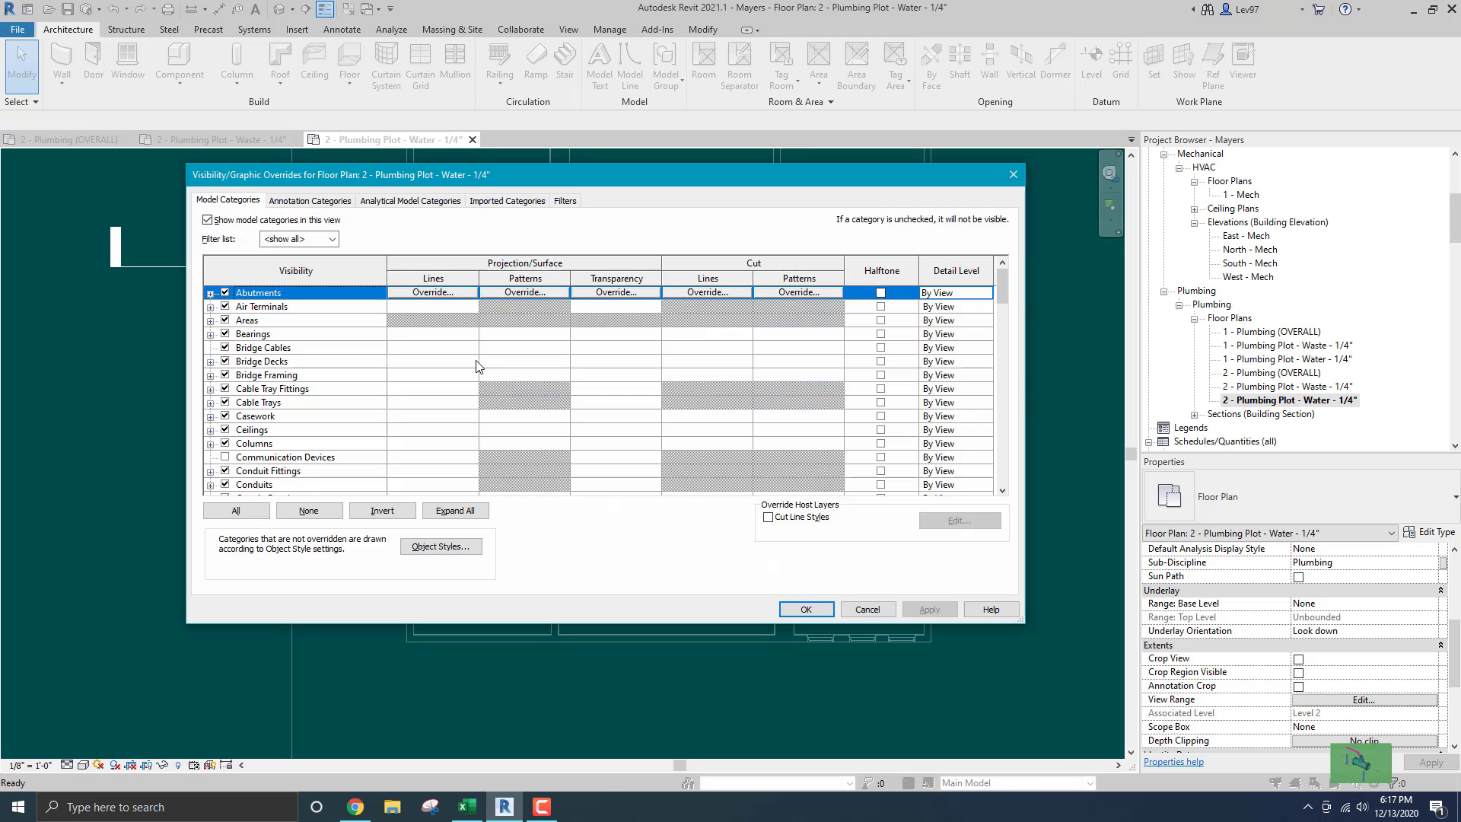
left_click(573, 204)
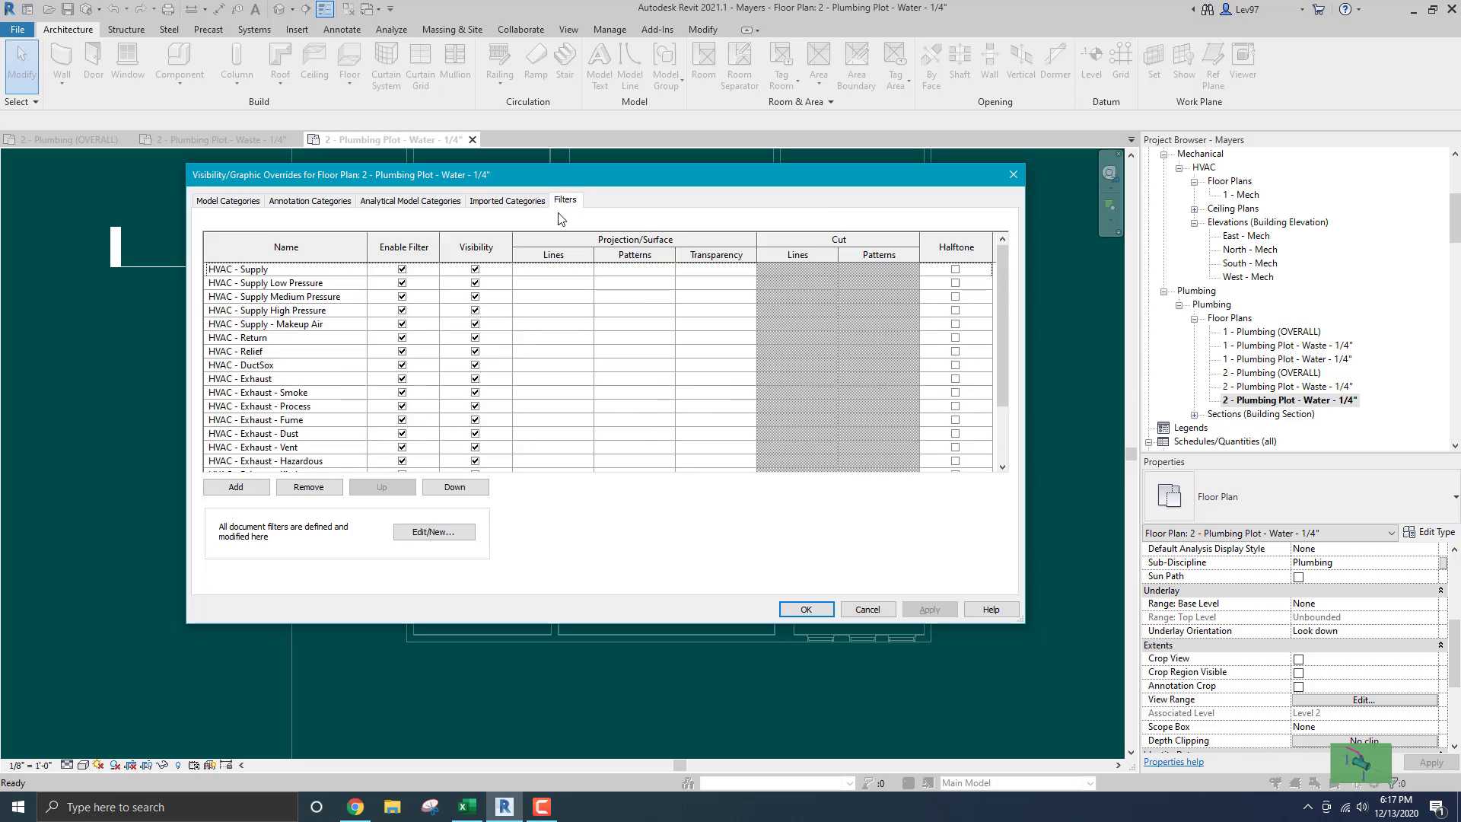
left_click(308, 487)
left_click(308, 487)
left_click(308, 487)
left_click(309, 487)
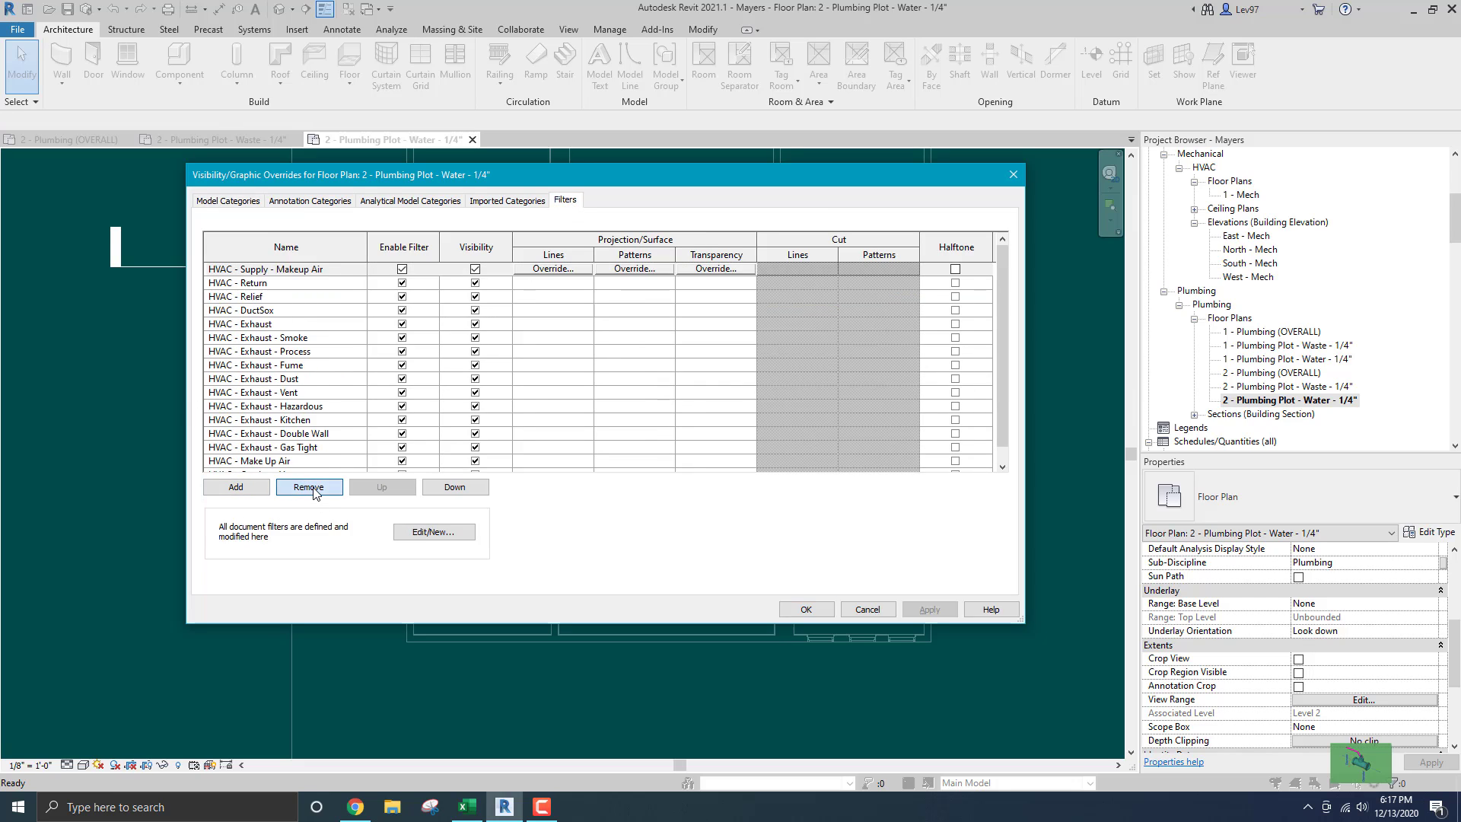
left_click(308, 487)
left_click(308, 487)
left_click(308, 487)
left_click(308, 487)
left_click(309, 487)
left_click(308, 487)
left_click(308, 487)
left_click(308, 487)
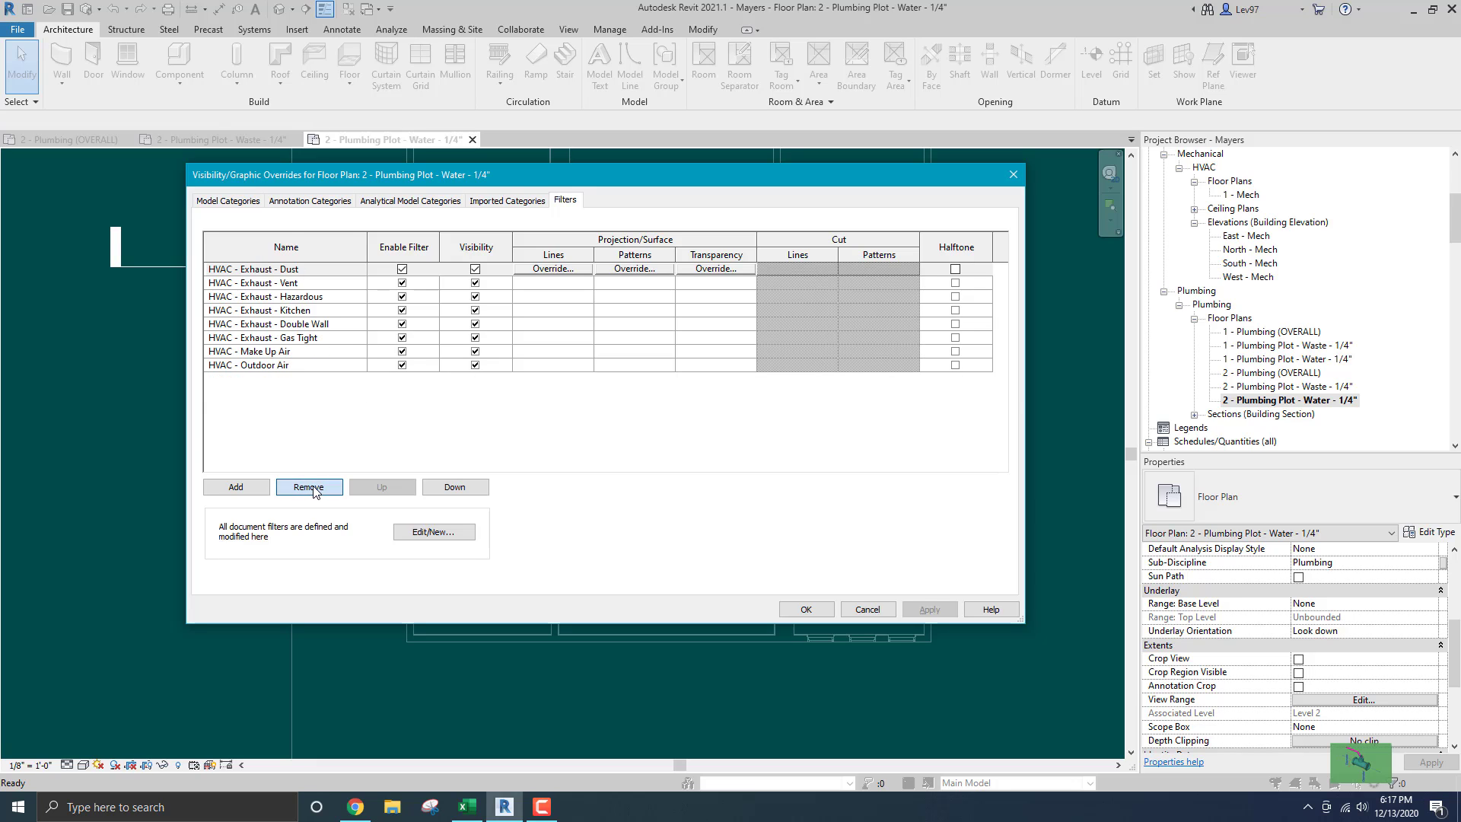
left_click(309, 487)
left_click(308, 488)
left_click(309, 487)
left_click(309, 487)
left_click(308, 487)
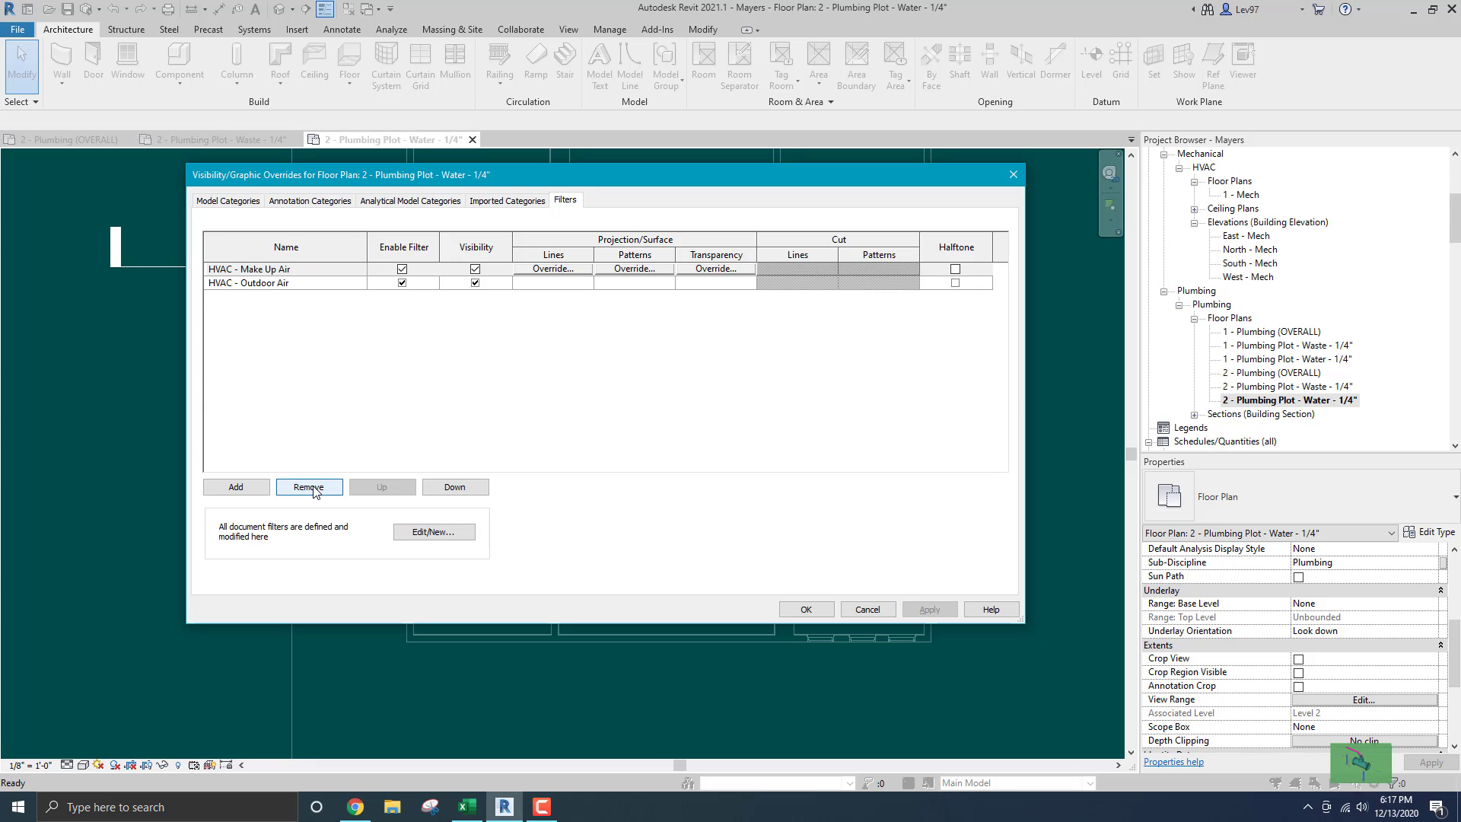
left_click(308, 487)
left_click(308, 487)
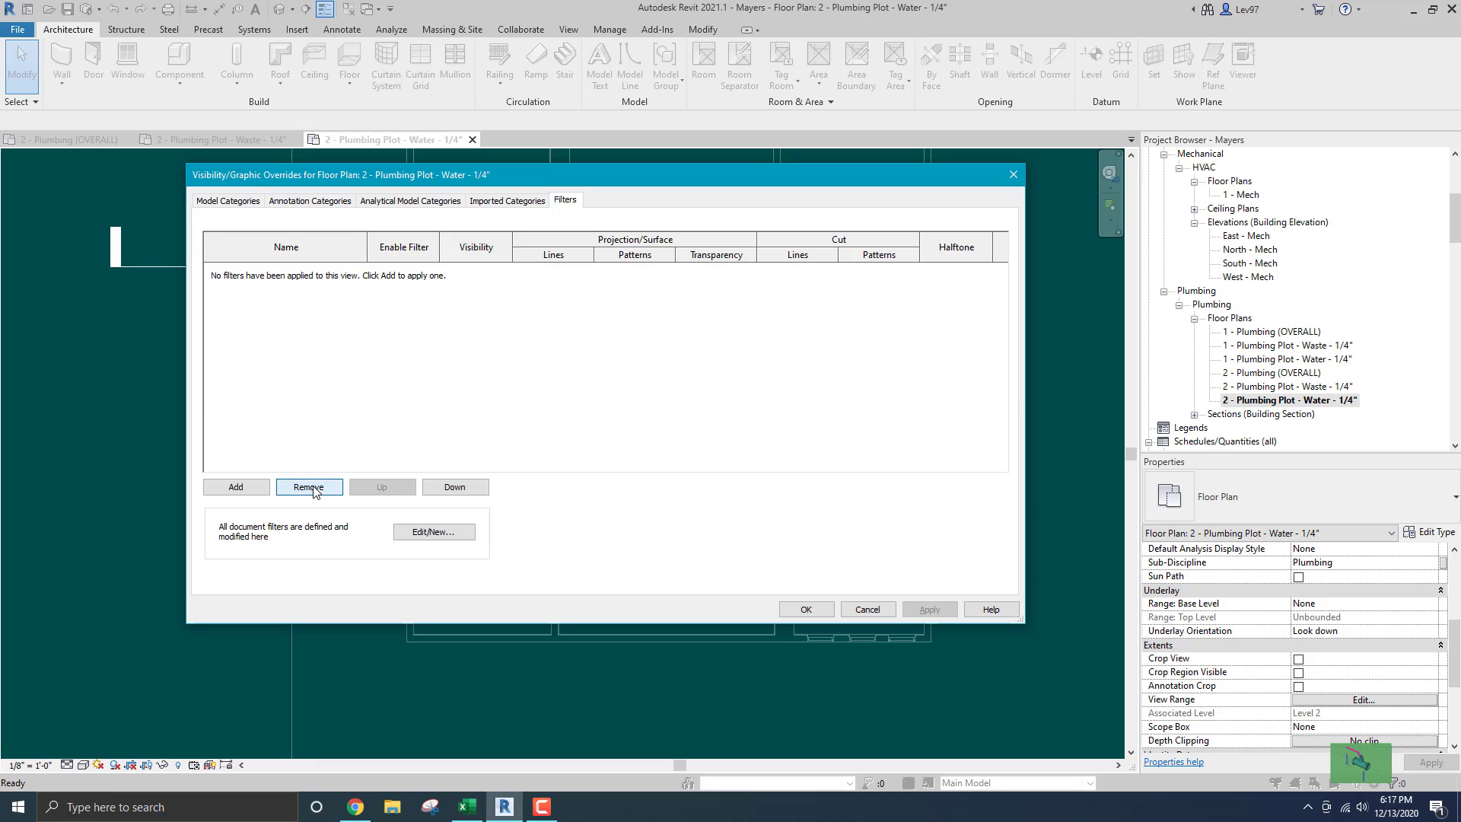
Add the Plumbing - SS and Plumbing - Vent filters to the level 2 water plan's visibility/graphics overrides.
left_click(237, 487)
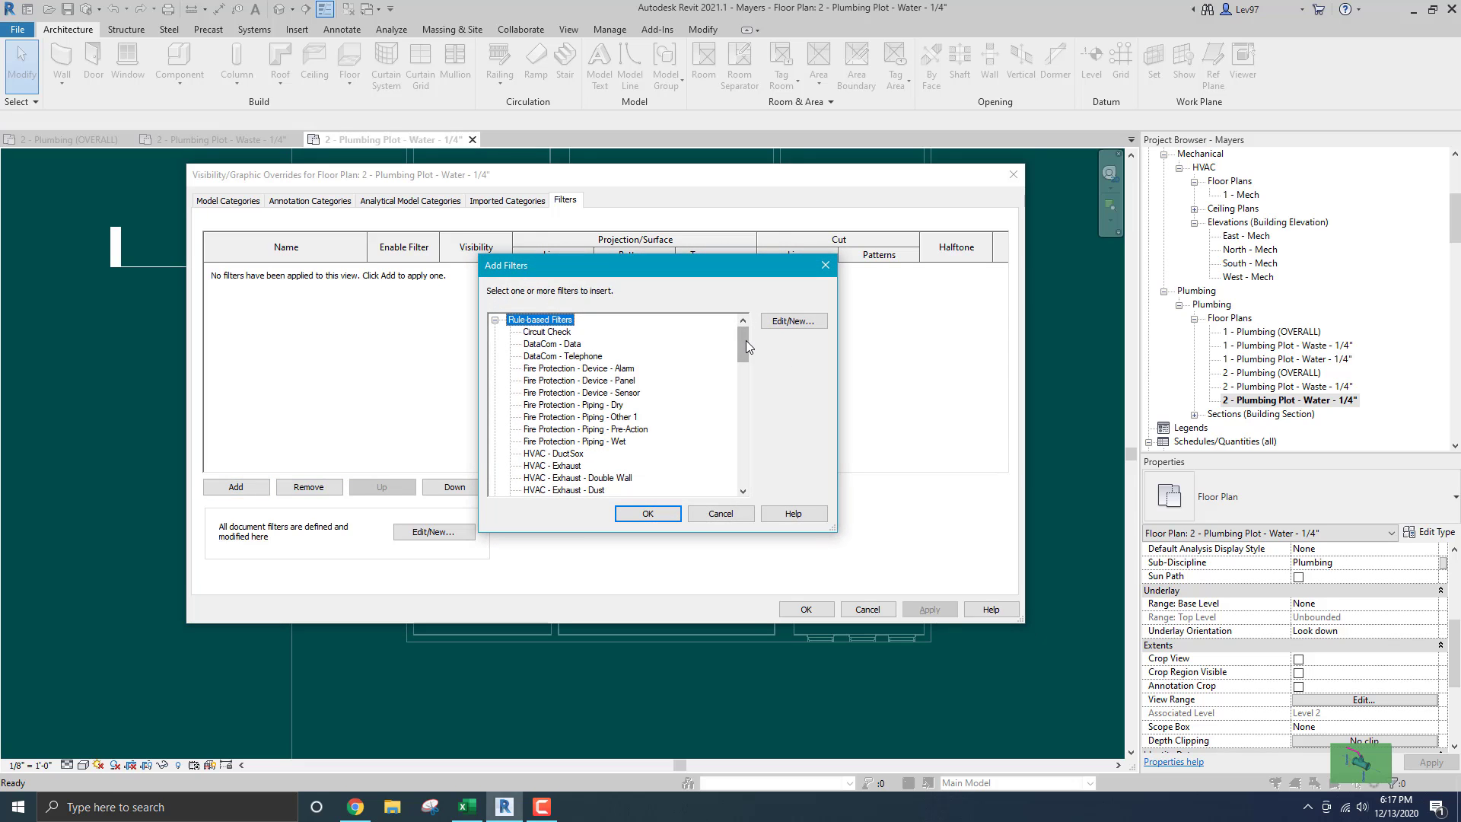
left_click_drag(742, 345, 734, 442)
left_click(548, 441)
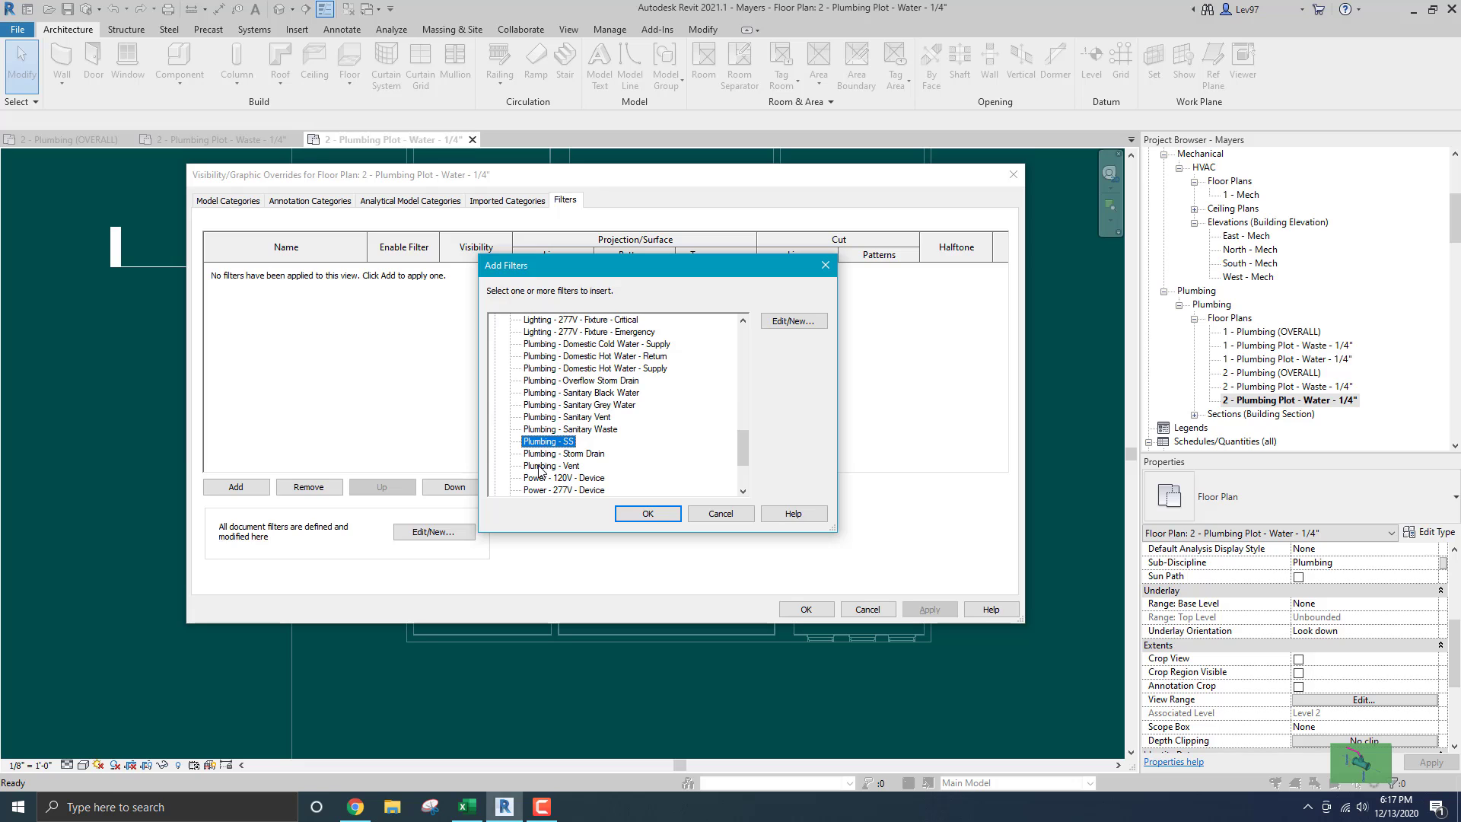
left_click(542, 466, "ctrl")
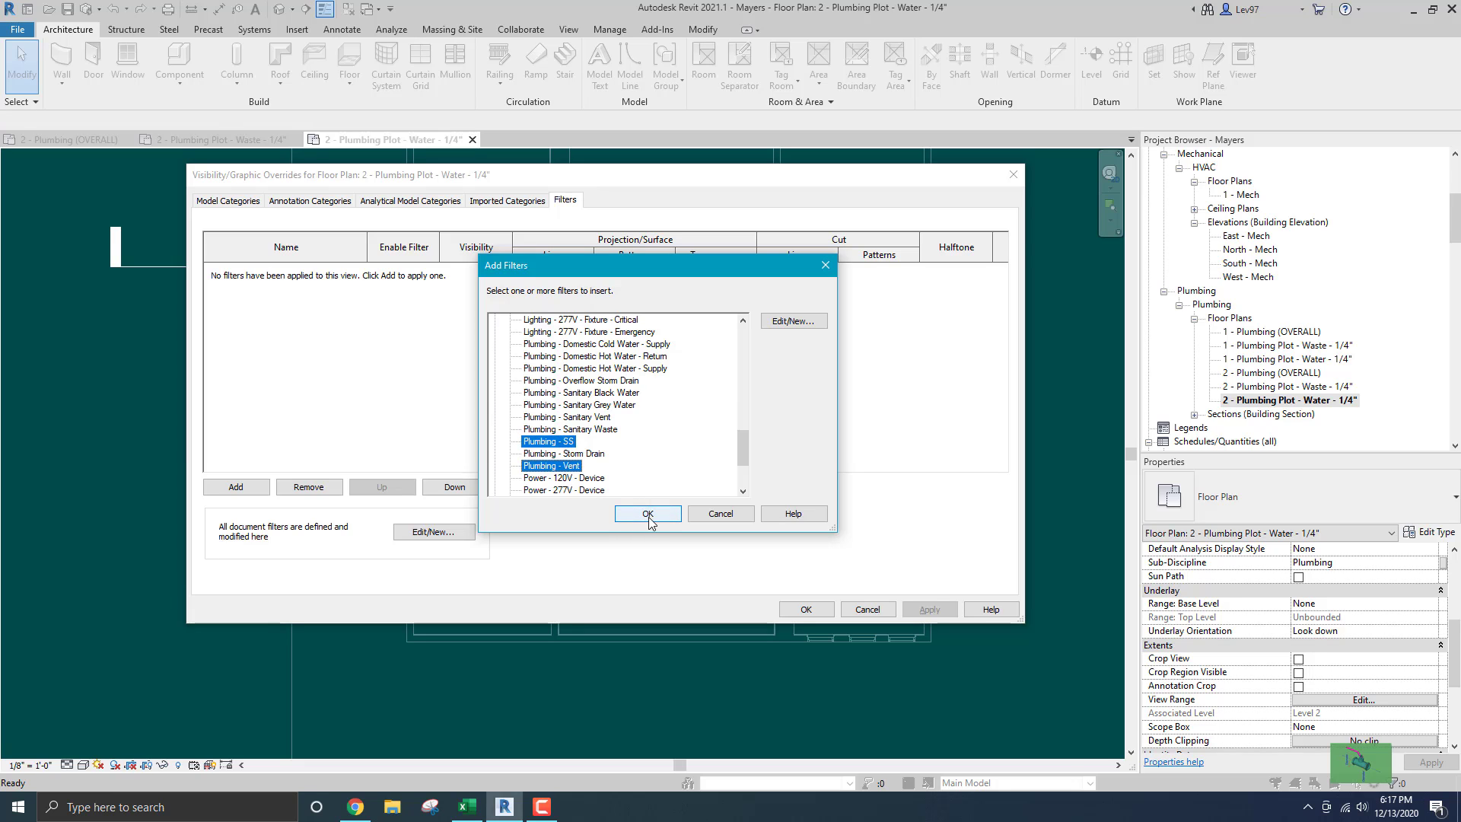
left_click(648, 514)
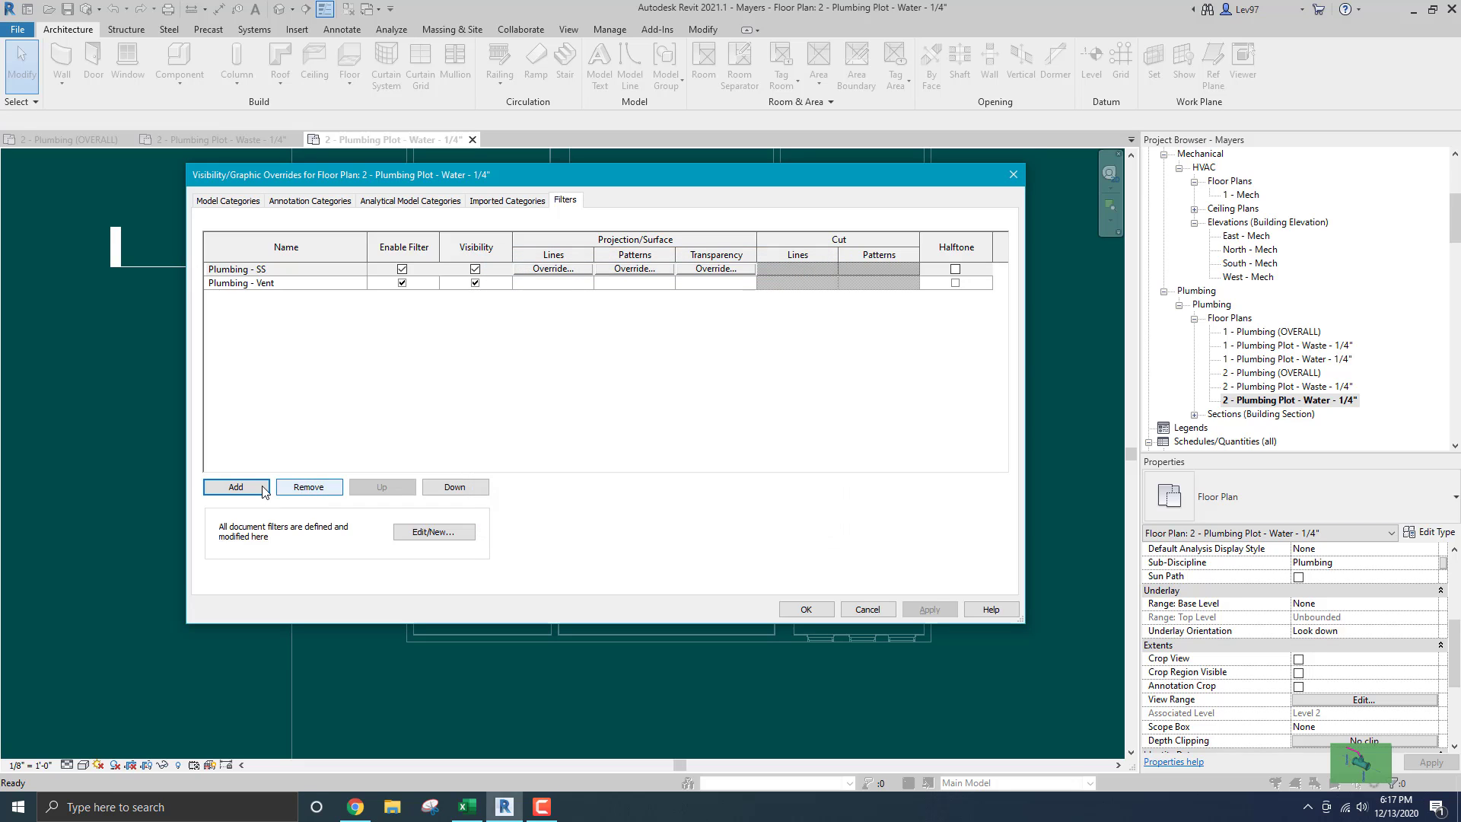
Duplicate the Plumbing - Domestic Cold Water - Supply filter in the project's filter definitions.
left_click(434, 531)
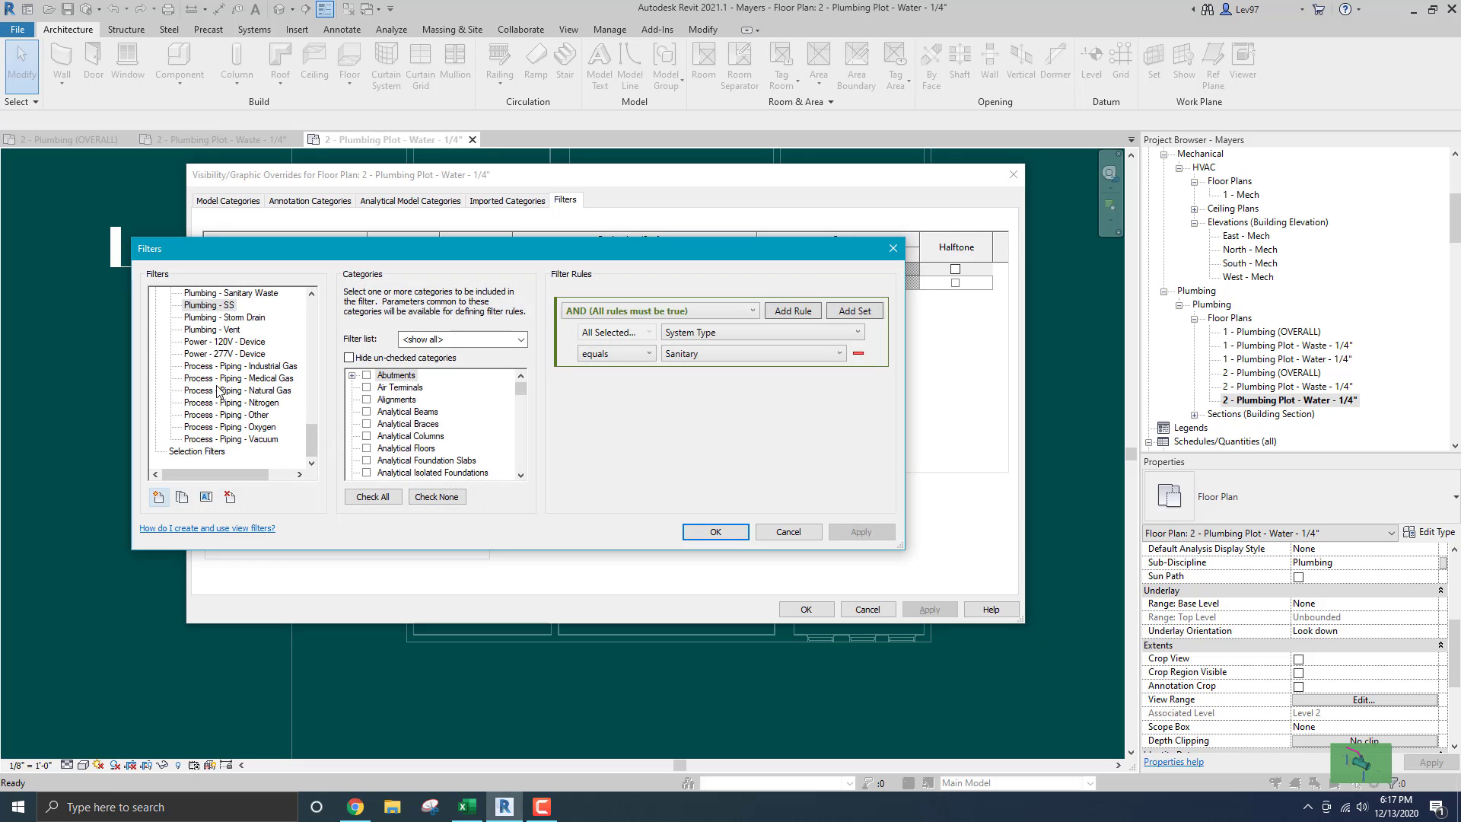
scroll(217, 376, "up", 3)
scroll(217, 374, "up", 1)
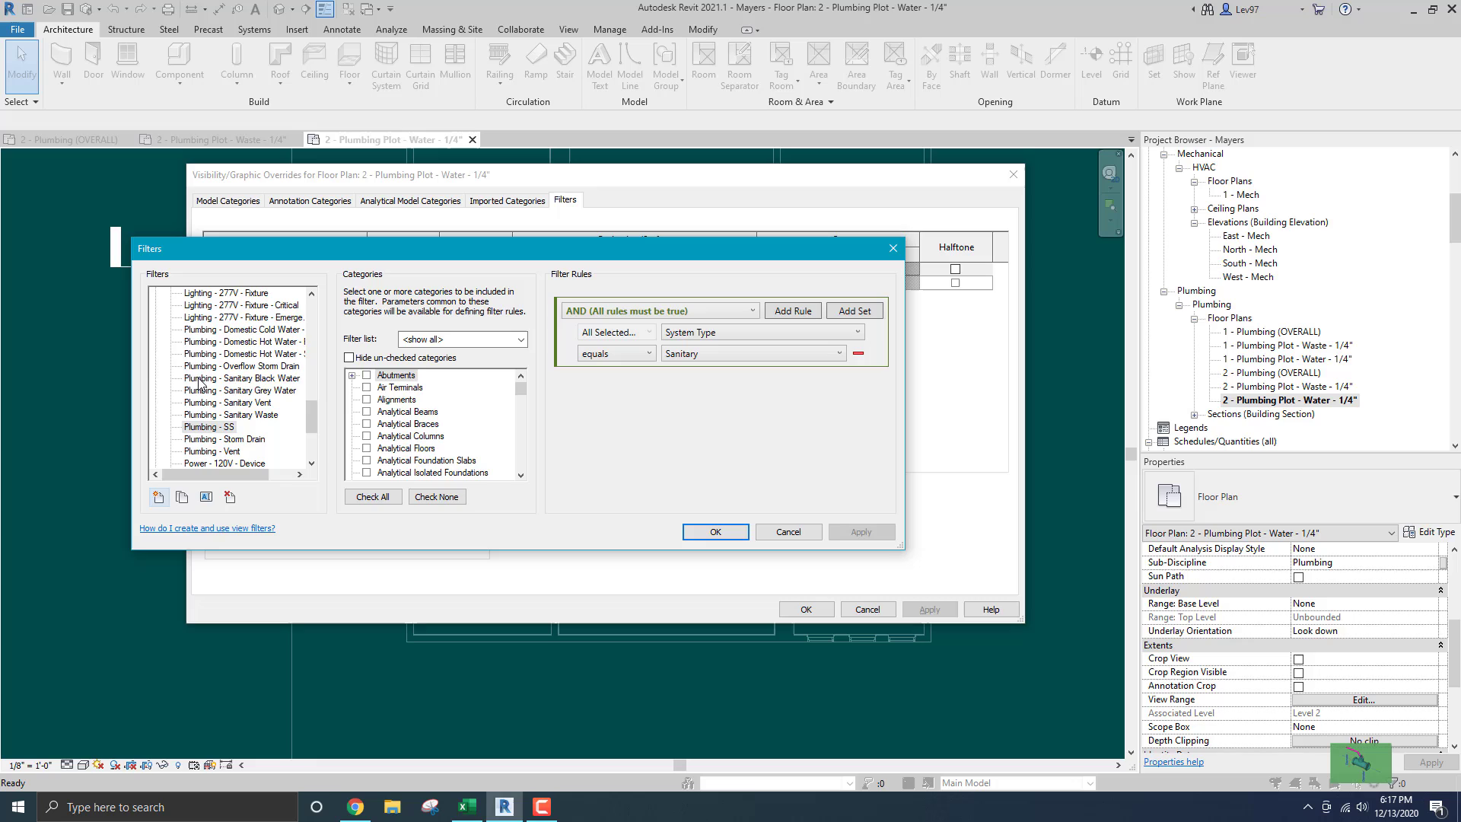
left_click(202, 332)
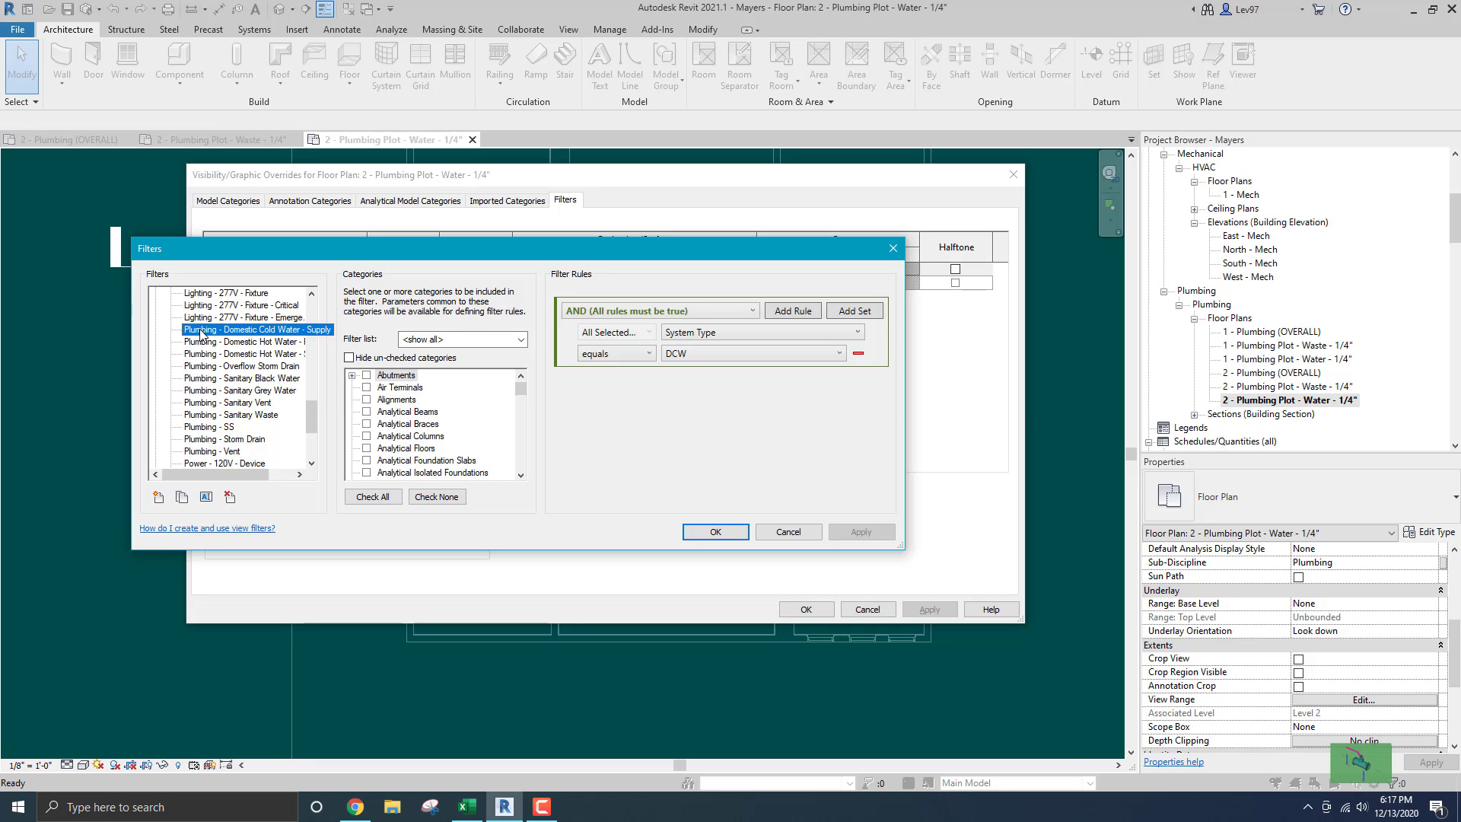
right_click(202, 333)
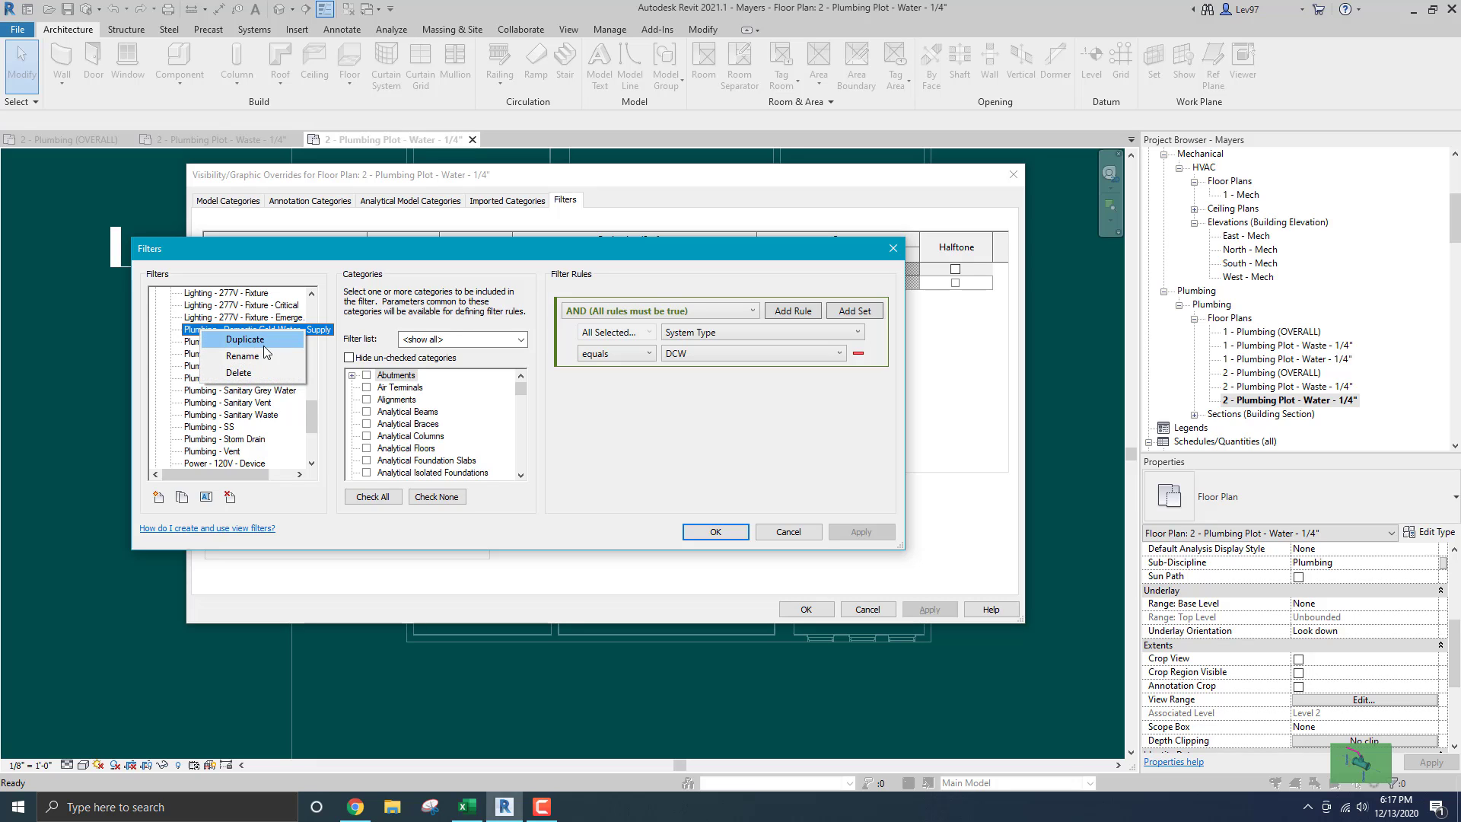
left_click(247, 339)
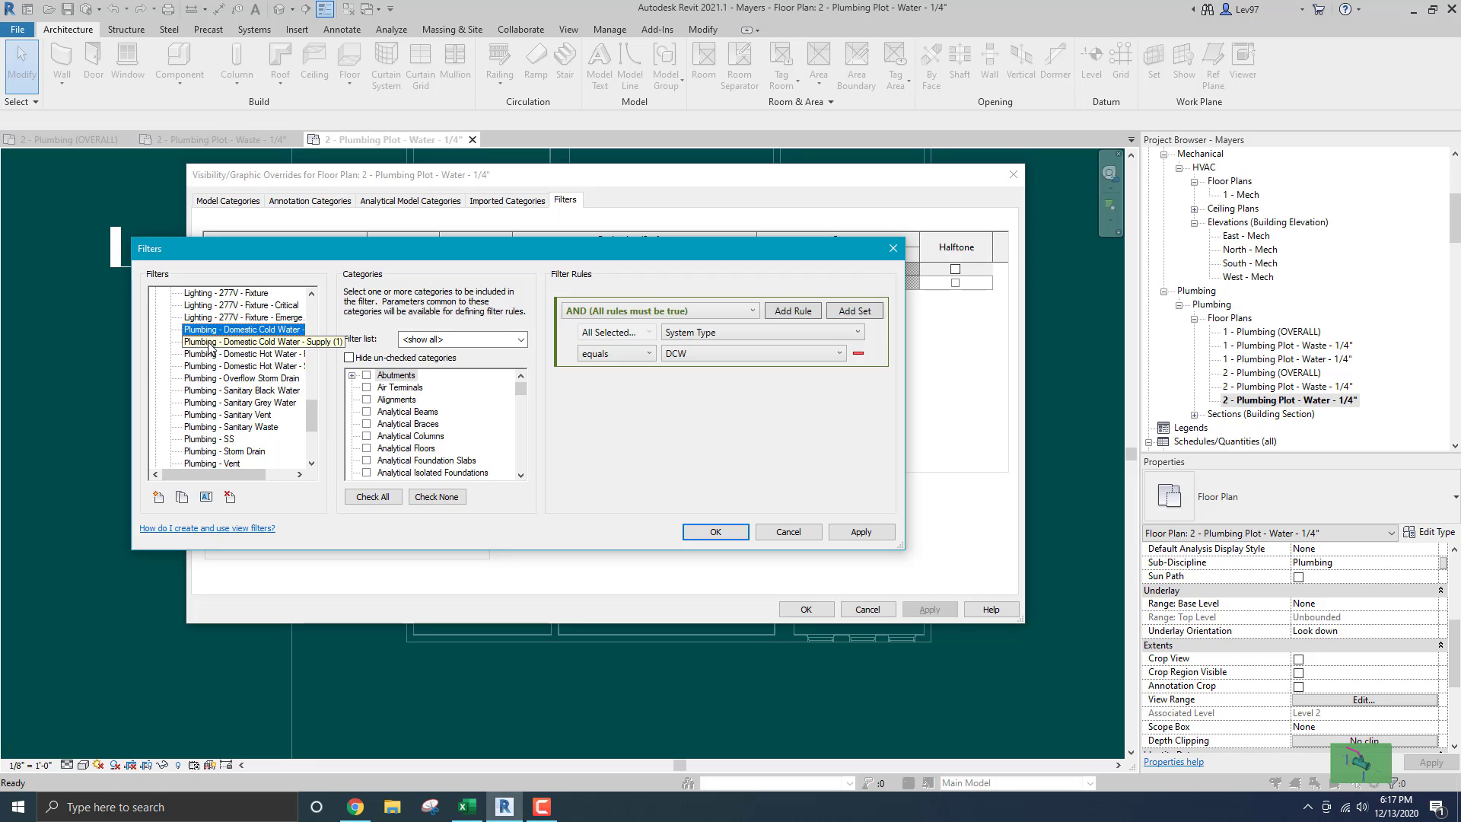
Rename the copied domestic cold water supply filter as Plumbing - DCW.
left_click(209, 342)
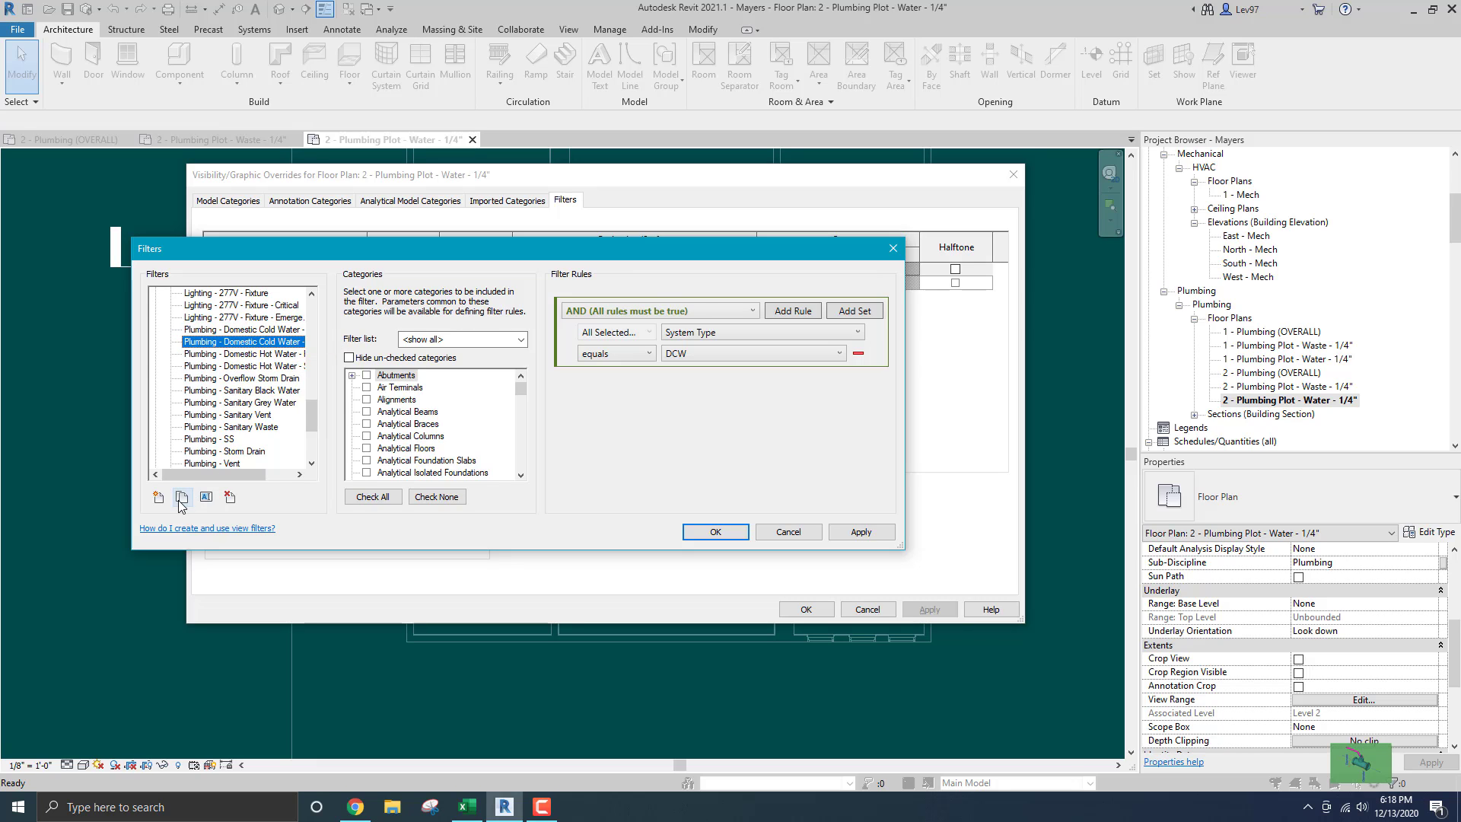
left_click(205, 497)
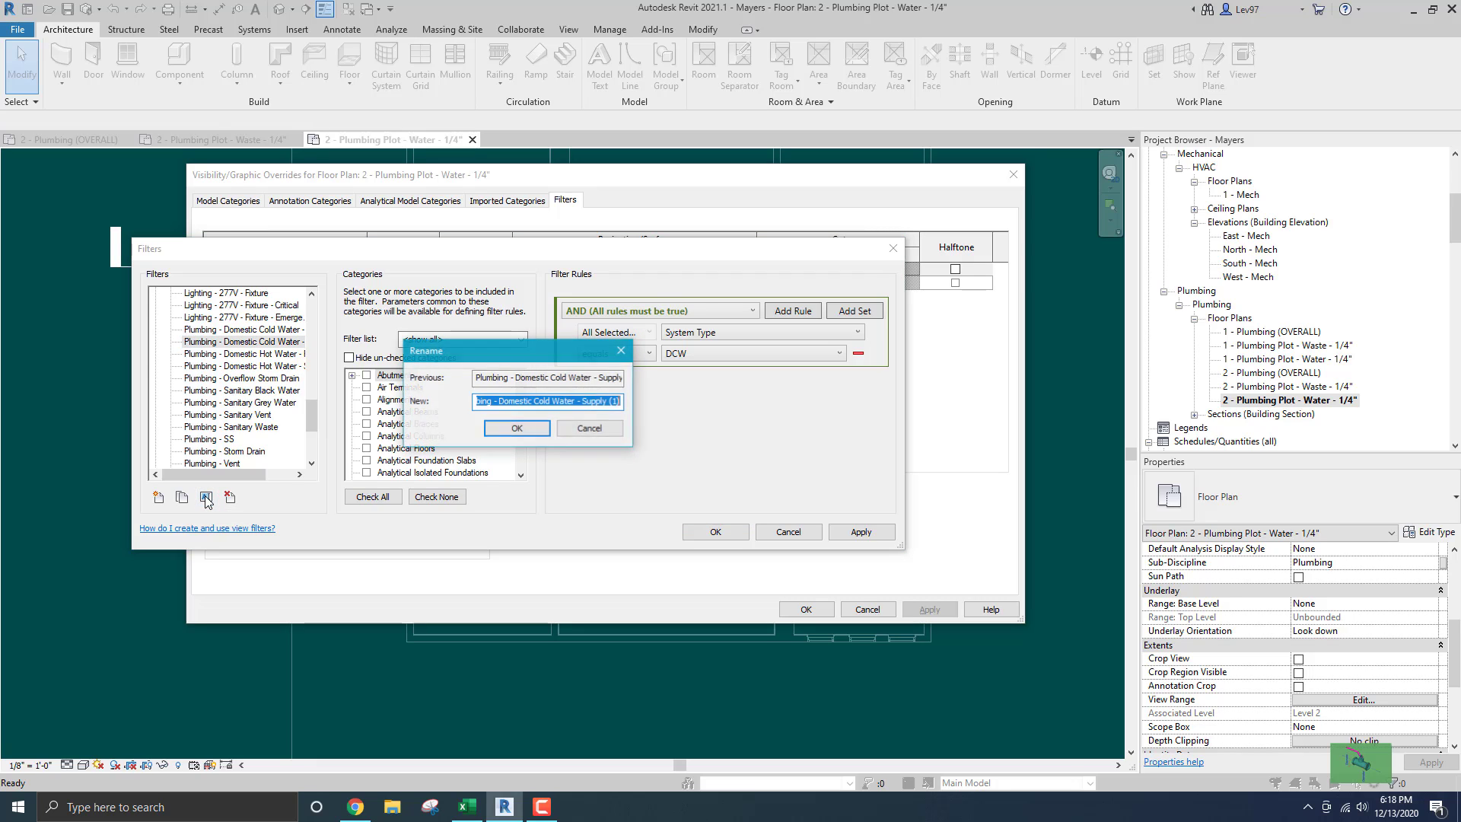
left_click(505, 406)
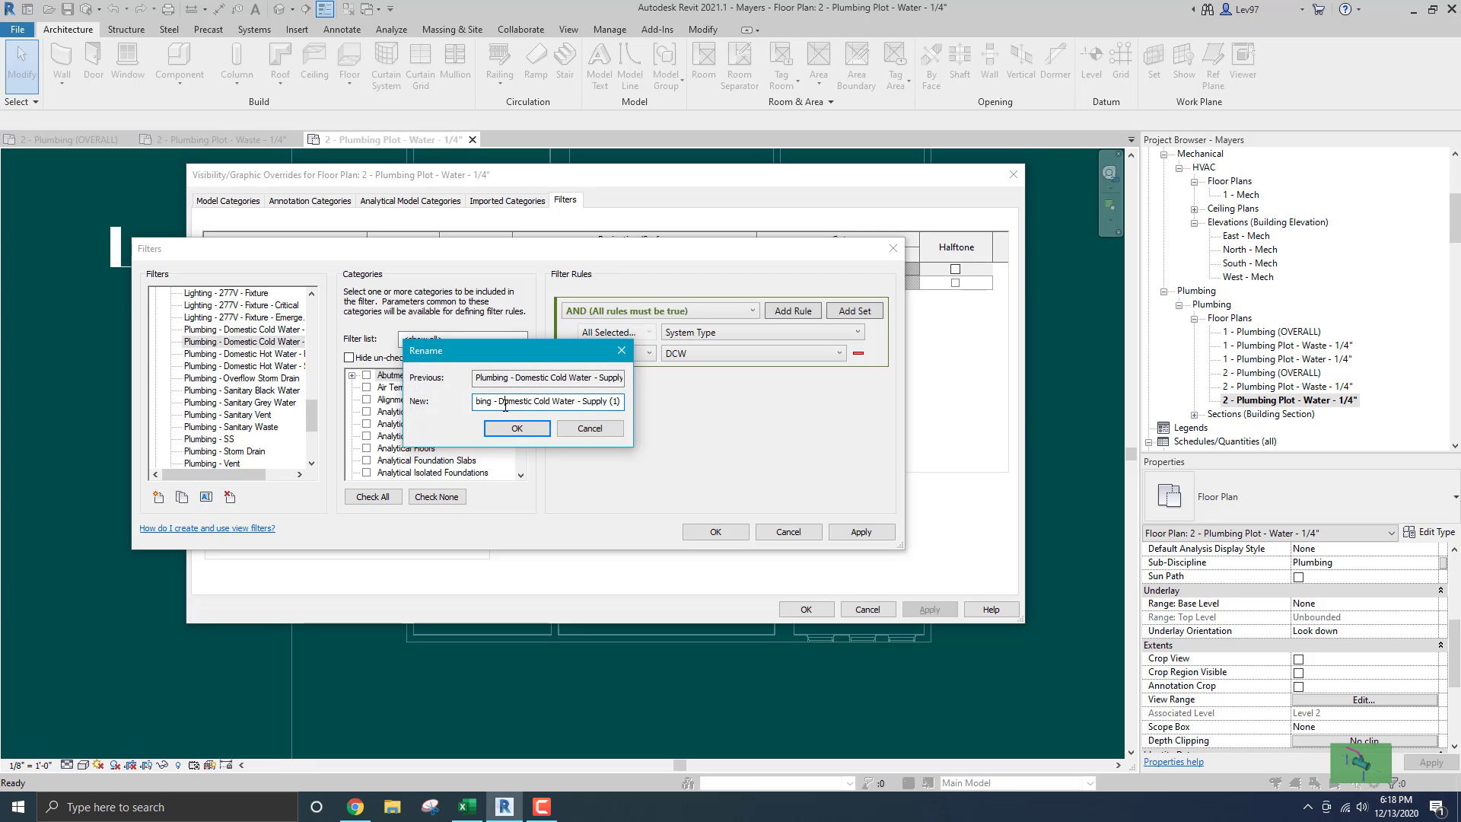
key("Delete")
key("Delete")
key("Delete")
key("Delete")
key("Delete")
key("Delete")
key("Delete")
key("Delete")
key("Delete")
key("Delete")
key("Delete")
key("Delete")
key("Delete")
key("Delete")
key("Delete")
key("Delete")
key("Delete")
key("Delete")
key("Delete")
key("Delete")
key("Delete")
key("Delete")
key("Delete")
key("Delete")
key("Delete")
key("Delete")
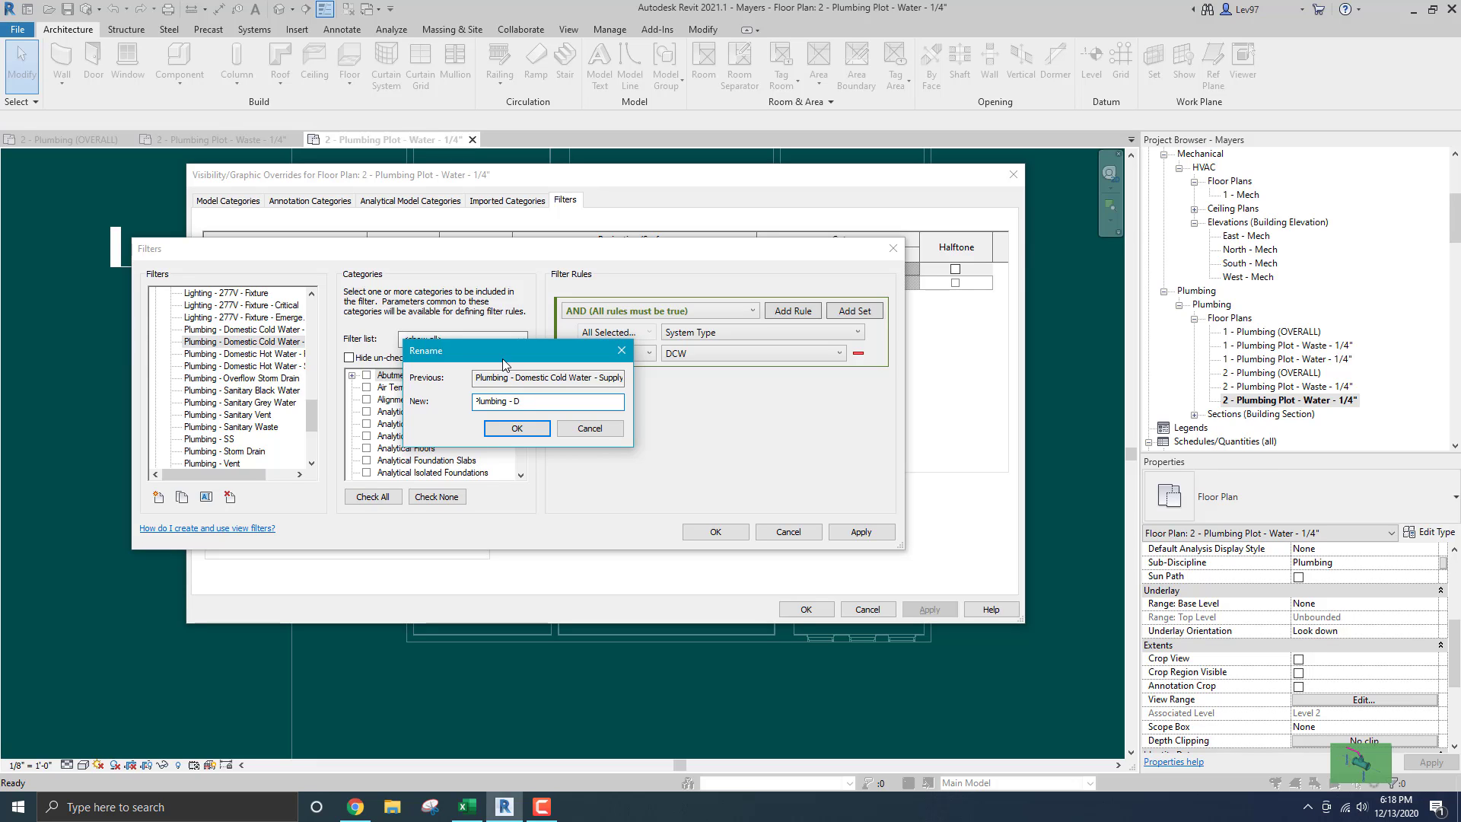
type("CW")
left_click(517, 428)
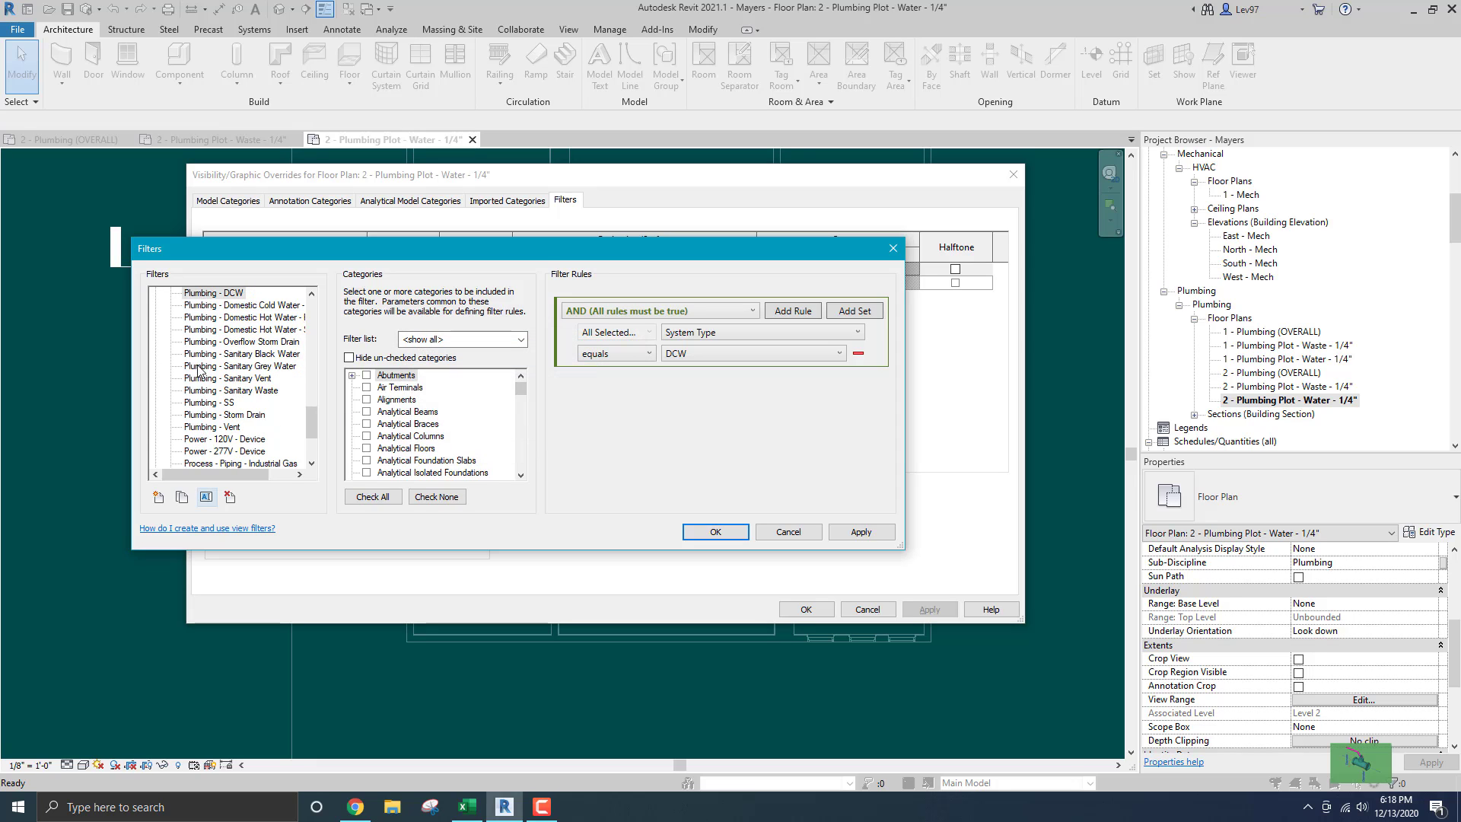
Duplicate the Plumbing - Domestic Hot Water - Supply filter and rename the copy as Plumbing - DHW.
right_click(245, 332)
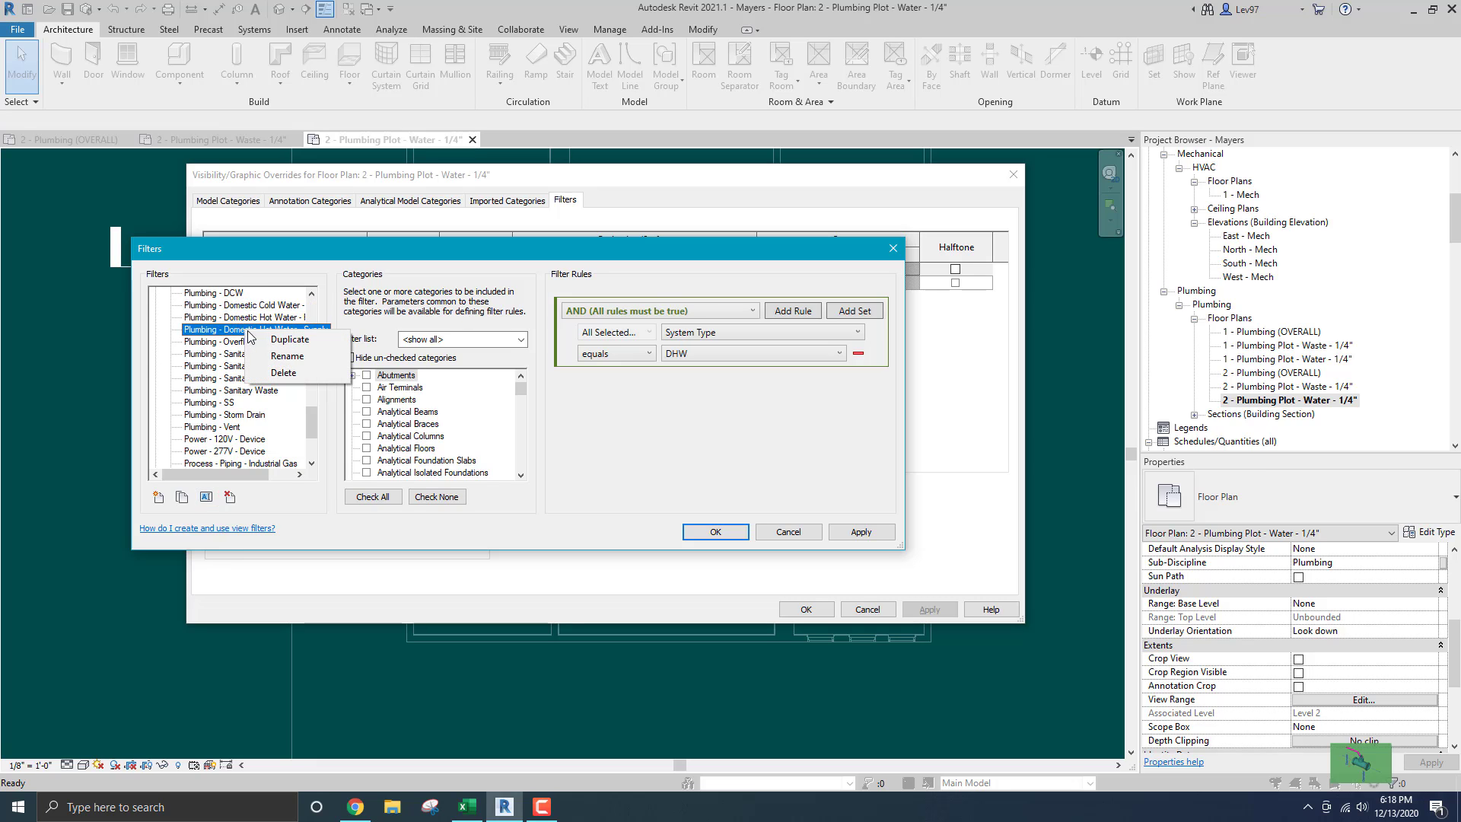
left_click(290, 340)
left_click(224, 344)
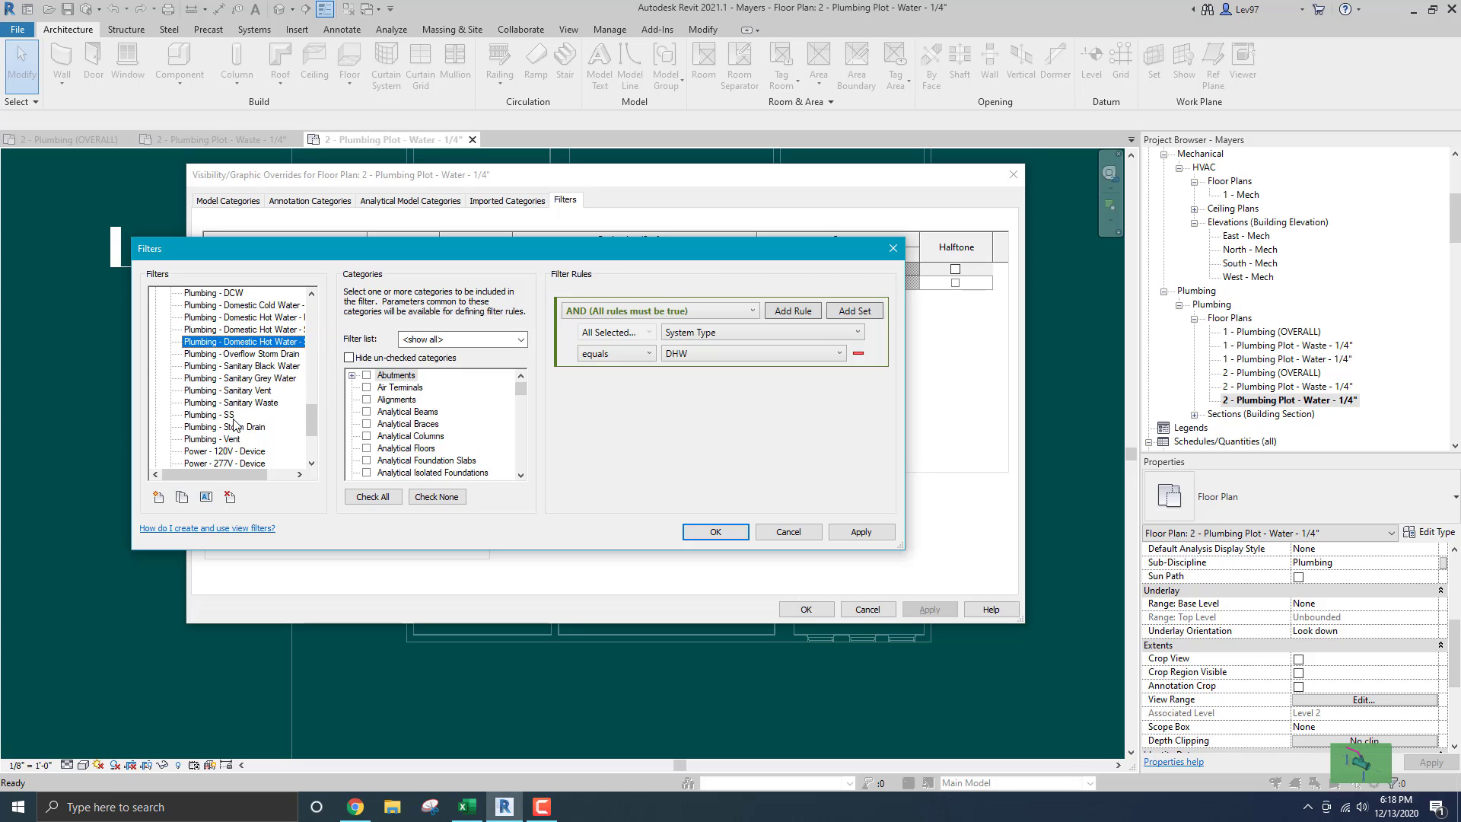
left_click(206, 498)
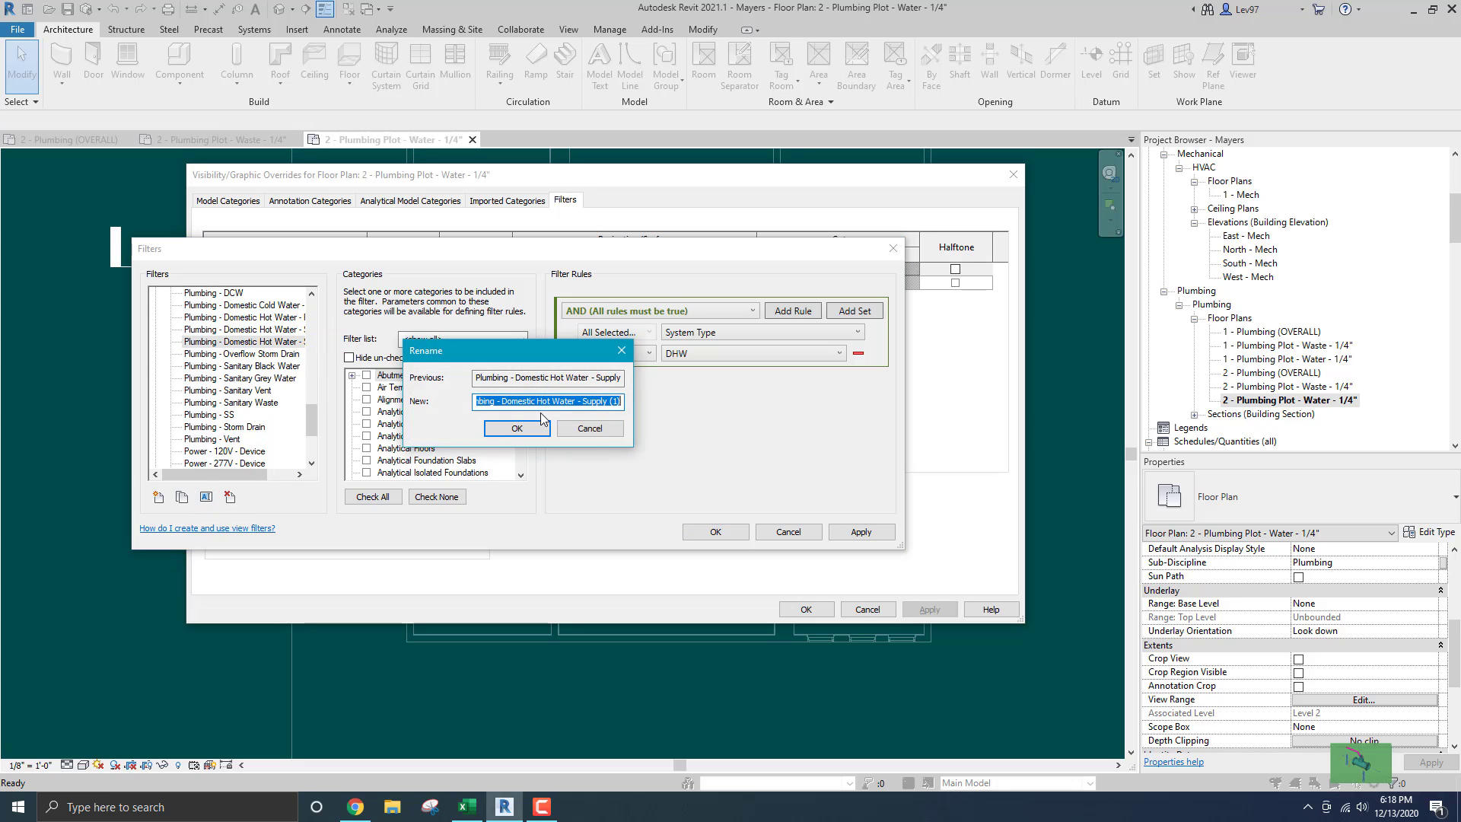
left_click_drag(502, 403, 649, 404)
key("BackSpace")
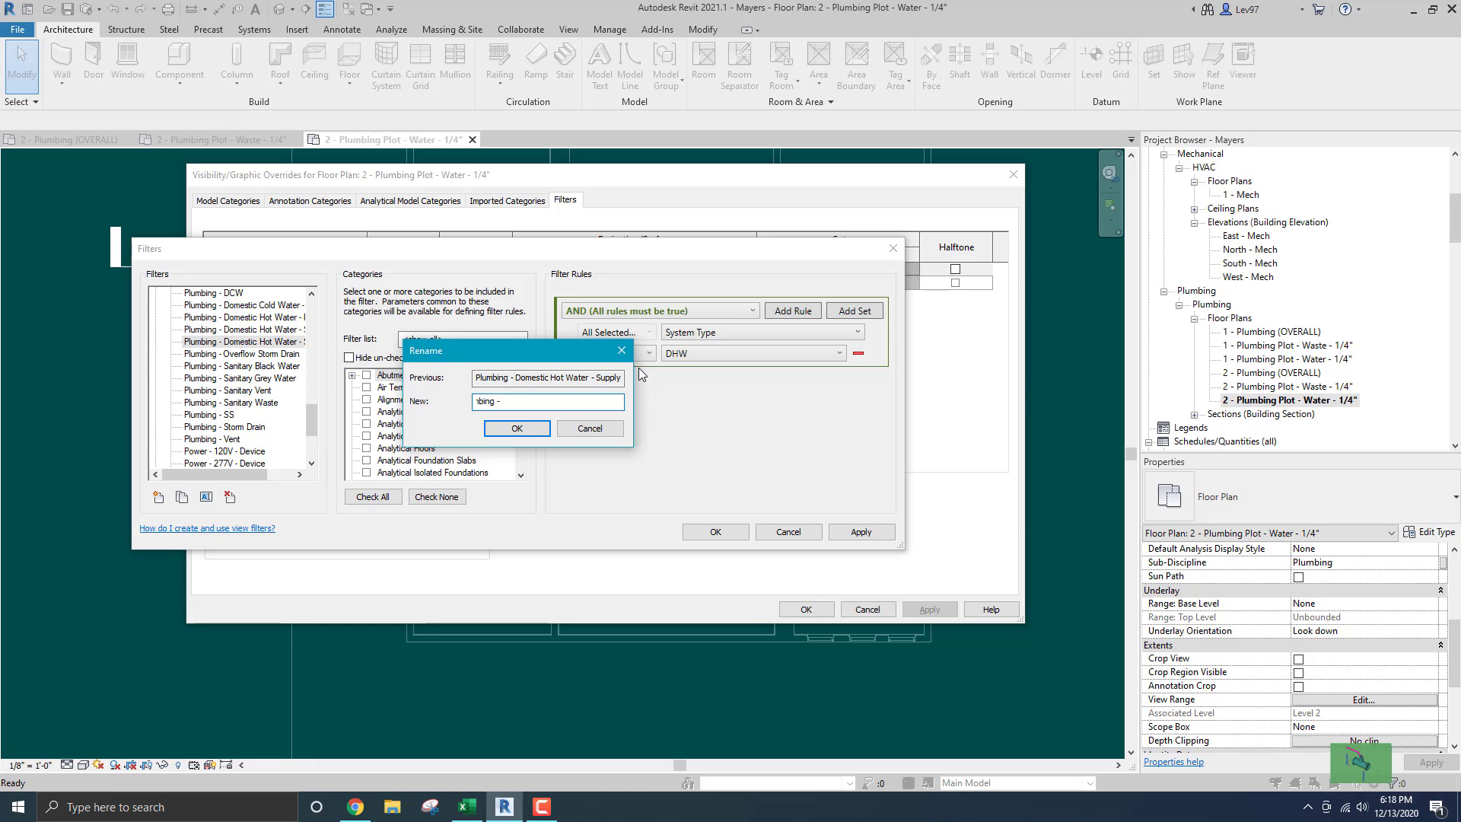
type("DHW")
left_click(517, 429)
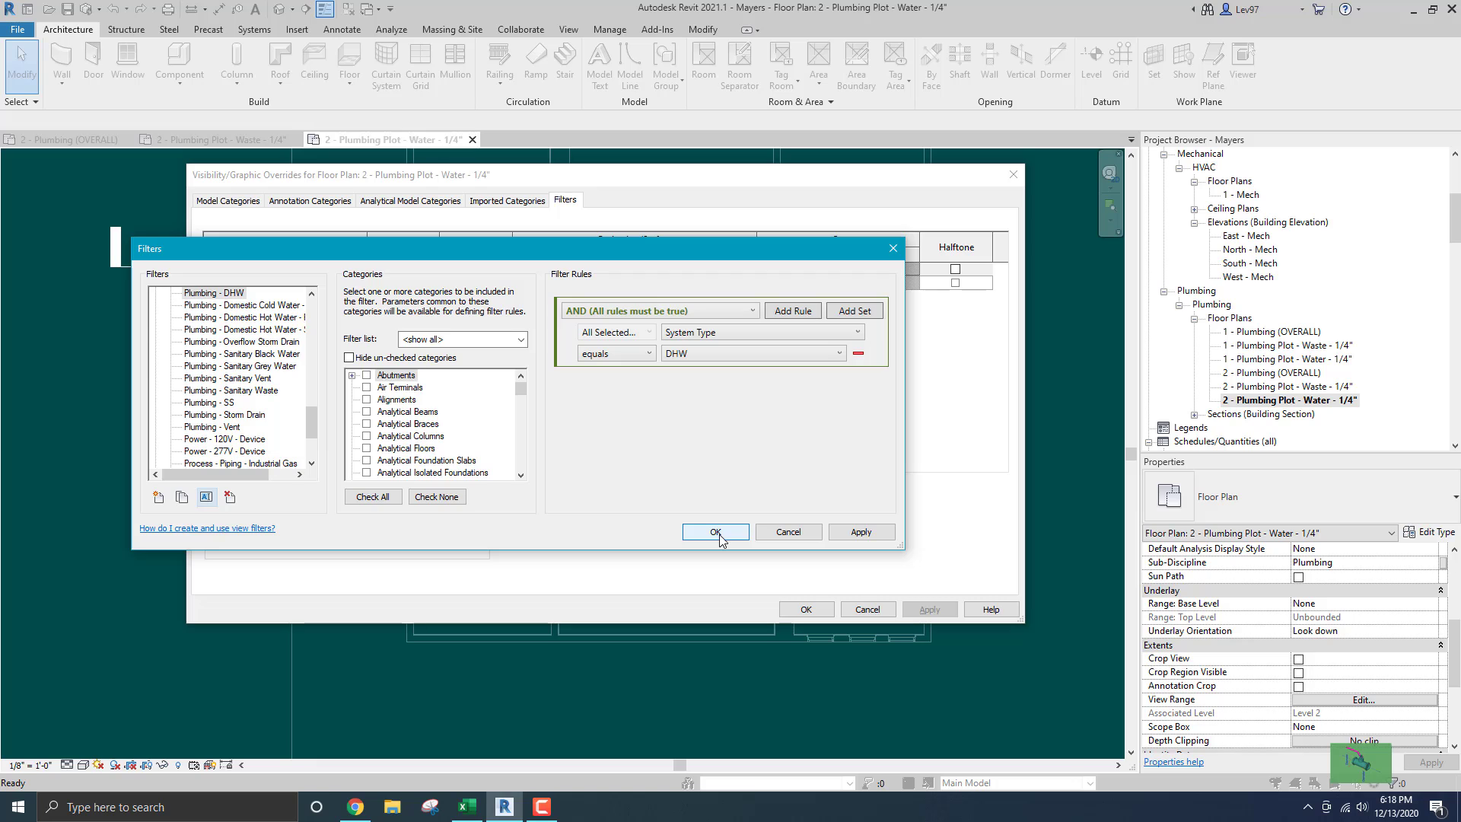
Check the categories and System Type rule of Plumbing - DCW and the rule of Plumbing - DHW, and save the filter definitions.
scroll(212, 340, "up", 1)
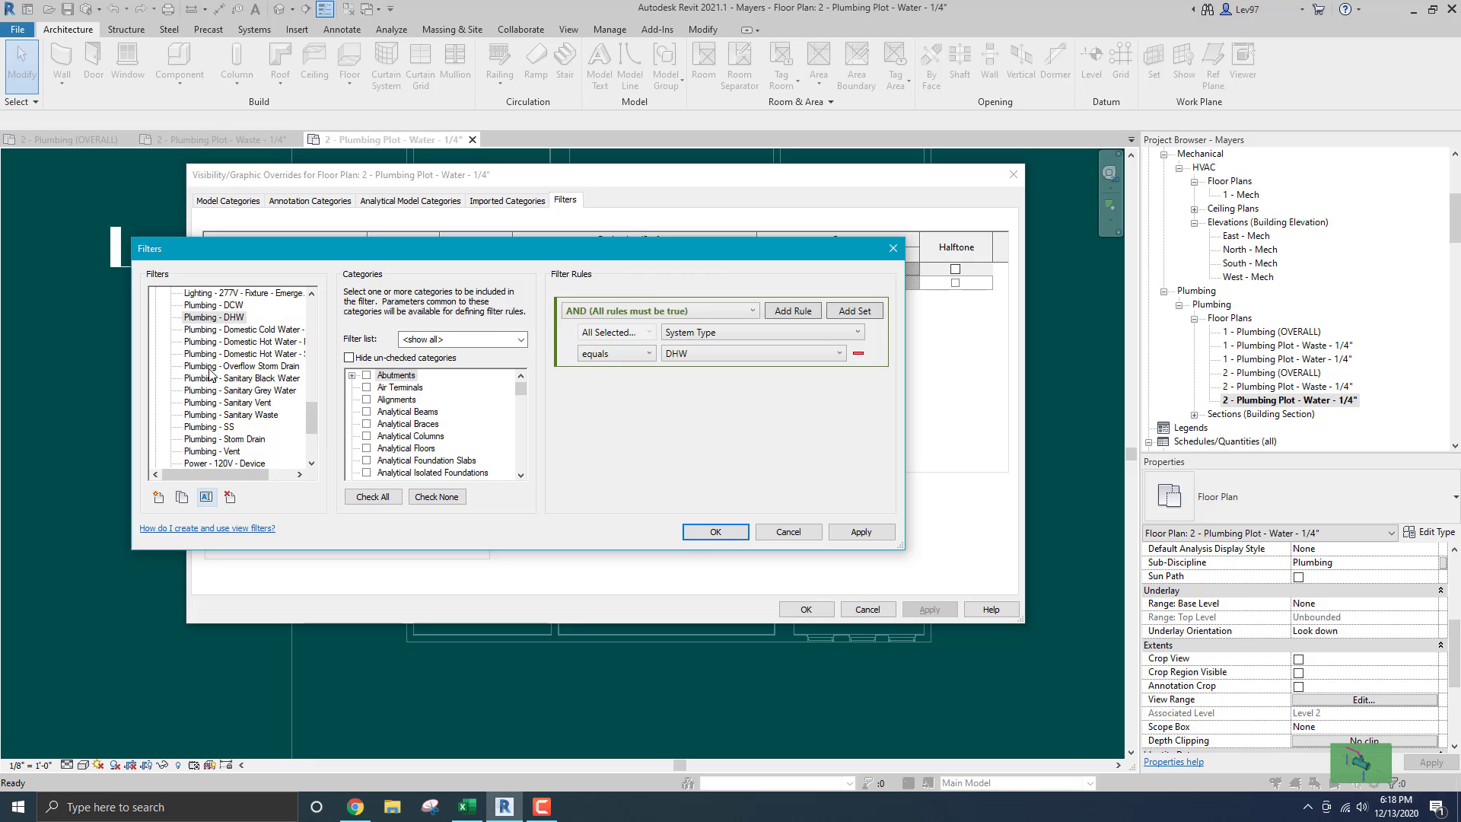
left_click(203, 318)
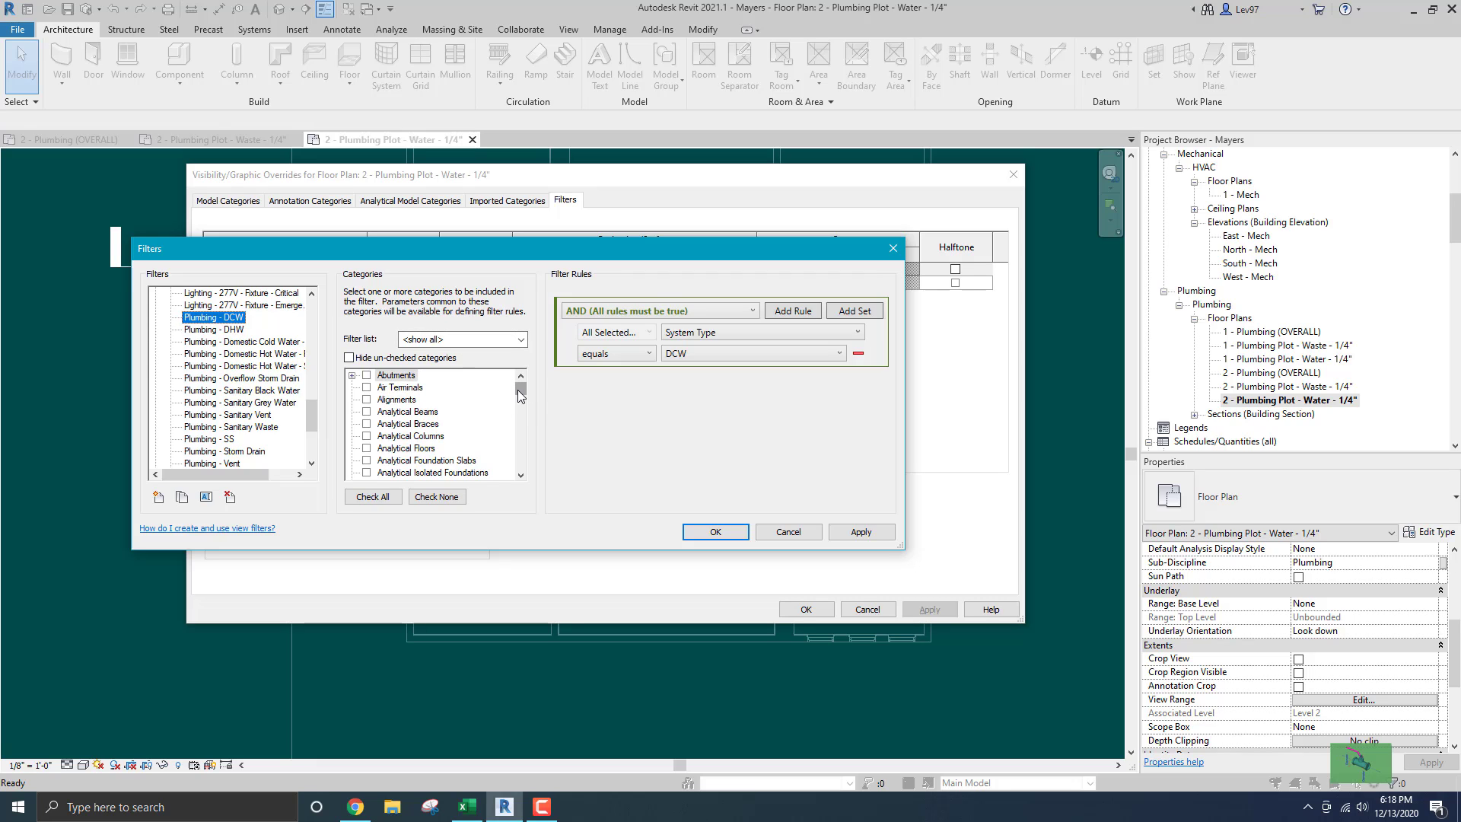
left_click_drag(521, 394, 520, 442)
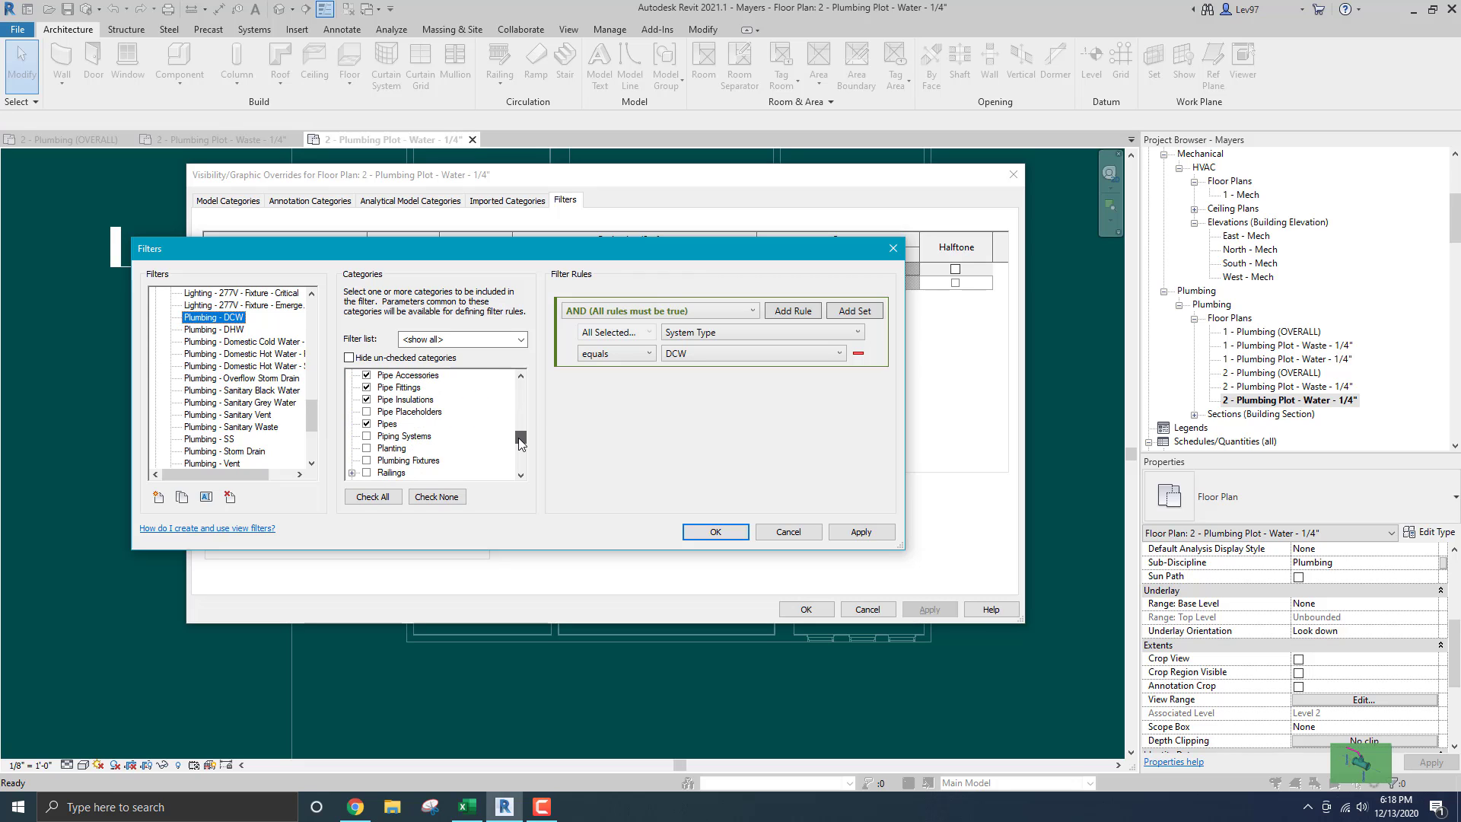
scroll(426, 430, "down", 1)
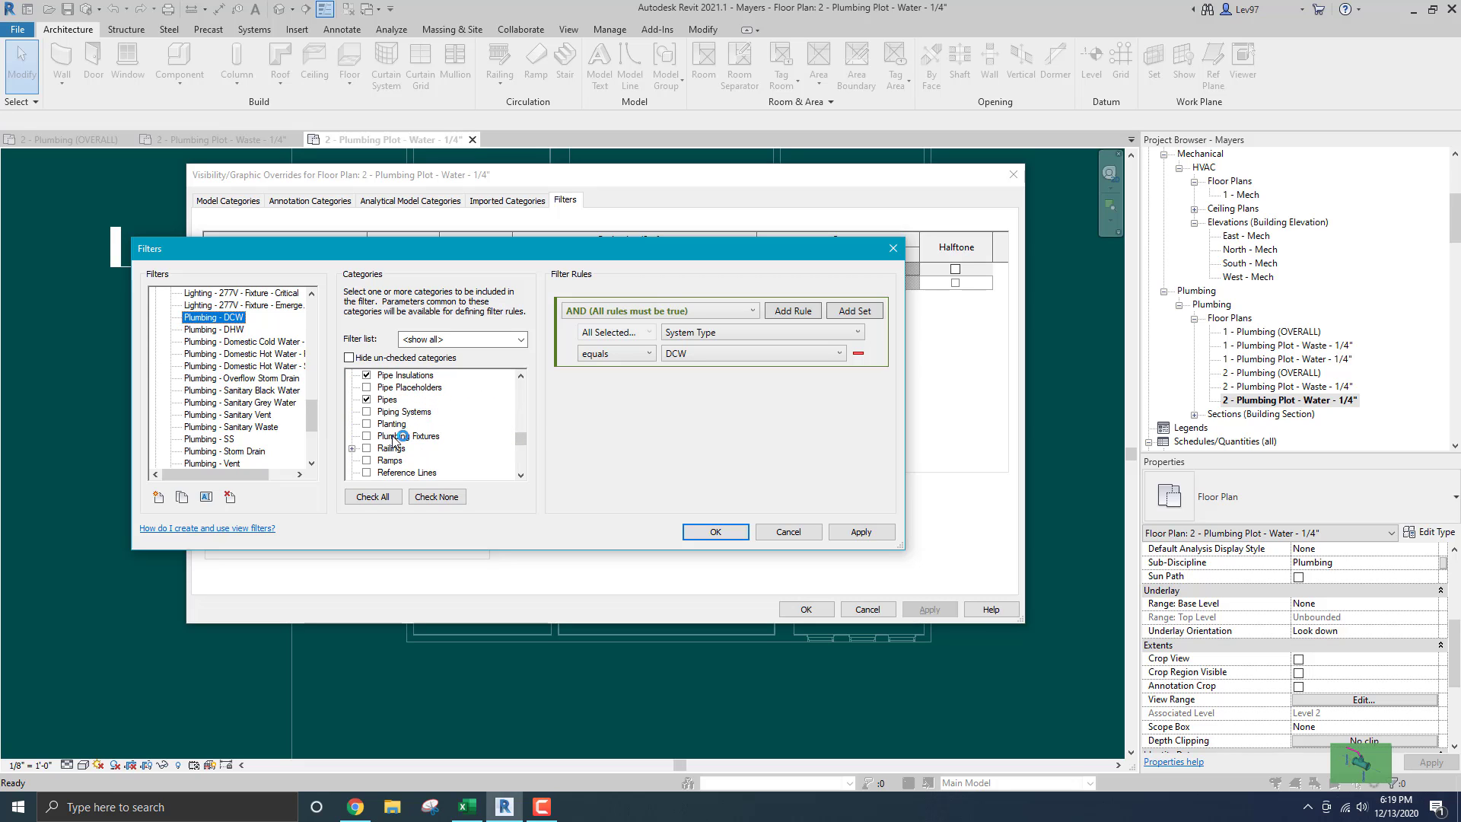
scroll(437, 428, "down", 2)
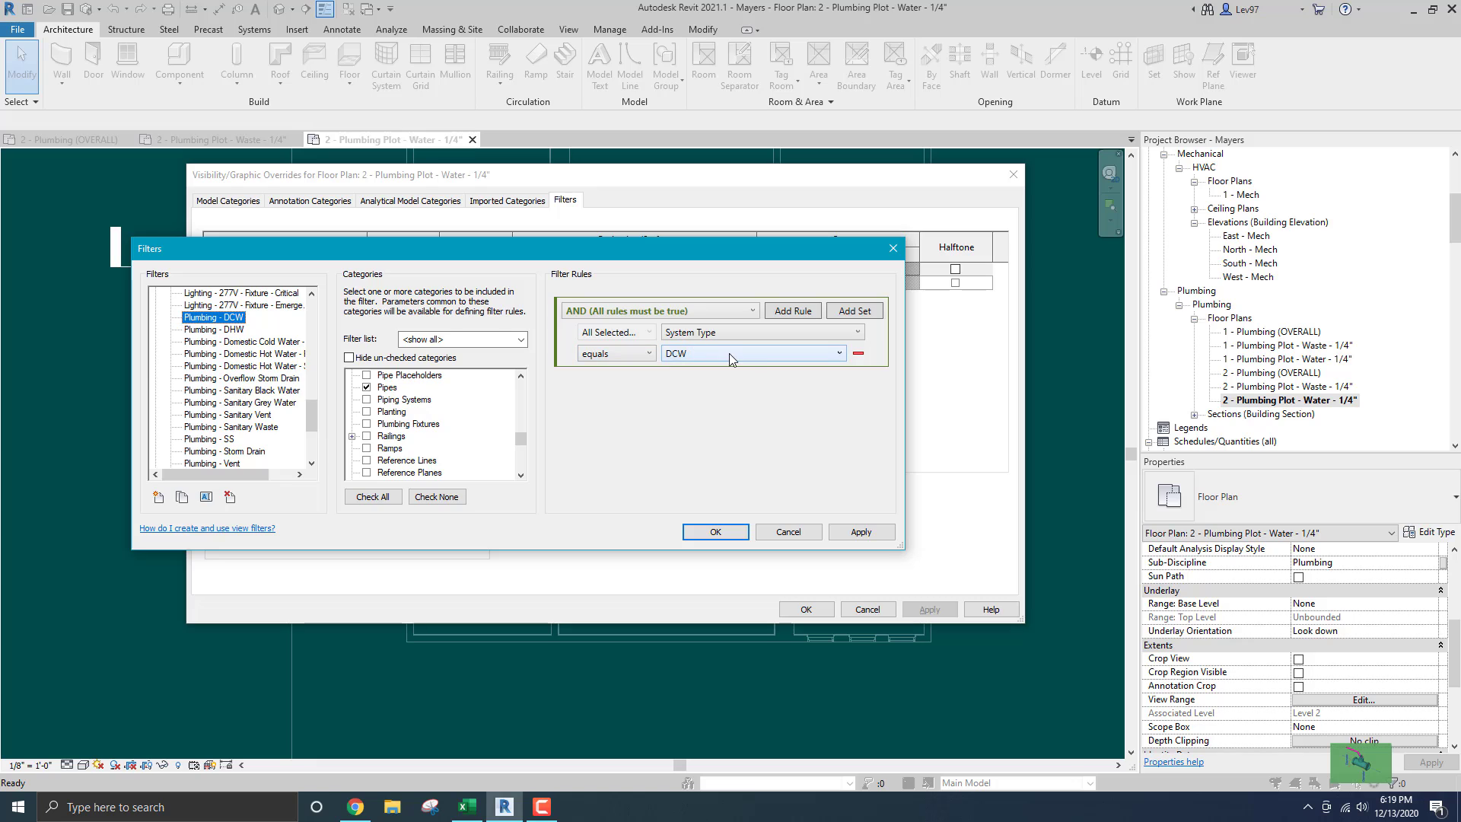
left_click(210, 330)
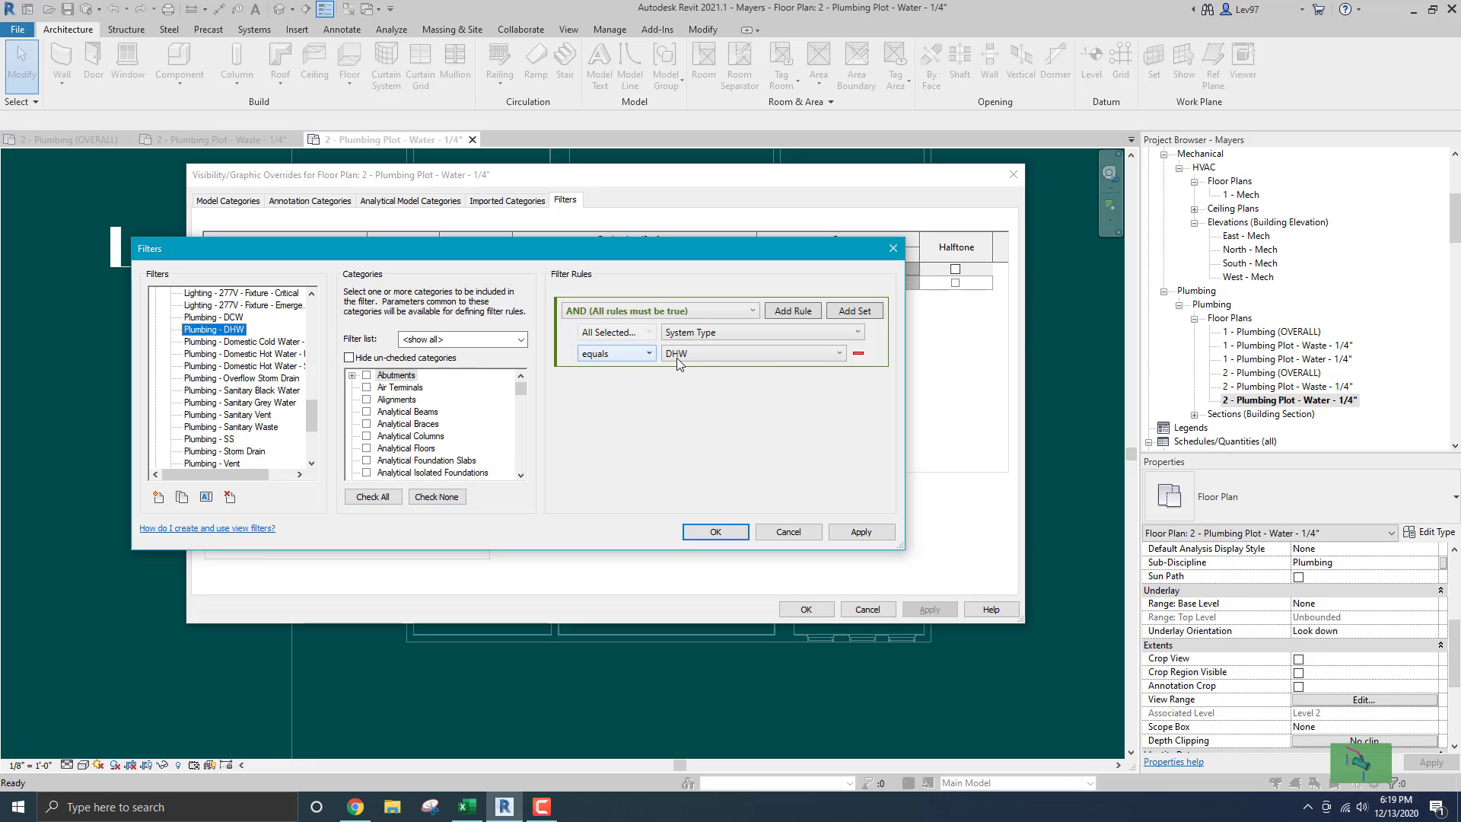
left_click(715, 534)
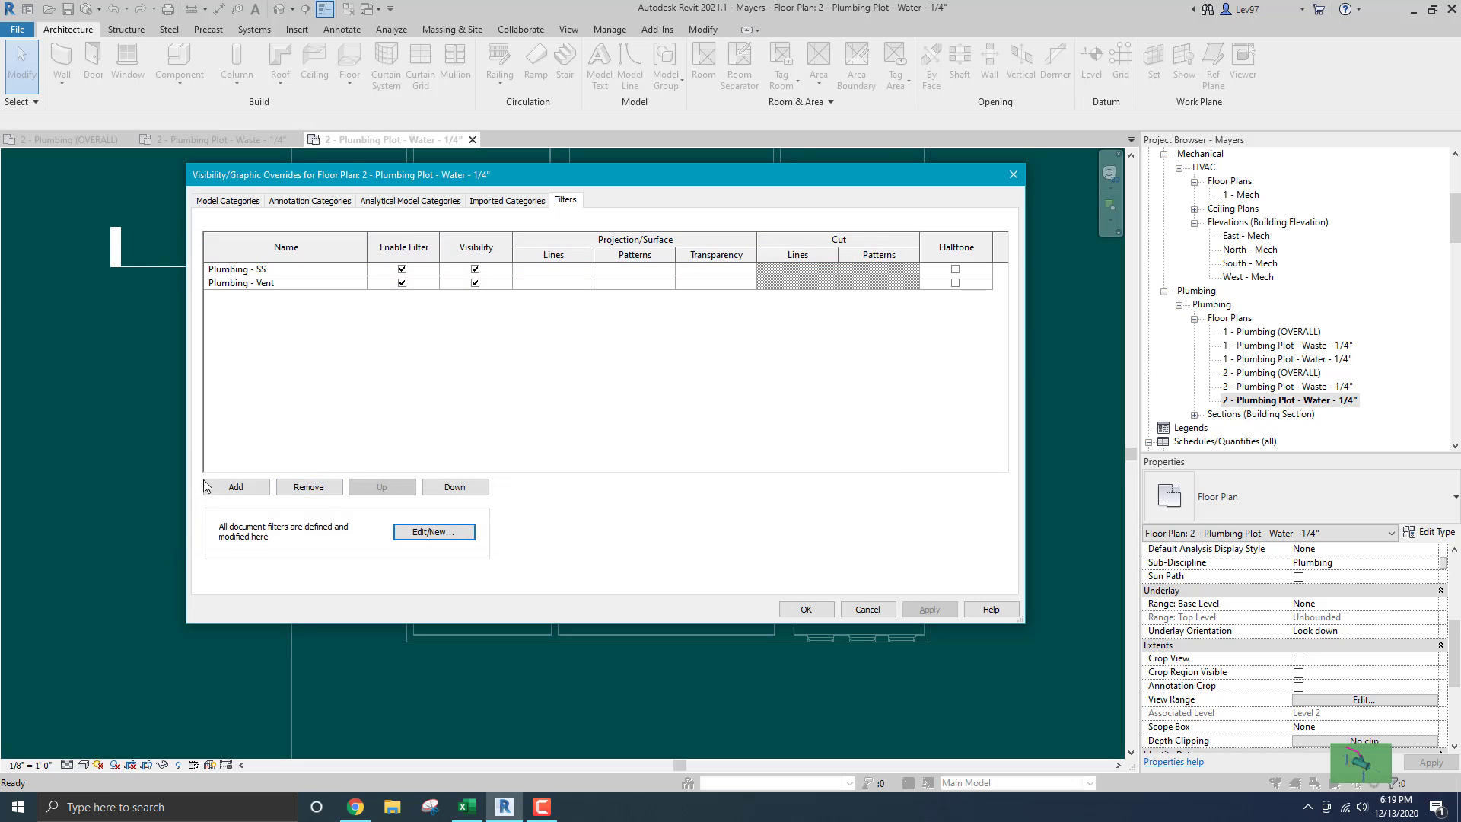
Add the Plumbing - DCW and Plumbing - DHW filters to the level 2 water plot plan.
left_click(240, 489)
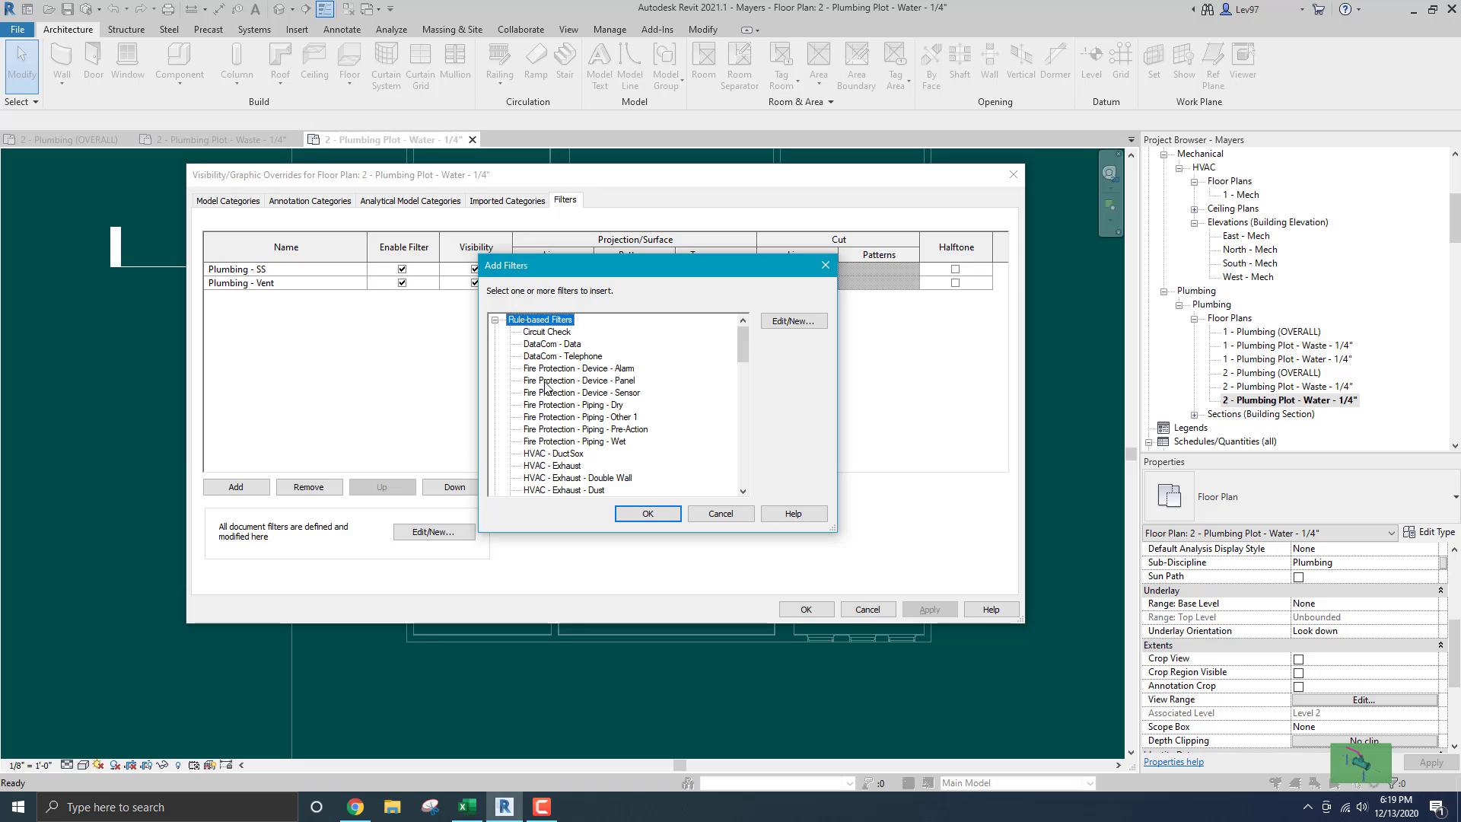
left_click(545, 381)
key("p")
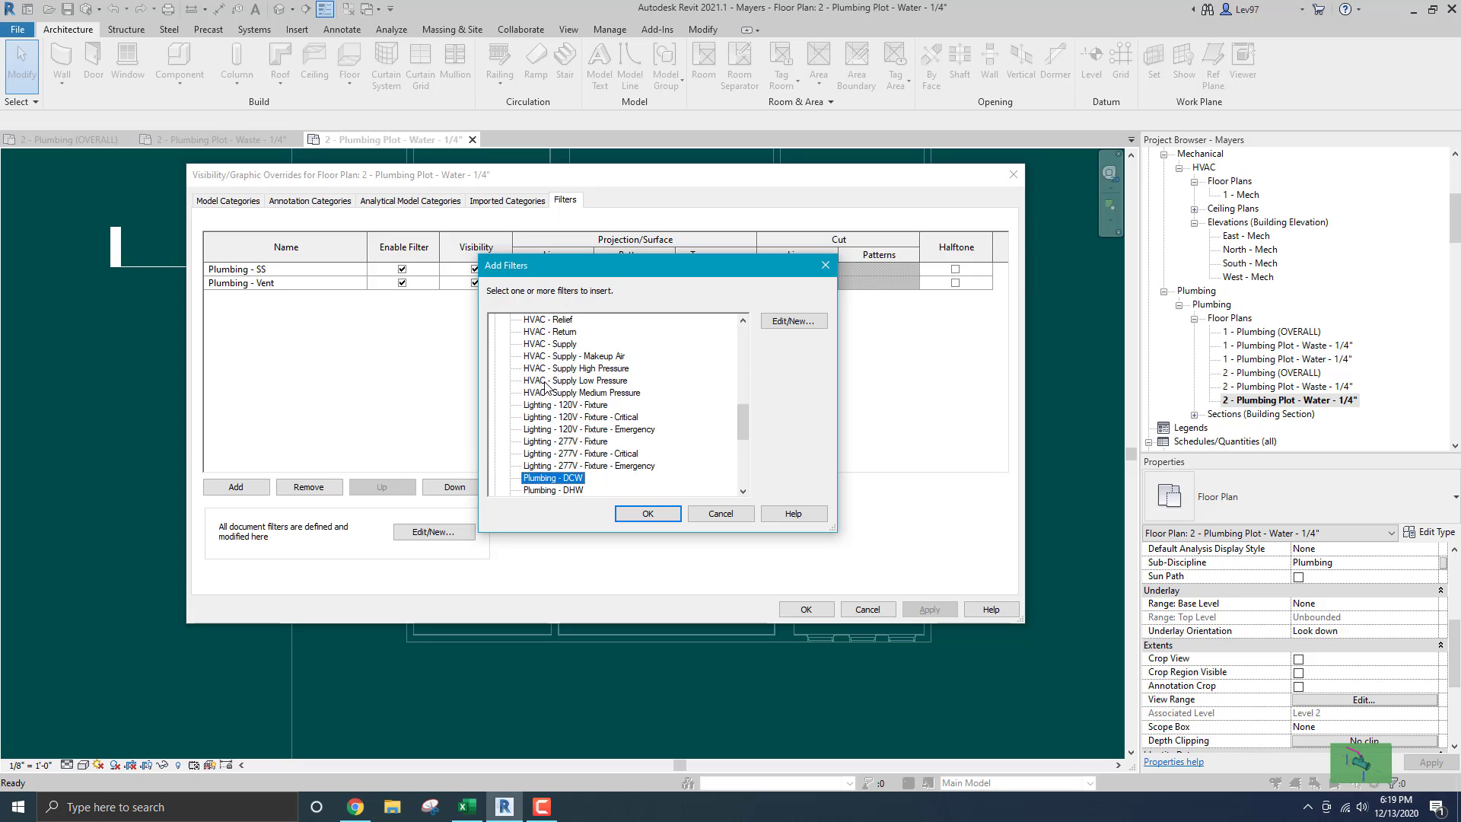
scroll(531, 436, "down", 2)
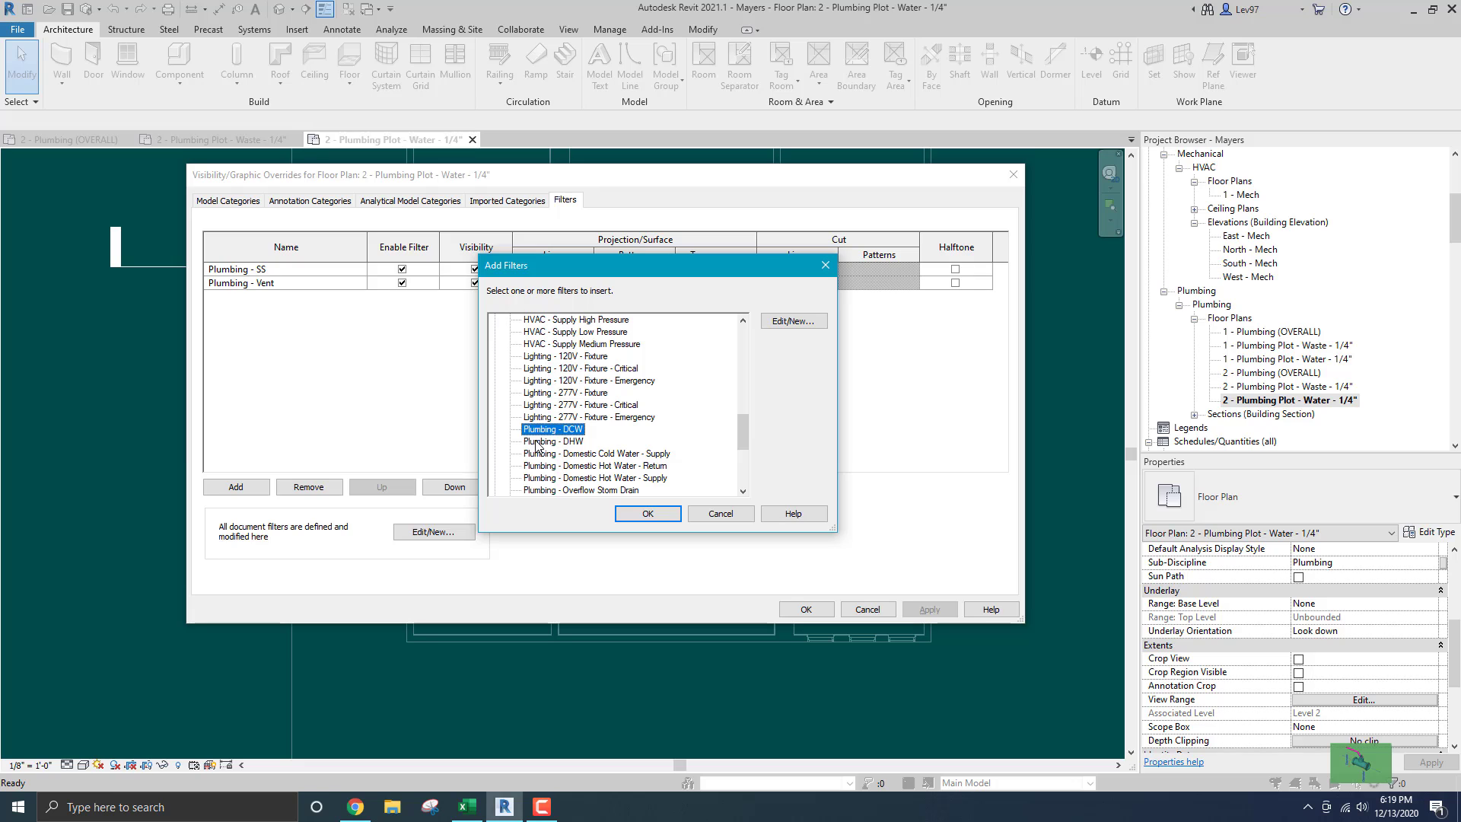
left_click(537, 442, "ctrl")
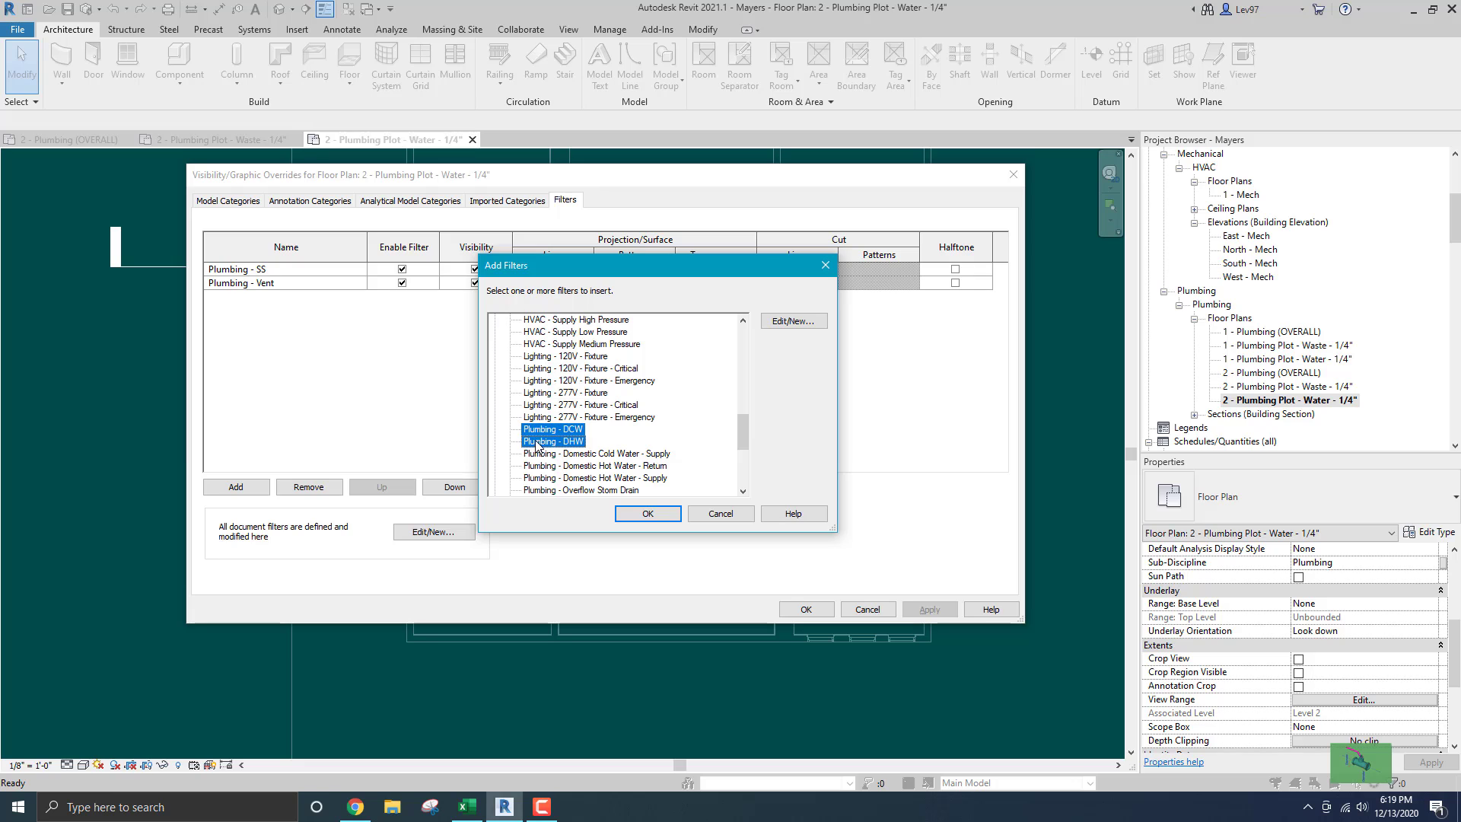
left_click(649, 514)
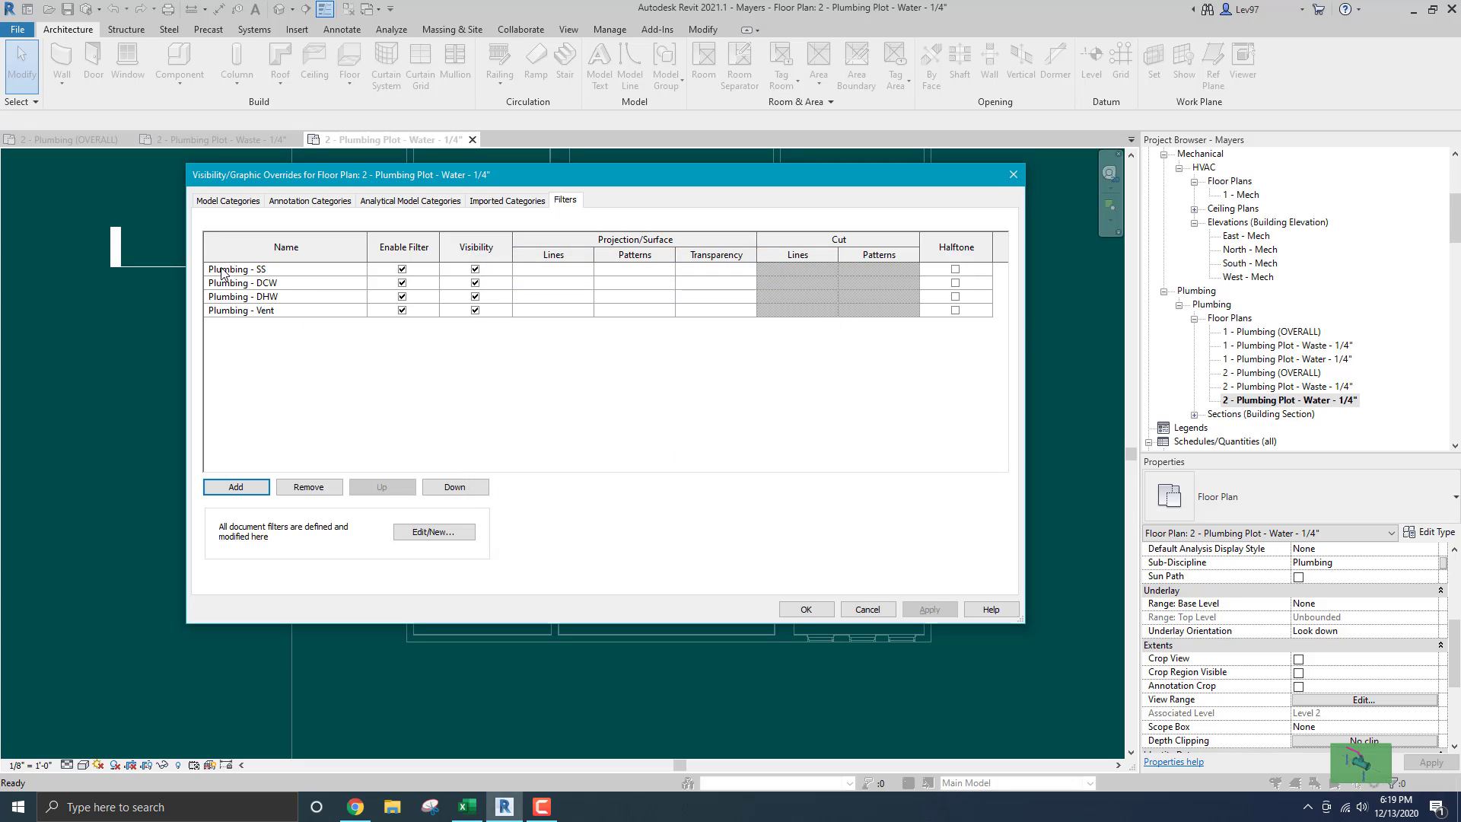
Disable the Plumbing - SS and Plumbing - Vent filters, move Plumbing - Vent to the start of the filter order, and accept the overrides.
left_click(402, 269)
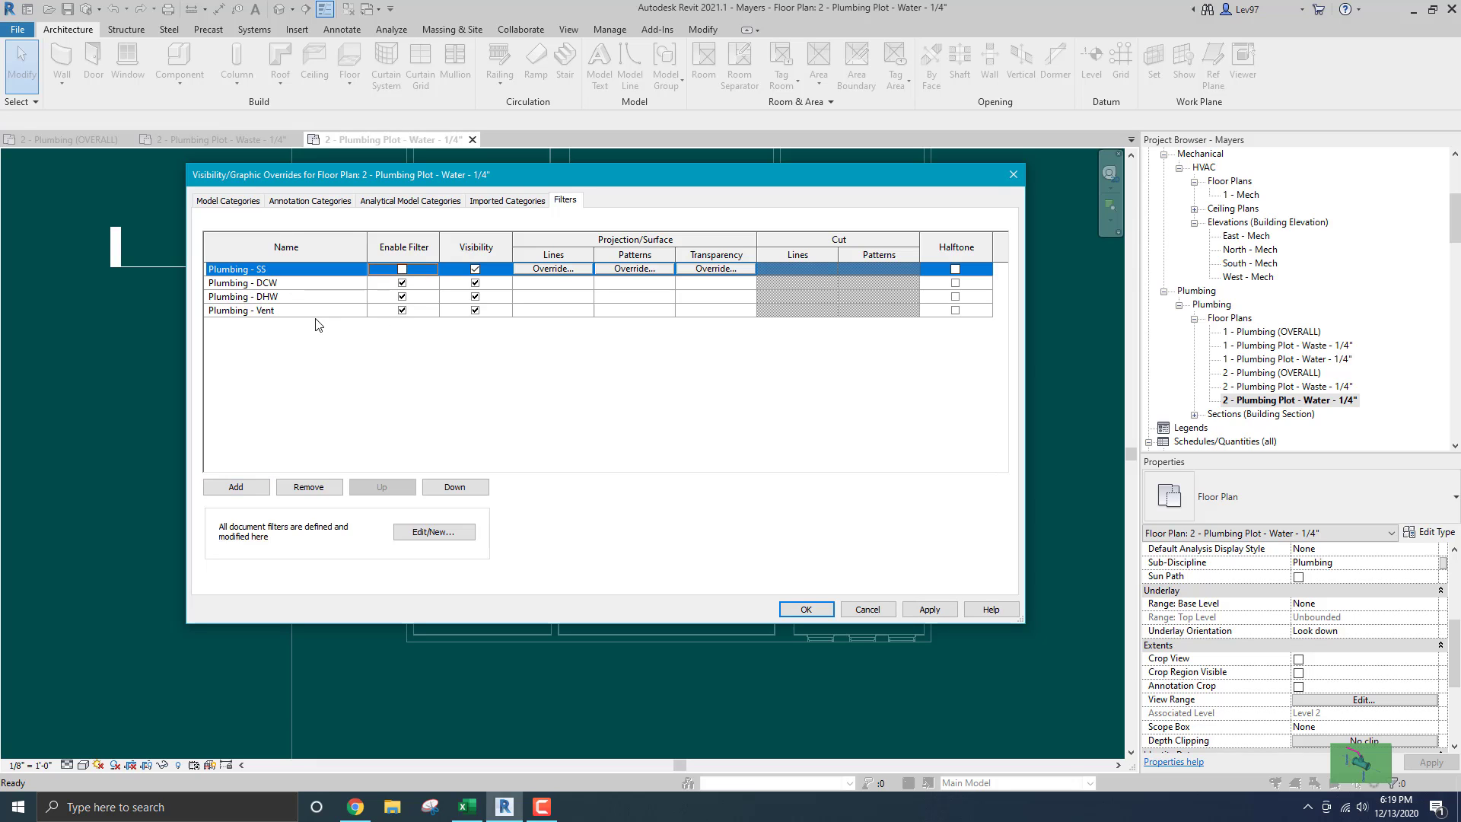
left_click(402, 310)
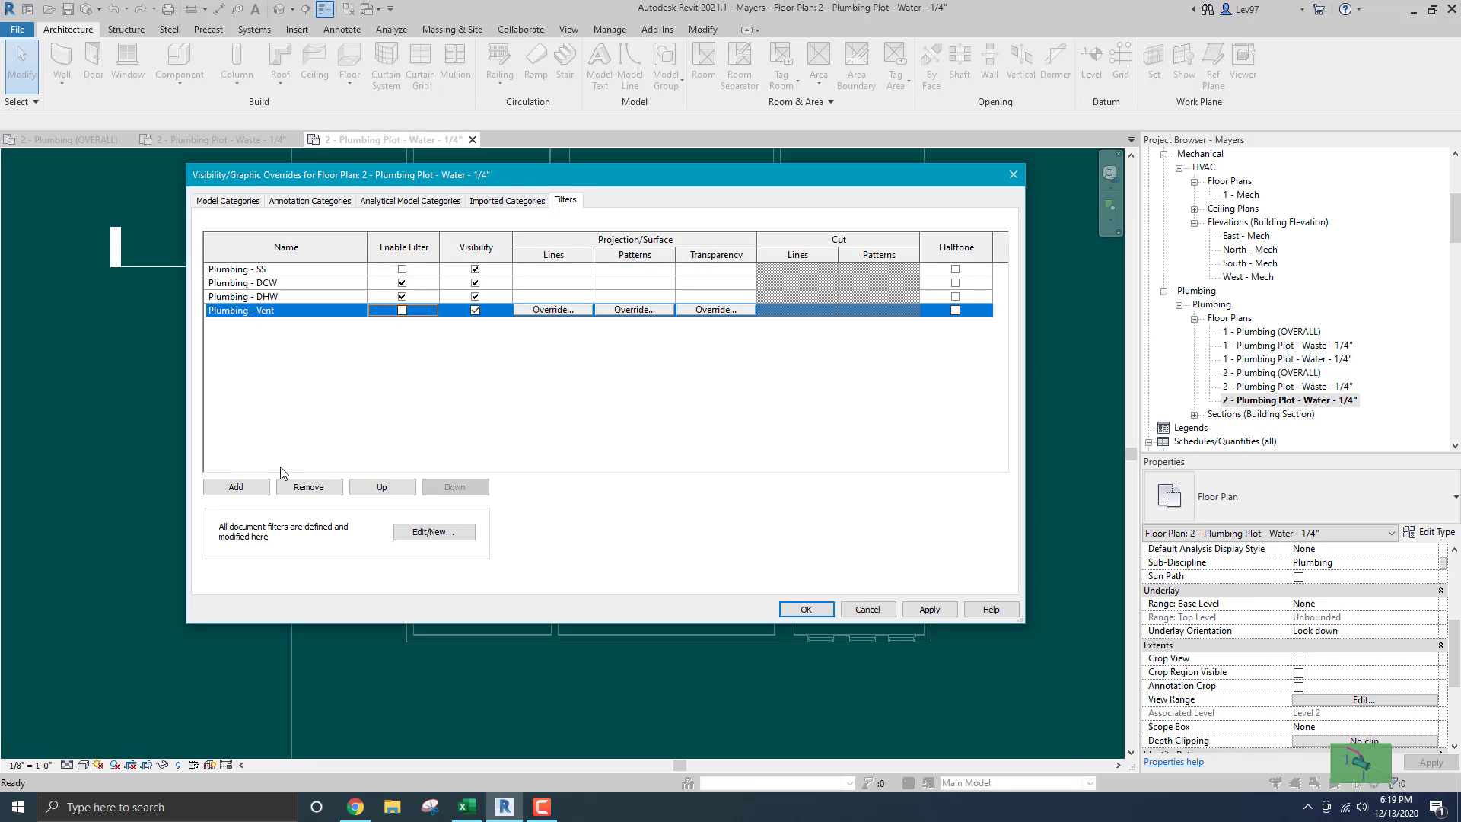
left_click(382, 489)
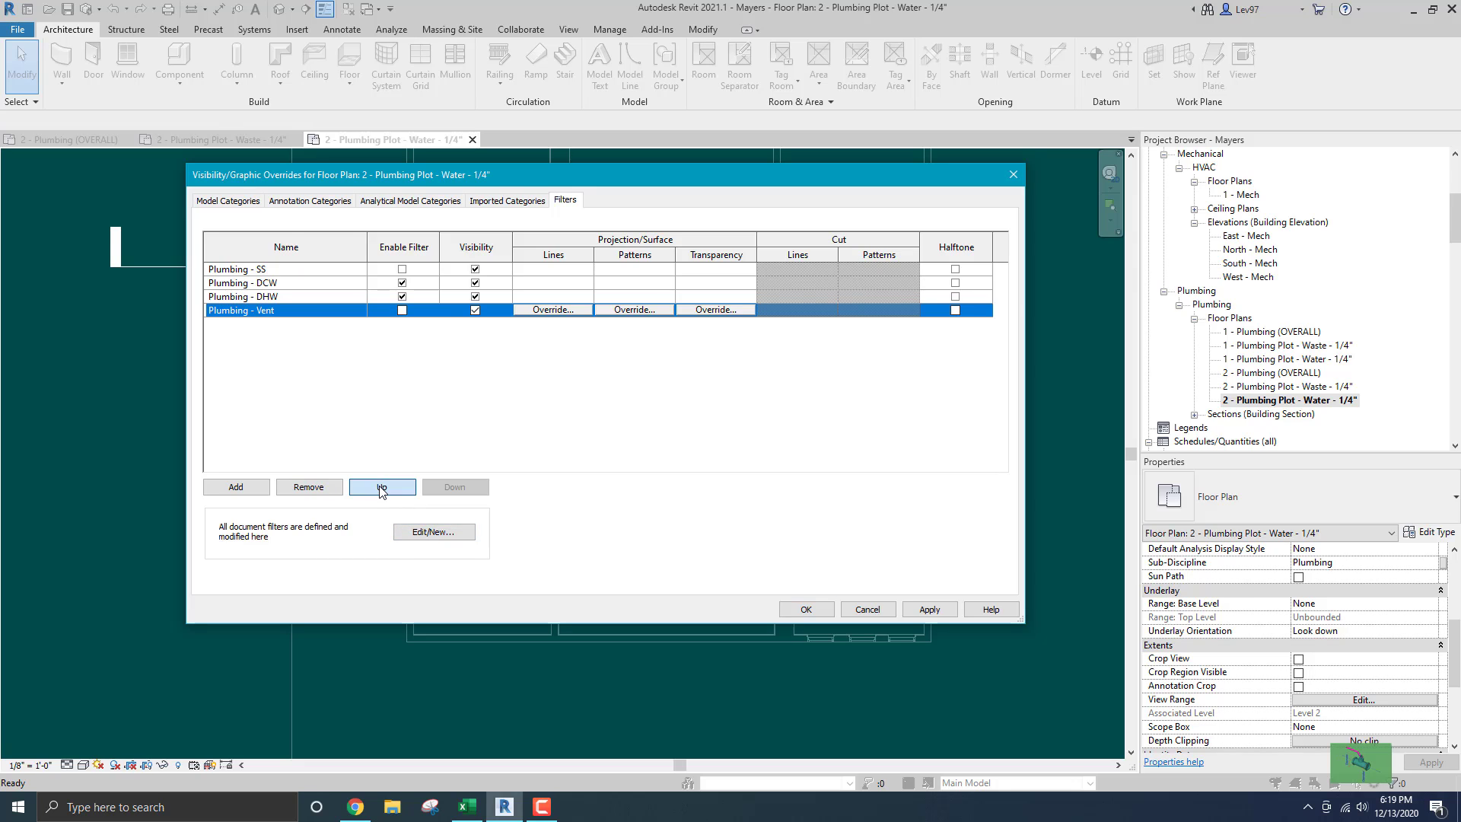
double_click(381, 488)
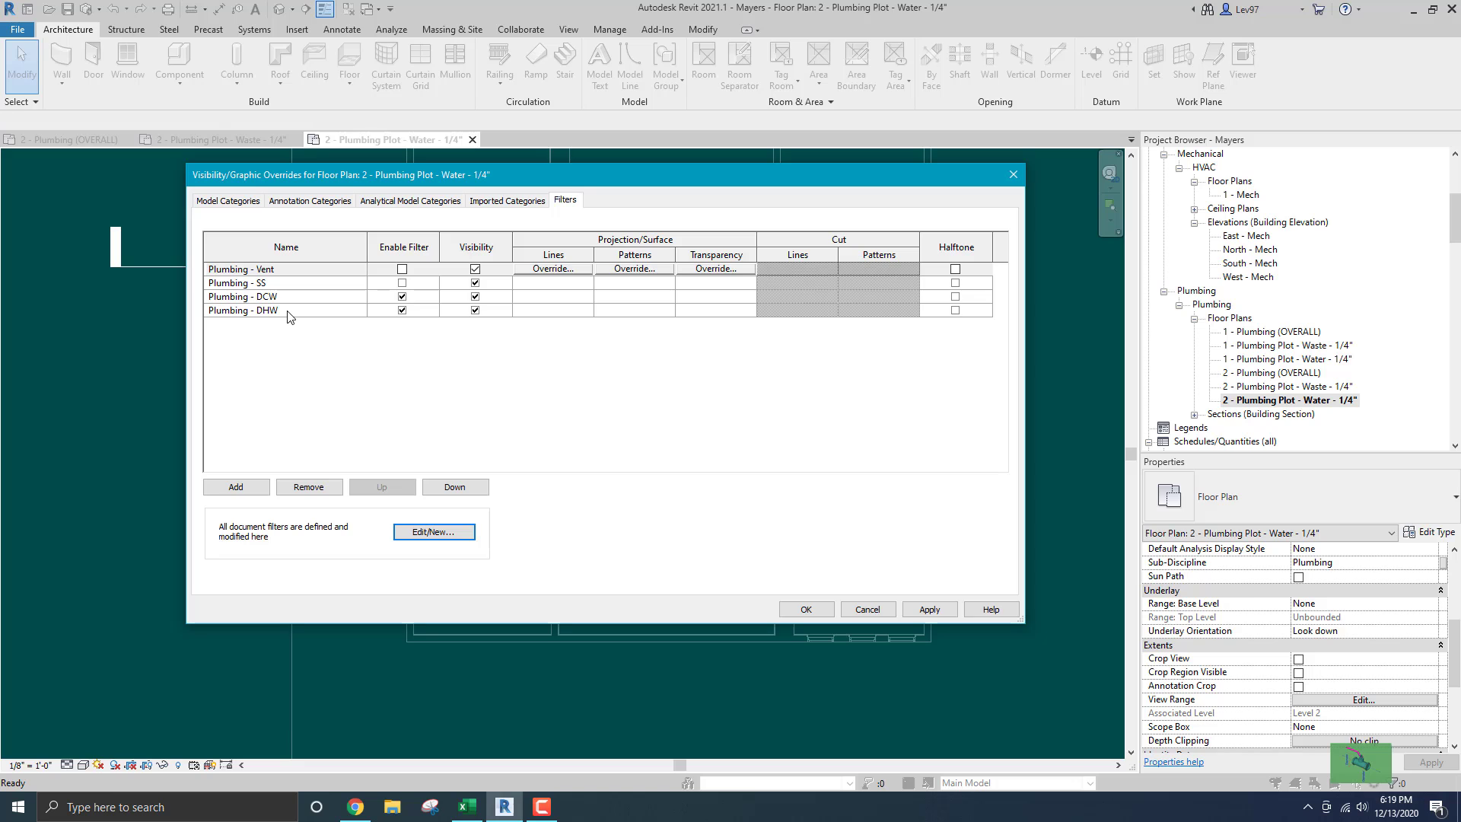
left_click(806, 609)
left_click(479, 379)
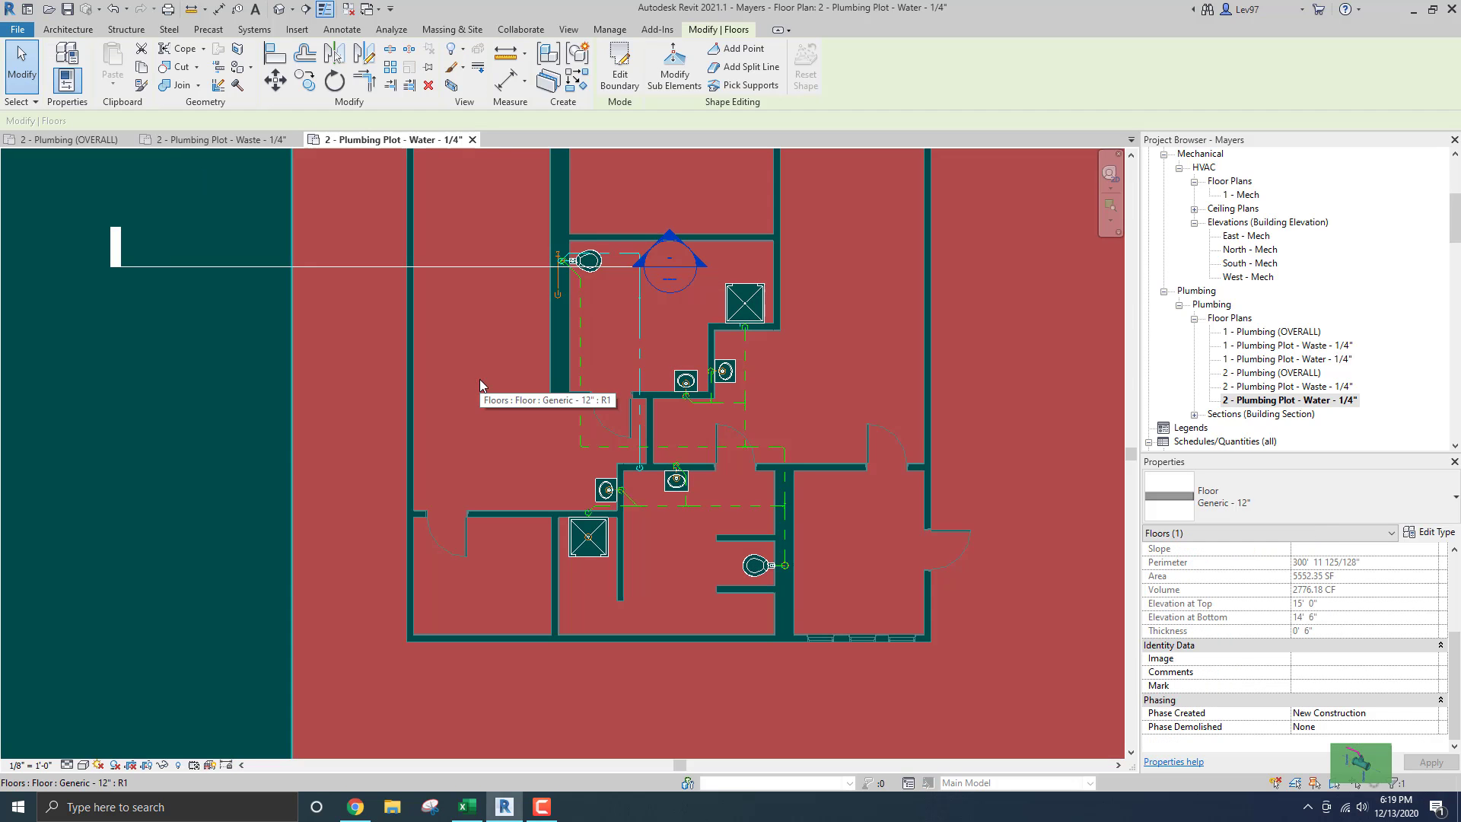
key("Escape")
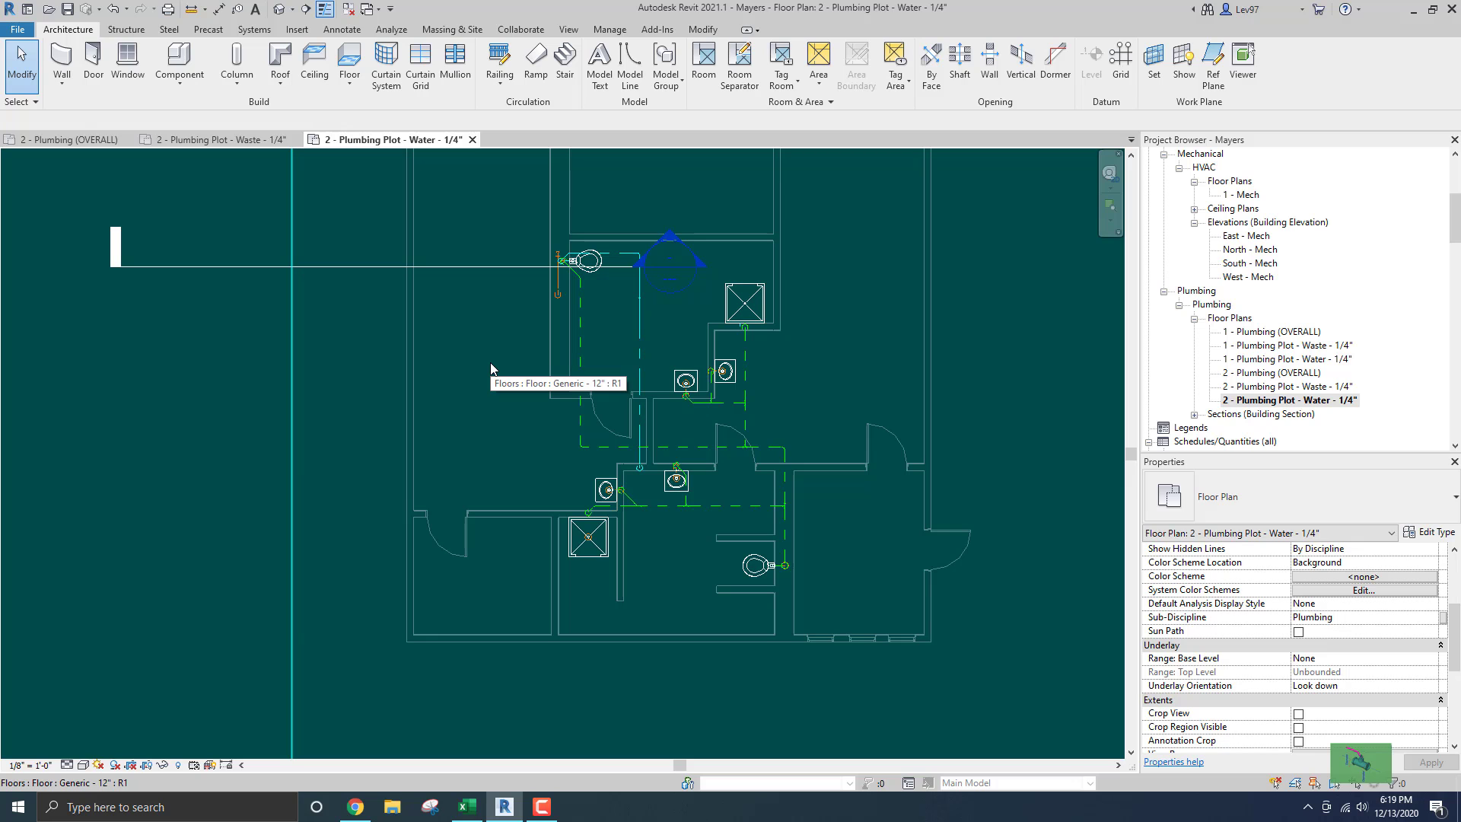
Turn off the visibility of the Plumbing - Vent and Plumbing - SS filters in the water plot plan, leaving both filters disabled.
key("v")
key("g")
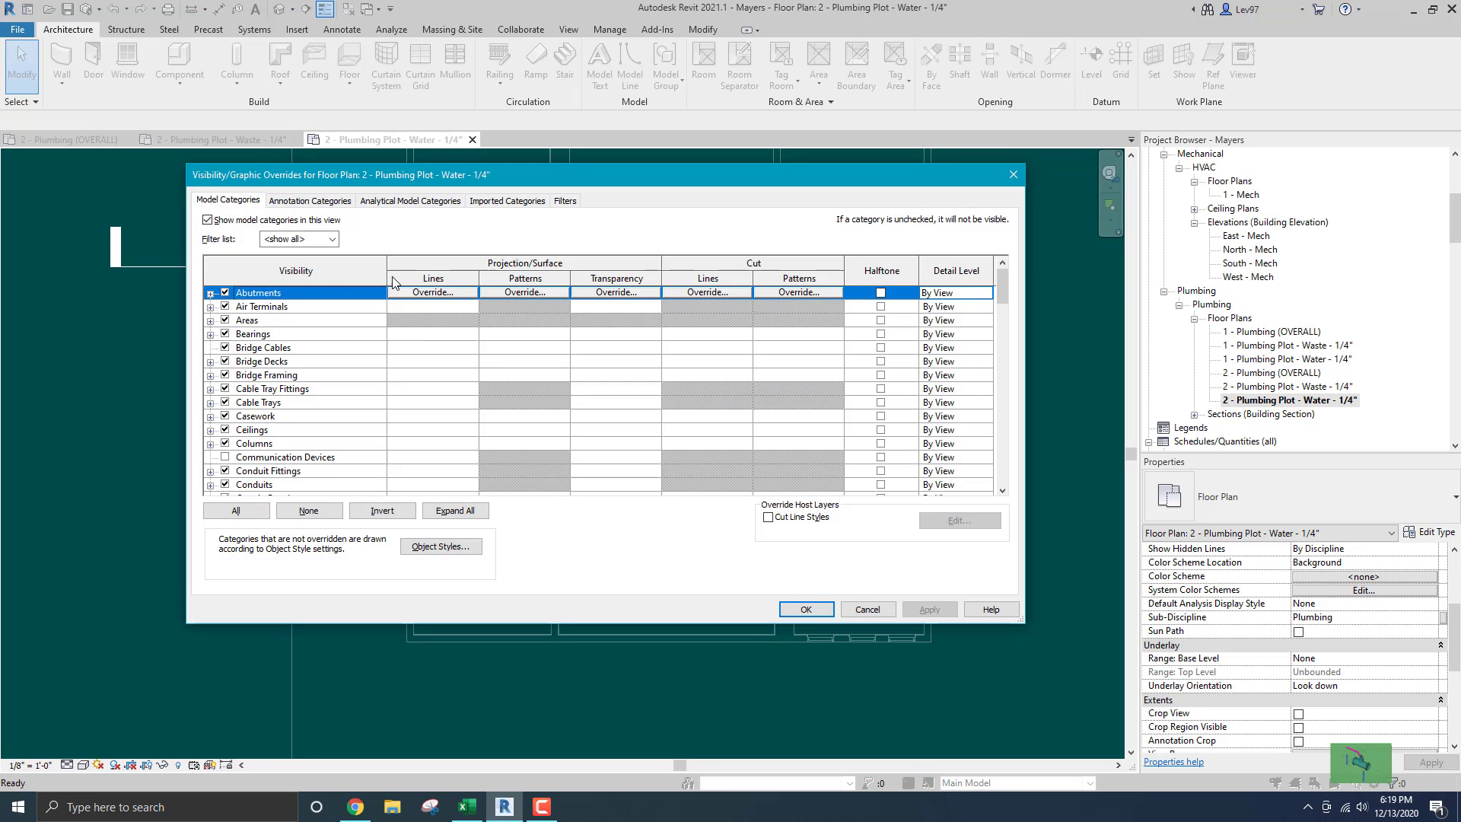
left_click(567, 202)
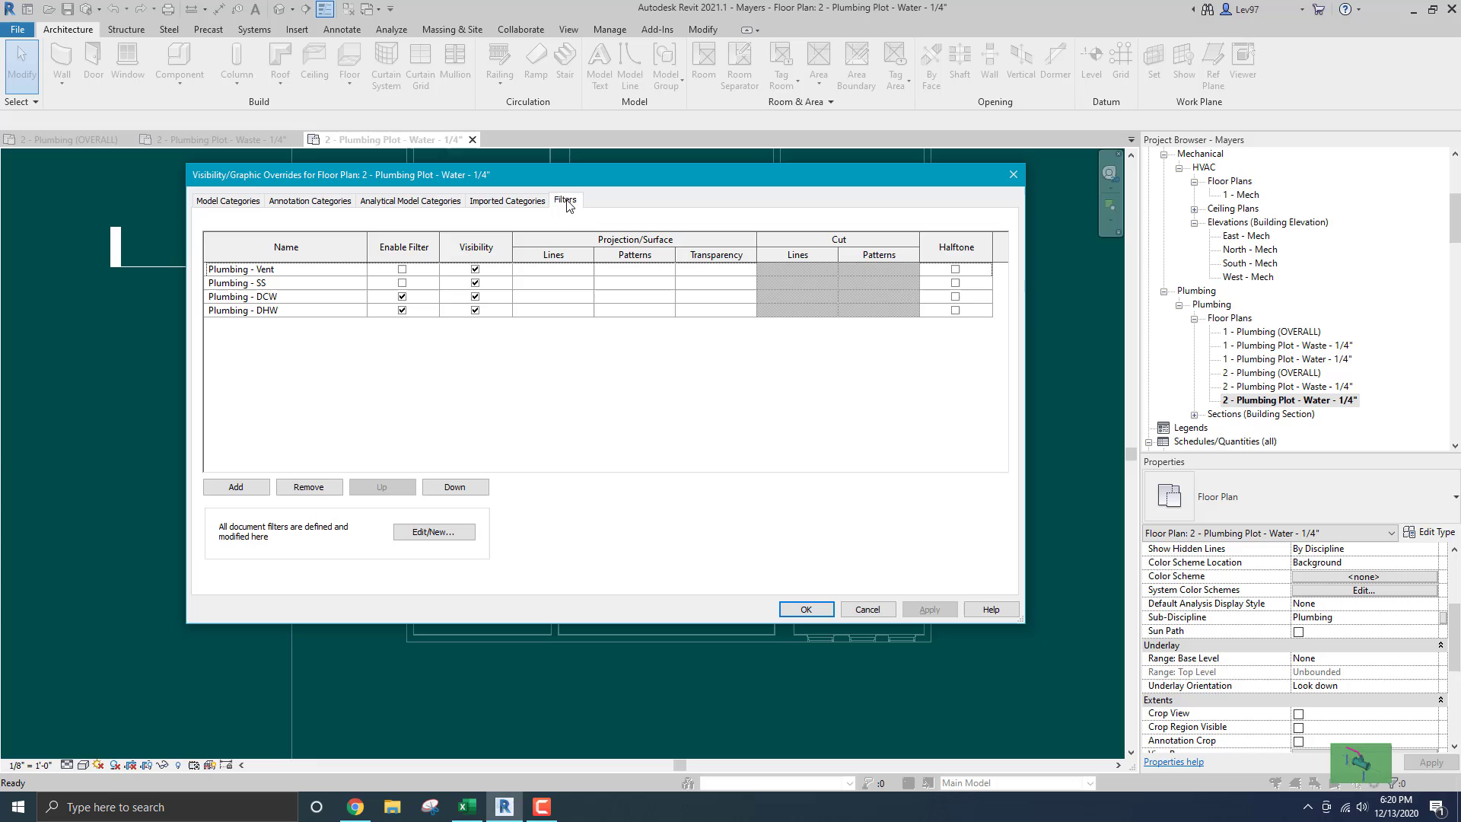
left_click(403, 283)
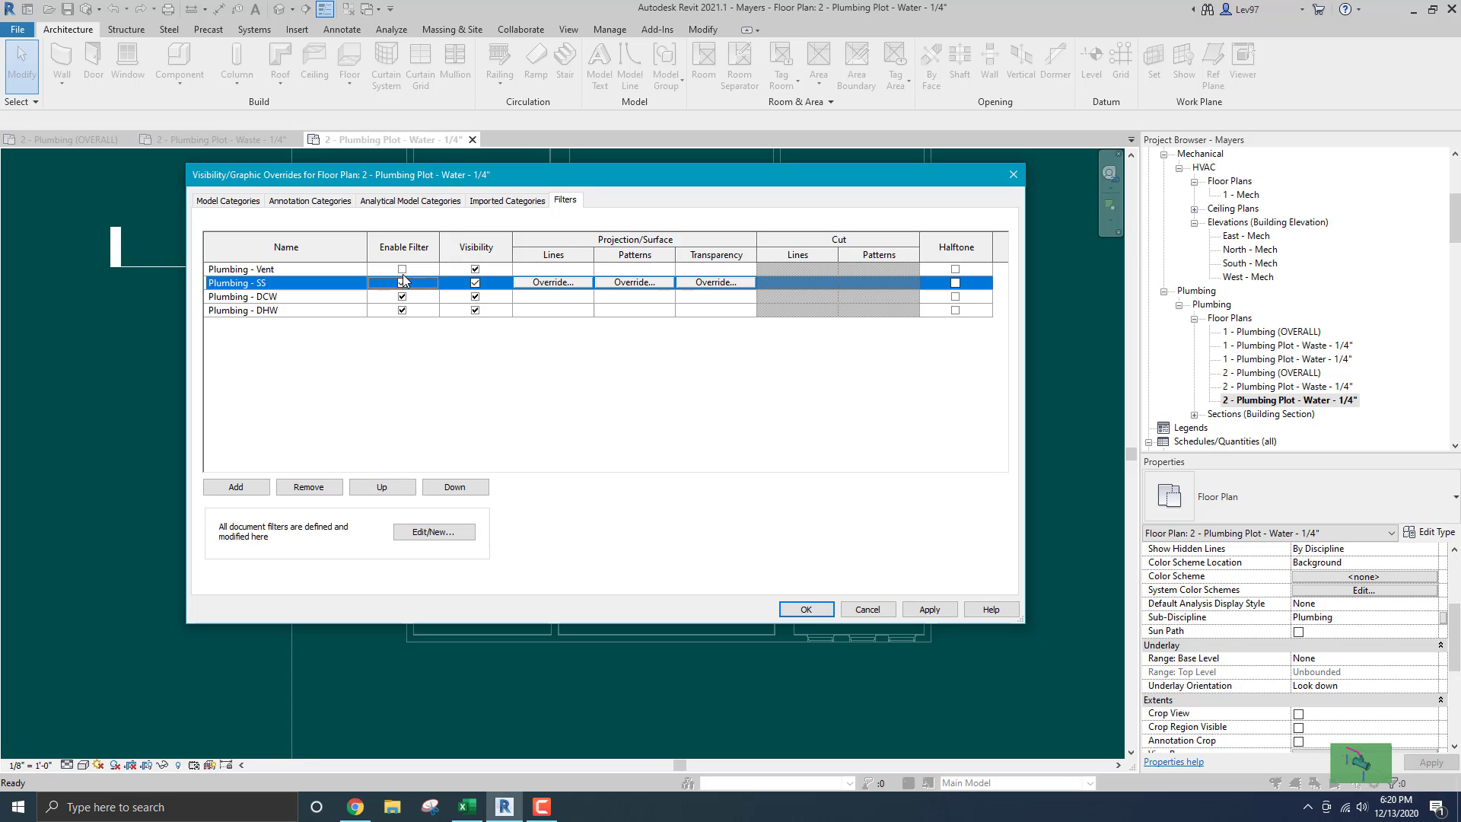
left_click(402, 269)
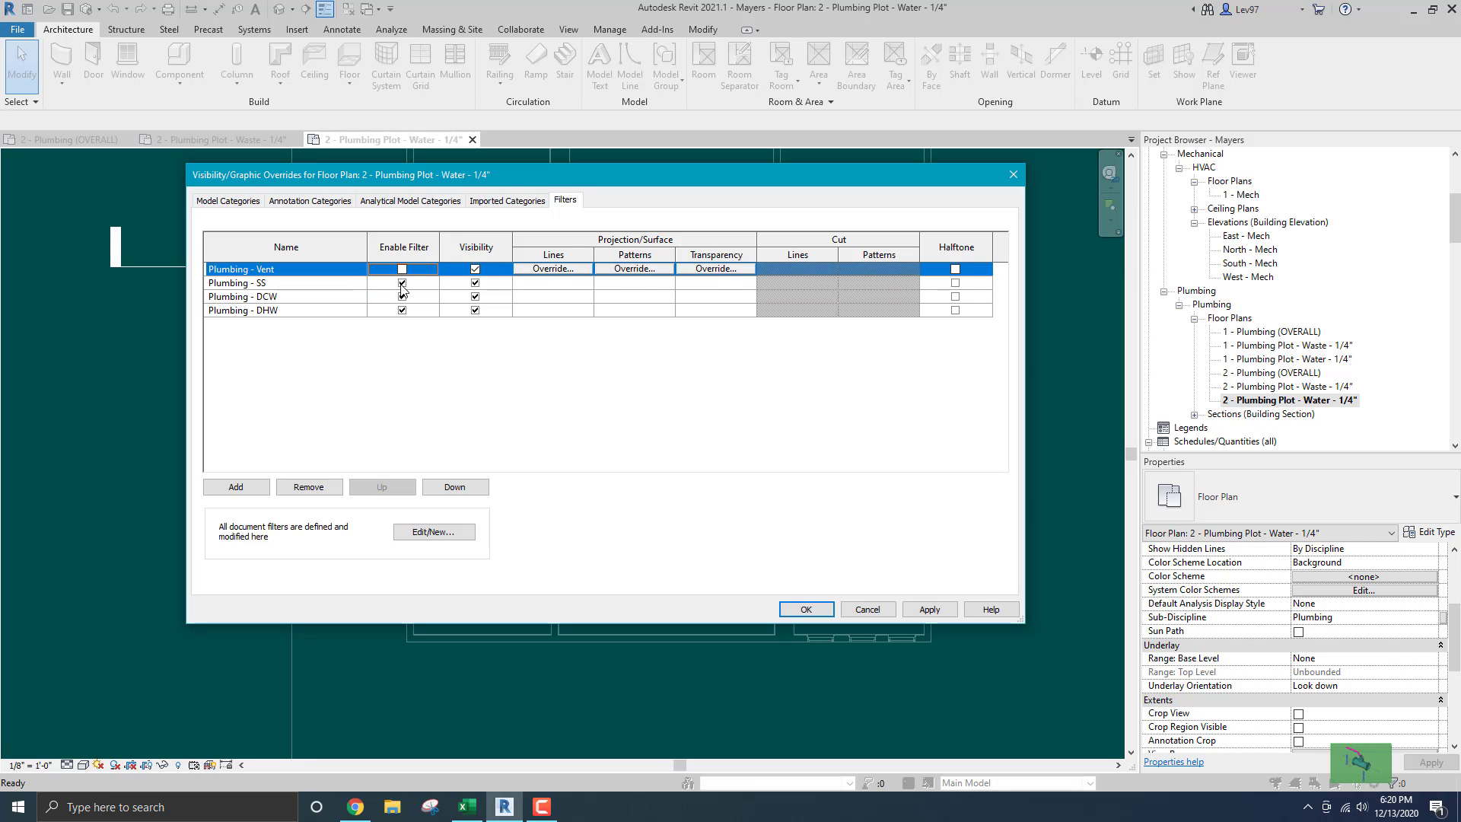
left_click(402, 283)
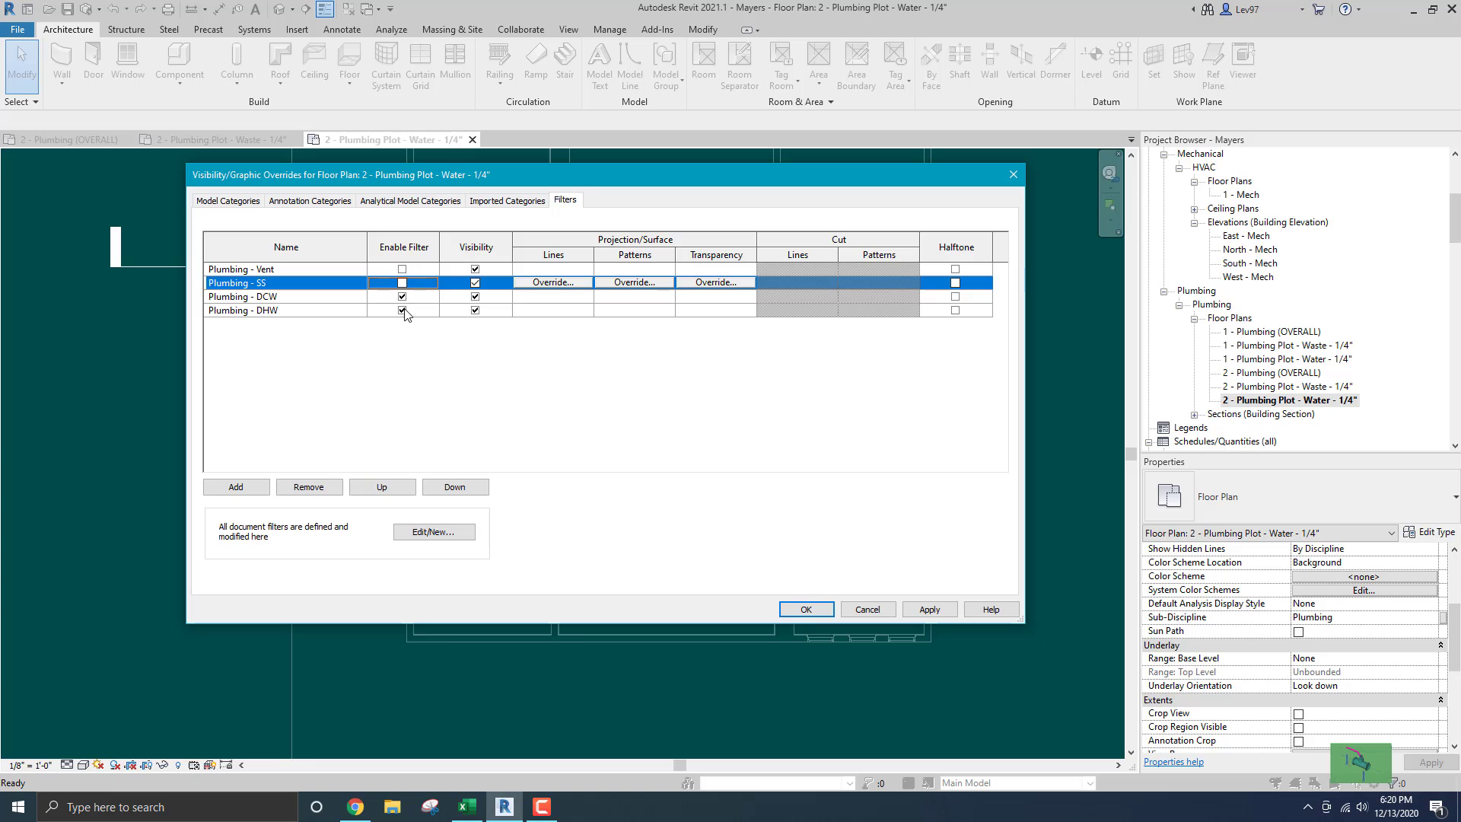
left_click(475, 269)
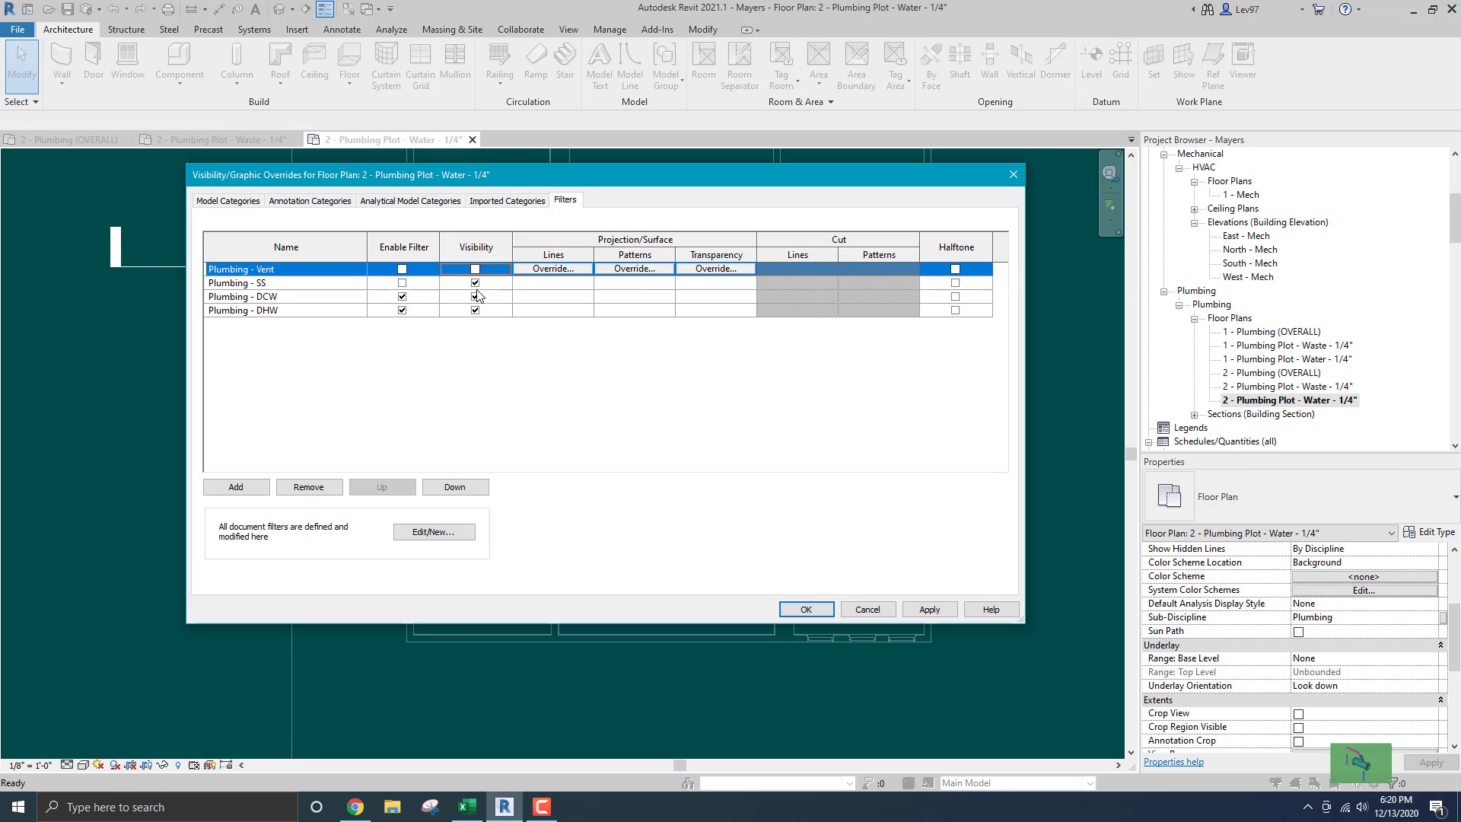
left_click(476, 283)
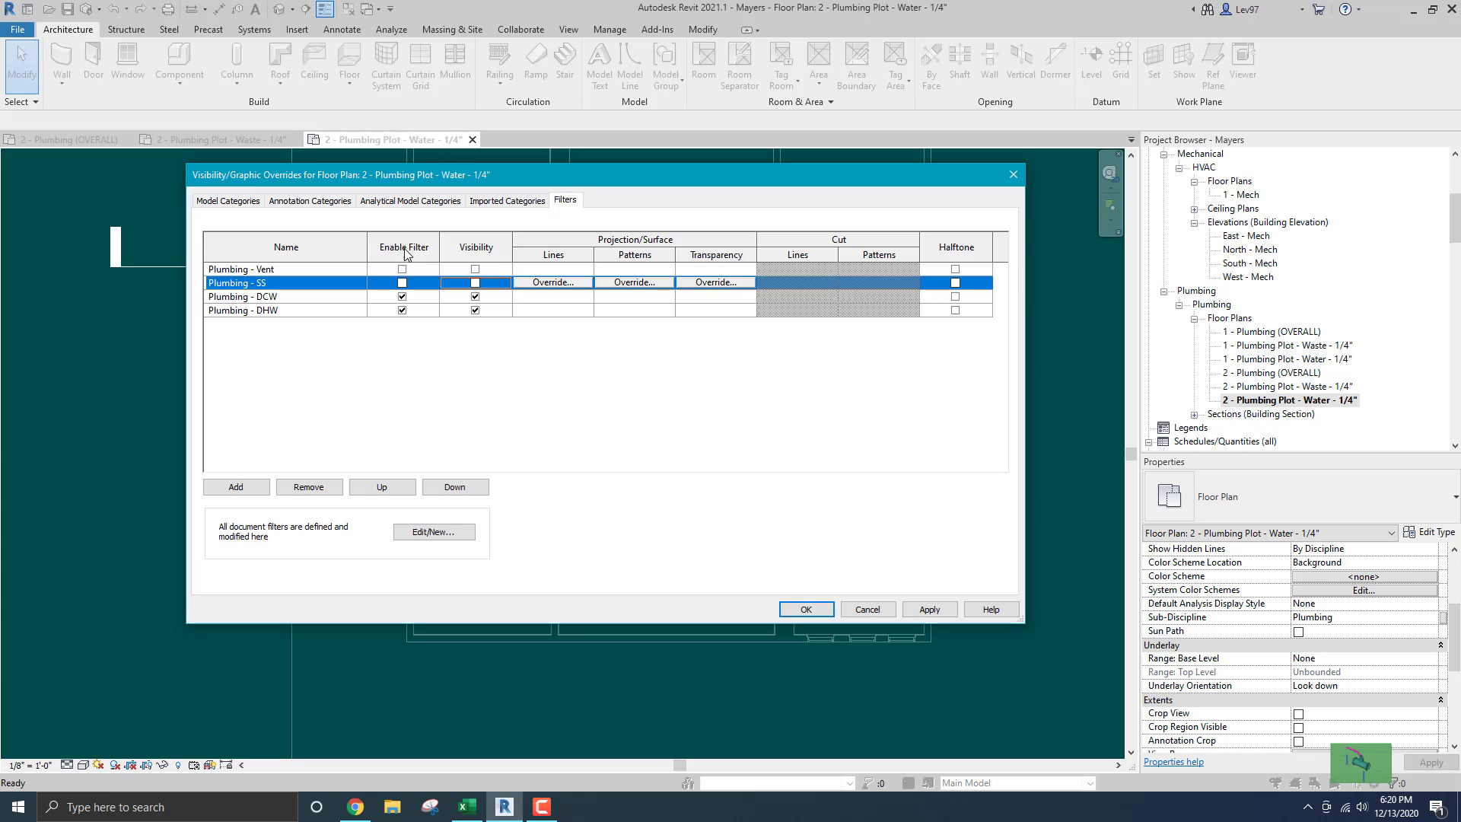
Disable the Plumbing - DCW and Plumbing - DHW filters and accept the view overrides.
left_click(402, 297)
left_click(402, 310)
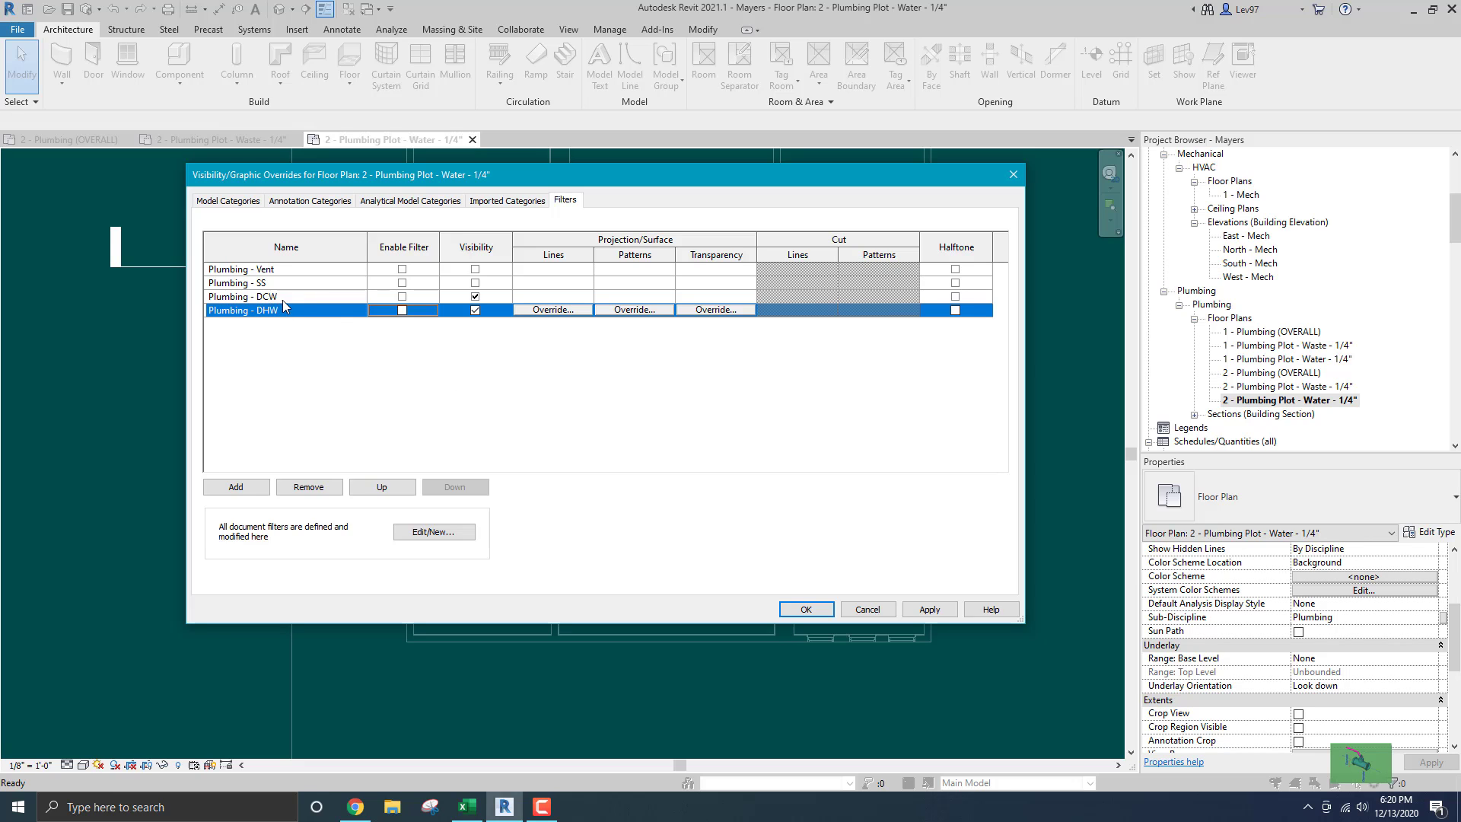
left_click(809, 610)
middle_click_drag(518, 431, 540, 439)
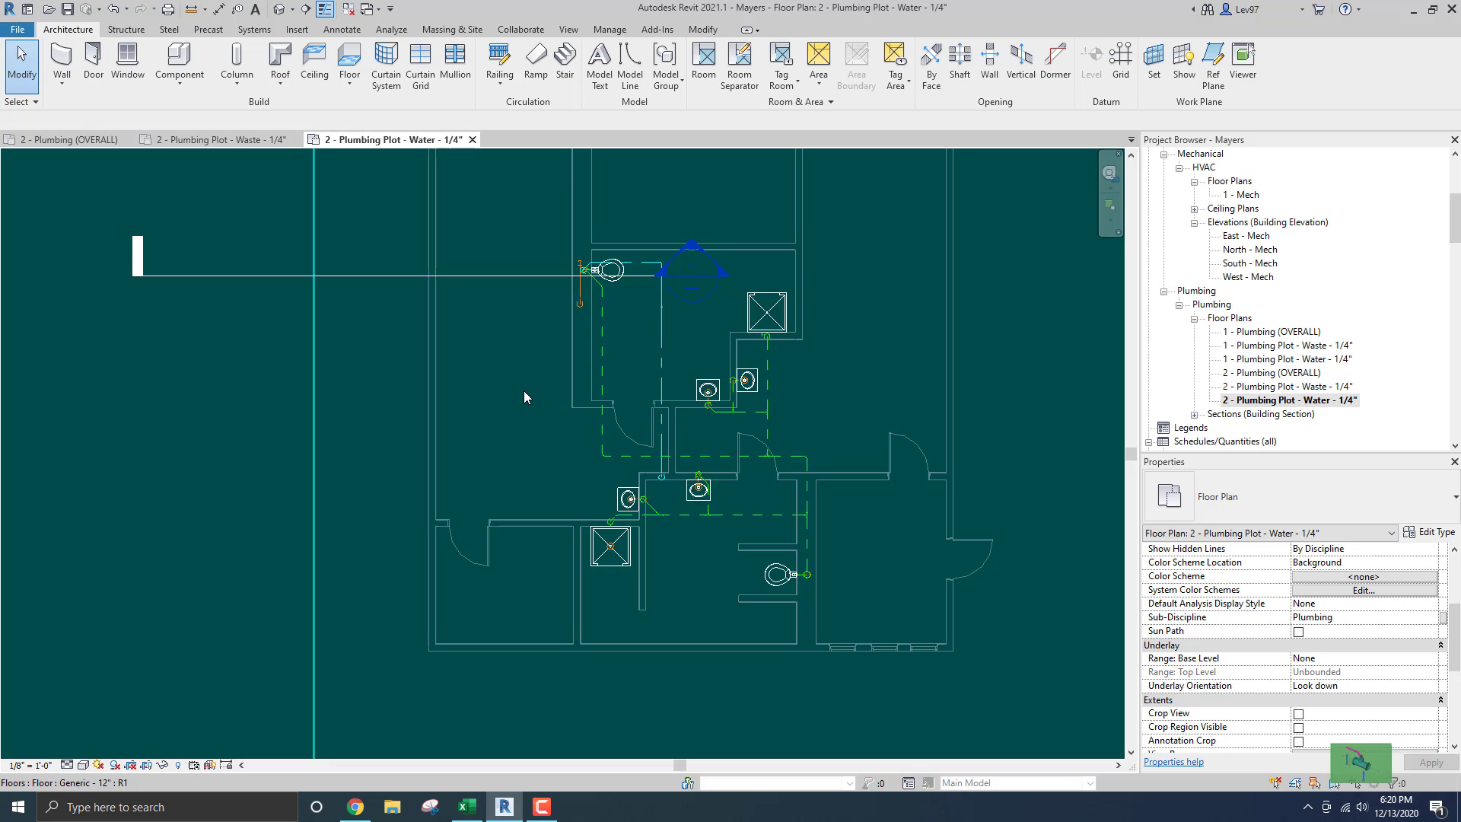
Reopen the water plot plan's filter overrides and check the System Type rules of Plumbing - Vent and Plumbing - SS.
key("v")
key("g")
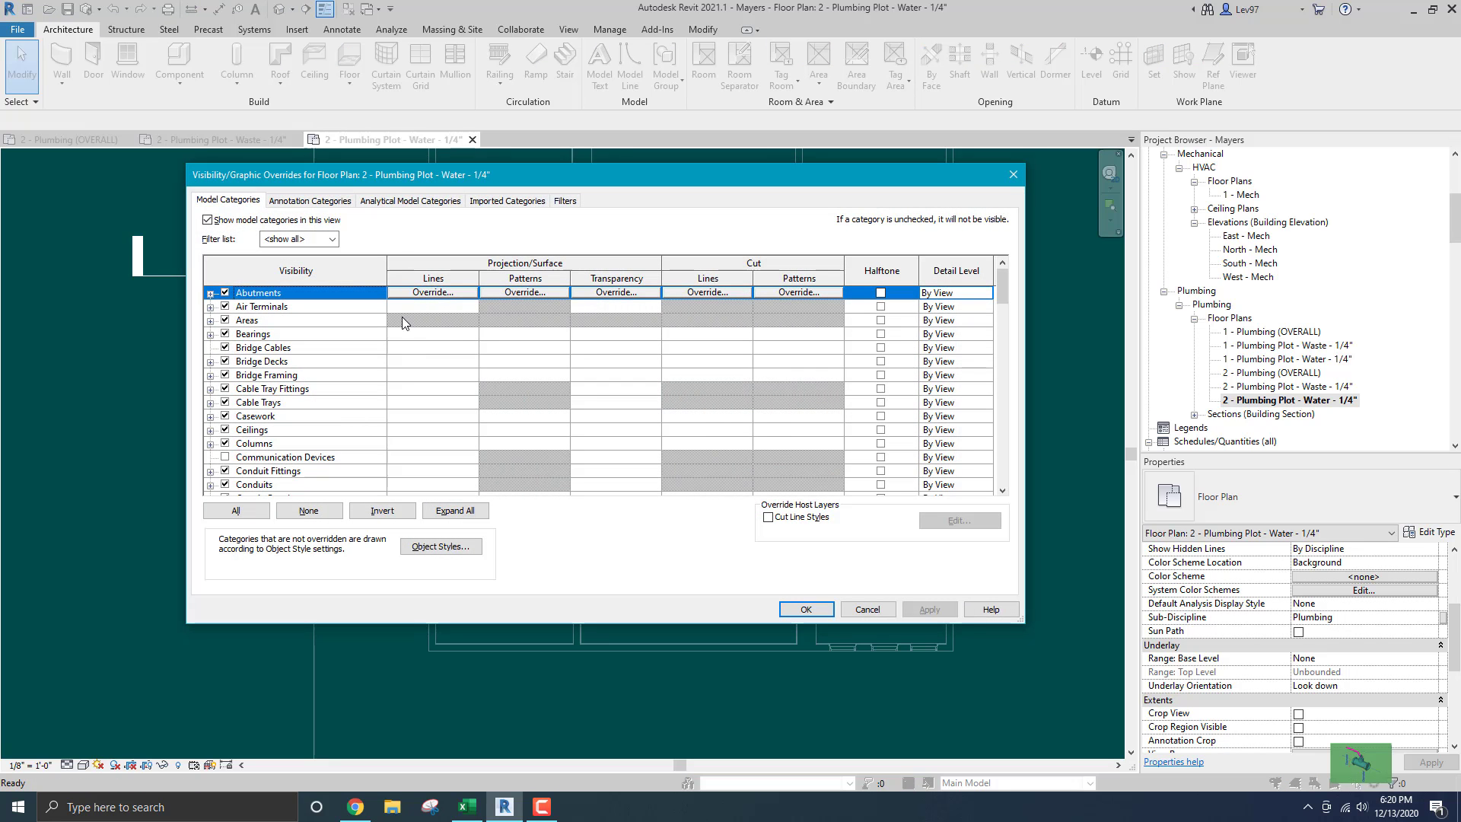
left_click(565, 201)
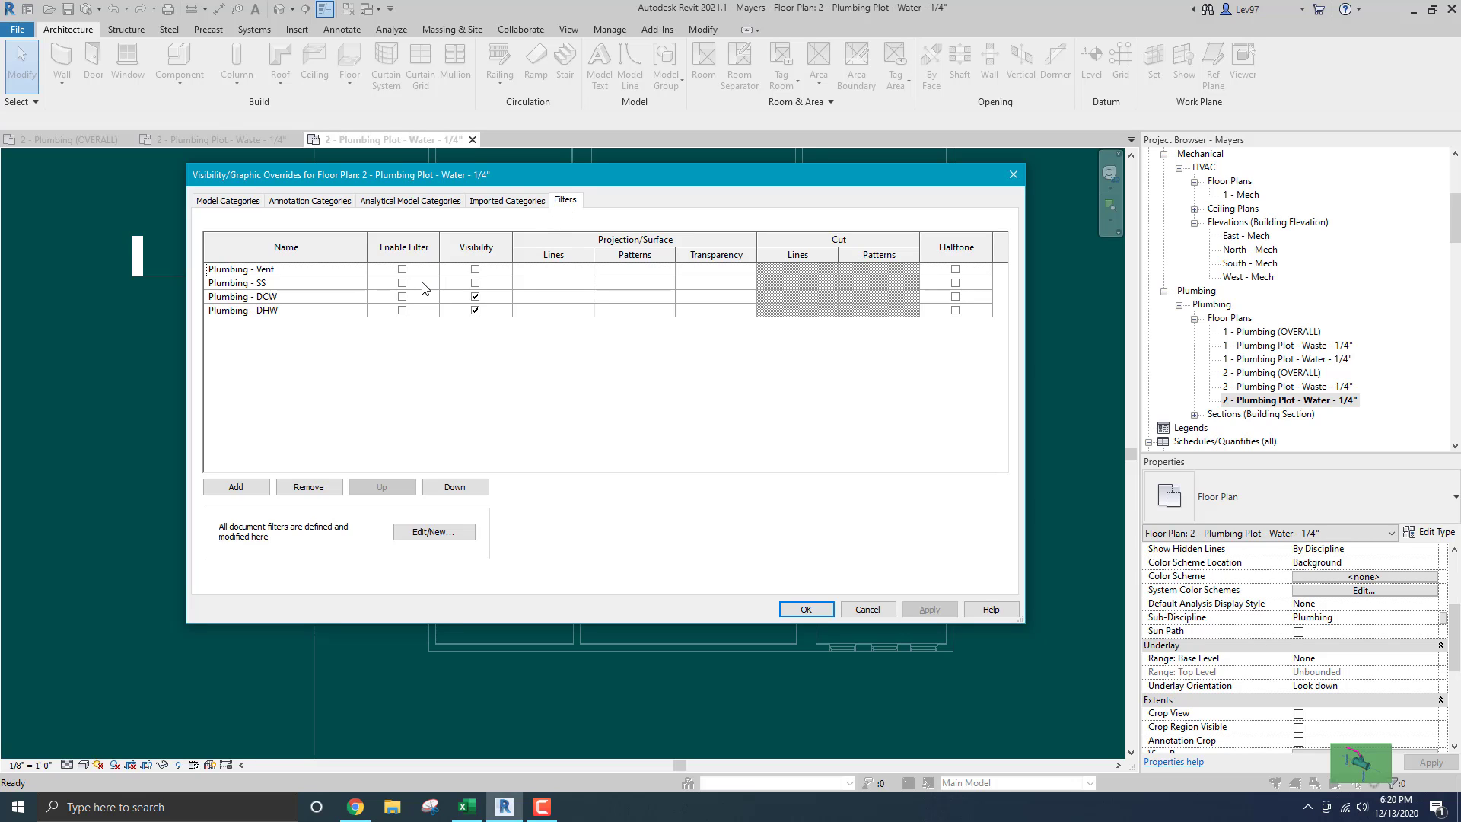
left_click(262, 271)
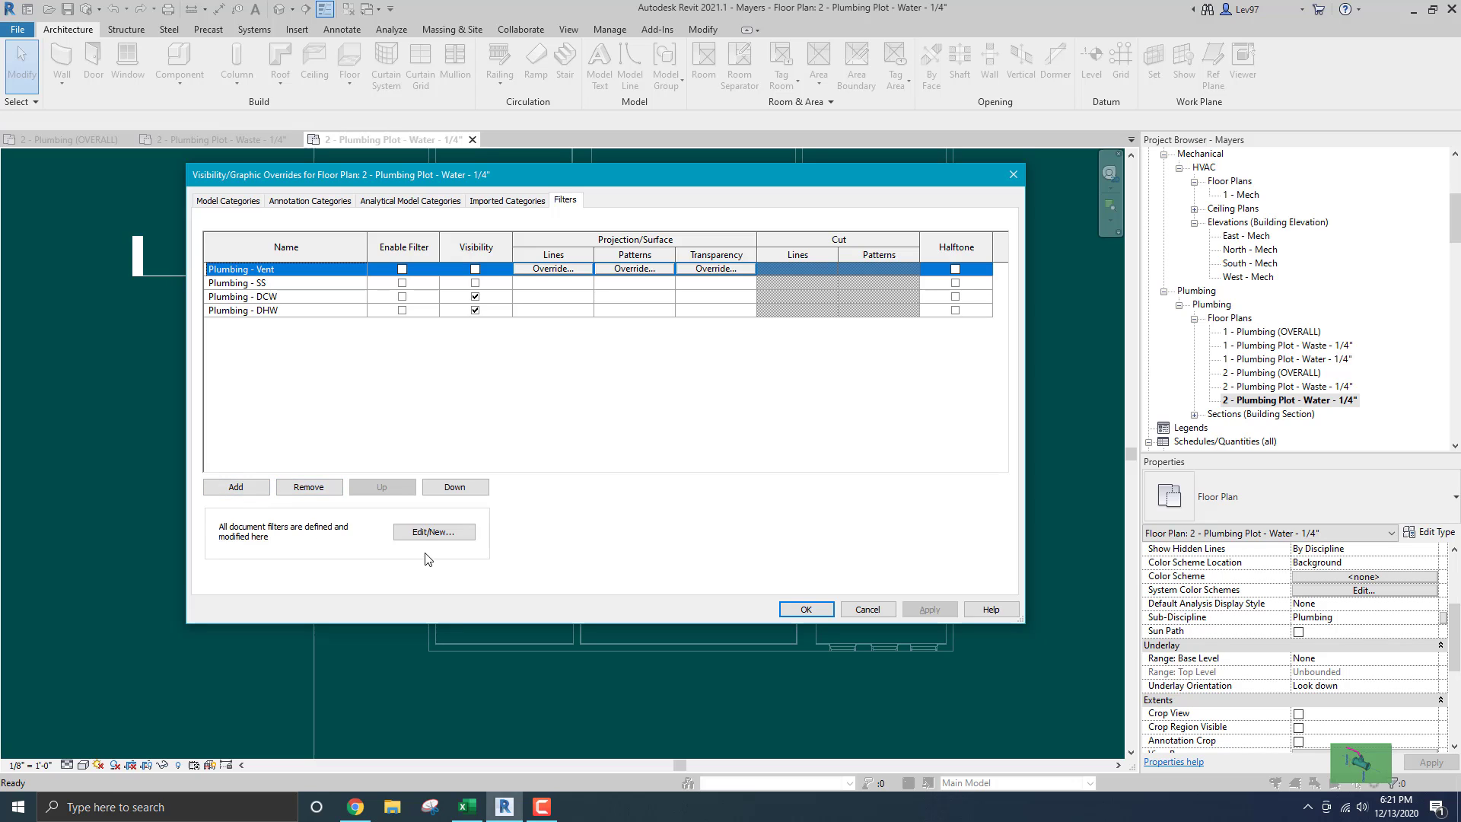
left_click(427, 532)
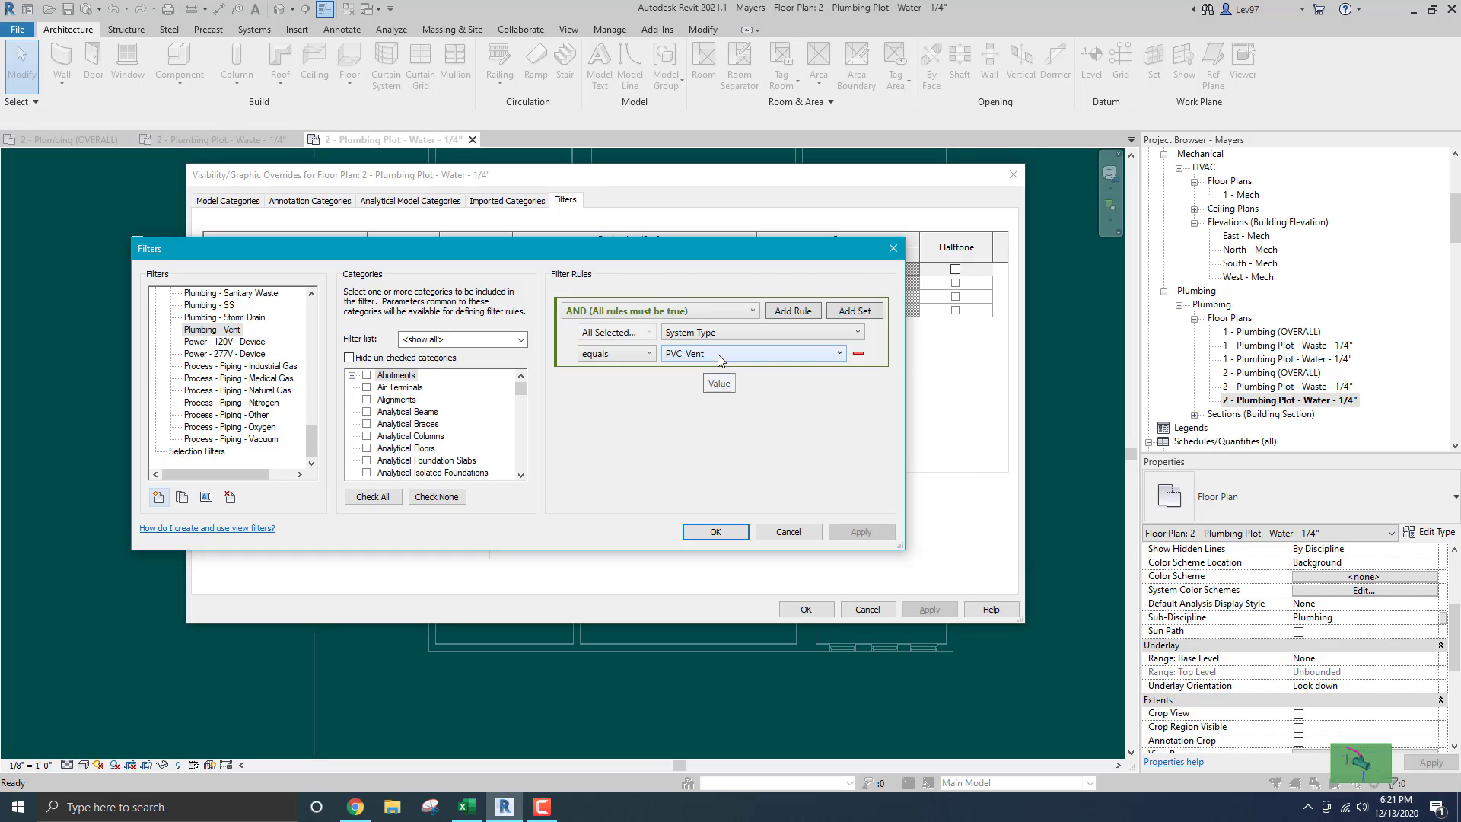
left_click(200, 306)
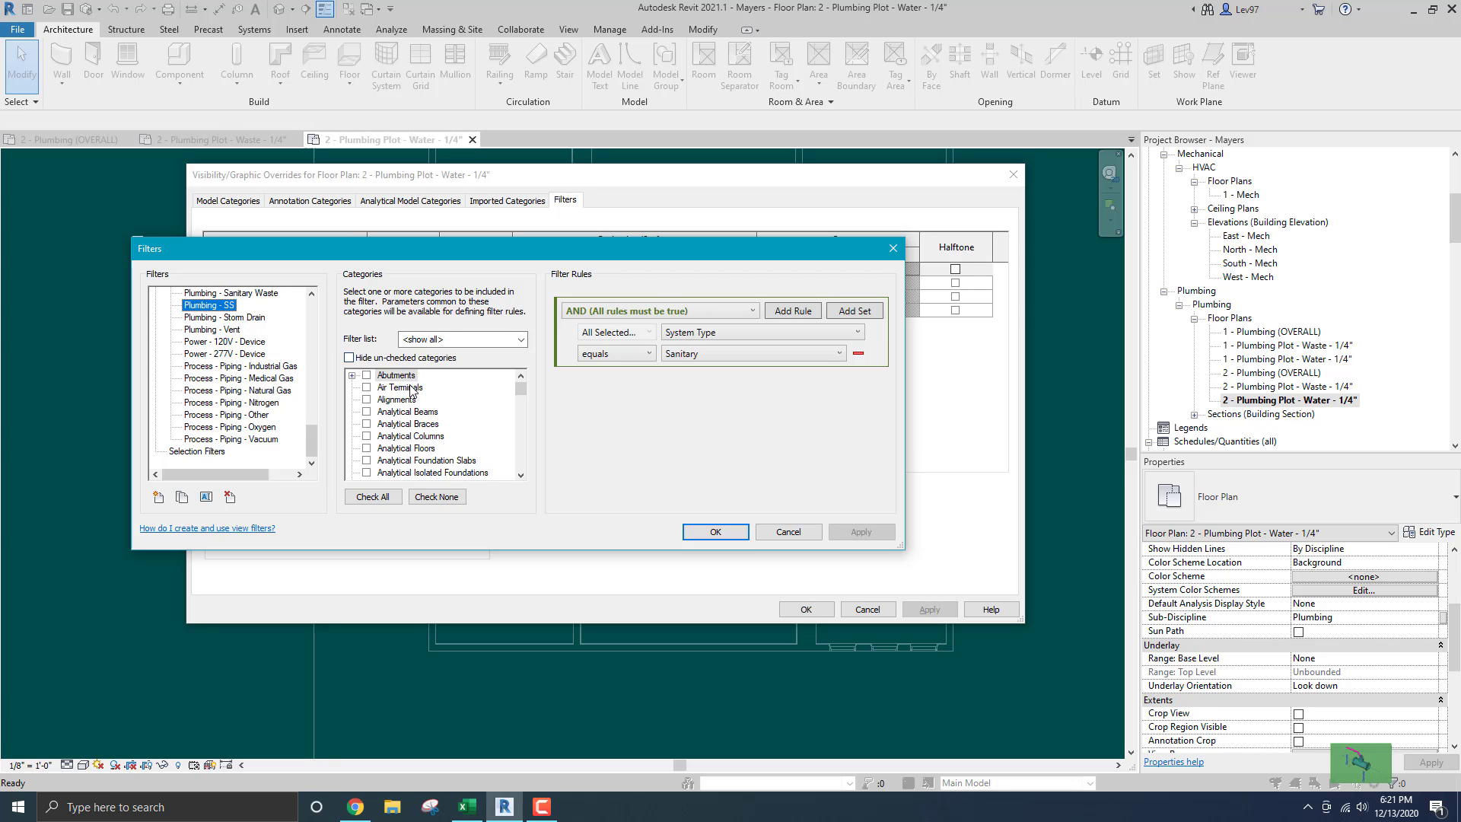
left_click(715, 532)
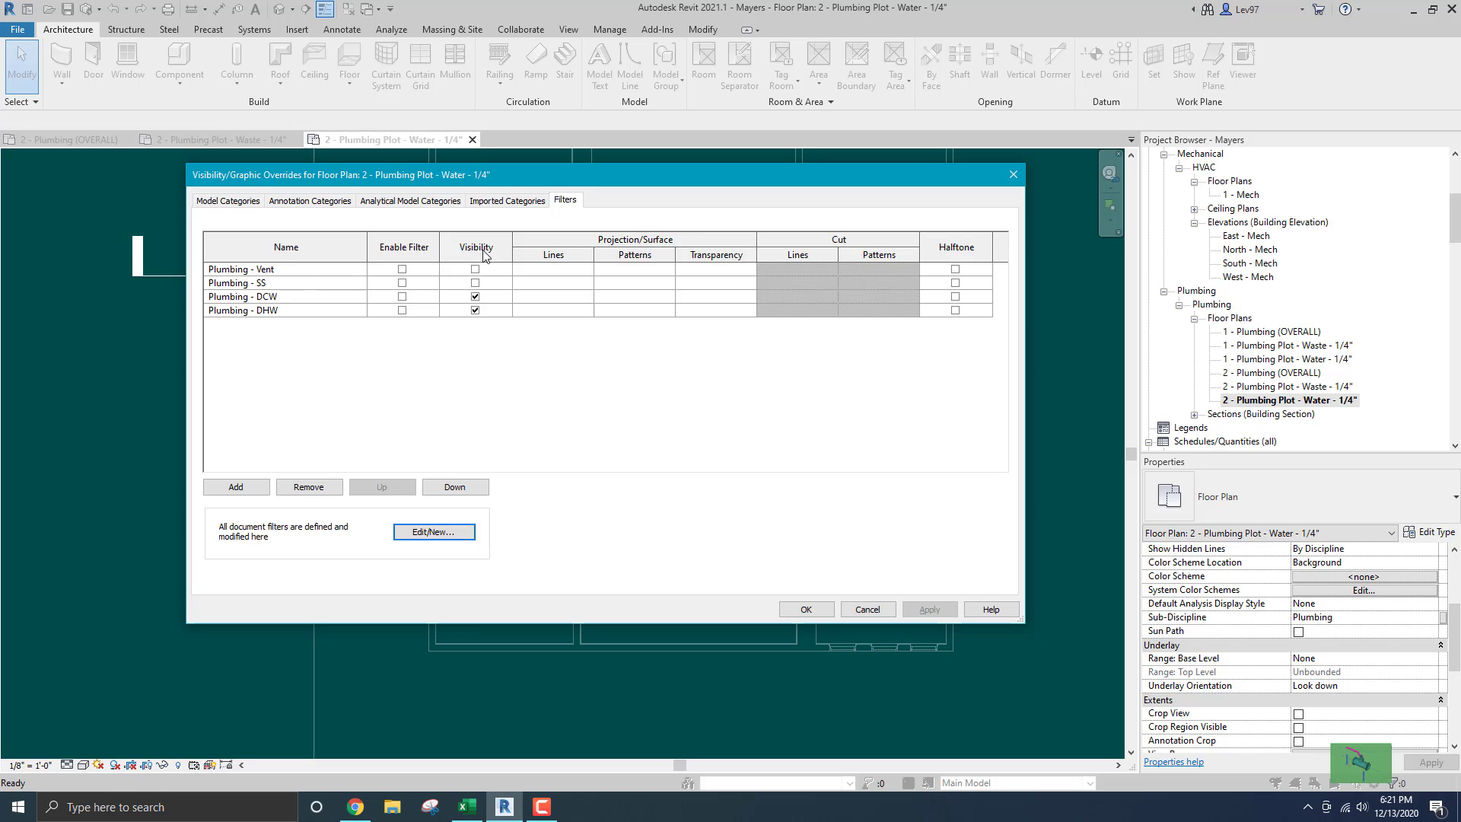
Enable the Plumbing - Vent and Plumbing - SS filters with their visibility off, and accept the overrides in the water plot plan.
left_click(403, 270)
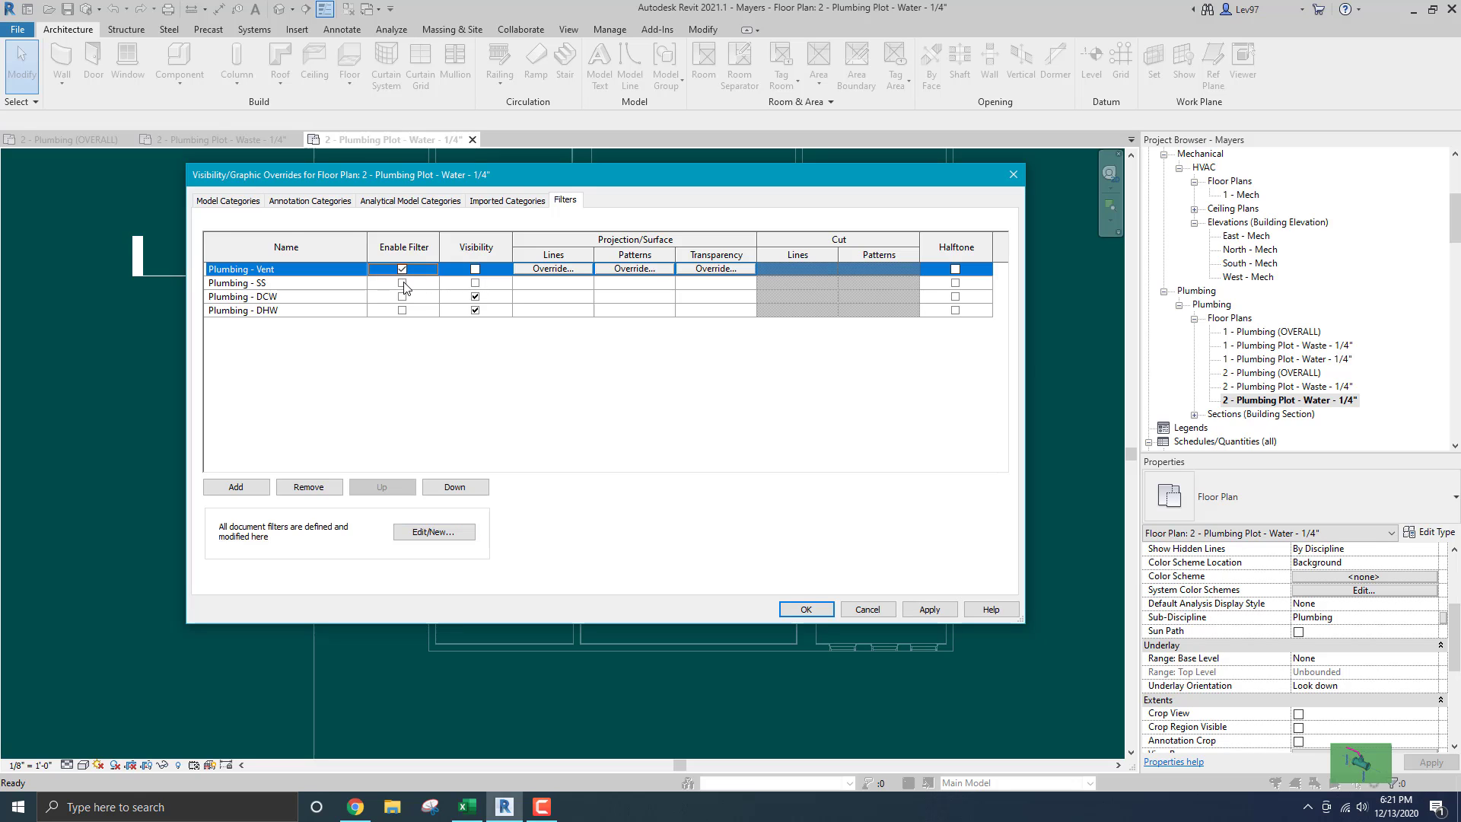
left_click(403, 283)
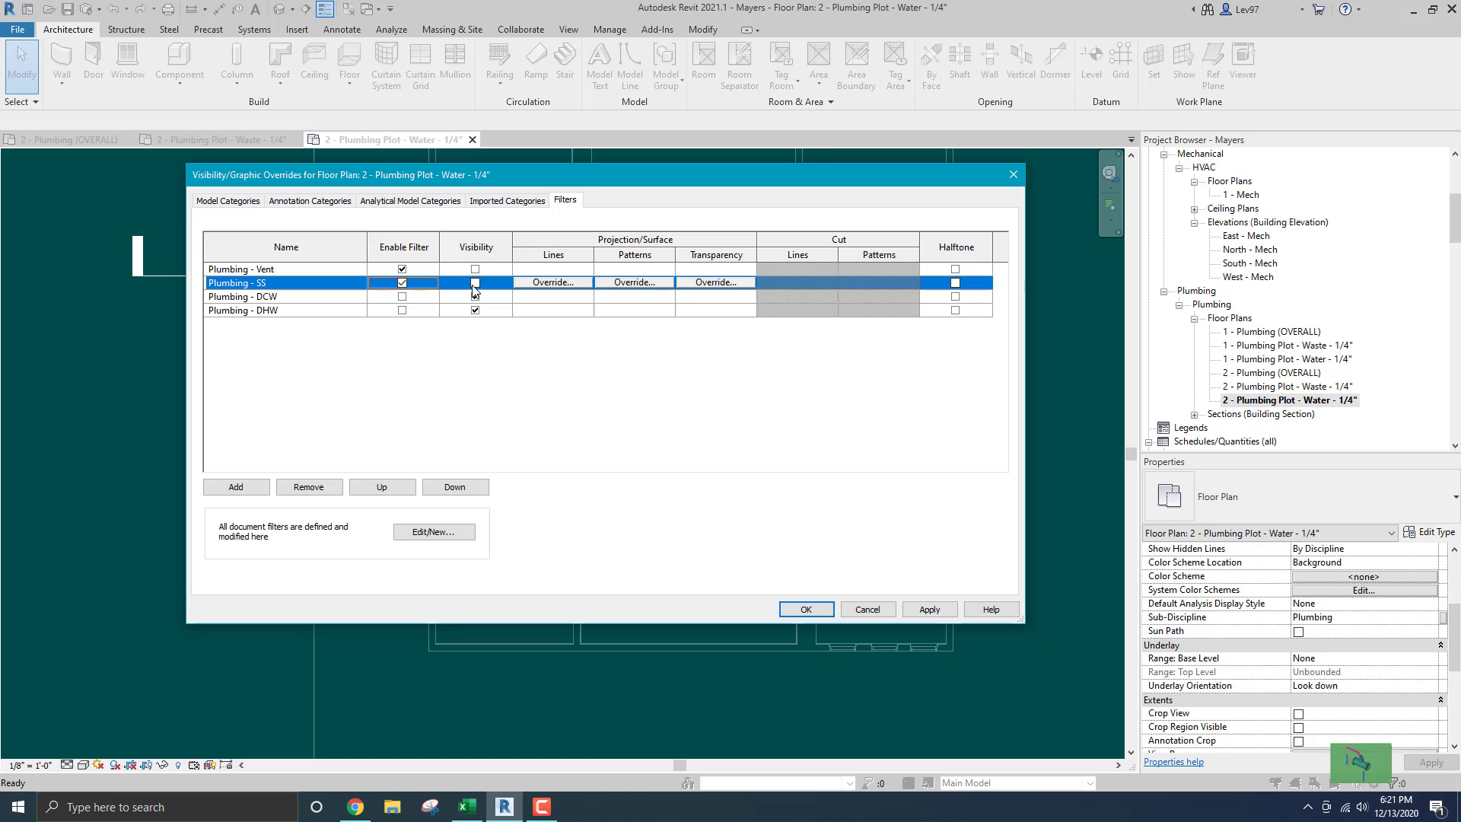
left_click(809, 609)
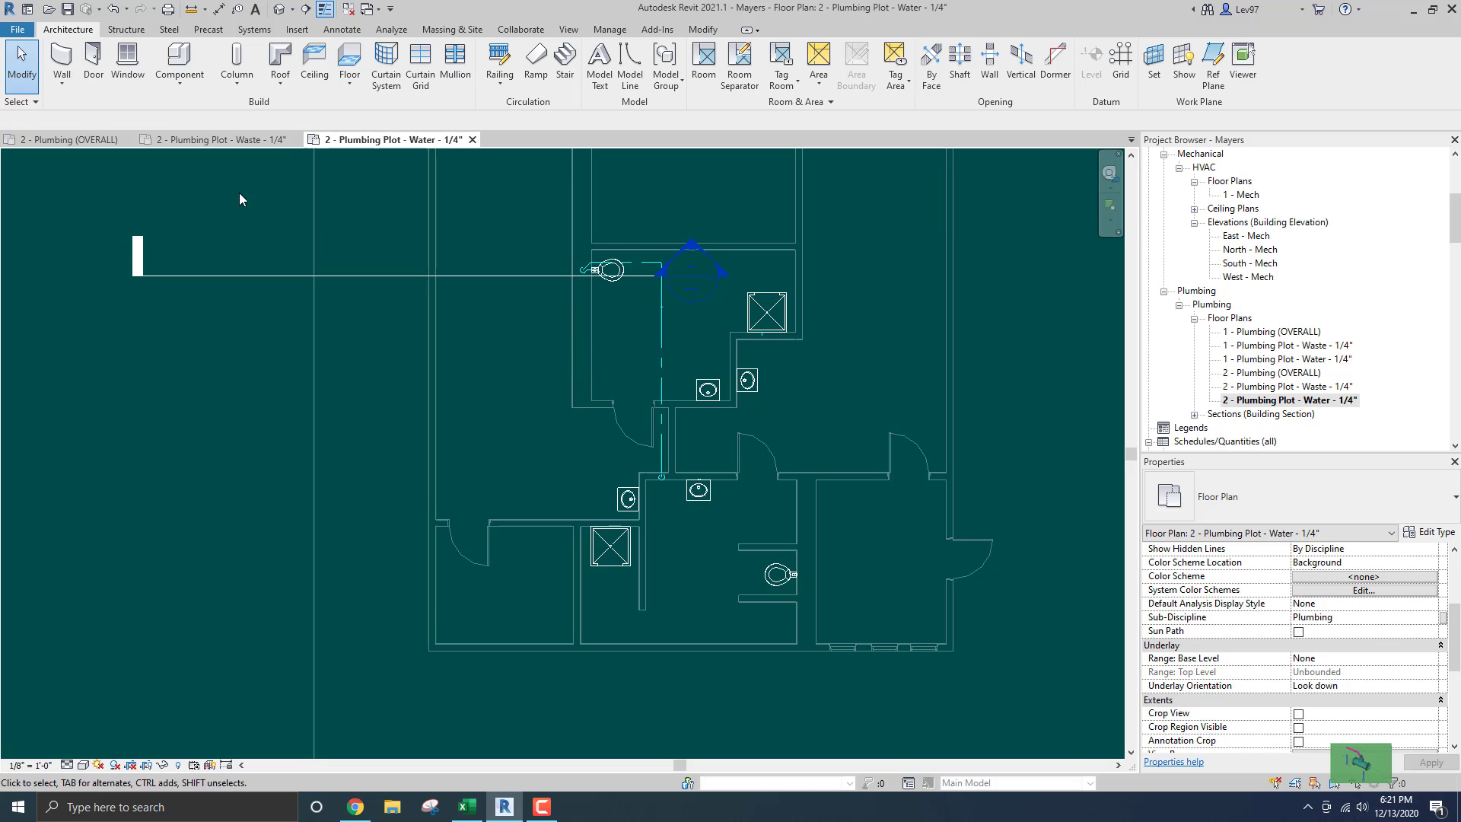
Add the Plumbing - DCW and Plumbing - DHW filters to the level 2 waste plot plan's view overrides.
left_click(217, 141)
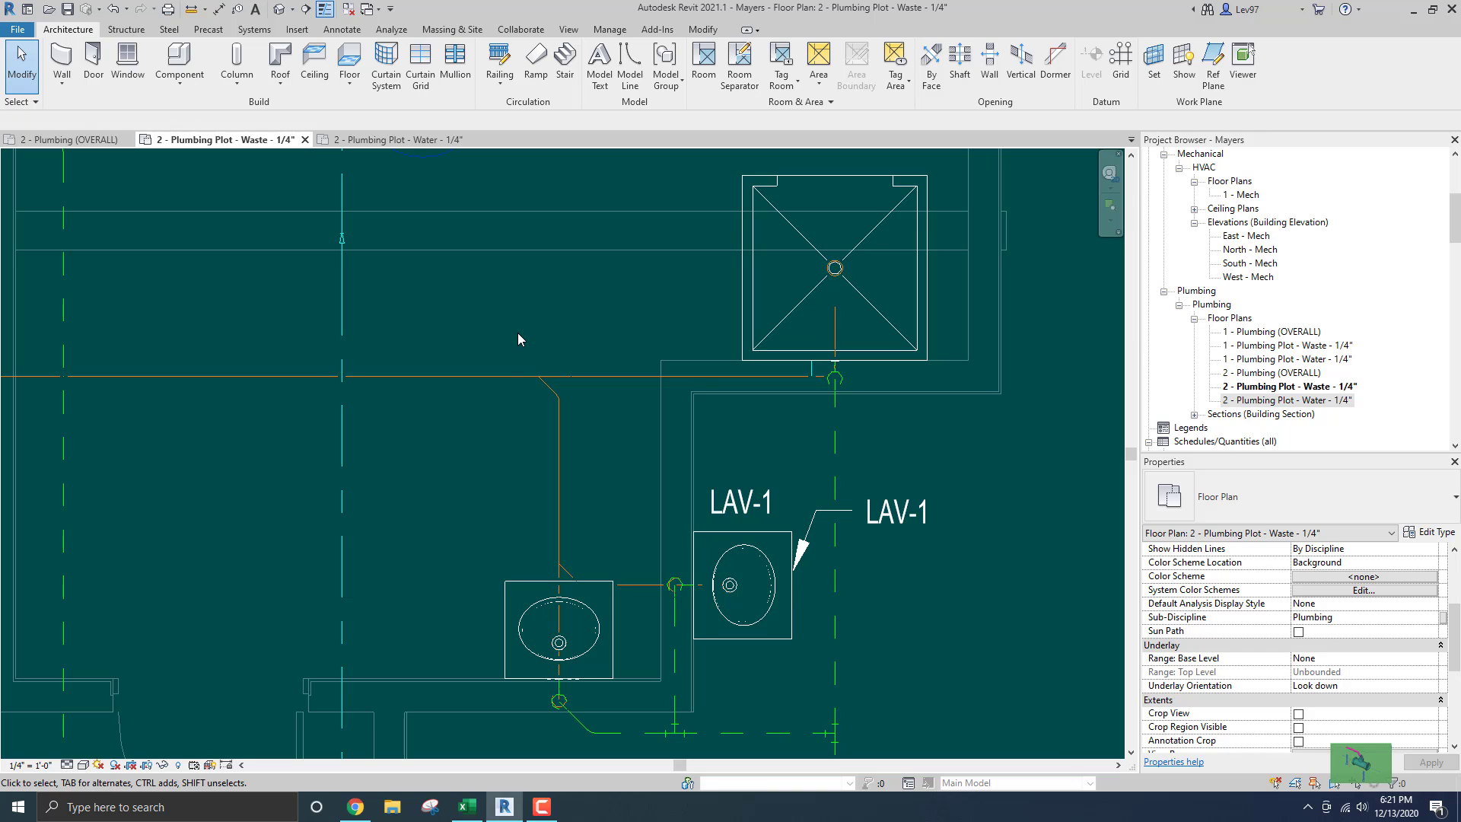
key("v")
key("v")
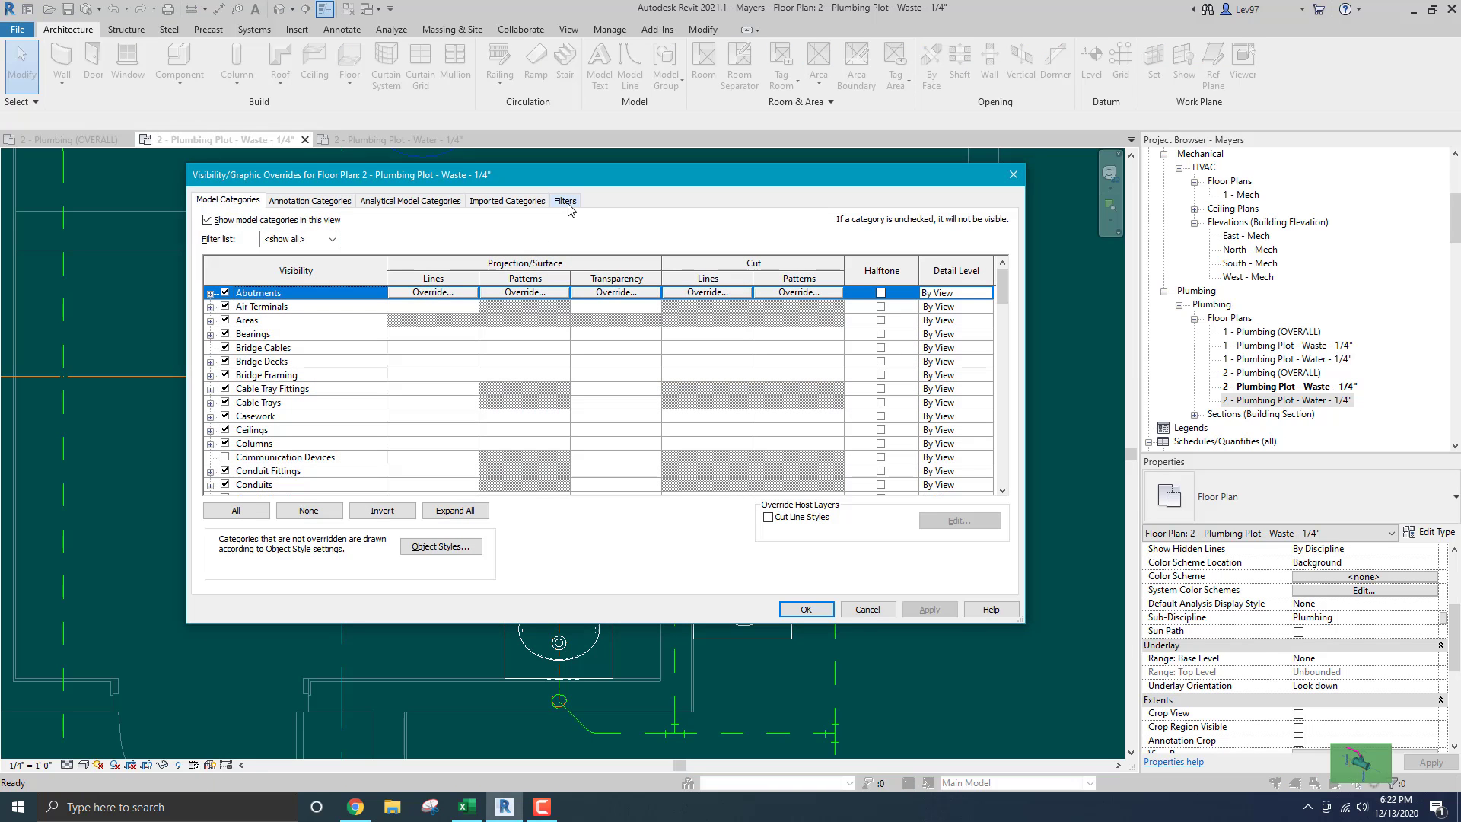
left_click(566, 202)
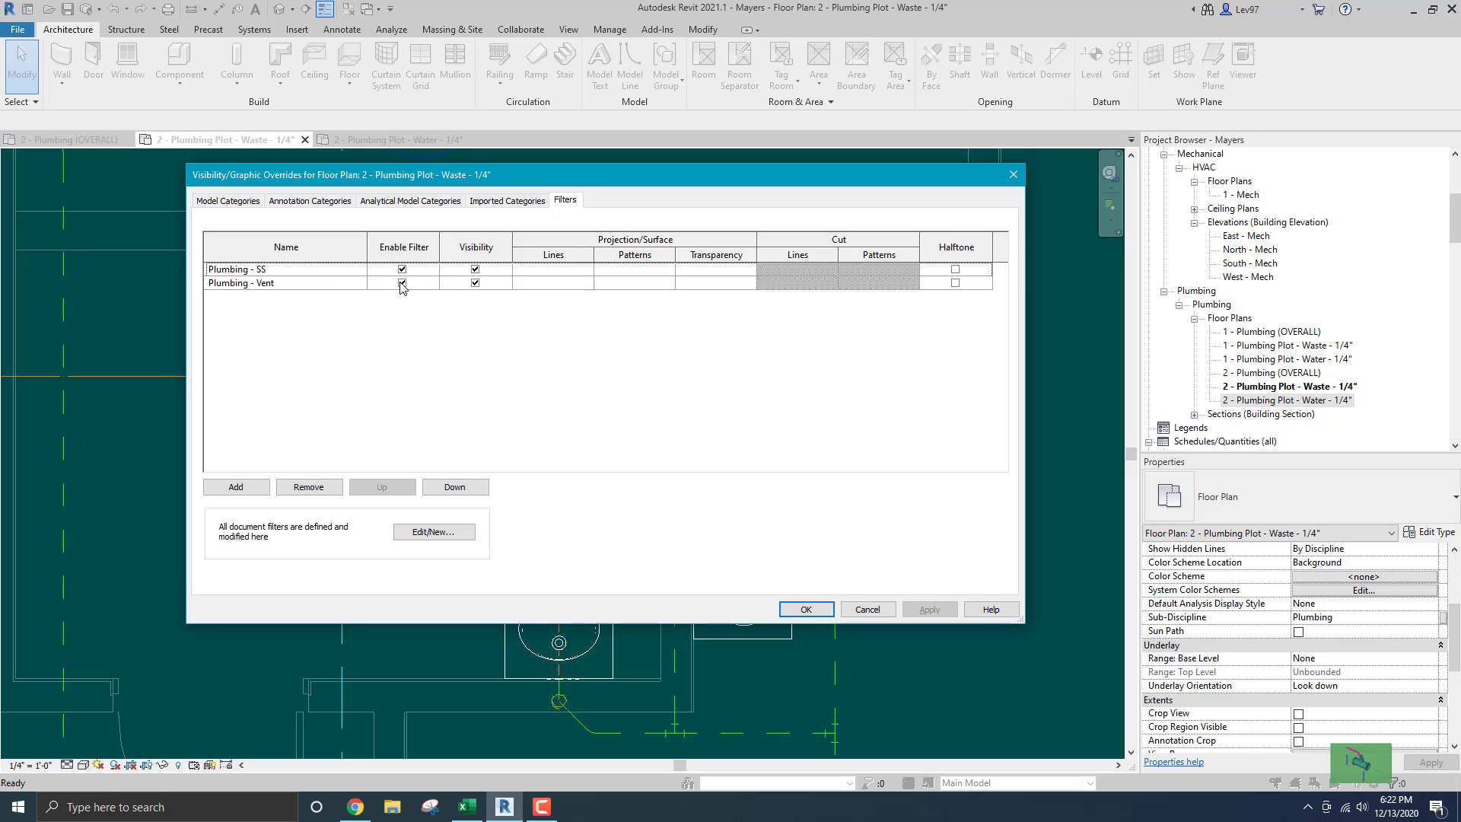
left_click(237, 488)
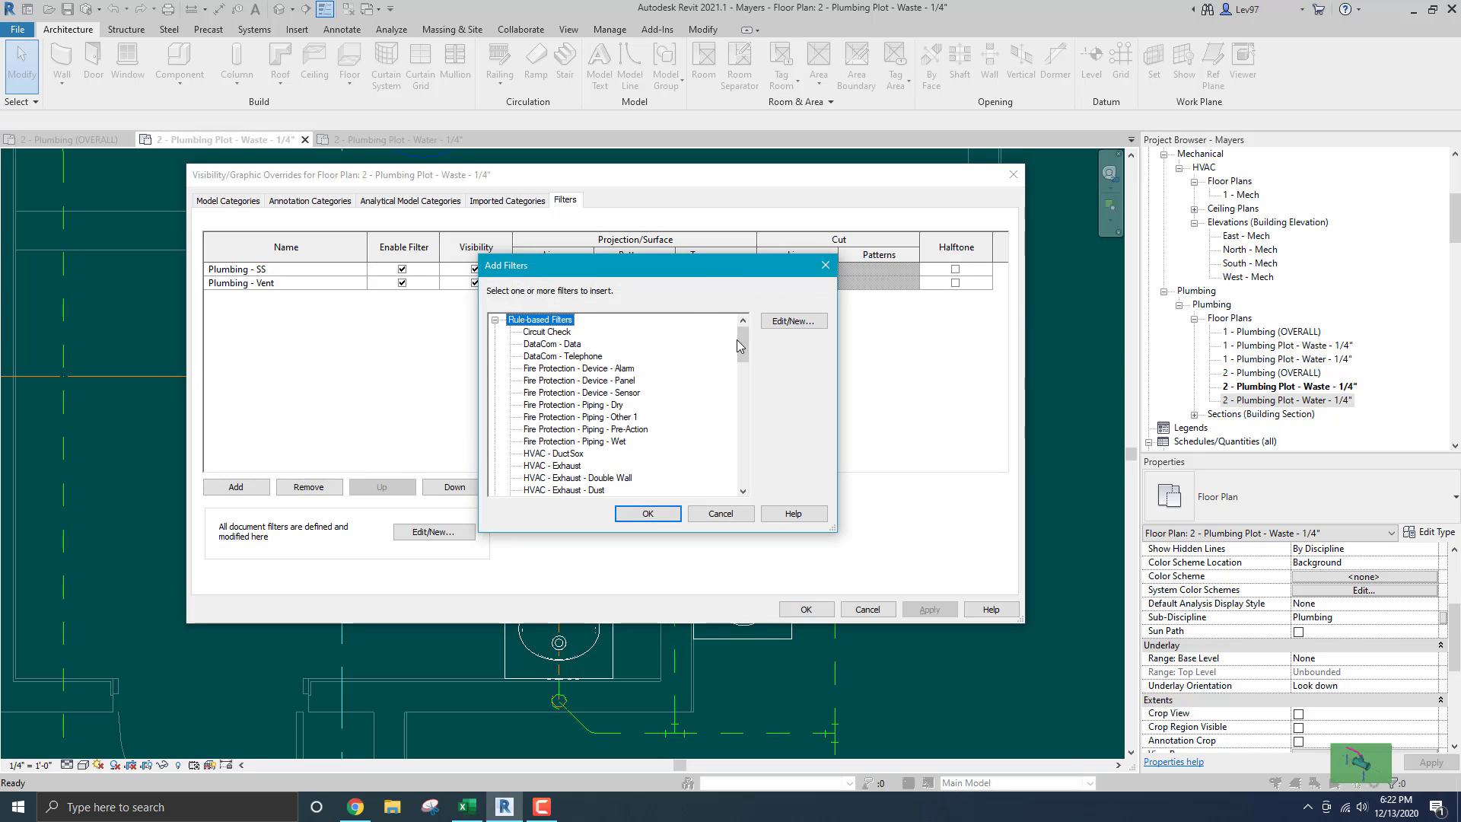
left_click_drag(741, 346, 743, 450)
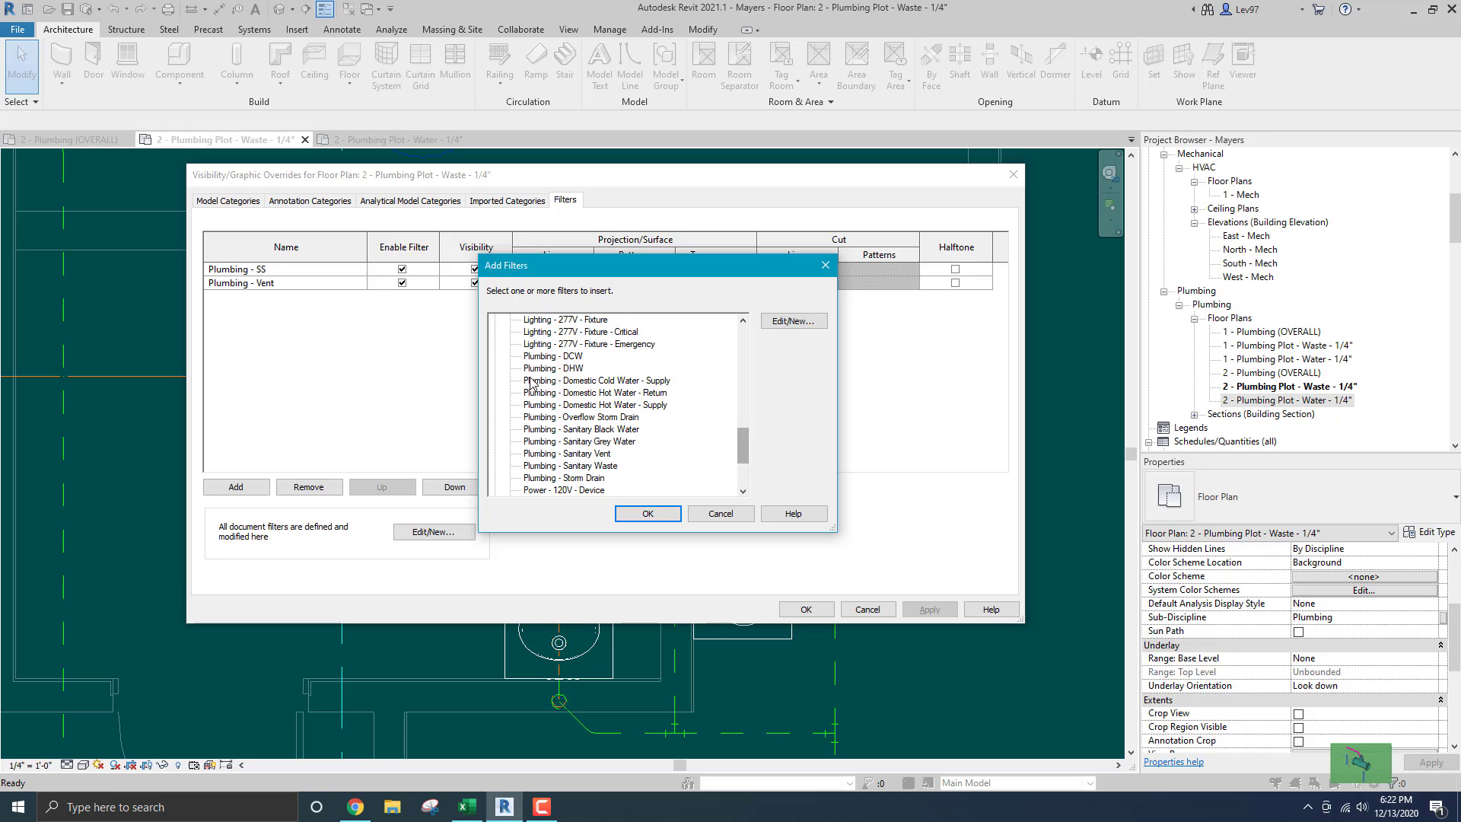
left_click(539, 356)
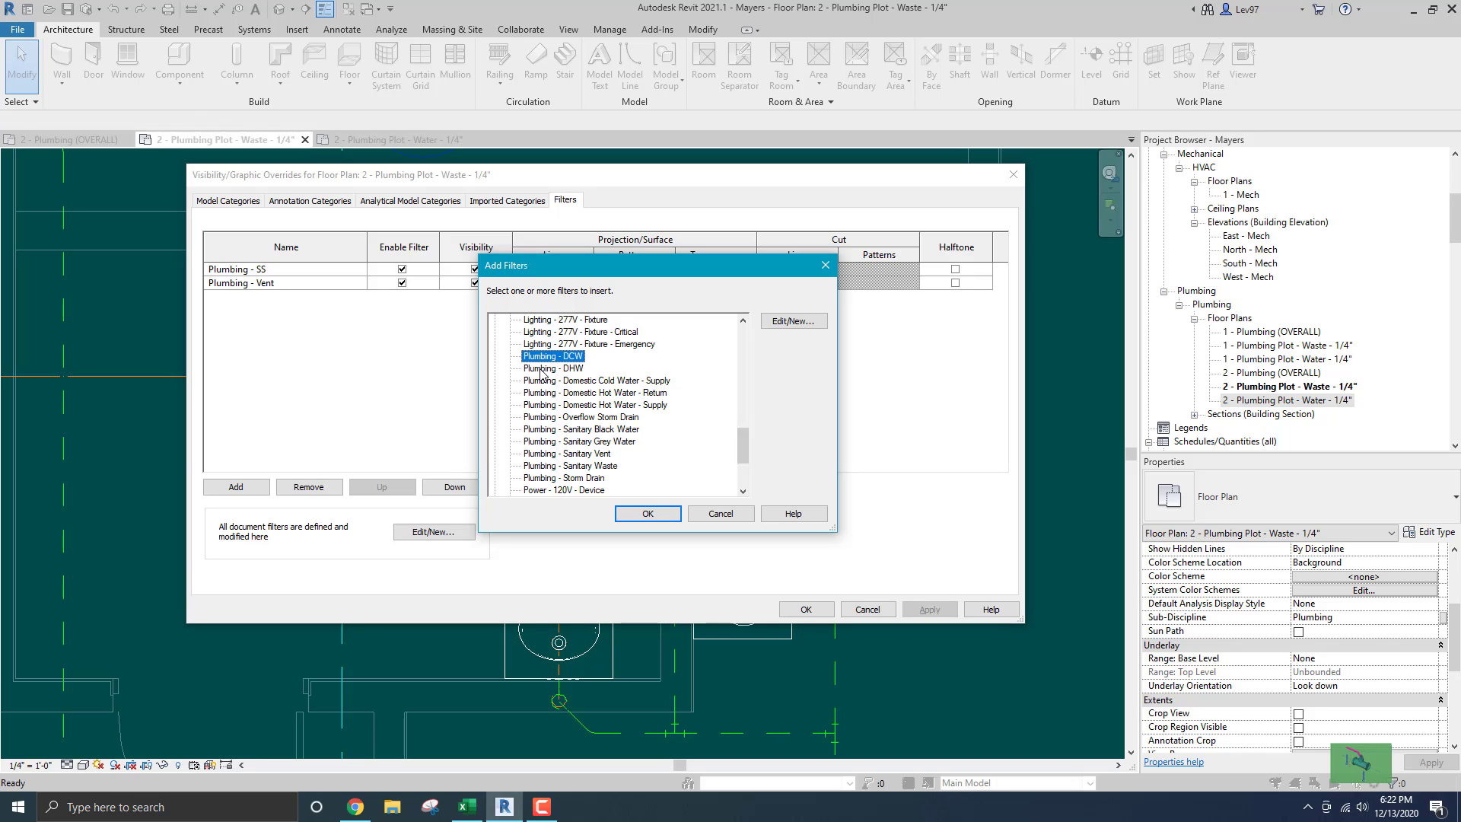
left_click(541, 368, "ctrl")
left_click(648, 514)
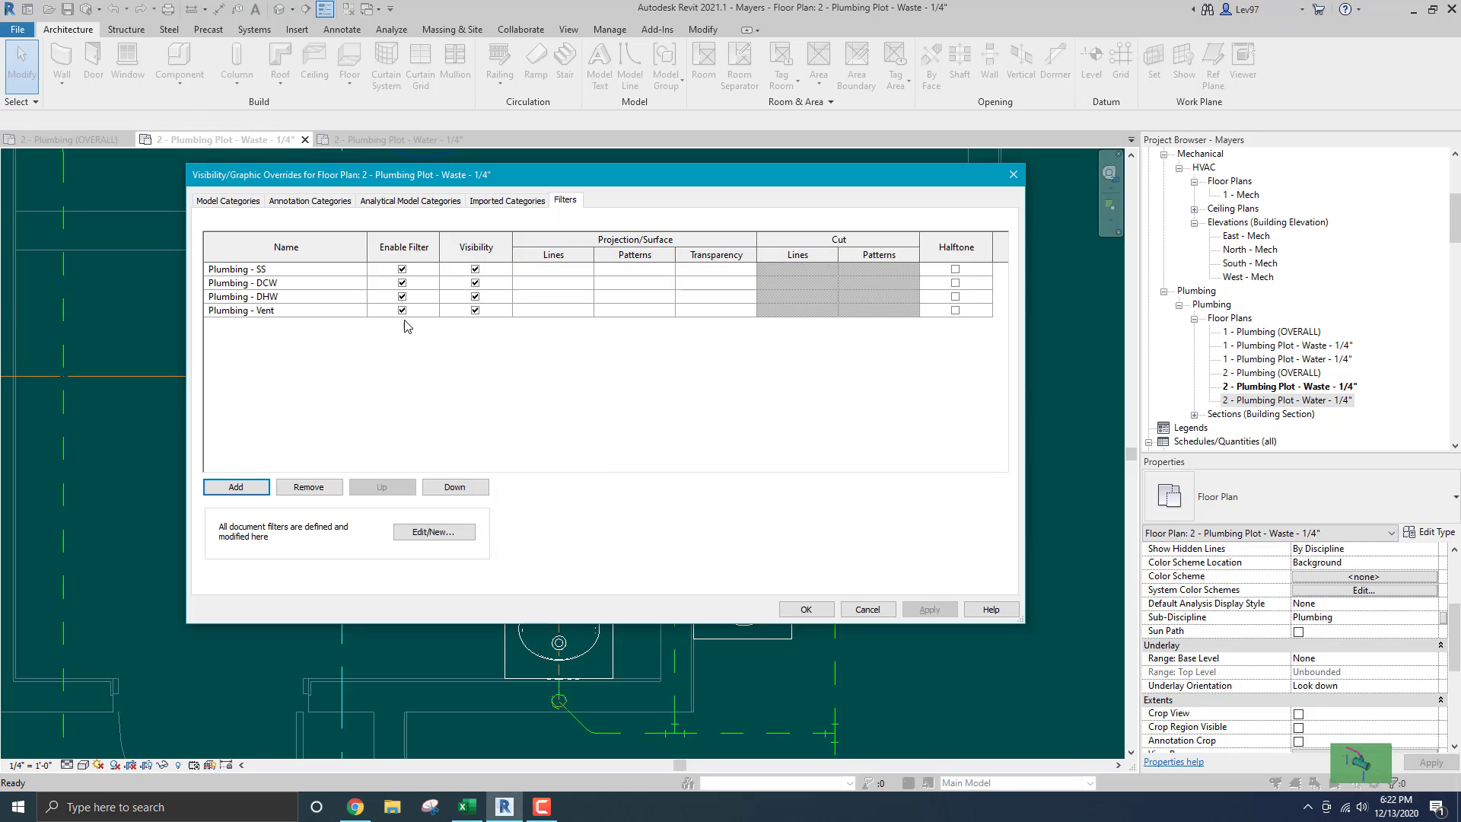
Turn off the visibility of the Plumbing - DHW and Plumbing - Vent filters in the waste plot plan and accept the overrides.
left_click(476, 297)
left_click(476, 310)
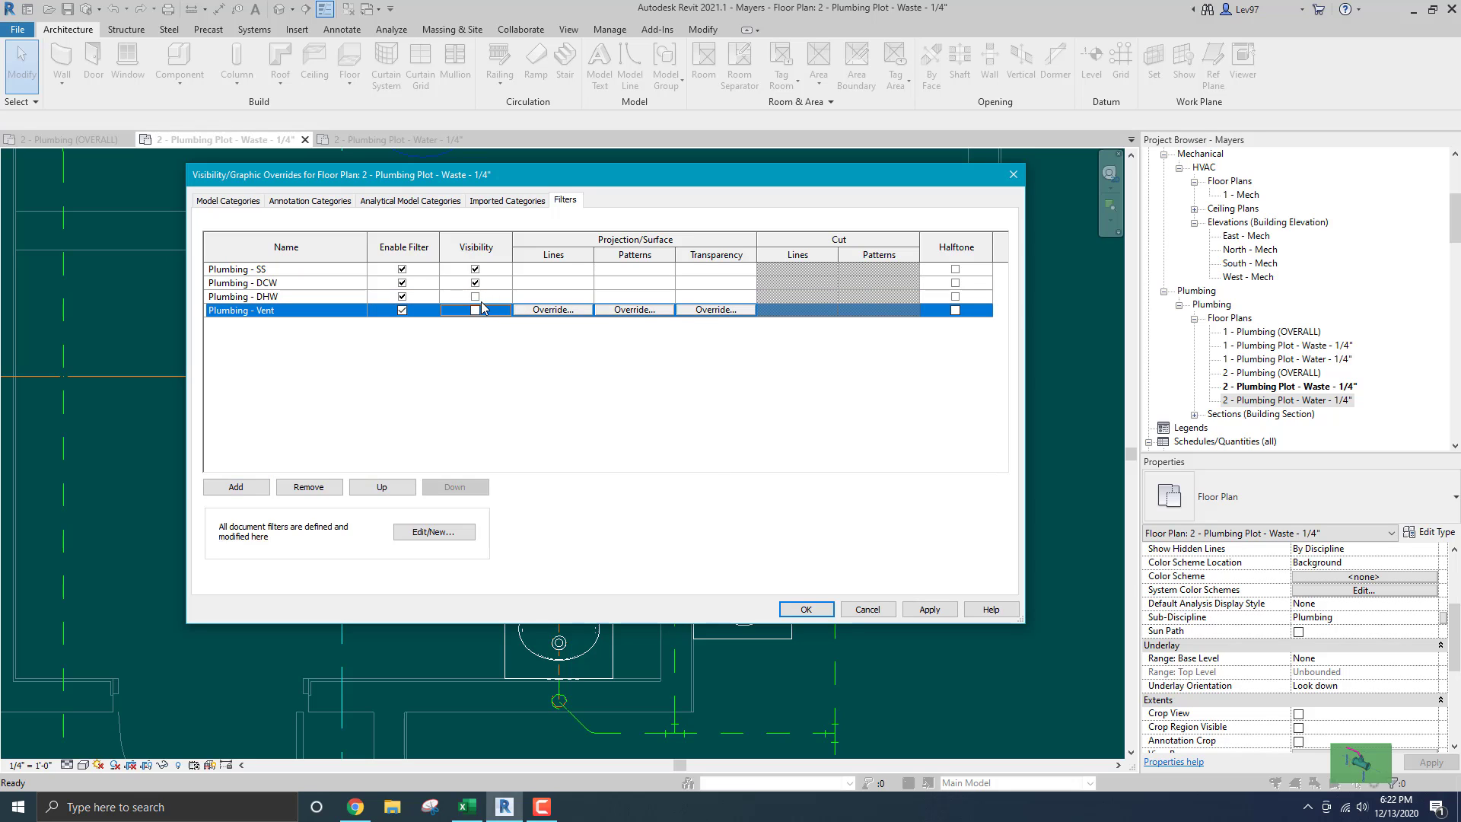
left_click(806, 609)
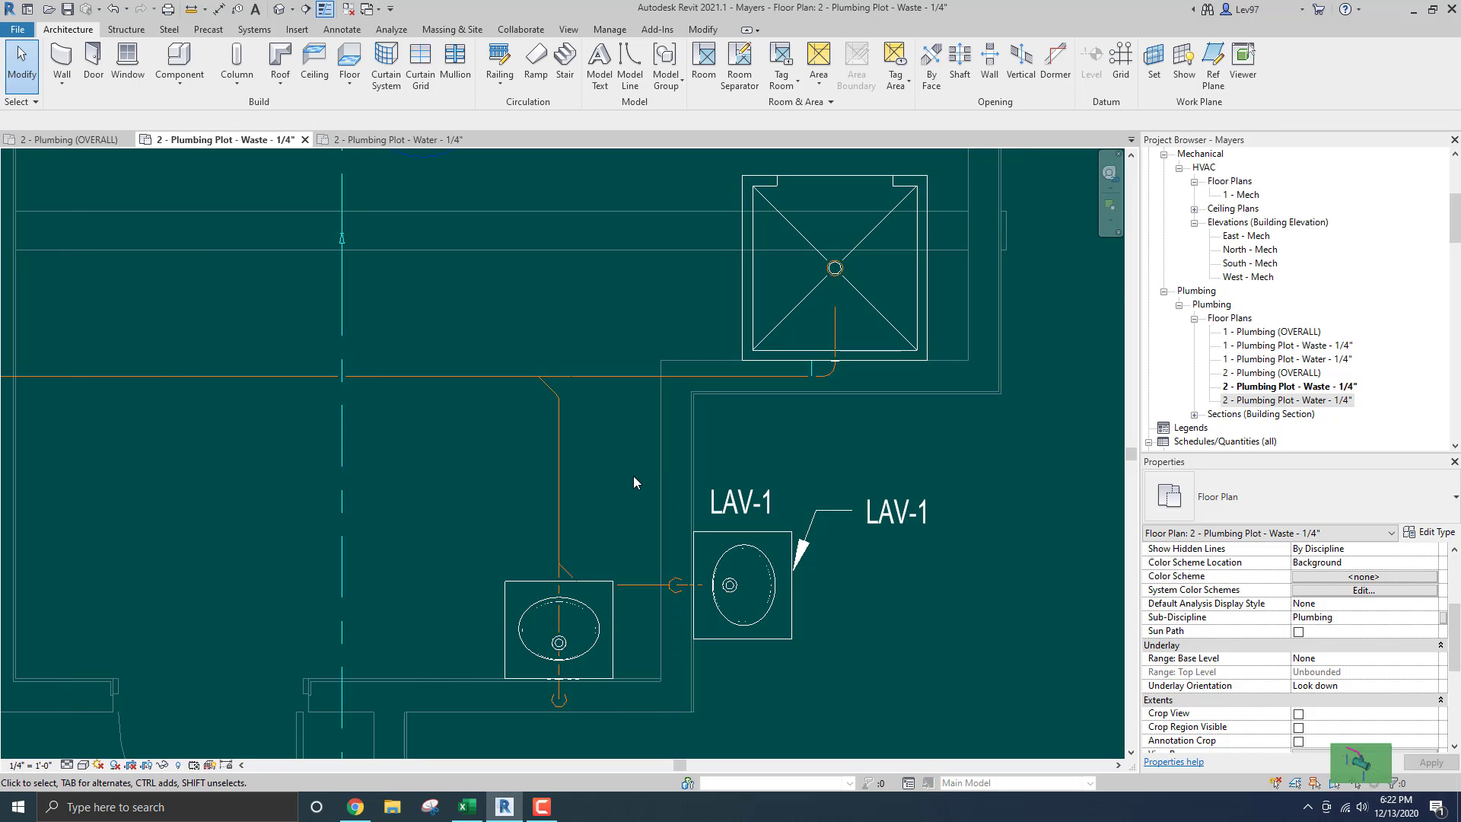
Disable the Plumbing - DHW and Plumbing - Vent filters in the waste plot plan and accept the overrides.
key("v")
key("g")
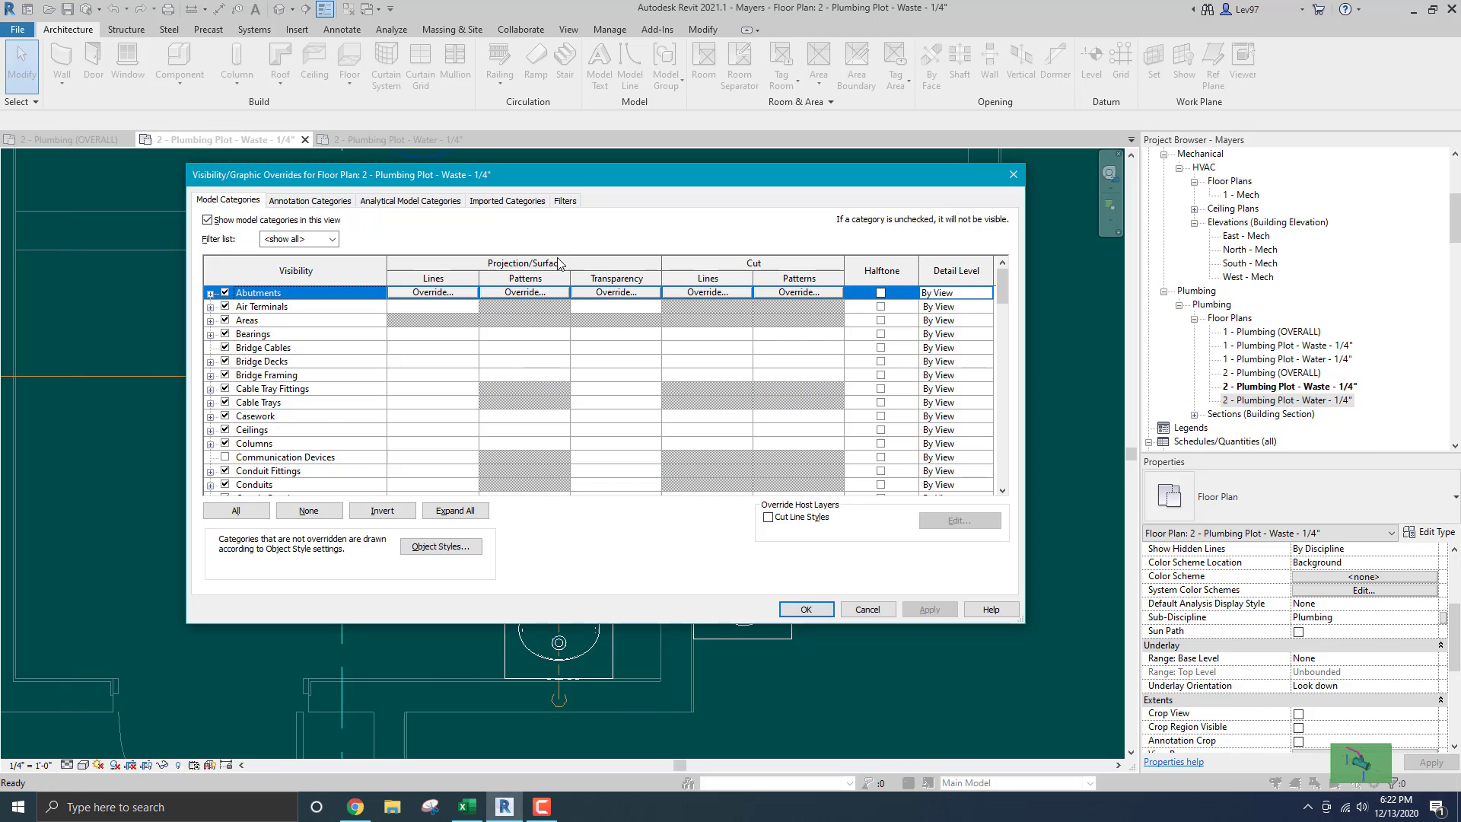
left_click(567, 201)
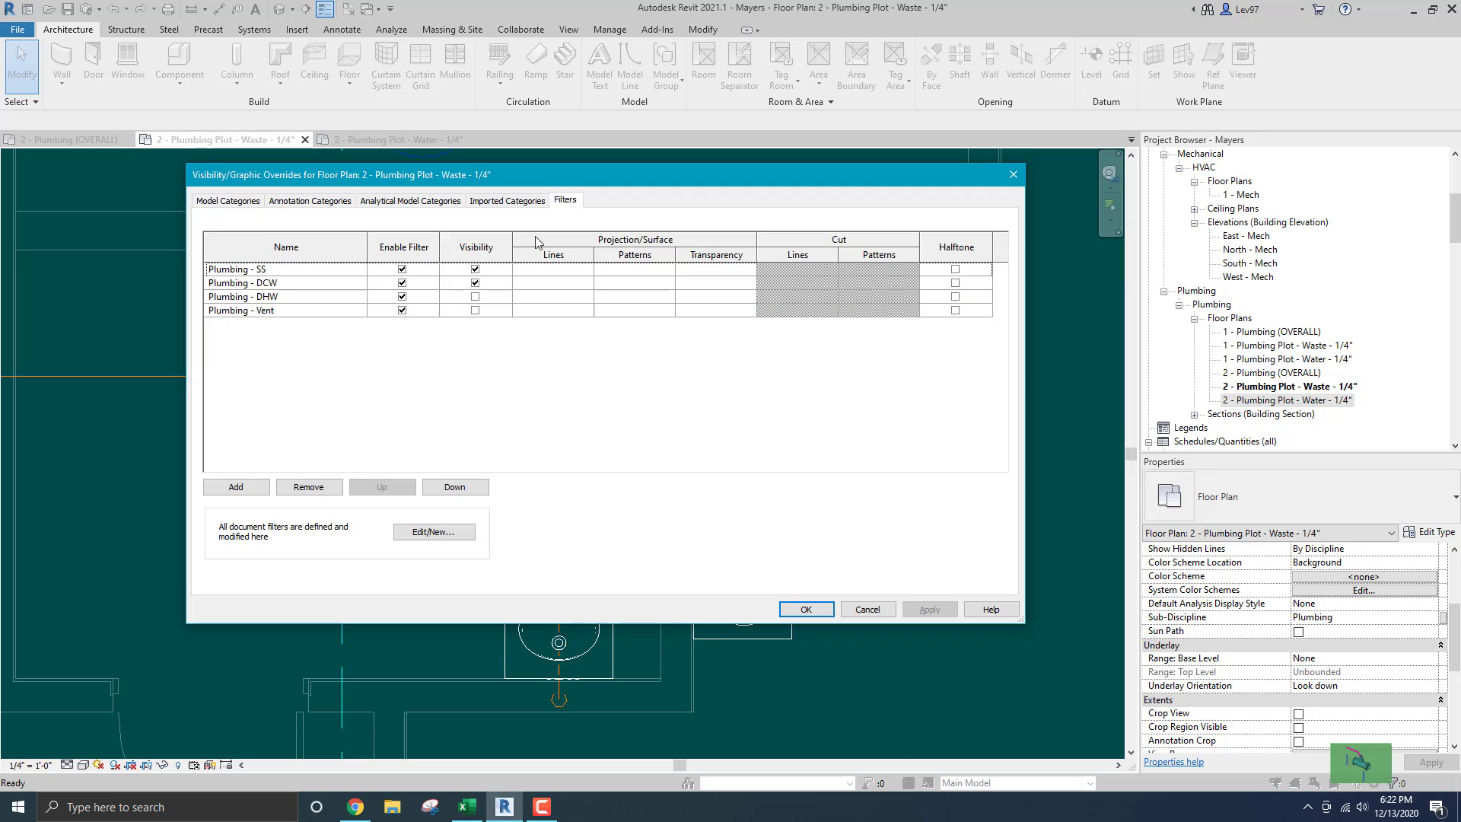
left_click(403, 297)
left_click(402, 311)
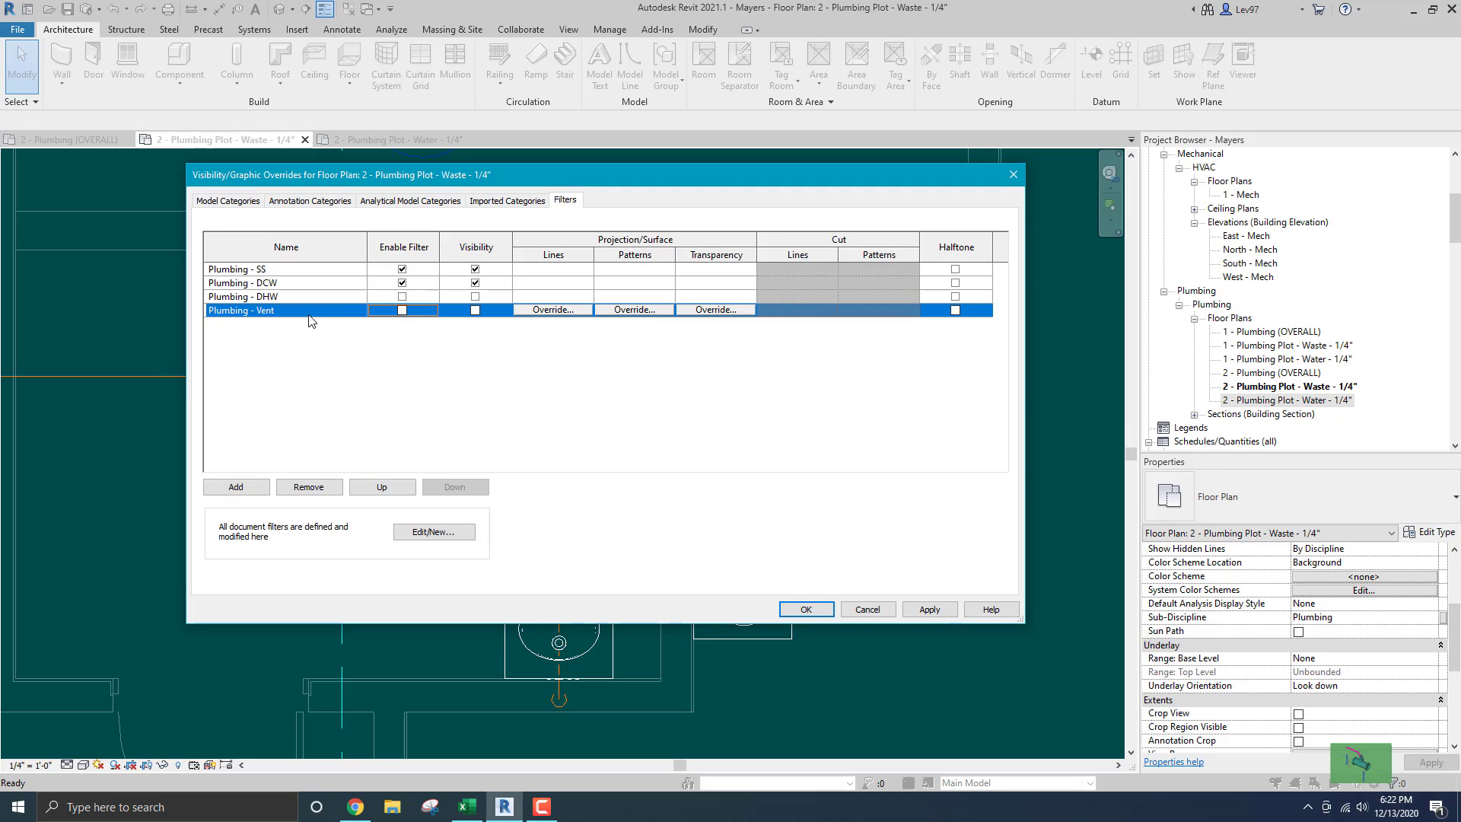
left_click(799, 611)
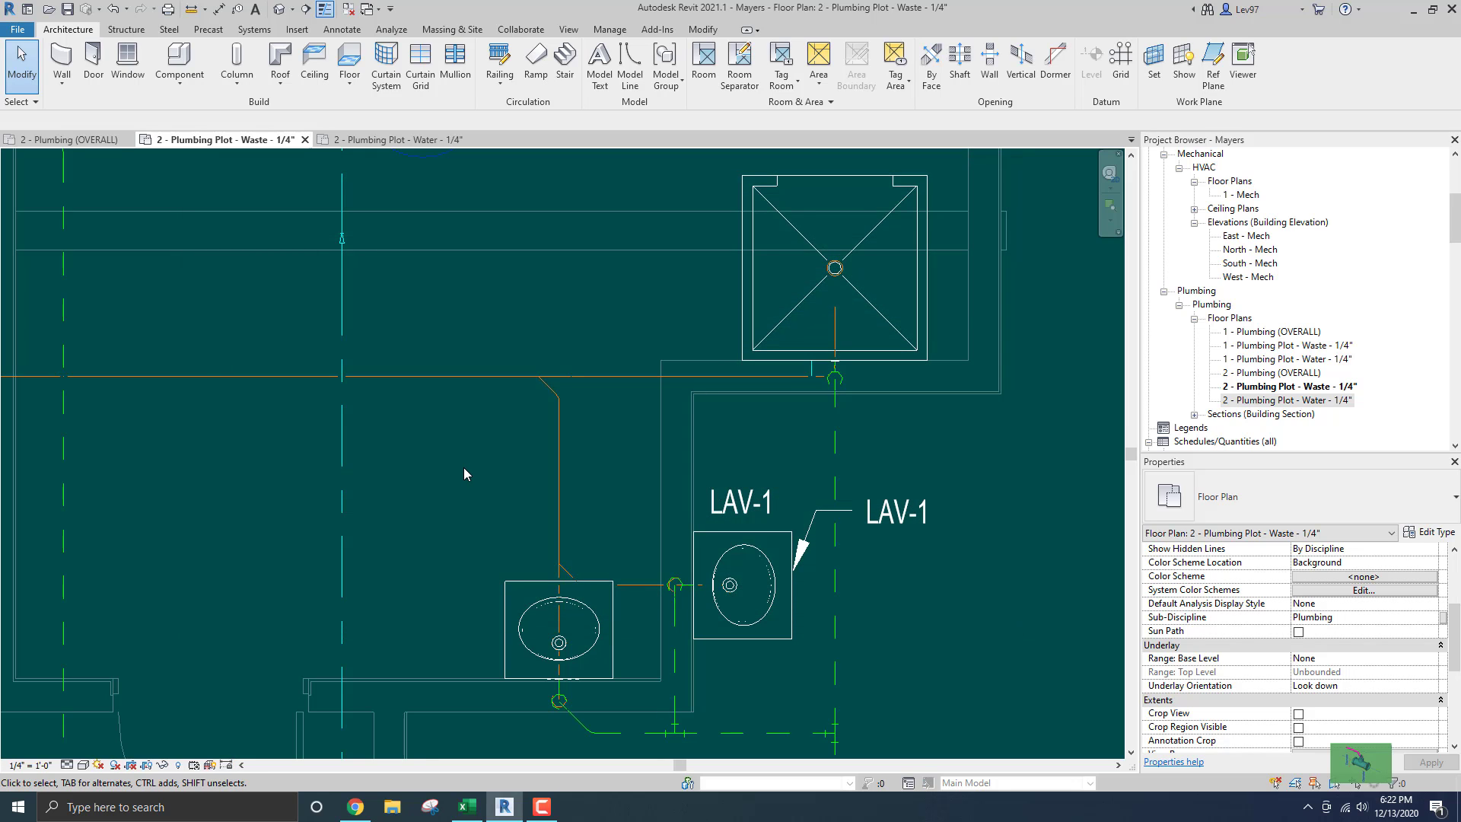
scroll(463, 470, "down", 6)
middle_click_drag(452, 496, 497, 446)
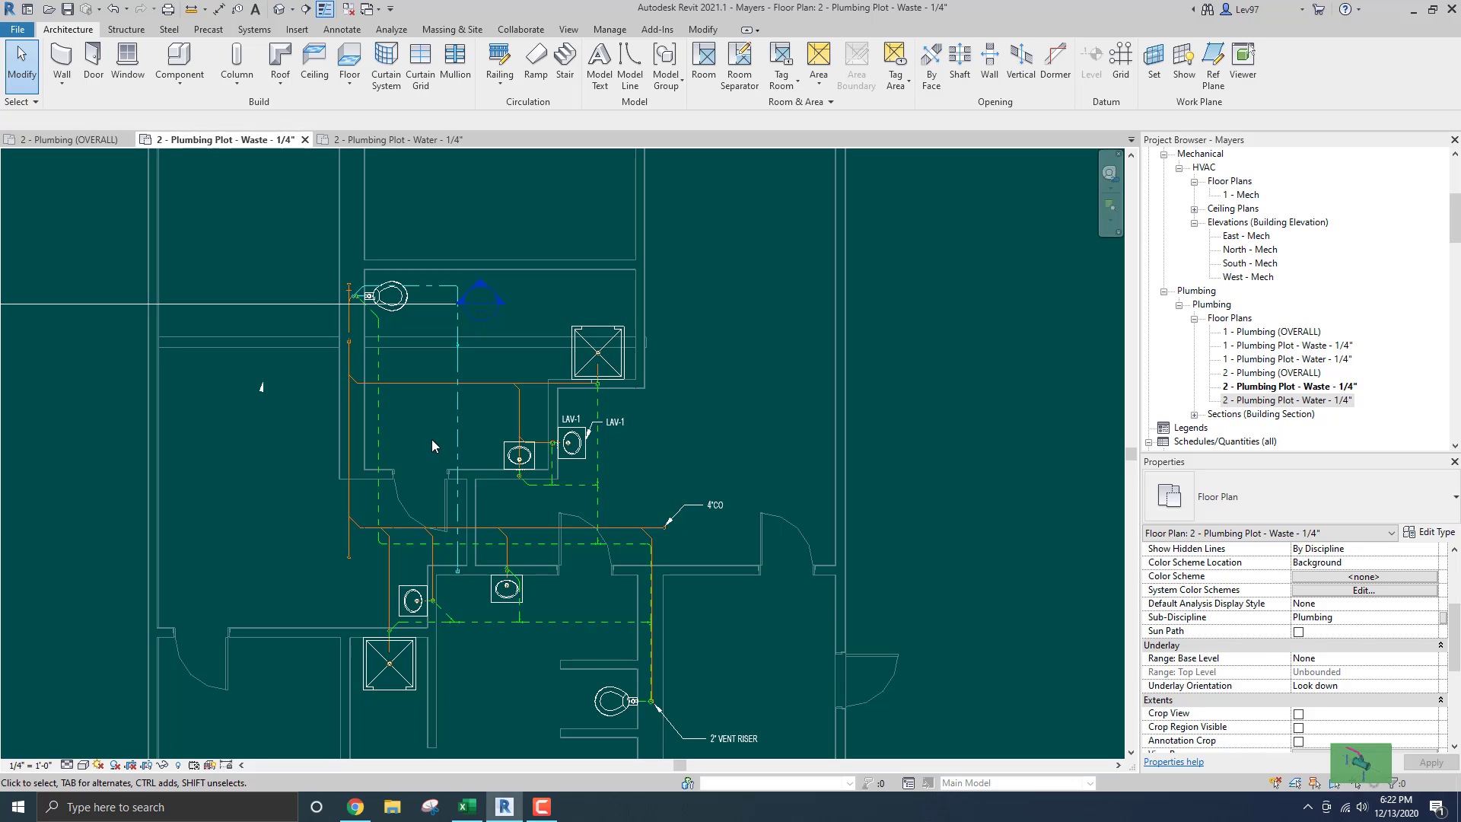
Check which filters are enabled and visible in the level 2 water plot plan, leaving its overrides without changes.
left_click(376, 141)
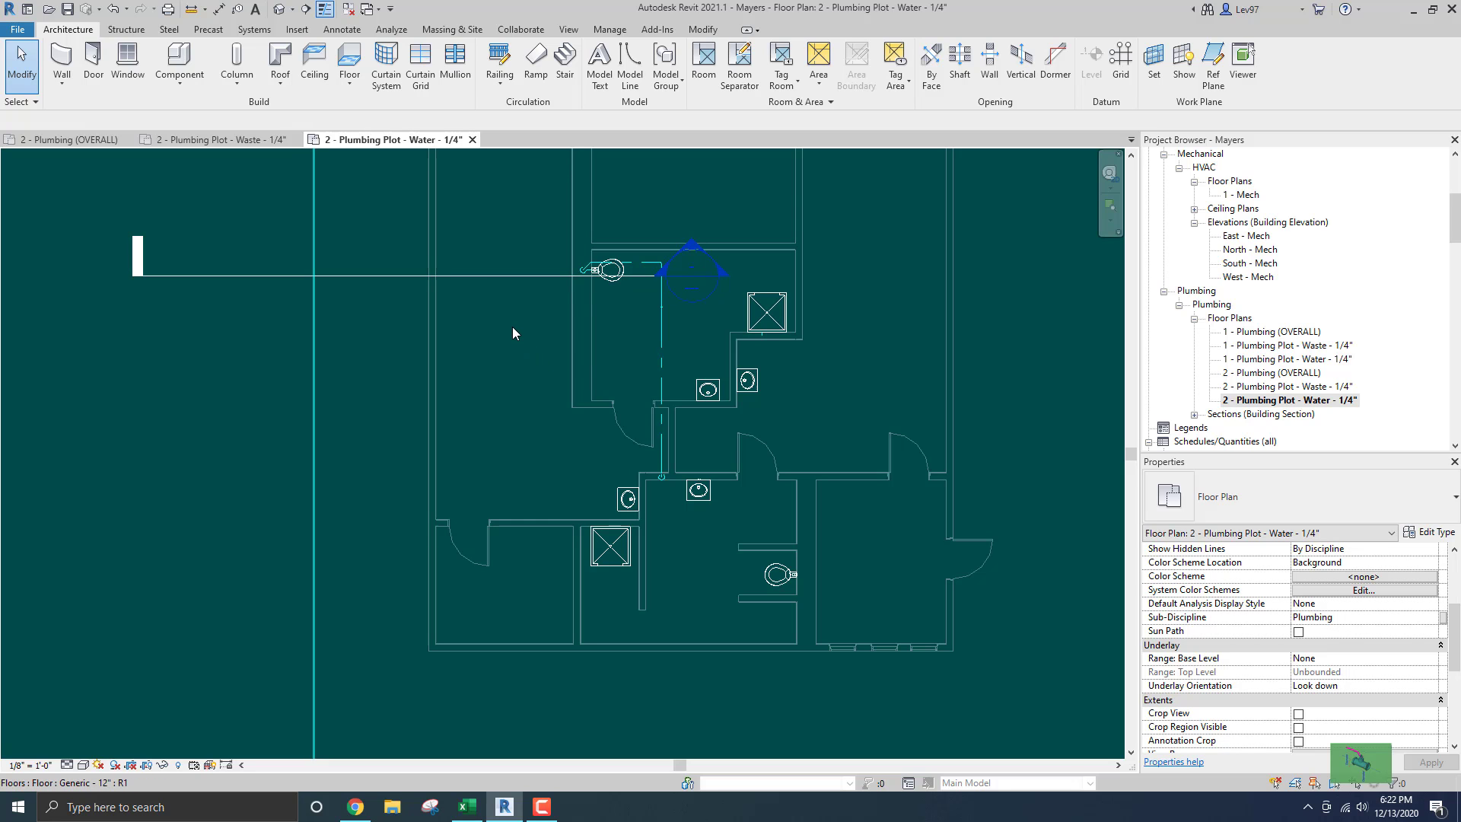
key("v")
key("g")
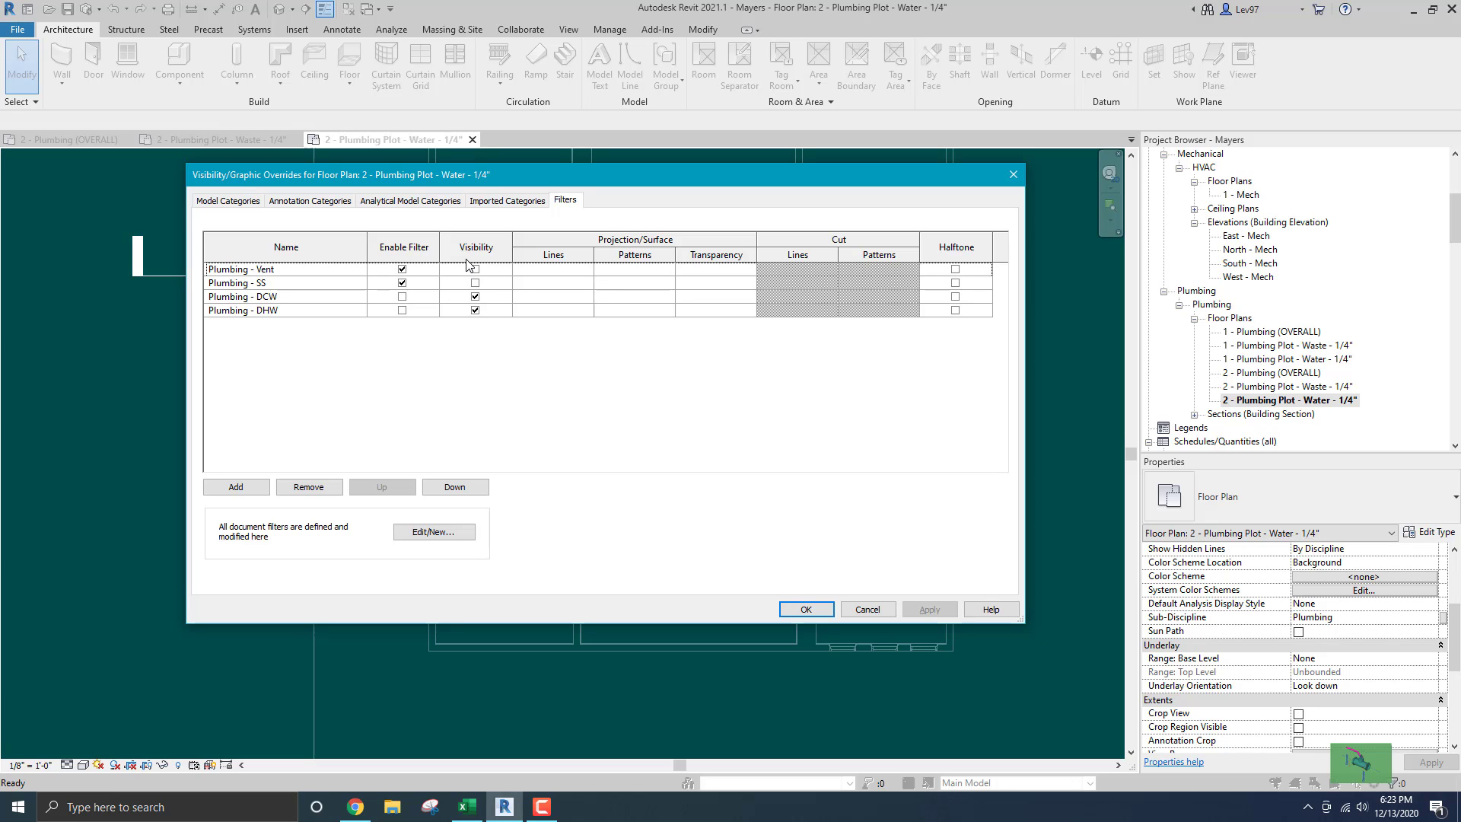
left_click(866, 609)
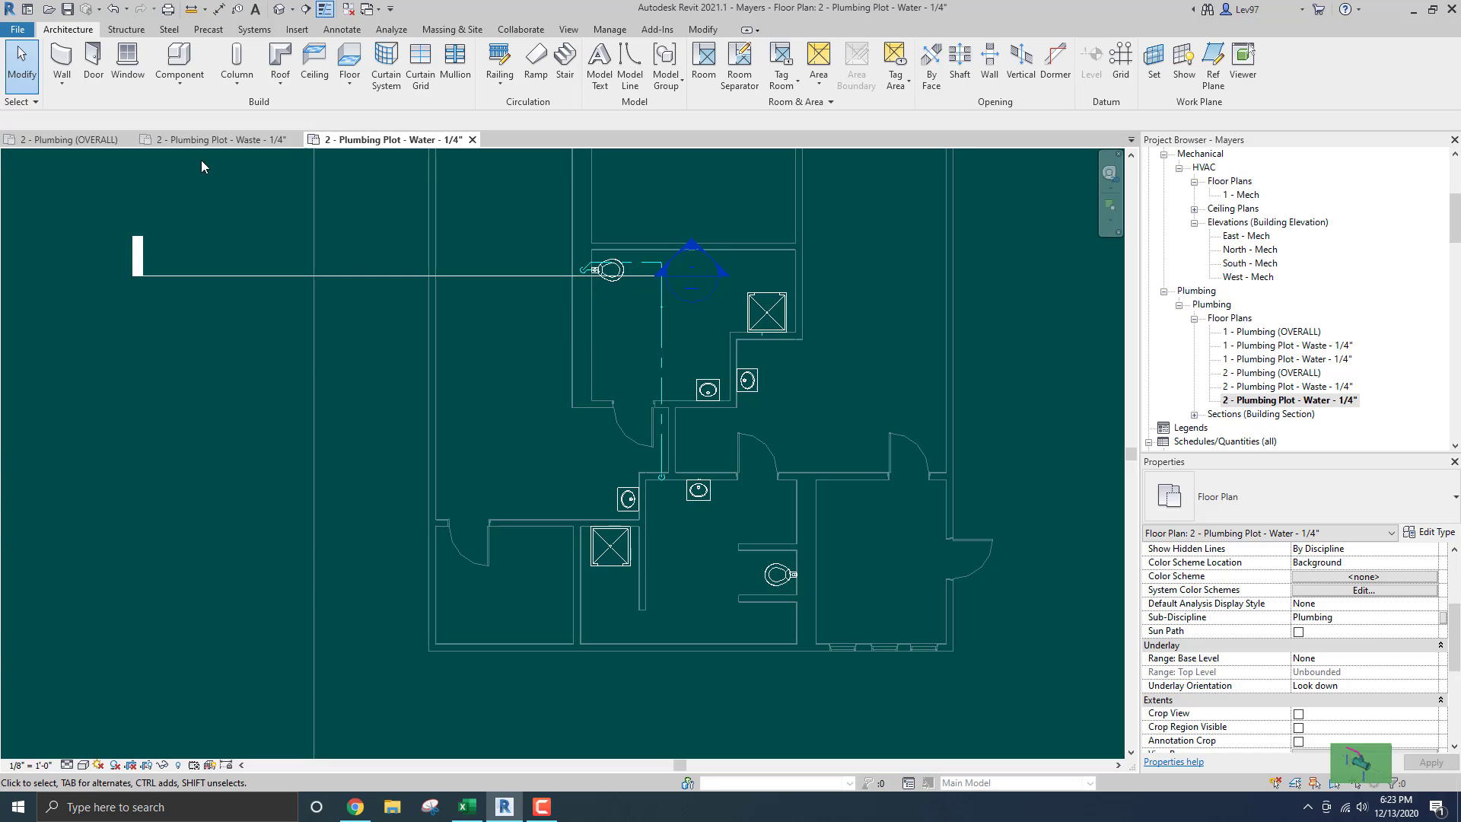
Try enabling the Plumbing - DHW and Plumbing - Vent filters with visibility off in the waste plot plan, and undo the change.
left_click(213, 141)
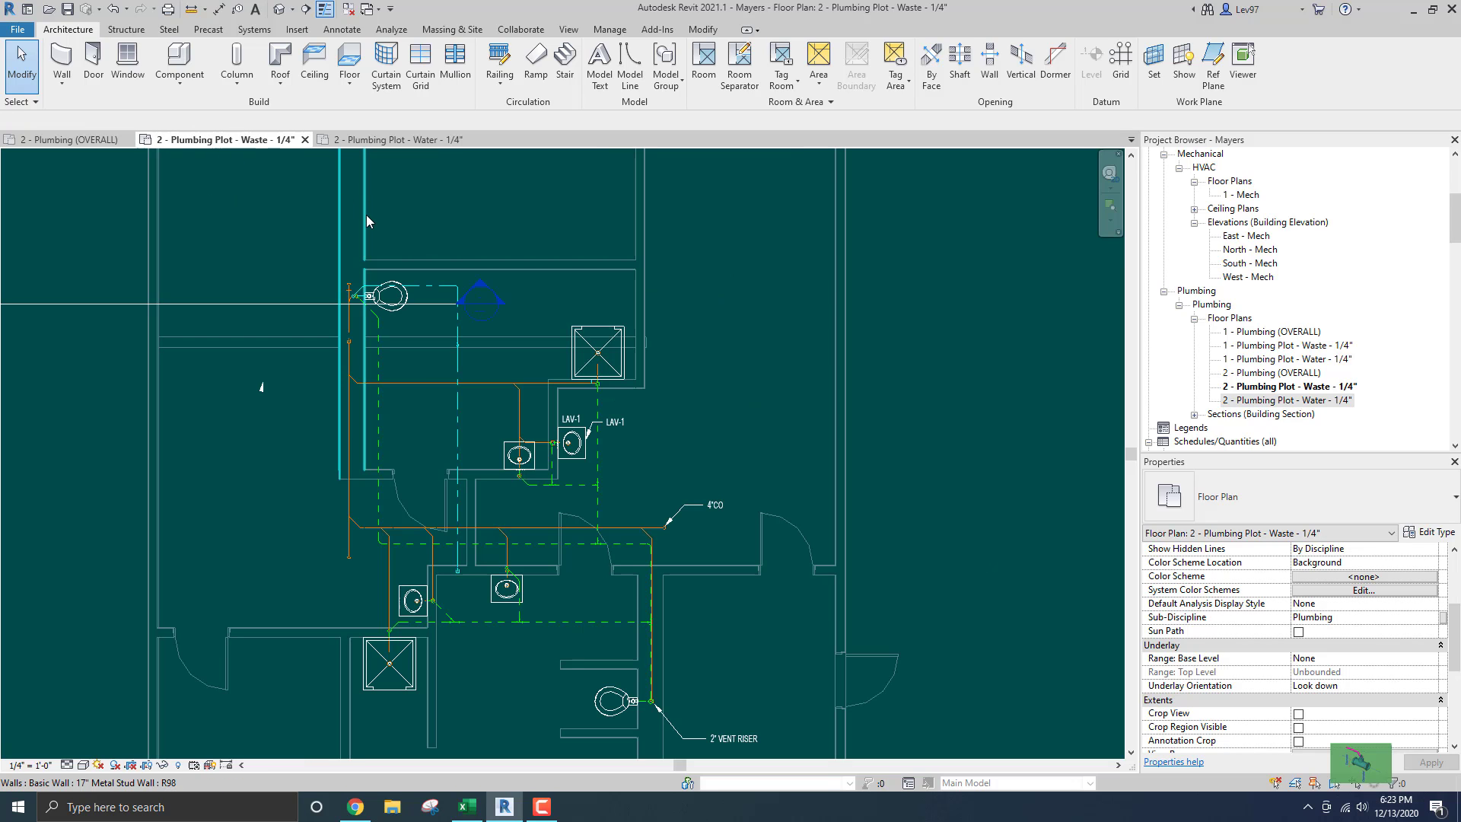
left_click(569, 31)
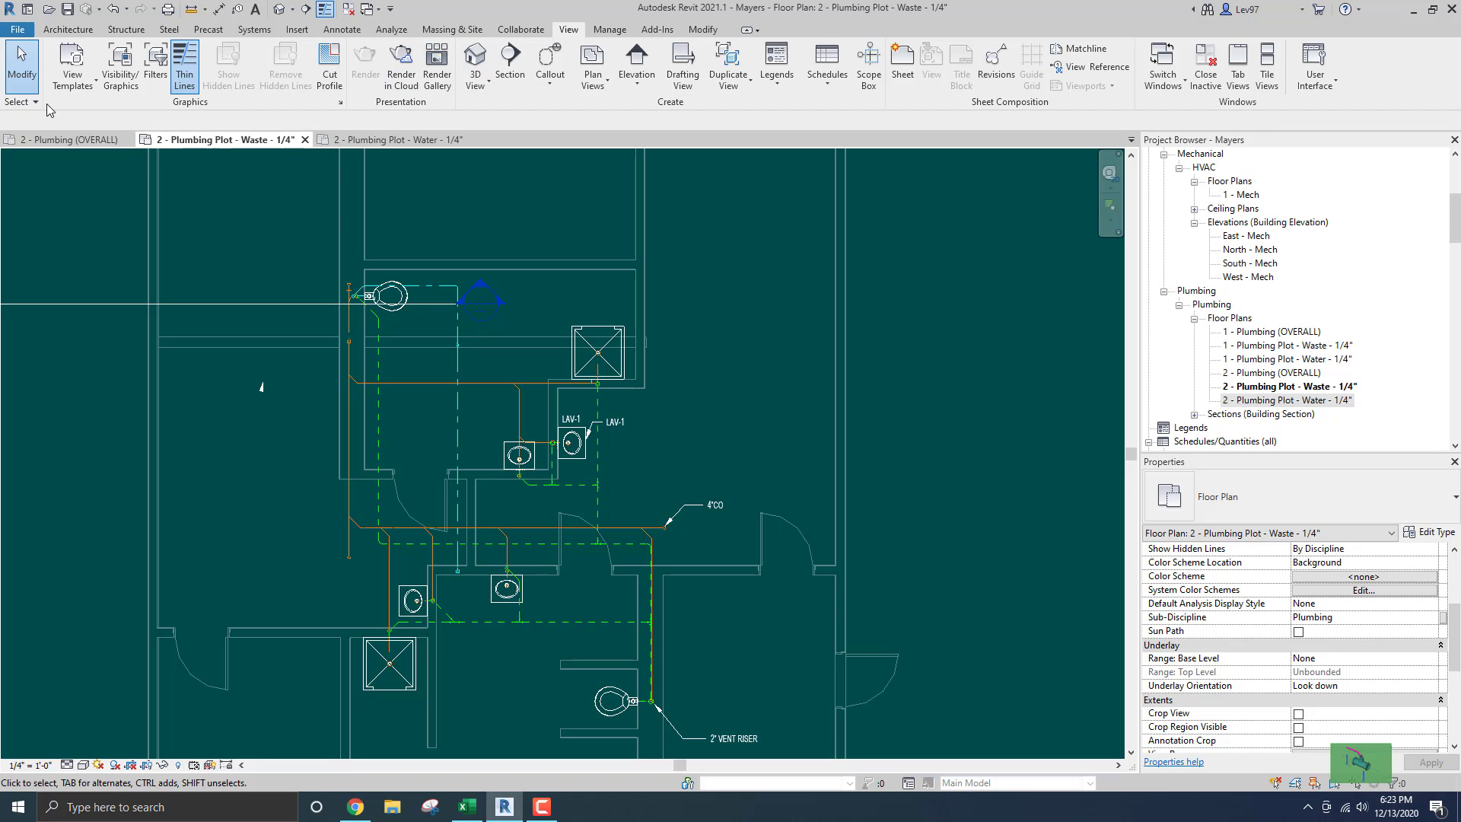
left_click(120, 67)
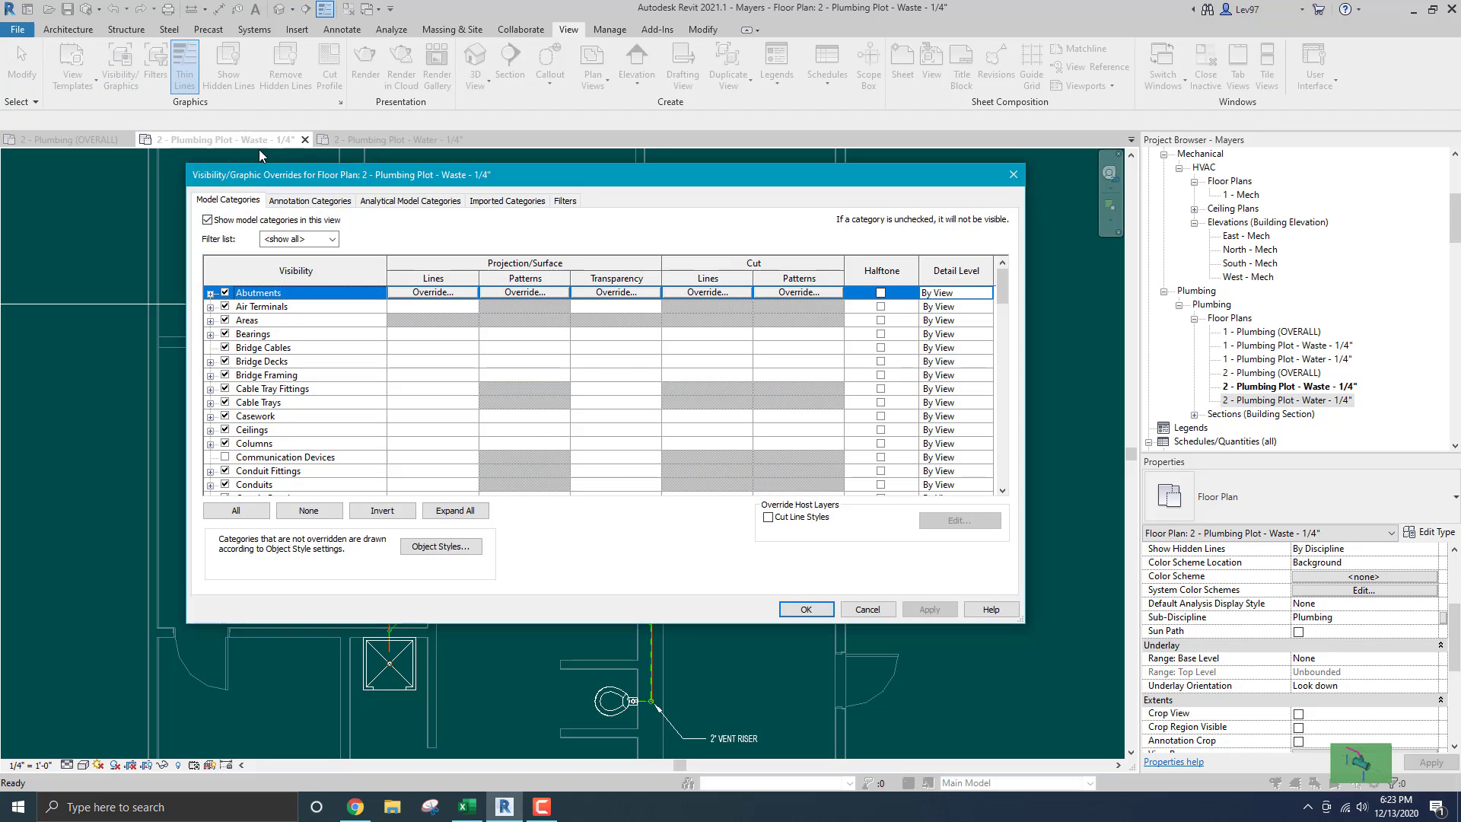
left_click(565, 201)
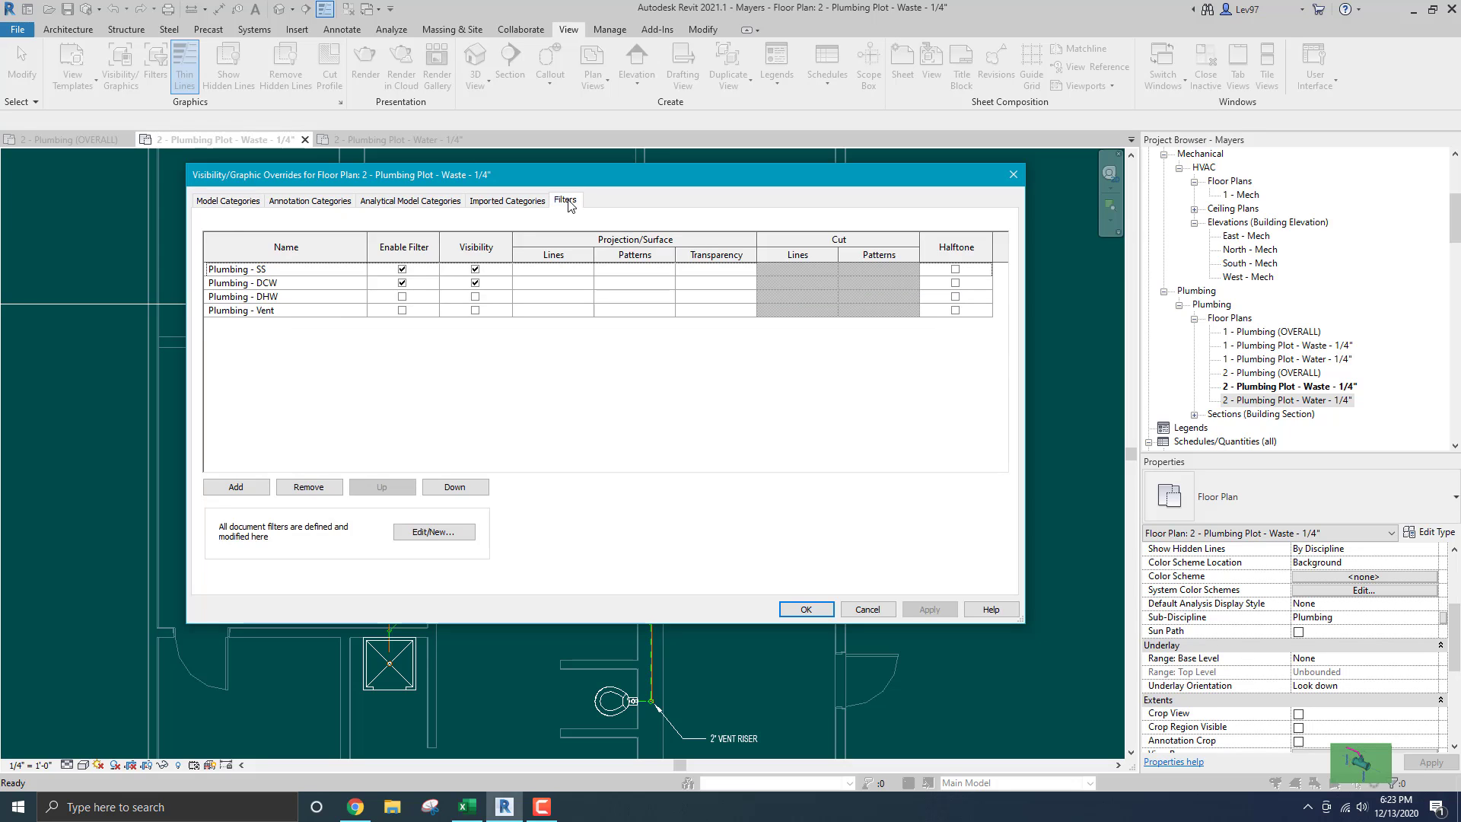
left_click(402, 297)
left_click(403, 310)
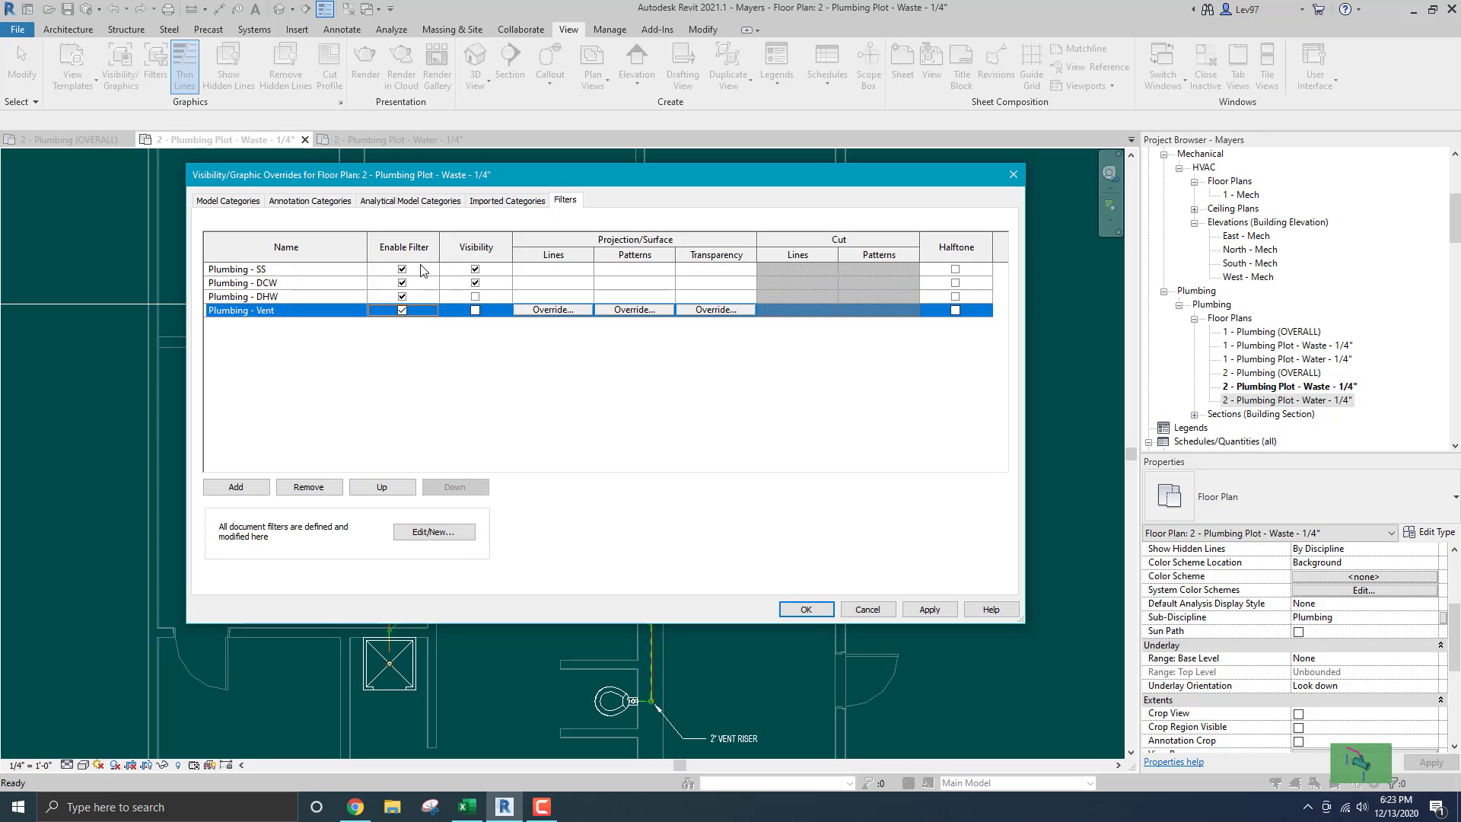
left_click(806, 610)
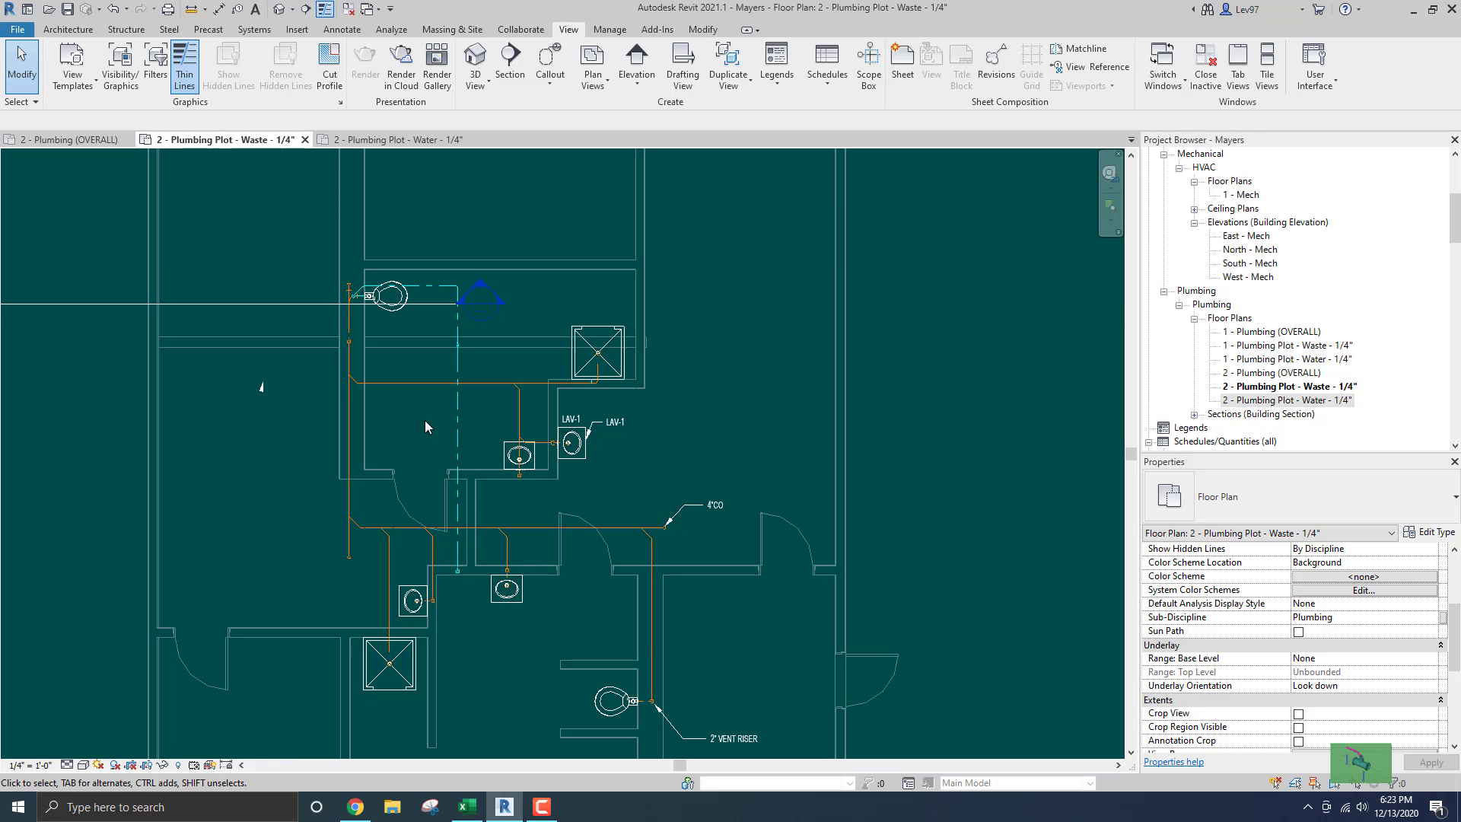
left_click(114, 9)
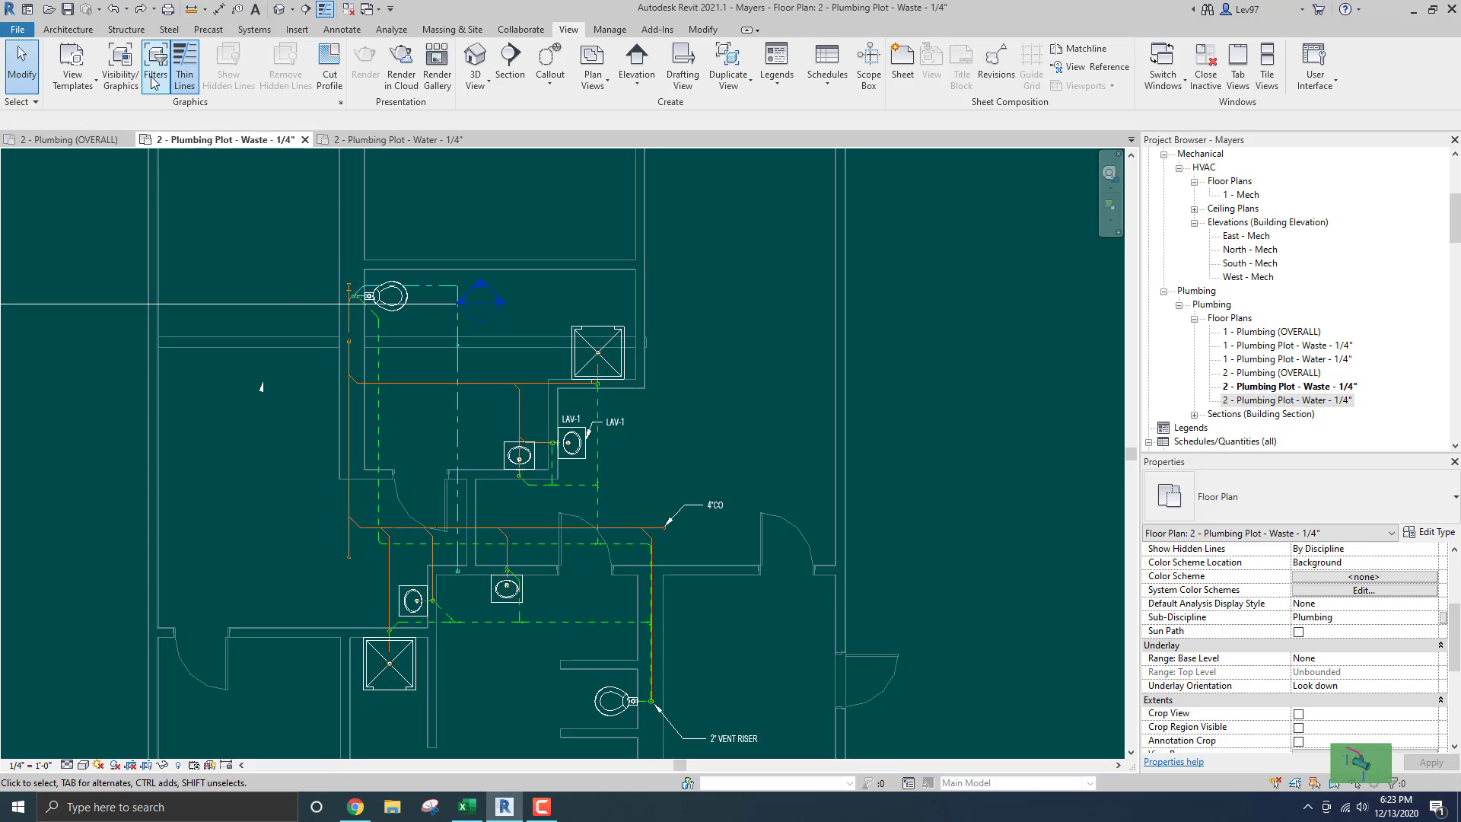
Move the Plumbing - Vent filter up to directly below Plumbing - SS in the waste plot plan's filter overrides.
left_click(120, 62)
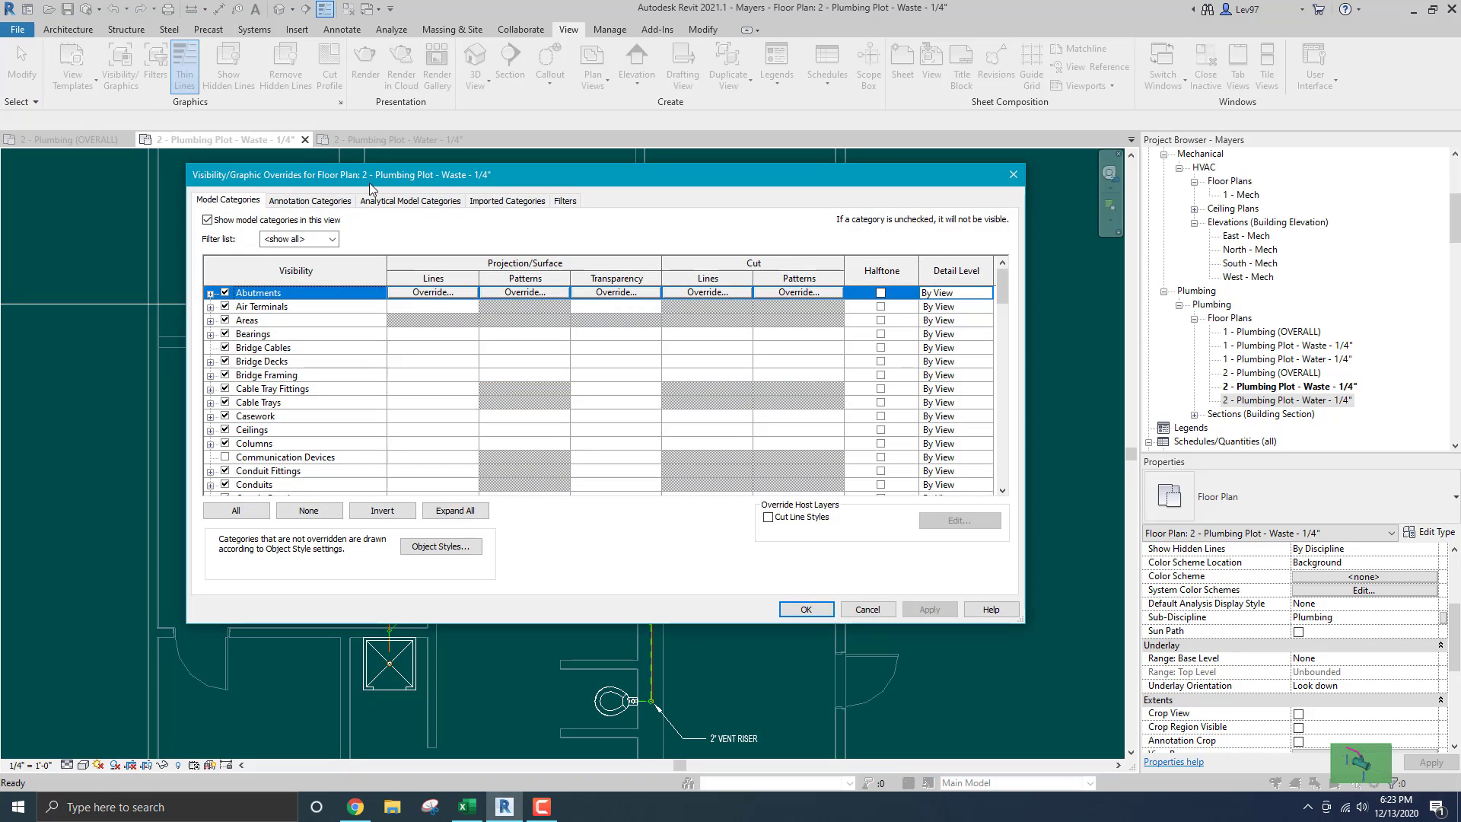
left_click(565, 200)
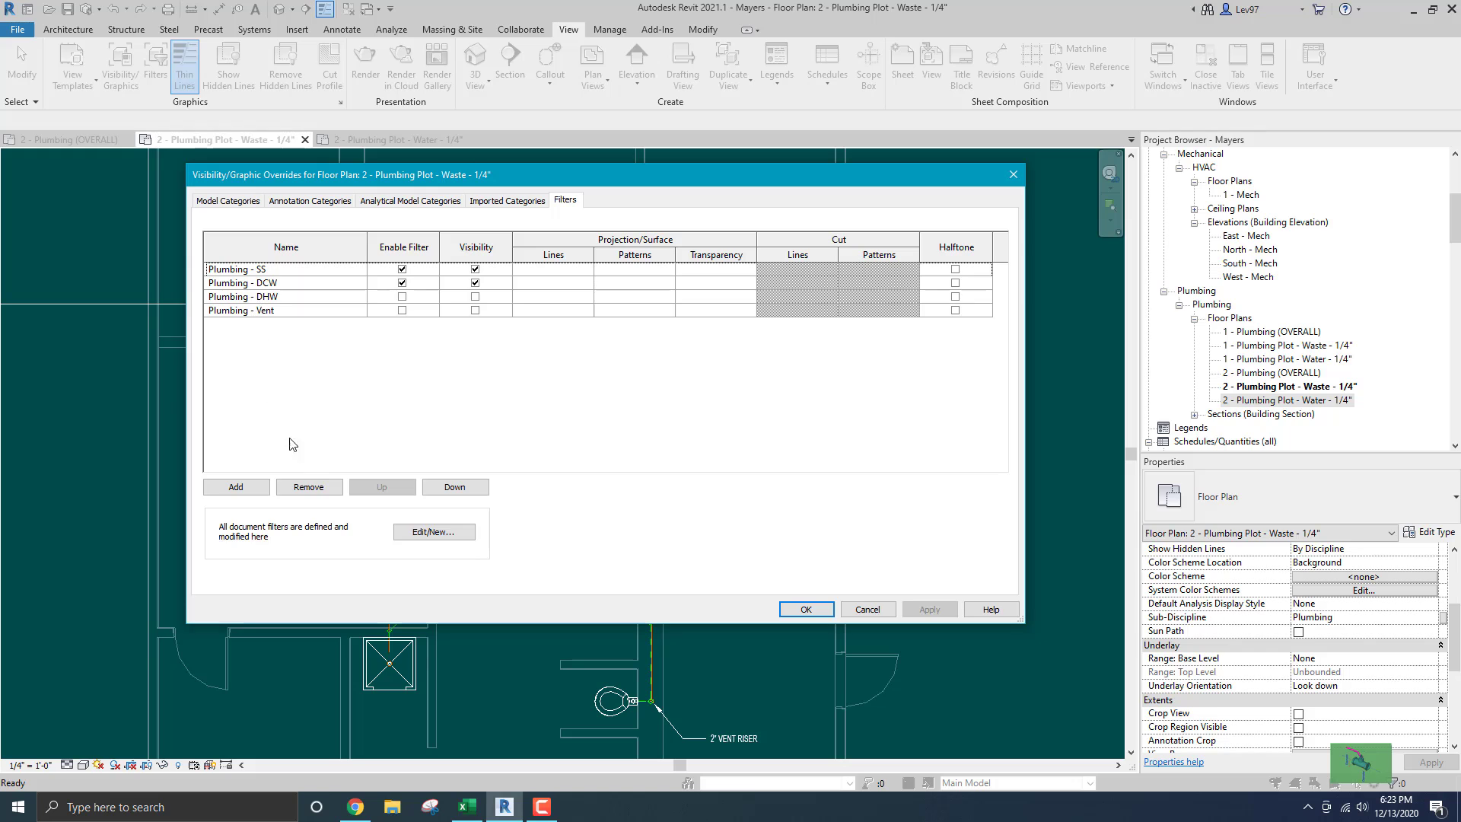
left_click(292, 315)
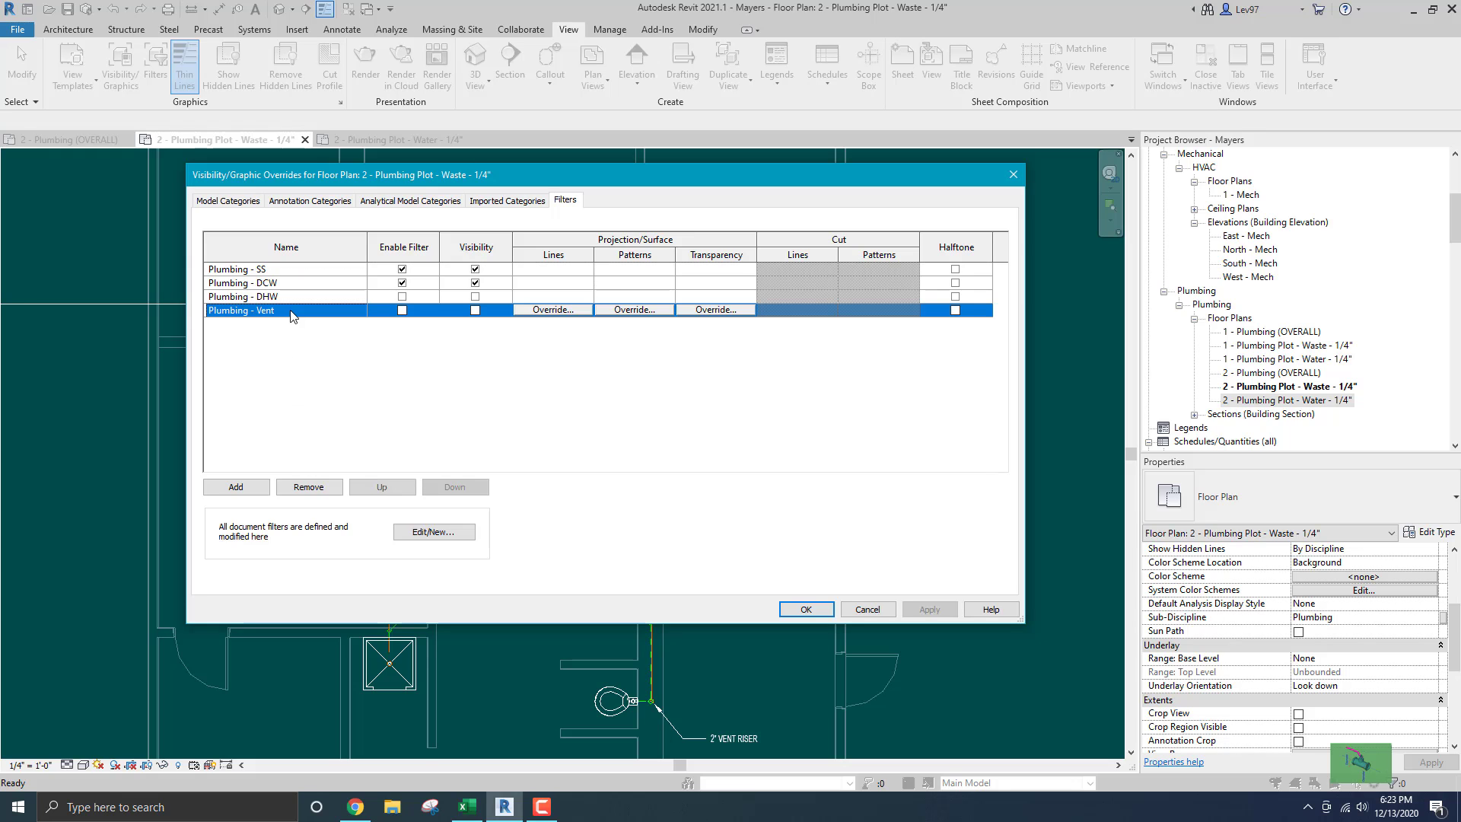
left_click(382, 486)
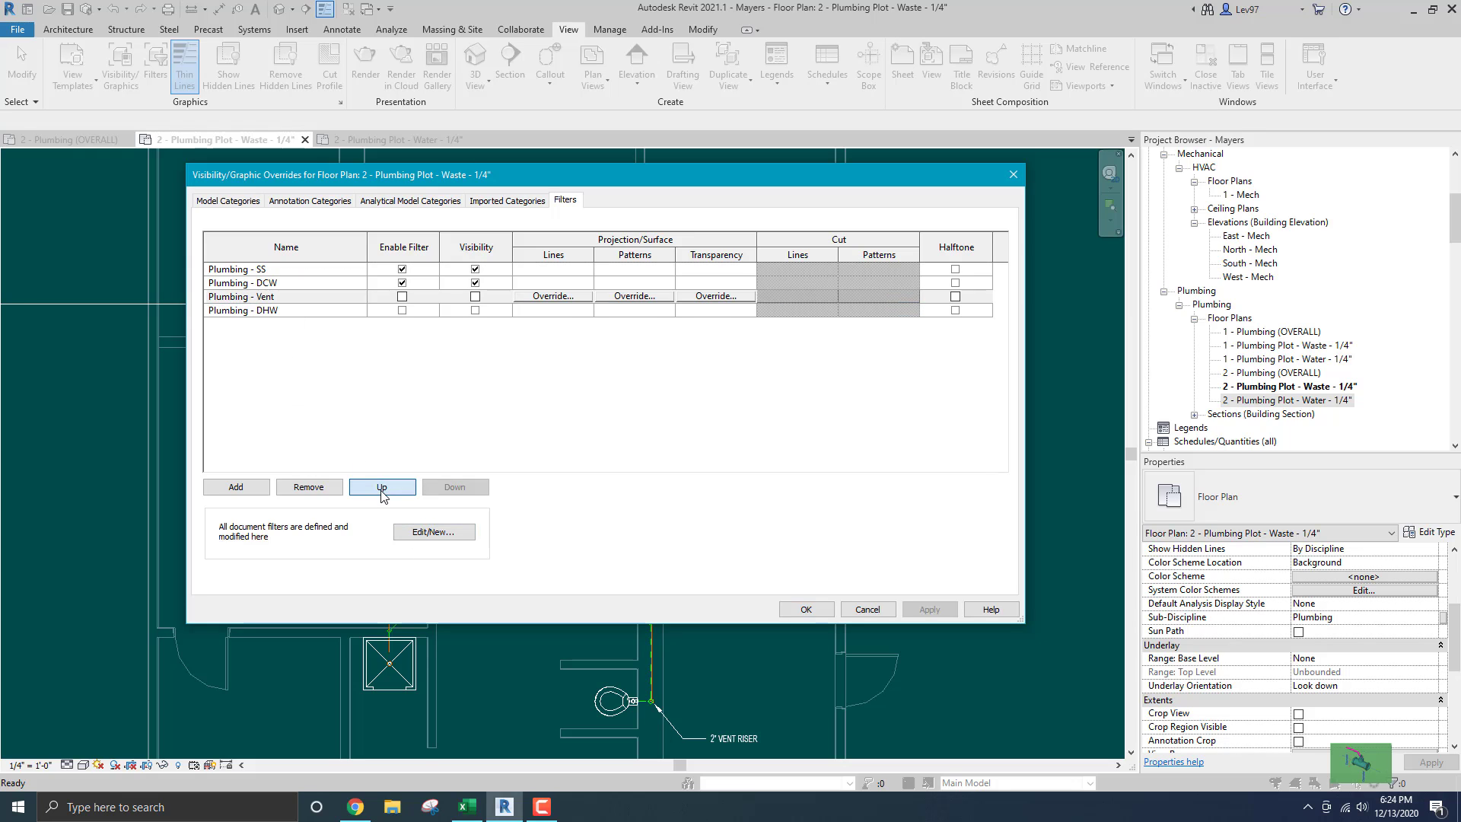
left_click(382, 487)
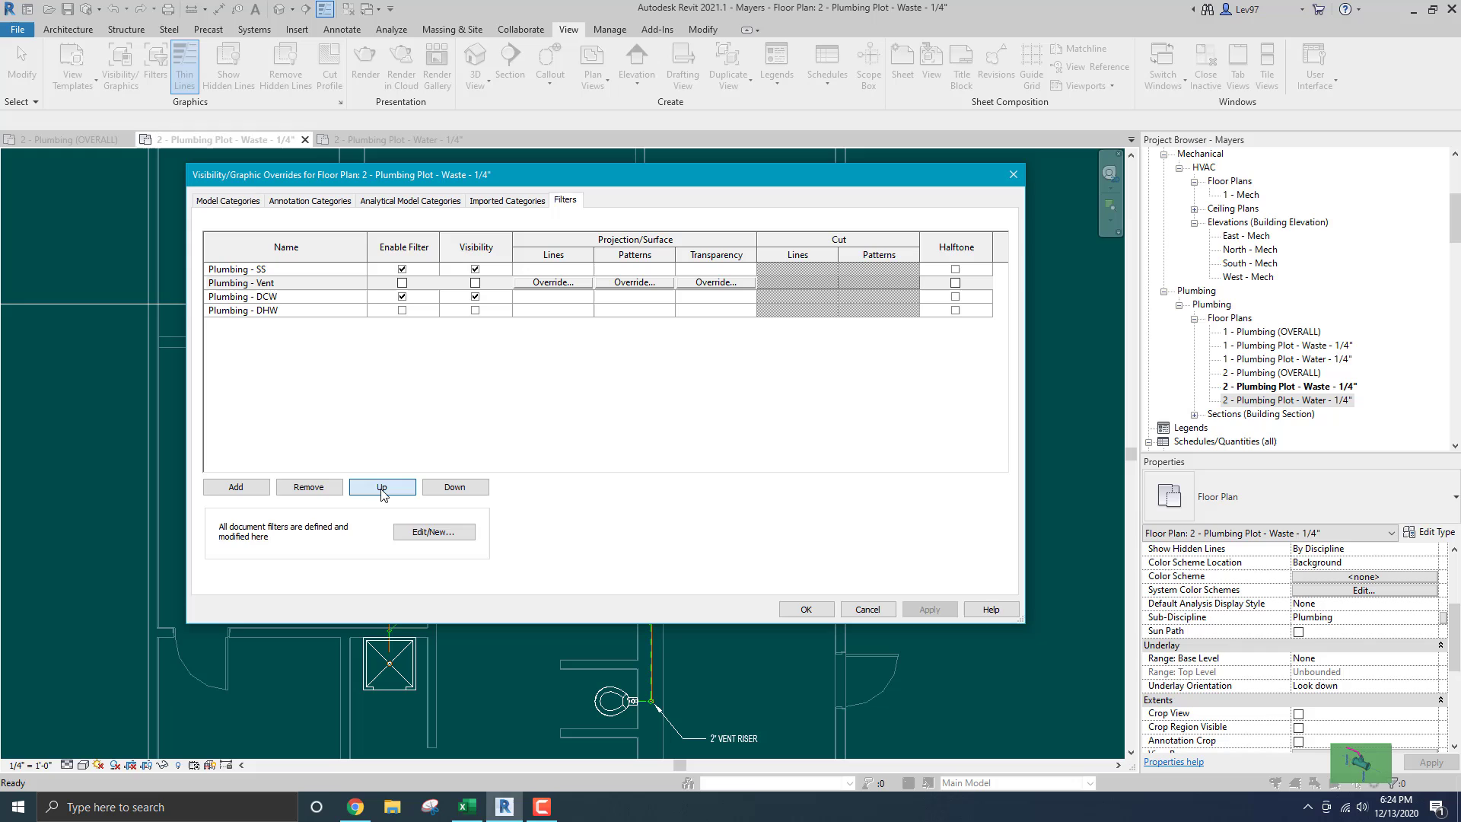
Enable Plumbing - Vent with visibility on, hide Plumbing - DCW, enable Plumbing - DHW with visibility off, and accept the overrides.
left_click(403, 283)
left_click(475, 283)
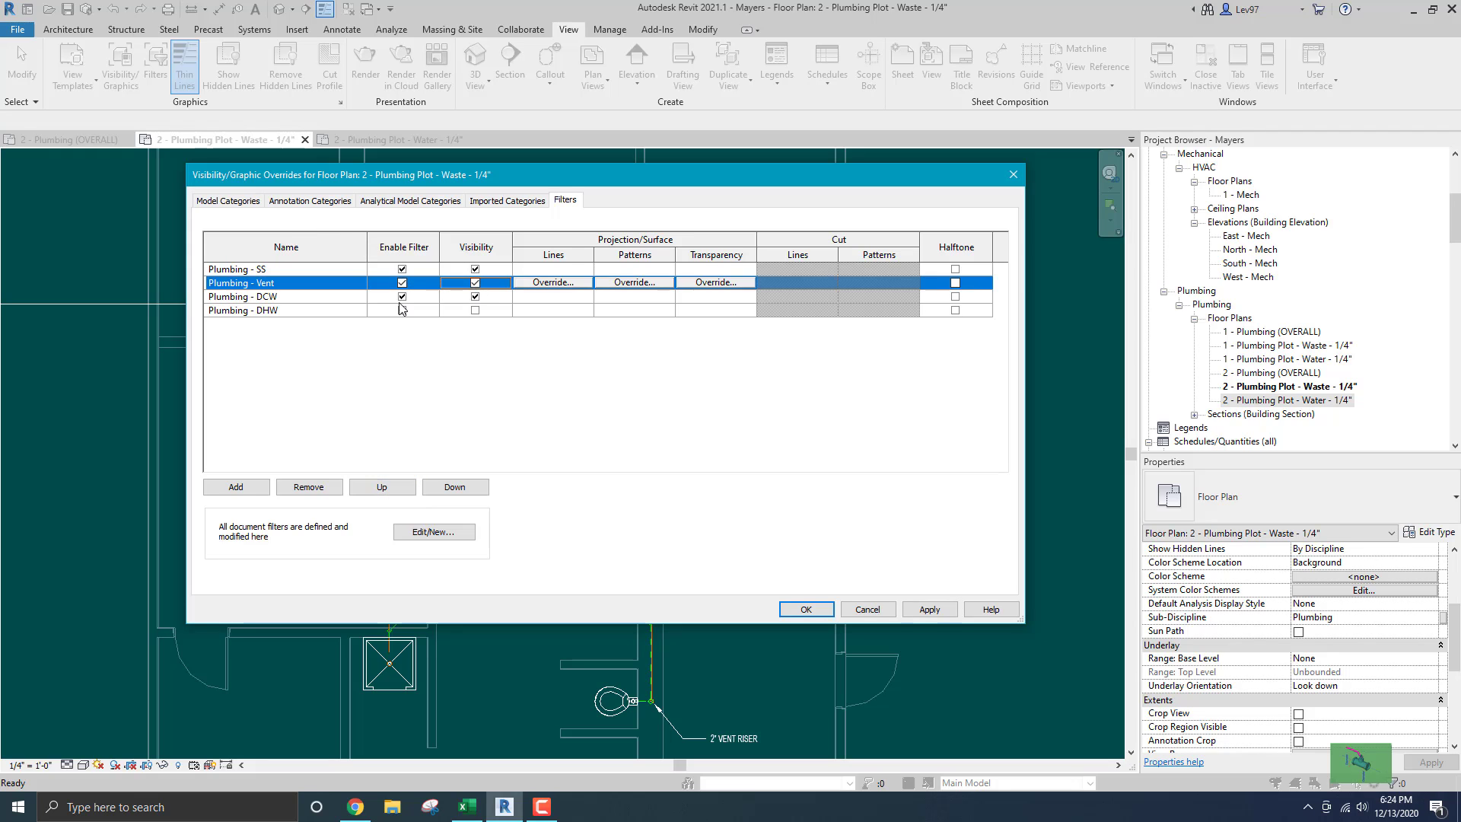
left_click(475, 296)
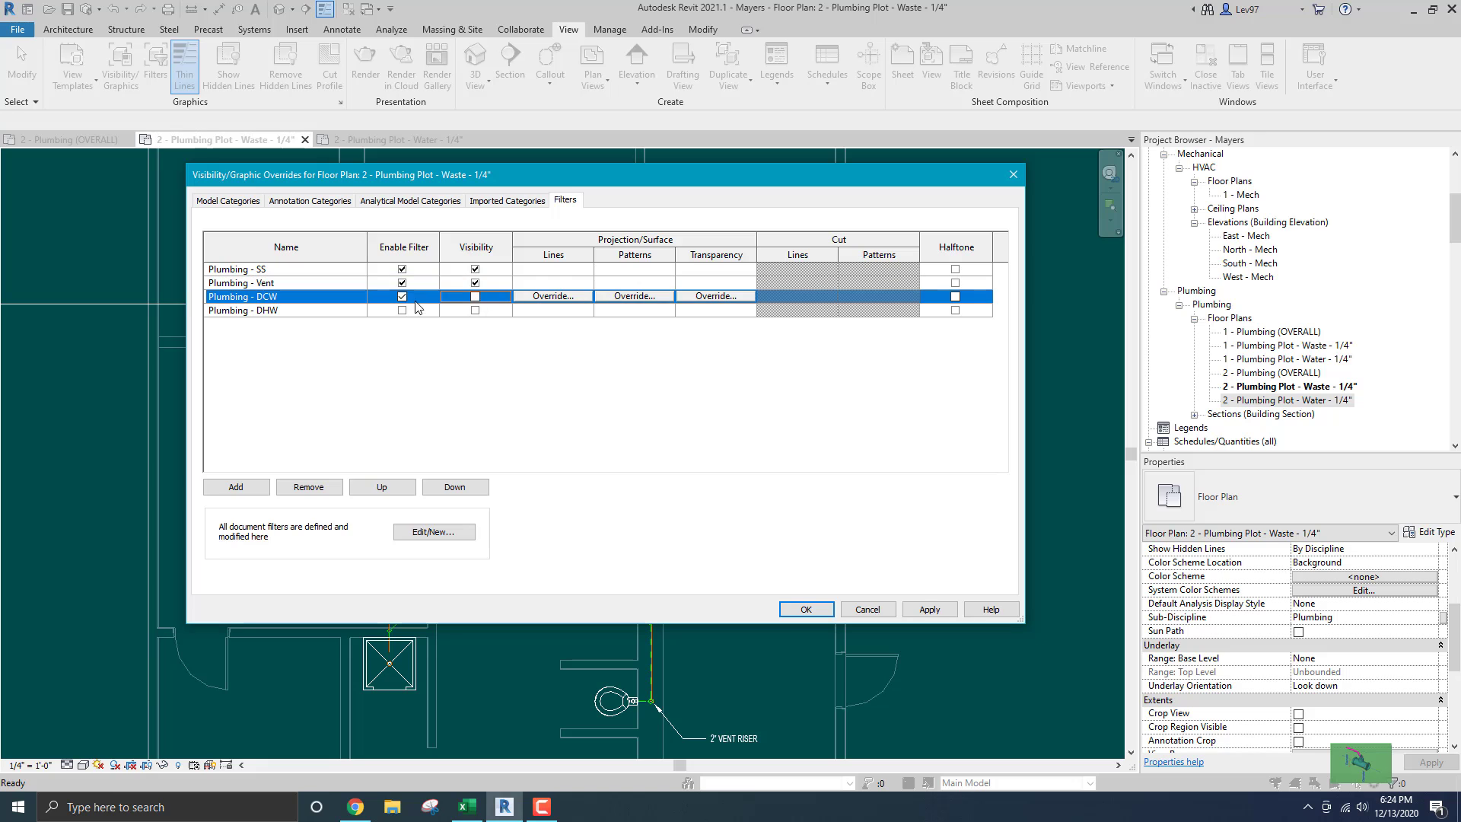
left_click(403, 310)
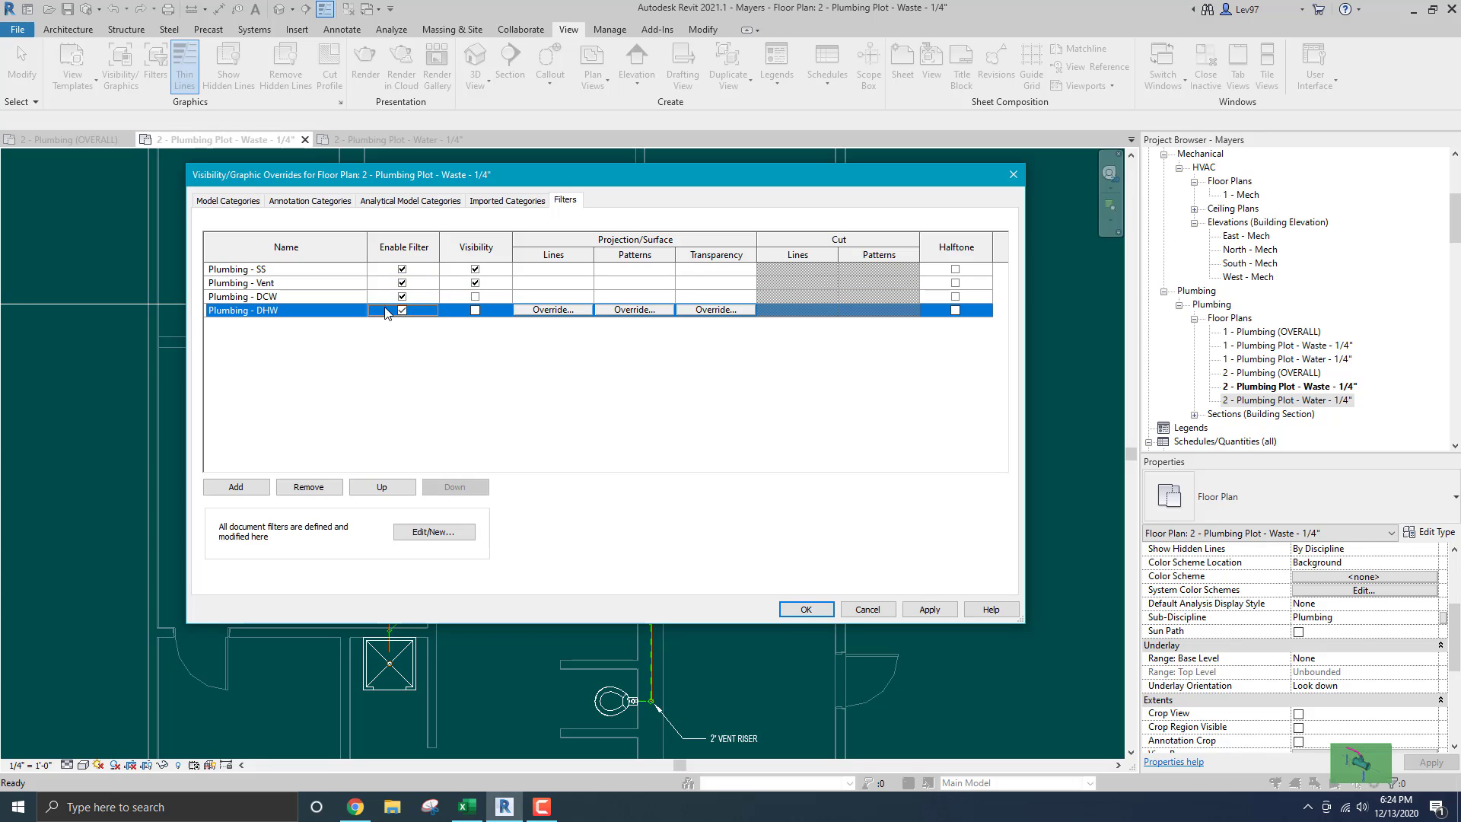
left_click(807, 608)
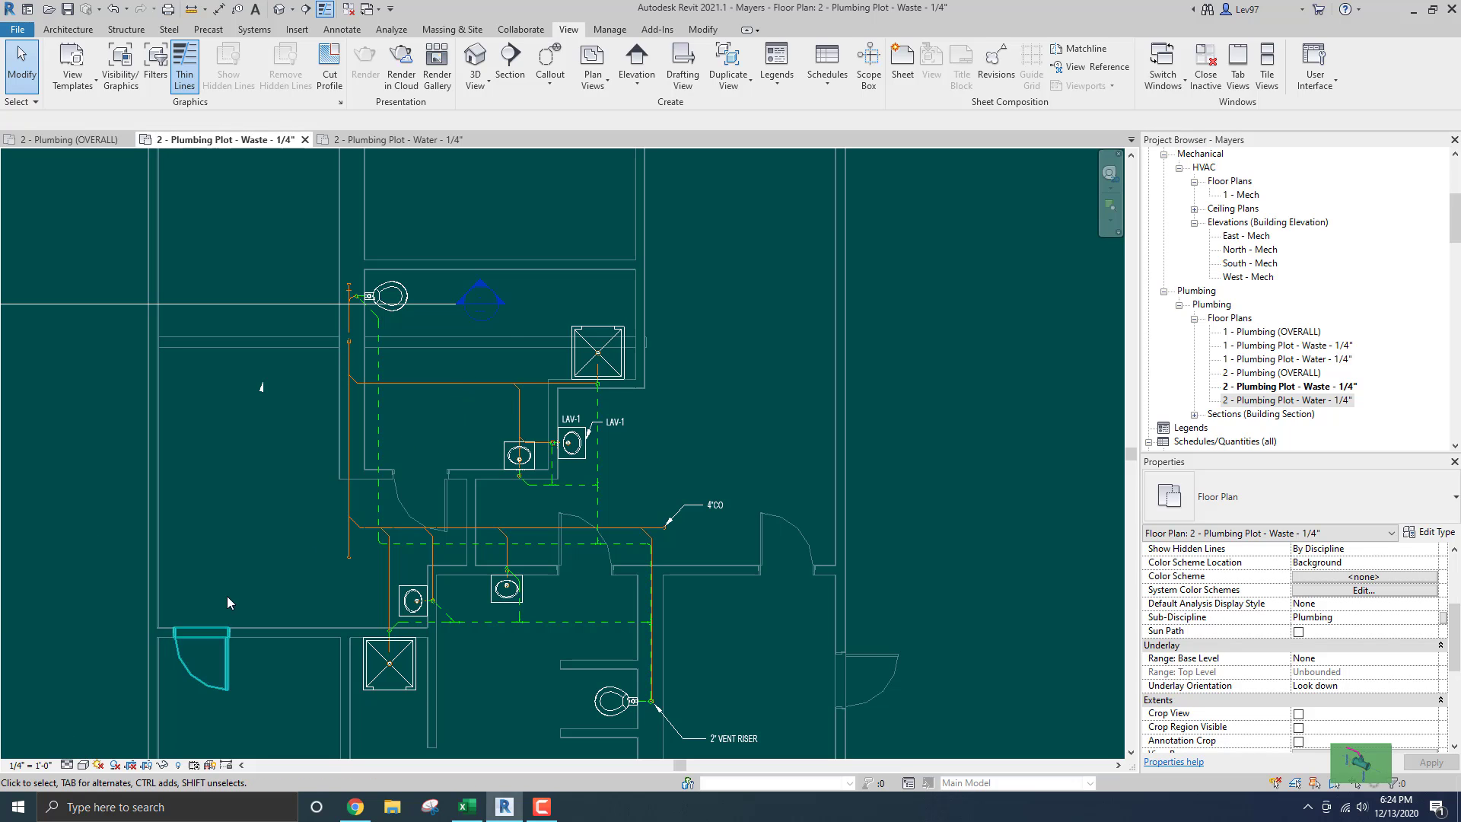
scroll(704, 423, "down", 1)
scroll(705, 423, "up", 4)
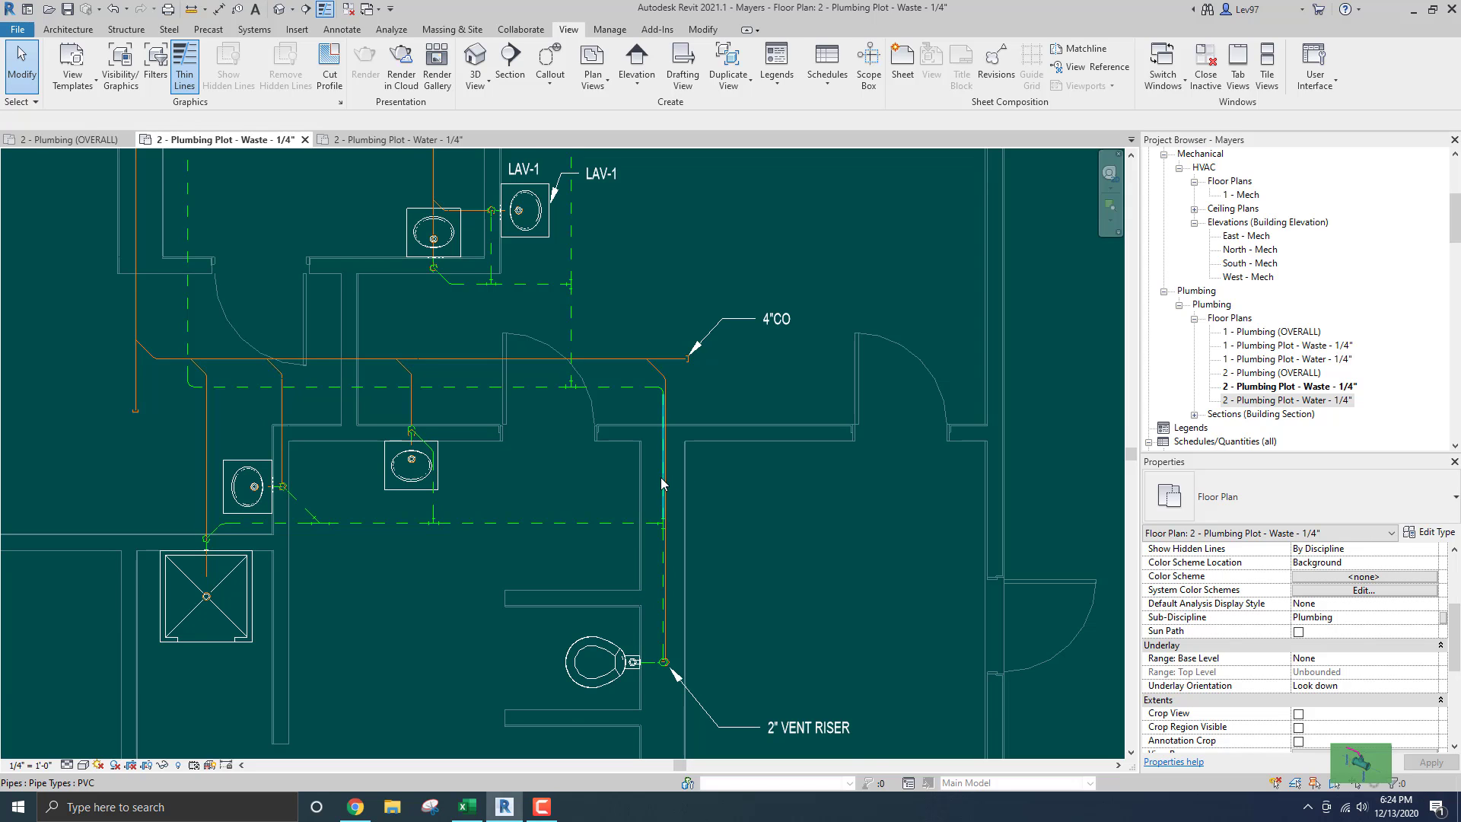
scroll(658, 517, "up", 2)
scroll(646, 528, "down", 1)
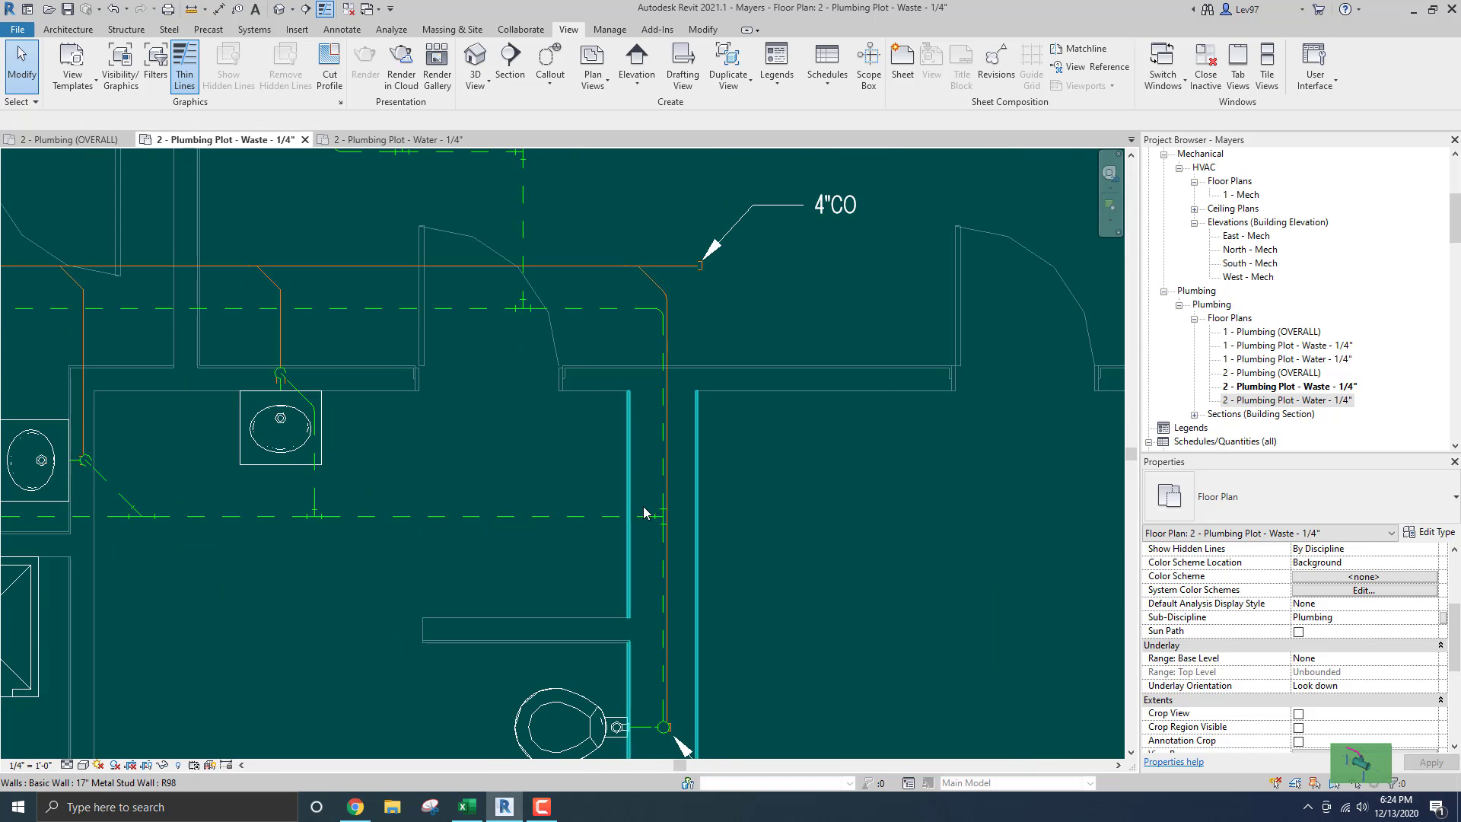
Nudge the vent pipe between the toilet riser and the horizontal vent branch to the left, clear of the overlapping waste pipe.
middle_click_drag(543, 434, 567, 342)
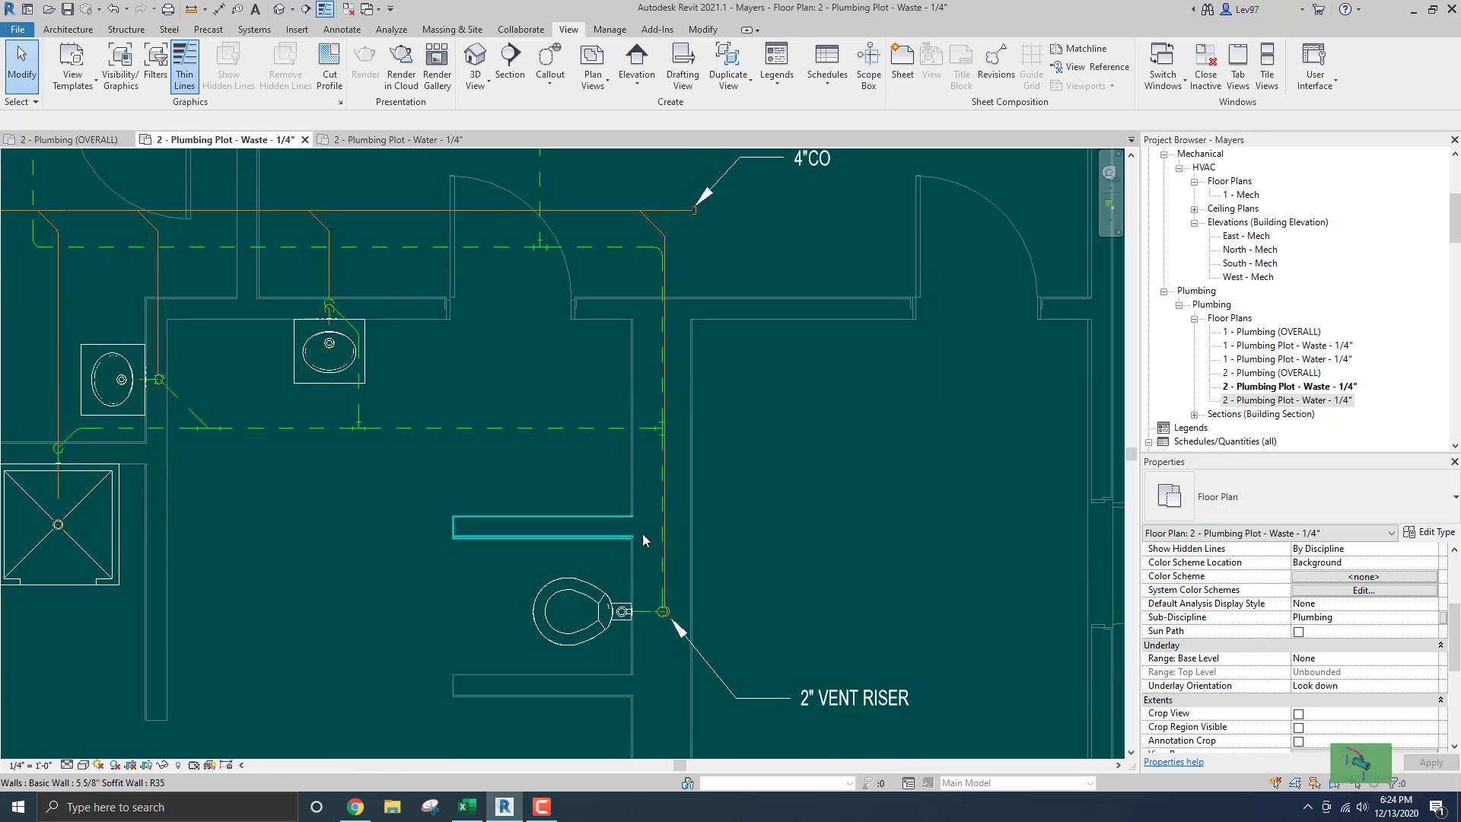
scroll(659, 618, "up", 3)
scroll(659, 618, "up", 1)
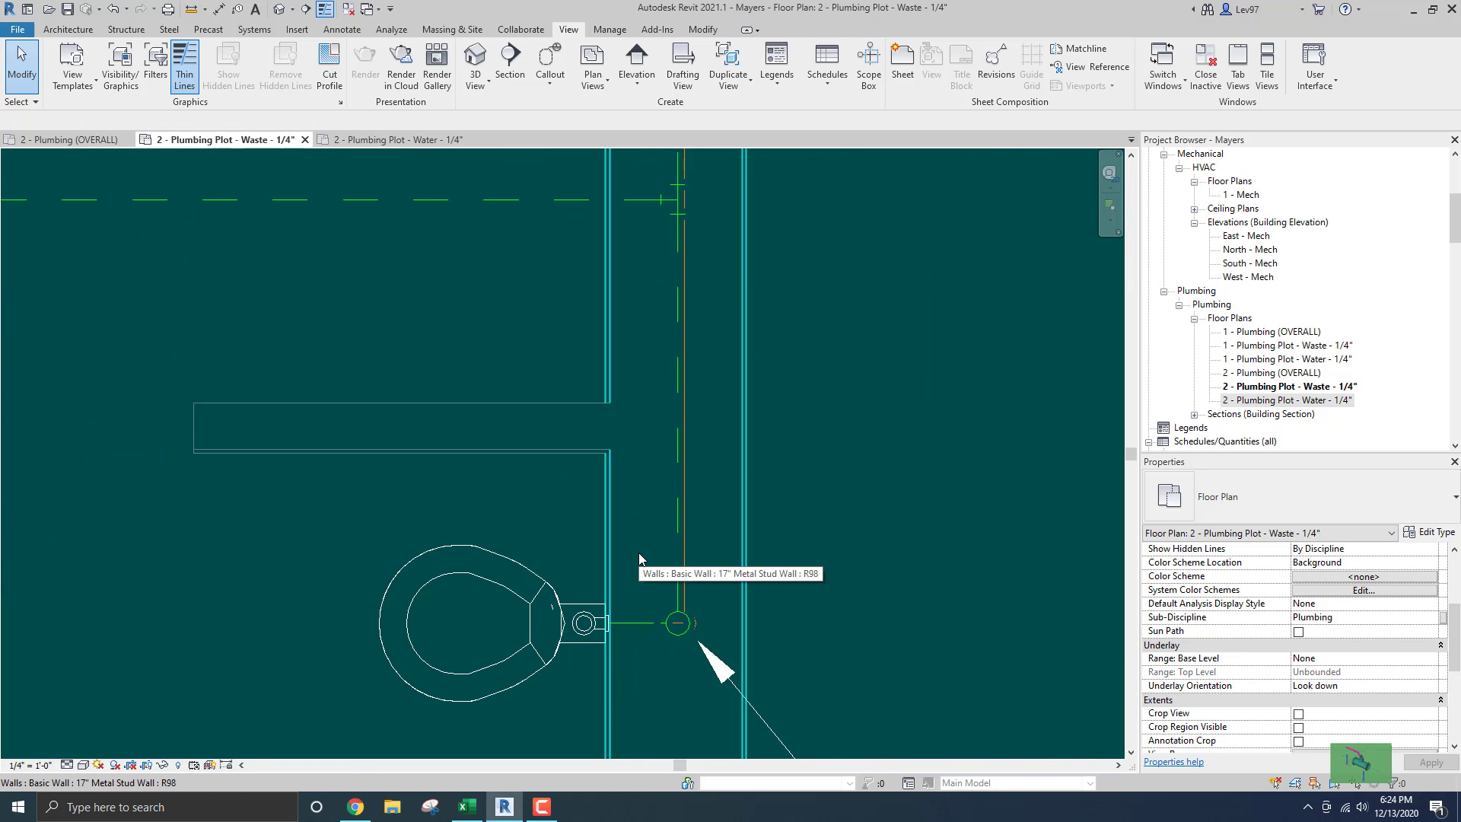
scroll(639, 554, "down", 2)
middle_click_drag(619, 342, 612, 537)
middle_click_drag(635, 606, 676, 396)
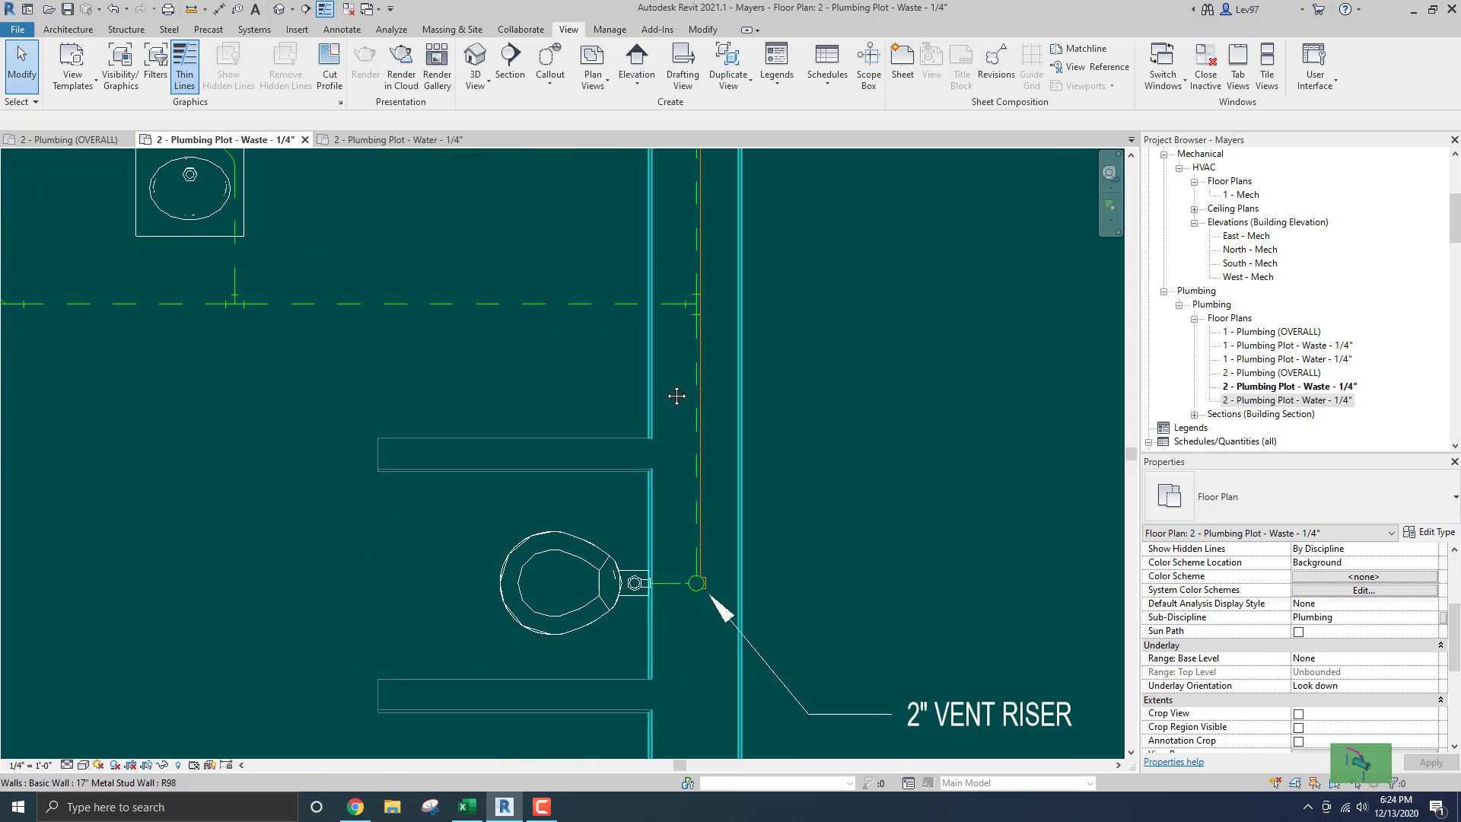
left_click(693, 508)
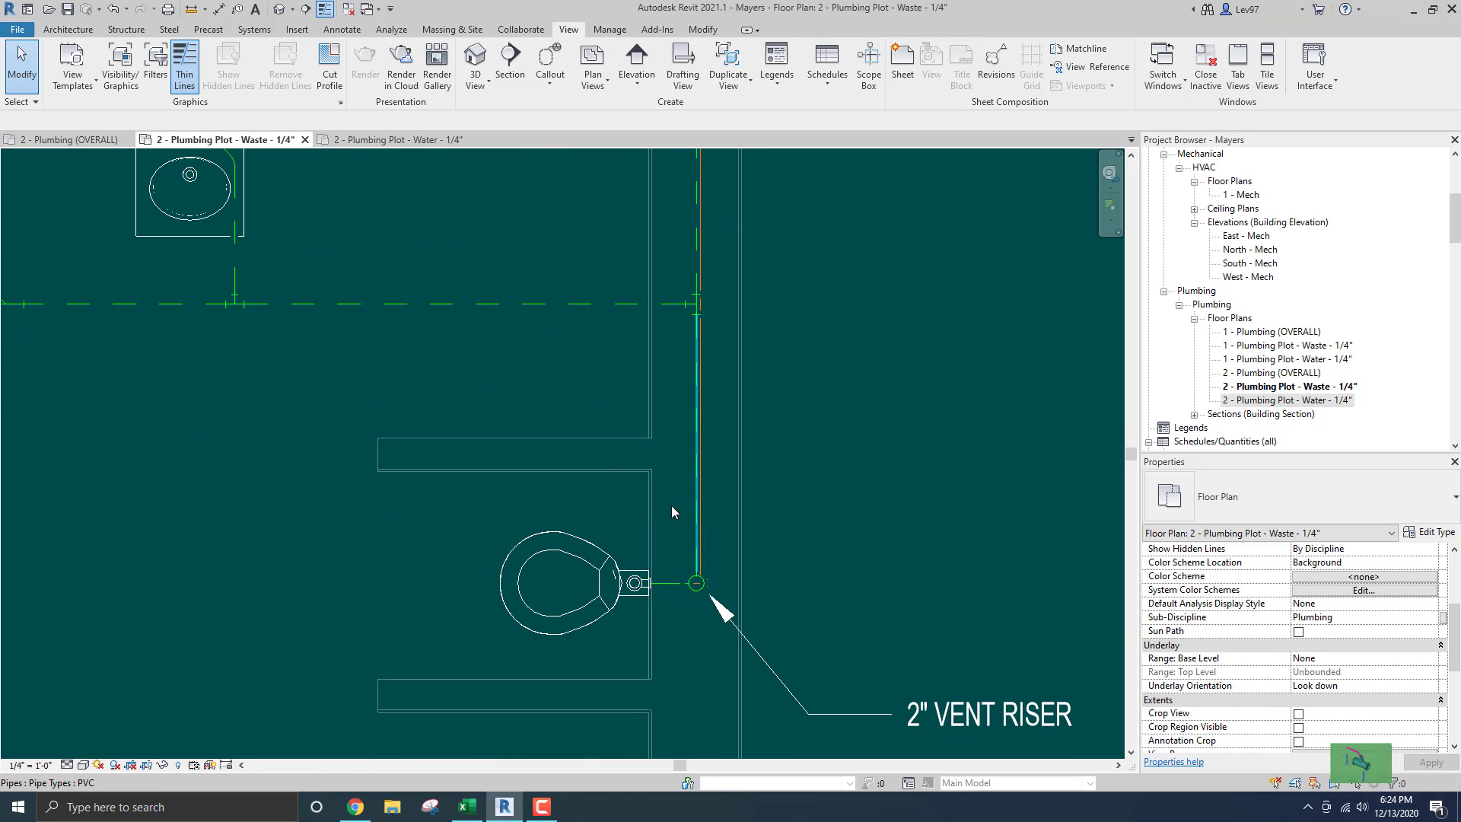
middle_click_drag(562, 392, 606, 487)
scroll(605, 482, "down", 2)
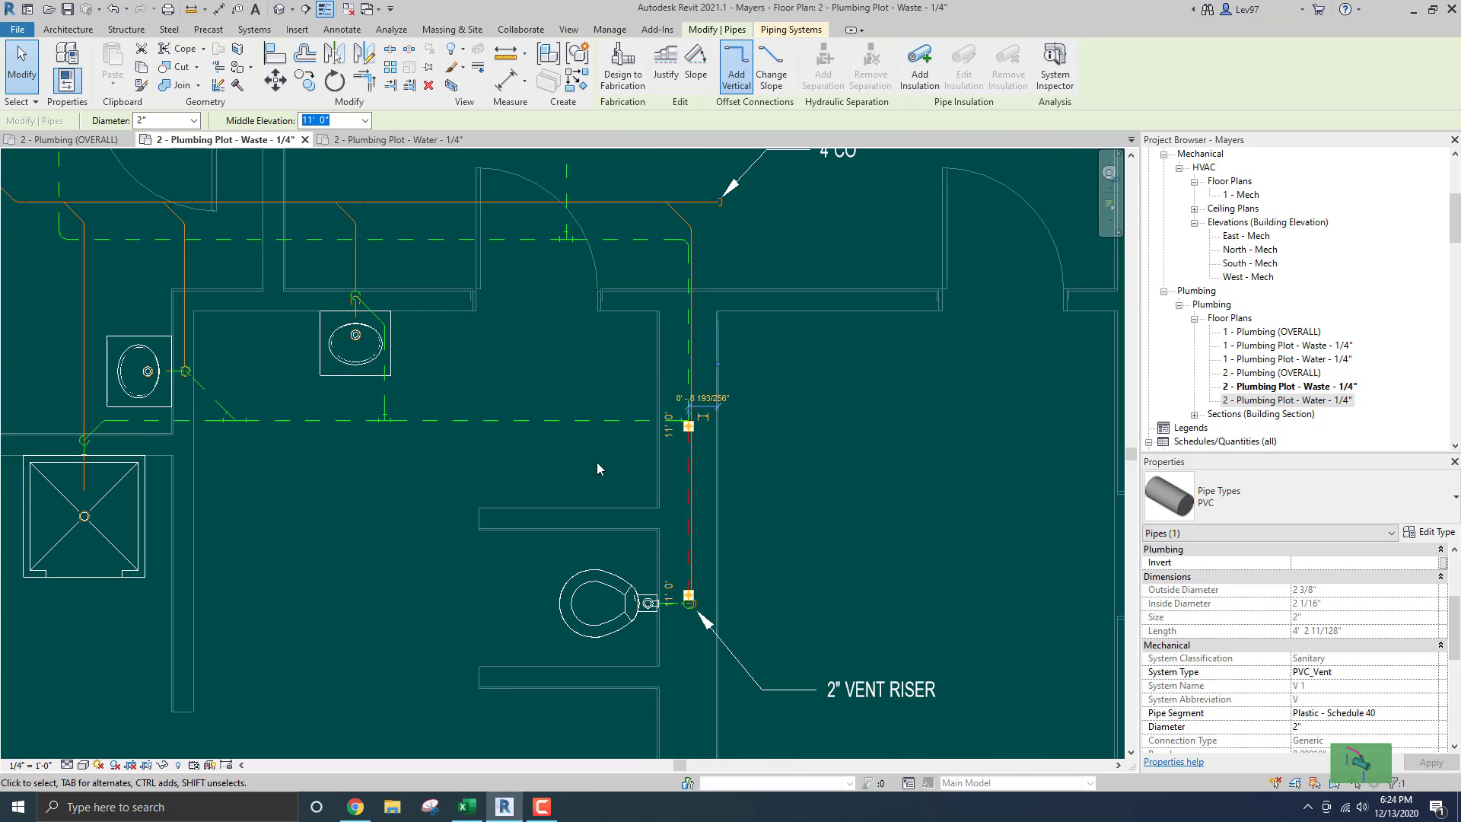
key("Left")
key("Left")
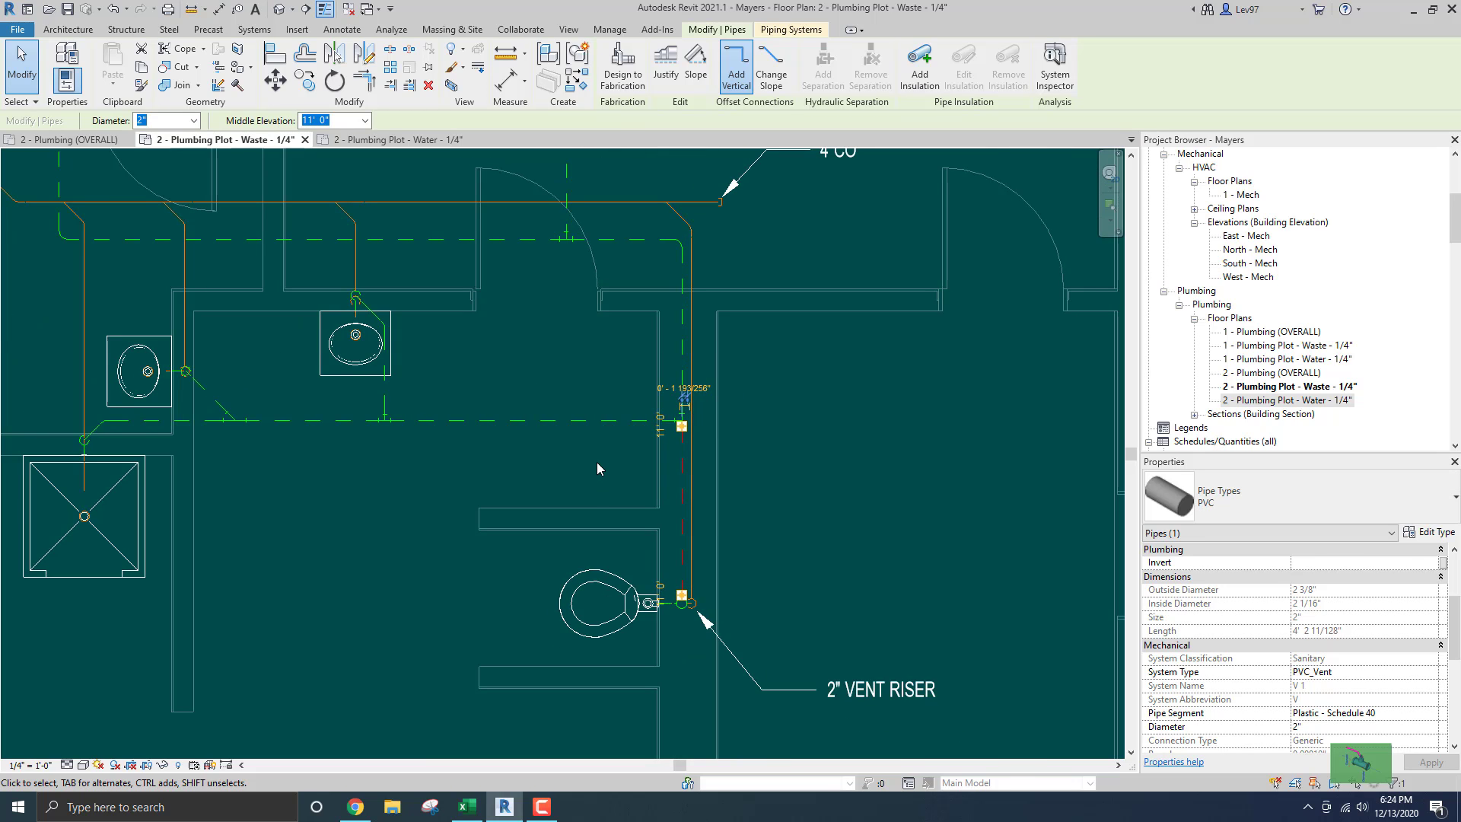
key("Left")
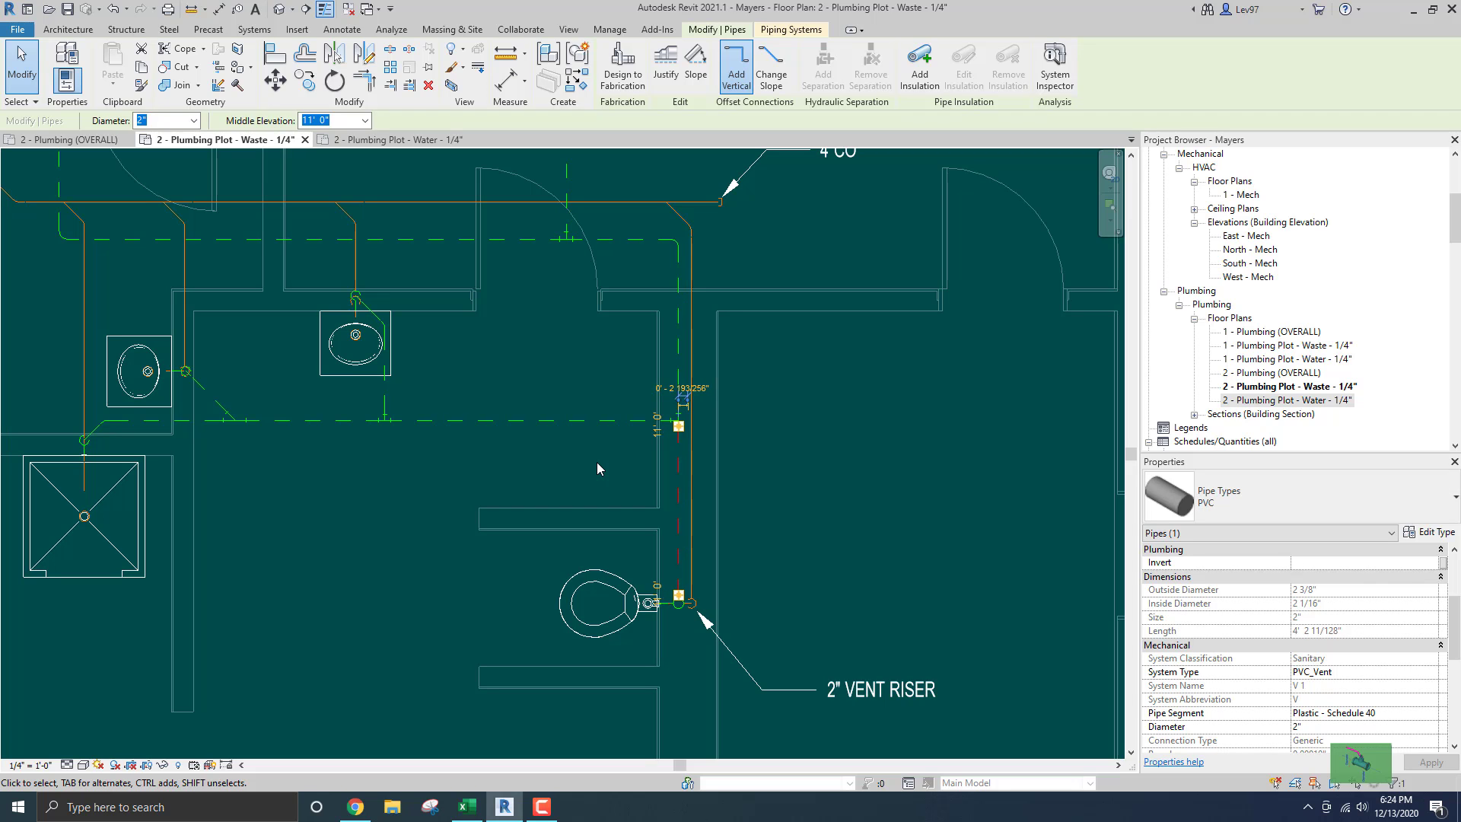
key("Escape")
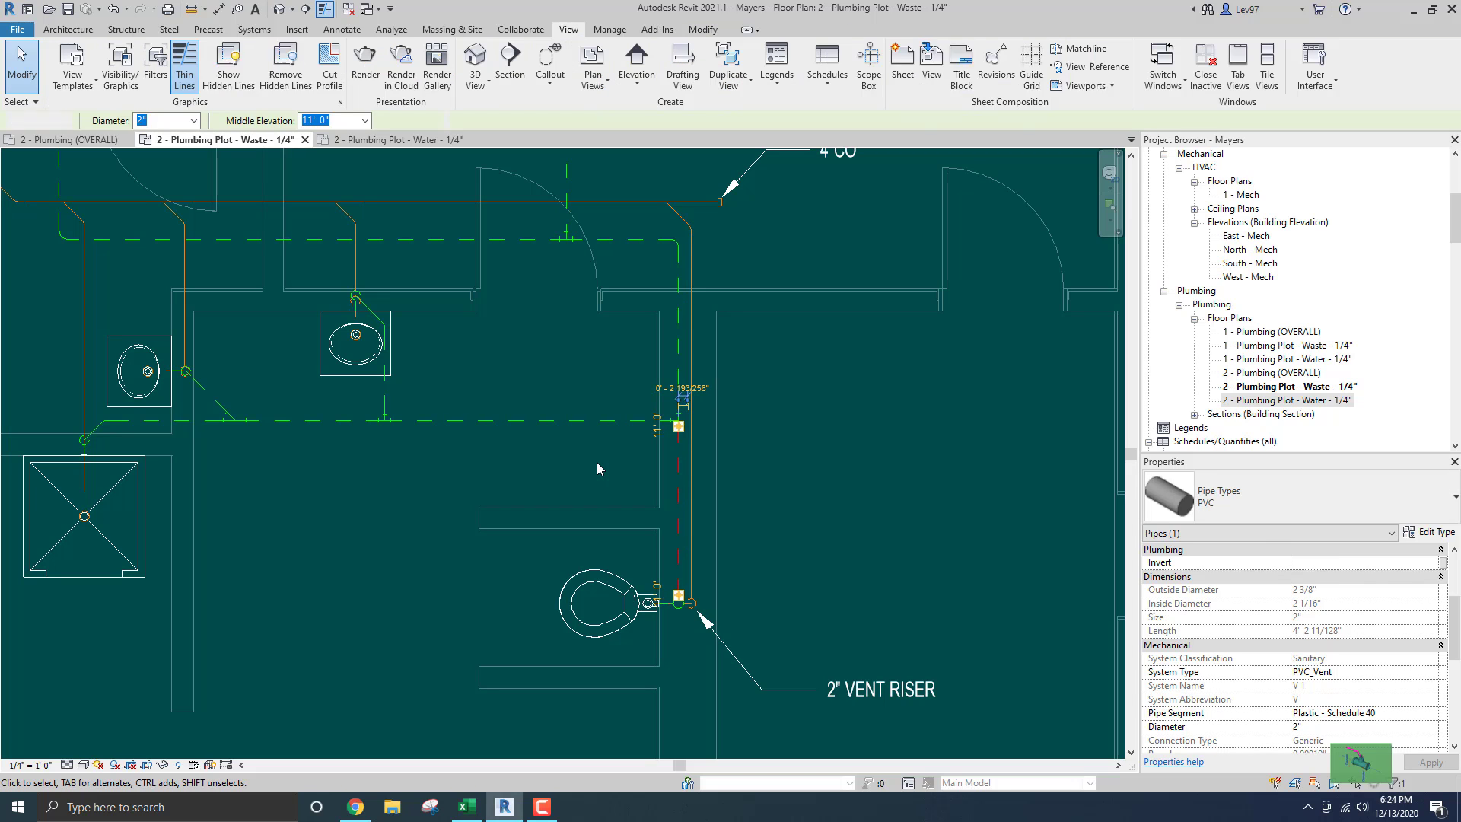
Review the level 2 waste and water plot plans and switch to the 2 - Plumbing (OVERALL) plan.
scroll(482, 377, "down", 4)
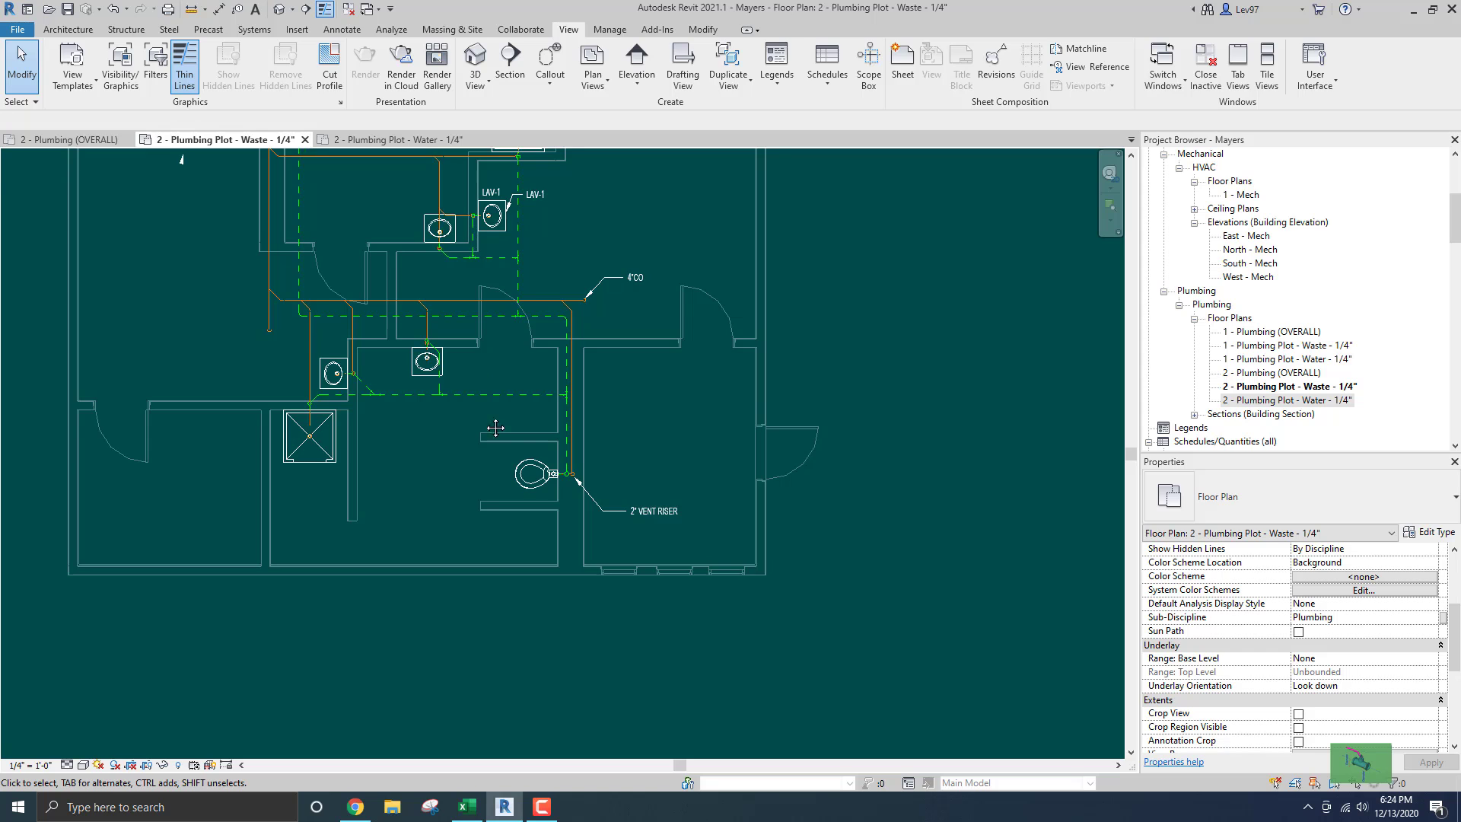
middle_click_drag(496, 428, 506, 534)
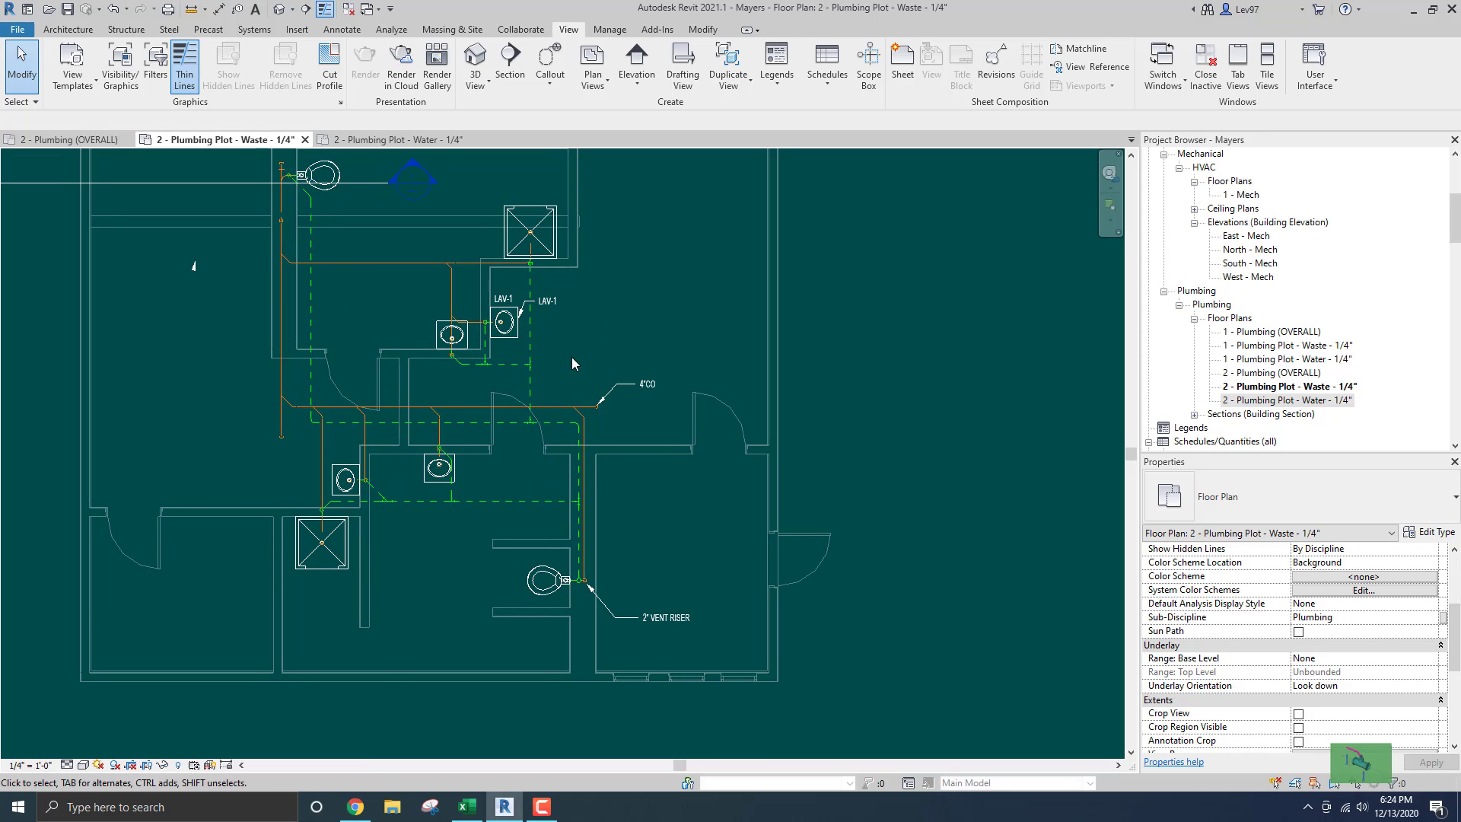
left_click(389, 140)
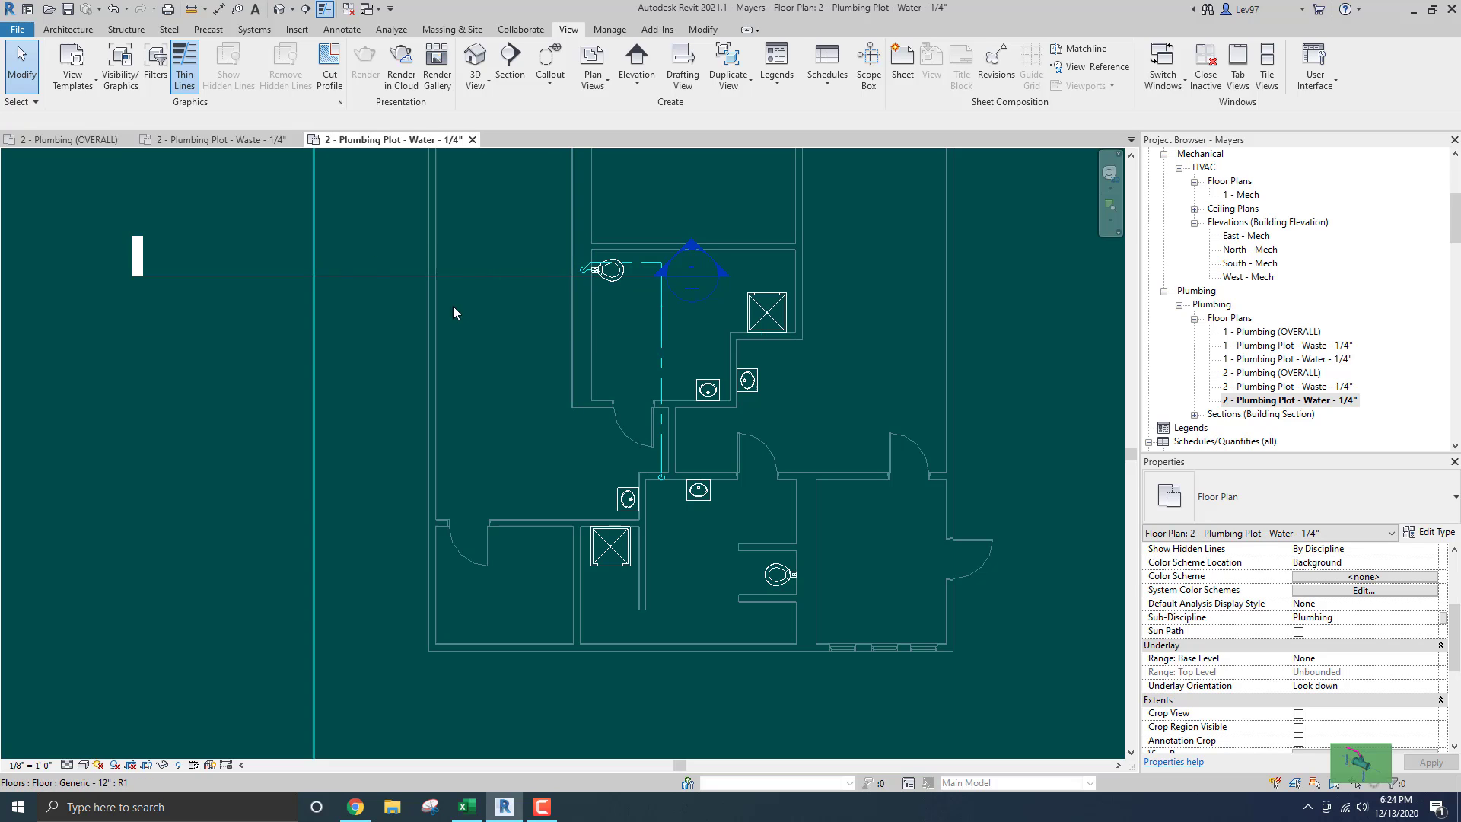
left_click(63, 142)
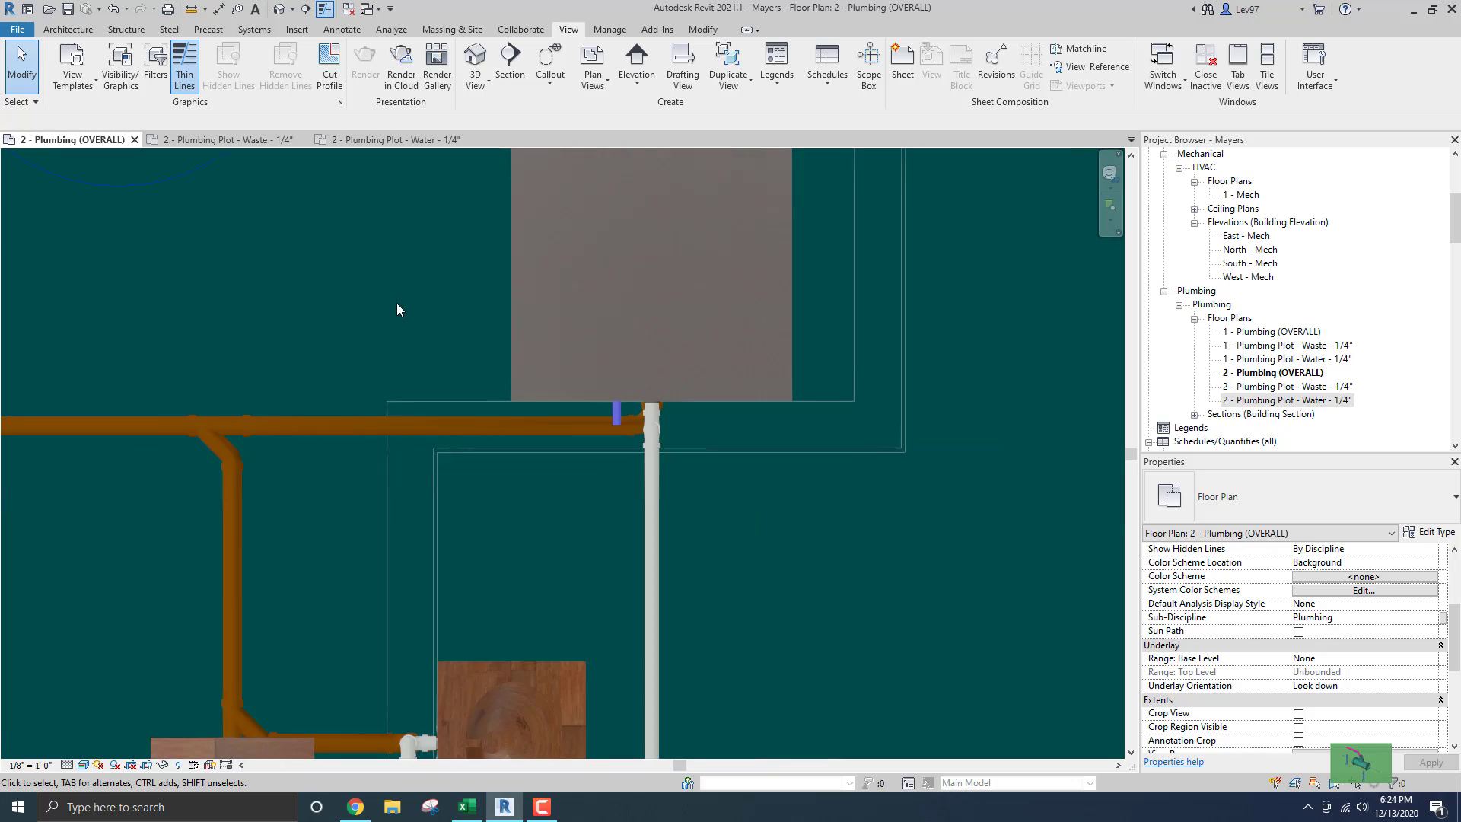
Start a 3/4" DCW pipe from the open end of the shower's cold water stub and set its middle elevation to 10' 6".
scroll(395, 302, "down", 2)
middle_click_drag(391, 288, 505, 301)
scroll(645, 276, "down", 1)
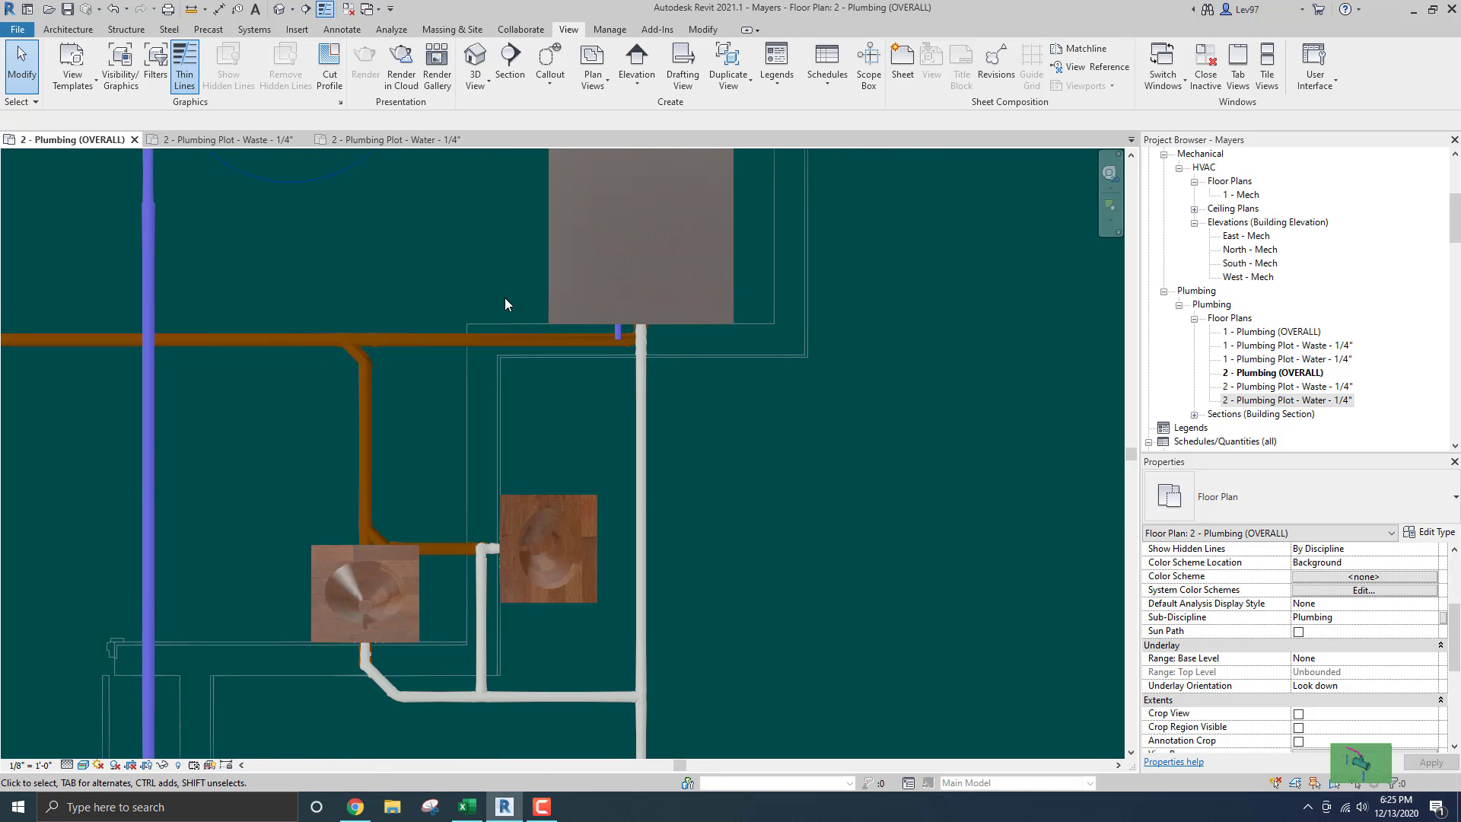
scroll(622, 386, "down", 1)
scroll(623, 372, "up", 3)
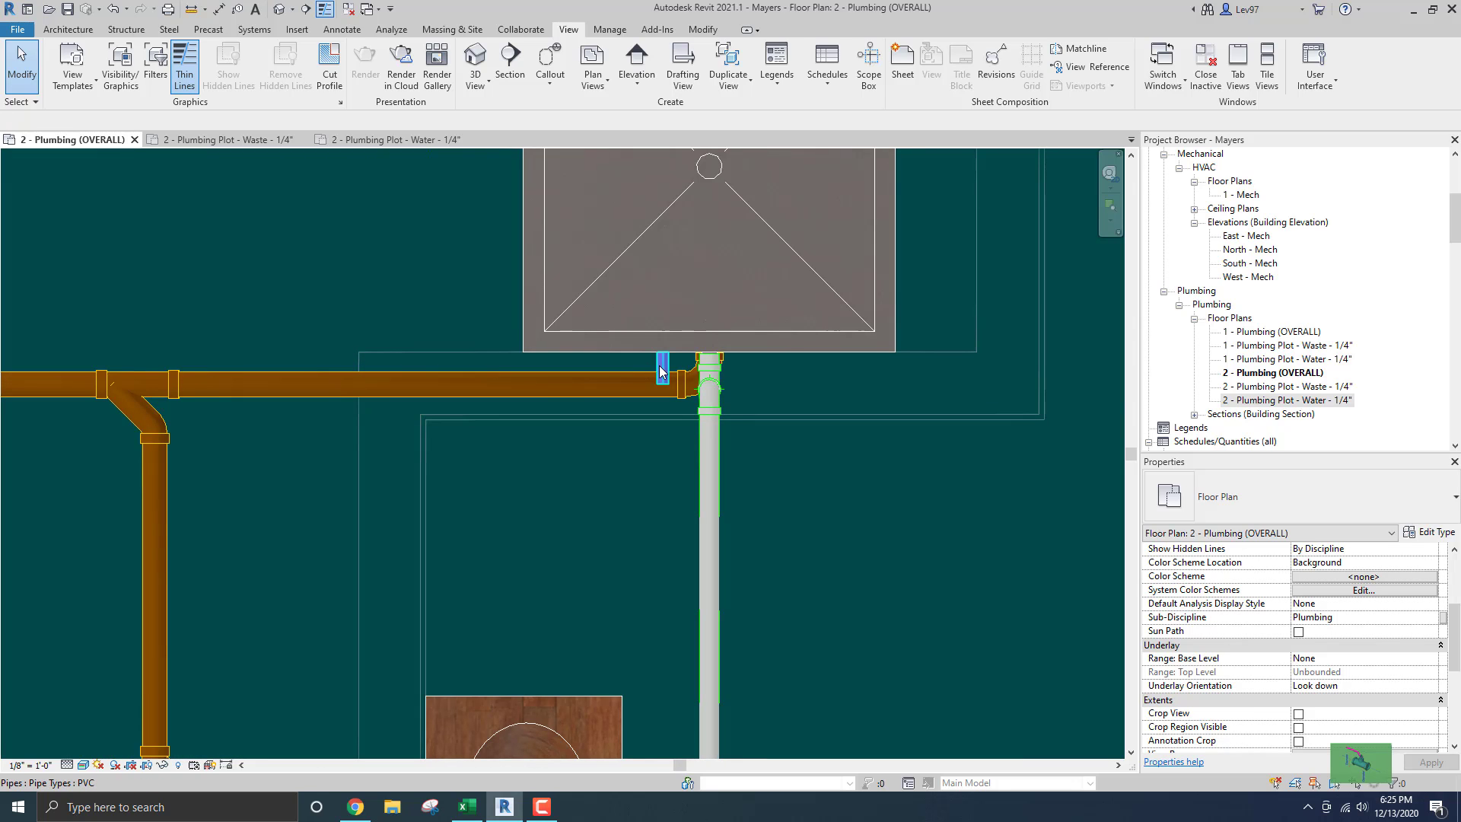
left_click(660, 371)
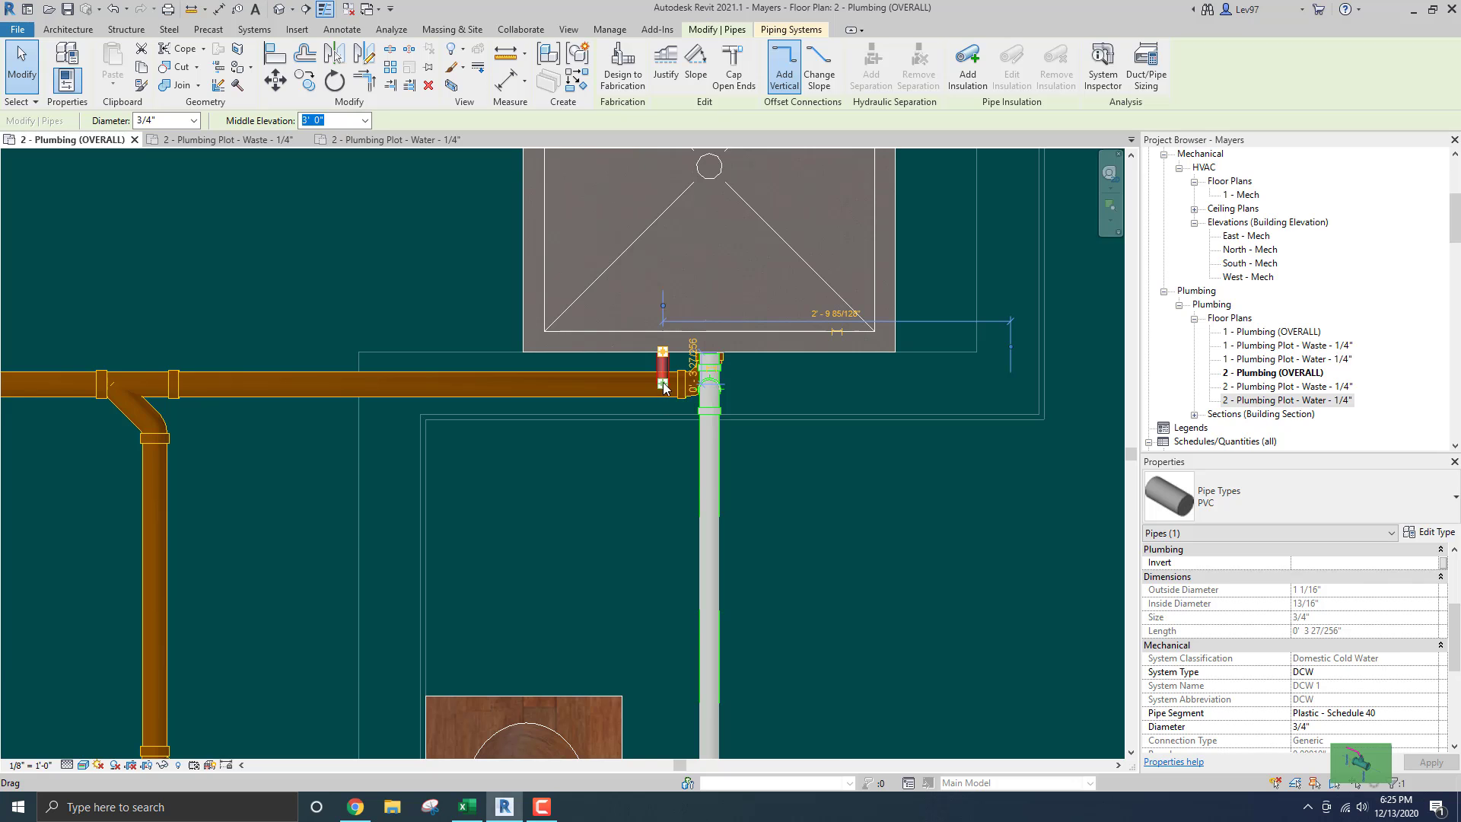
right_click(662, 382)
left_click(708, 452)
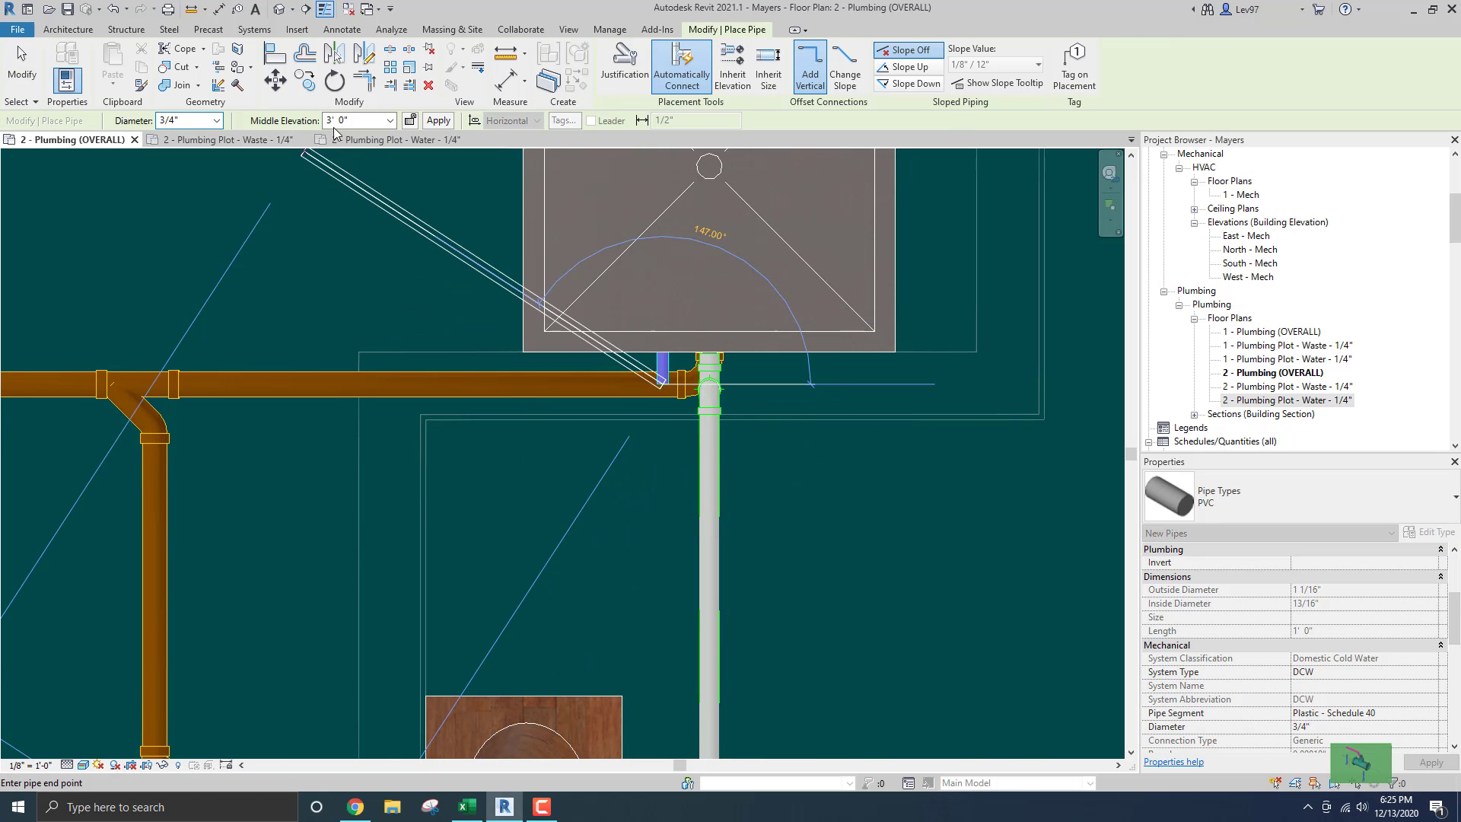
left_click(356, 120)
type("10 6")
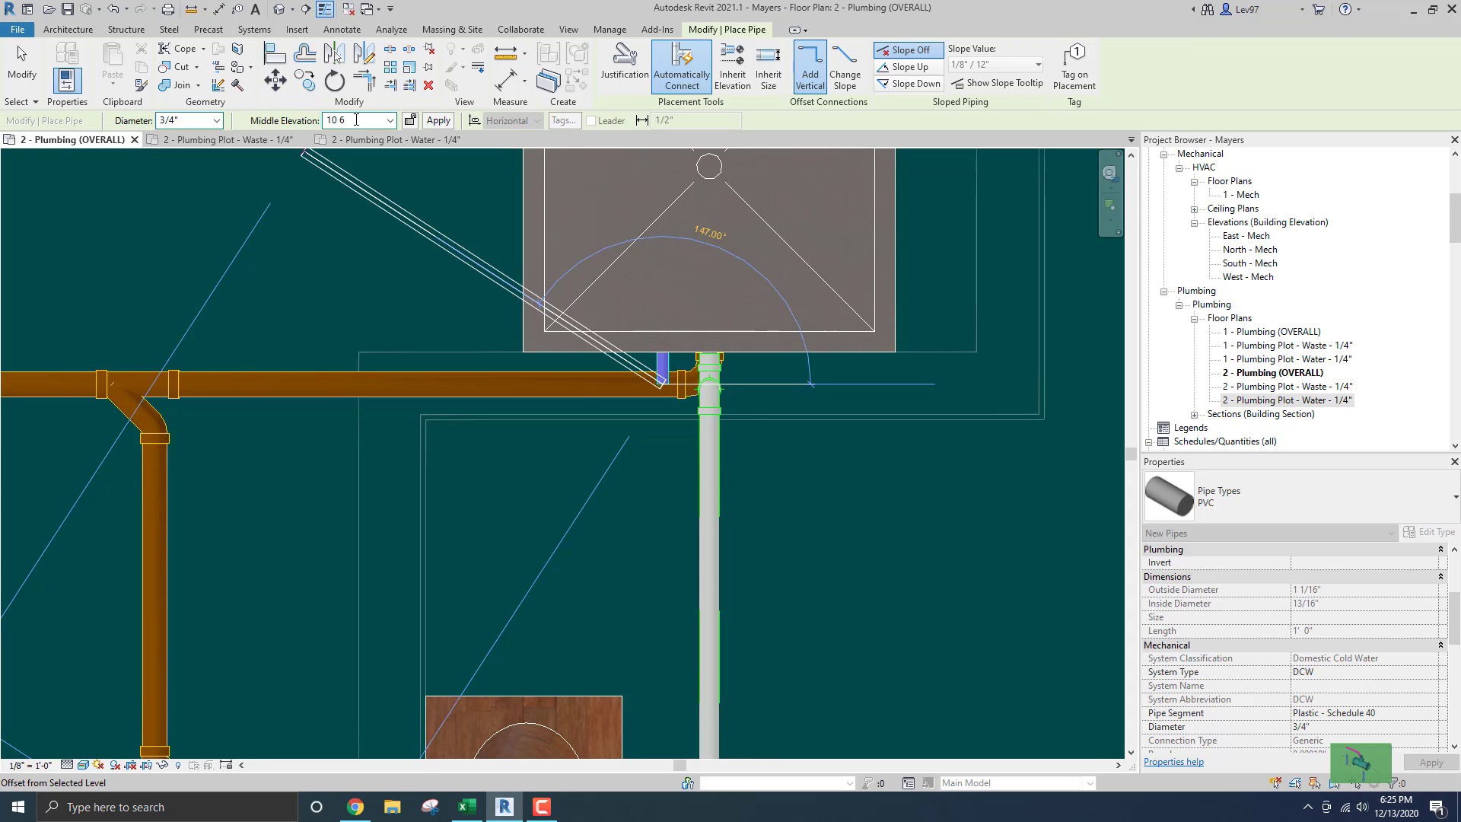
type("0' 6")
key("Return")
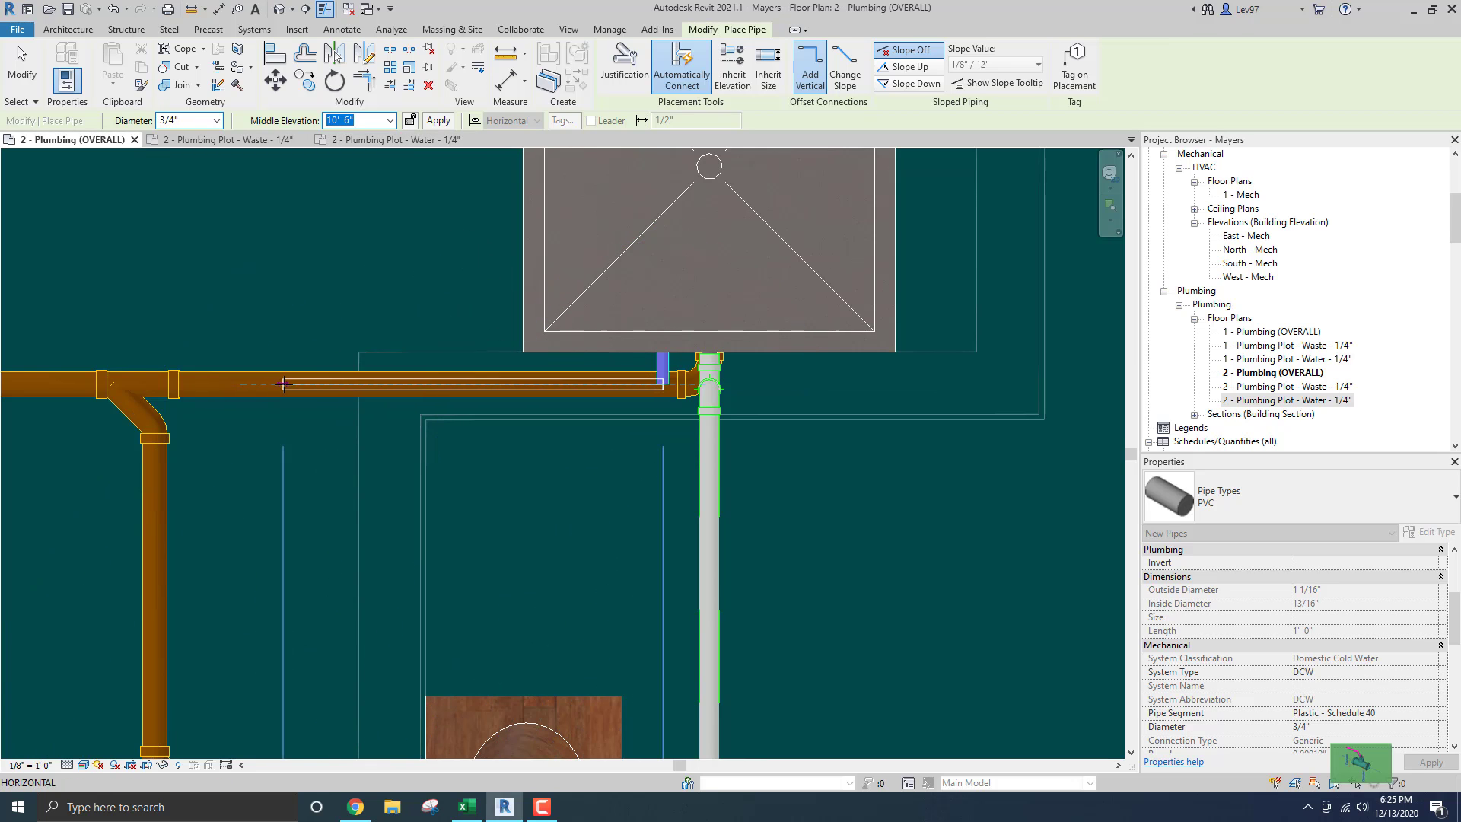
Run the shower's cold water pipe horizontally to the vertical DCW main, connect it there, and finish the pipe command.
scroll(327, 384, "down", 3)
middle_click_drag(348, 385, 710, 388)
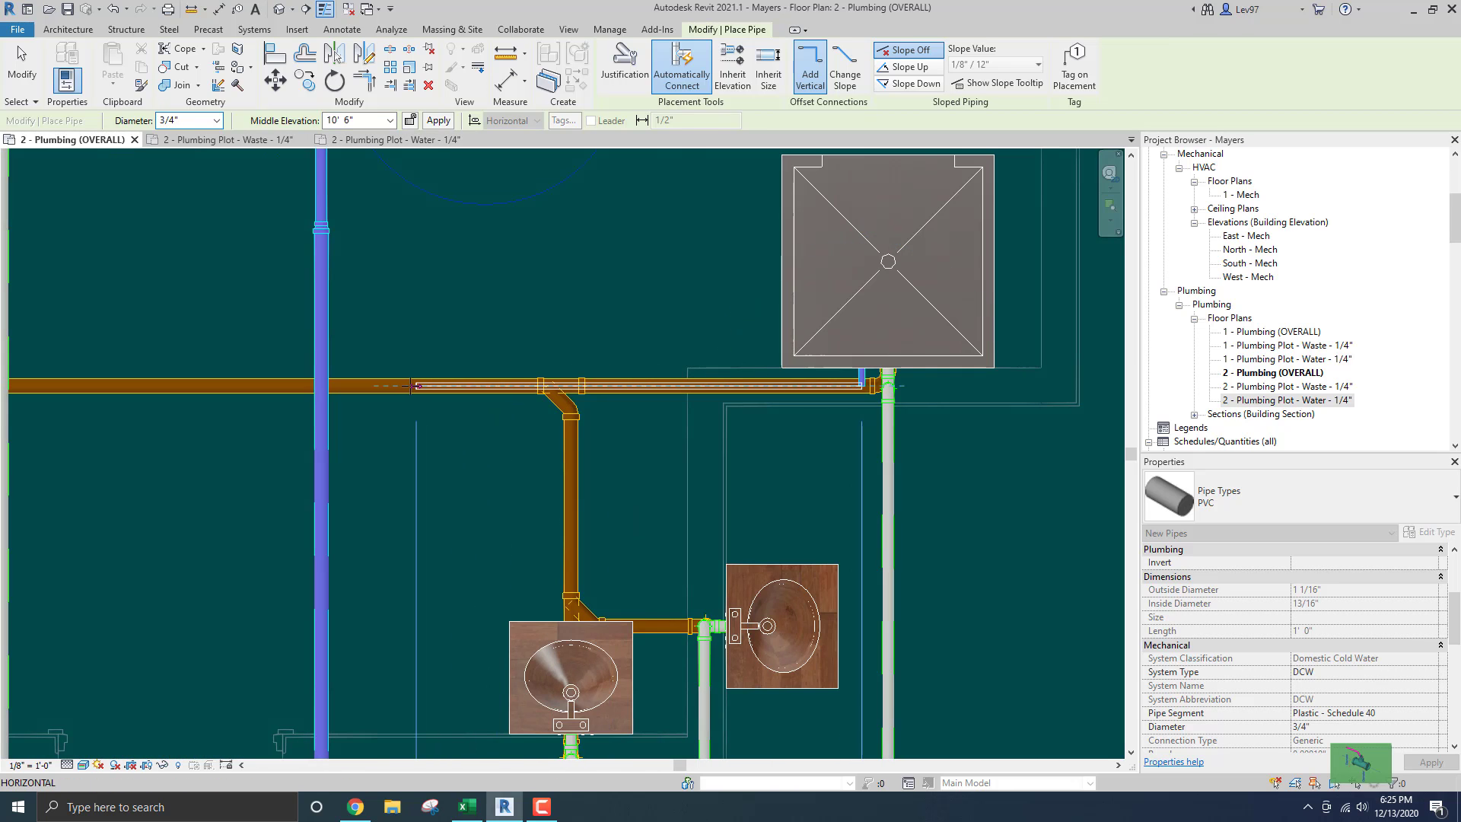
scroll(344, 386, "up", 3)
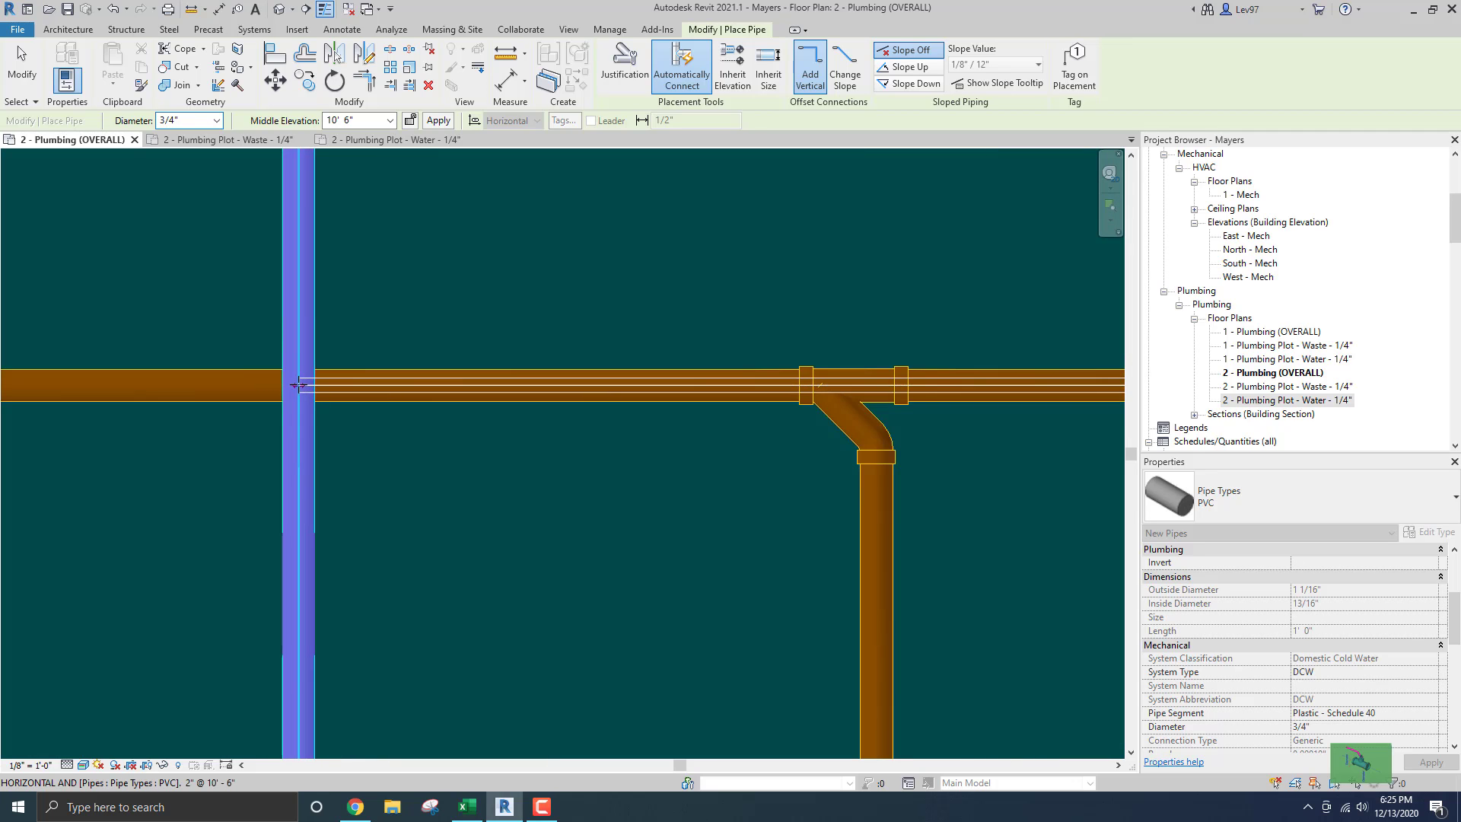
left_click(298, 385)
key("Escape")
key("Escape")
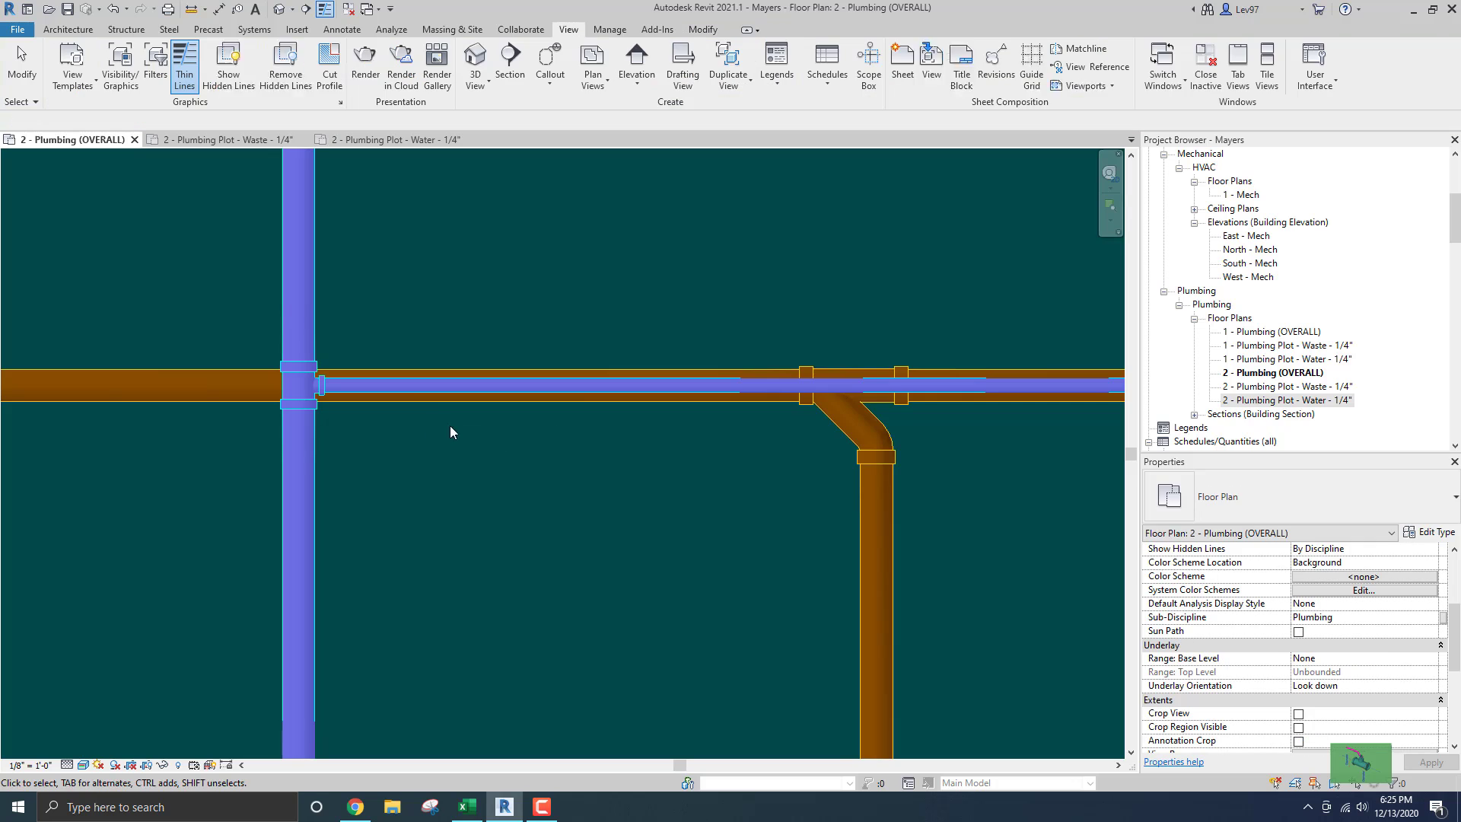
Inspect the new shower DCW branch in the overall plan and check it in the 2 - Plumbing Plot - Water - 1/4" plan.
scroll(453, 434, "down", 4)
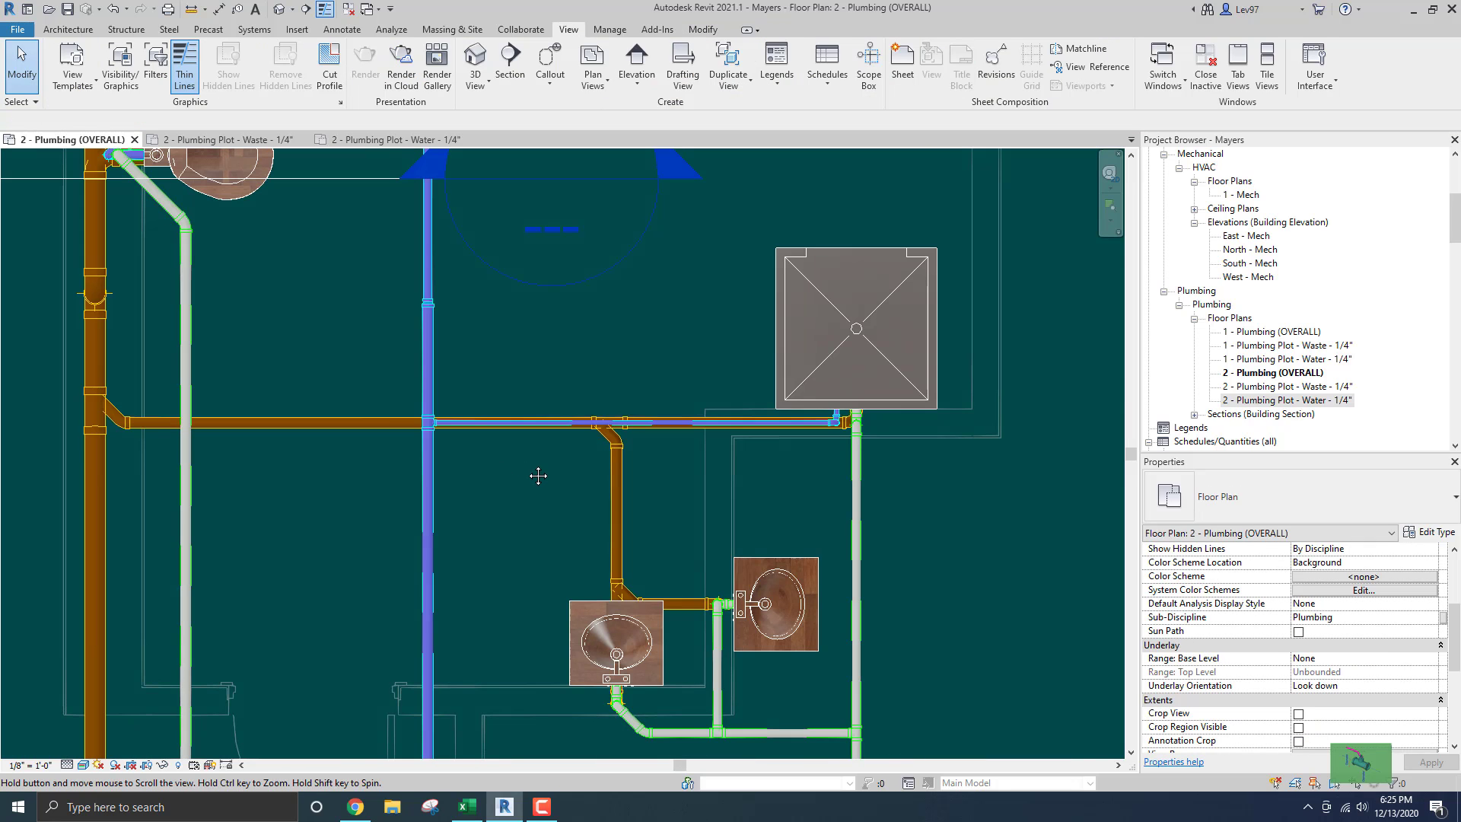
middle_click_drag(519, 455, 501, 421)
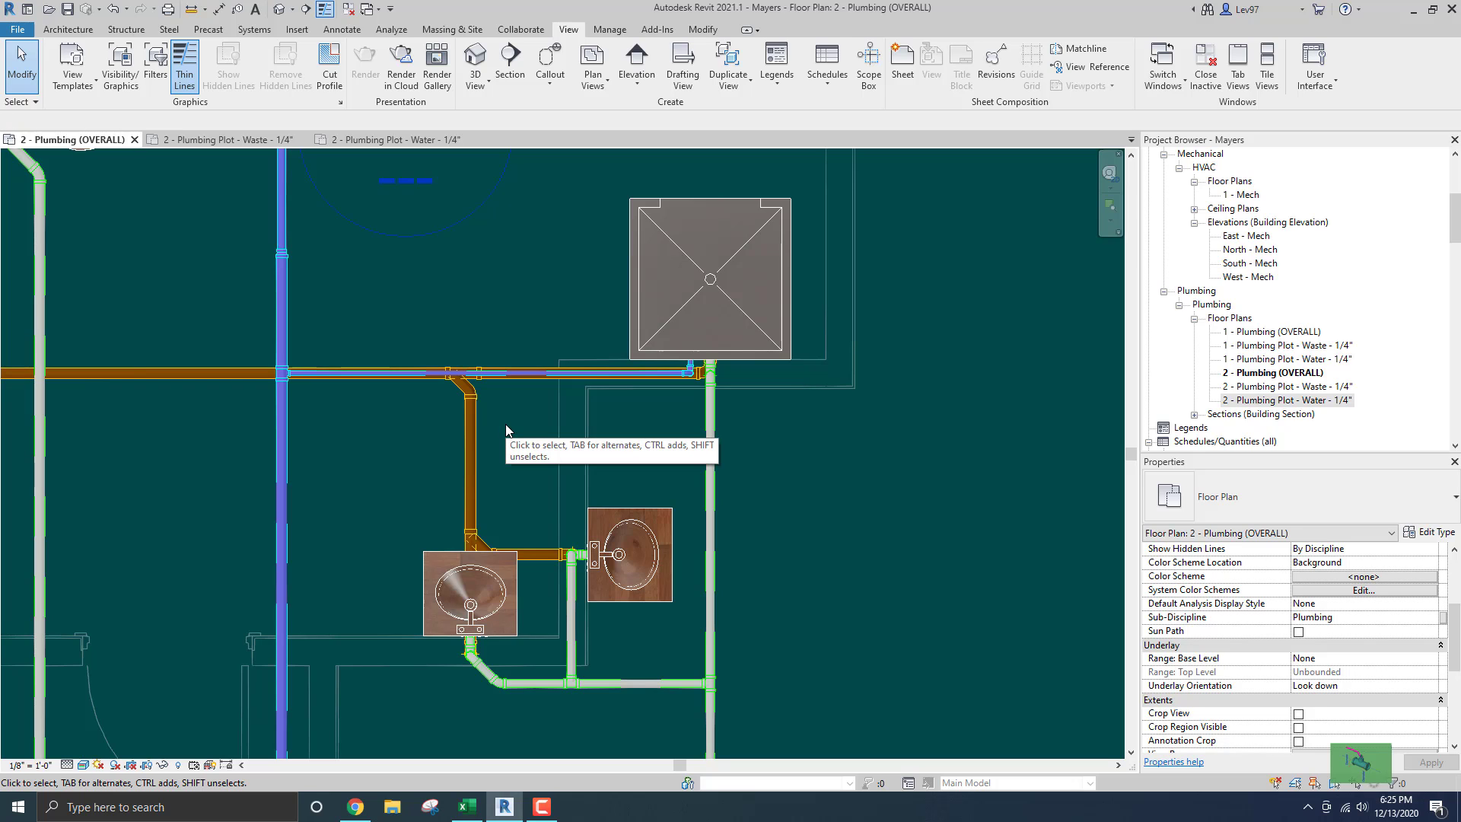
middle_click_drag(391, 435, 446, 400)
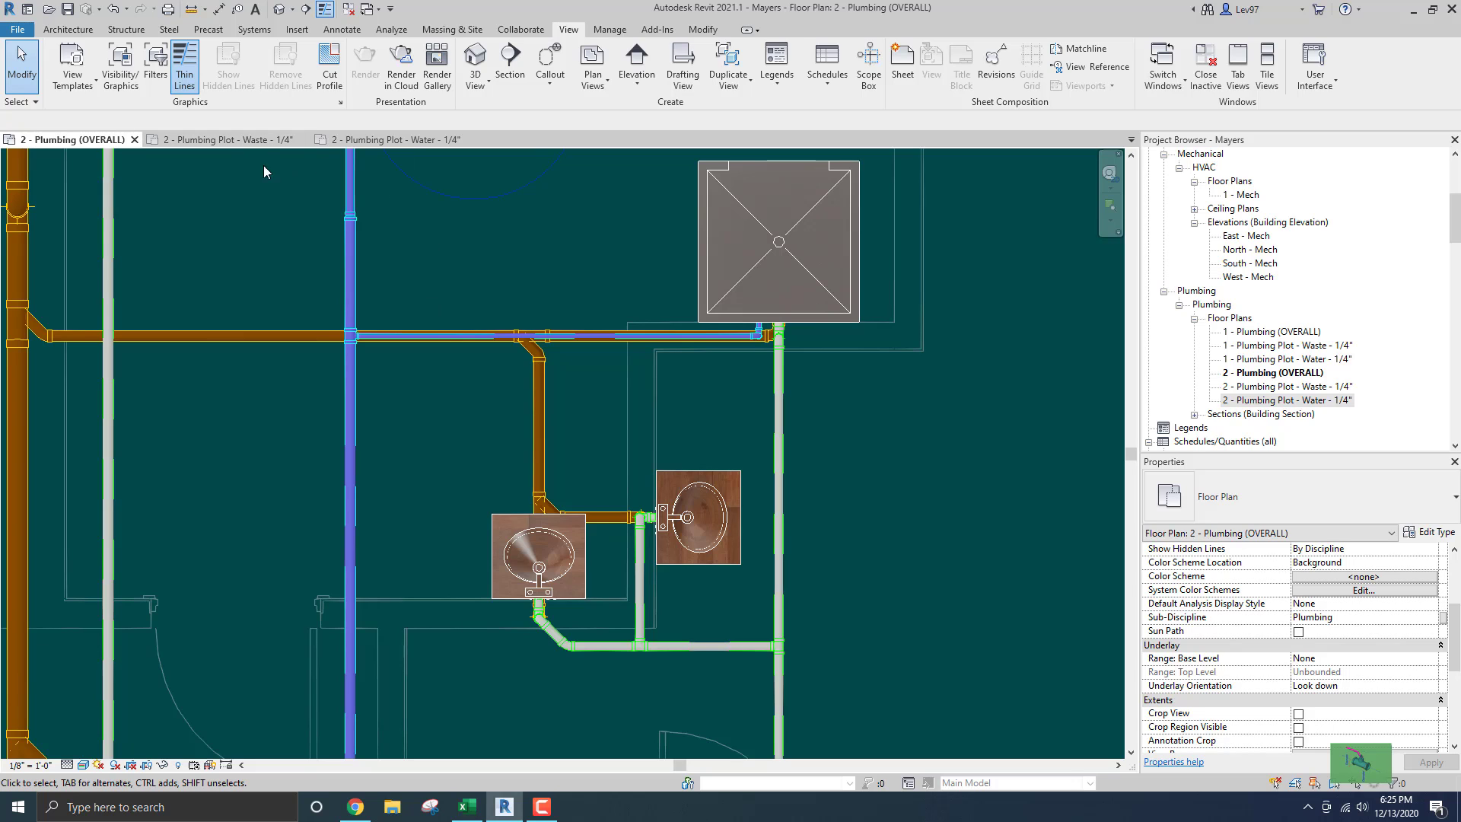
left_click(374, 141)
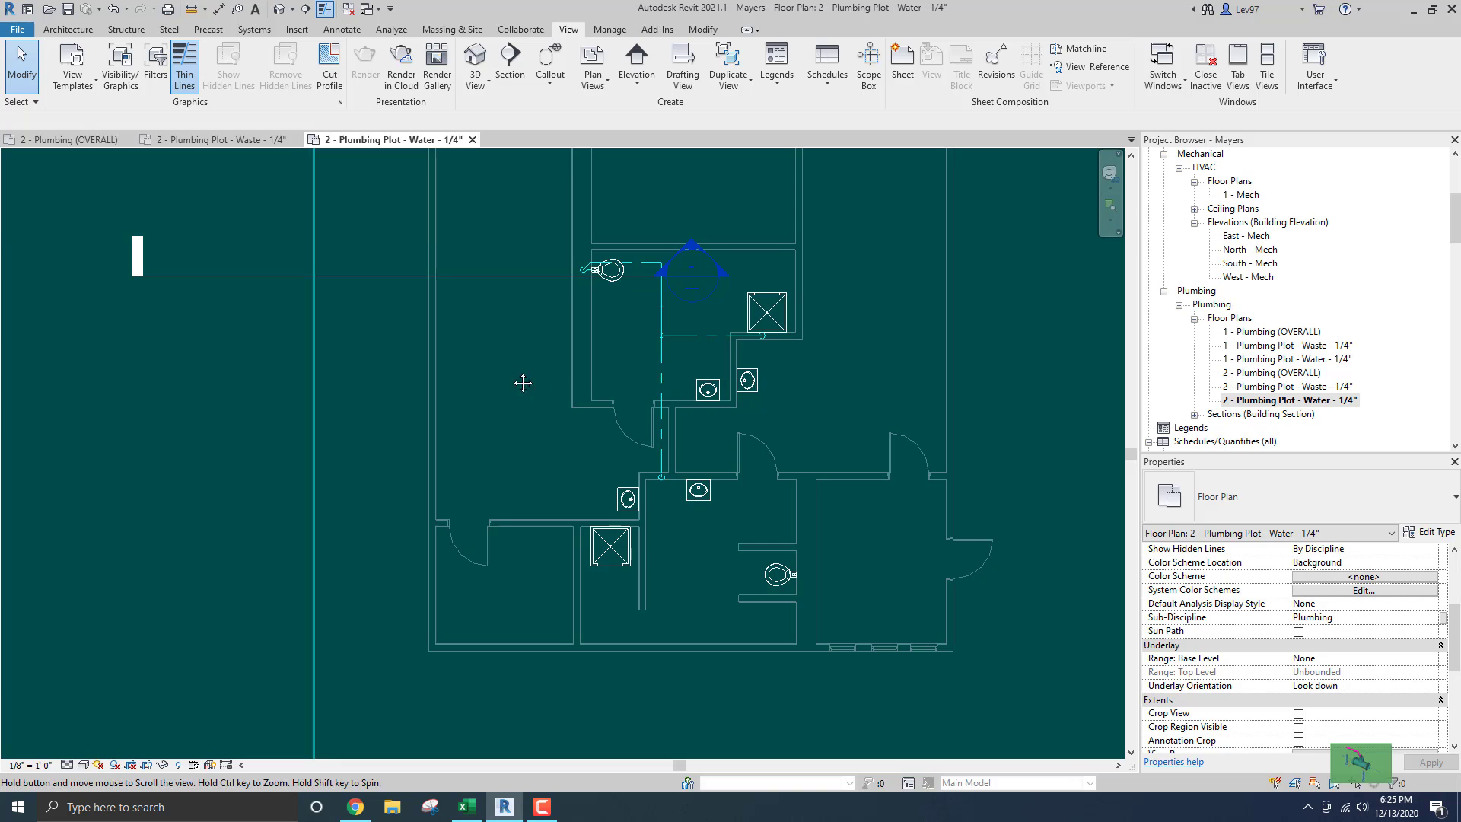
scroll(506, 282, "up", 5)
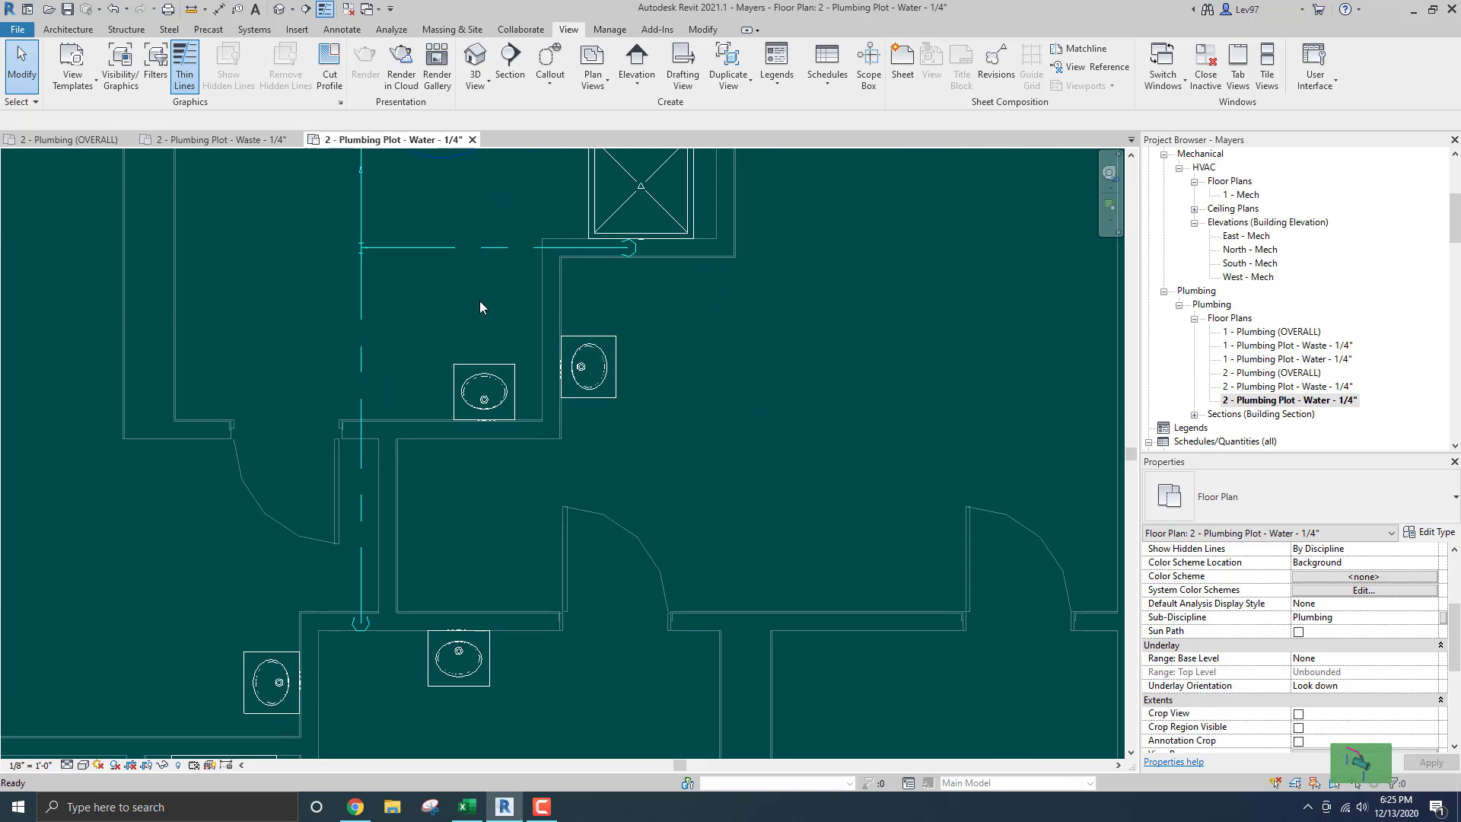
left_click(615, 353)
scroll(555, 358, "up", 2)
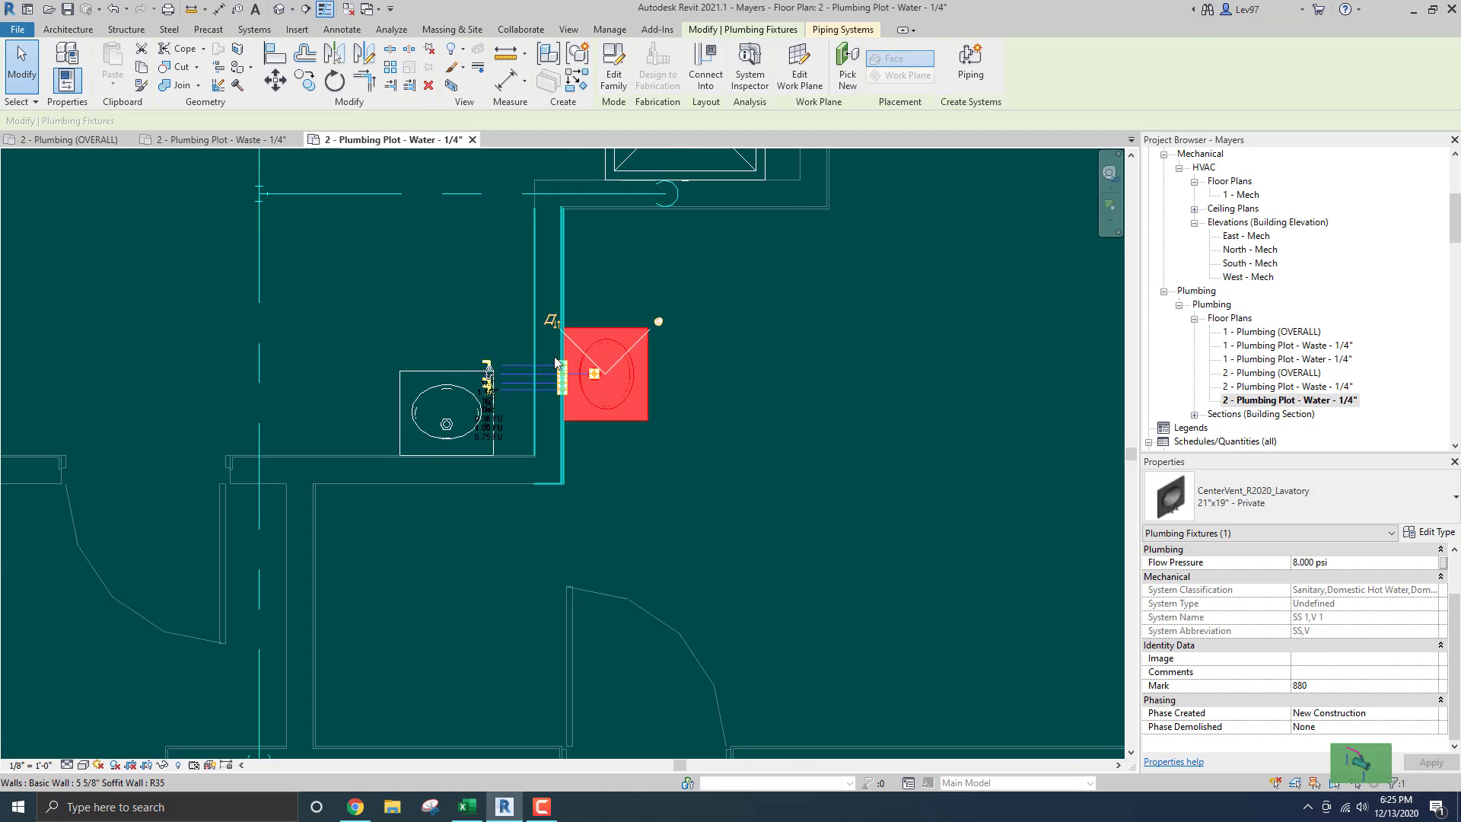
scroll(556, 358, "up", 3)
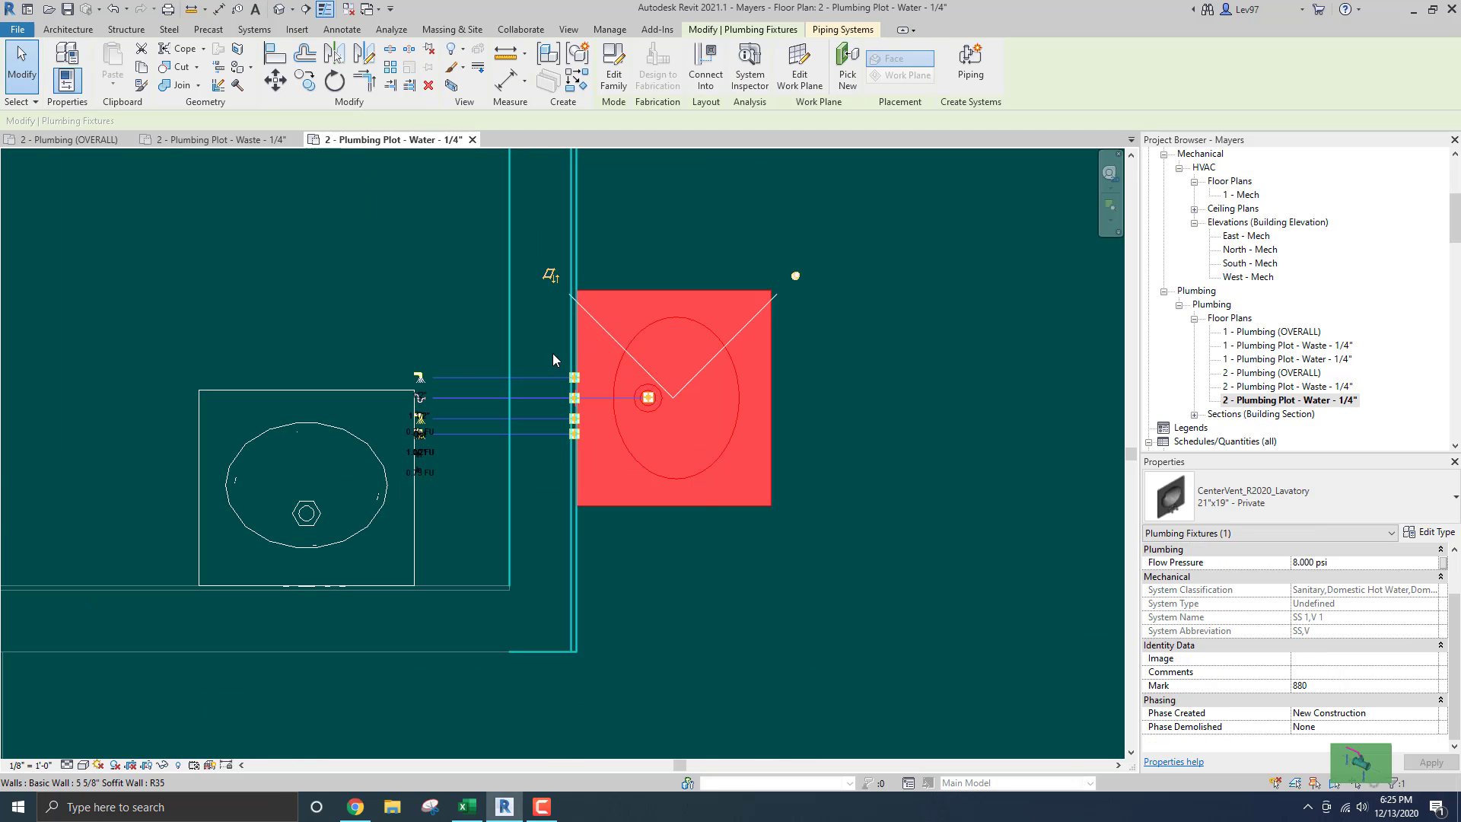
left_click(420, 381)
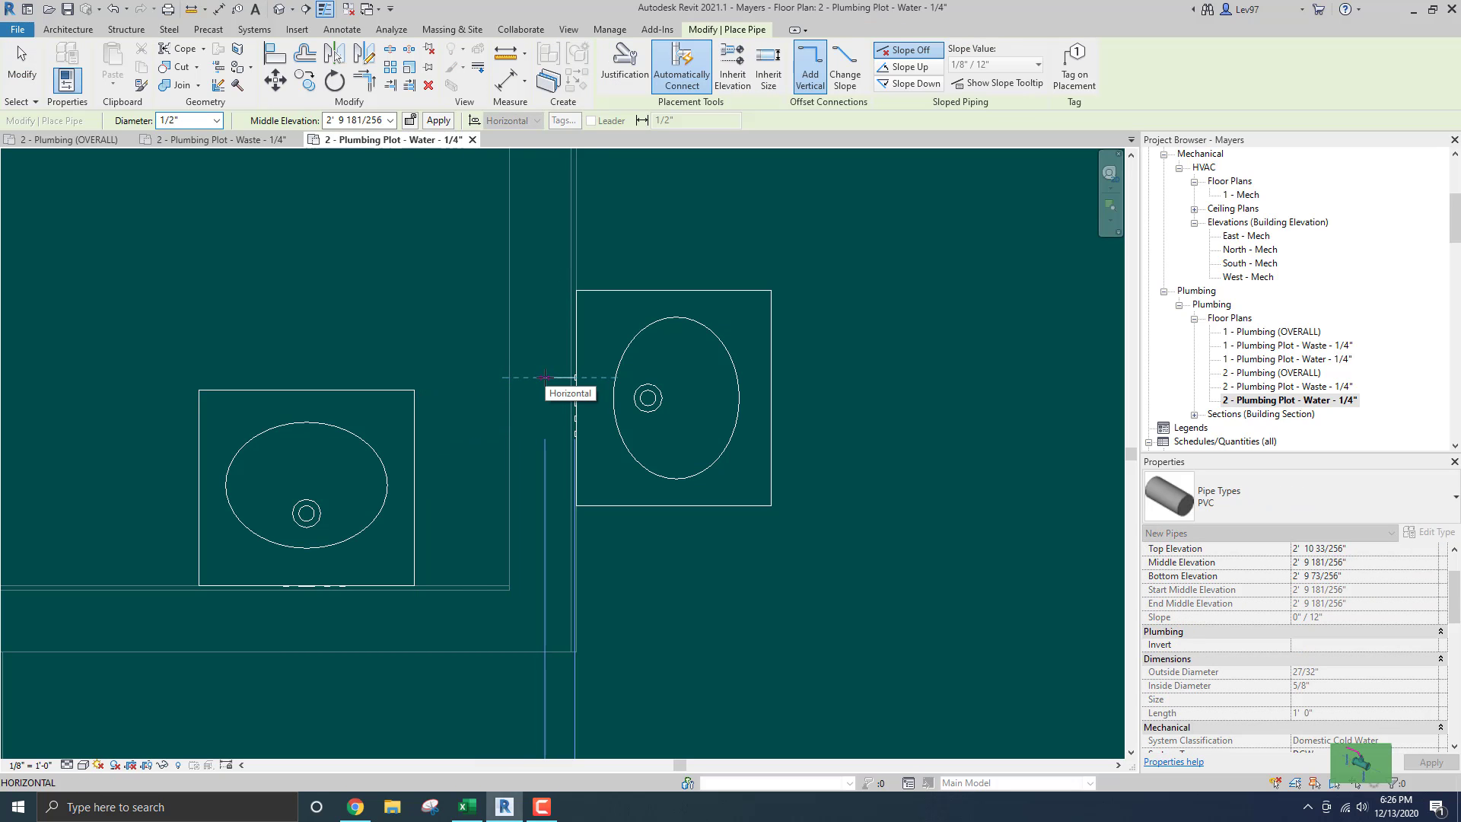
key("Escape")
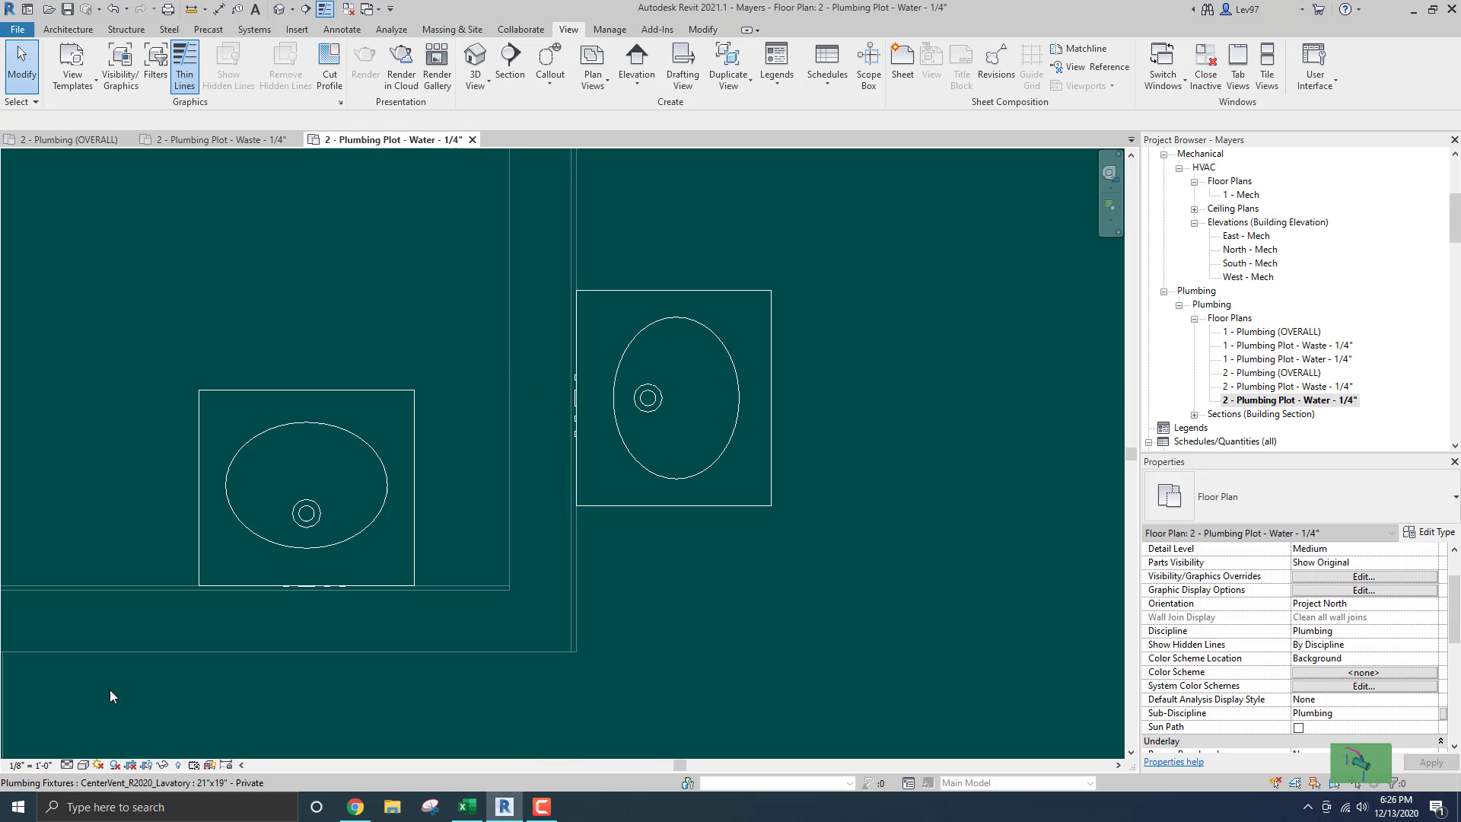
Set the water plot plan's visual style to Realistic.
left_click(84, 765)
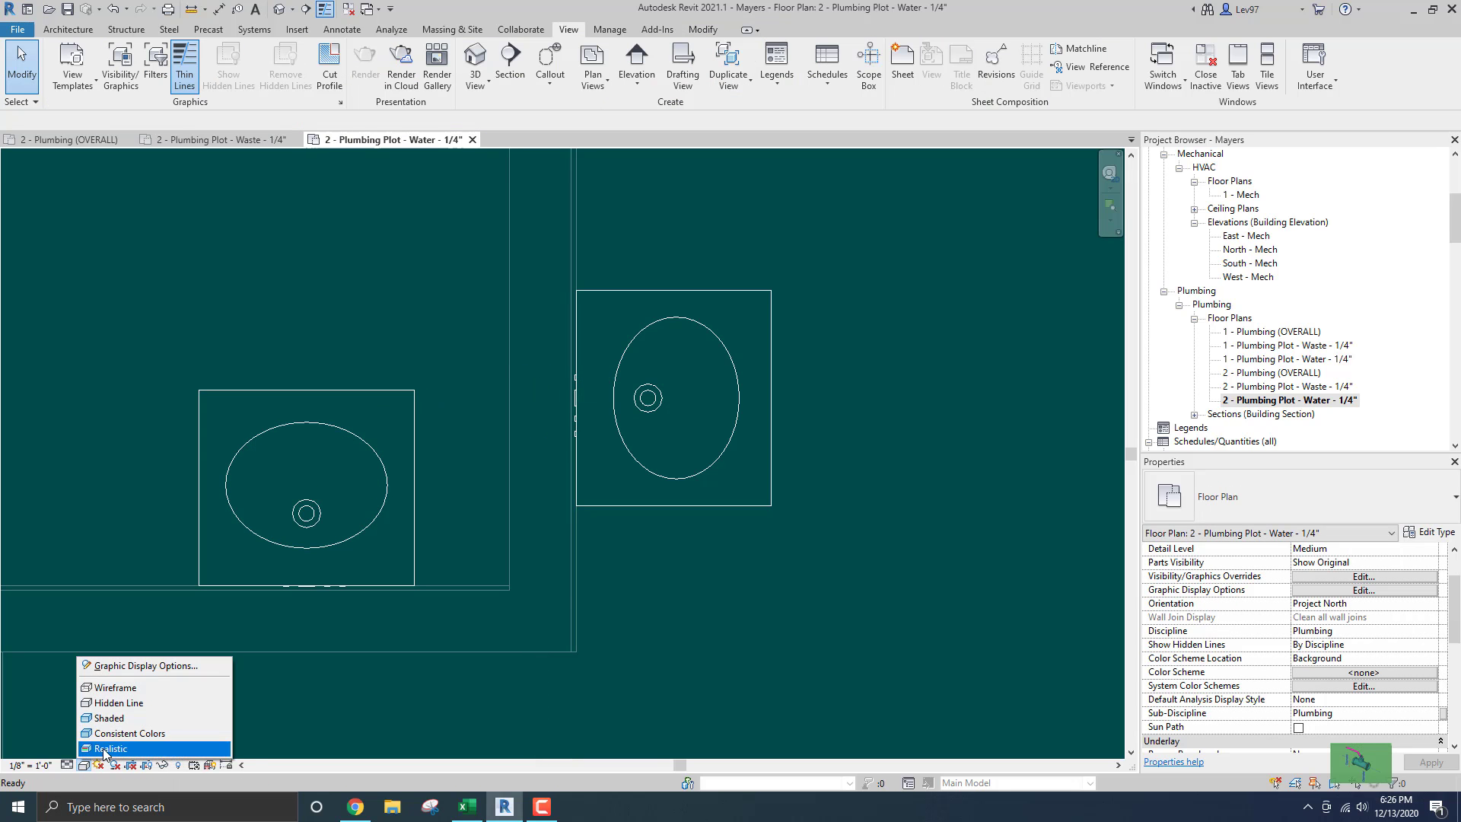
left_click(104, 749)
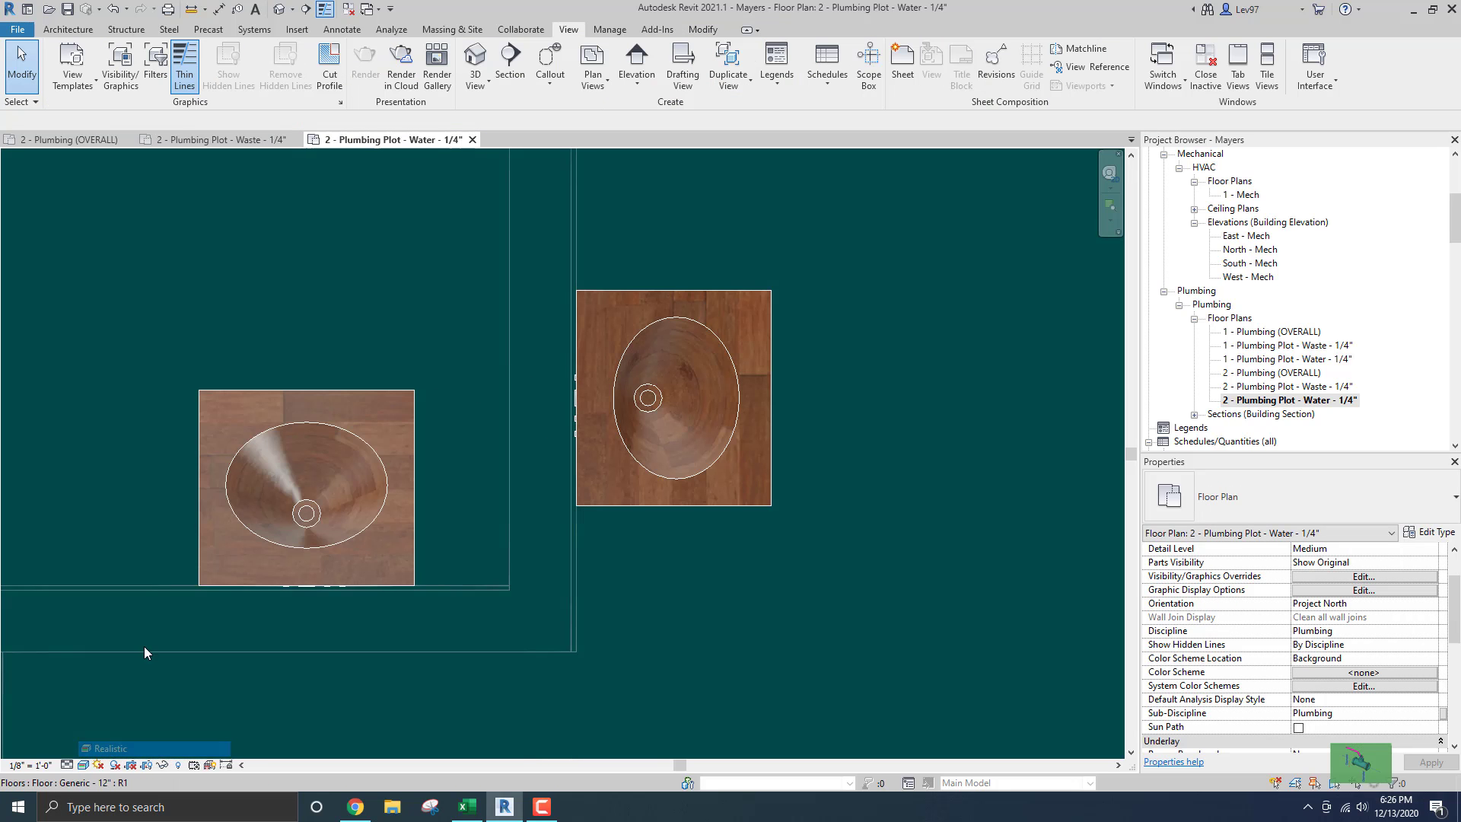
left_click(680, 295)
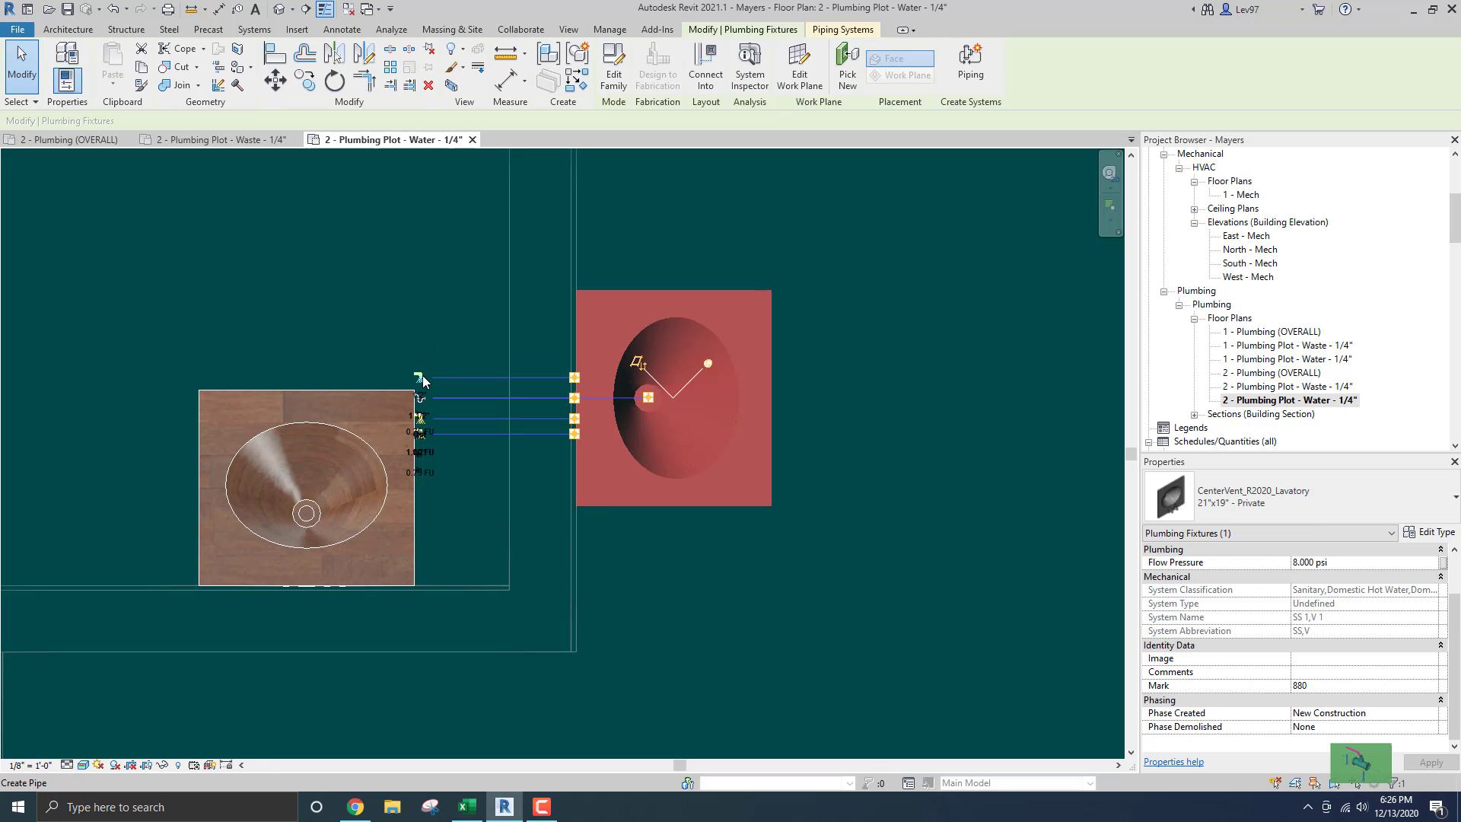
left_click(421, 379)
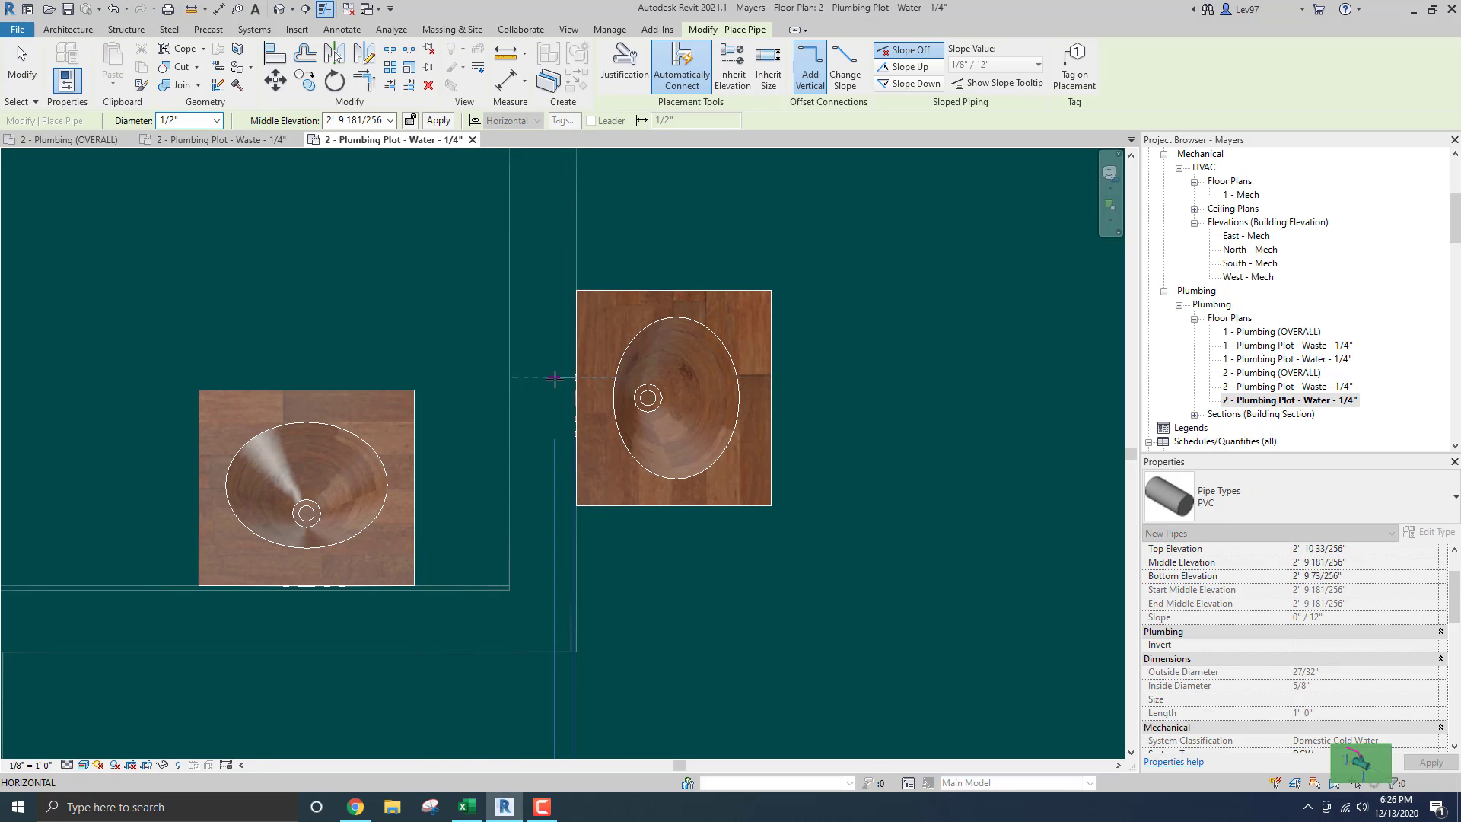
key("Escape")
key("Escape")
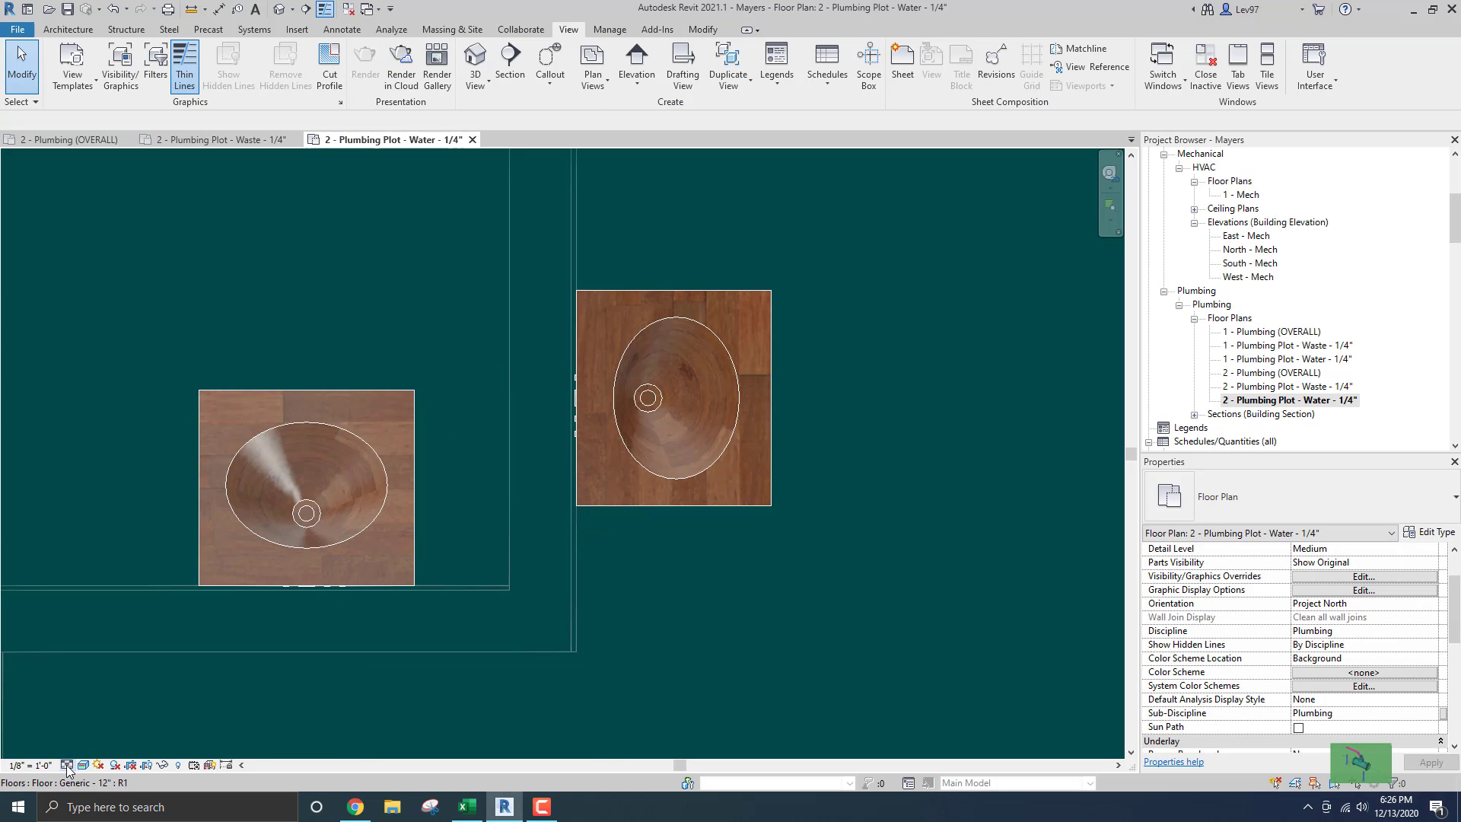
Set the plan's detail level to Fine and draw a short 1/2" cold water stub from the eastern lavatory into the wall behind it.
left_click(67, 766)
left_click(76, 755)
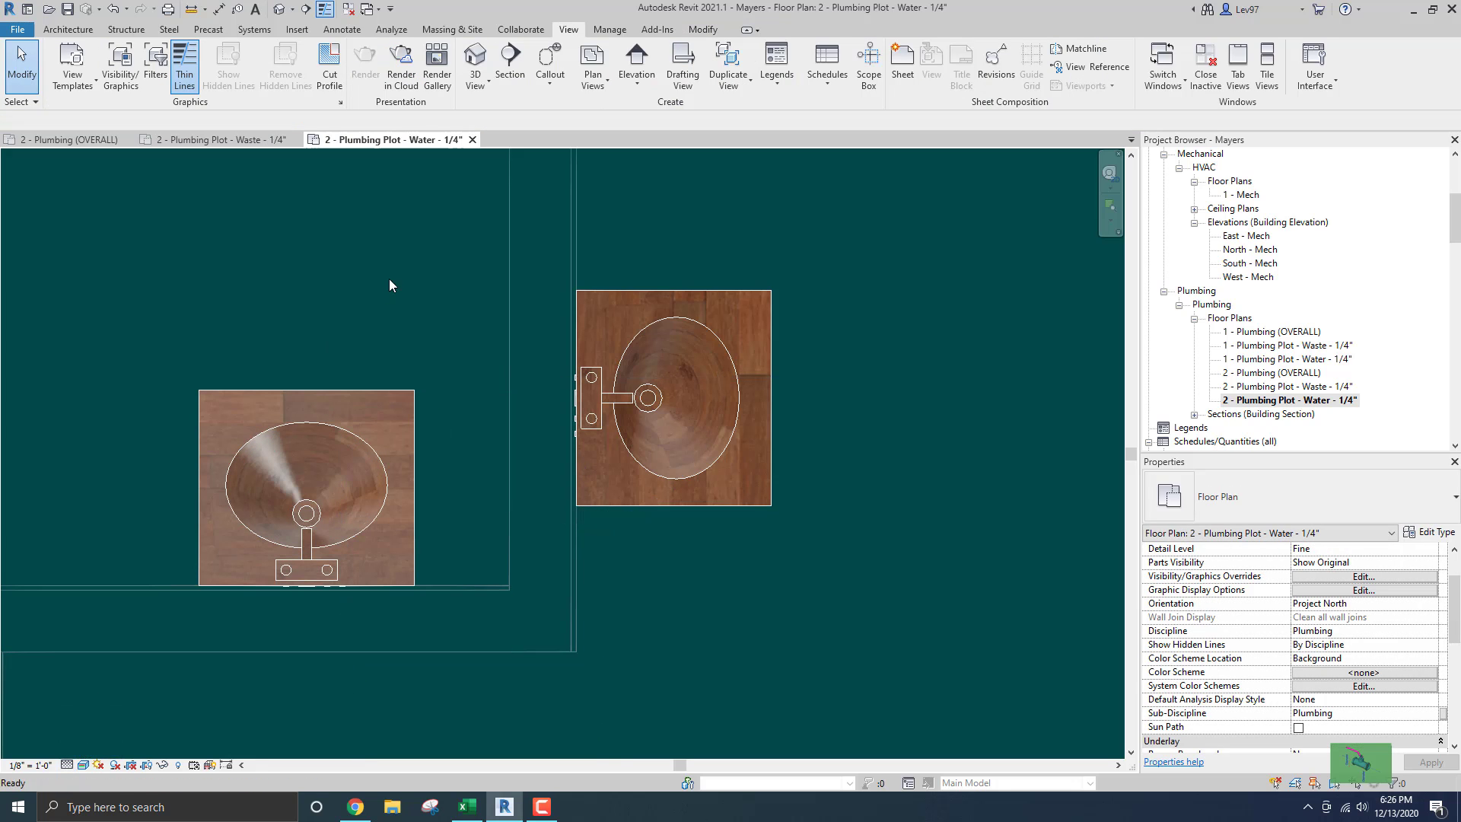
left_click(653, 290)
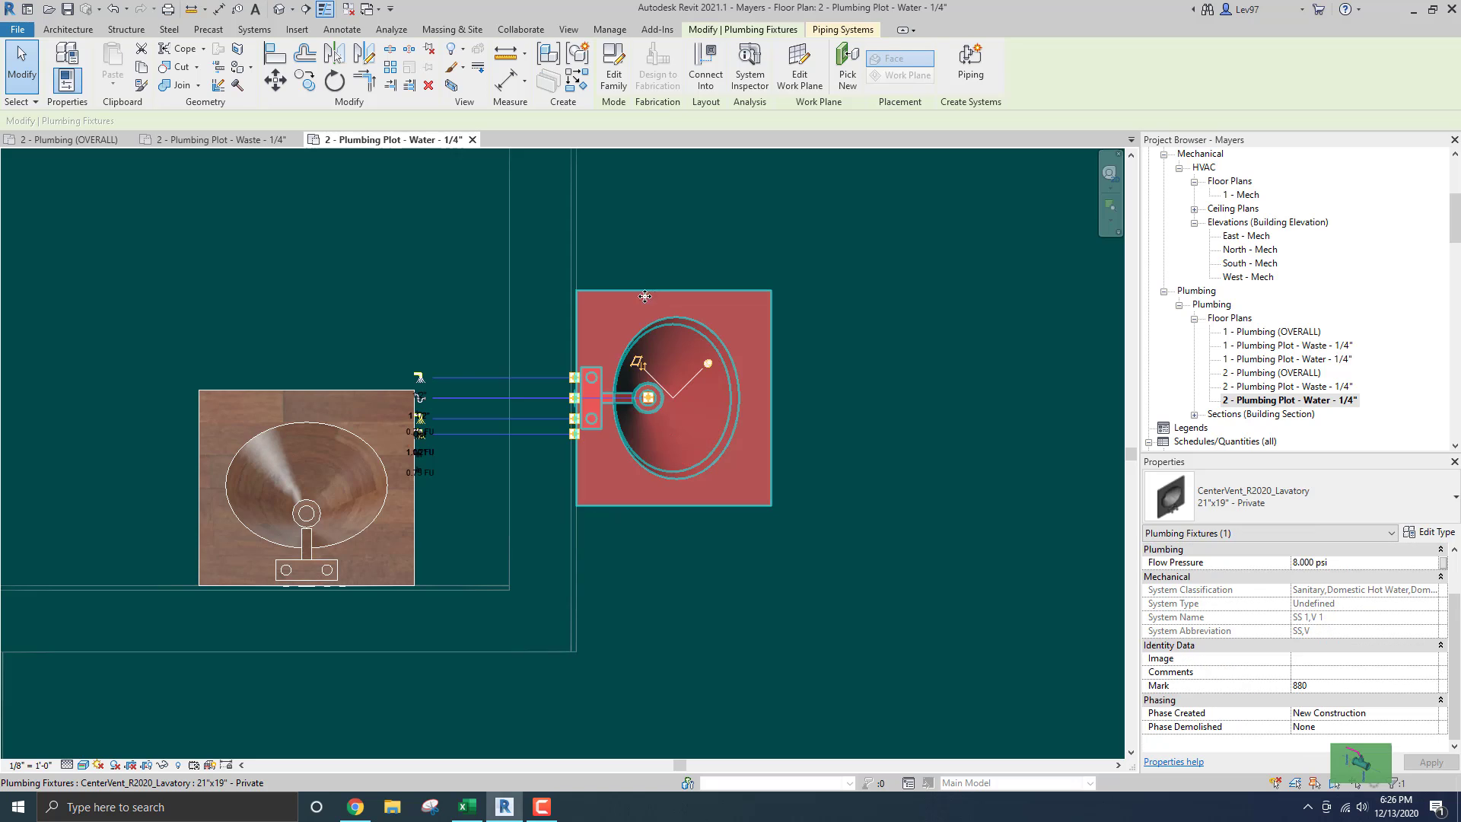
left_click(419, 378)
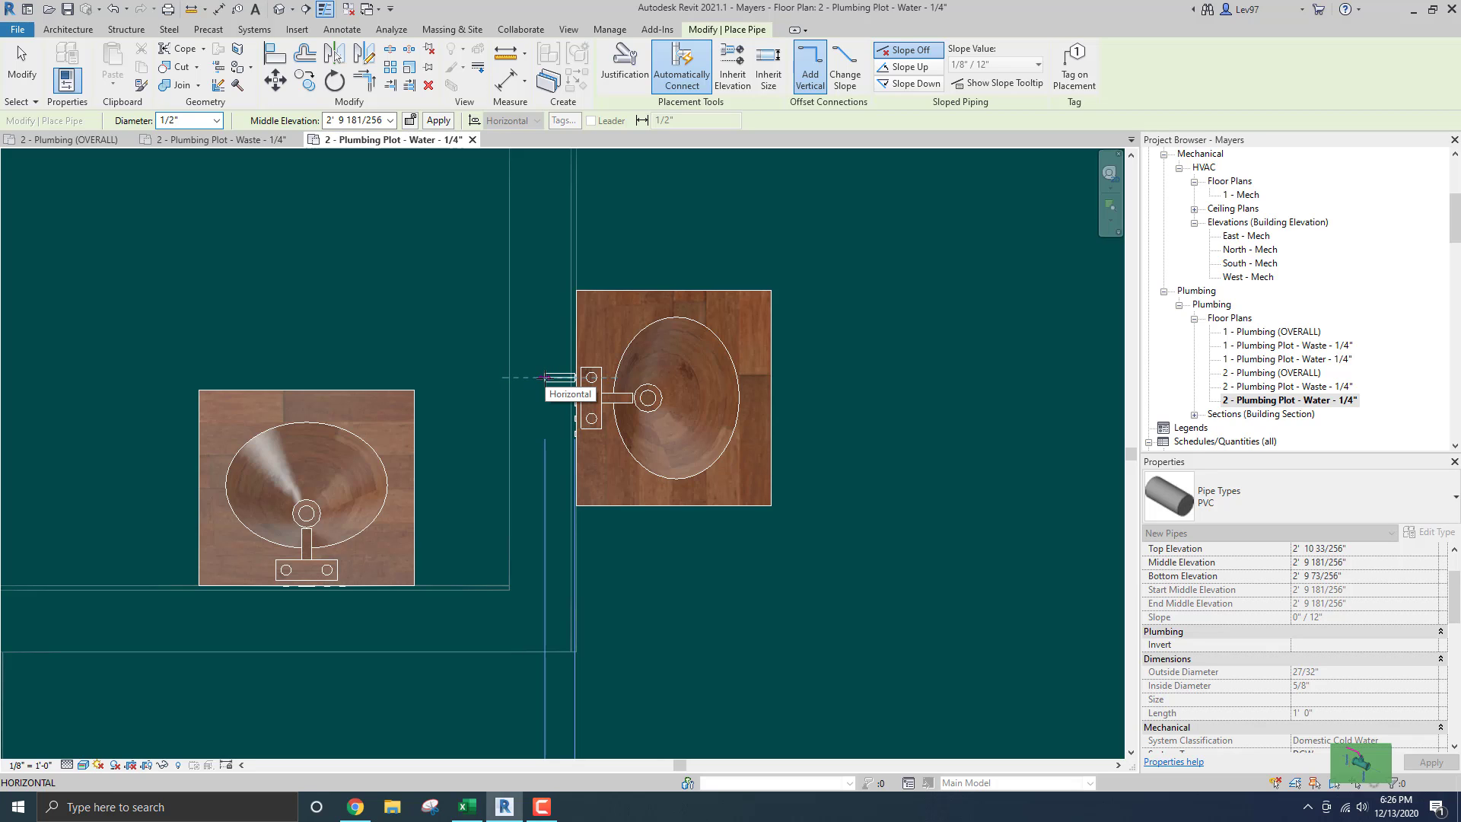
left_click(545, 376)
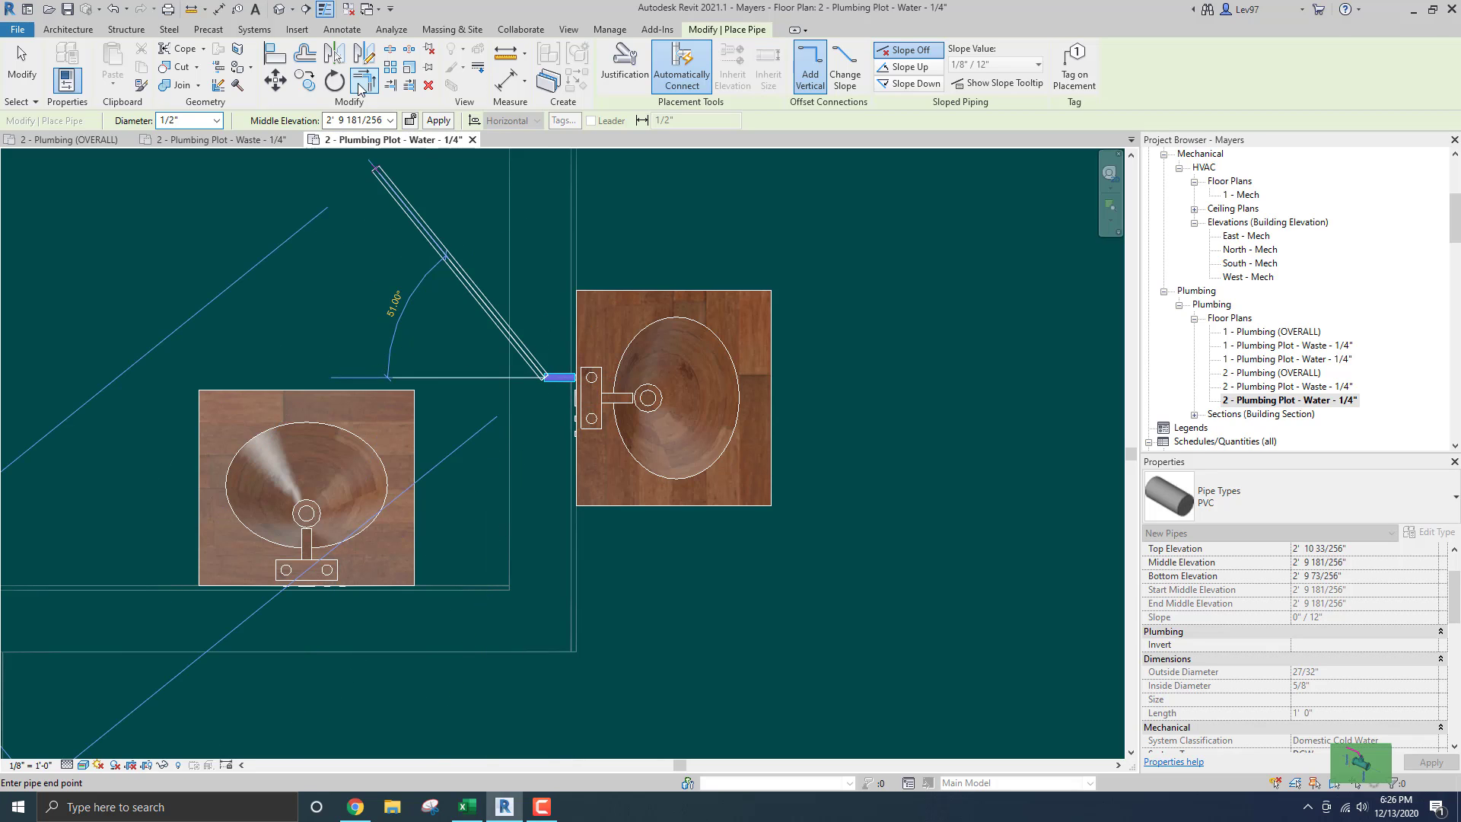
Continue the eastern lavatory's cold water pipe at a middle elevation of 10' 6", running it about 3' 2" horizontally toward the main.
left_click(350, 120)
type("1")
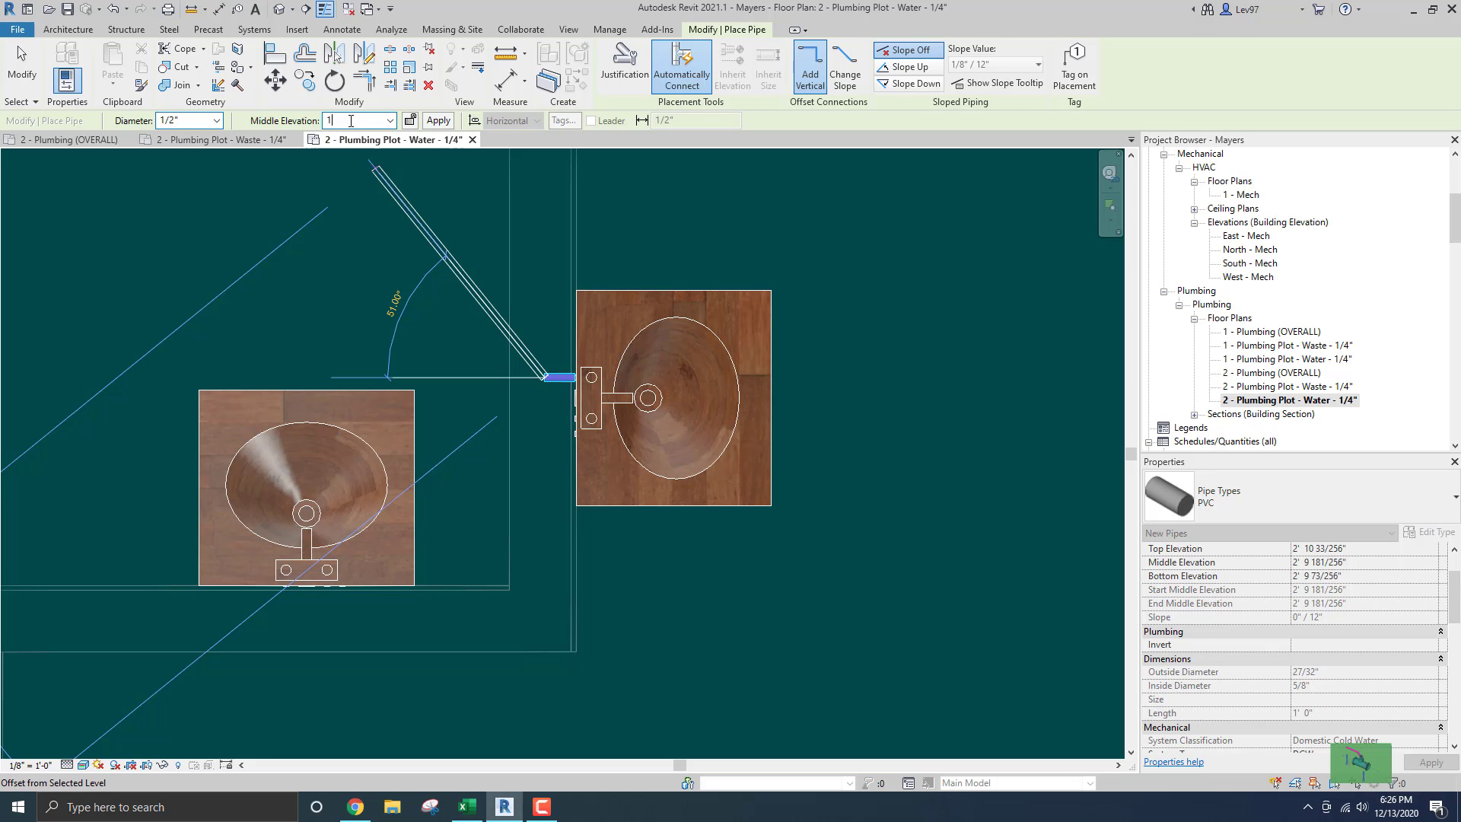
type("0' 6")
key("Return")
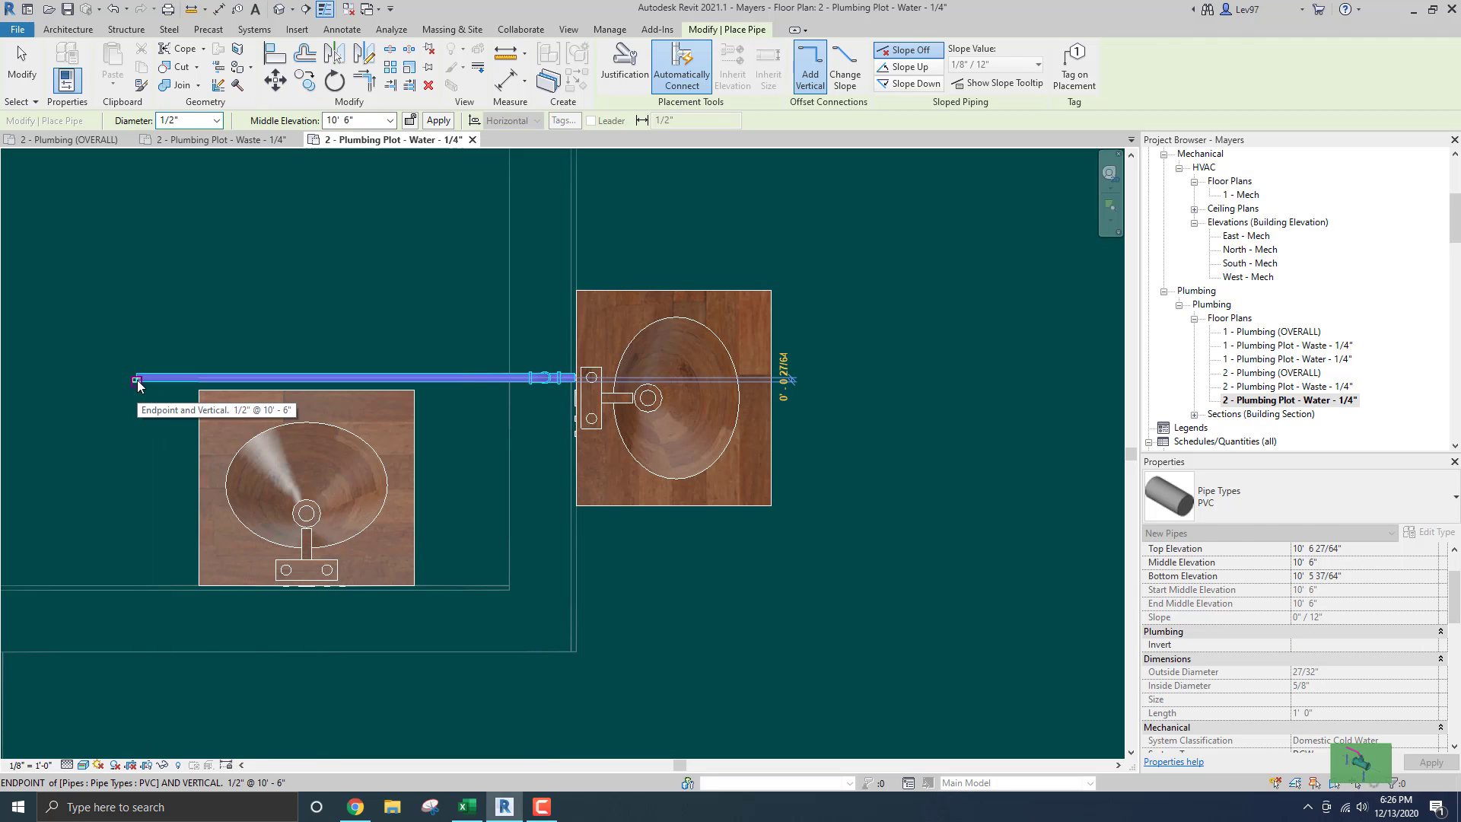
left_click(137, 378)
key("Escape")
key("Escape")
Check the size and elevation of the new lavatory pipe against those of the shower's cold water branch.
scroll(206, 362, "up", 2)
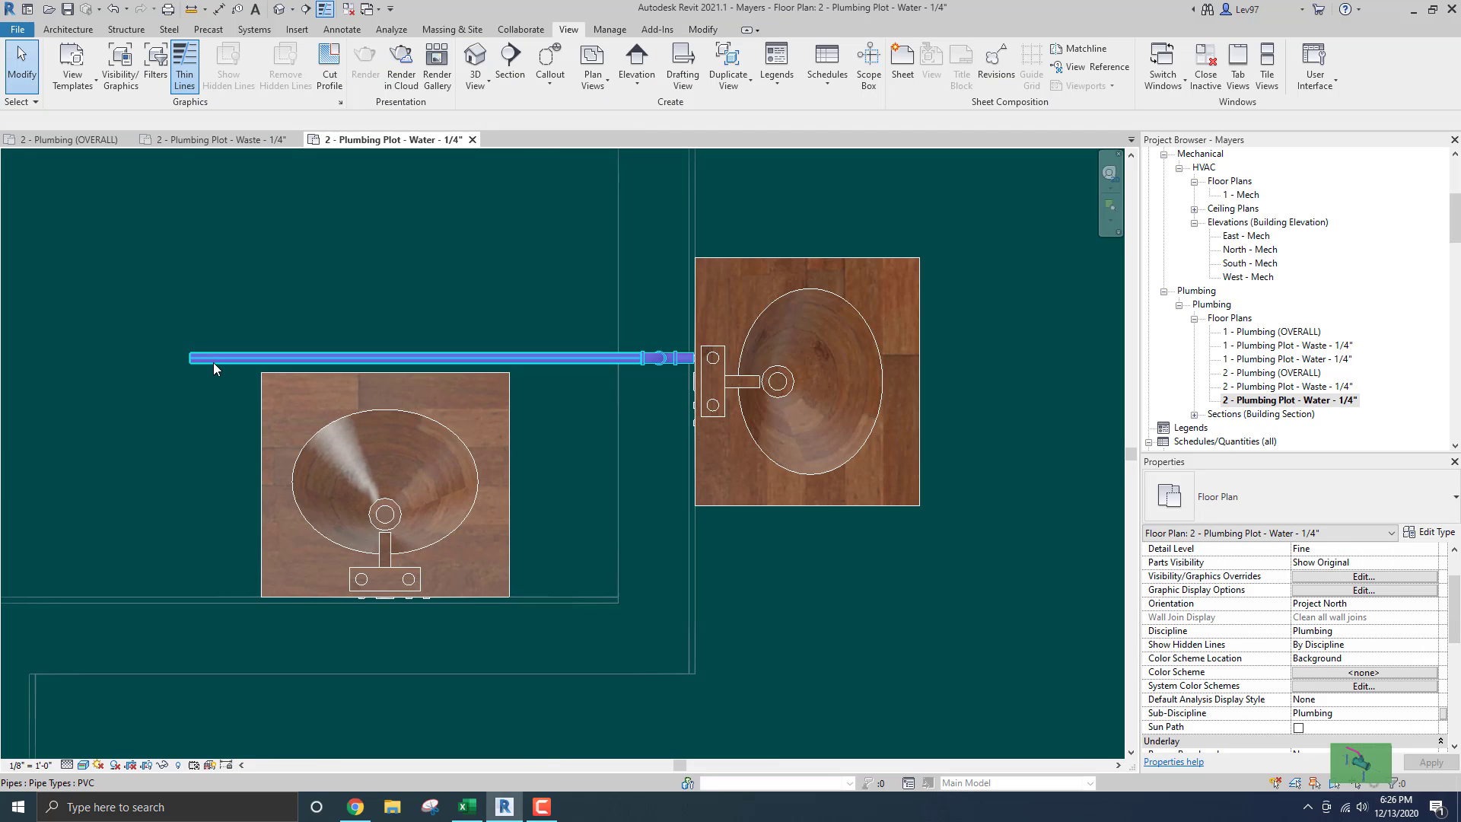
left_click(214, 362)
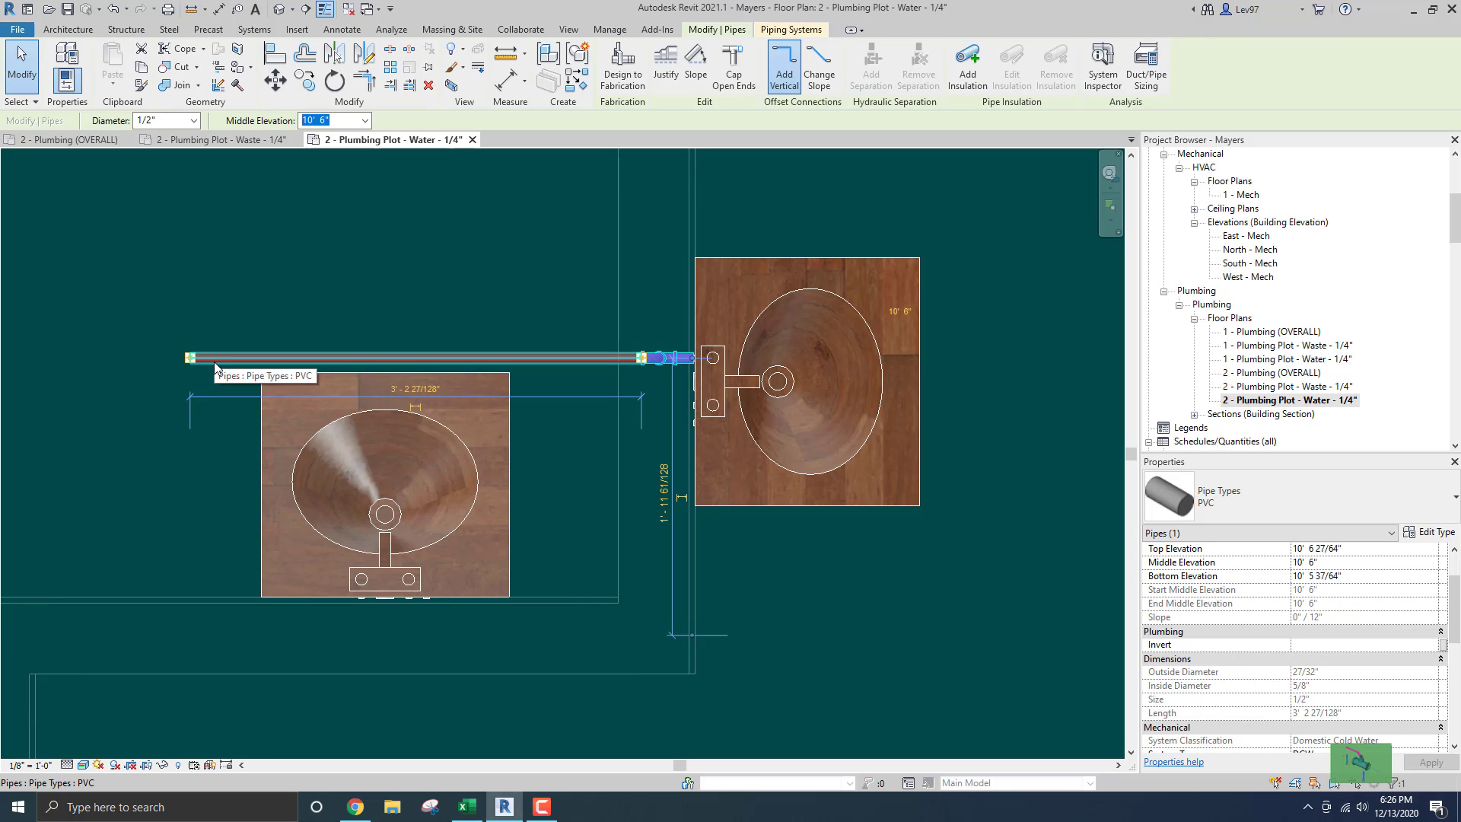
key("Escape")
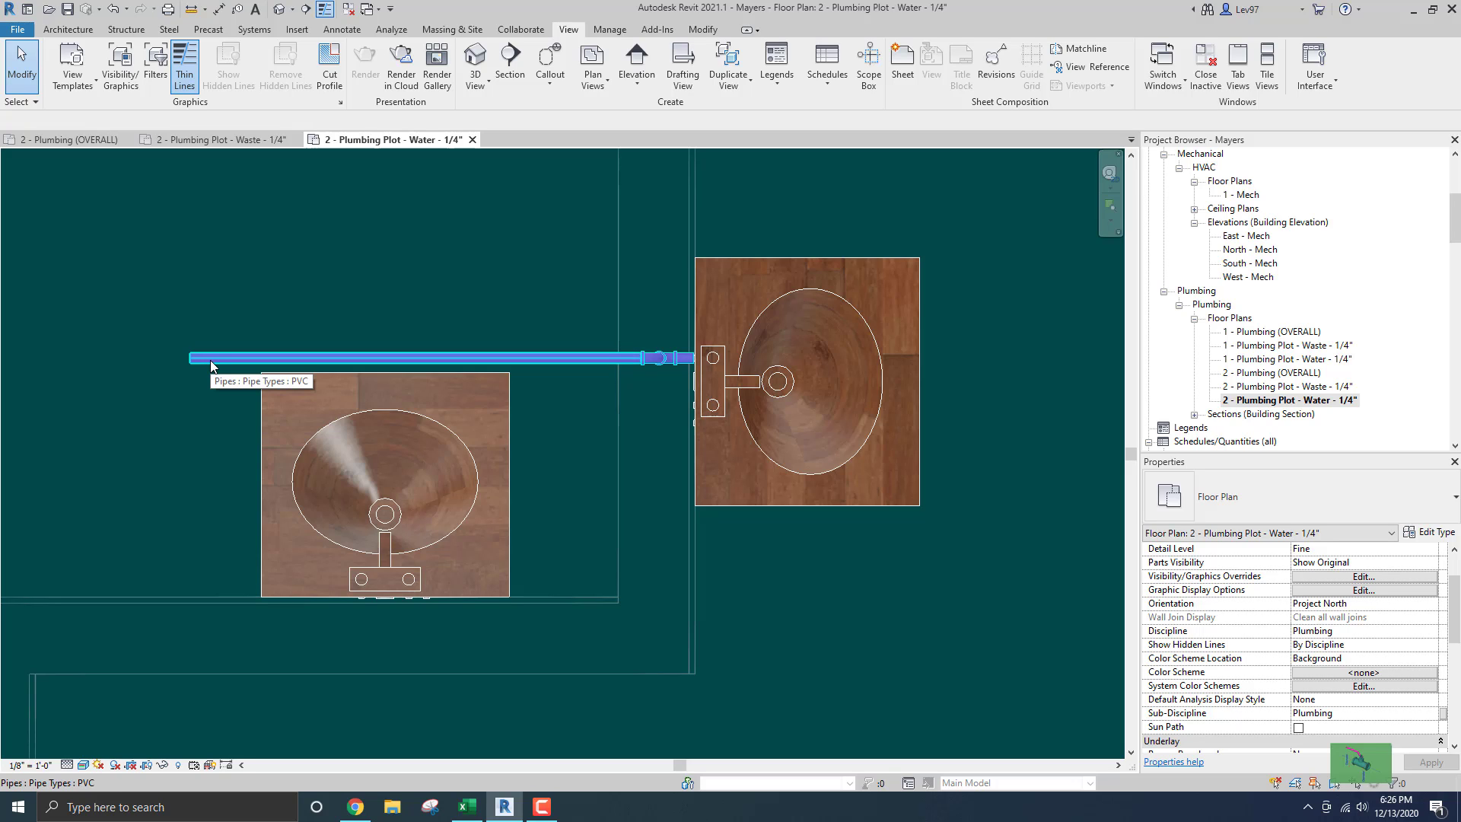
scroll(208, 358, "down", 5)
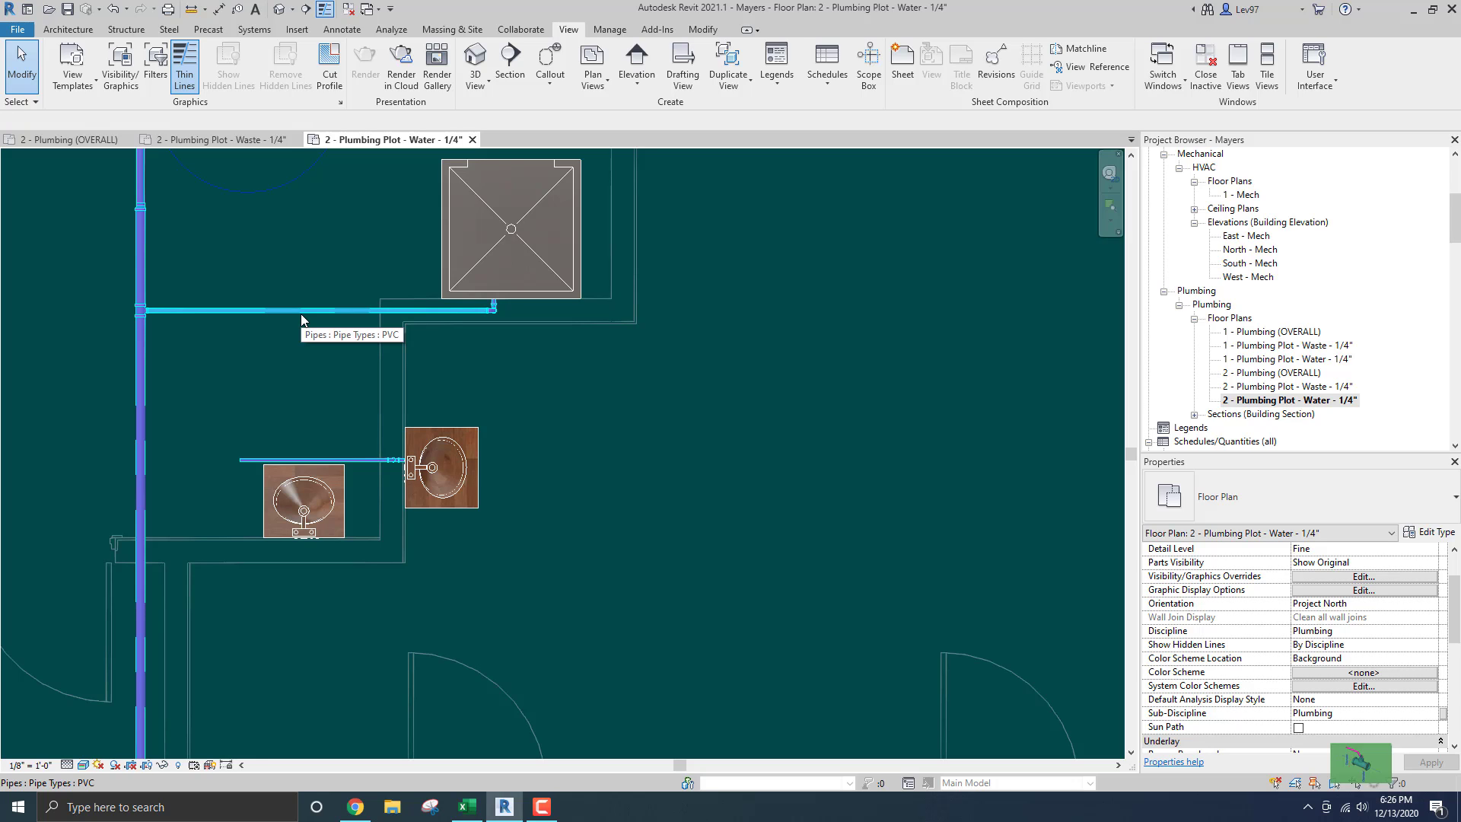
left_click(302, 313)
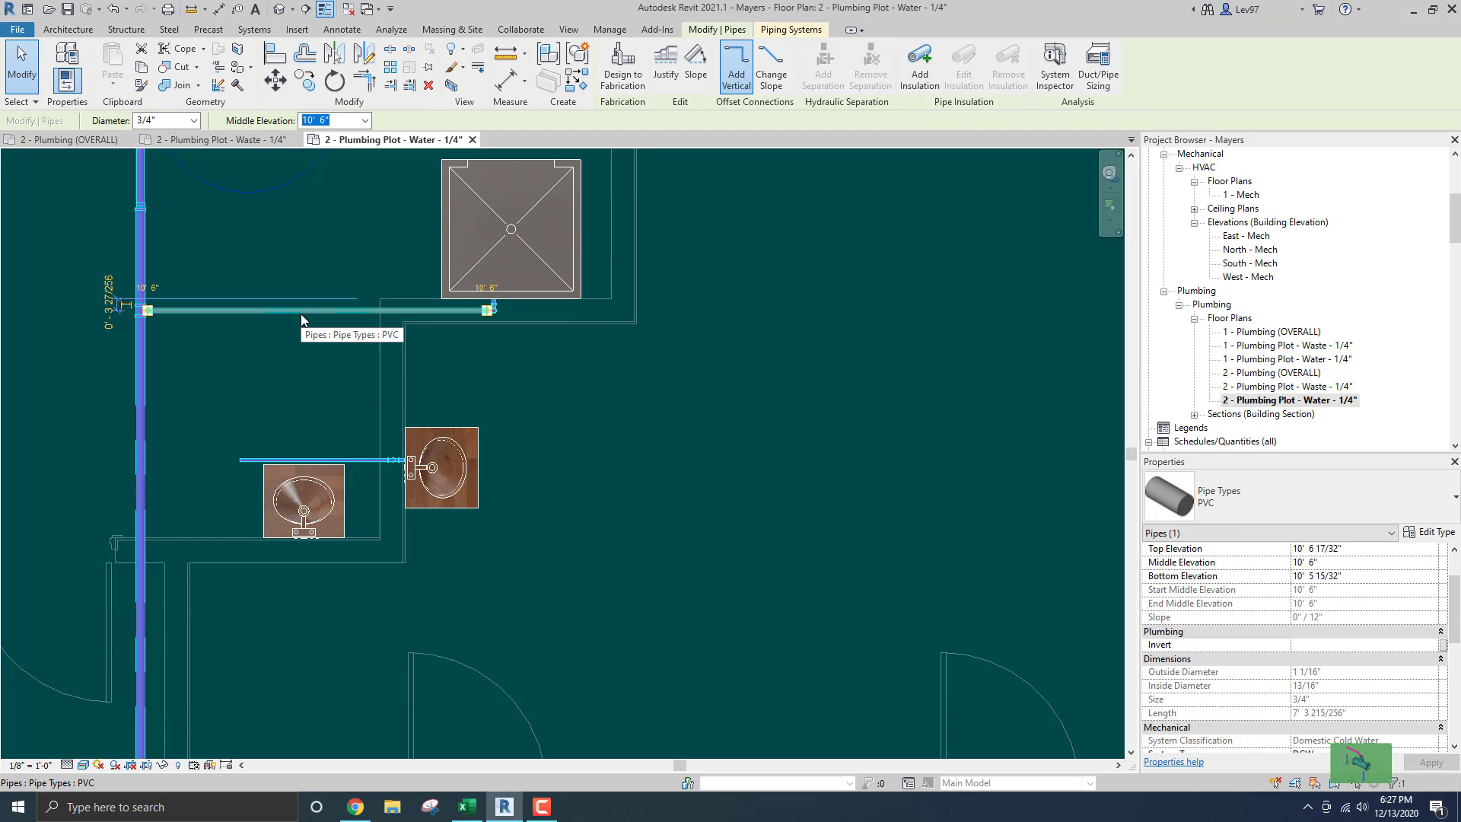
left_click(299, 382)
middle_click_drag(298, 381, 420, 271)
scroll(396, 309, "up", 2)
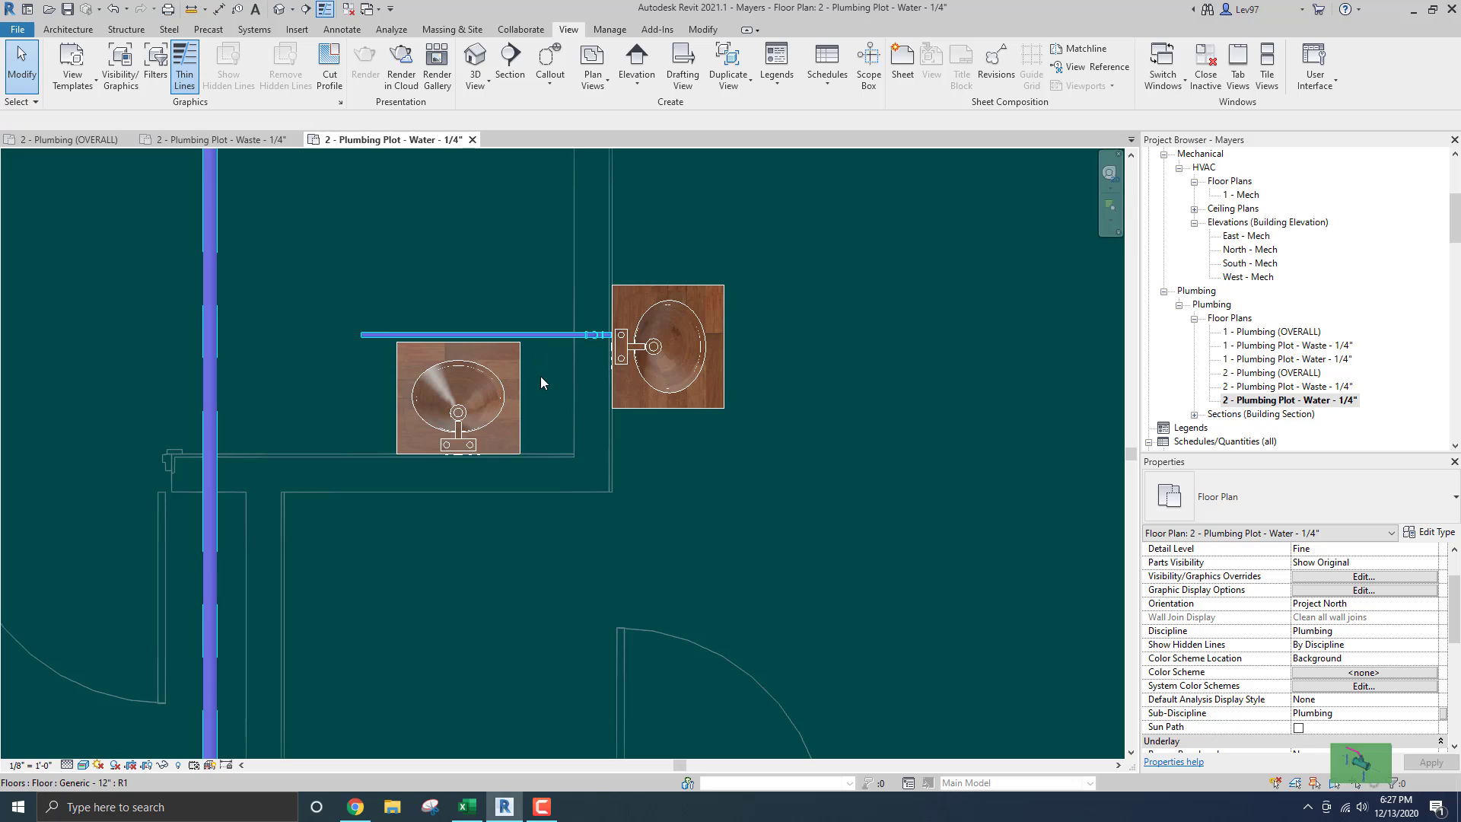
Draw a 1/2" cold water stub about 3 1/2" long from the second lavatory's cold water connector into the wall behind it.
middle_click_drag(531, 376, 567, 349)
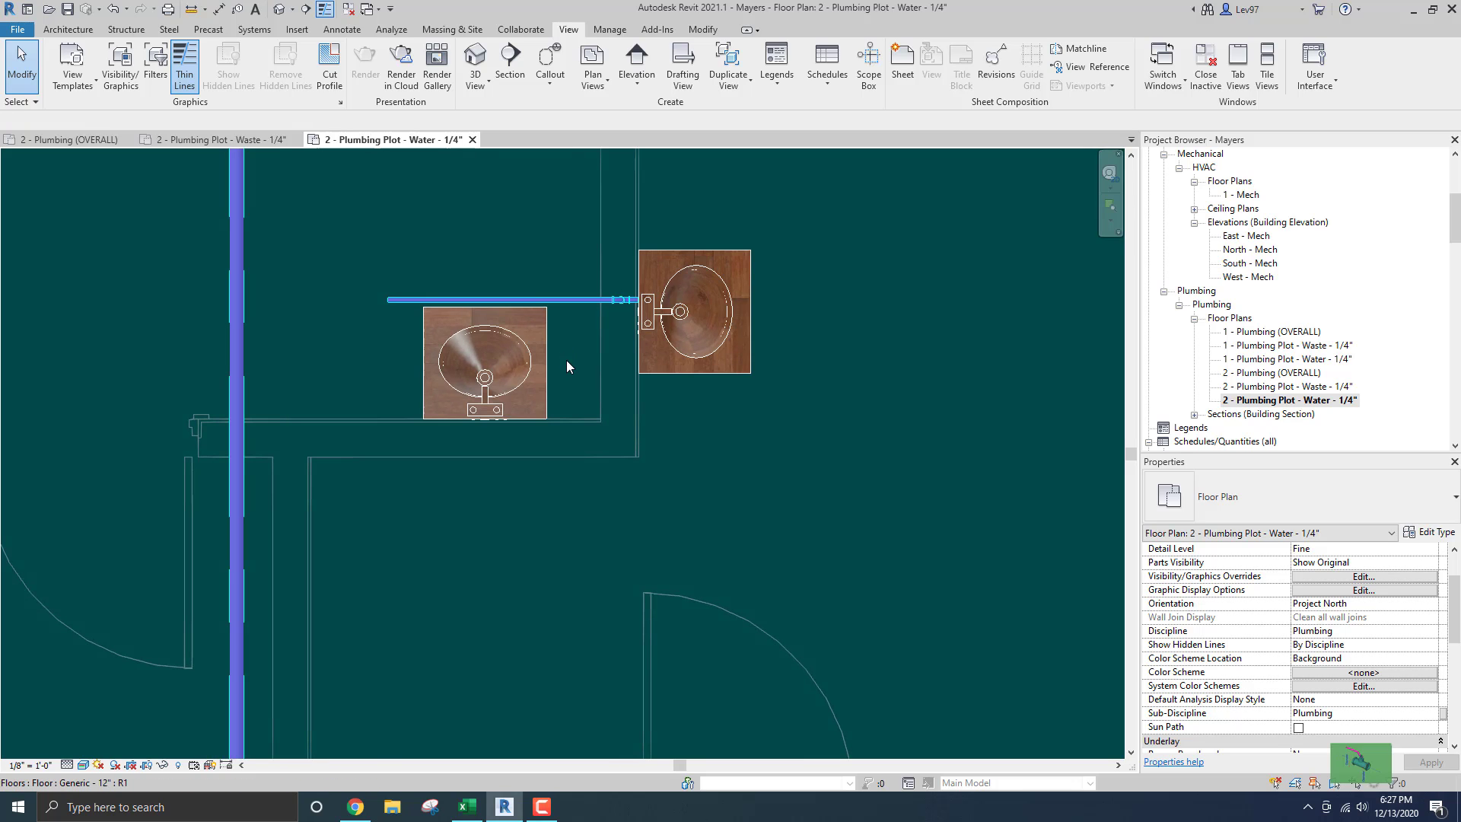
left_click(435, 353)
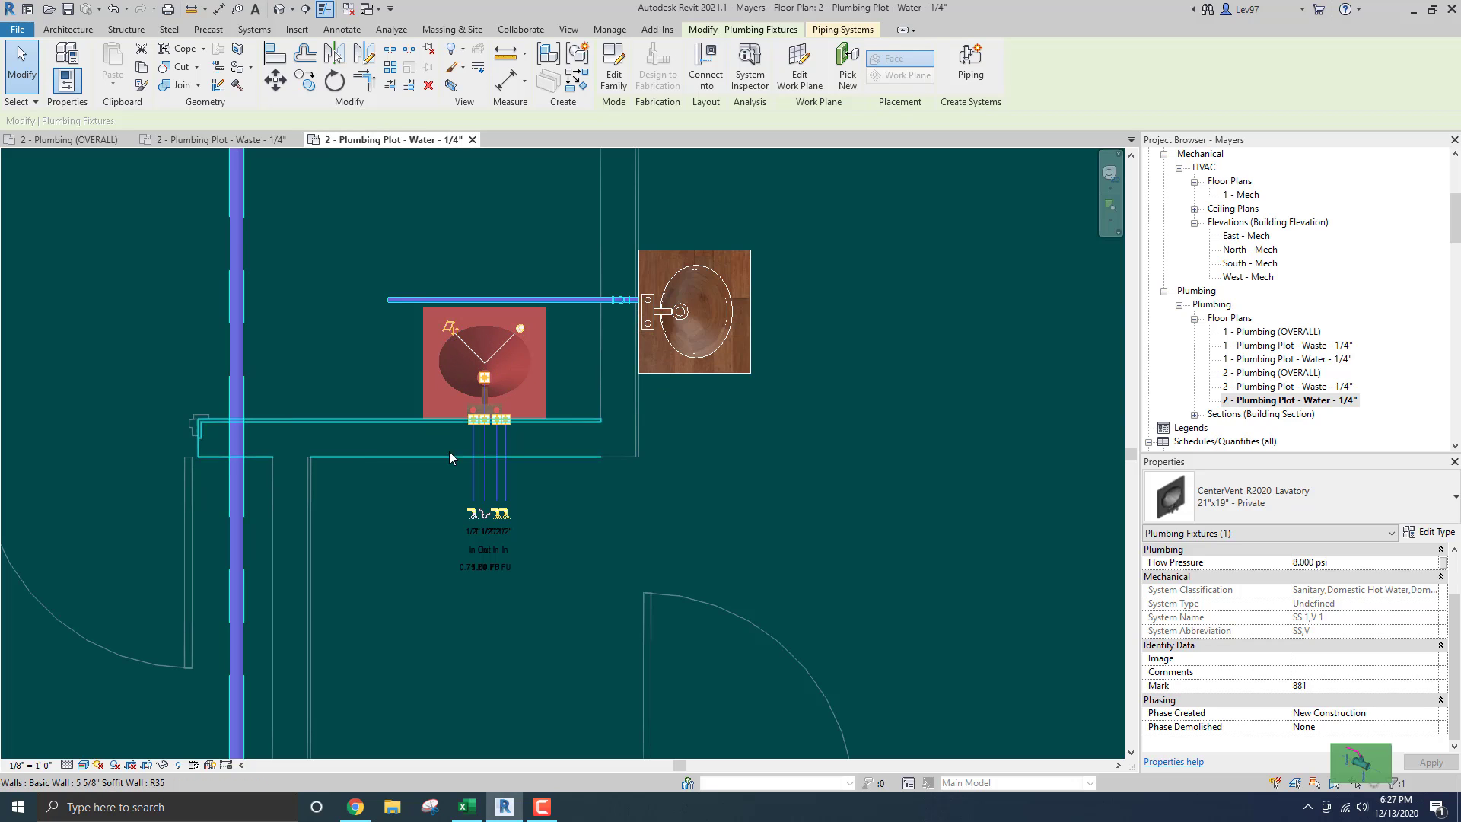
left_click(473, 418)
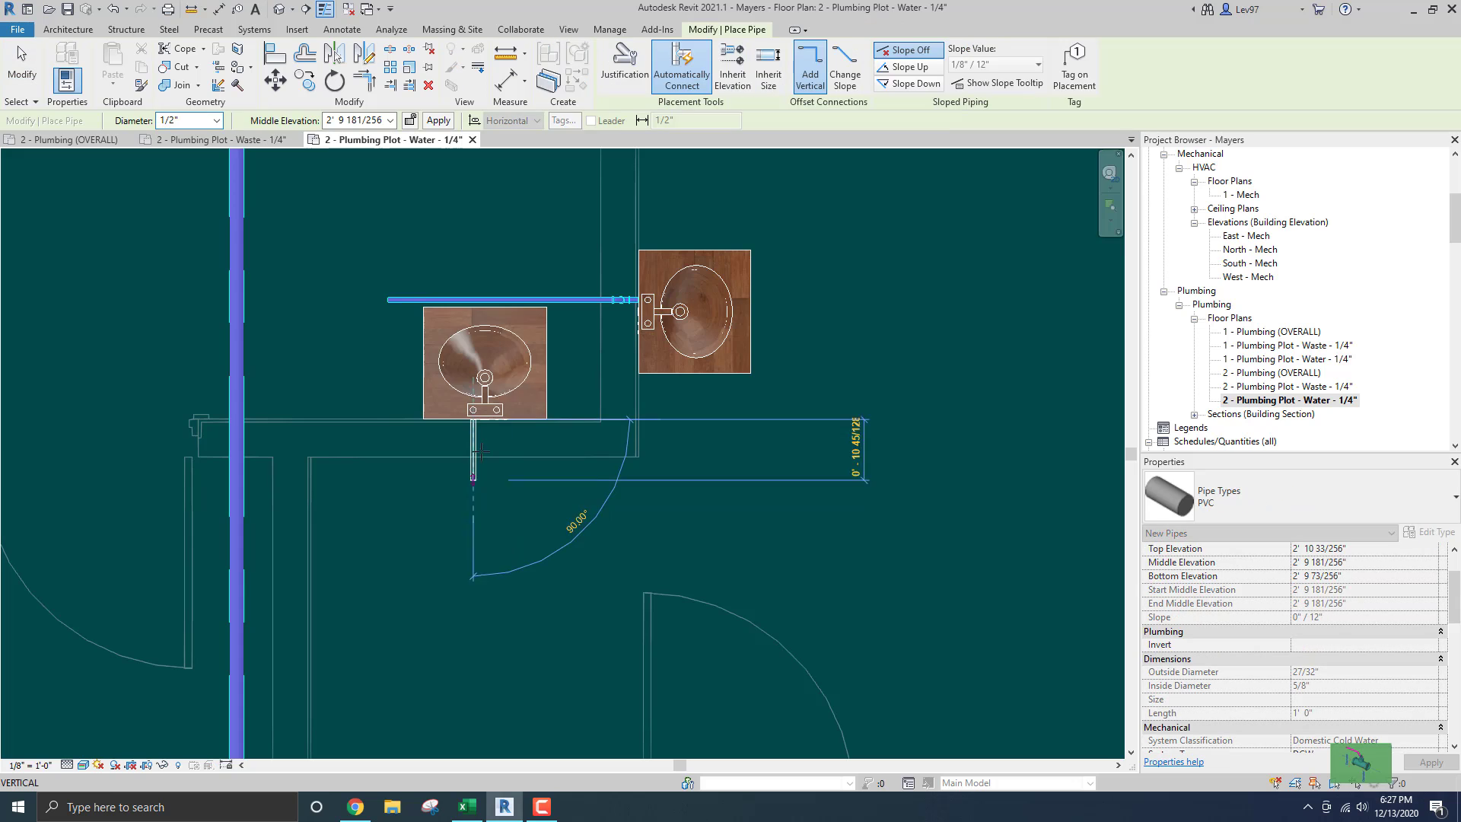
scroll(478, 448, "up", 1)
scroll(473, 441, "up", 1)
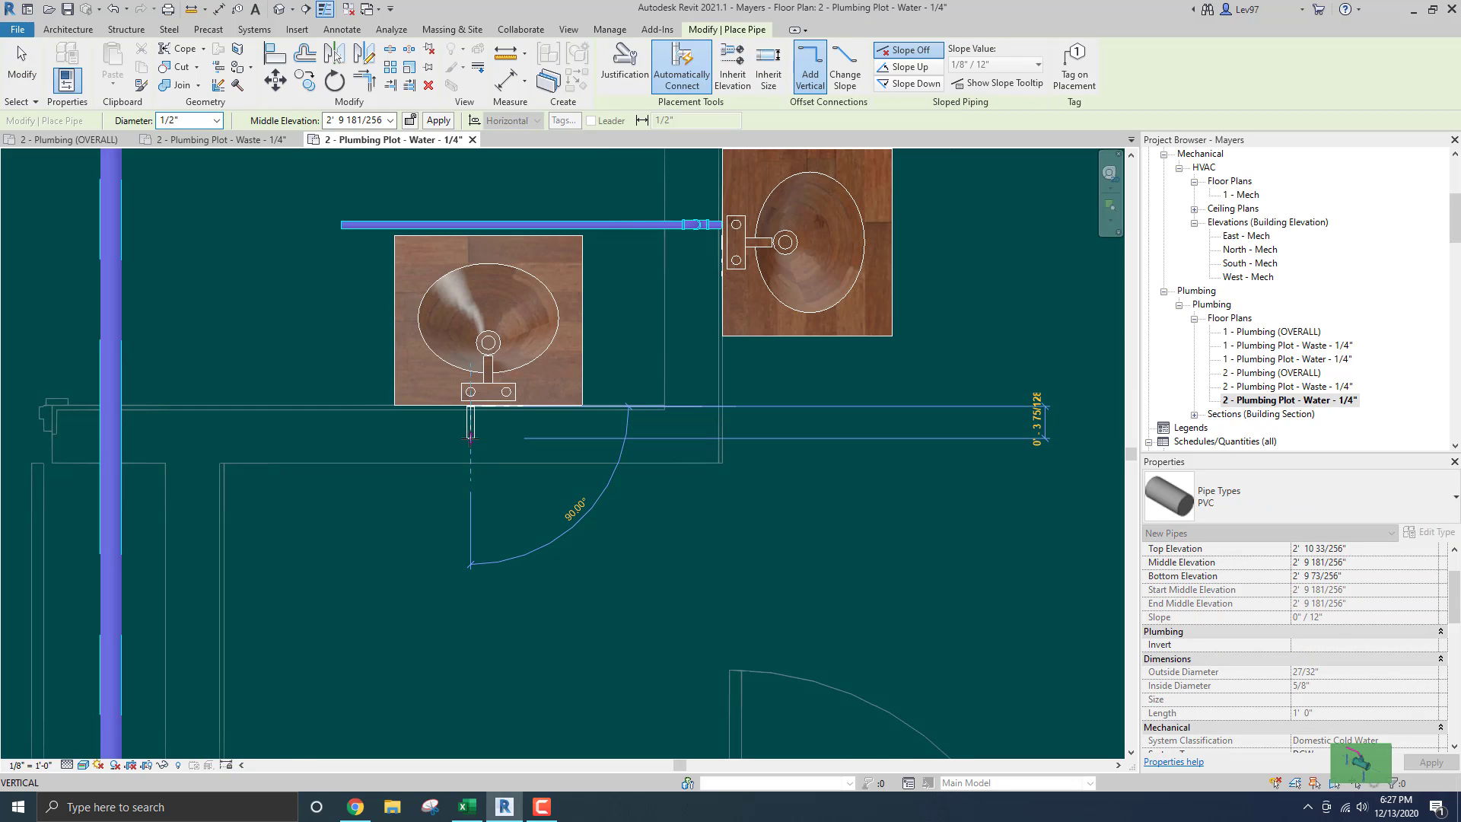
left_click(470, 435)
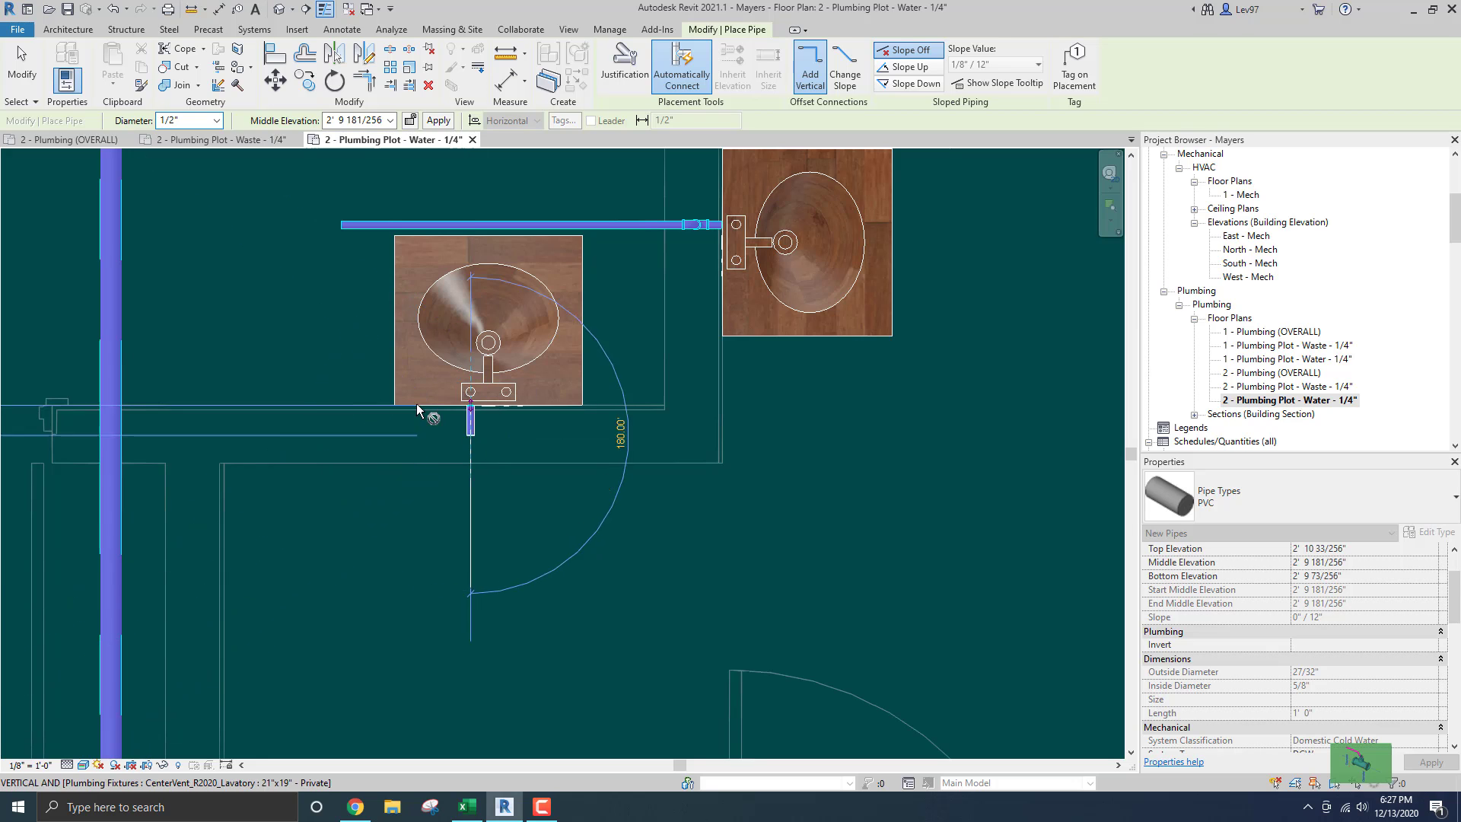
Set the second lavatory pipe's middle elevation to 10' 6" and run it straight across to tee into the first lavatory's horizontal pipe.
left_click(361, 116)
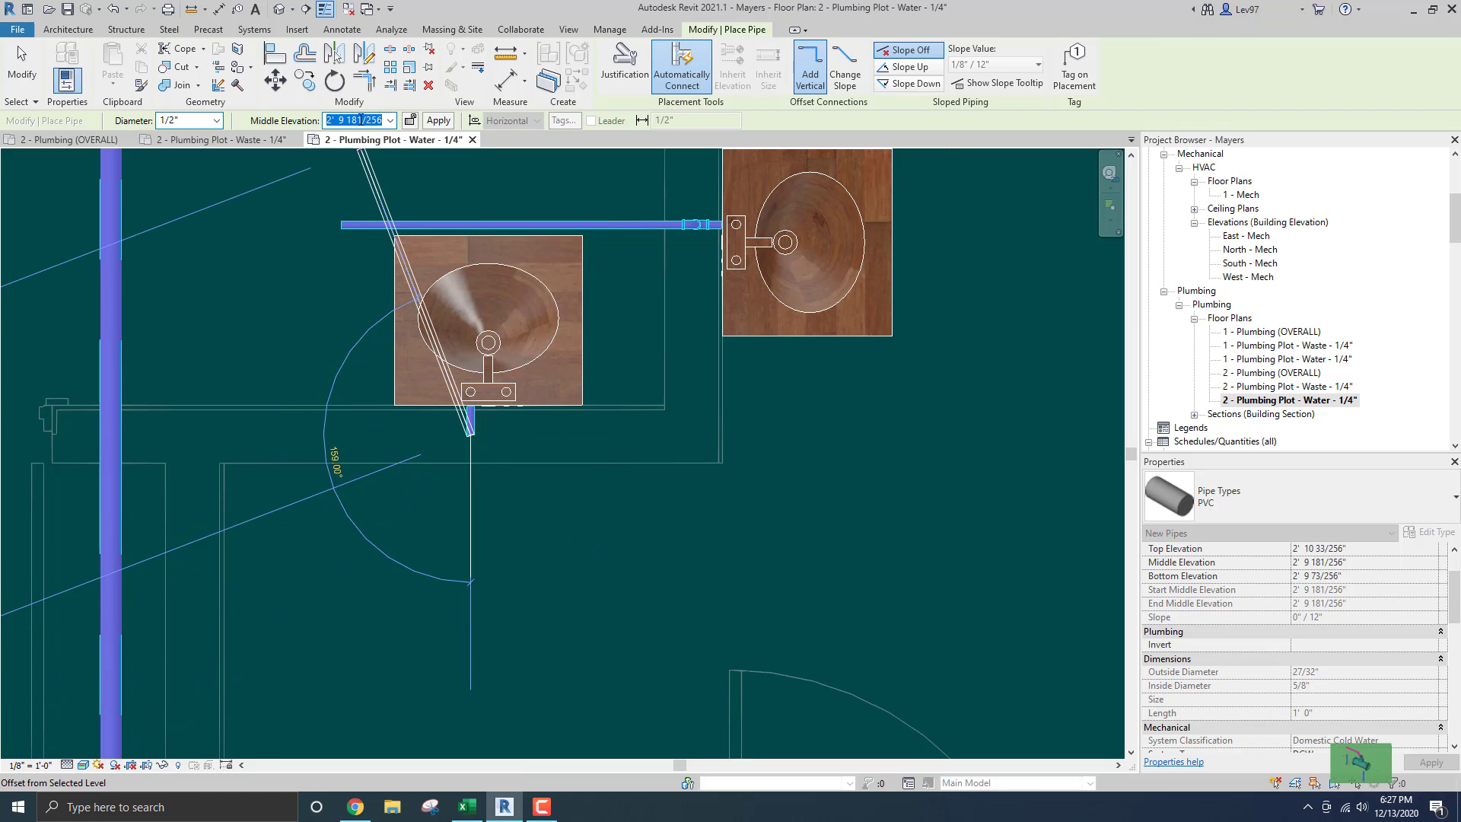
type("10")
type(" 56")
key("Return")
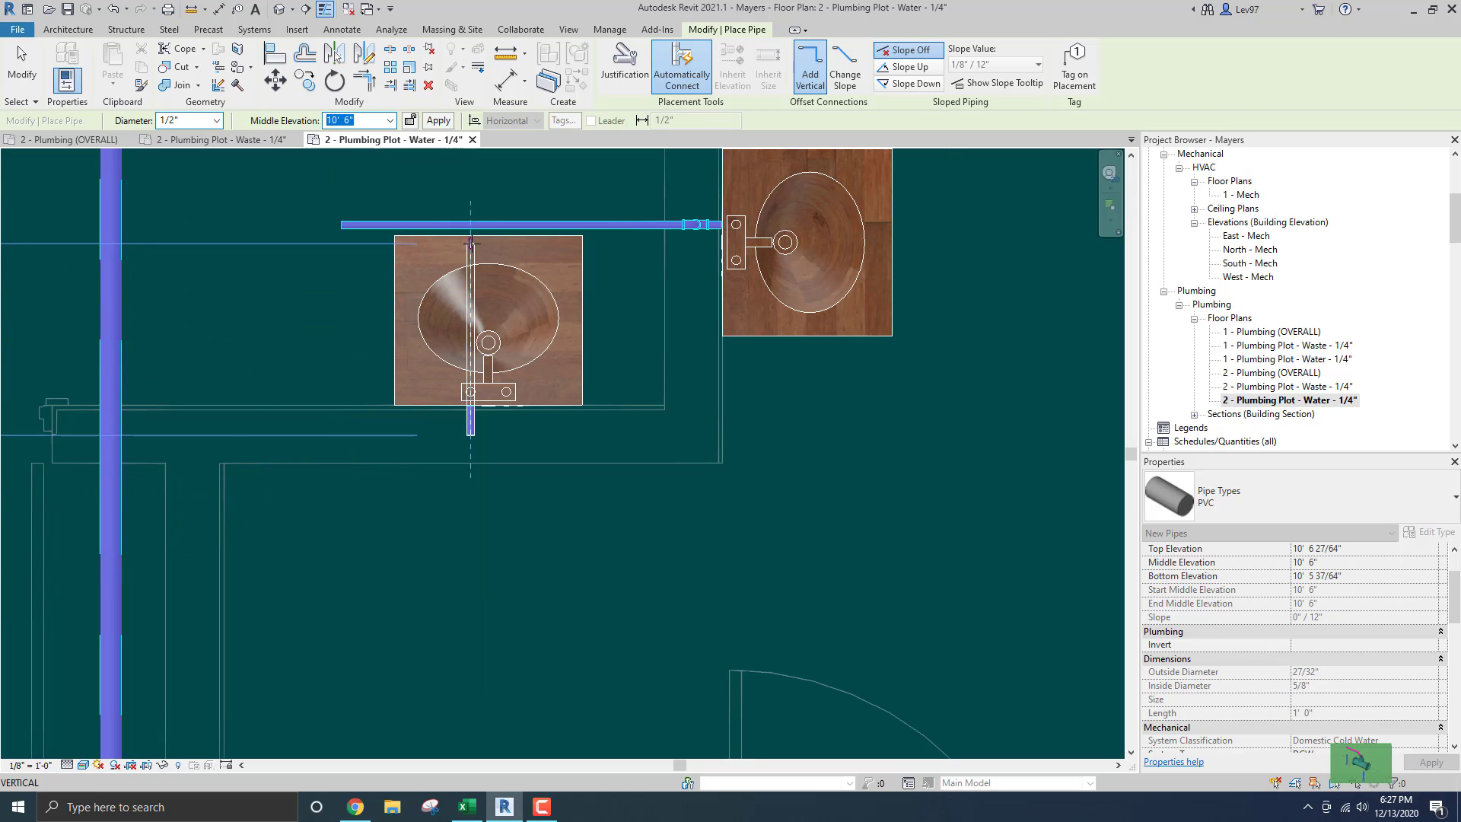
left_click(470, 233)
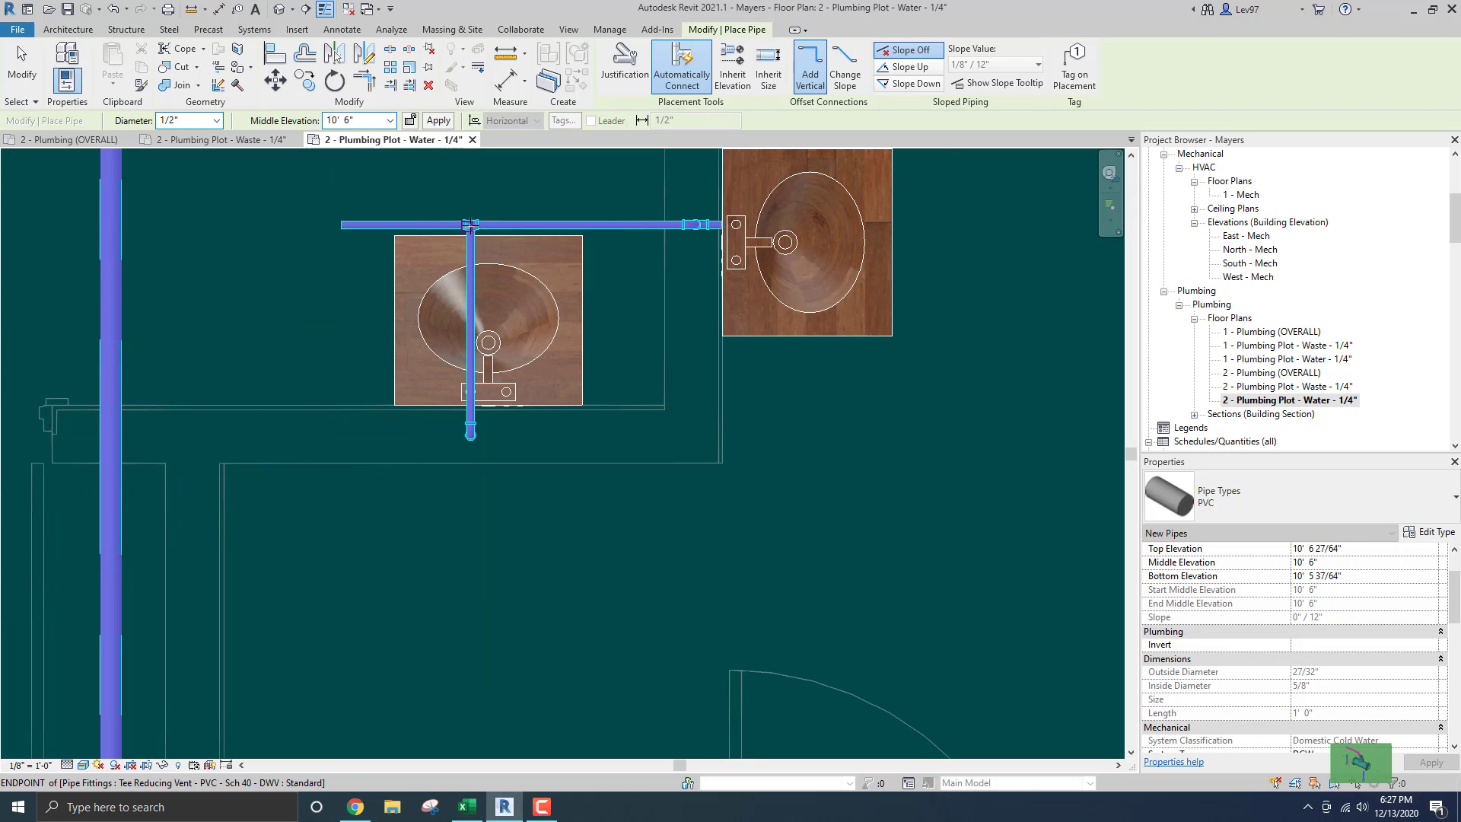
key("Escape")
Change the diameter of the open-ended pipe segment beyond the lavatory tee to 3/4".
scroll(454, 176, "down", 2)
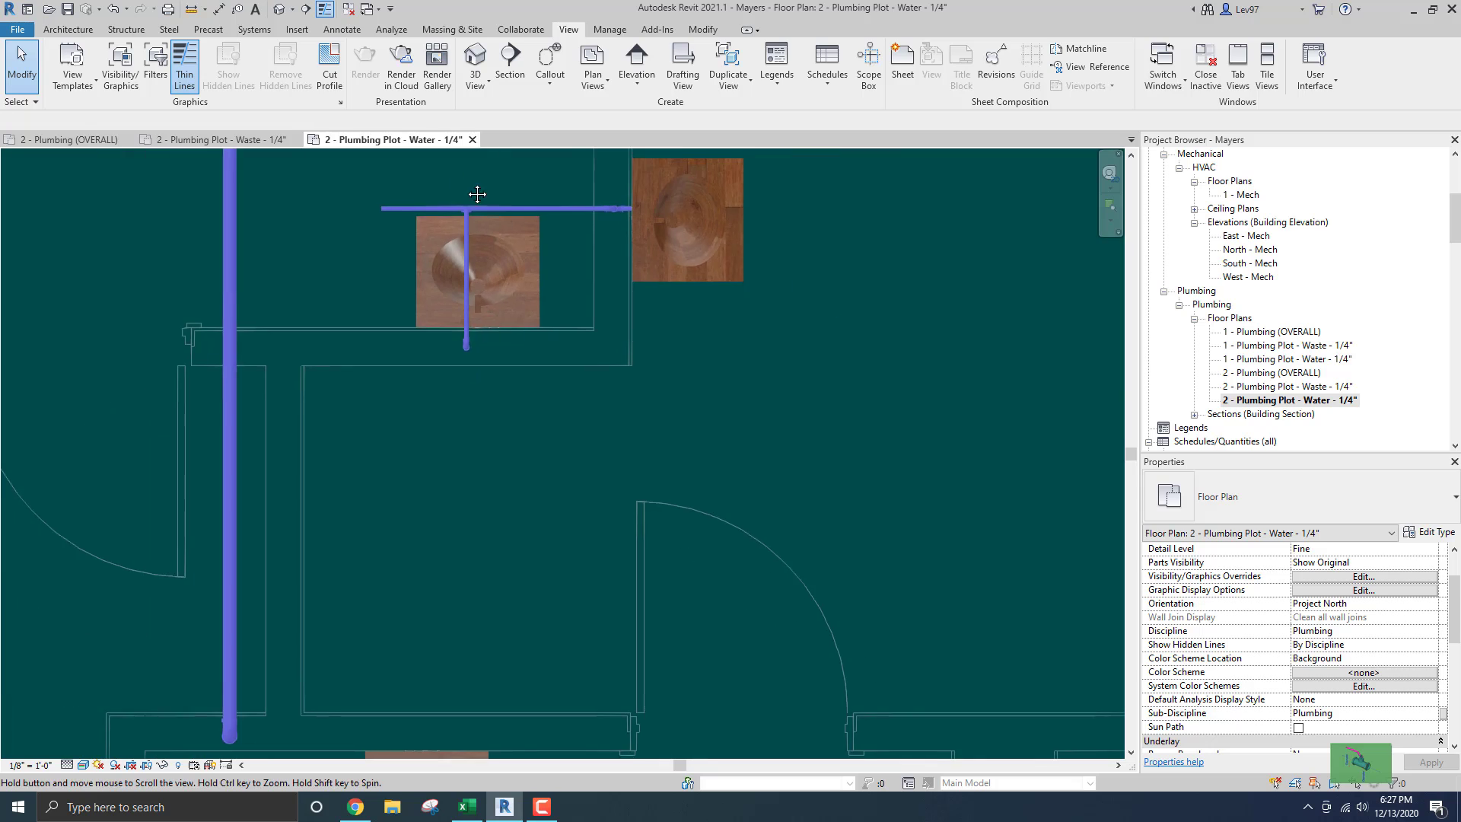
middle_click_drag(476, 193, 589, 229)
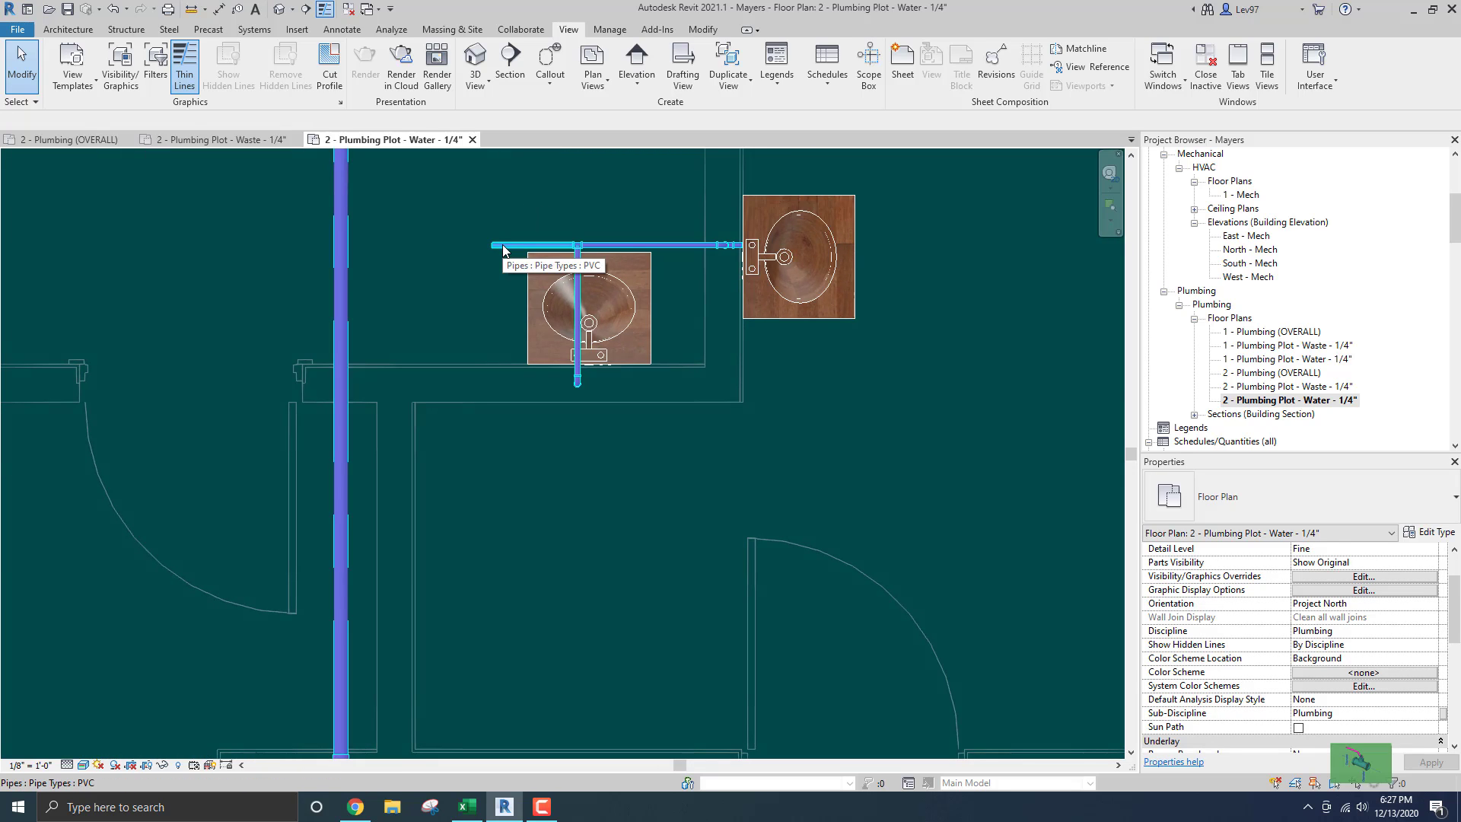
left_click(503, 245)
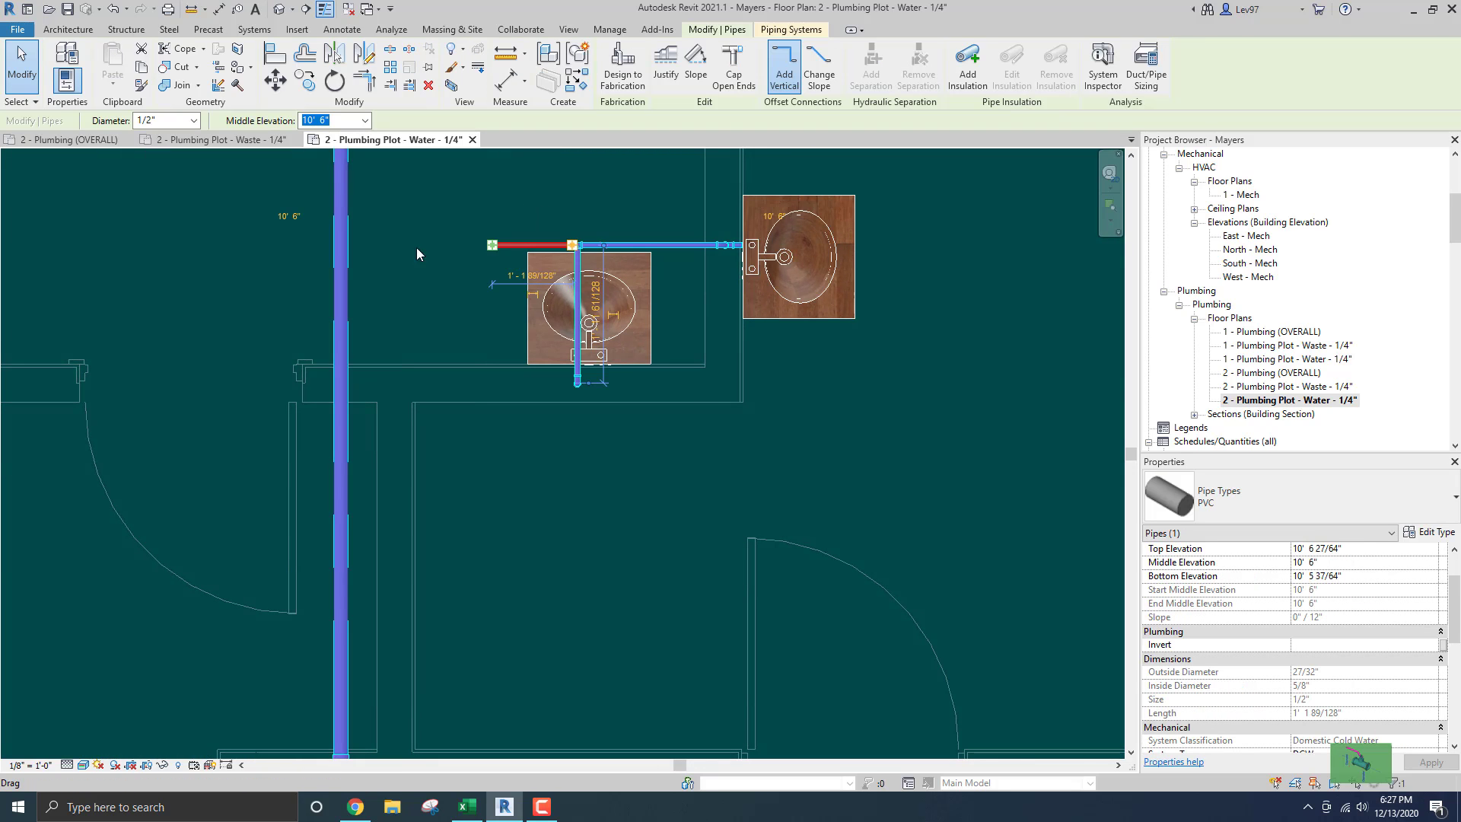
left_click(194, 120)
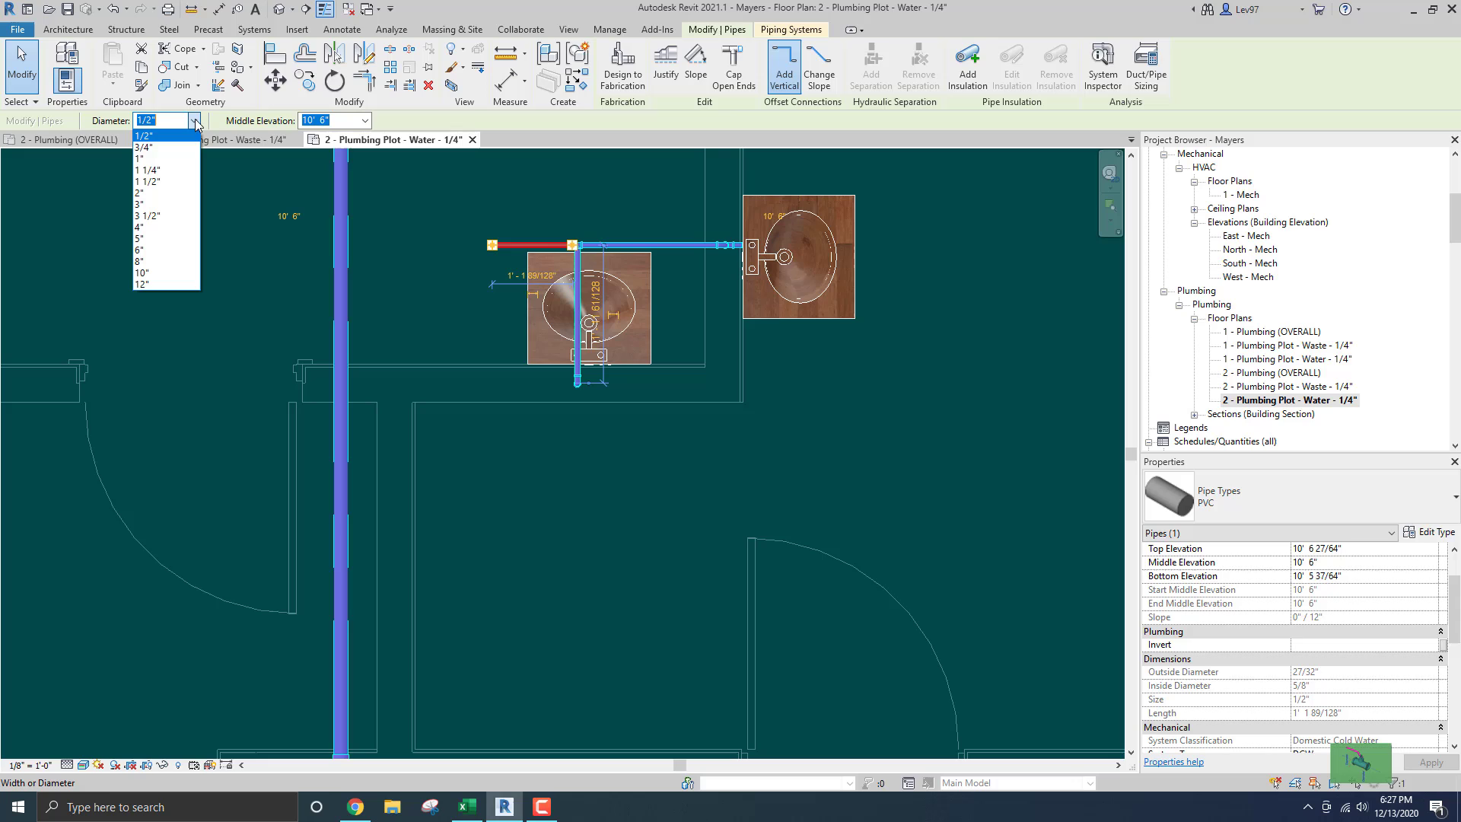
left_click(166, 147)
left_click(417, 250)
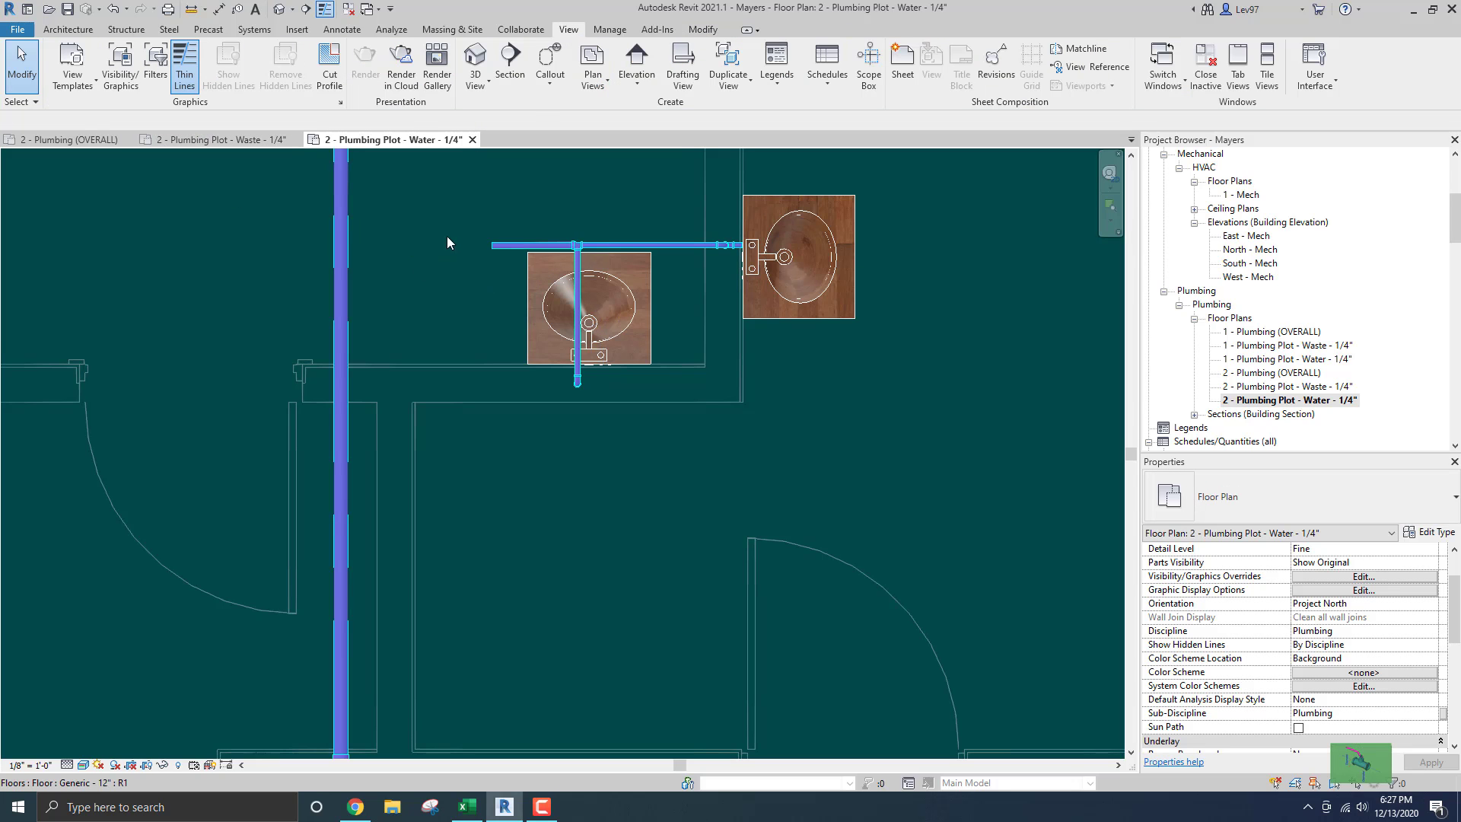
Extend the 3/4" lavatory branch to the vertical DCW main with Trim/Extend Single Element.
left_click(704, 29)
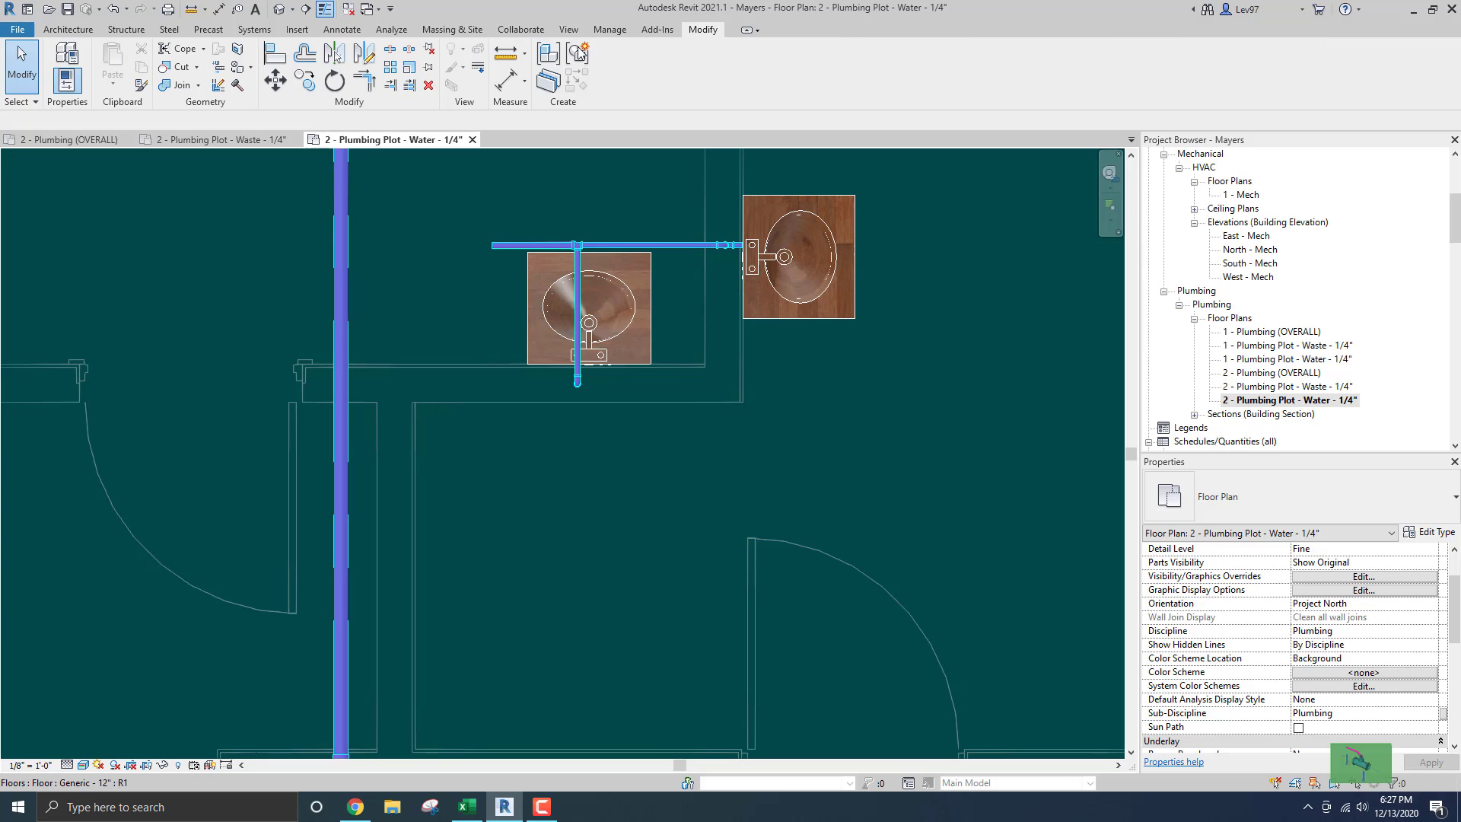
left_click(391, 85)
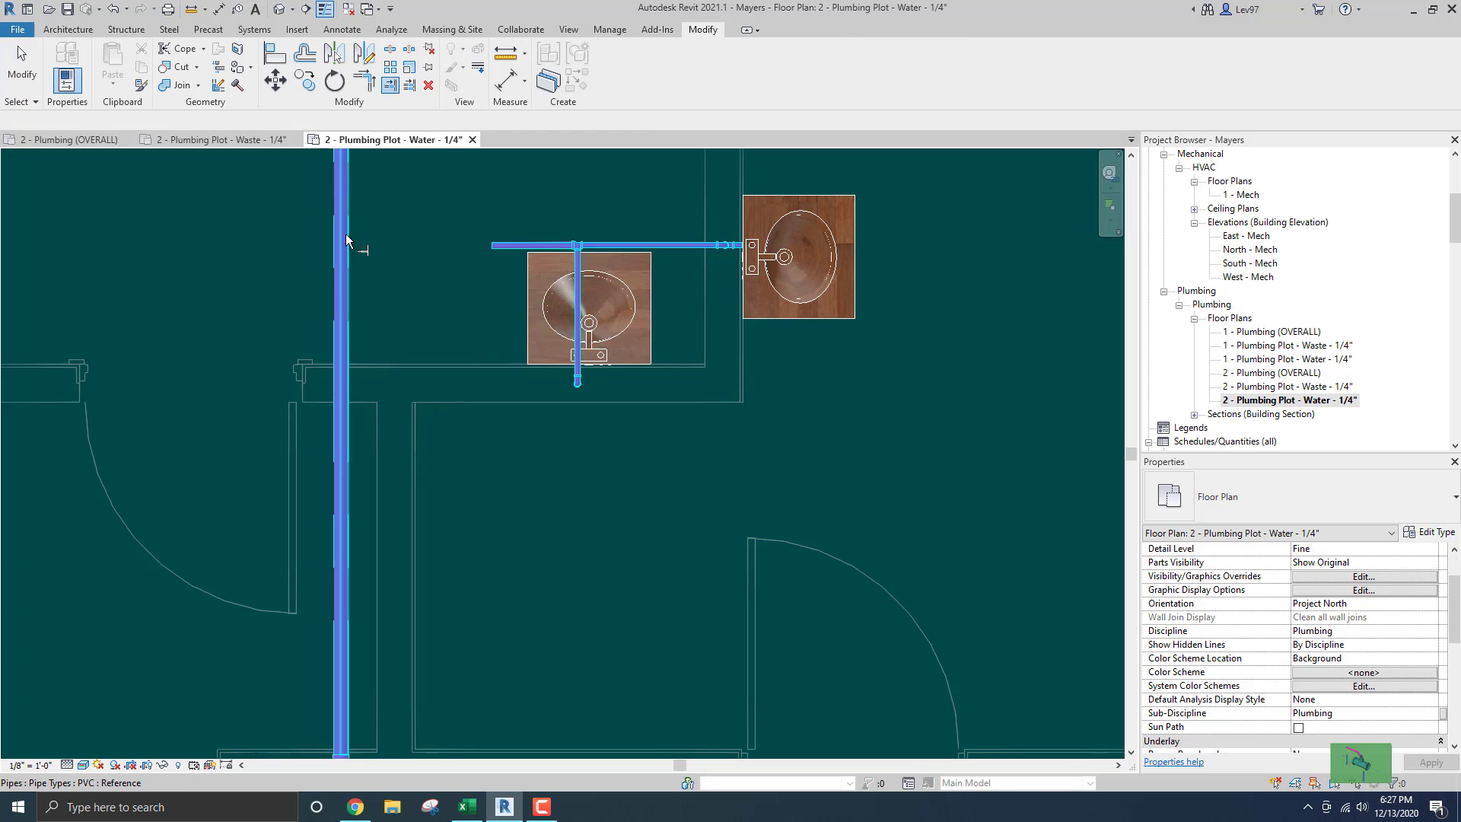
left_click(346, 240)
left_click(504, 245)
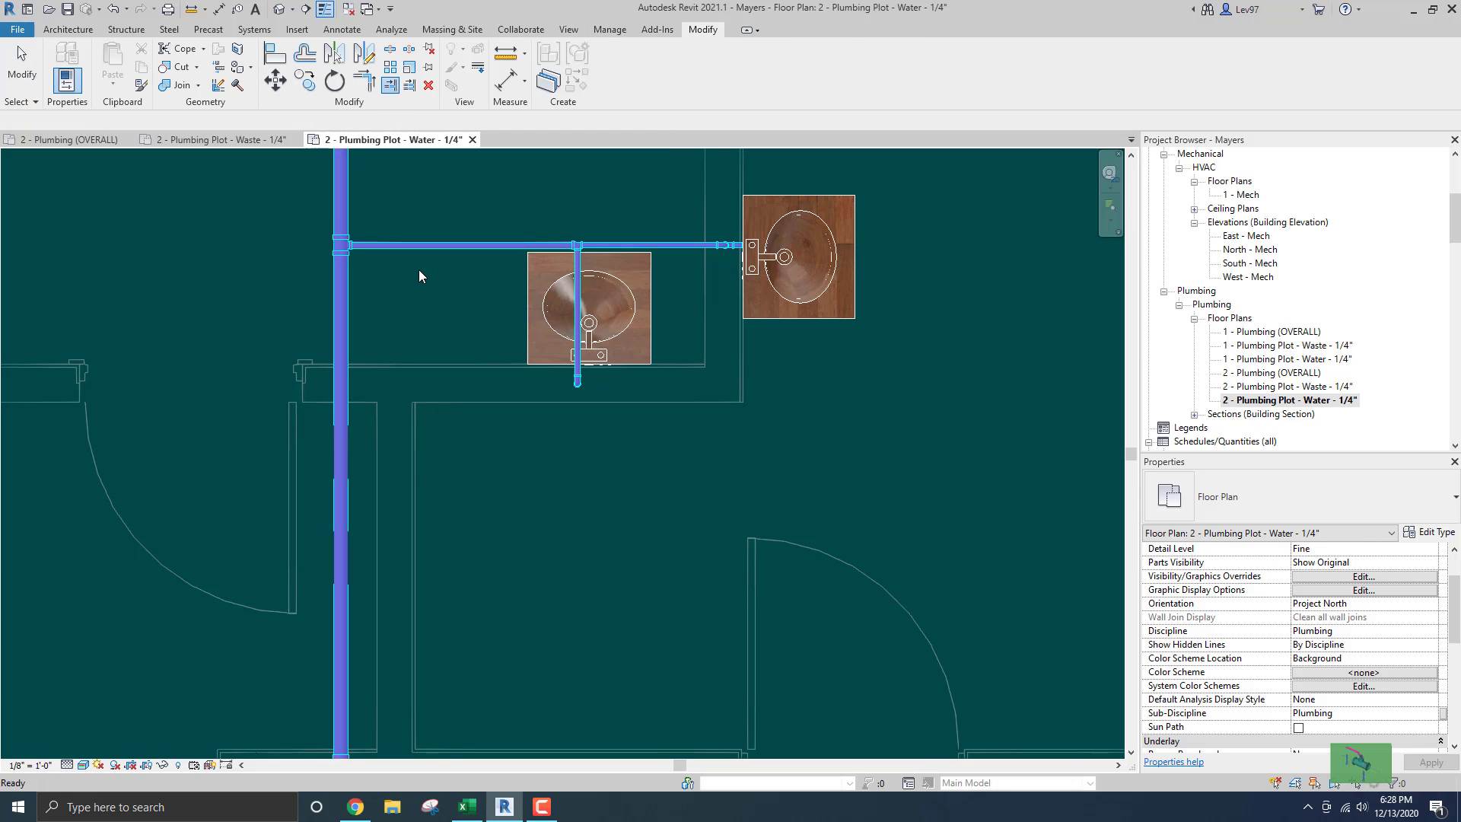
key("Escape")
Inspect the lavatory branch's connection to the DCW main, the shower branch and the fixtures farther along the main.
scroll(419, 271, "down", 2)
middle_click_drag(449, 277, 451, 370)
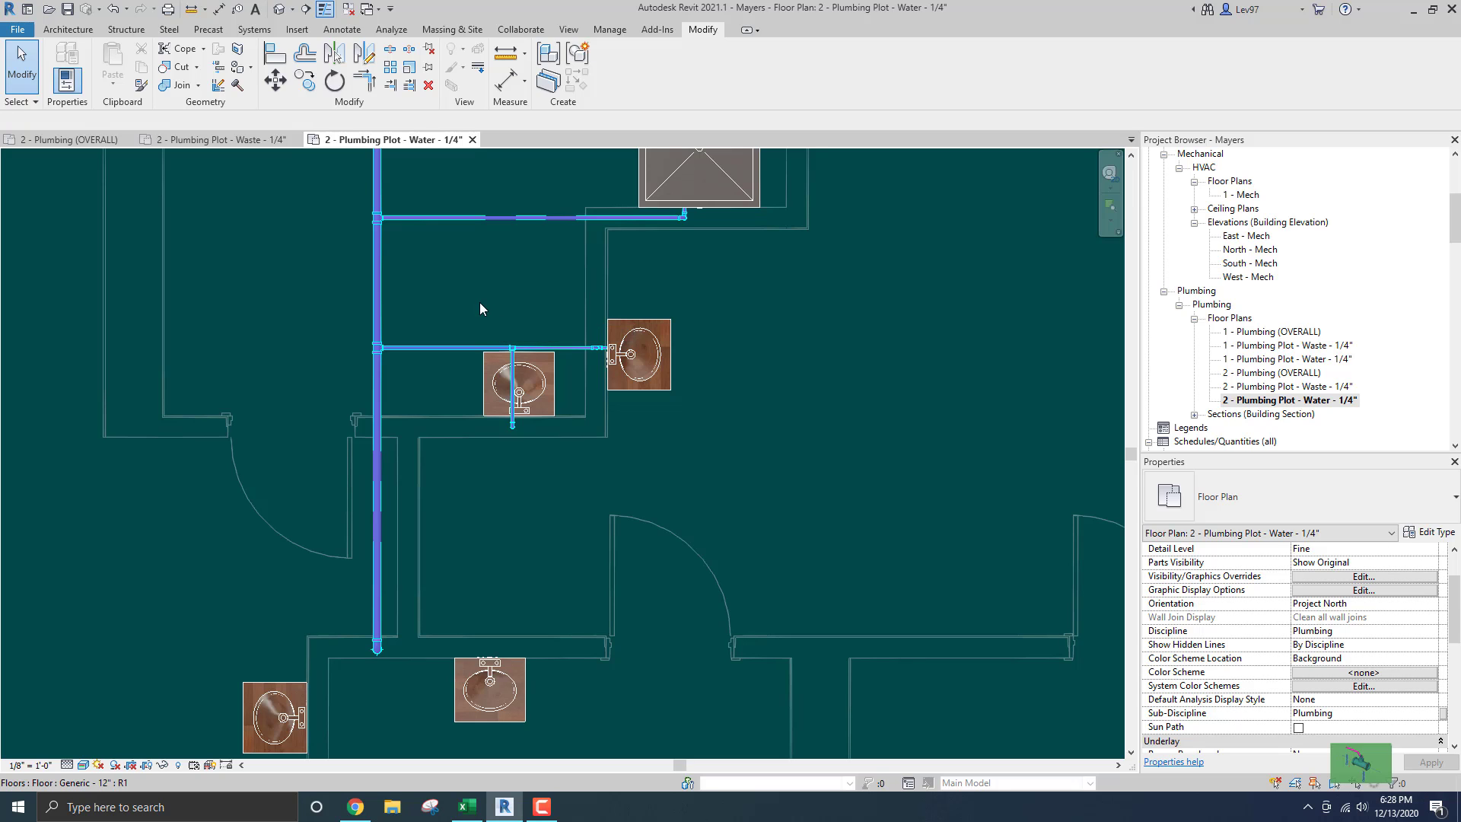
scroll(450, 276, "up", 2)
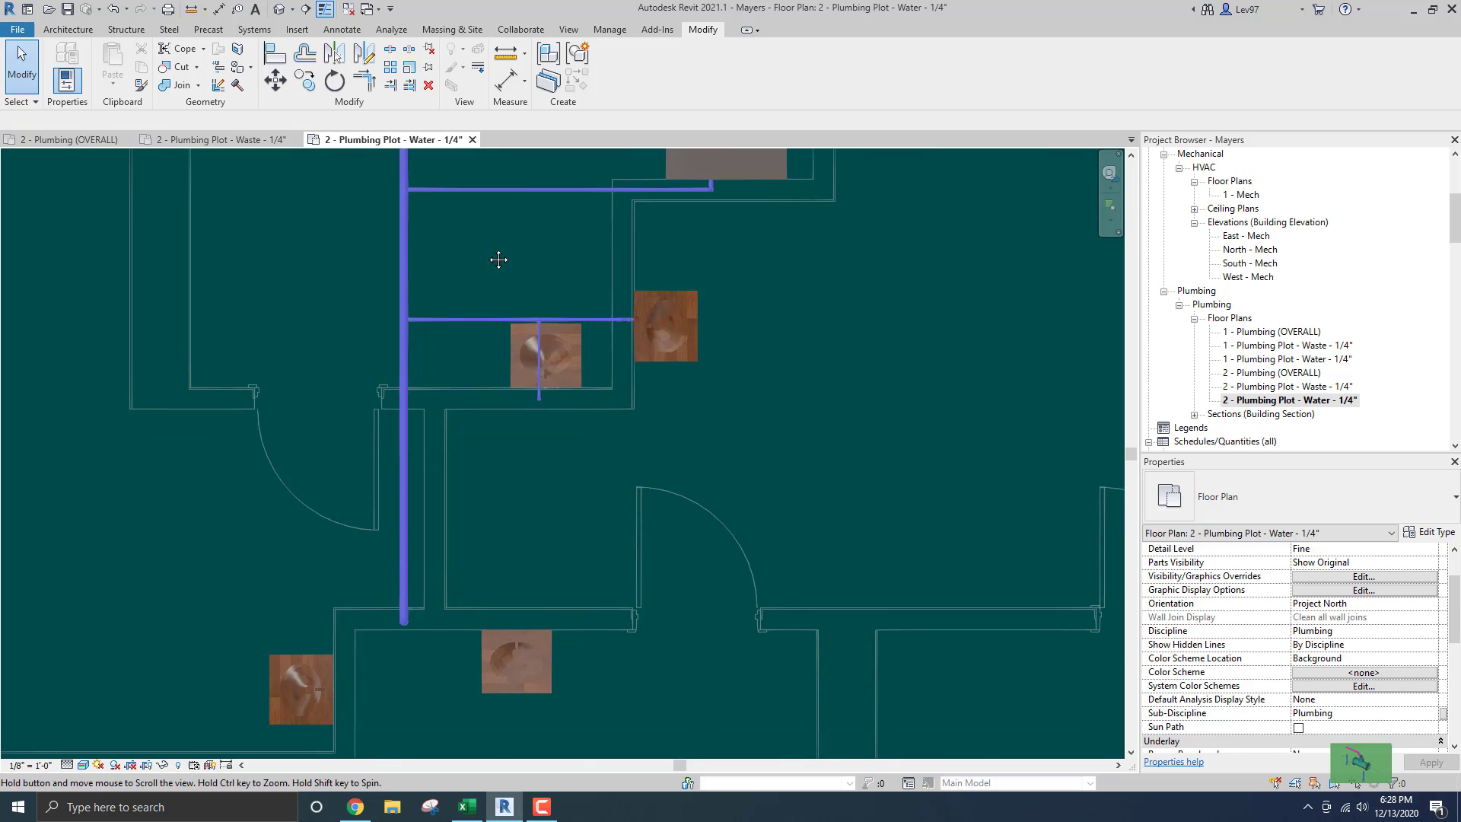
scroll(525, 285, "up", 1)
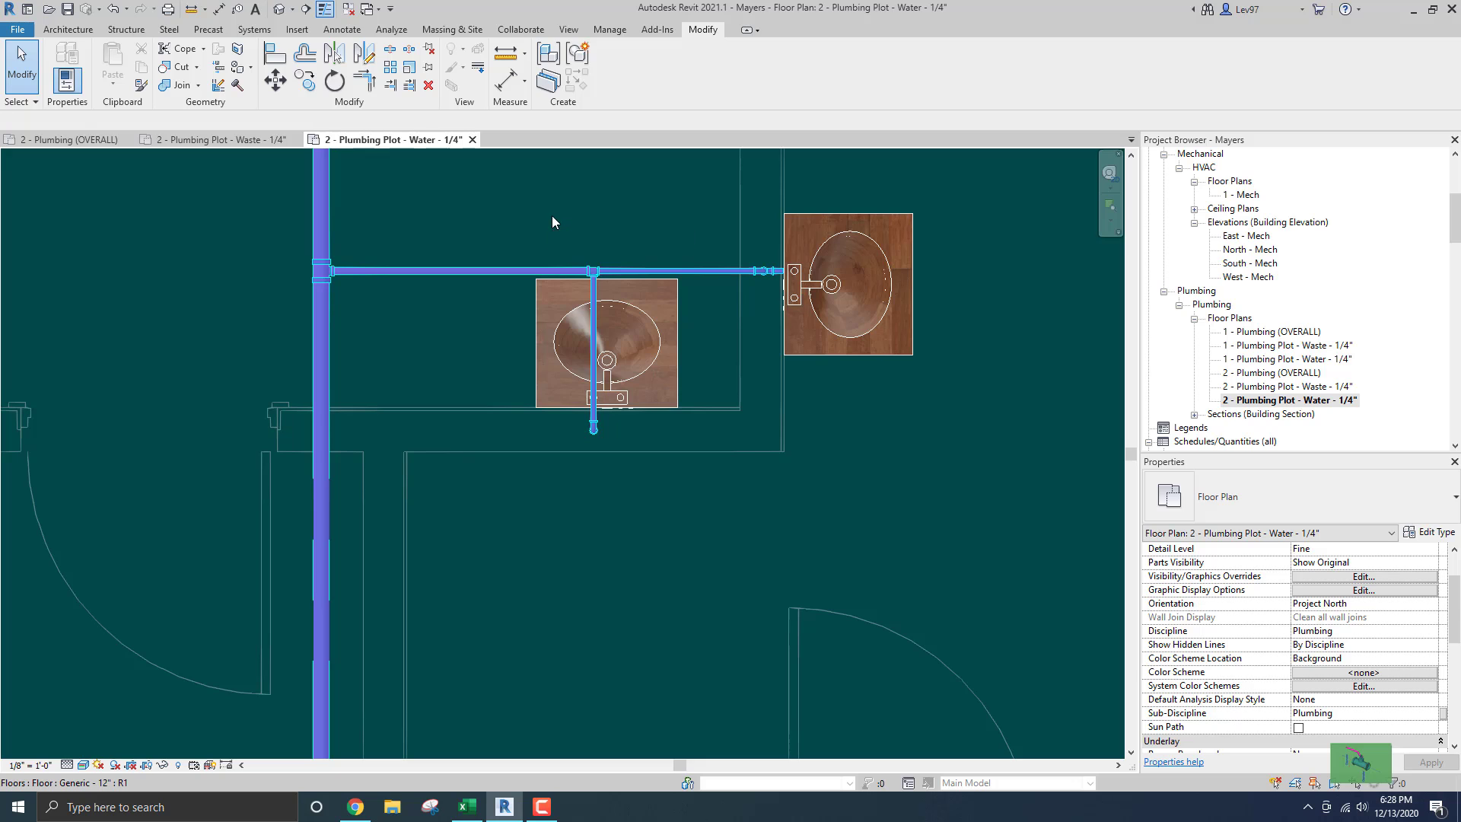
scroll(525, 218, "down", 3)
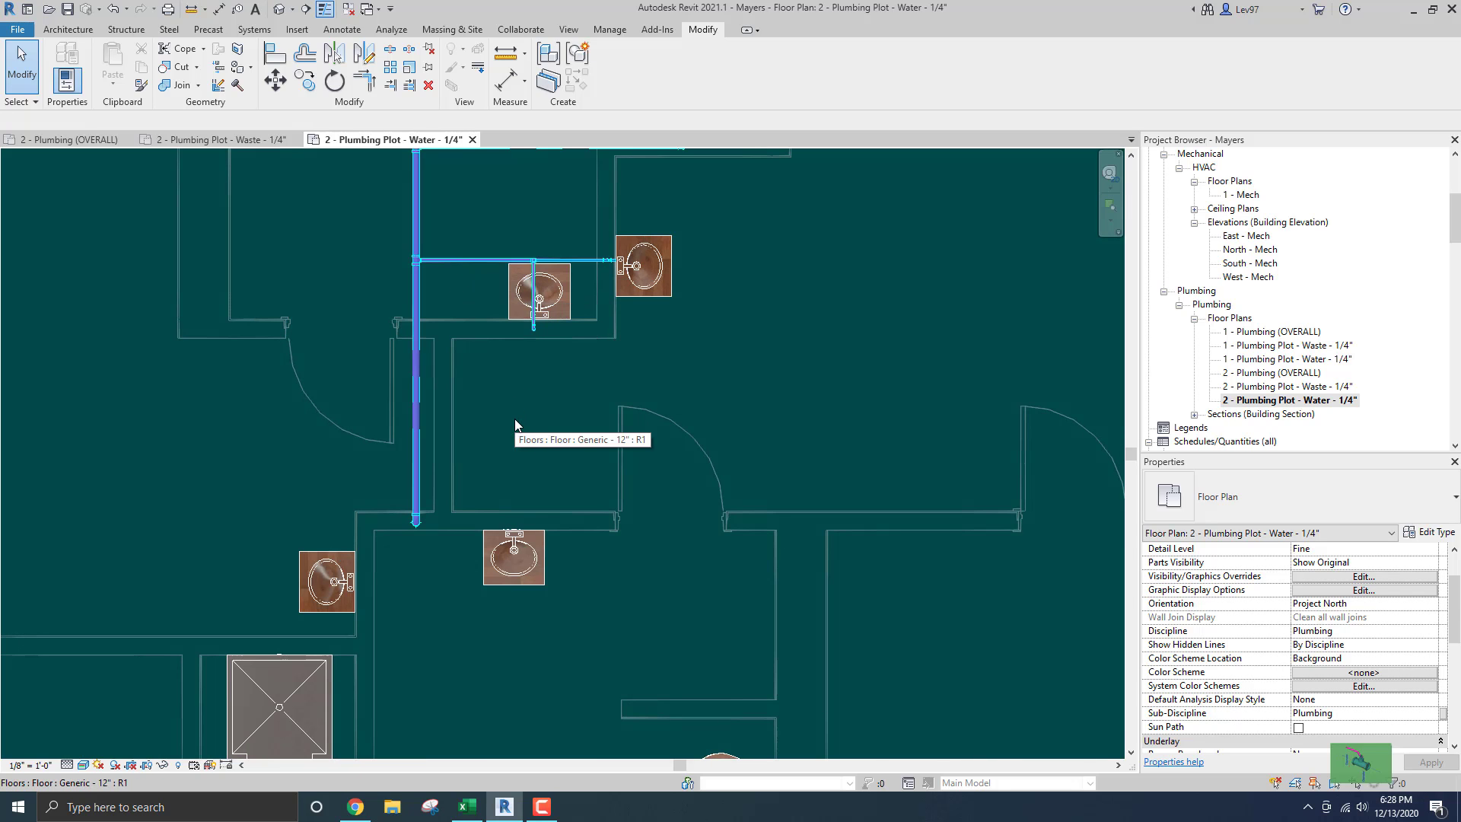
middle_click_drag(515, 424, 521, 542)
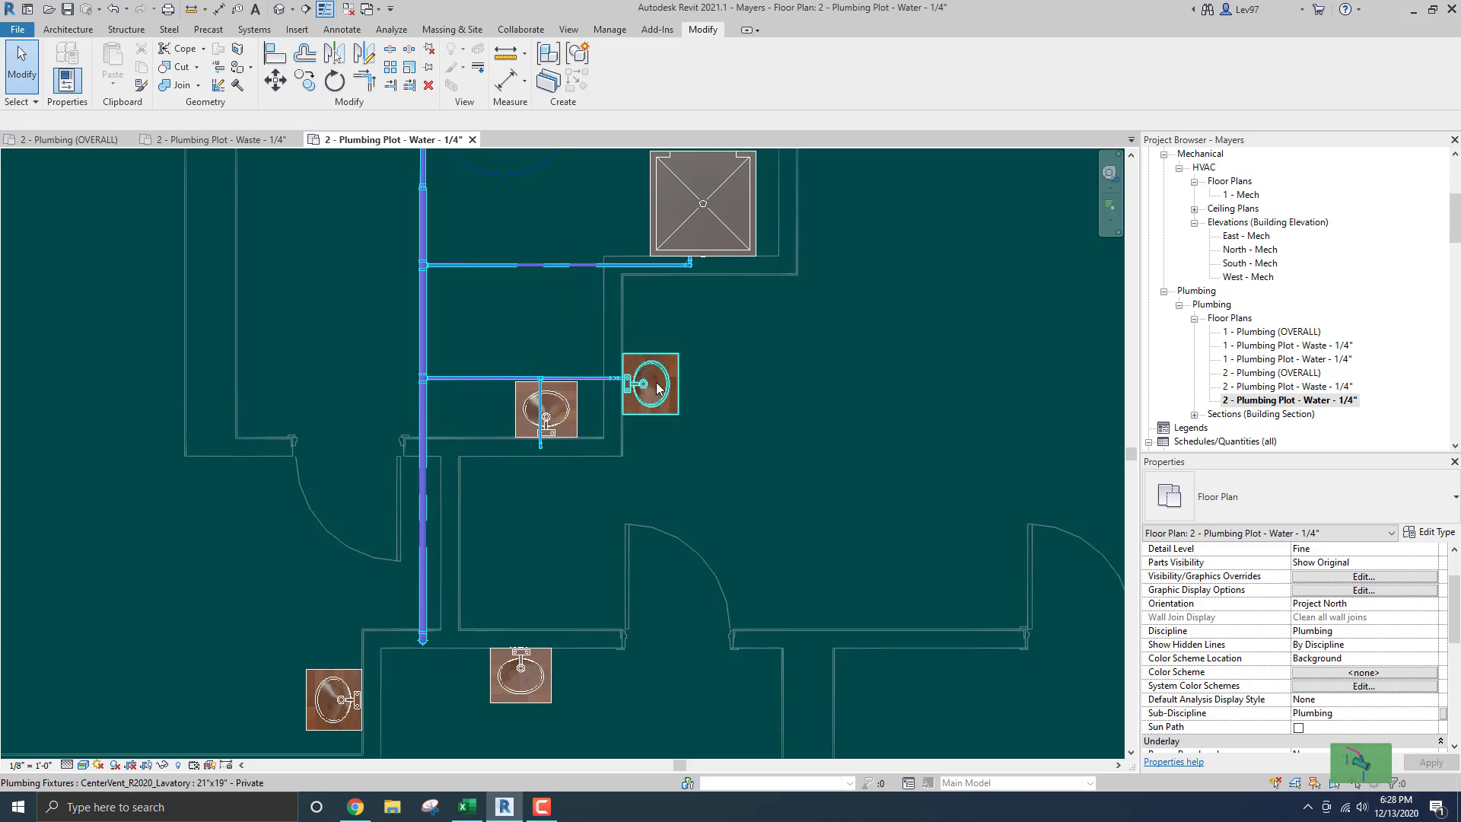
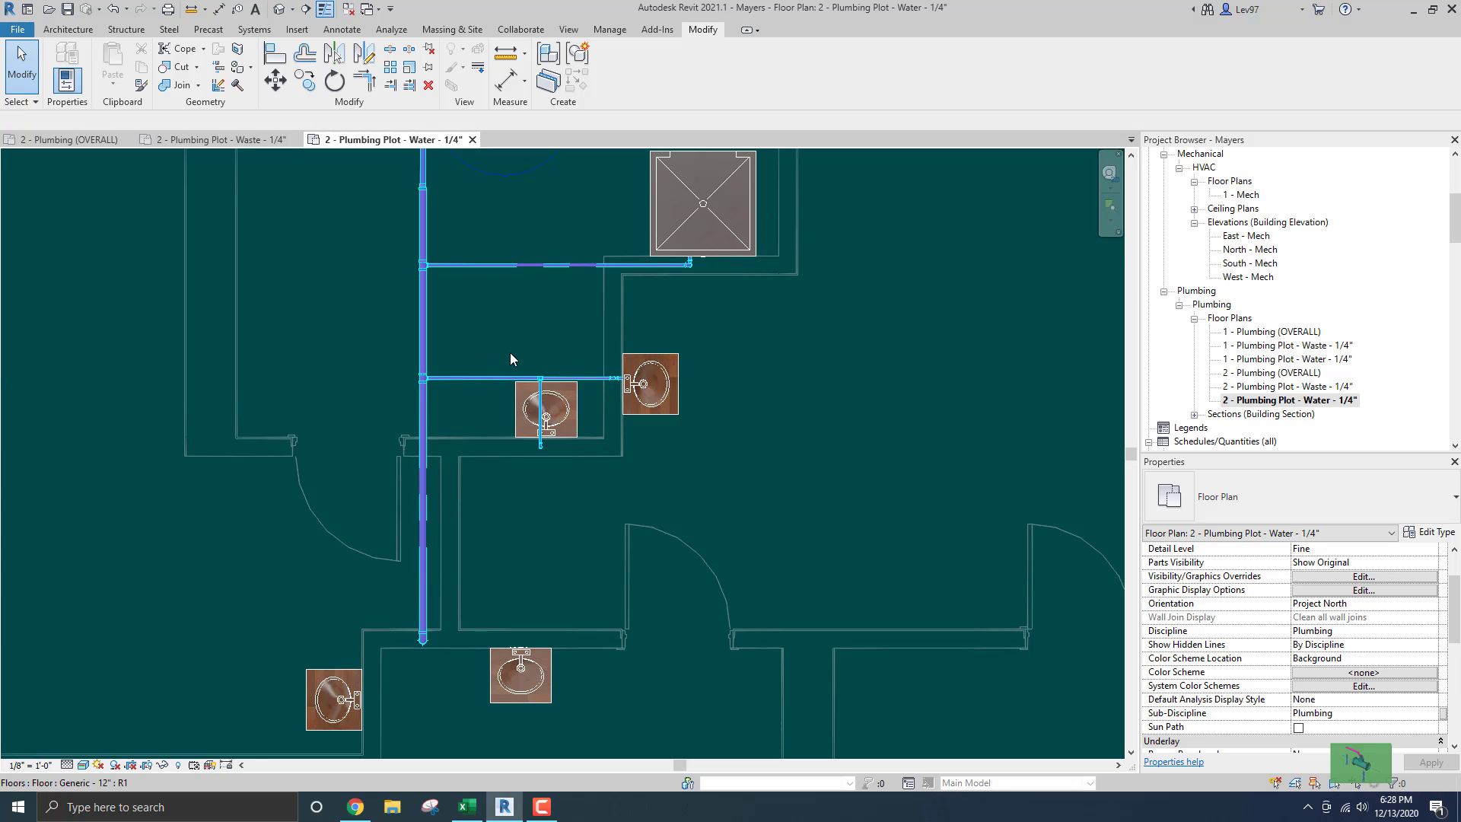
middle_click_drag(510, 354, 545, 242)
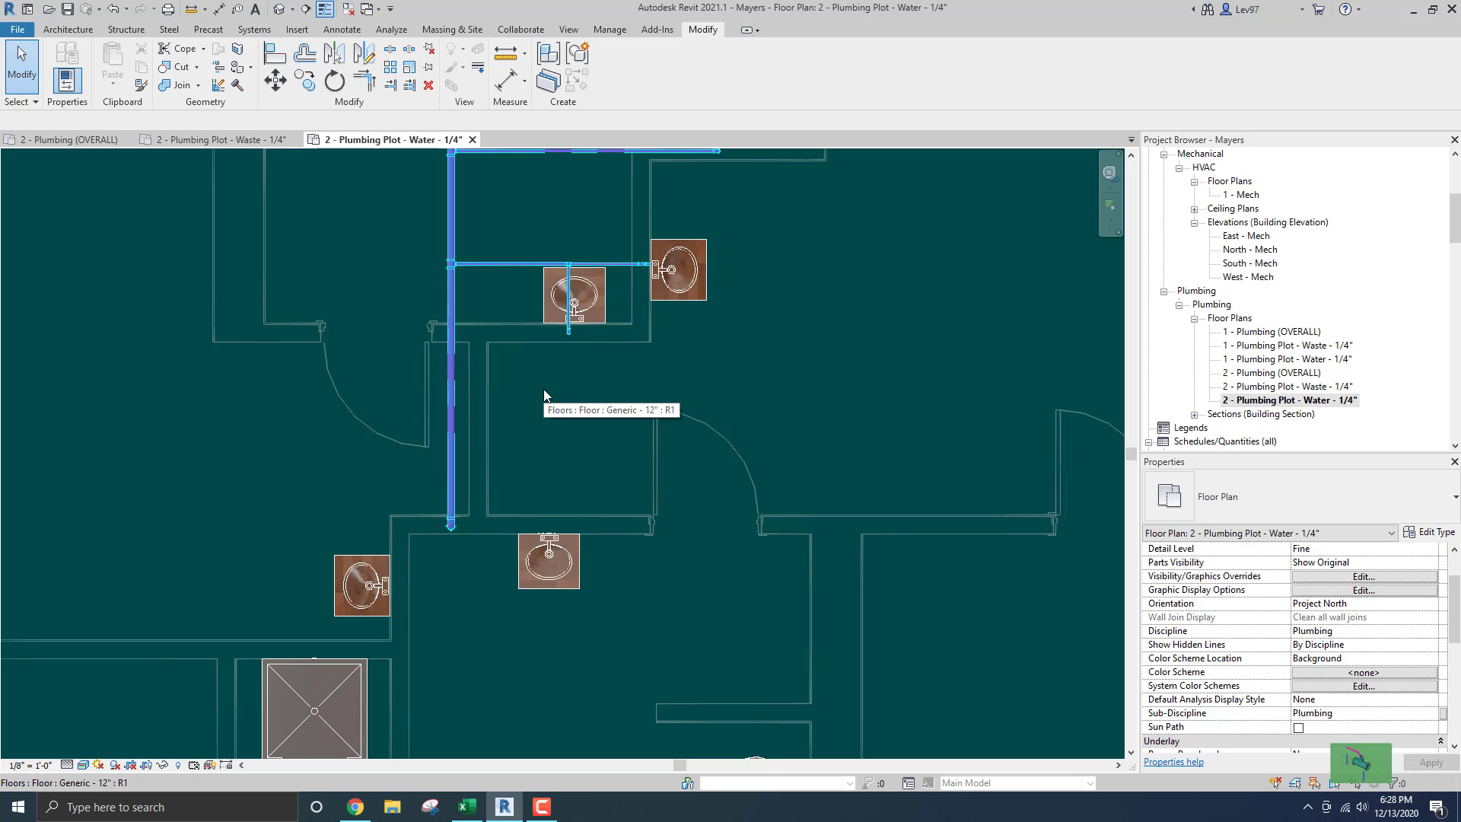
Examine the lavatories, shower and water closet around the open end of the vertical DCW main.
middle_click_drag(541, 412, 603, 323)
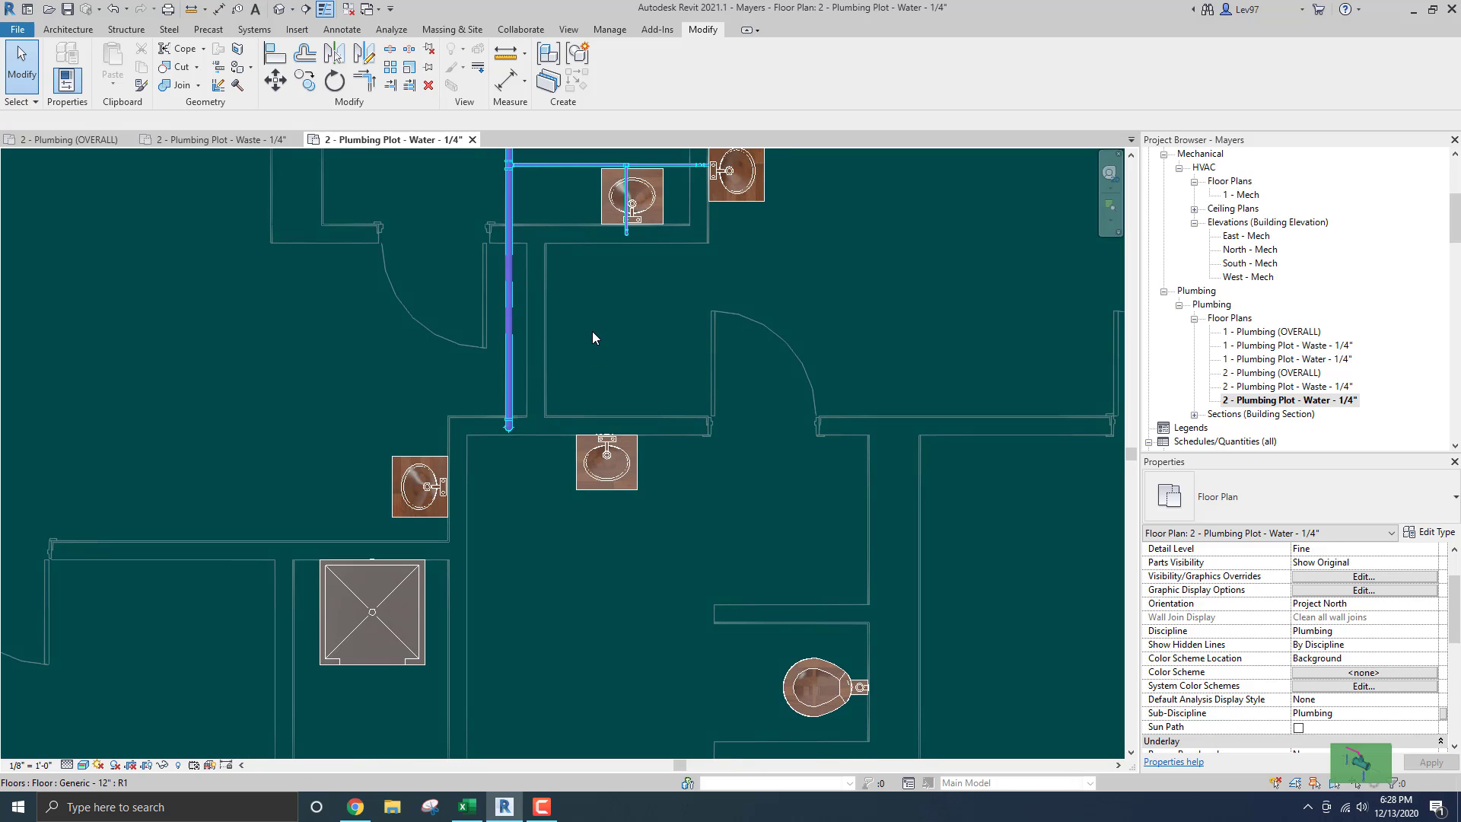
scroll(589, 335, "down", 2)
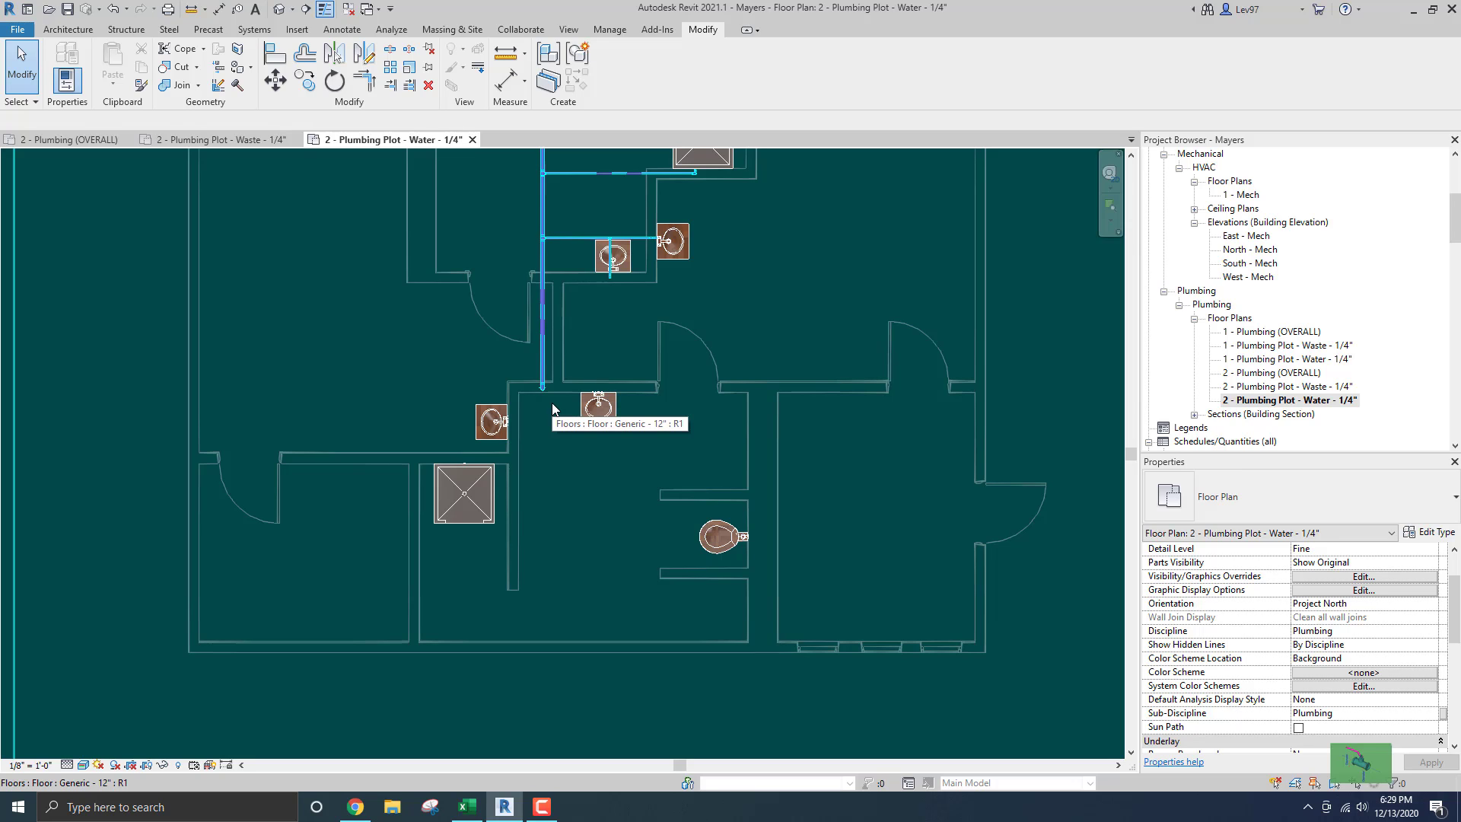
scroll(596, 444, "up", 2)
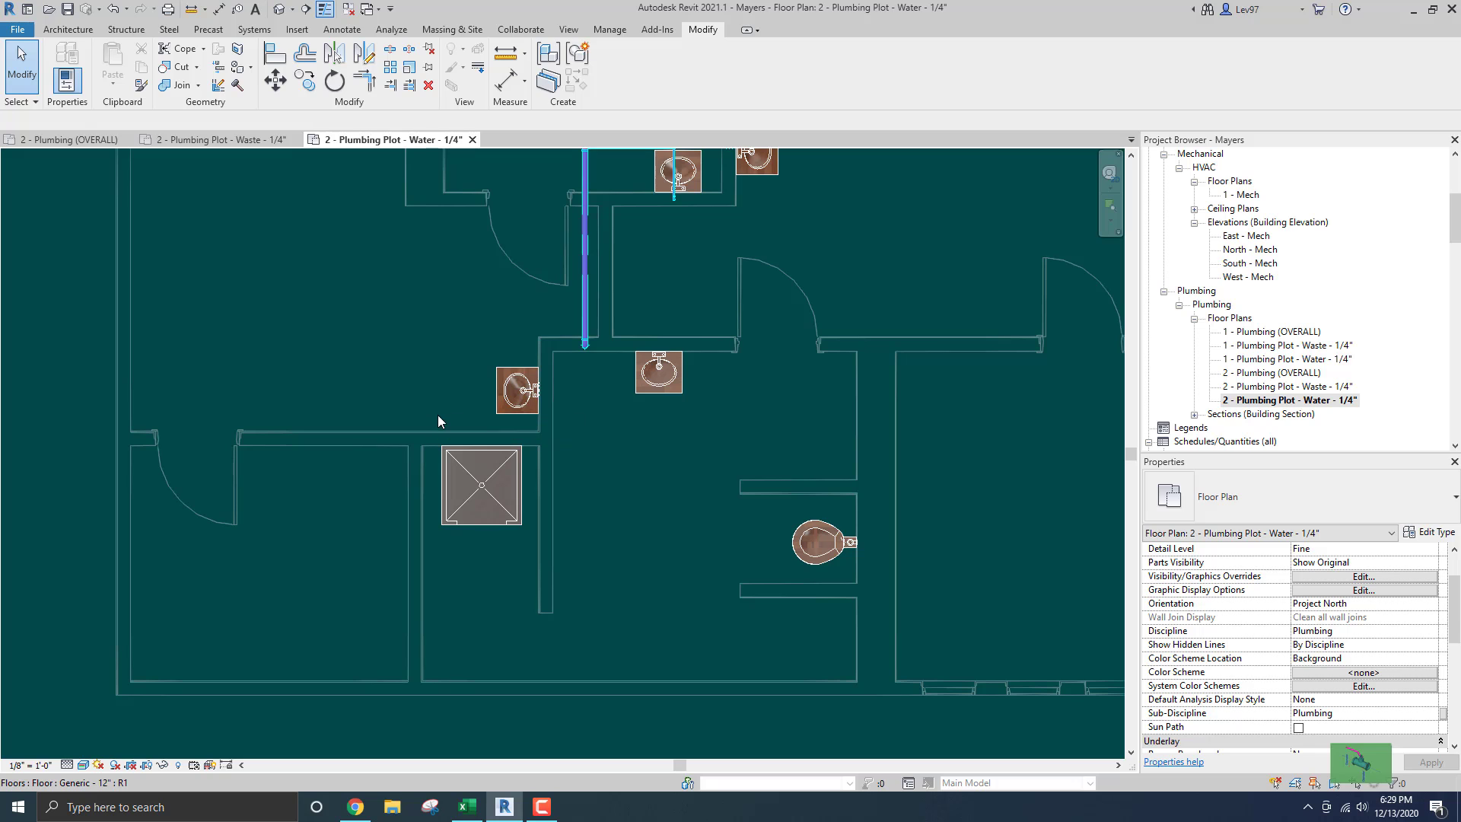
scroll(371, 427, "up", 3)
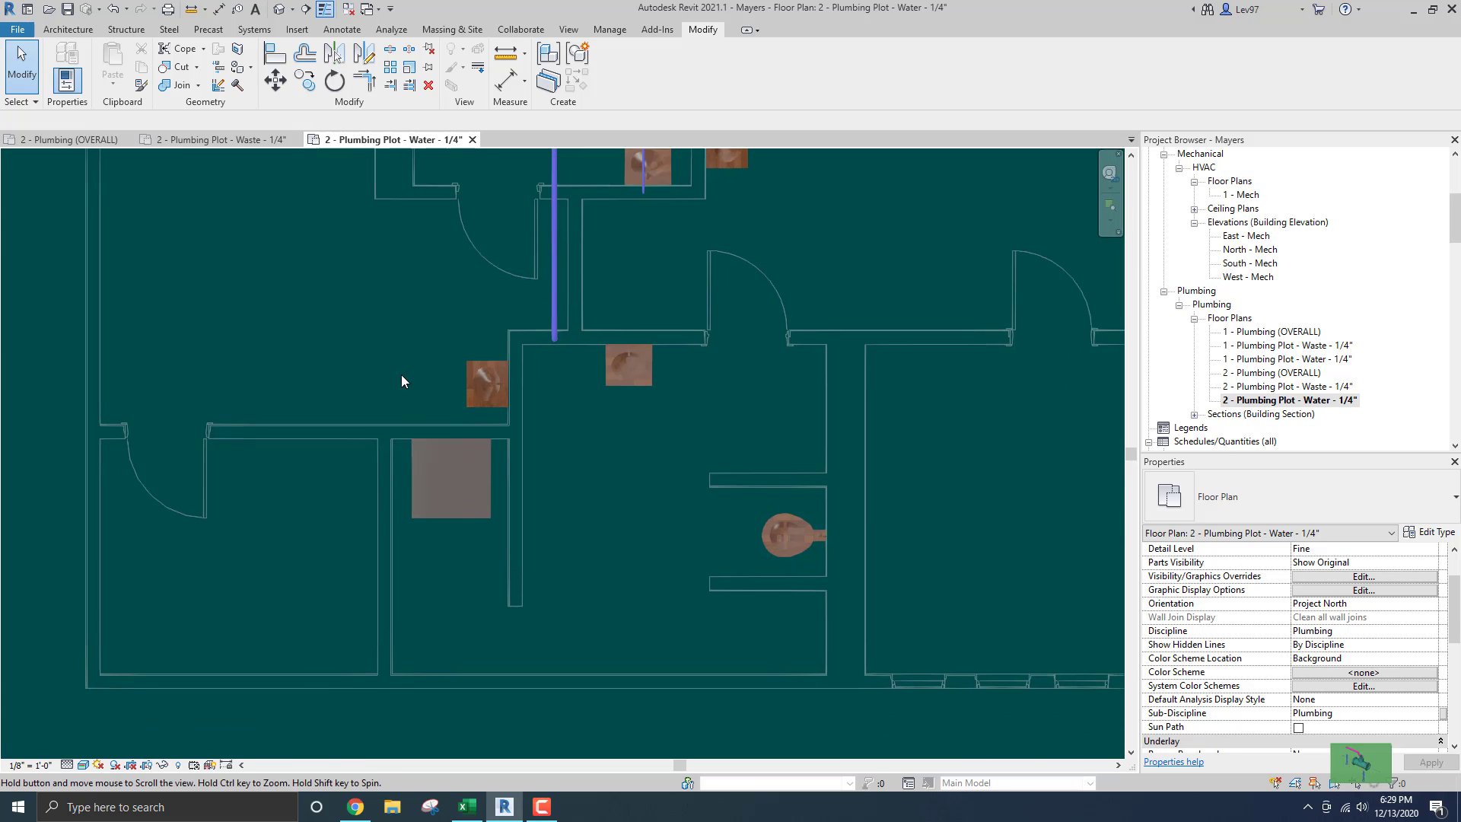
scroll(408, 466, "up", 1)
scroll(417, 471, "down", 3)
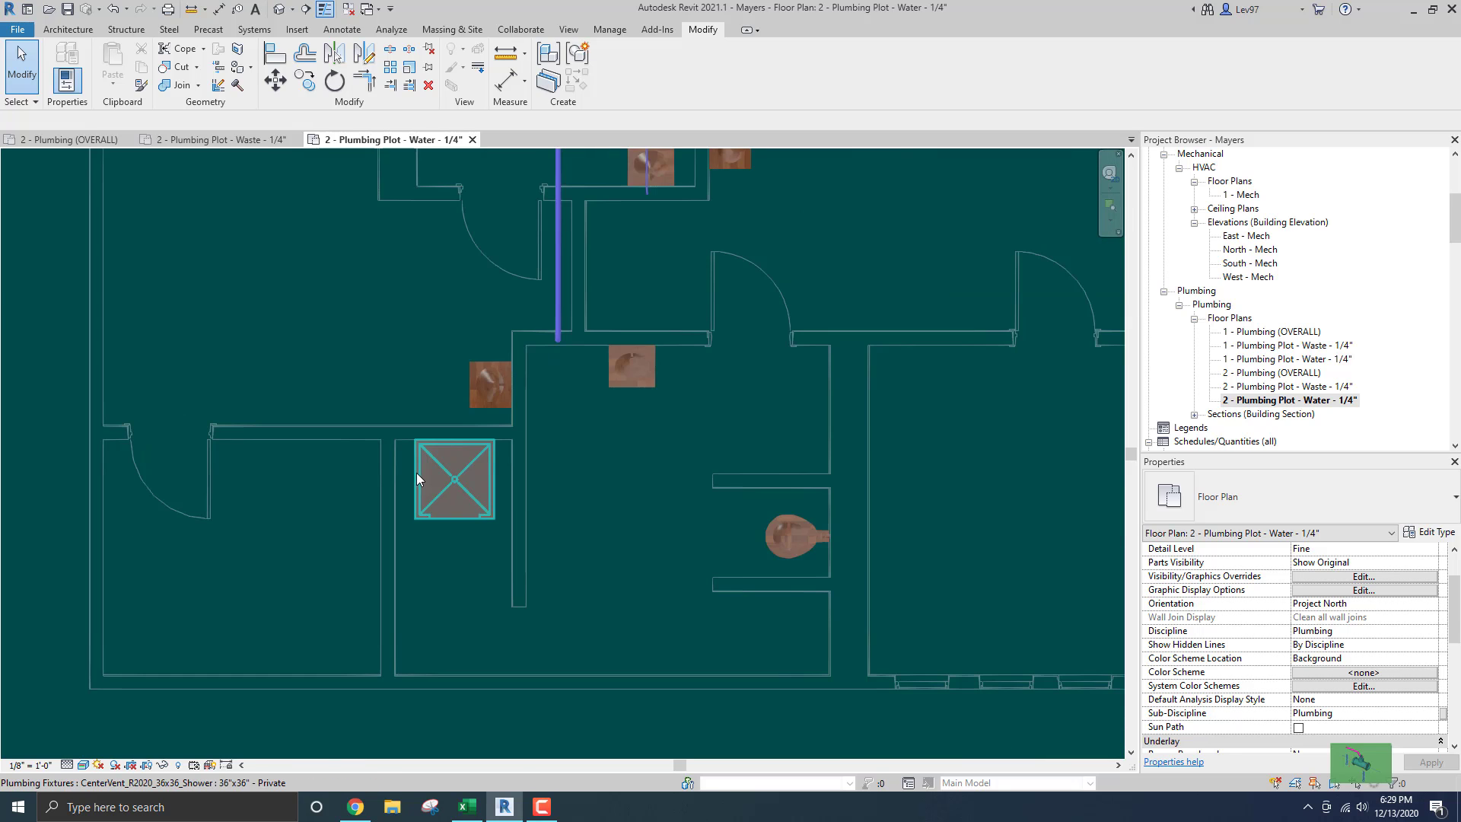
middle_click_drag(429, 484, 447, 521)
left_click(435, 519)
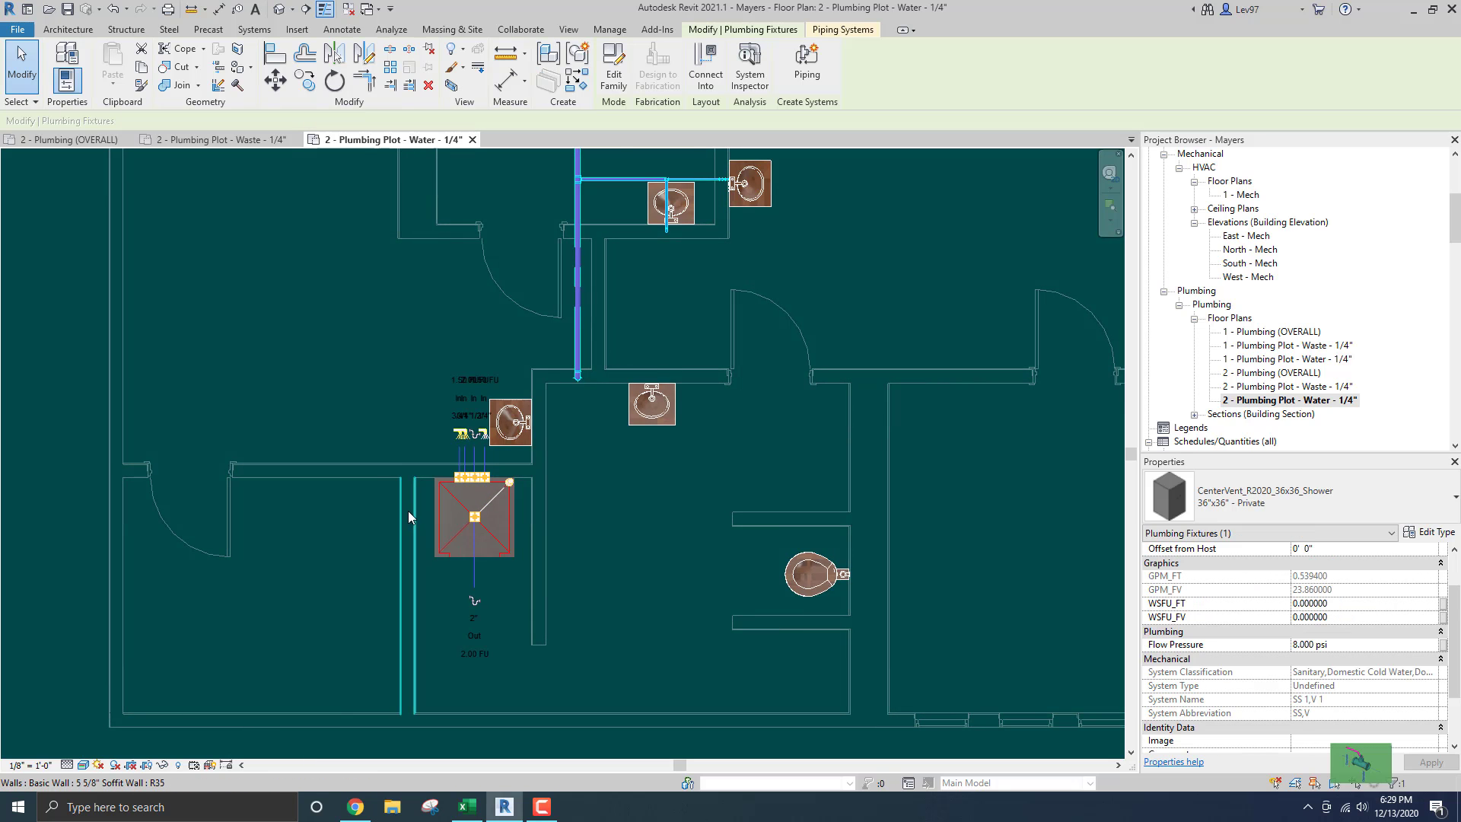
scroll(430, 506, "up", 2)
scroll(441, 494, "up", 2)
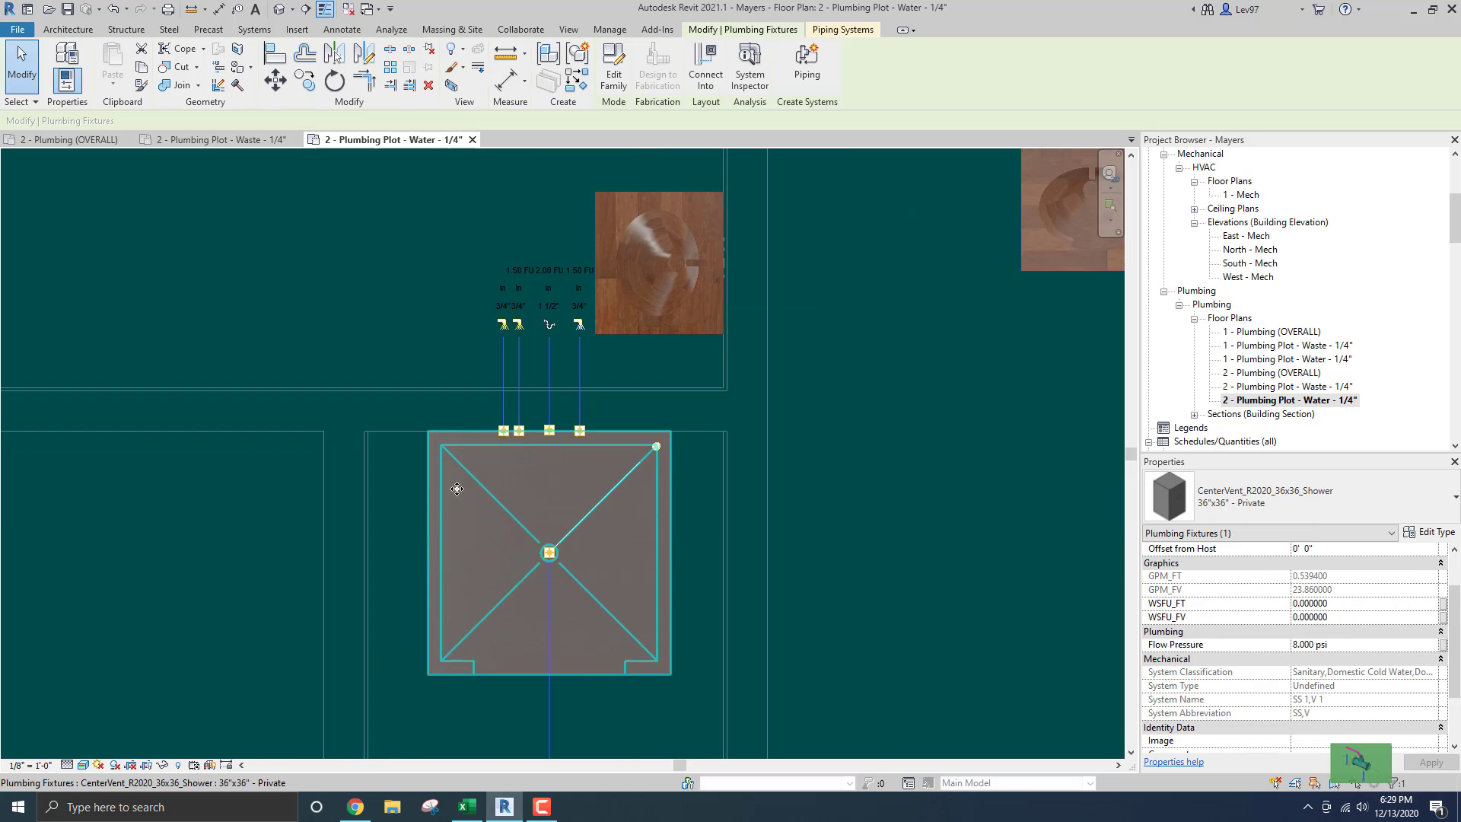
left_click(579, 326)
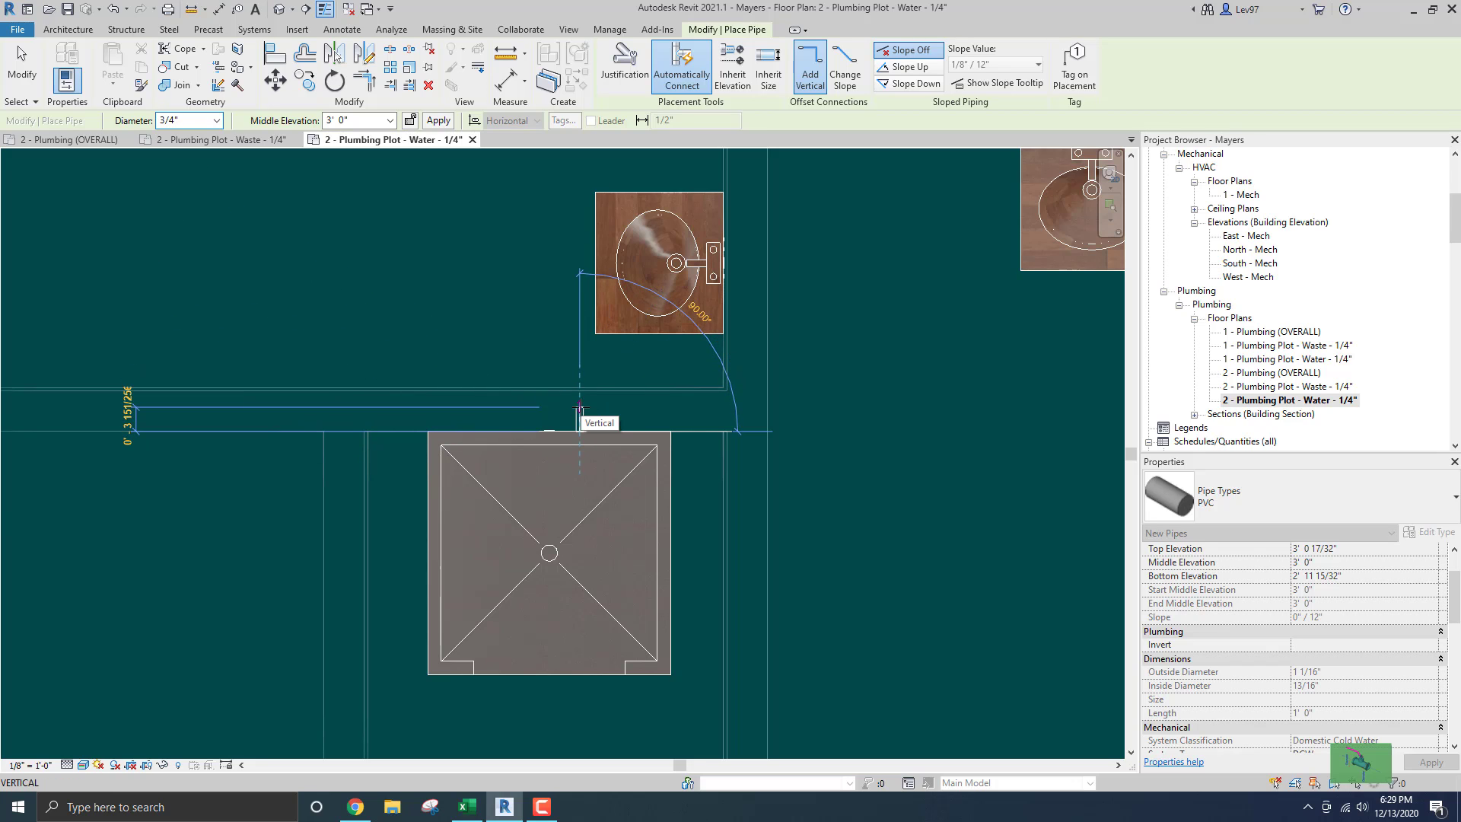
key("Escape")
key("Escape")
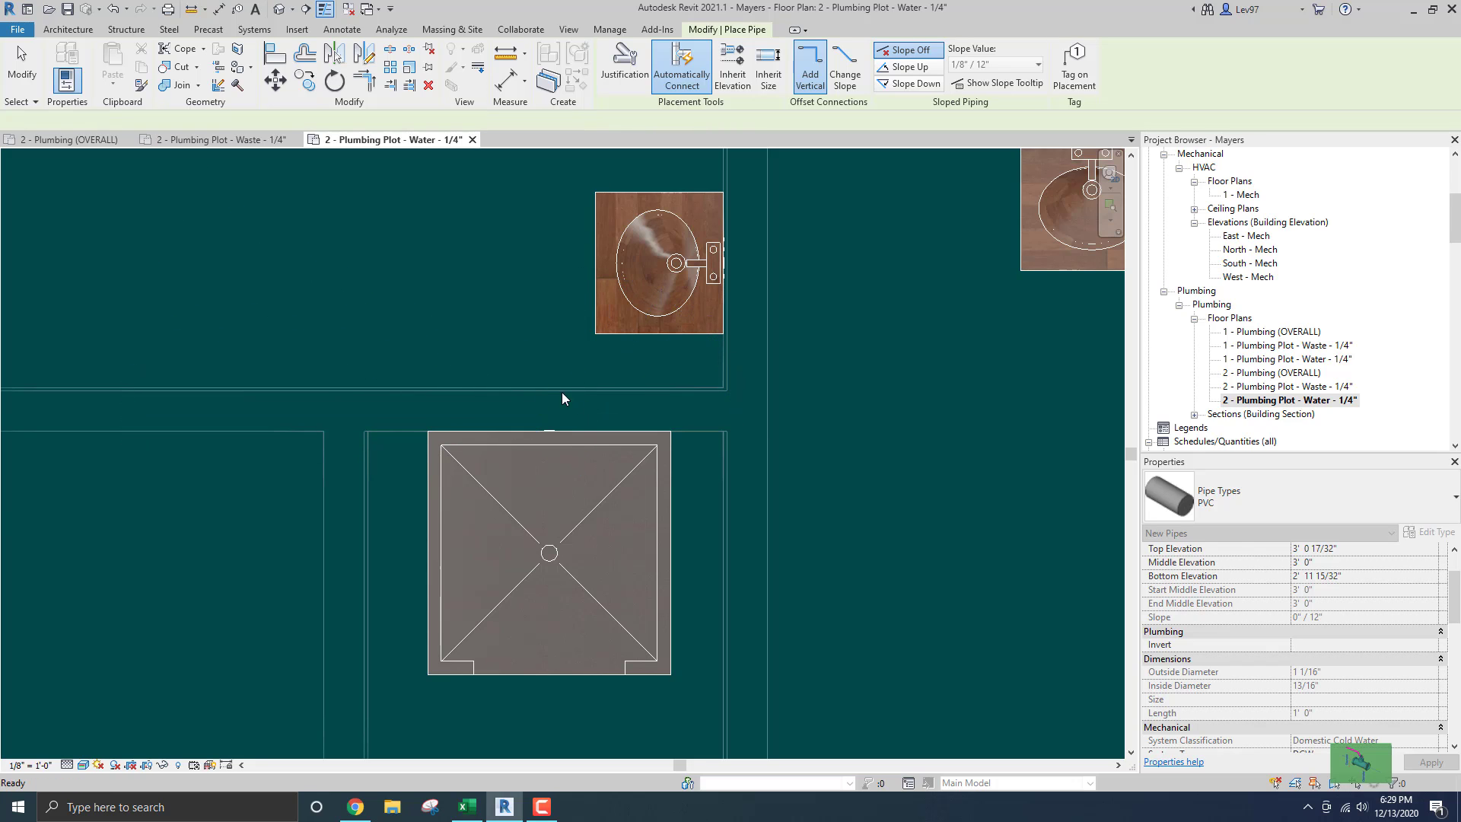
Switch to the 2 - Plumbing (OVERALL) plan and examine the routed lavatory water branches against the waste and vent pipes.
left_click(94, 140)
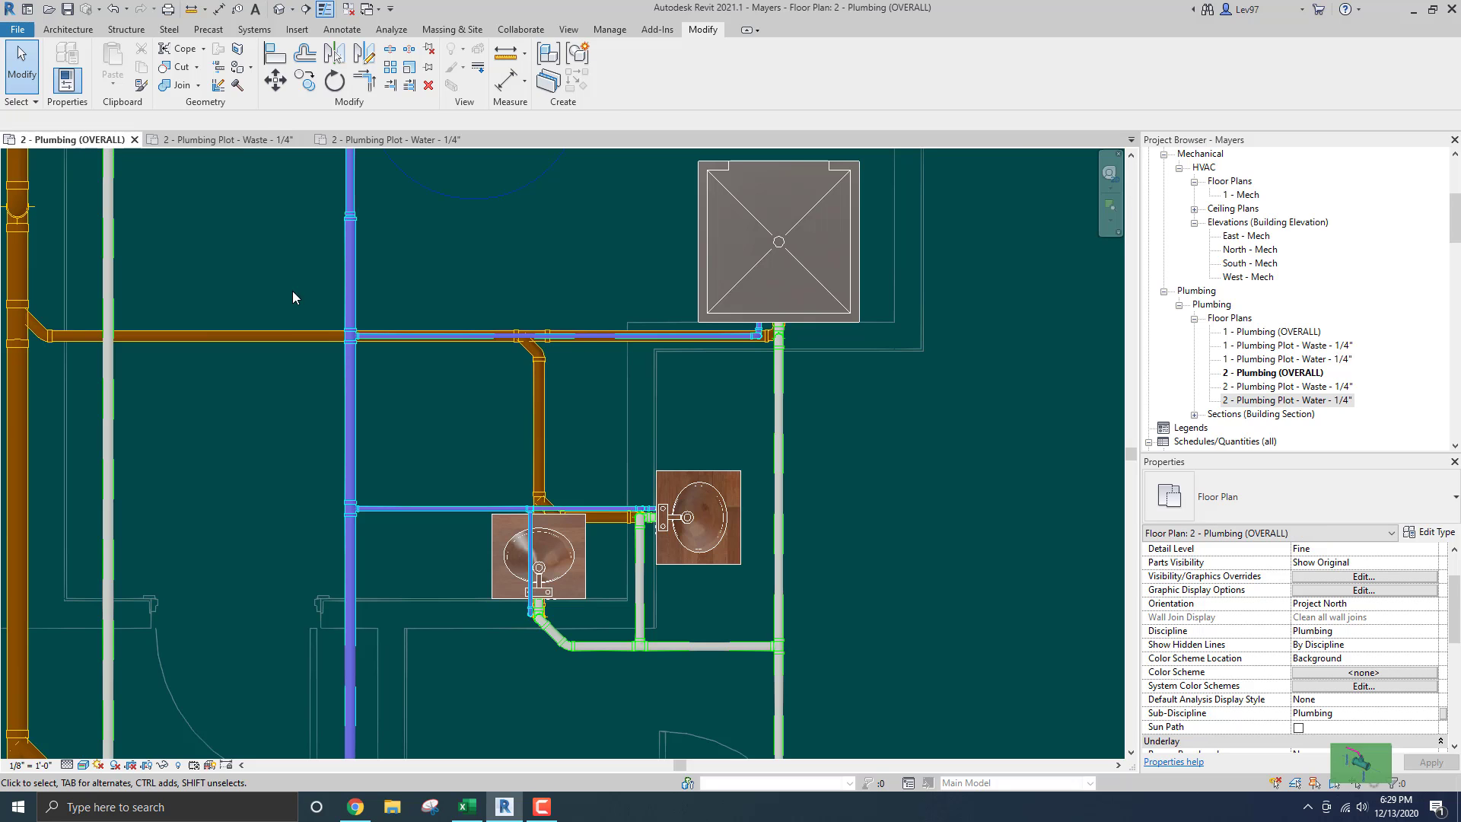
middle_click_drag(437, 445, 517, 347)
scroll(522, 344, "down", 1)
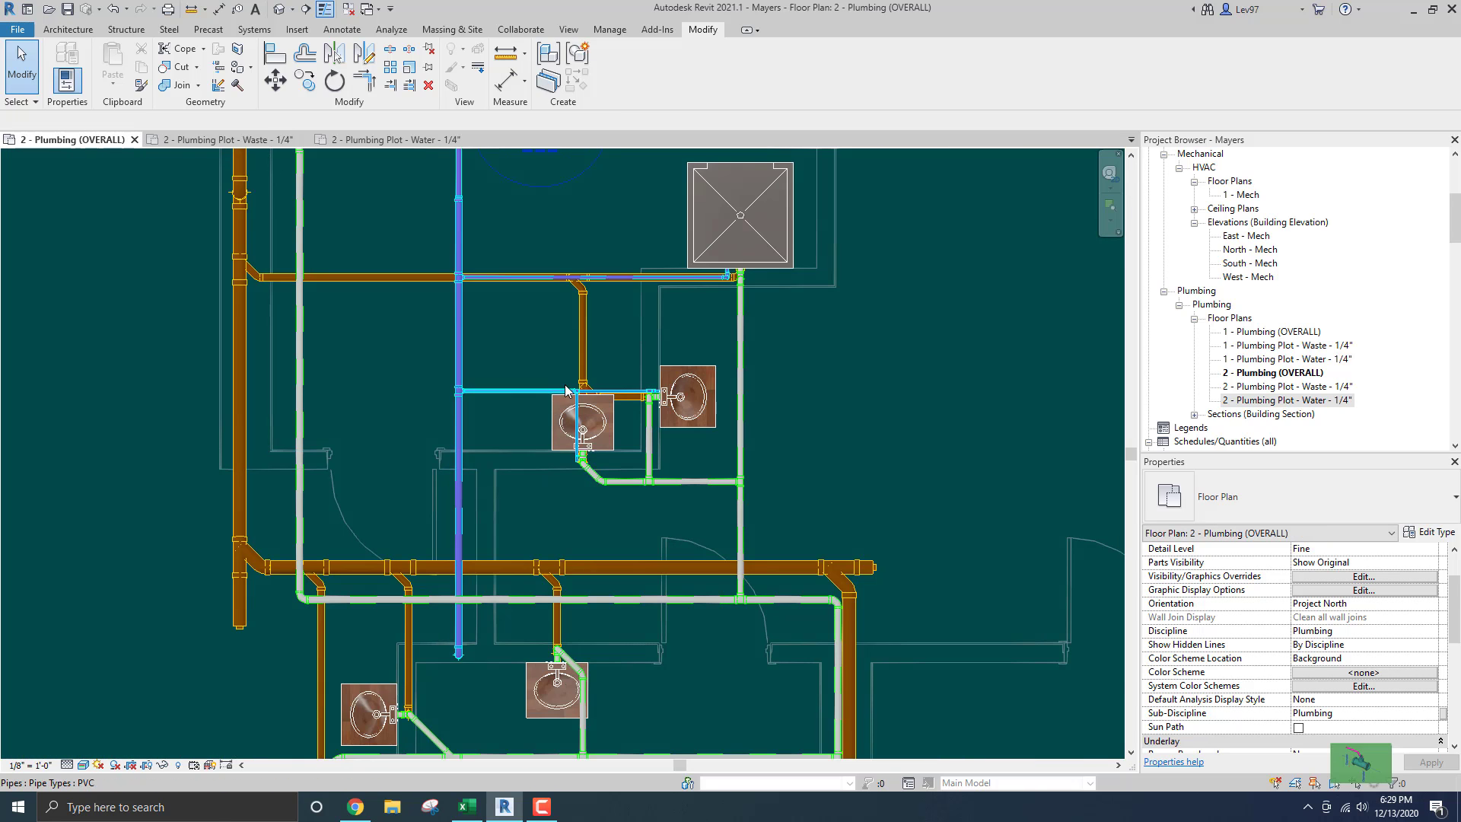
scroll(569, 391, "up", 2)
scroll(427, 381, "down", 2)
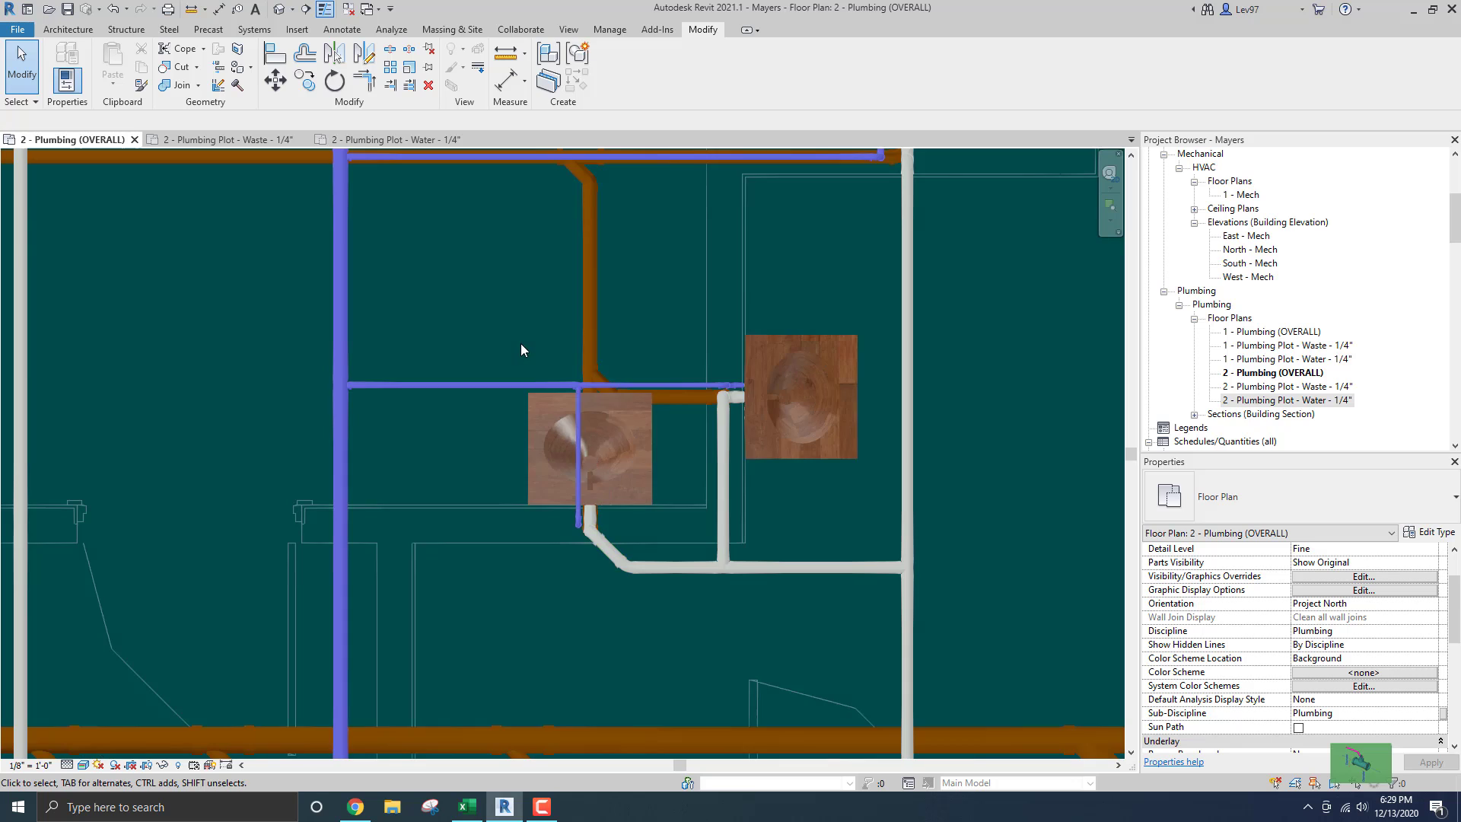
scroll(520, 344, "up", 1)
scroll(499, 430, "down", 2)
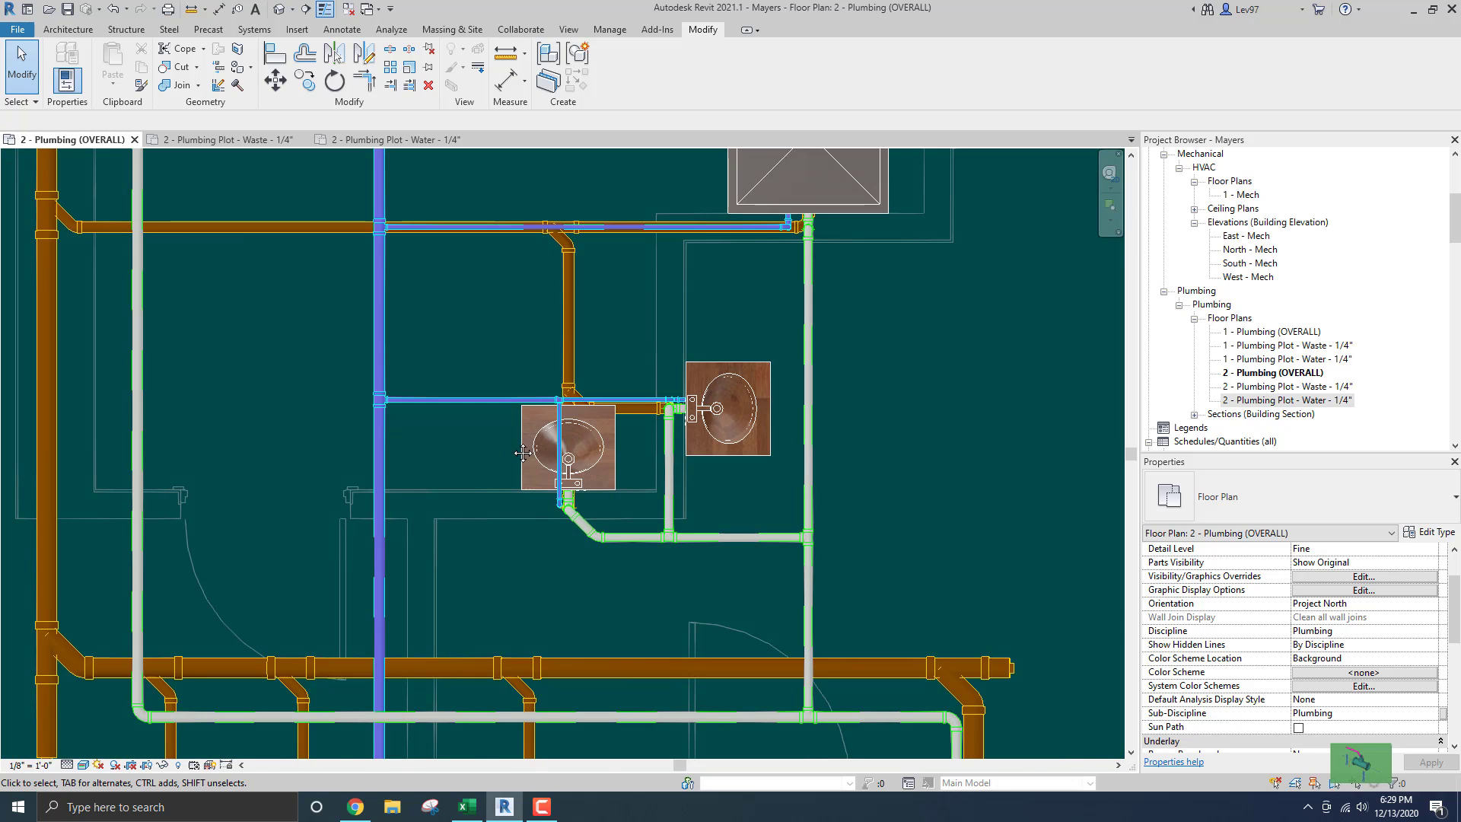
scroll(601, 426, "up", 1)
scroll(606, 427, "up", 4)
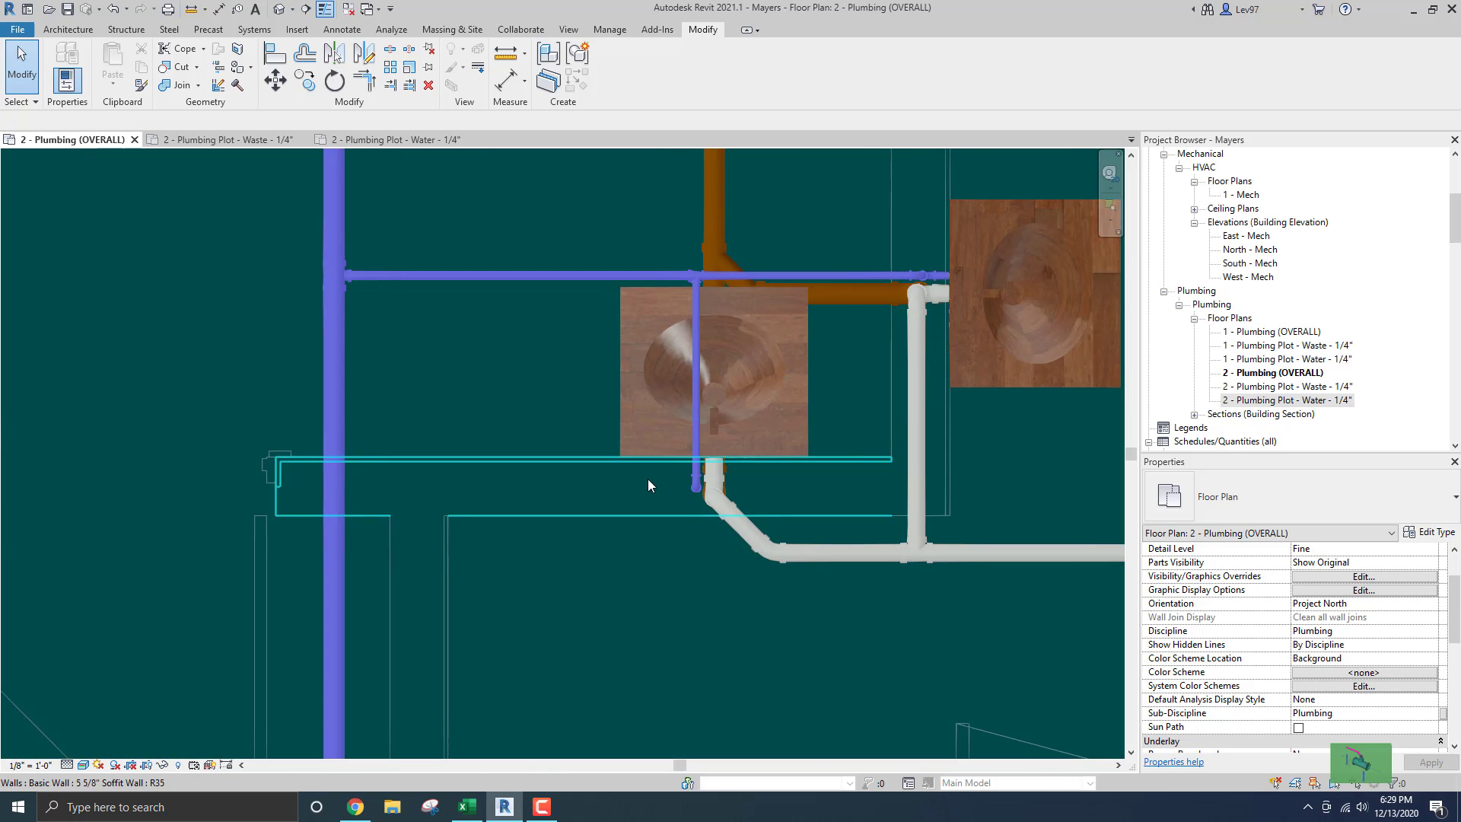
scroll(640, 462, "down", 5)
middle_click_drag(638, 509, 664, 312)
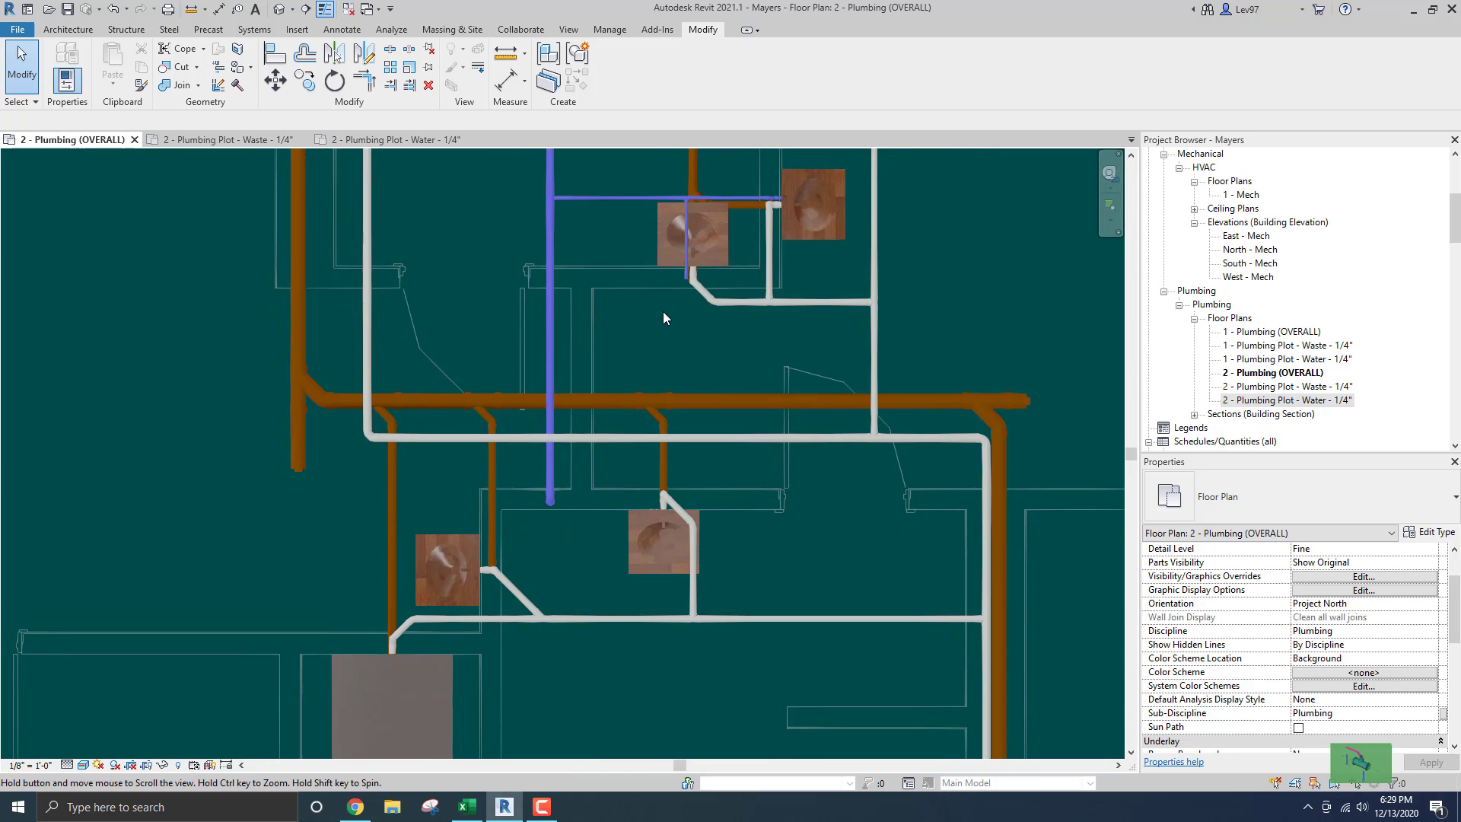
Examine the waste and vent piping around the unconnected shower and two lavatories beyond the end of the DCW main.
middle_click_drag(634, 454, 752, 260)
scroll(636, 468, "up", 1)
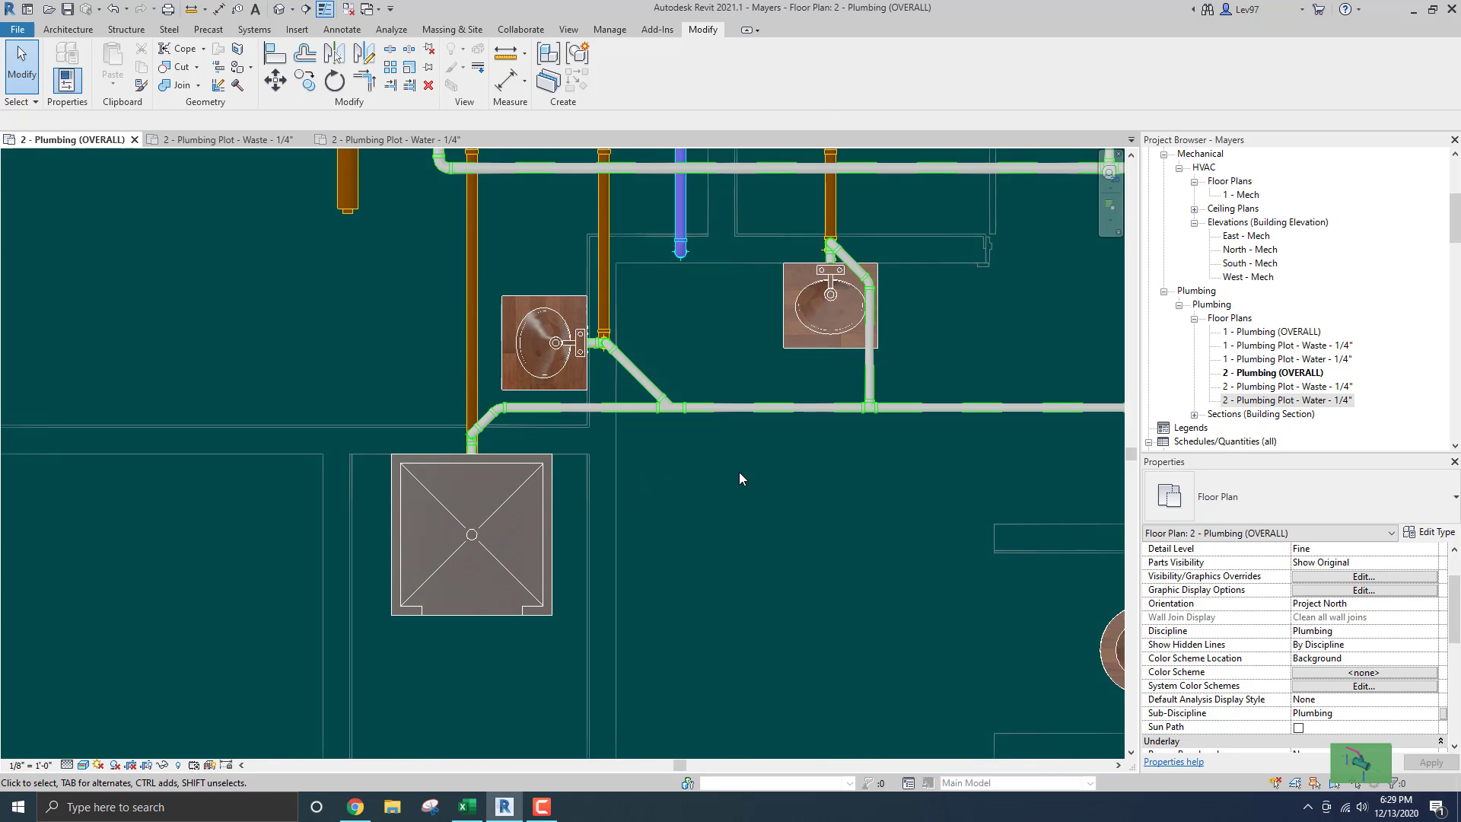
middle_click_drag(738, 472, 828, 467)
scroll(775, 461, "down", 5)
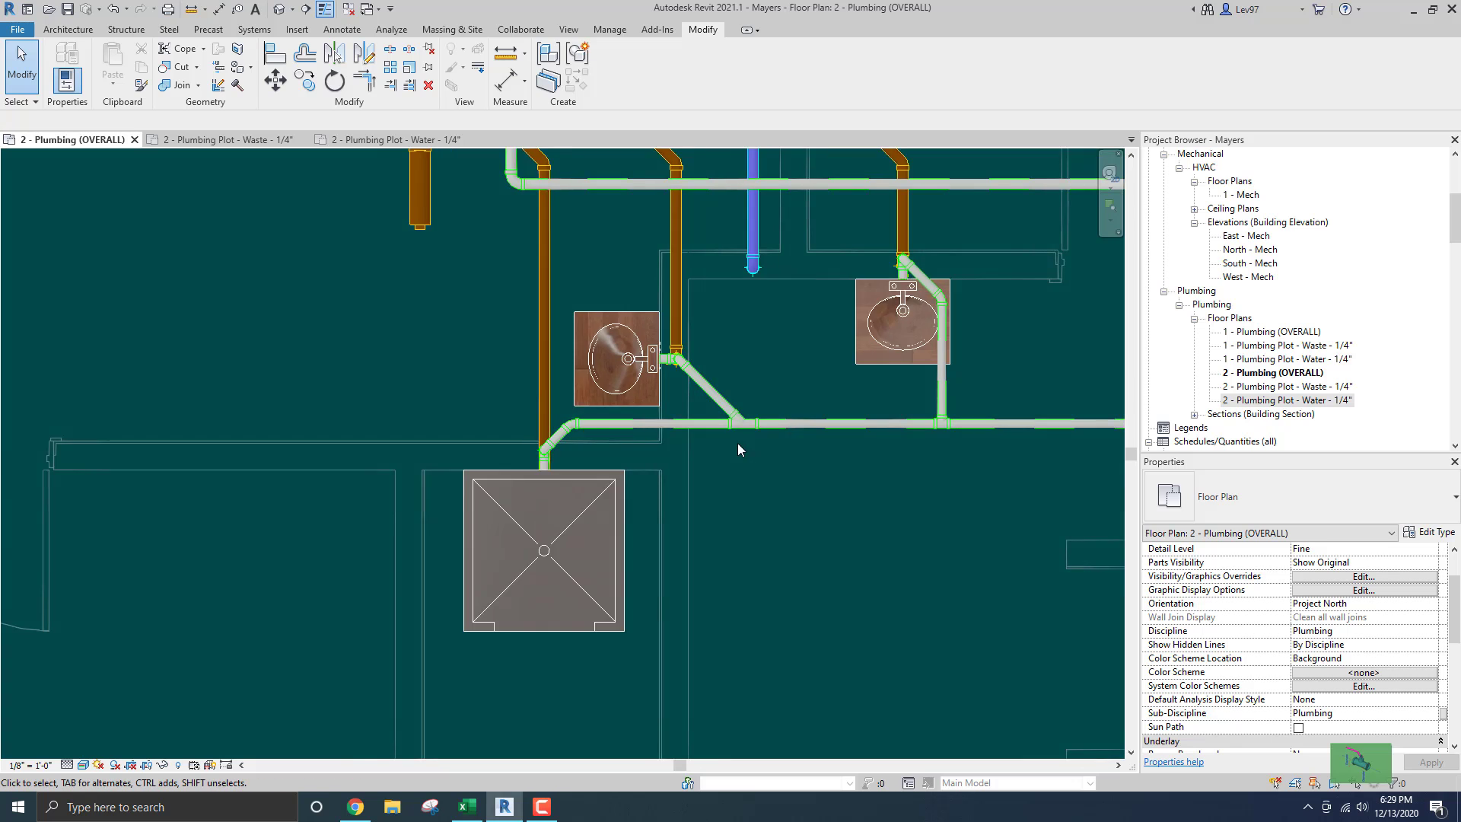
middle_click_drag(787, 330, 643, 442)
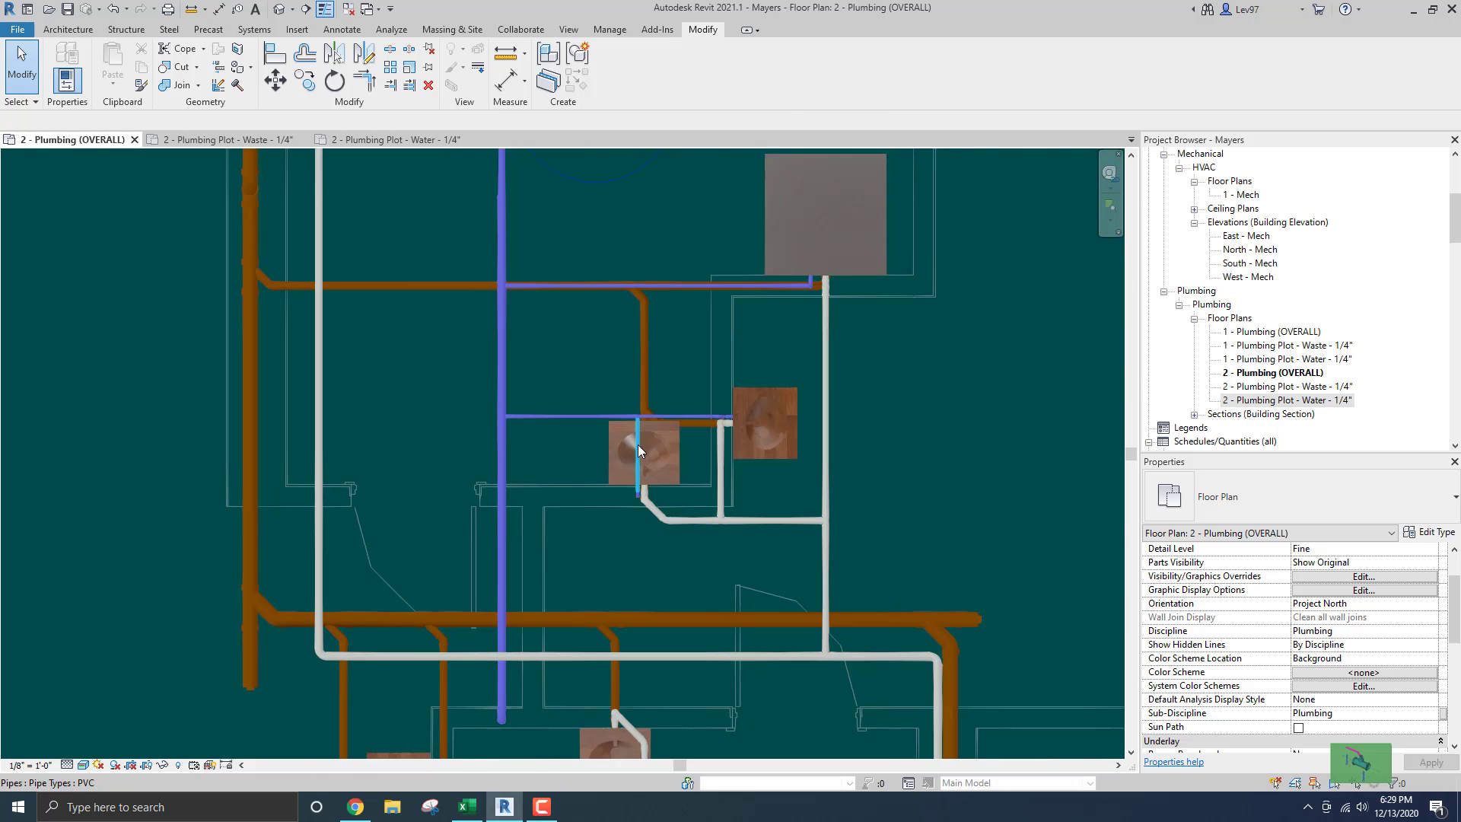
scroll(643, 442, "up", 5)
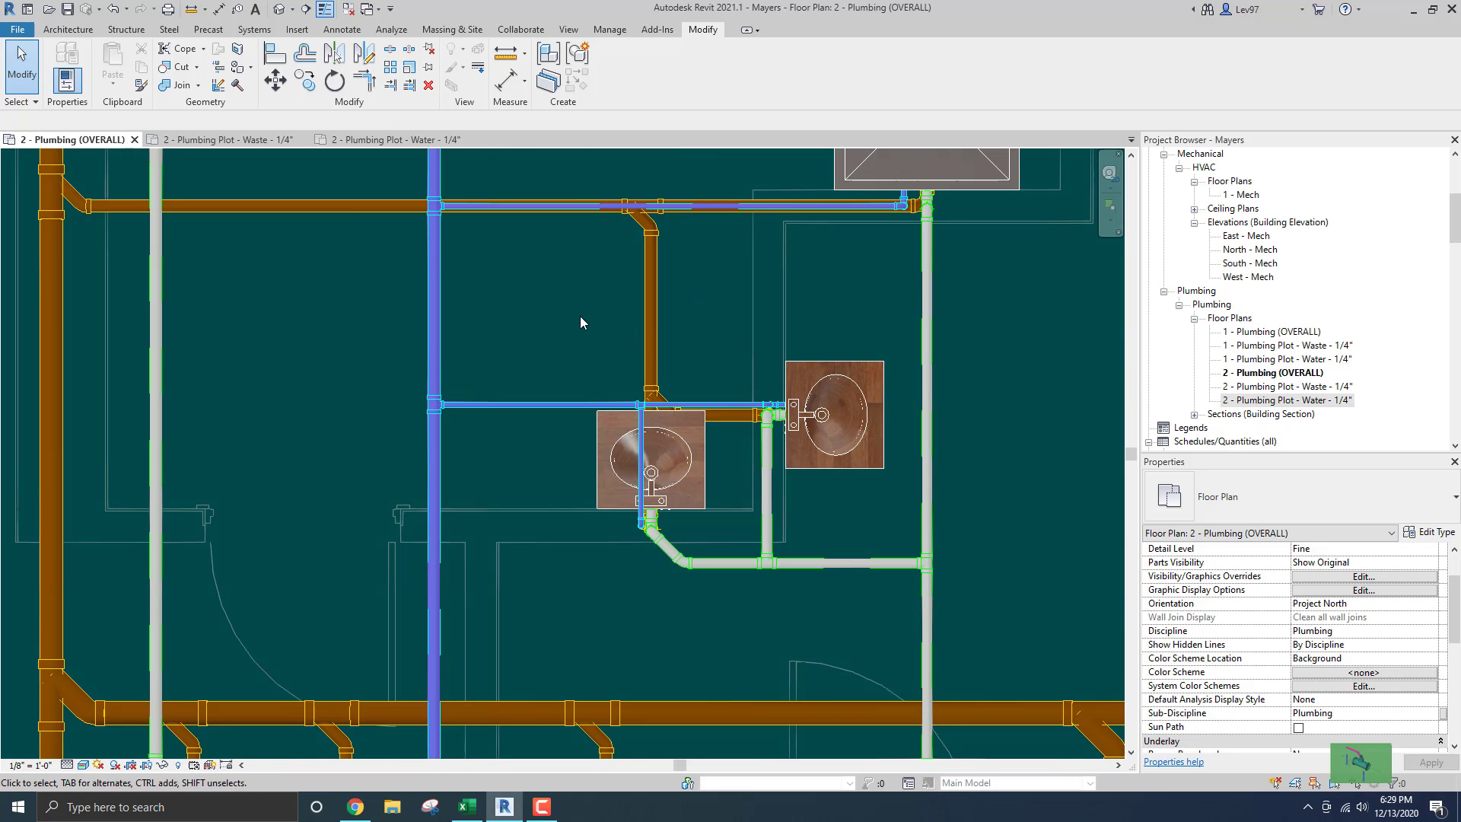
scroll(580, 322, "down", 4)
middle_click_drag(528, 611, 641, 433)
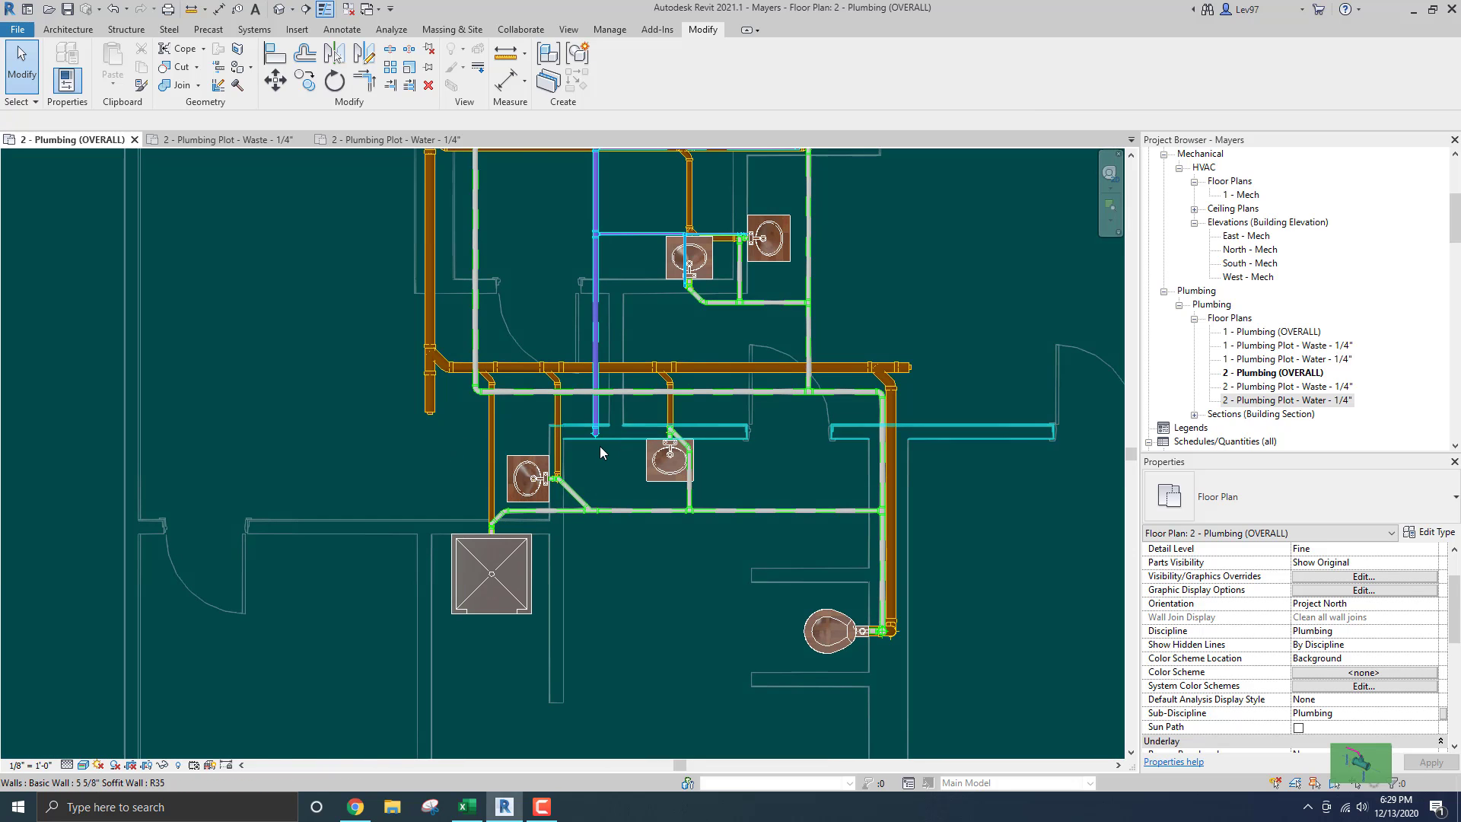
middle_click_drag(538, 532, 601, 497)
scroll(602, 496, "up", 2)
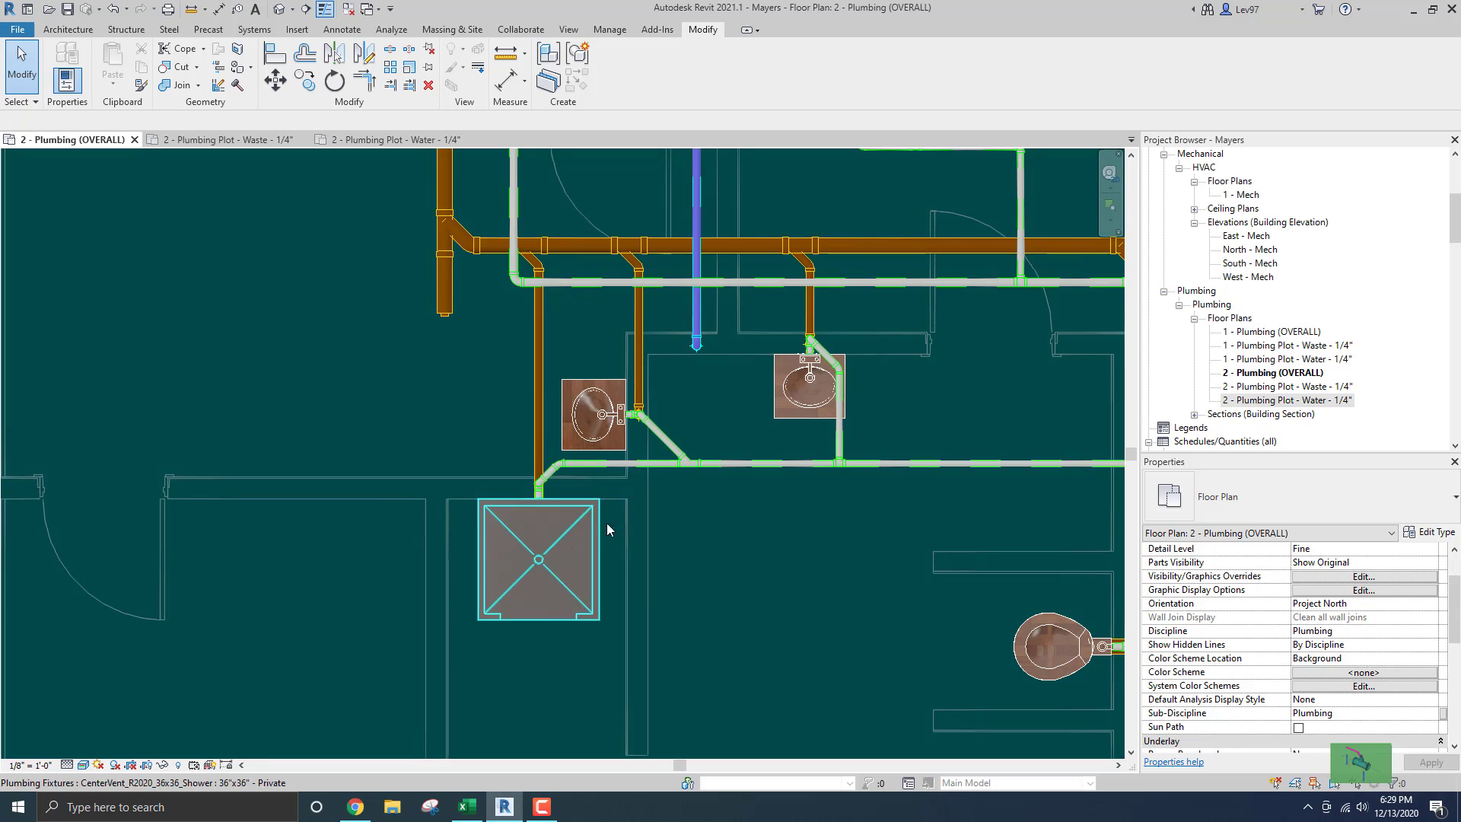
scroll(472, 442, "up", 1)
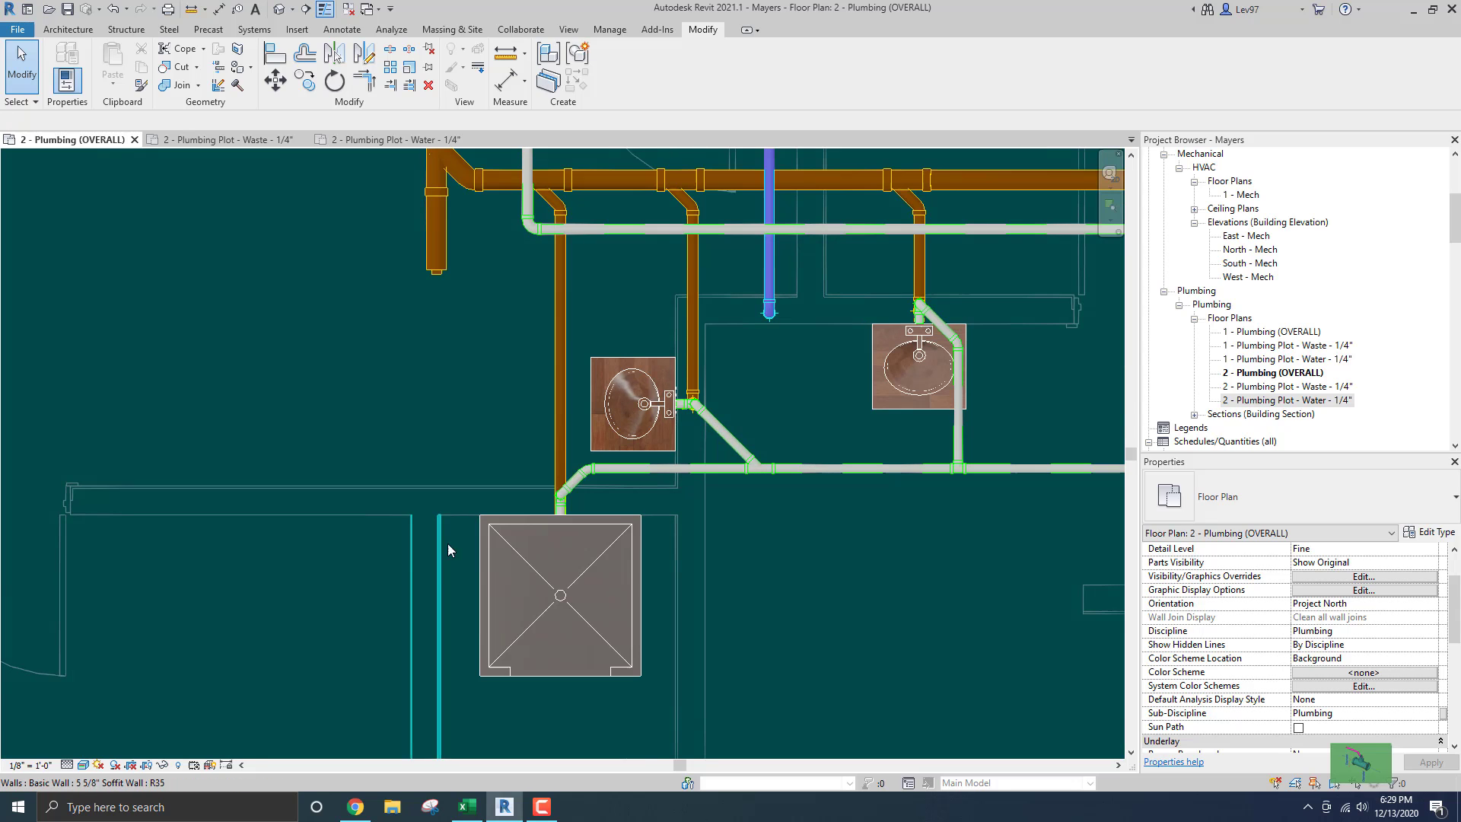
Draw a 3/4" cold water pipe from the unconnected shower, raise its middle elevation to 10' 6" and run it horizontally past the adjacent wall.
left_click(491, 567)
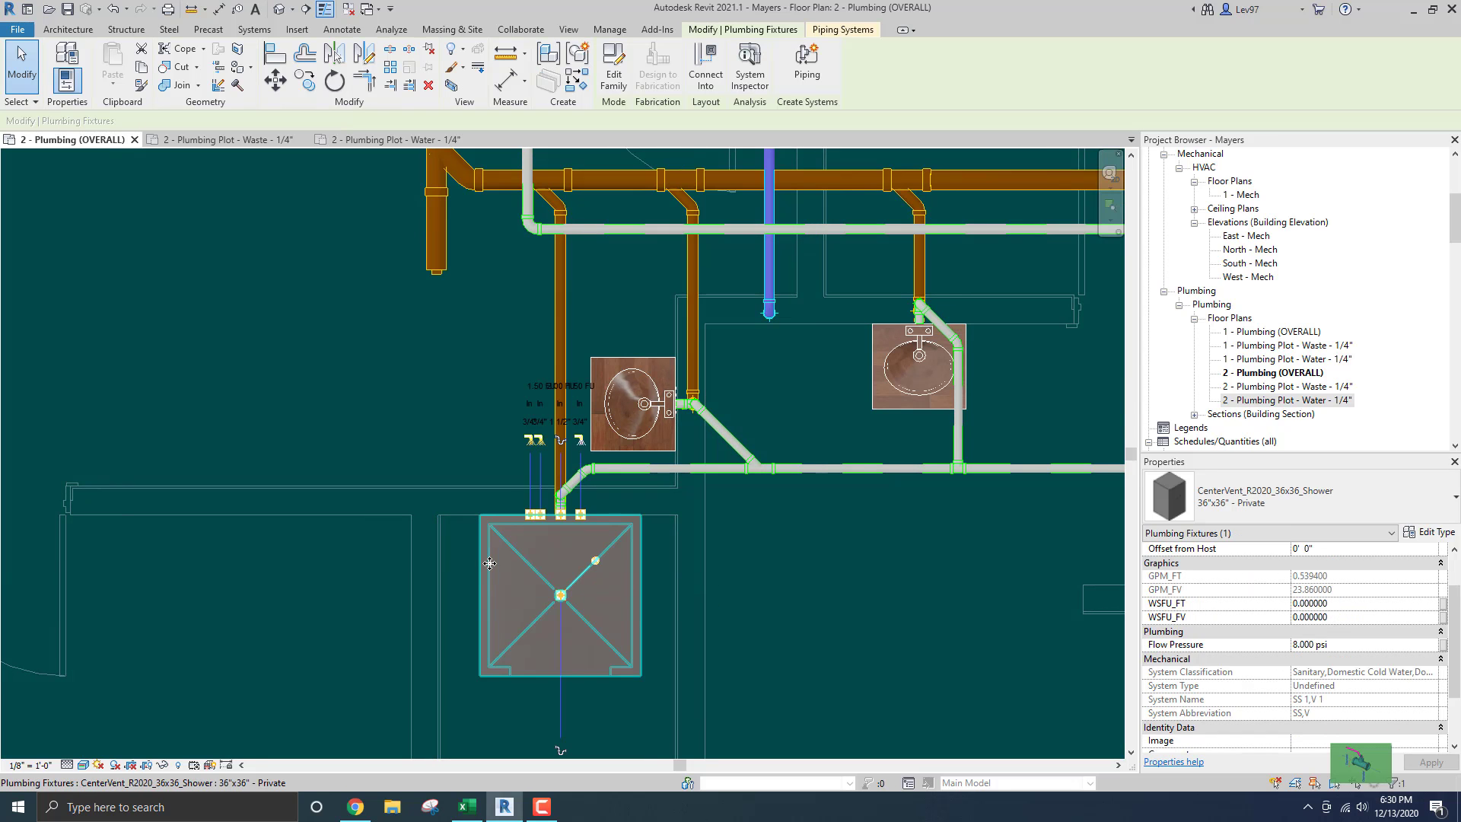
scroll(514, 484, "up", 2)
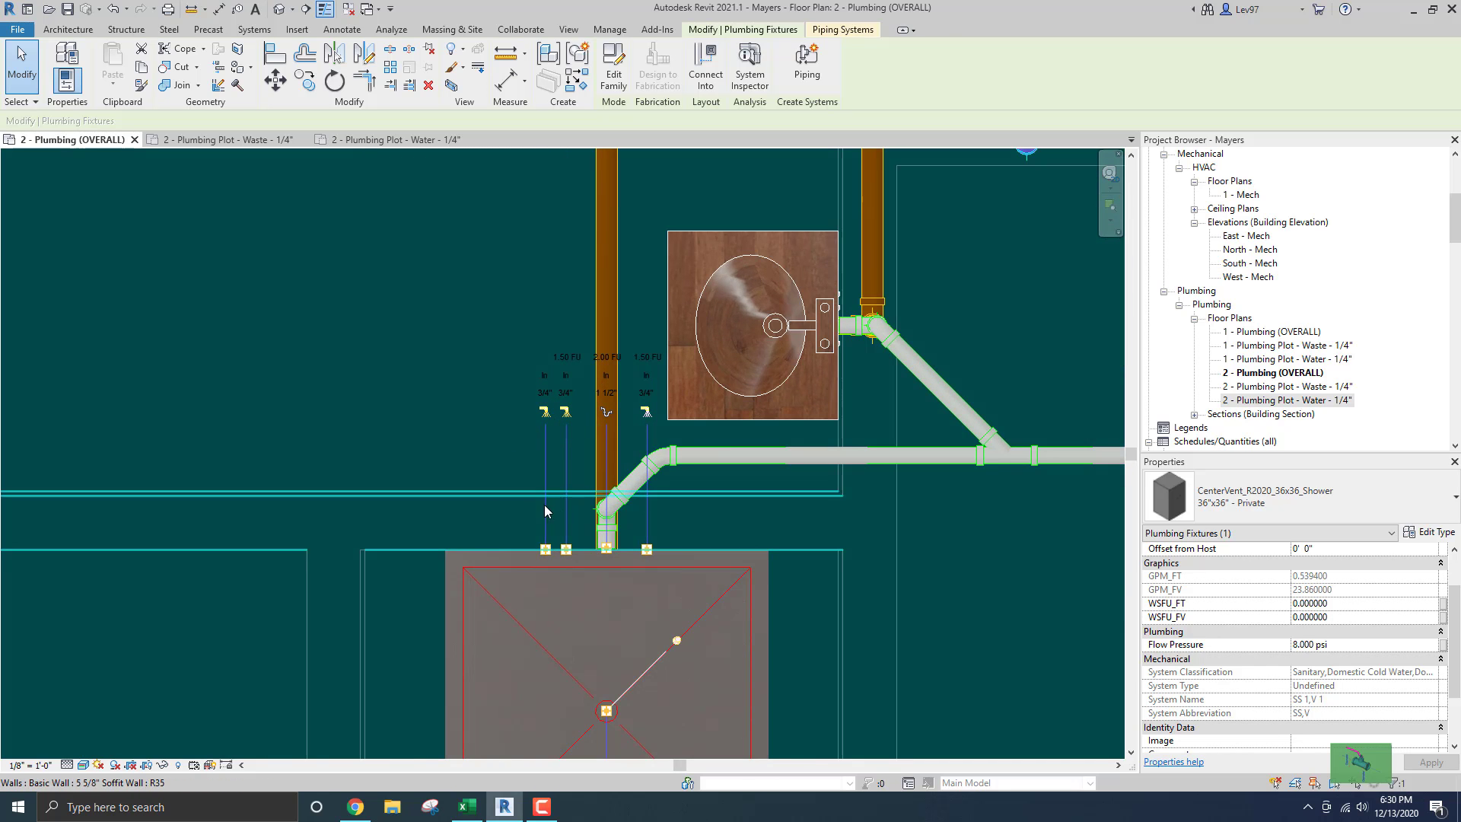
left_click(646, 413)
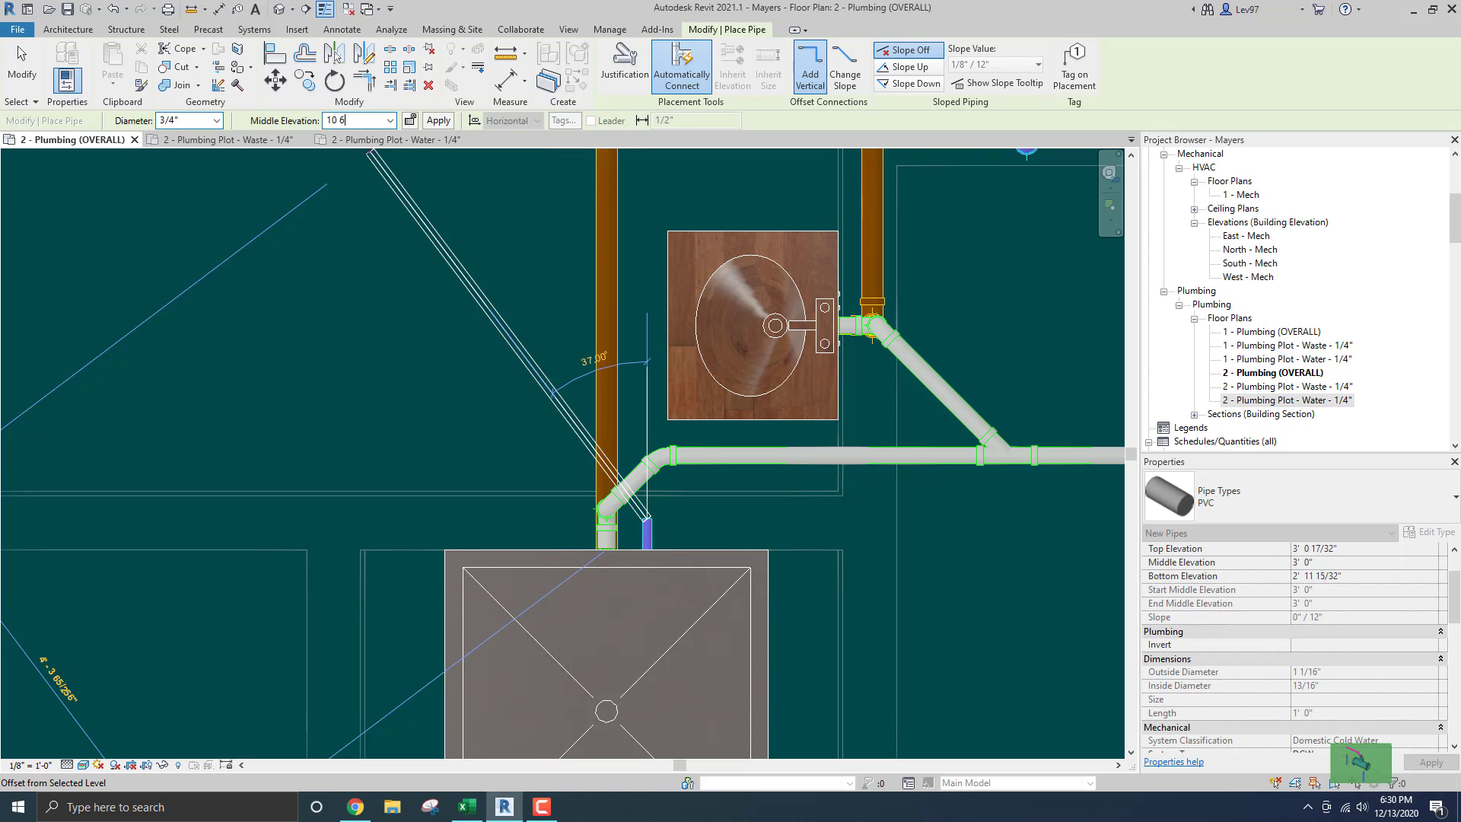
key("Return")
scroll(804, 519, "down", 2)
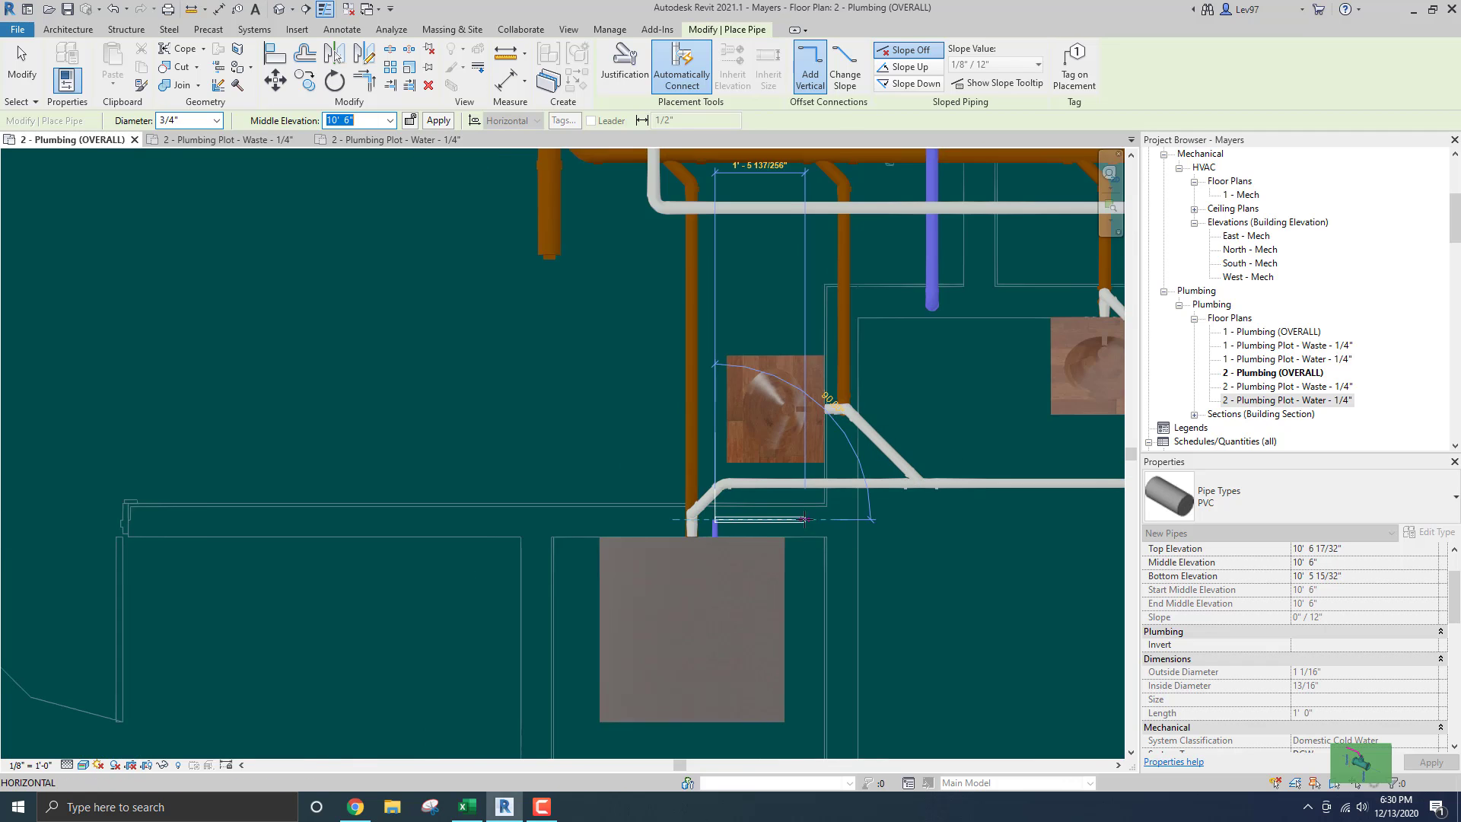
scroll(805, 519, "down", 1)
left_click(870, 519)
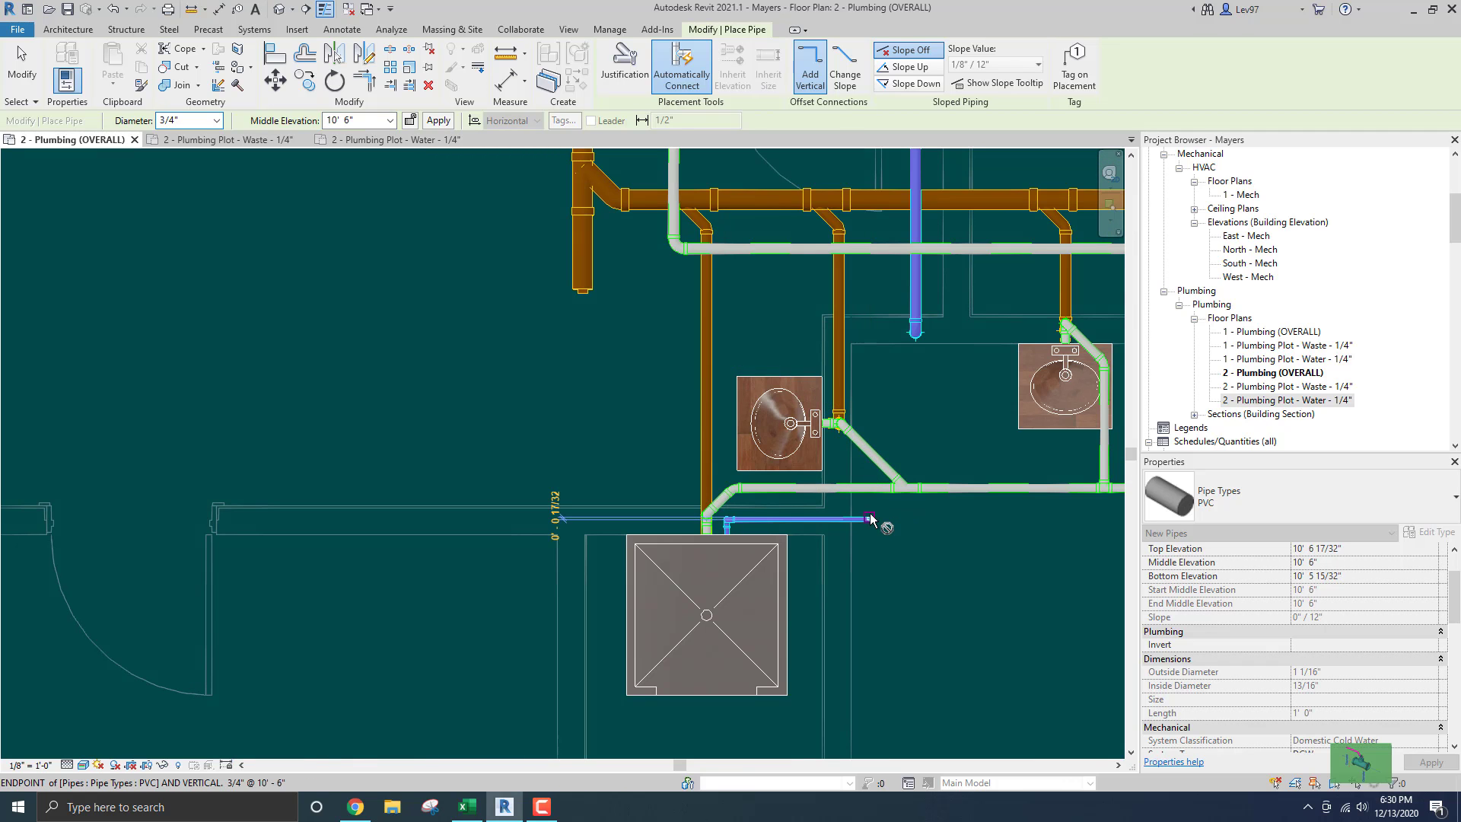
key("Escape")
key("Escape")
Draw a 1/2" cold water pipe from the lavatory beside that shower, set its middle elevation to 10' 6" and continue it horizontally a short distance.
scroll(879, 523, "down", 1)
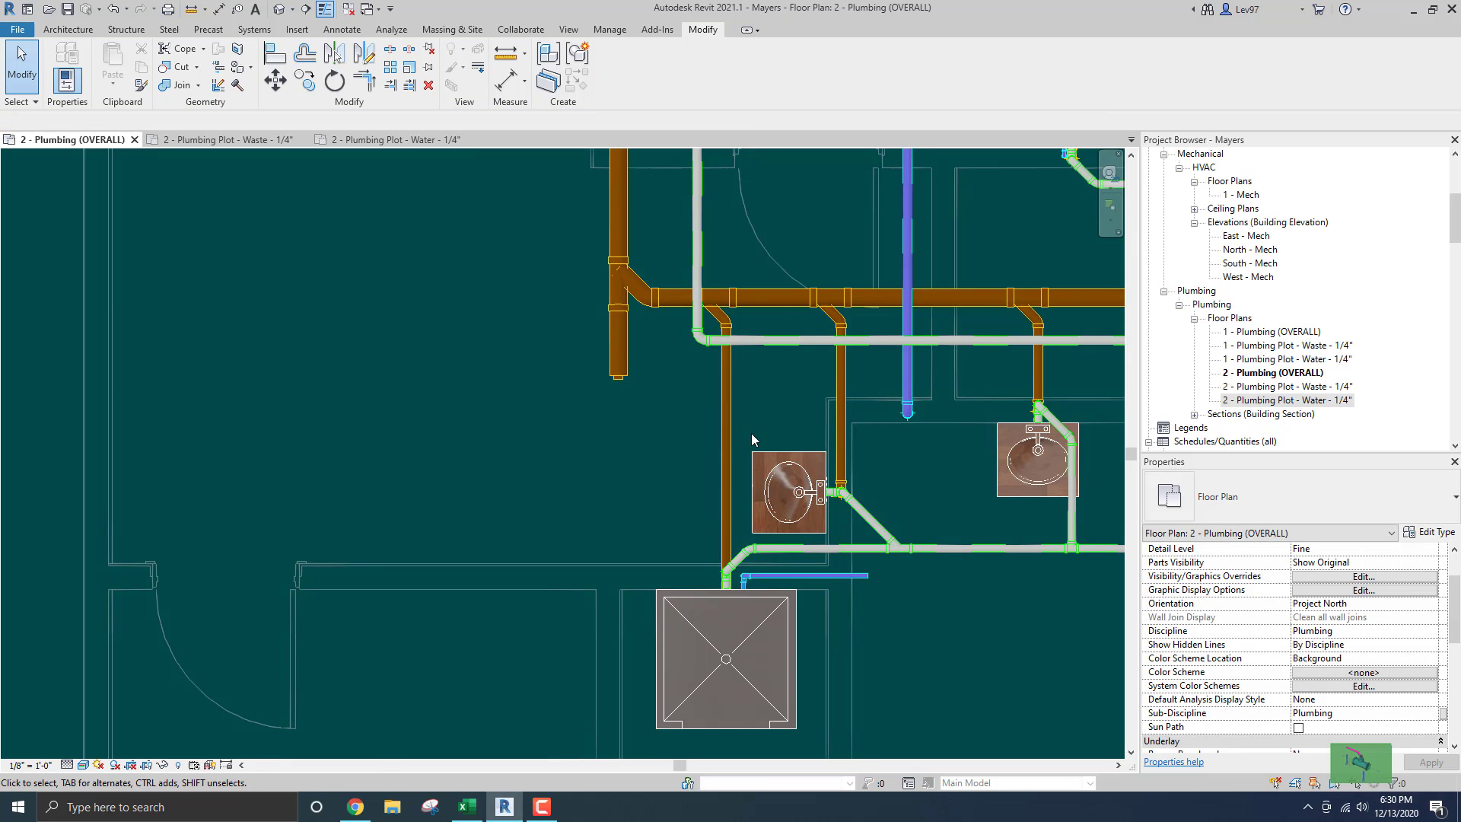
left_click(765, 463)
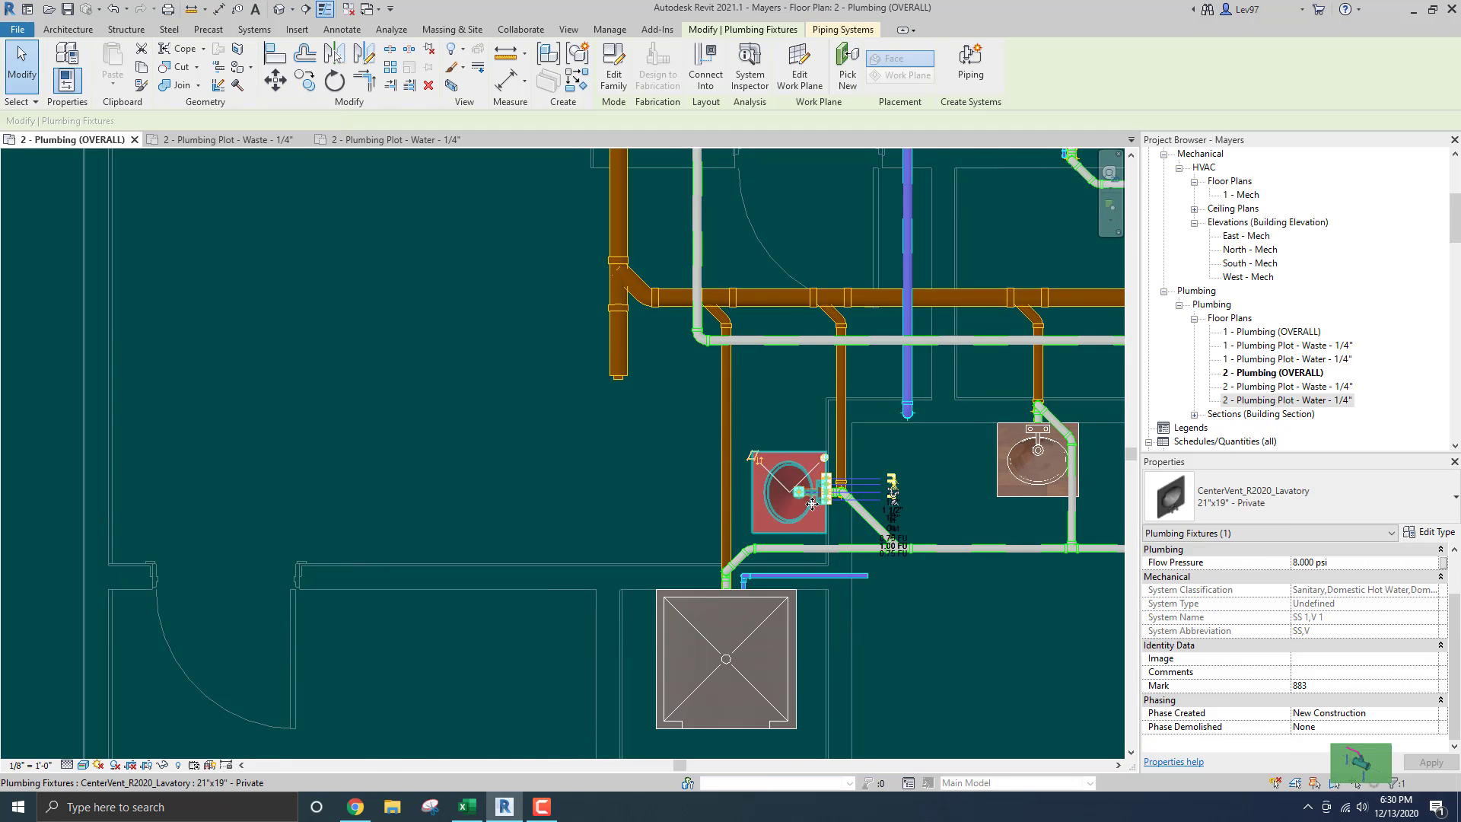
scroll(816, 499, "up", 3)
left_click(1002, 504)
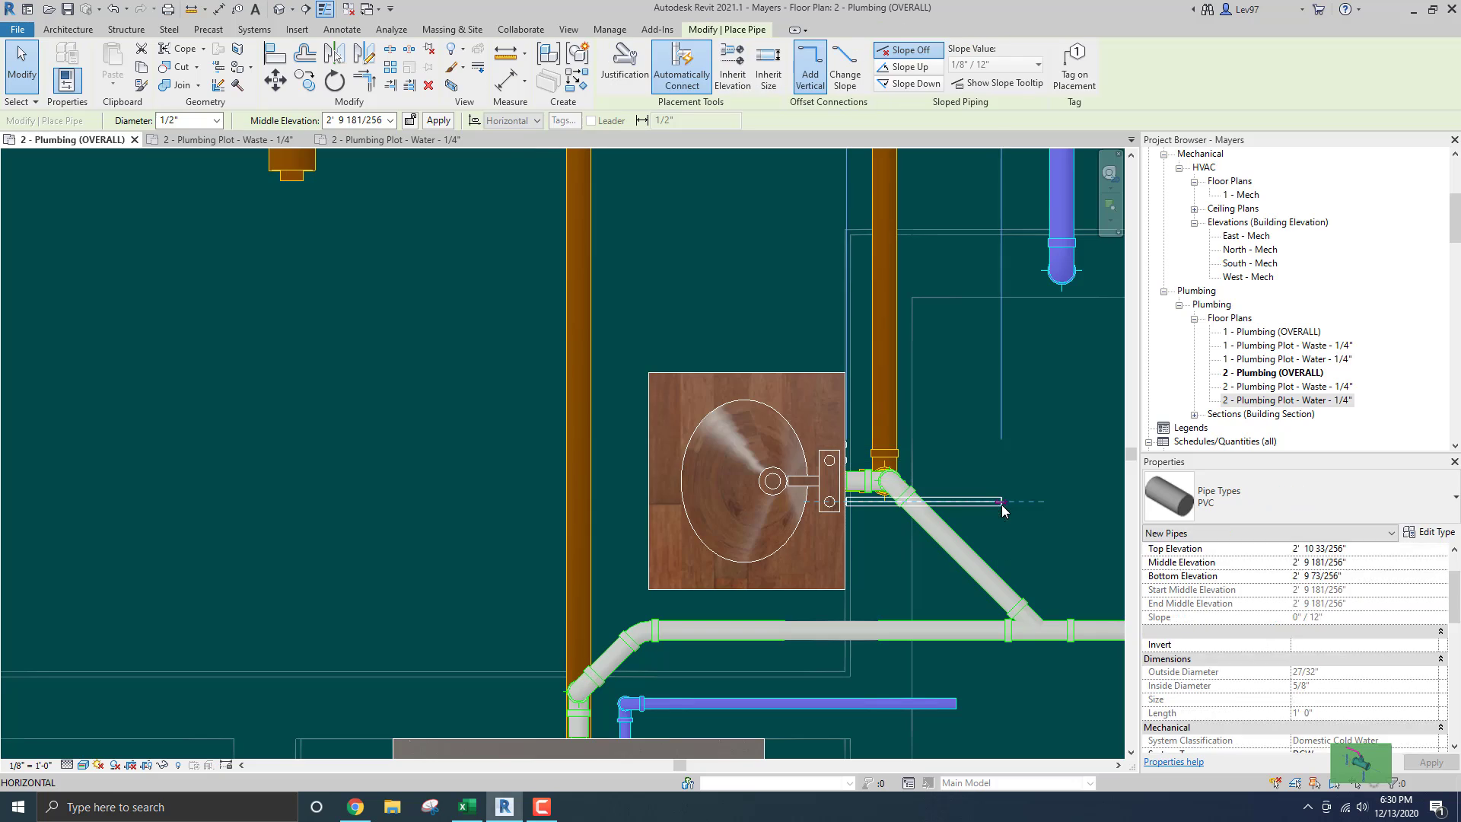
scroll(870, 502, "up", 2)
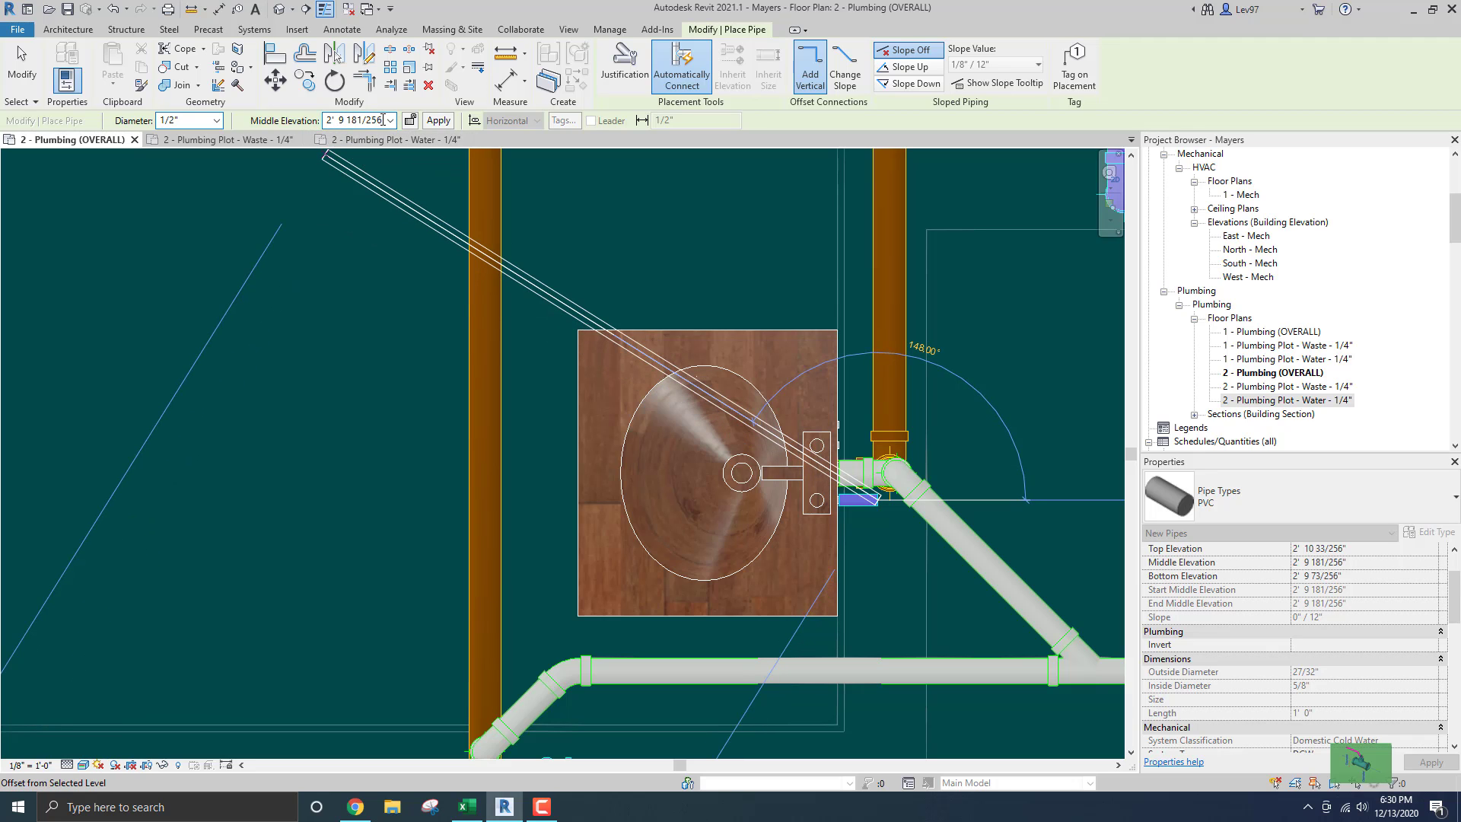
type("0'")
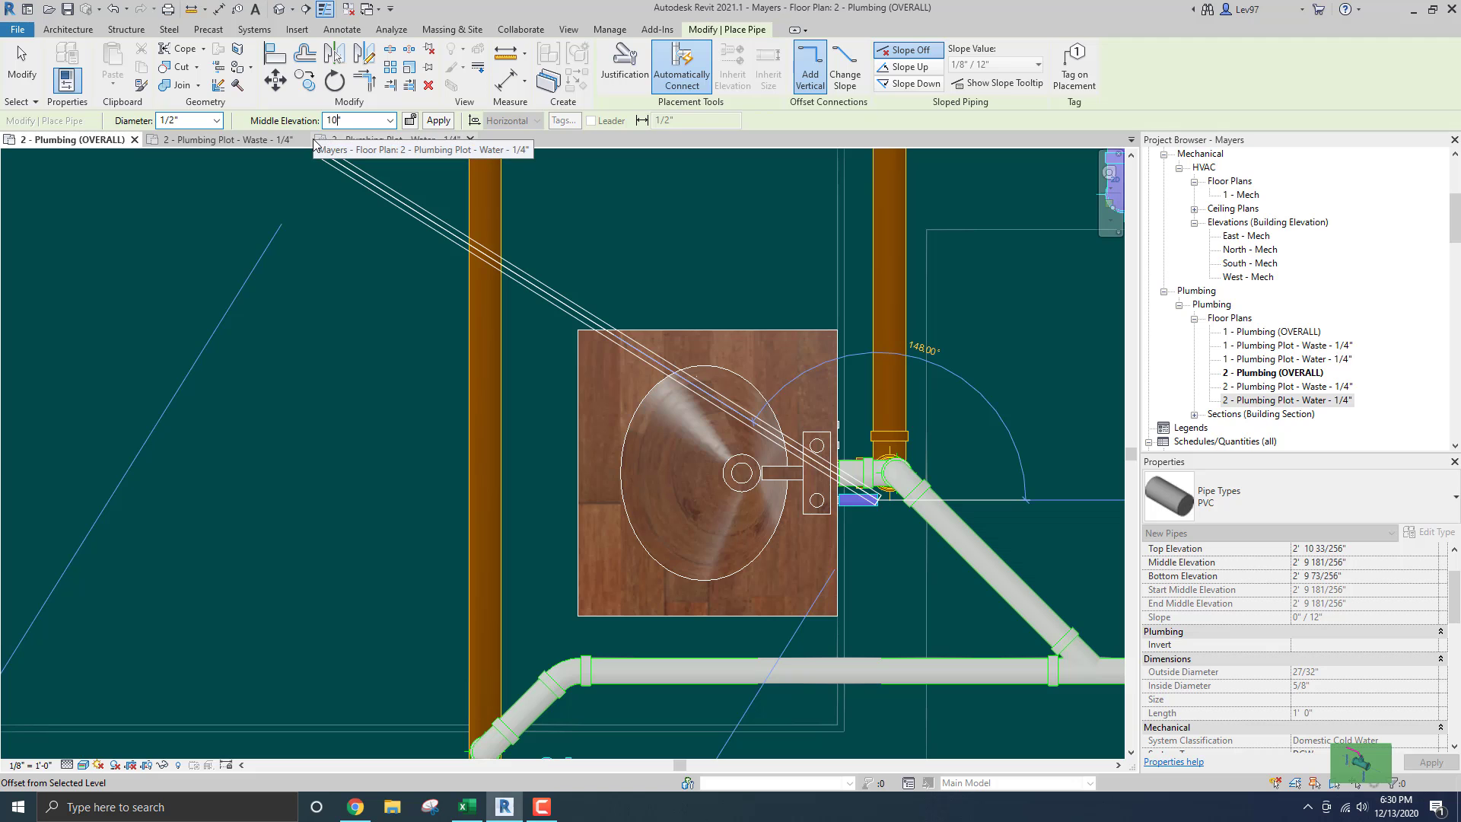
type(" 6")
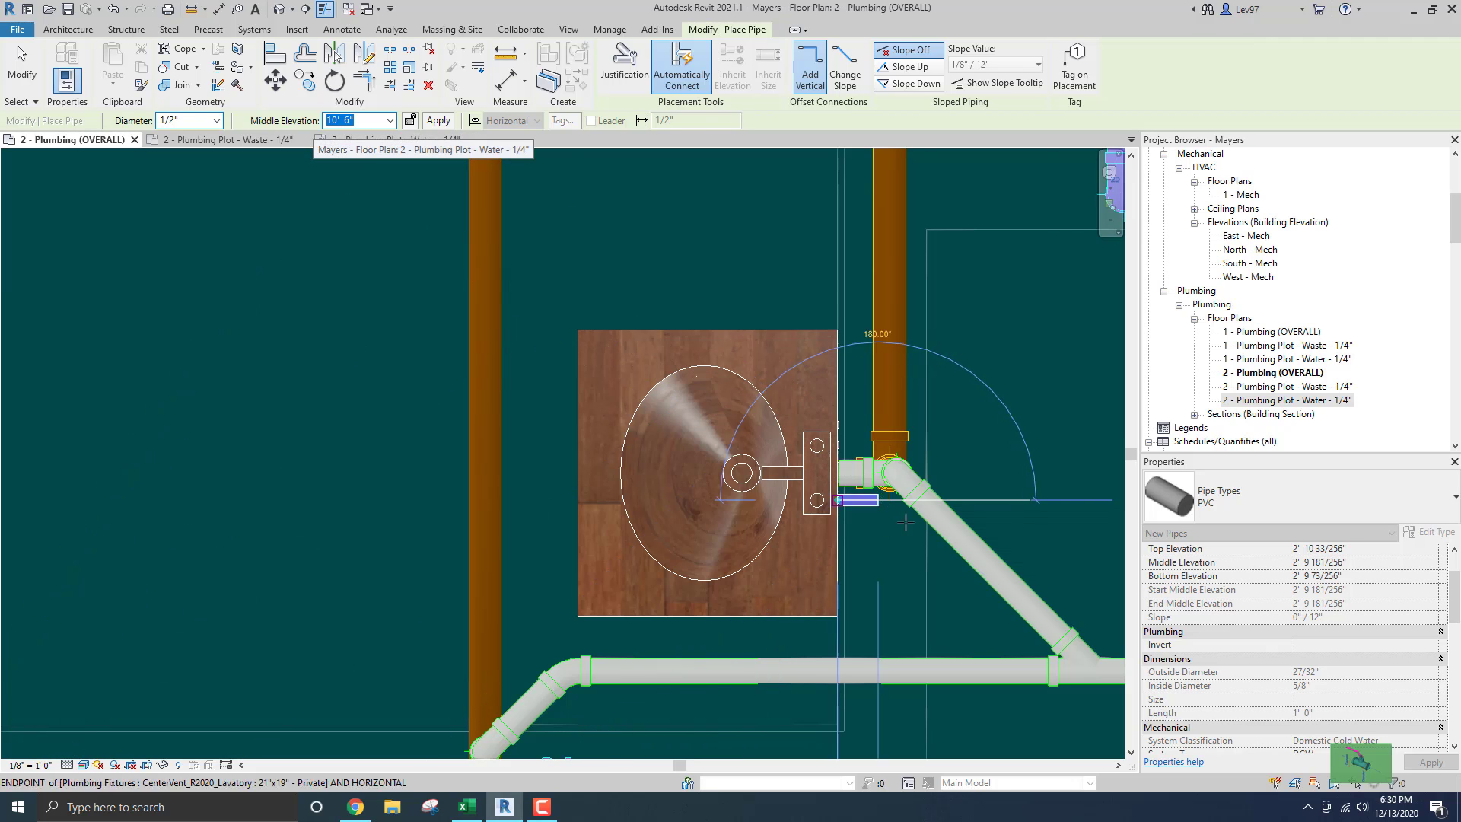
scroll(923, 476, "down", 2)
scroll(923, 477, "down", 2)
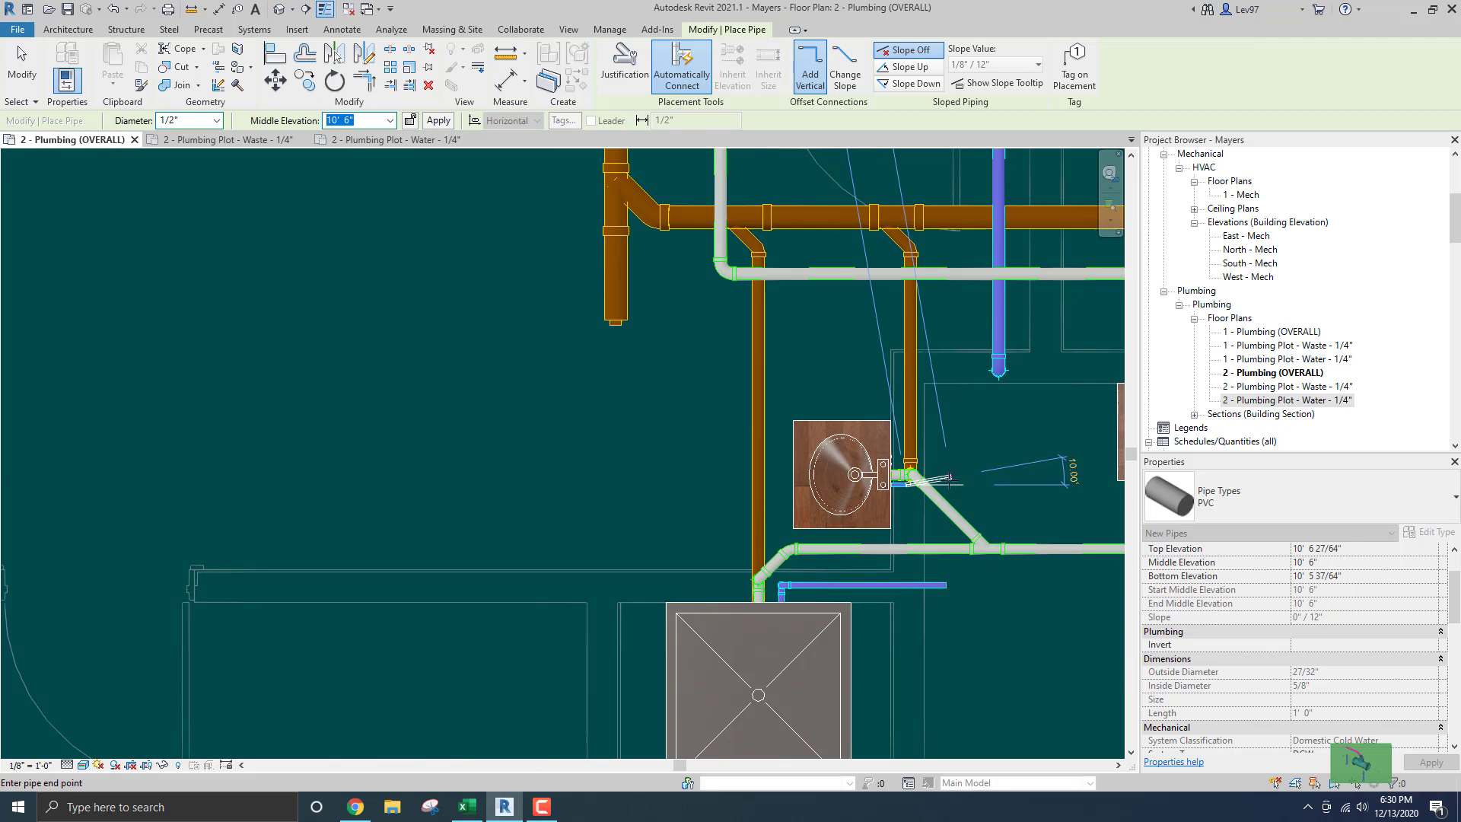
left_click(954, 482)
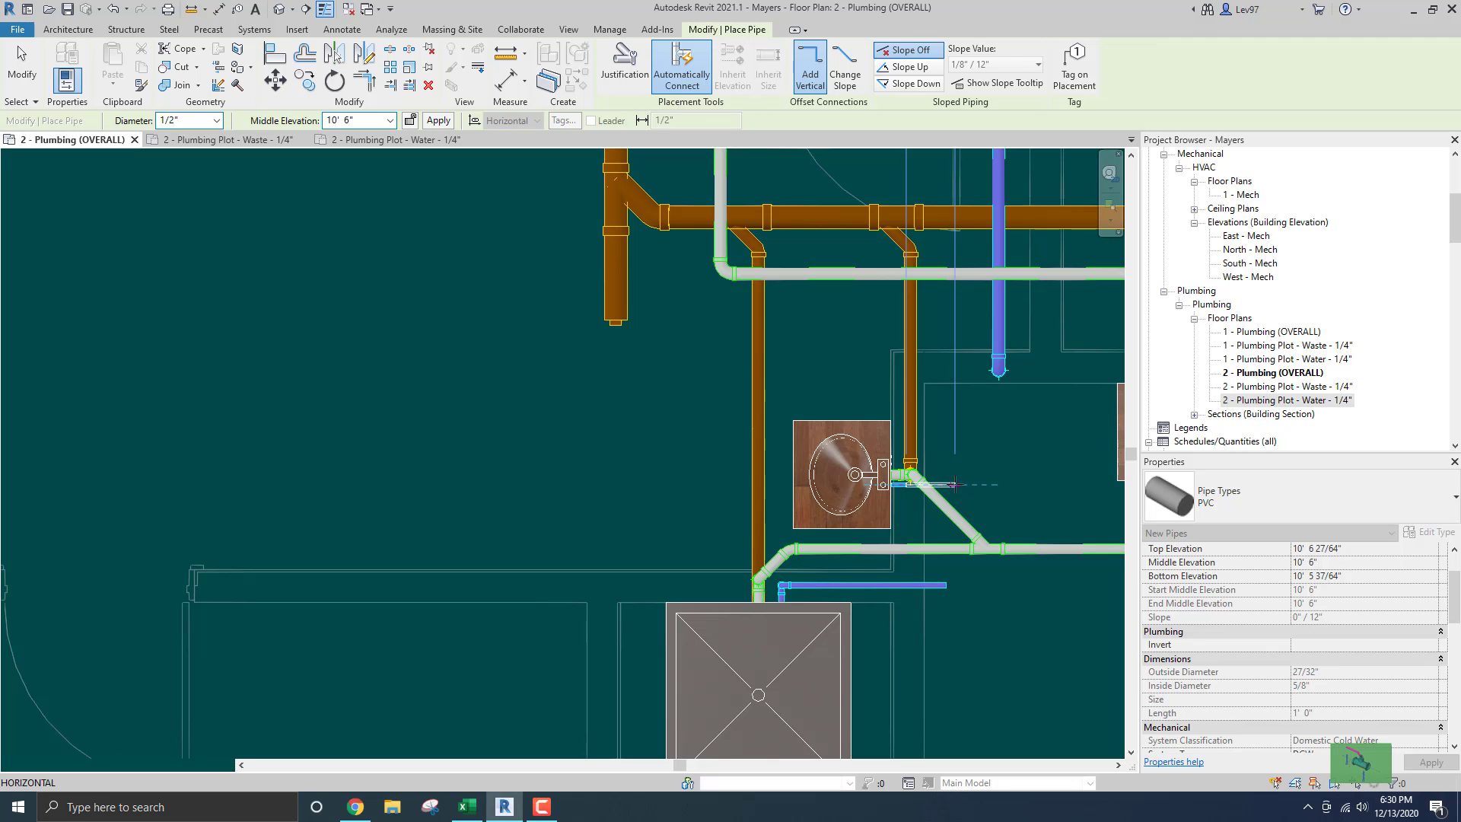
Draw a short 1/2" cold water pipe from the cold water connector of the next lavatory straight into the wall behind it.
key("Escape")
scroll(827, 428, "down", 1)
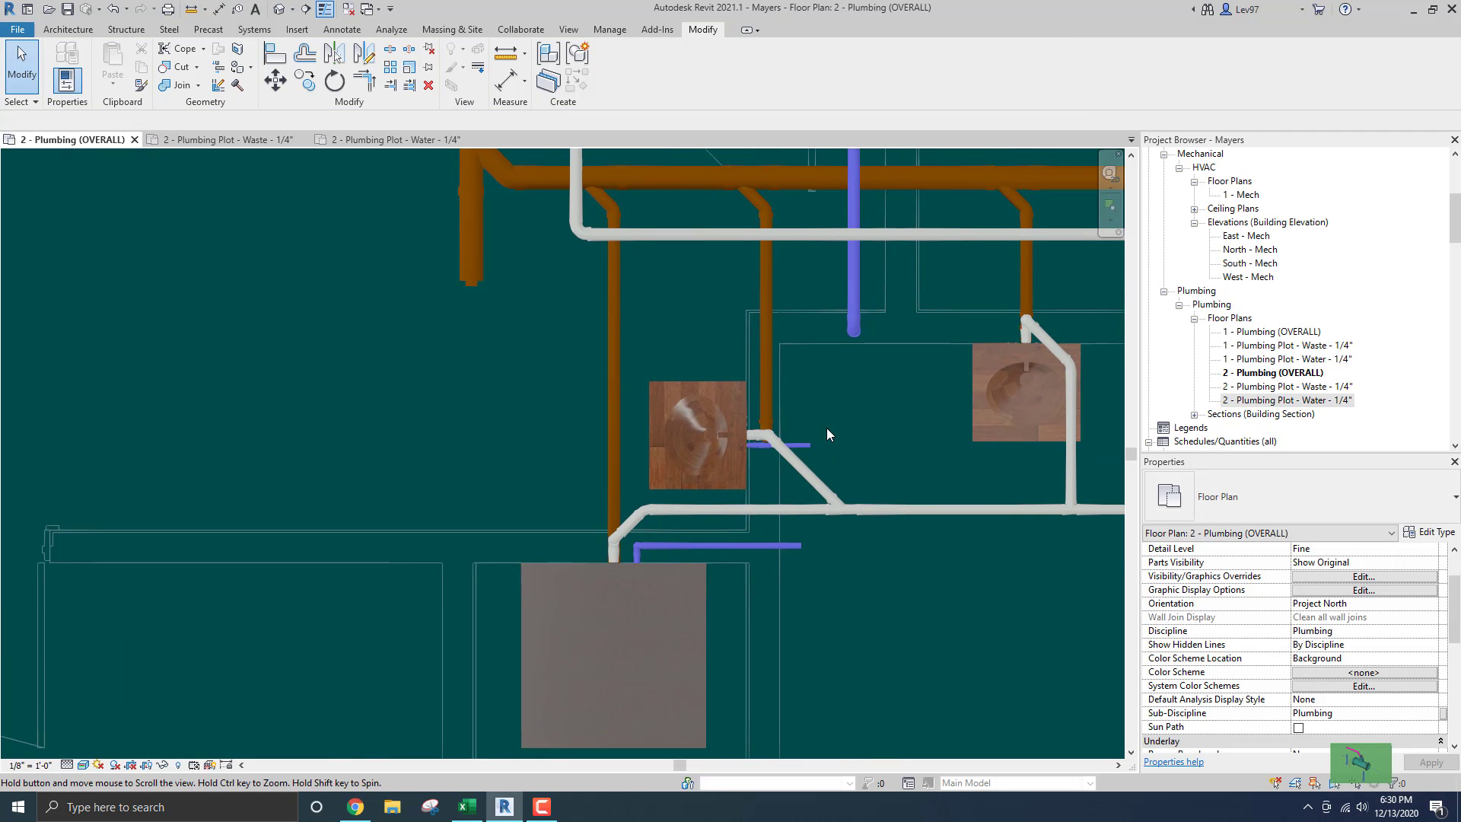
scroll(843, 430, "down", 2)
middle_click_drag(844, 431, 675, 465)
scroll(738, 450, "up", 4)
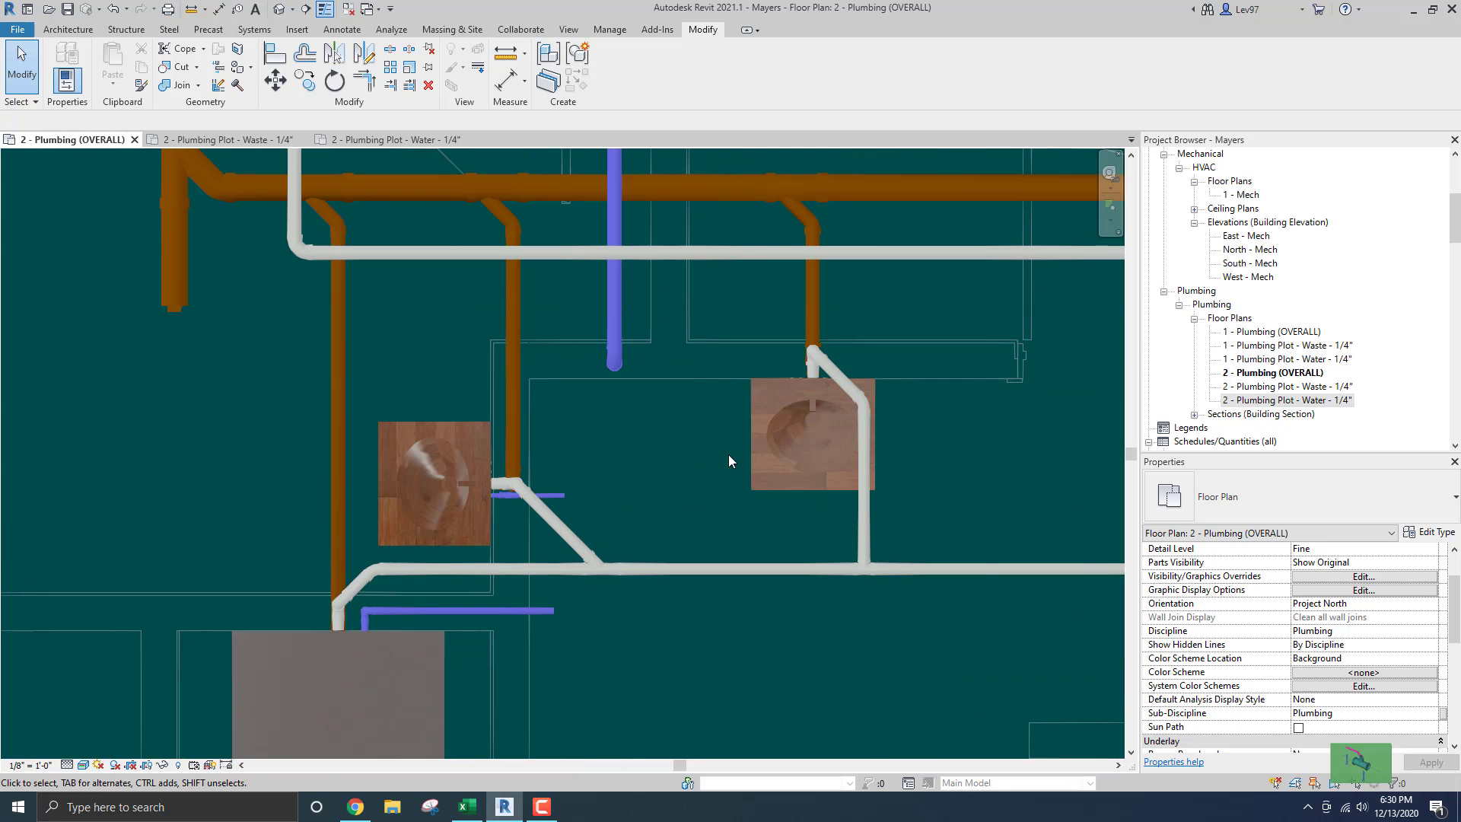
left_click(776, 473)
scroll(844, 229, "up", 4)
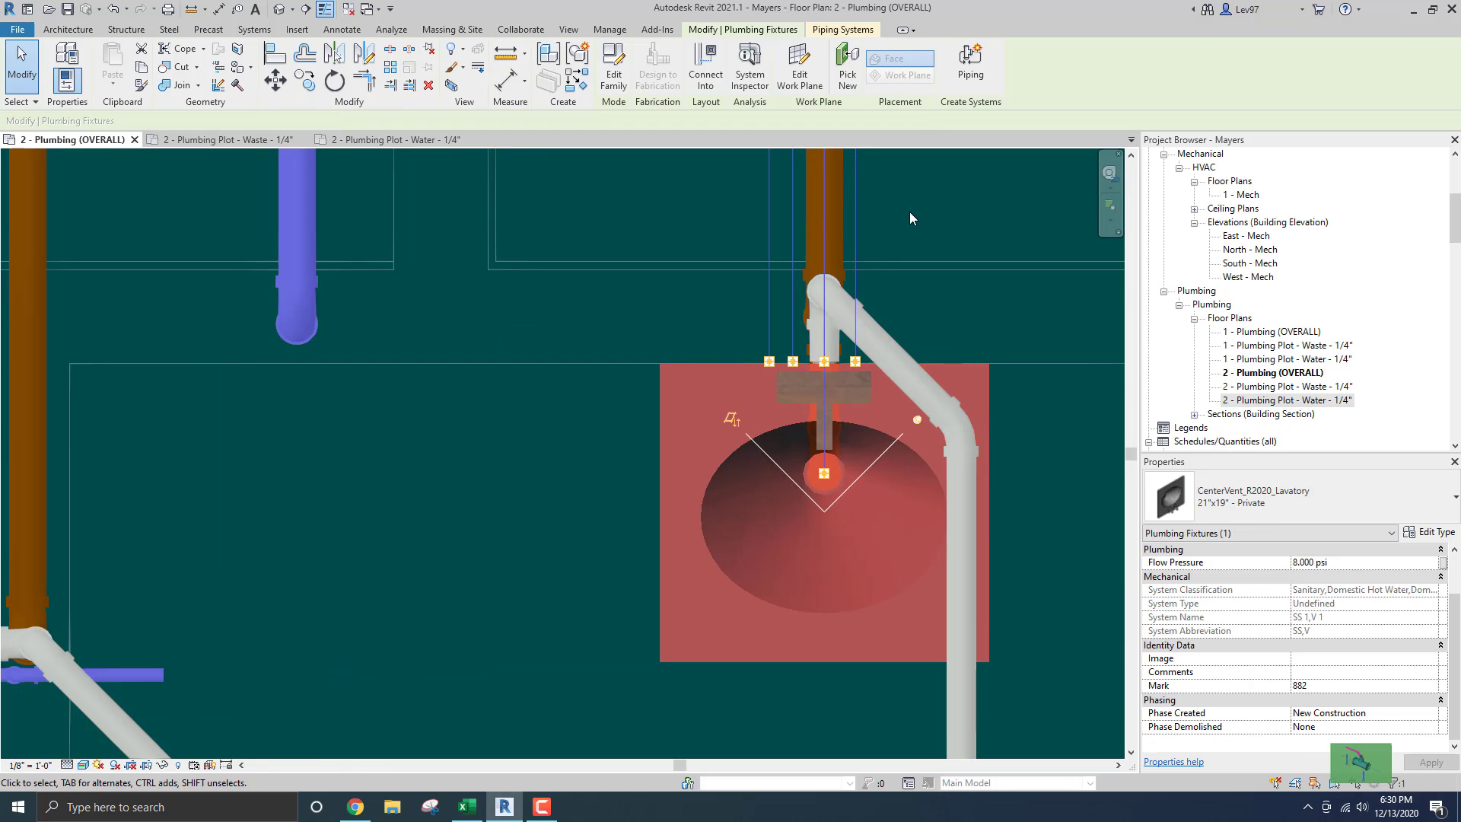
left_click(796, 354)
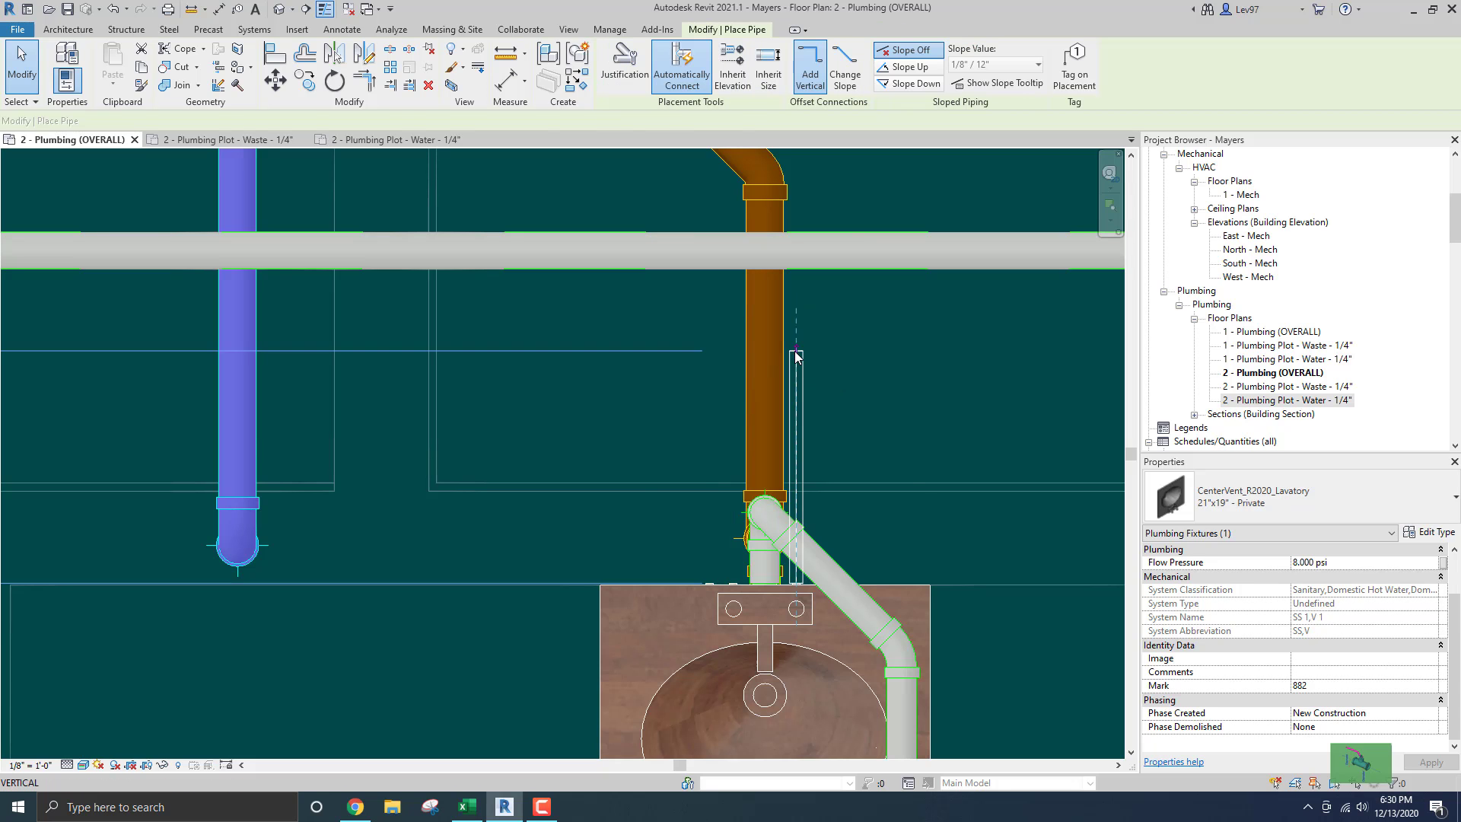
scroll(795, 537, "up", 5)
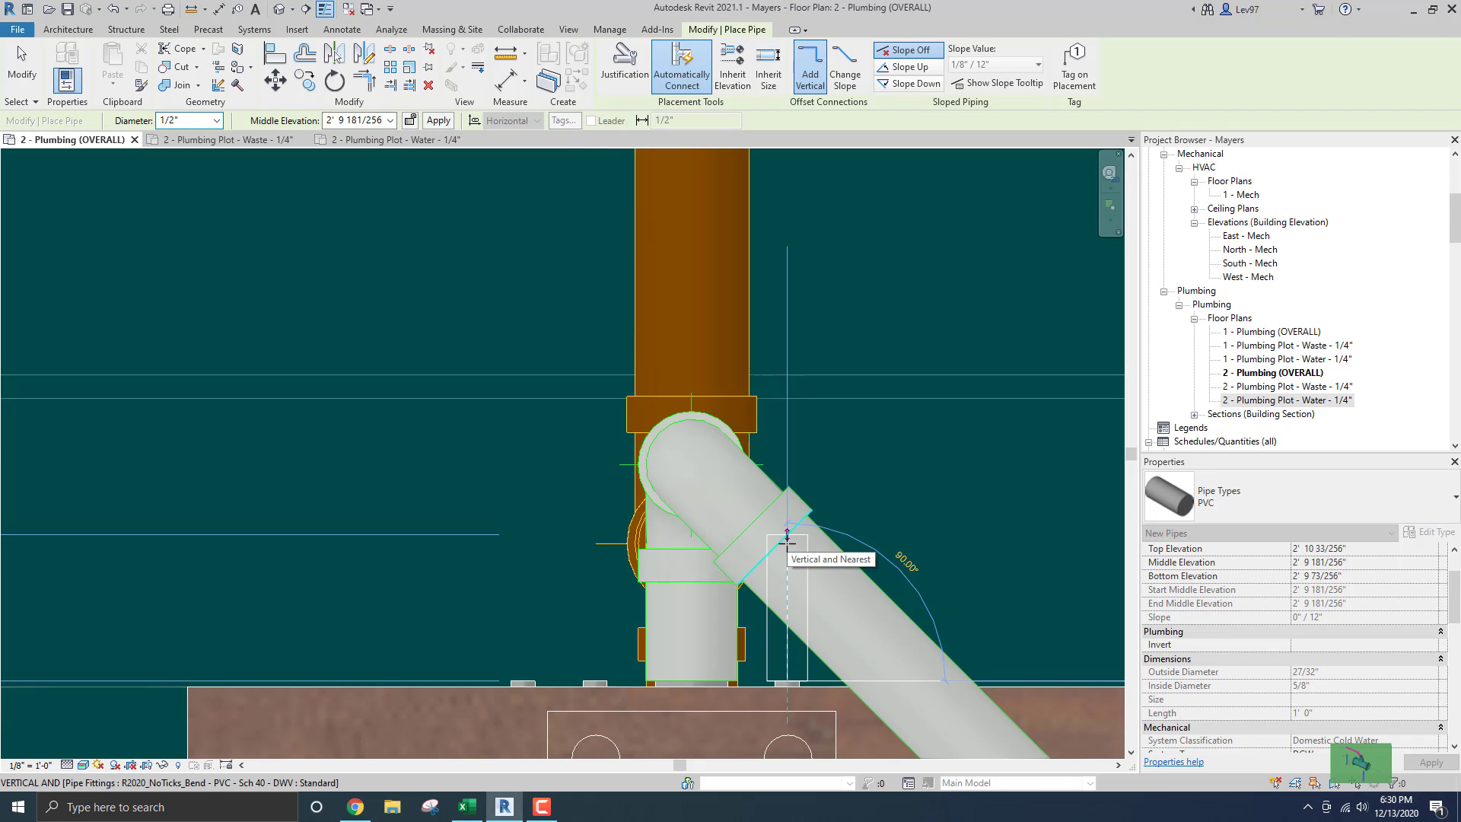
left_click(787, 541)
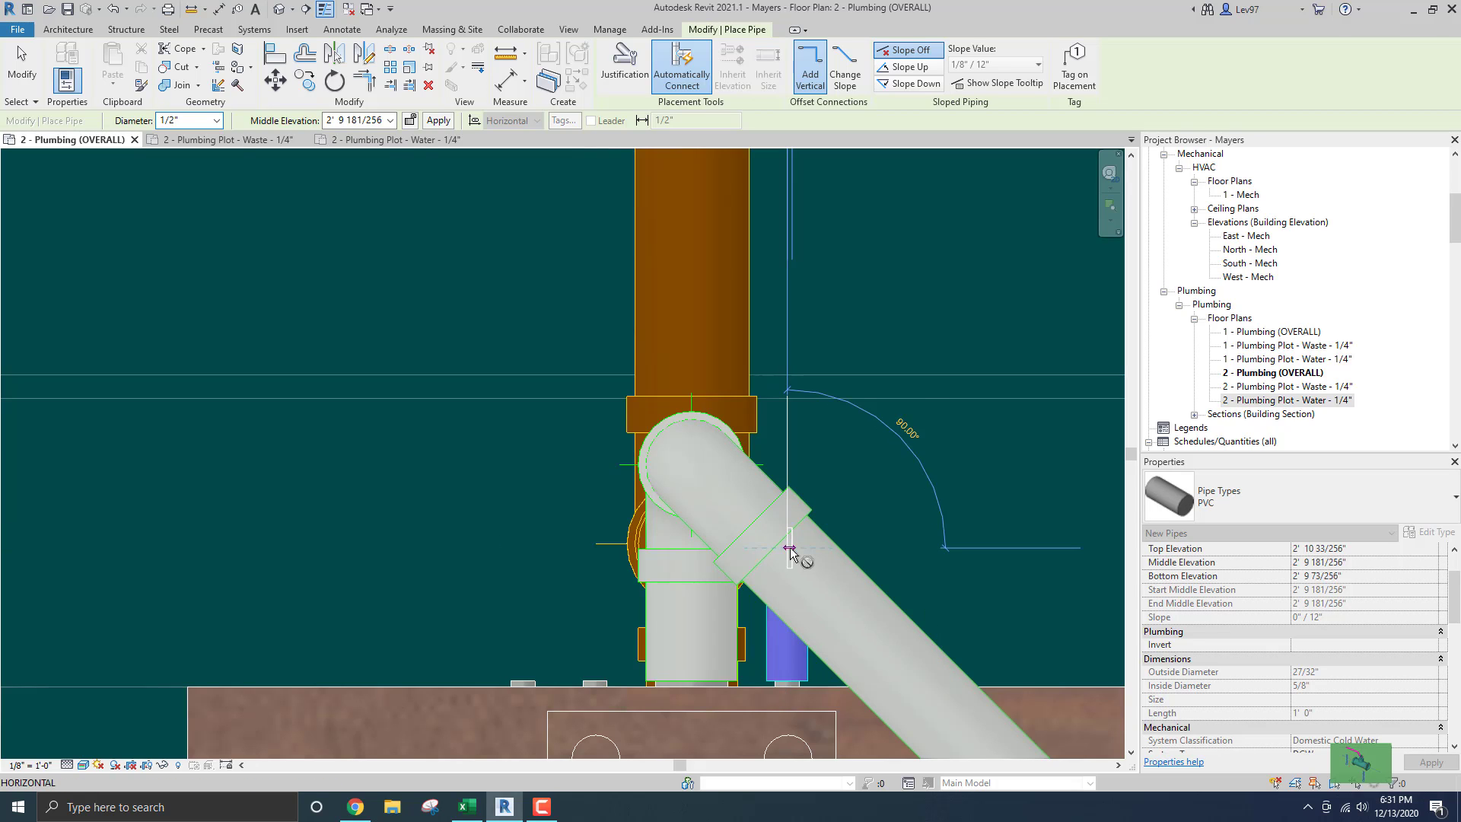
Raise that lavatory pipe's middle elevation to 10' 6" and run it straight back across the lavatory, ending just beyond its front edge.
left_click(377, 120)
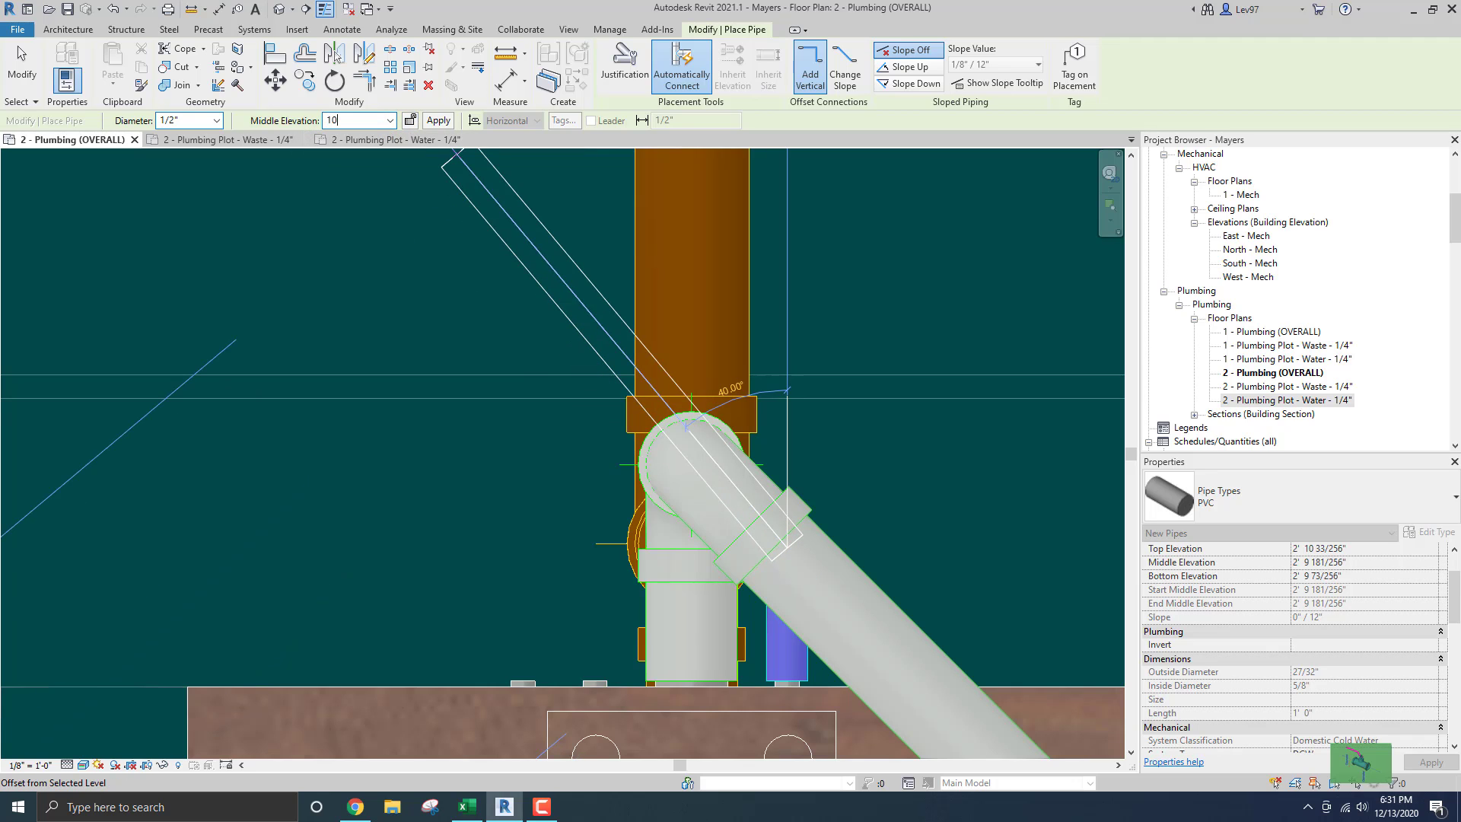
type("10 6")
key("Return")
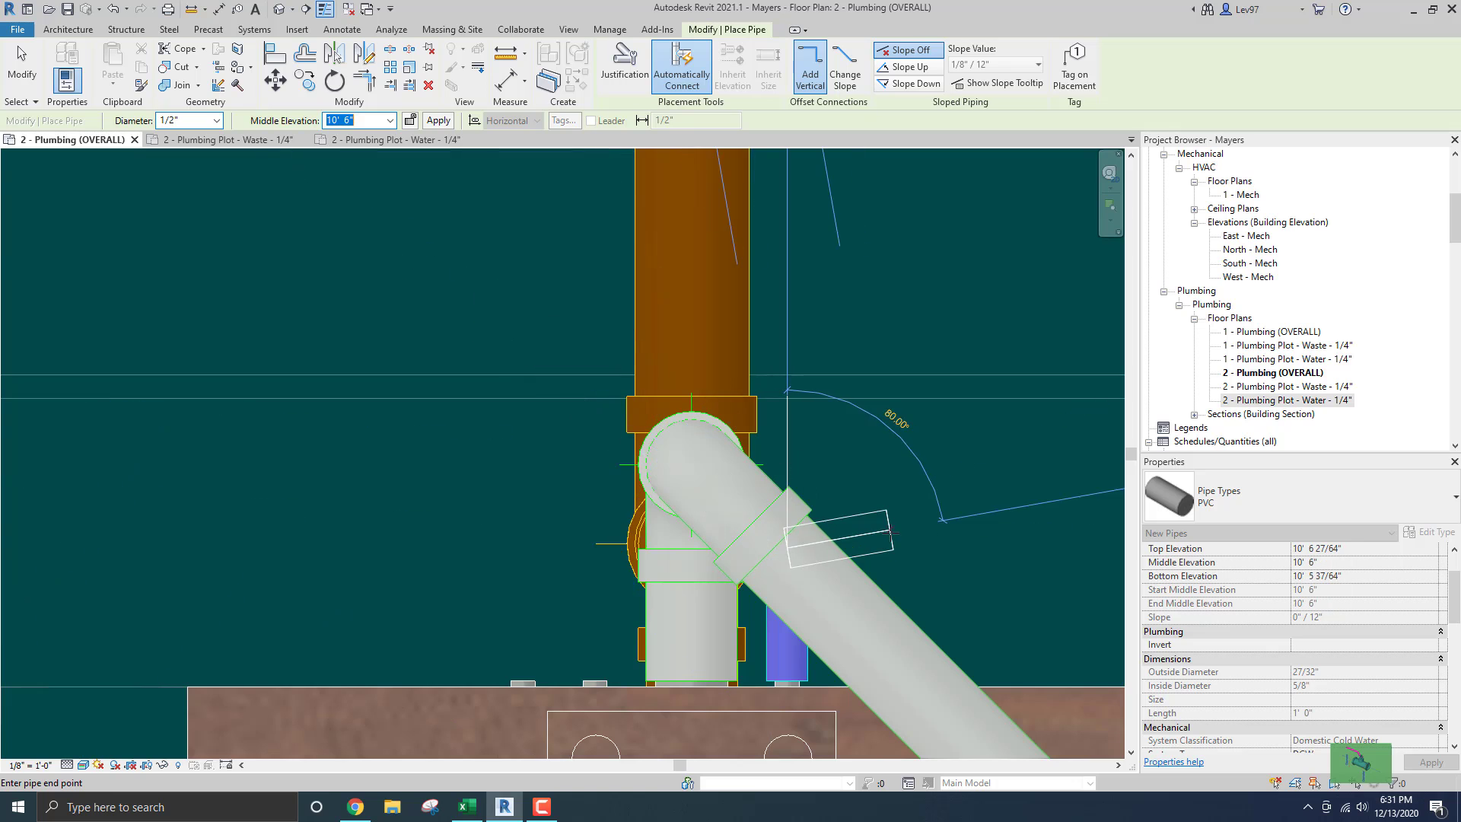
scroll(884, 524, "down", 3)
middle_click_drag(884, 523, 821, 268)
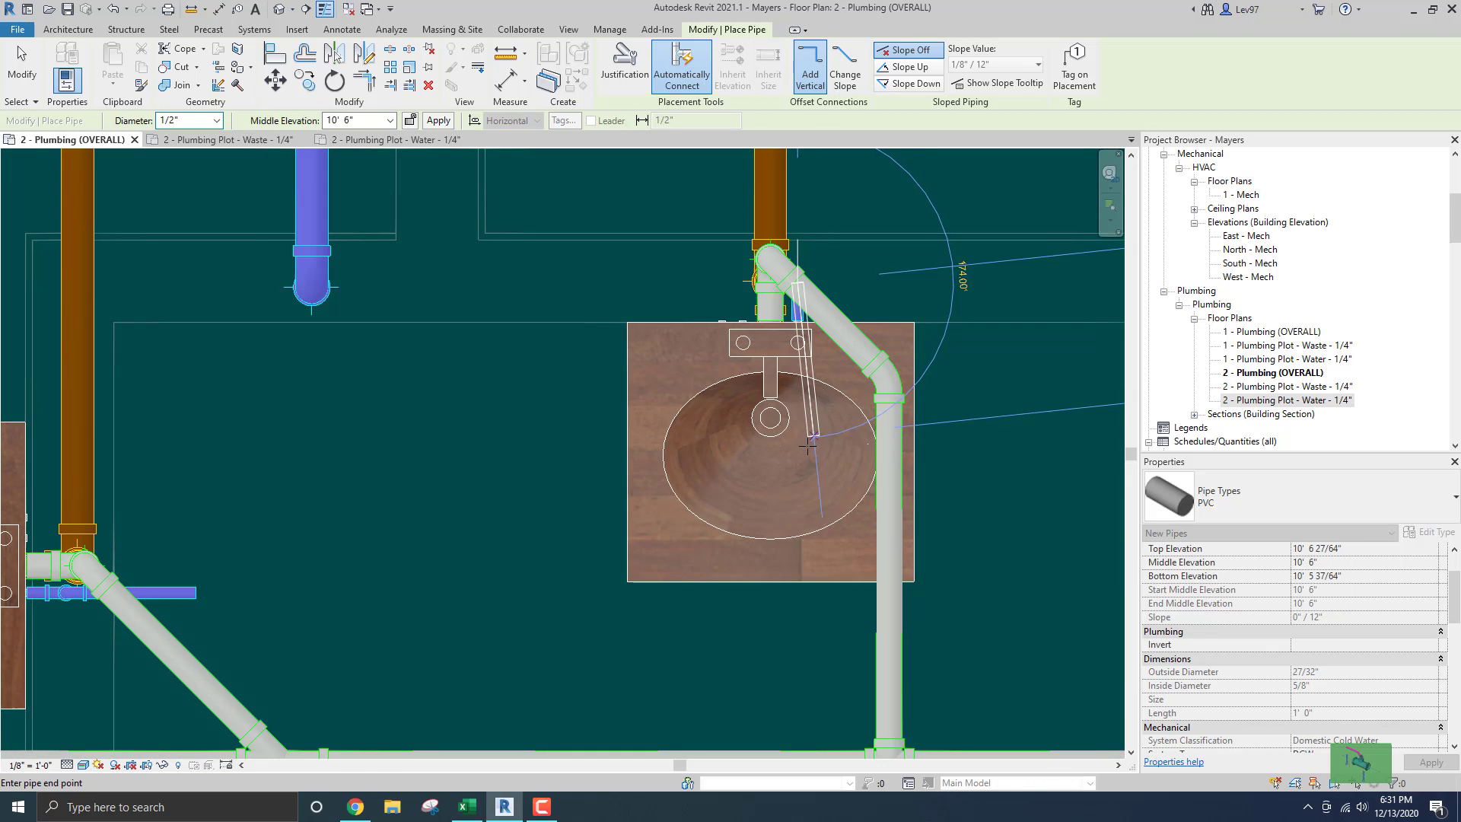
scroll(798, 567, "down", 3)
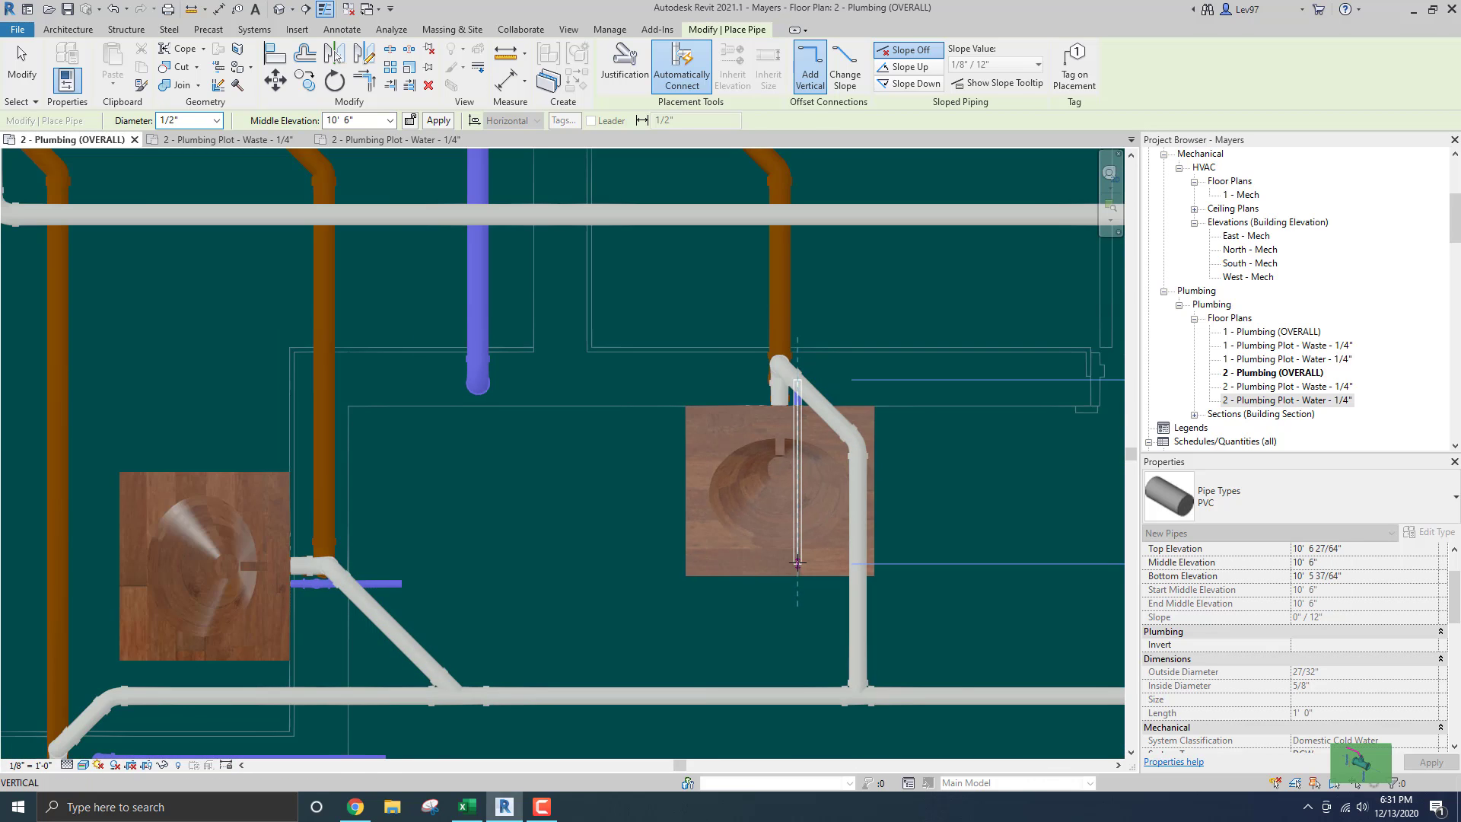
scroll(799, 569, "down", 1)
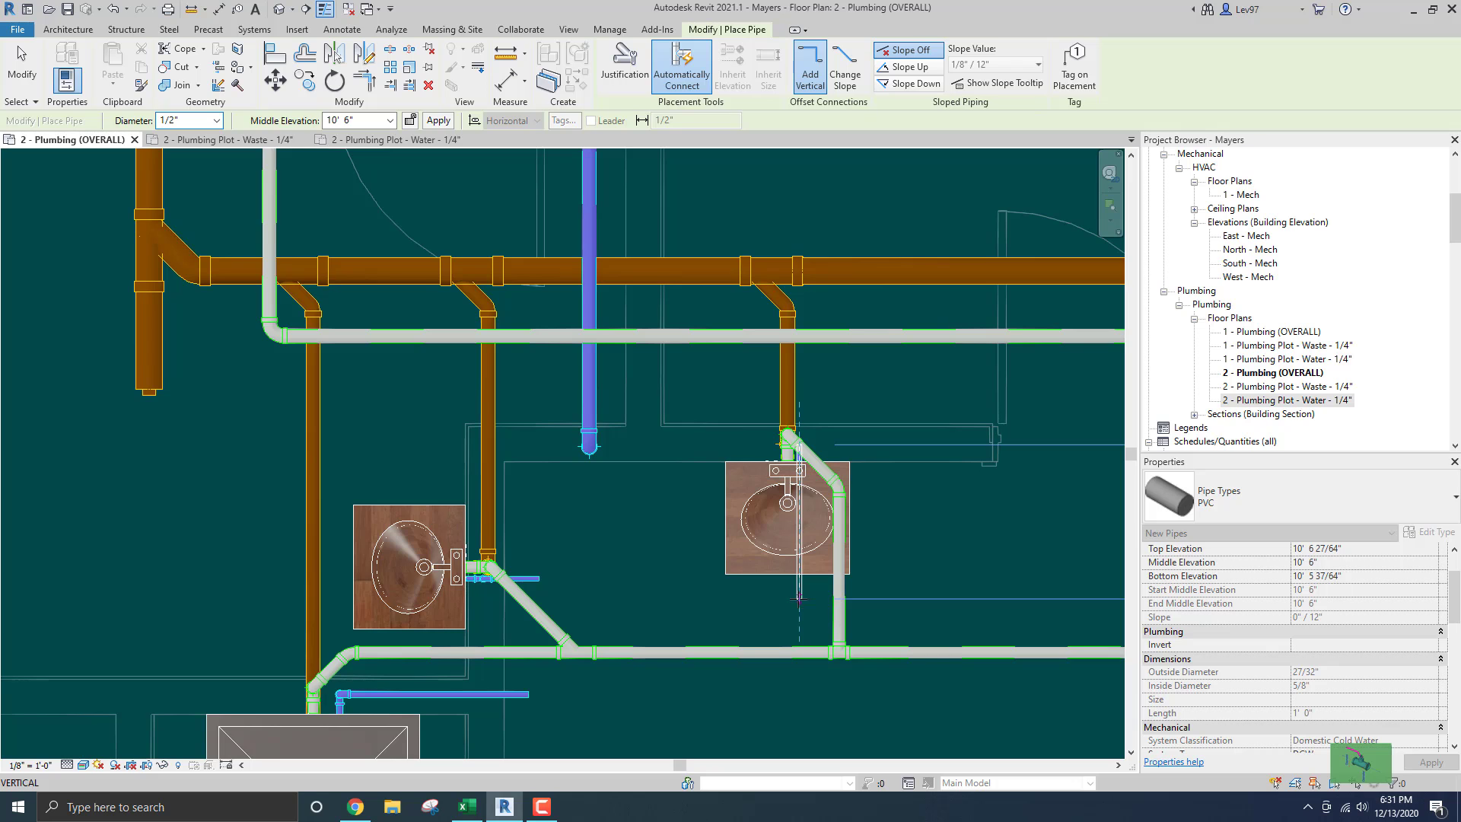
left_click(799, 599)
key("Escape")
key("Escape")
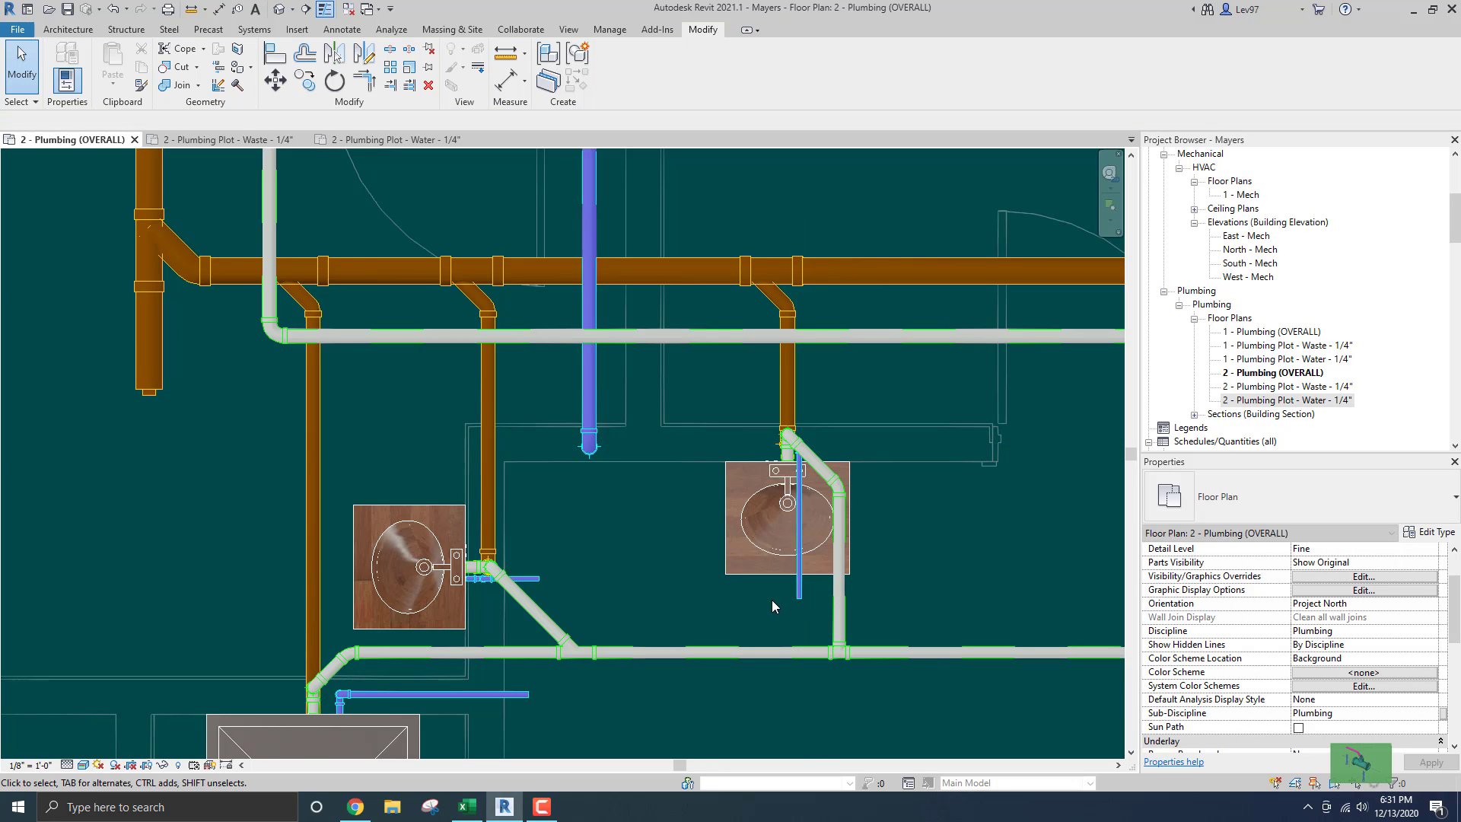
Try to draw a 1 1/2" cold water pipe from the wall-mounted water closet directly at a middle elevation of 10' 6".
scroll(761, 601, "down", 4)
middle_click_drag(627, 577, 592, 519)
middle_click_drag(715, 573, 563, 474)
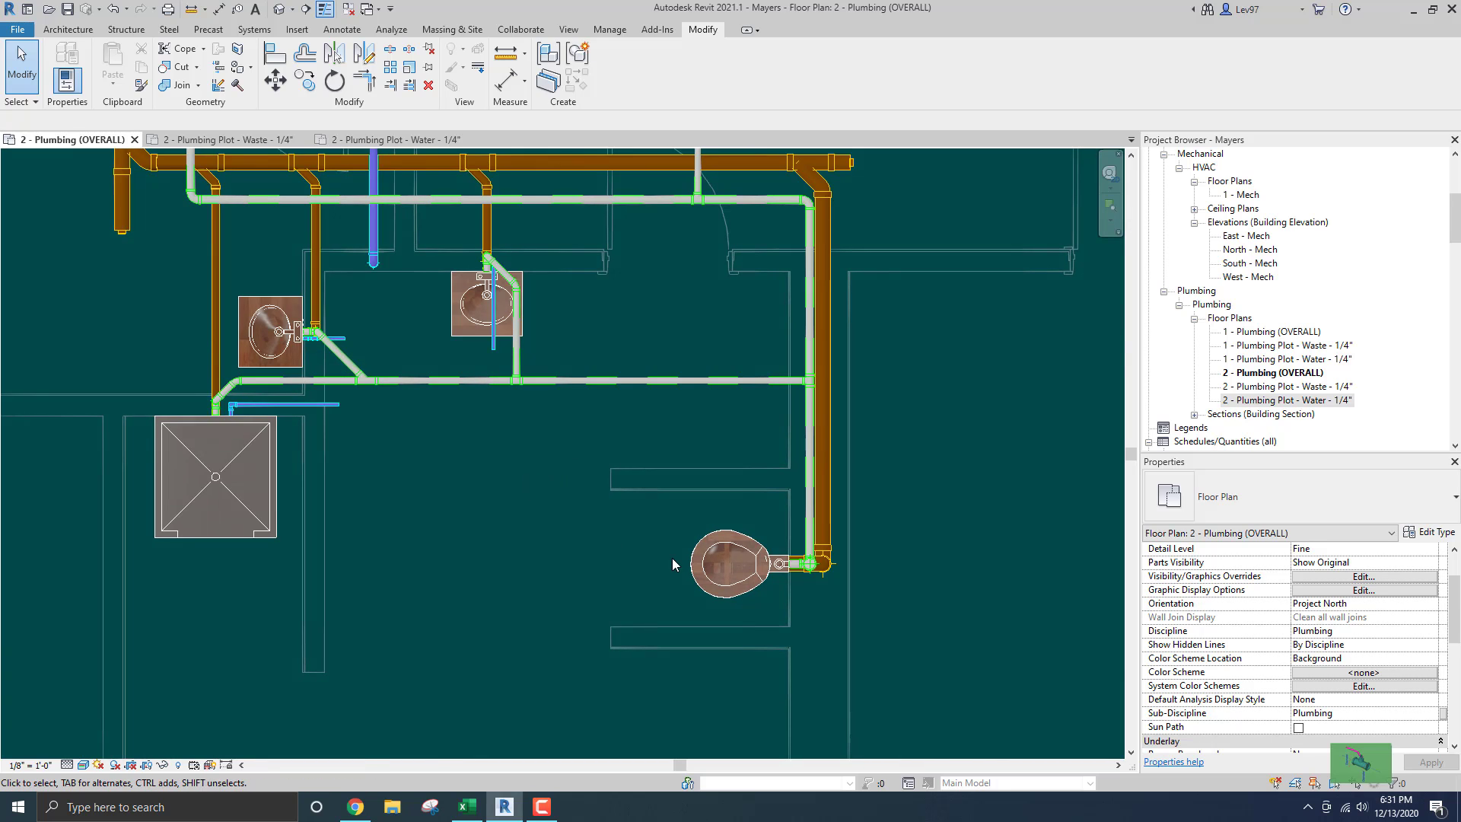
middle_click_drag(622, 533, 550, 472)
scroll(602, 519, "down", 3)
scroll(633, 496, "up", 6)
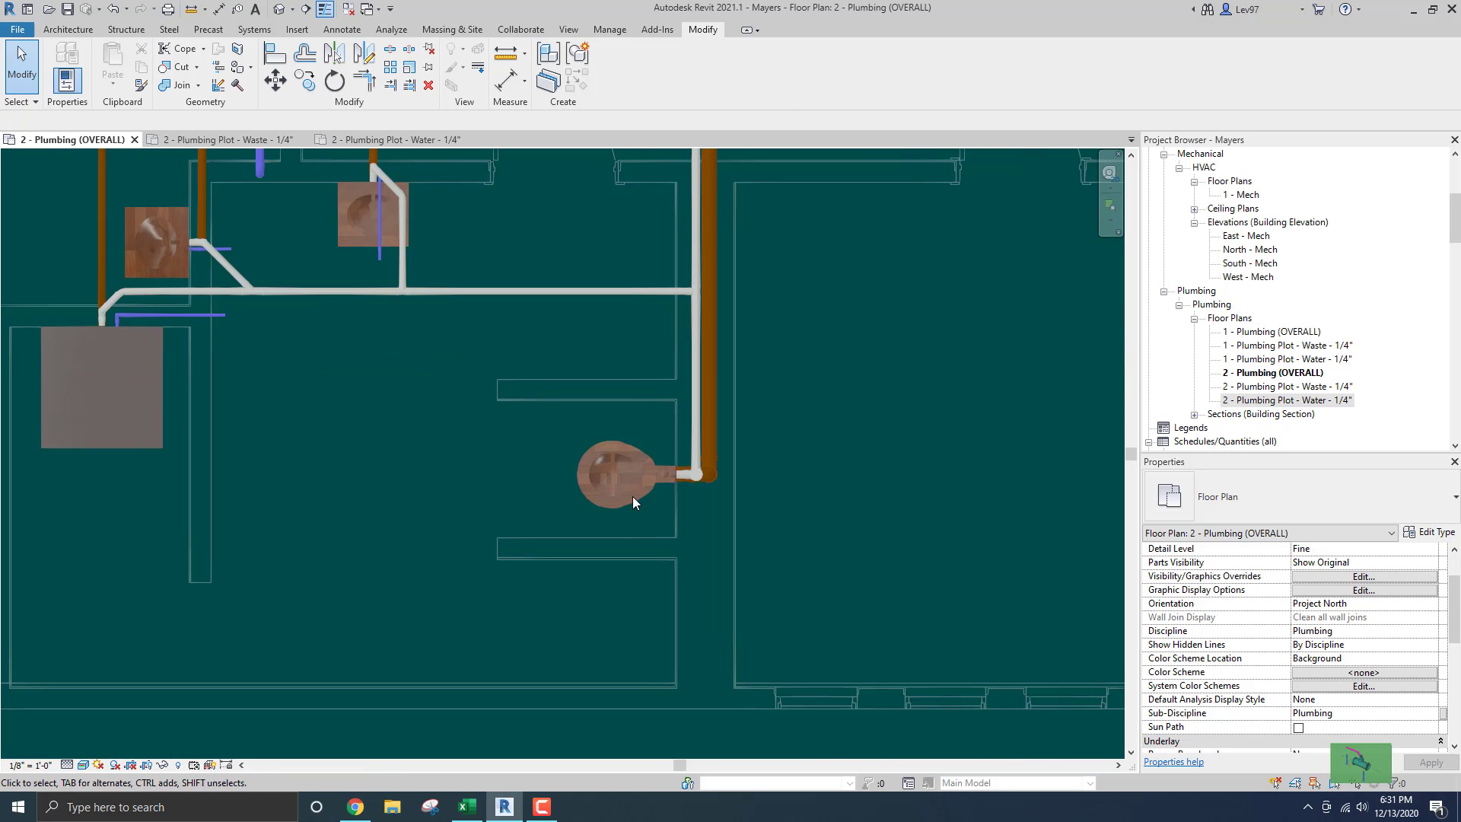
left_click(547, 503)
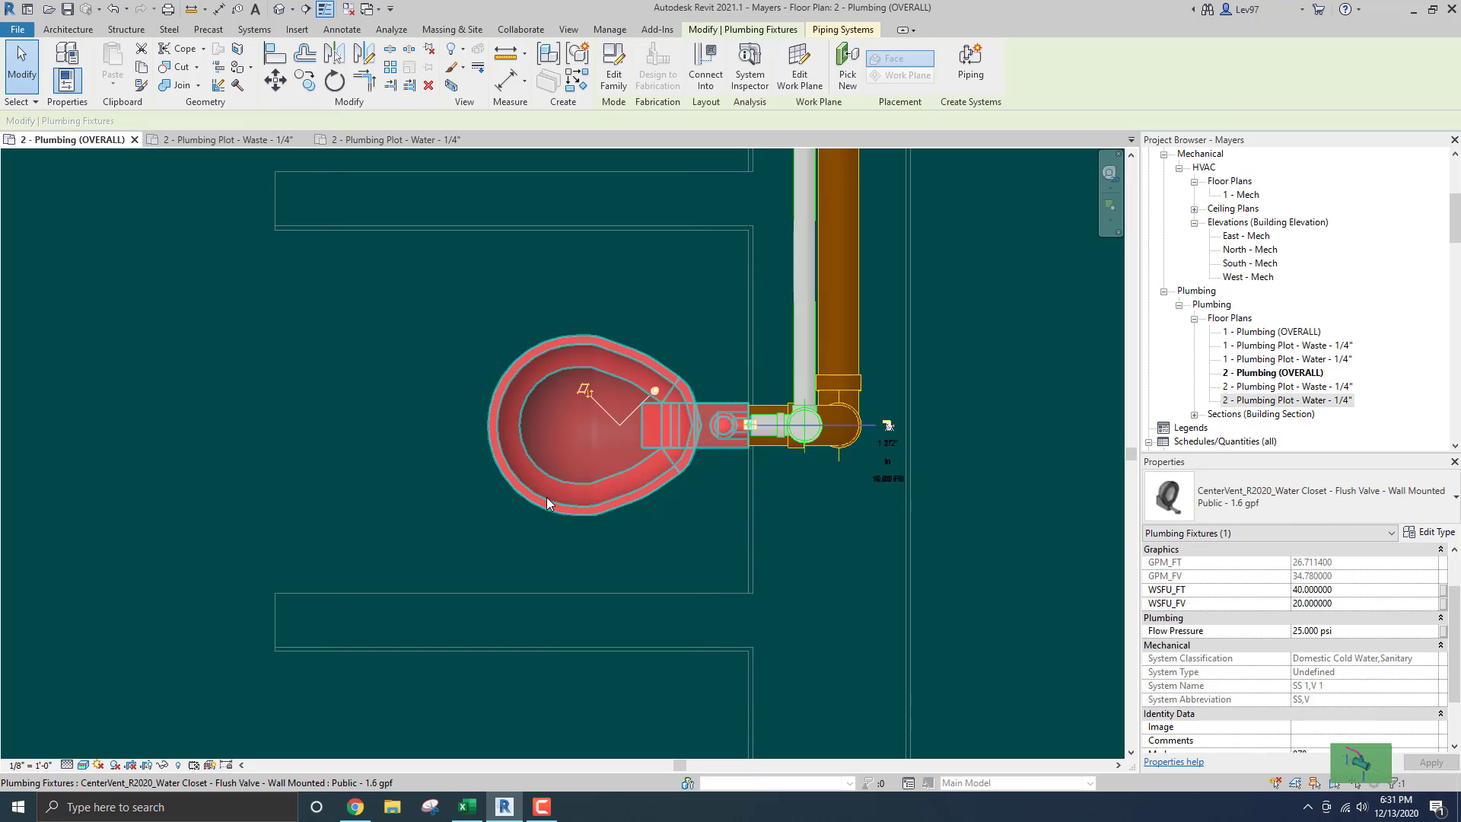
scroll(745, 457, "up", 8)
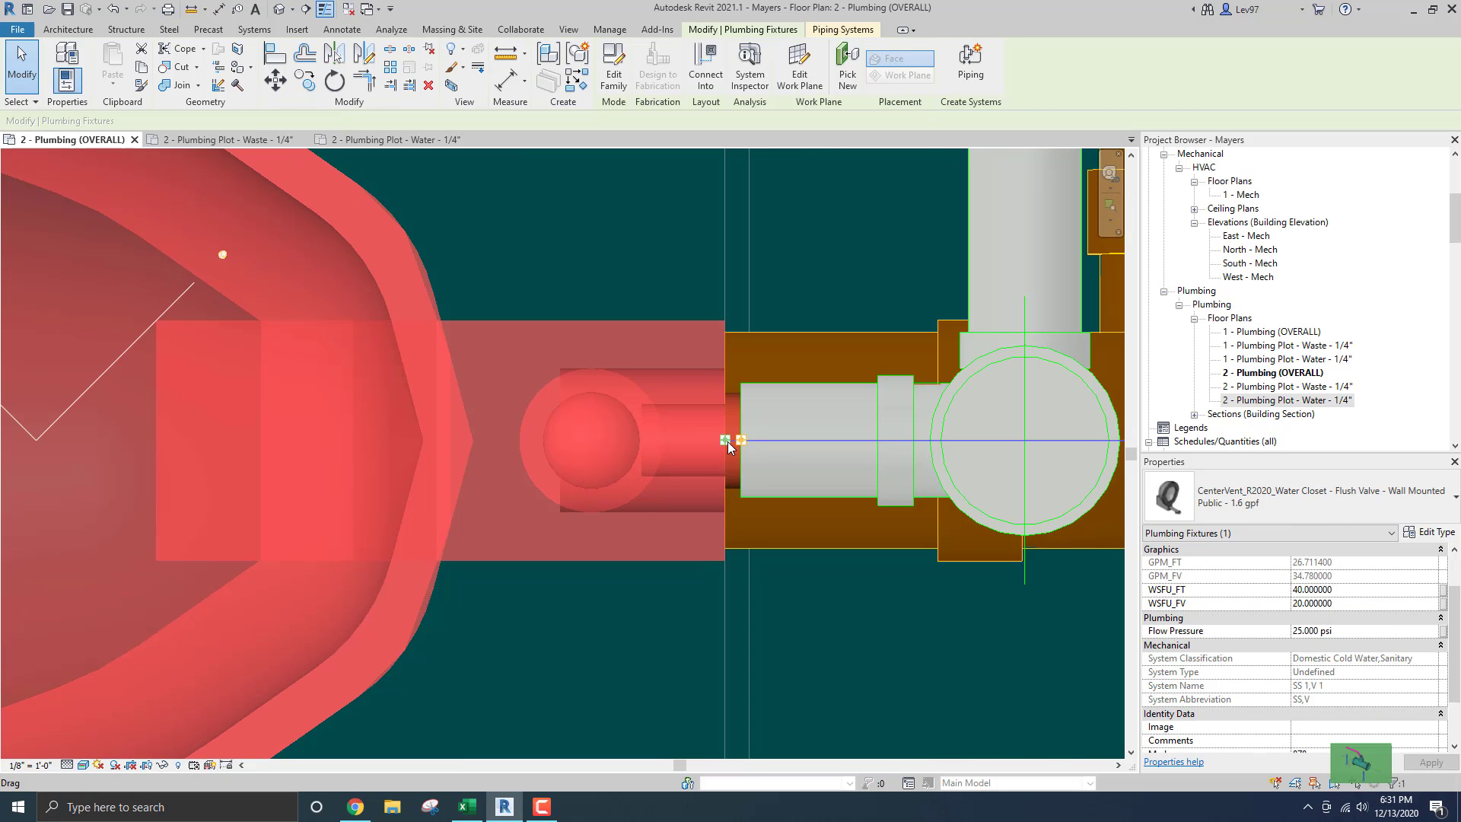
right_click(727, 441)
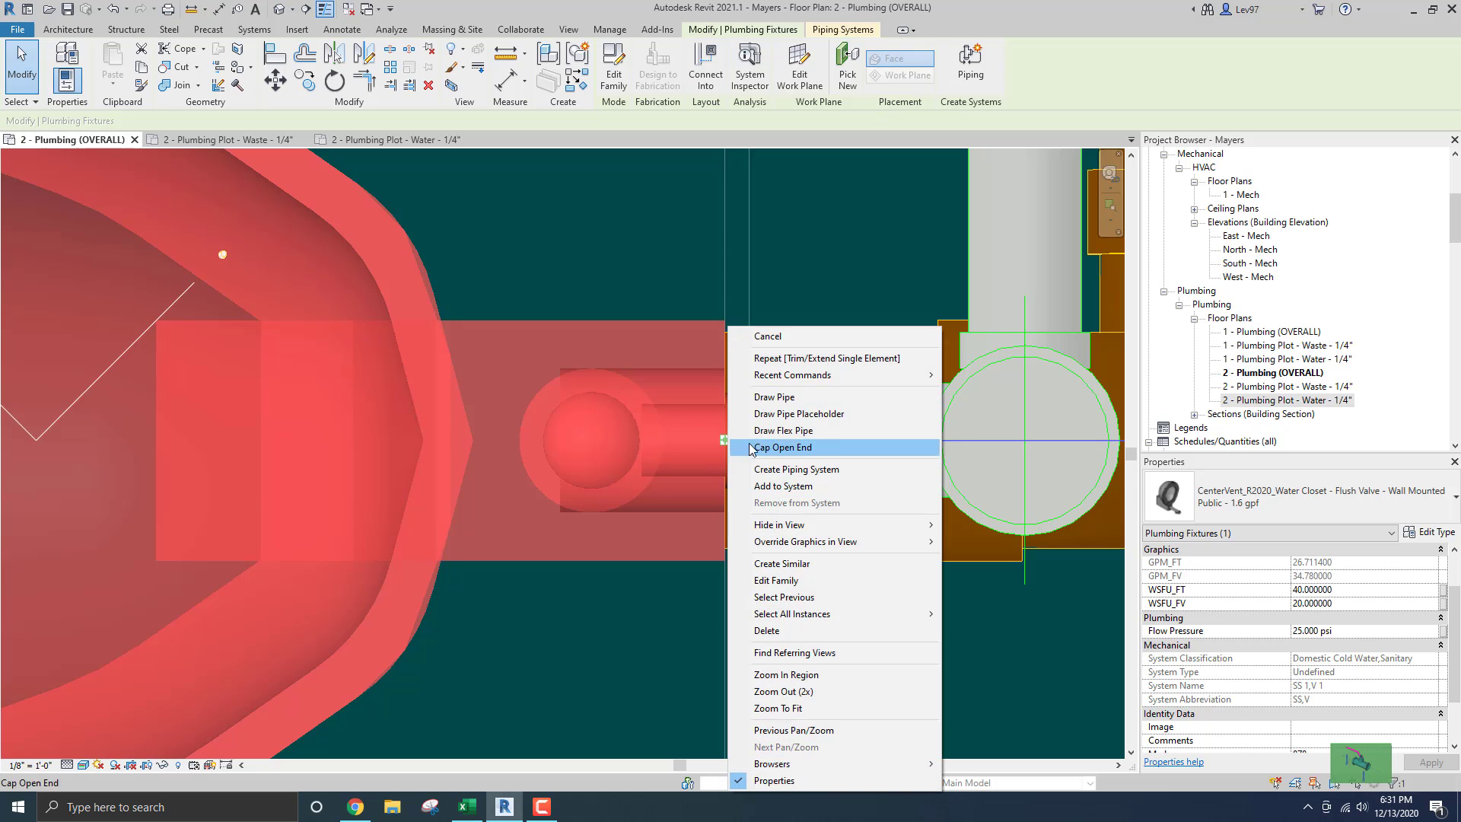
left_click(780, 398)
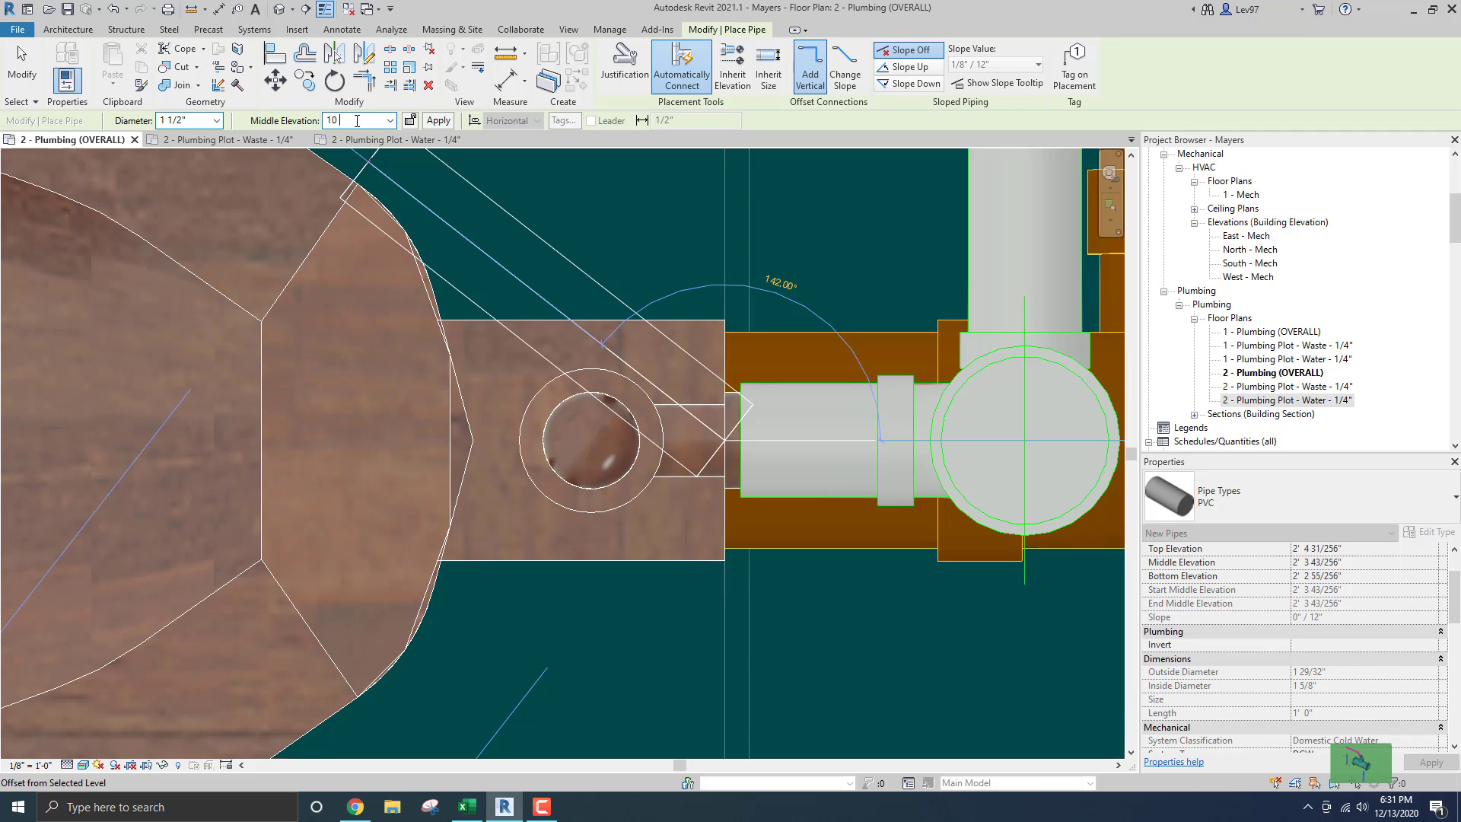
key("Return")
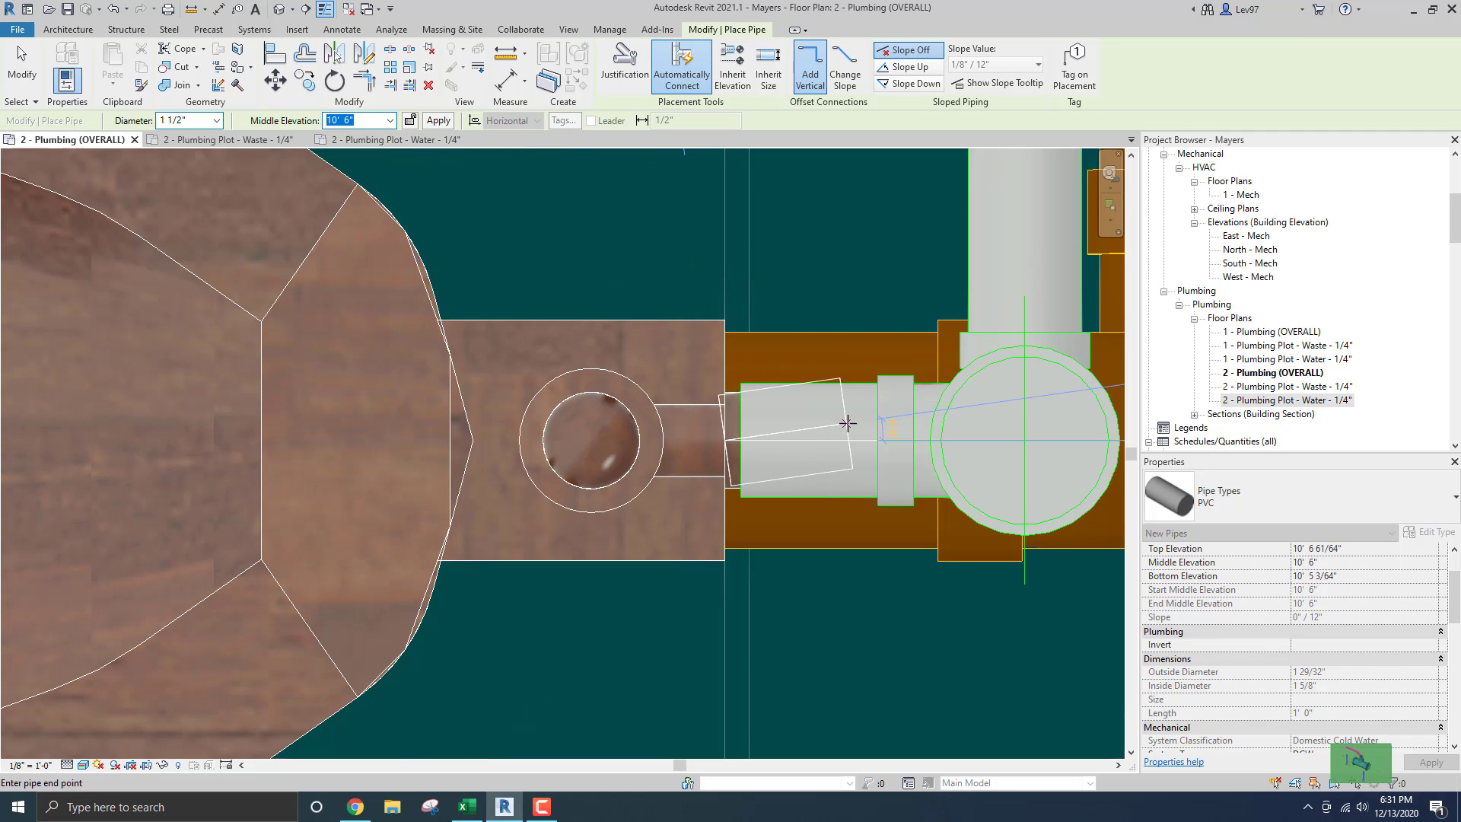
left_click(898, 436)
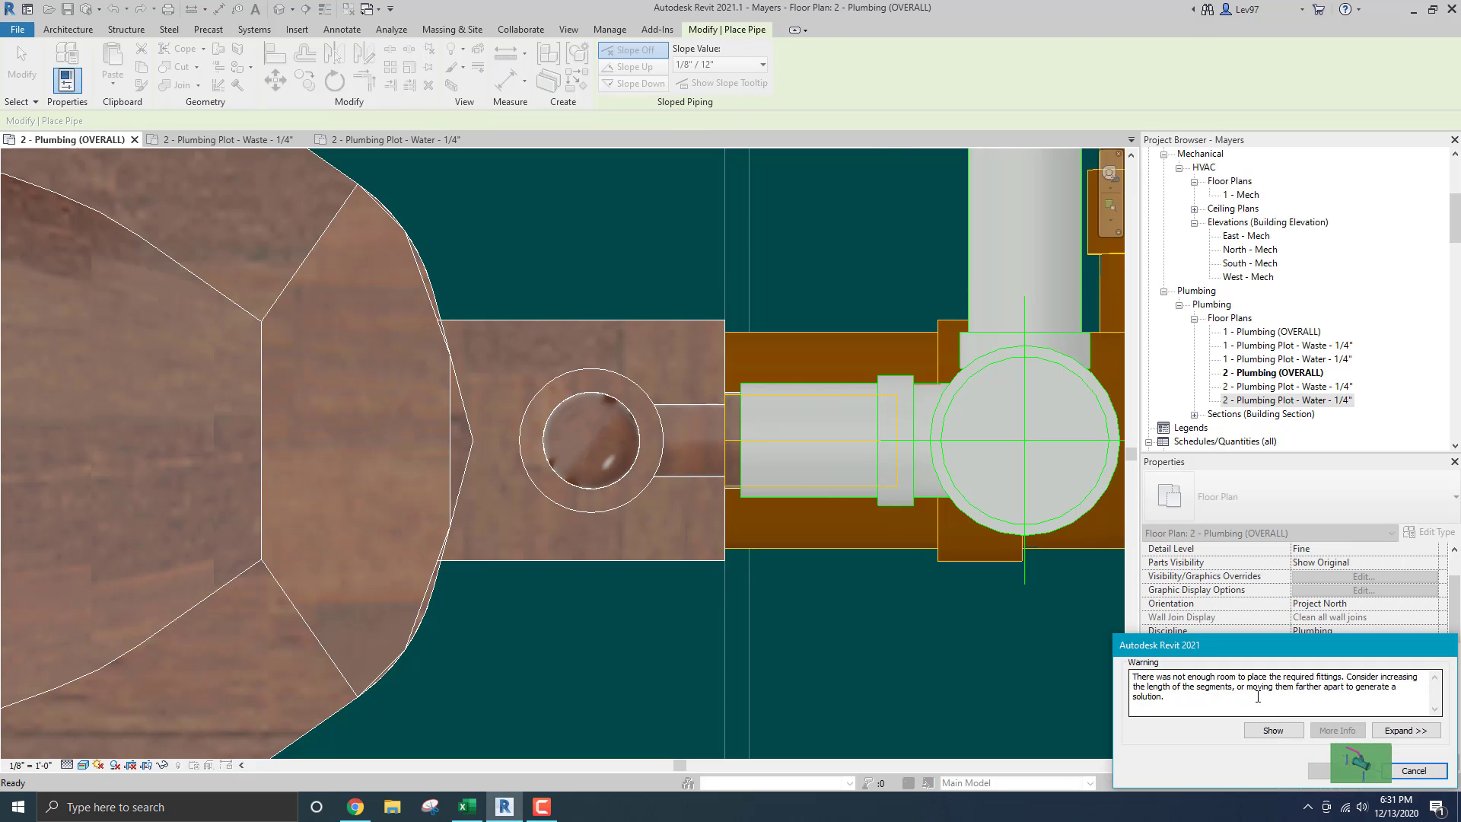
key("Escape")
key("Escape")
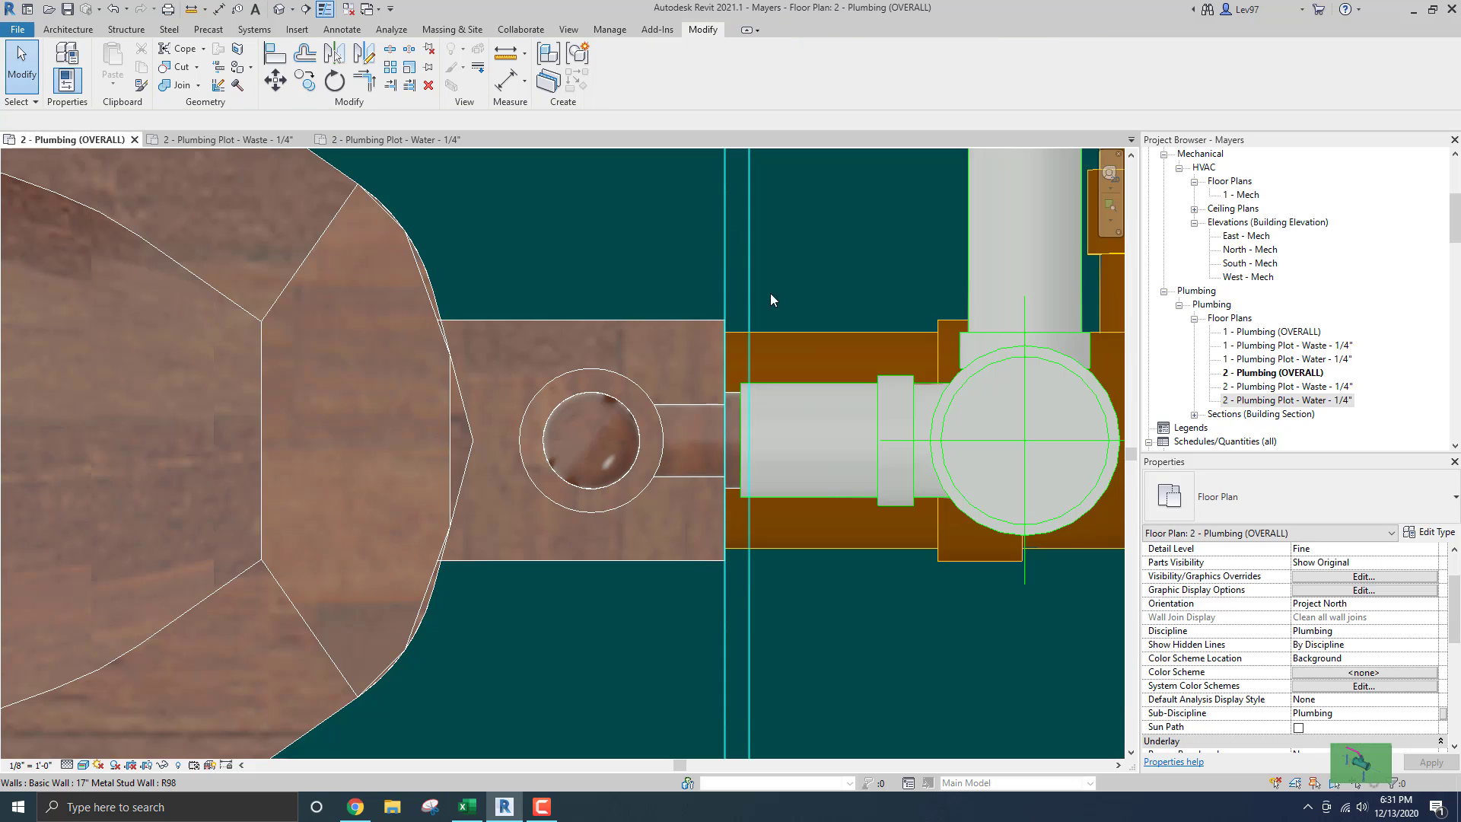
Draw a short horizontal 1 1/2" cold water pipe from the water closet's connector into the wall, ending at the vent riser.
left_click(619, 323)
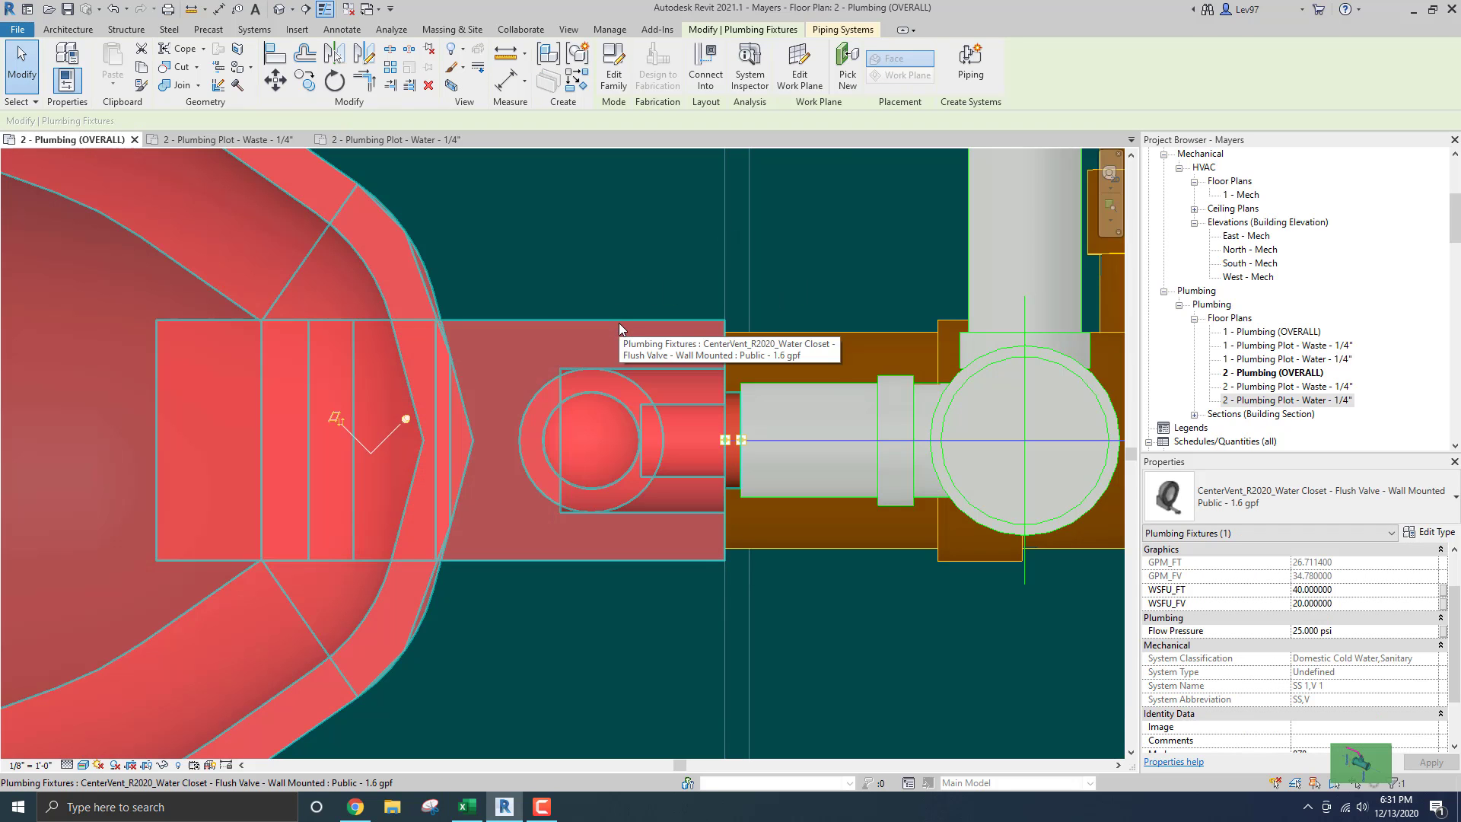
right_click(727, 446)
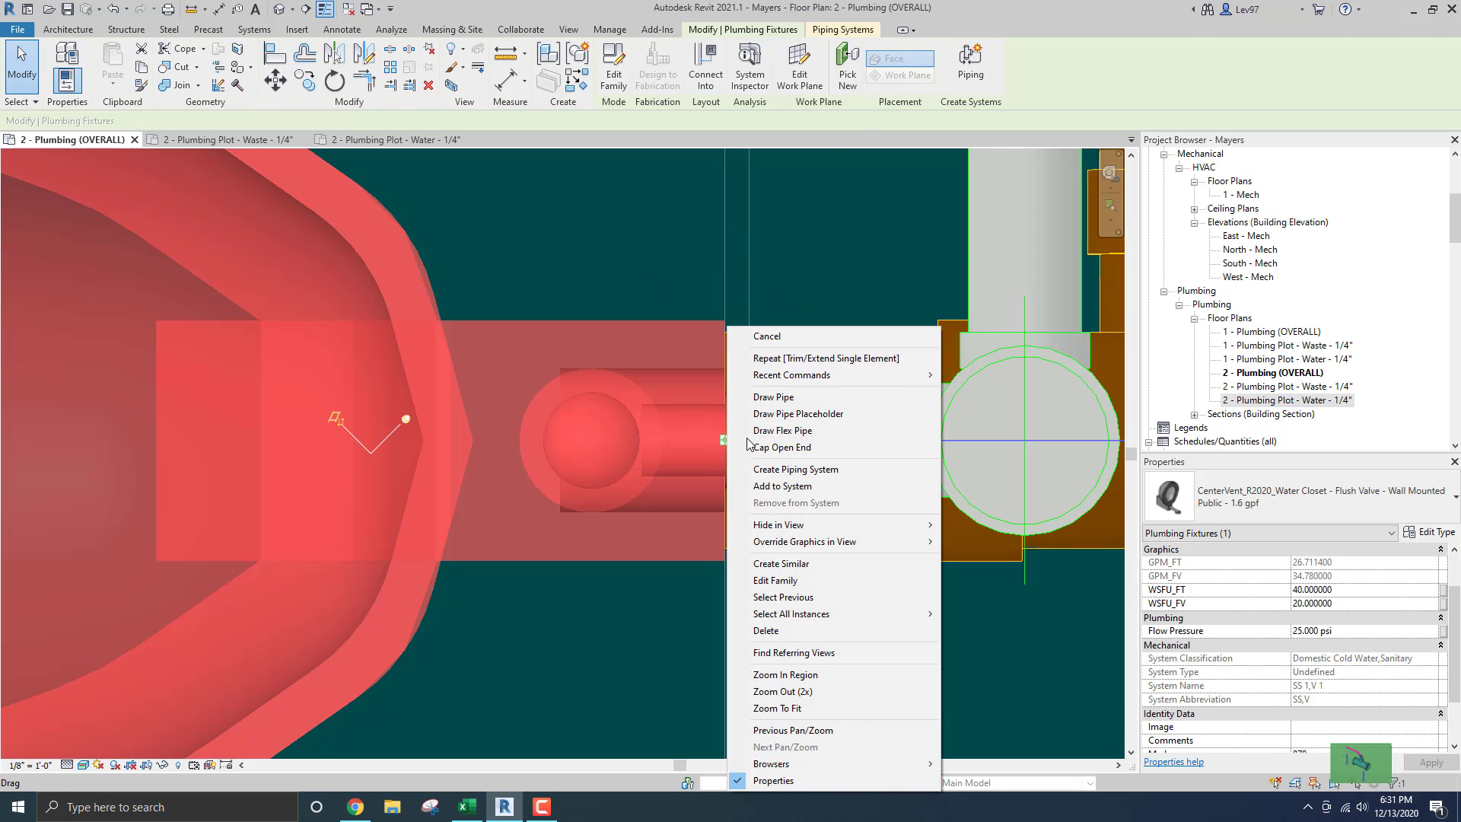
left_click(779, 399)
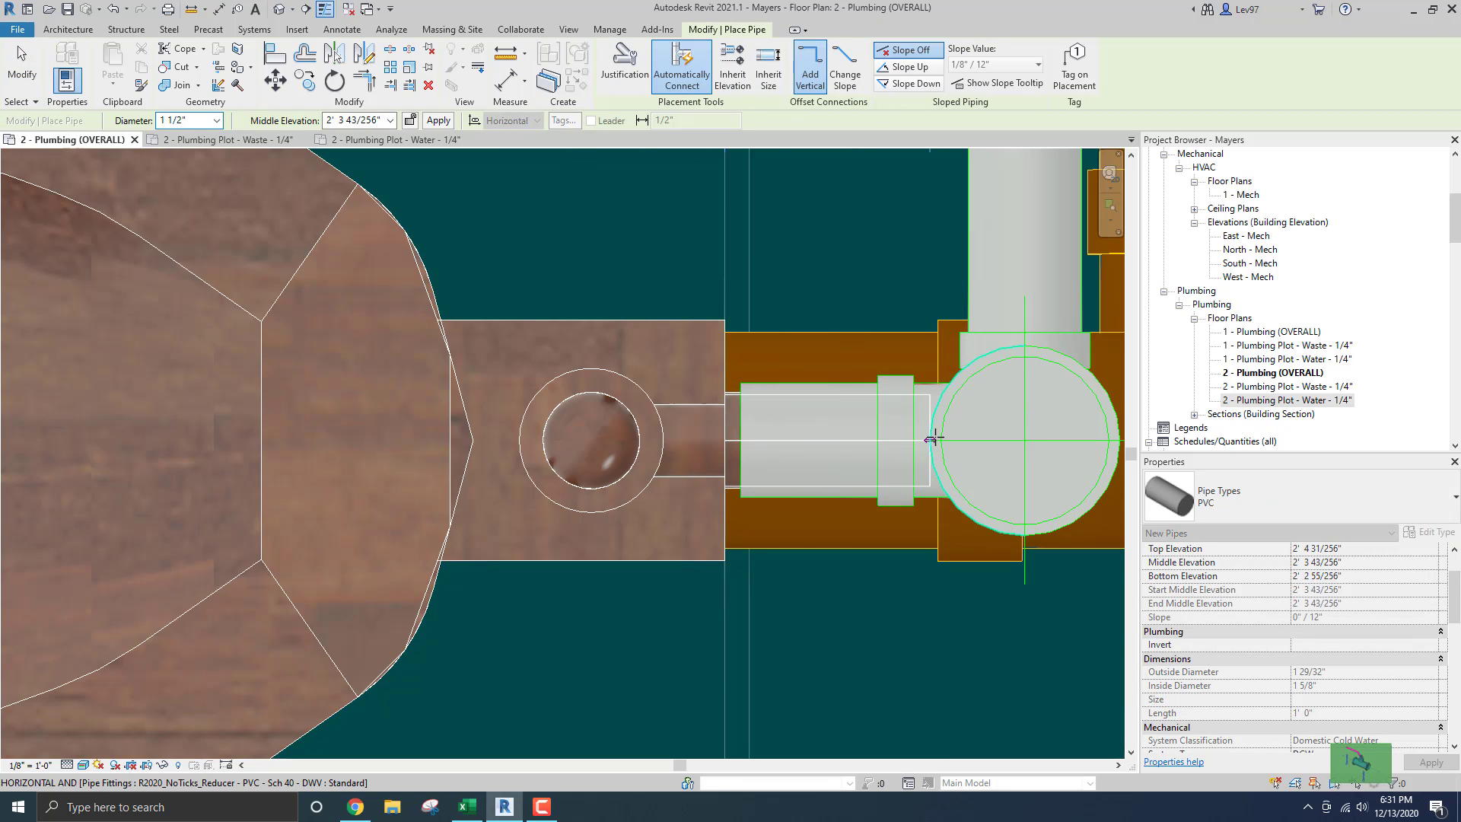
scroll(934, 439, "up", 3)
scroll(933, 439, "down", 4)
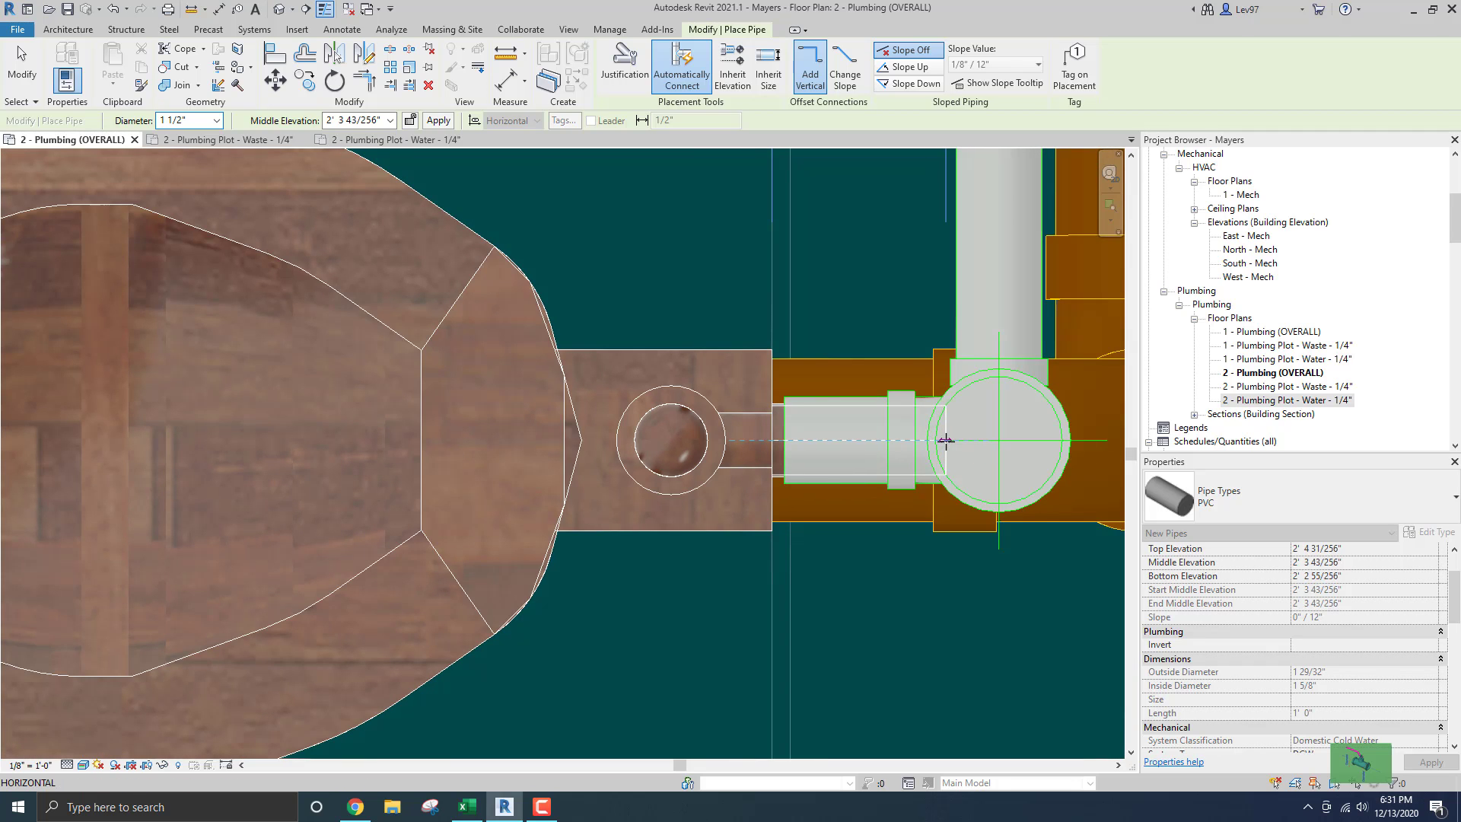
left_click(945, 440)
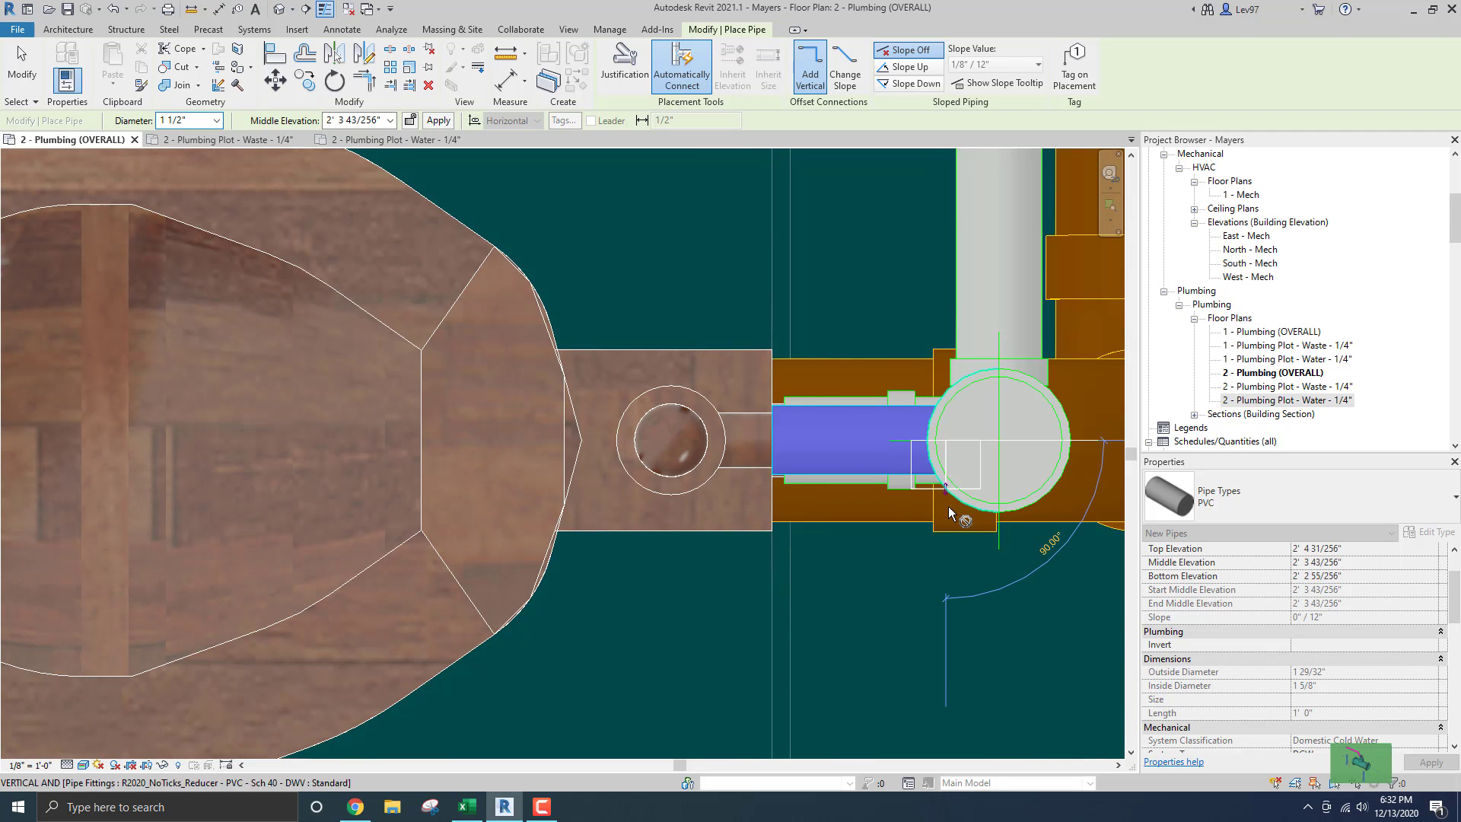
Raise the water closet pipe's middle elevation to 10' 6" and run it horizontally back across the fixture, ending past the bowl.
scroll(696, 316, "down", 5)
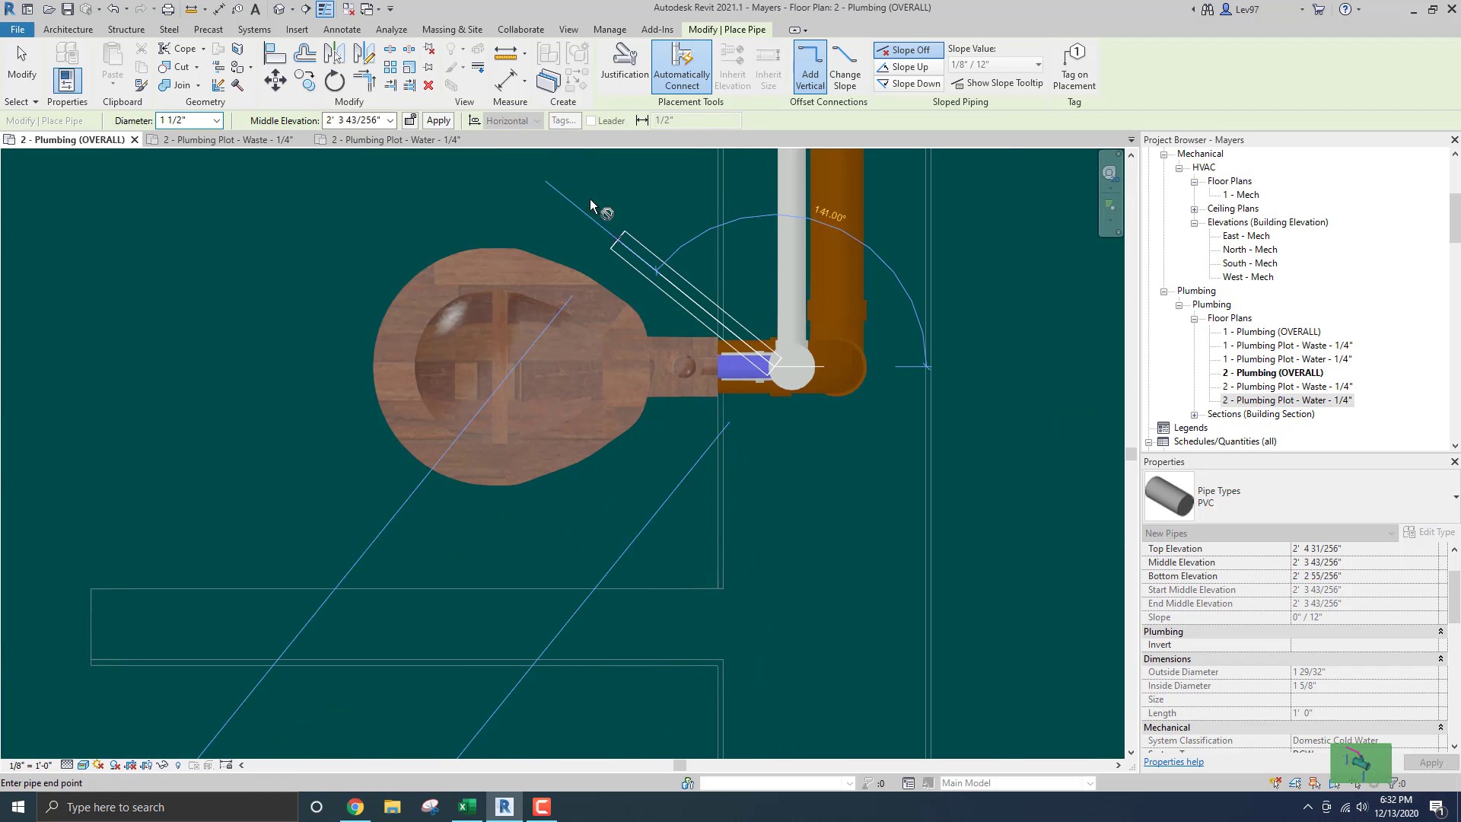
left_click(371, 119)
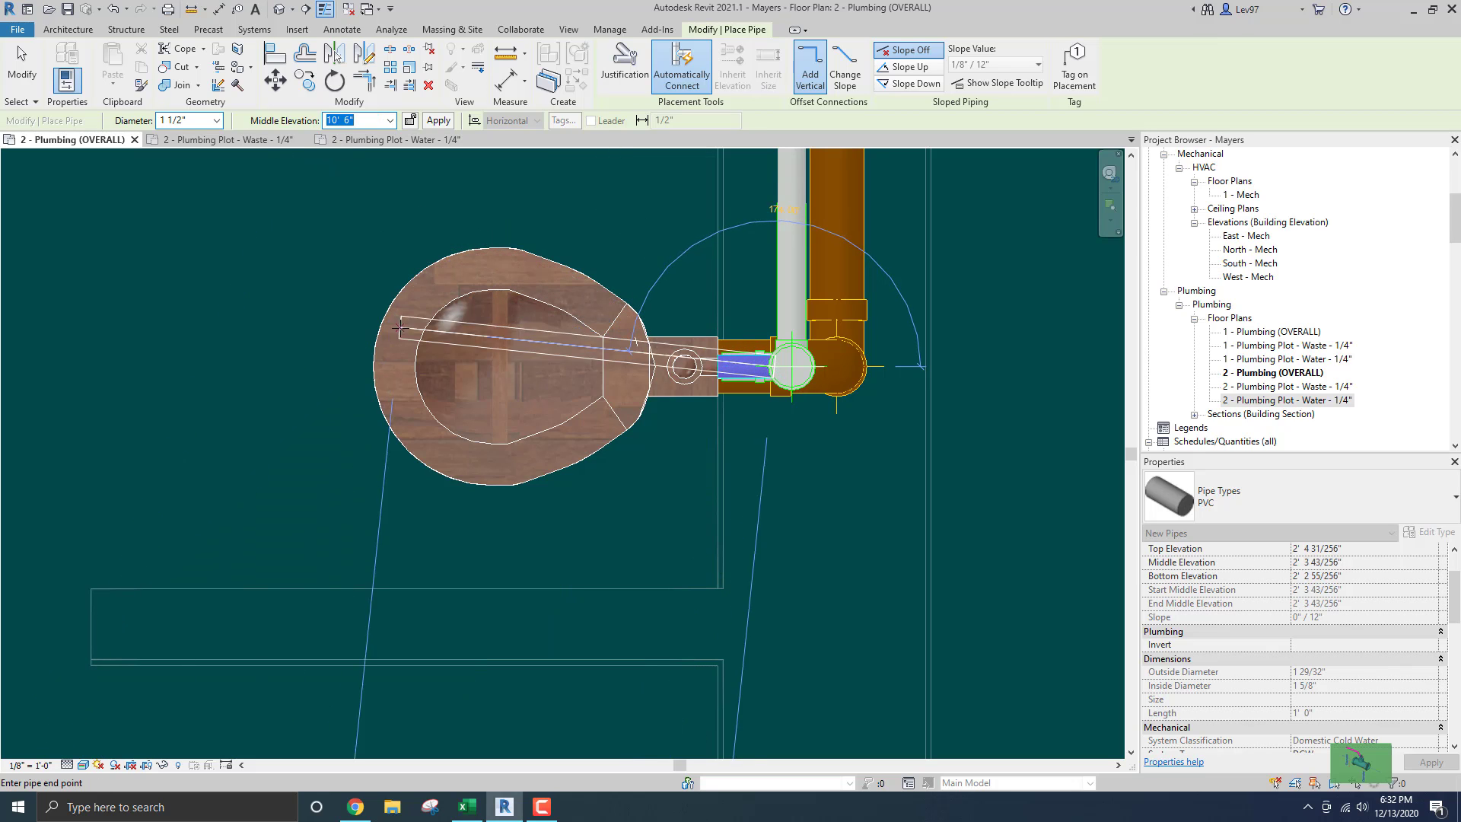
left_click(197, 367)
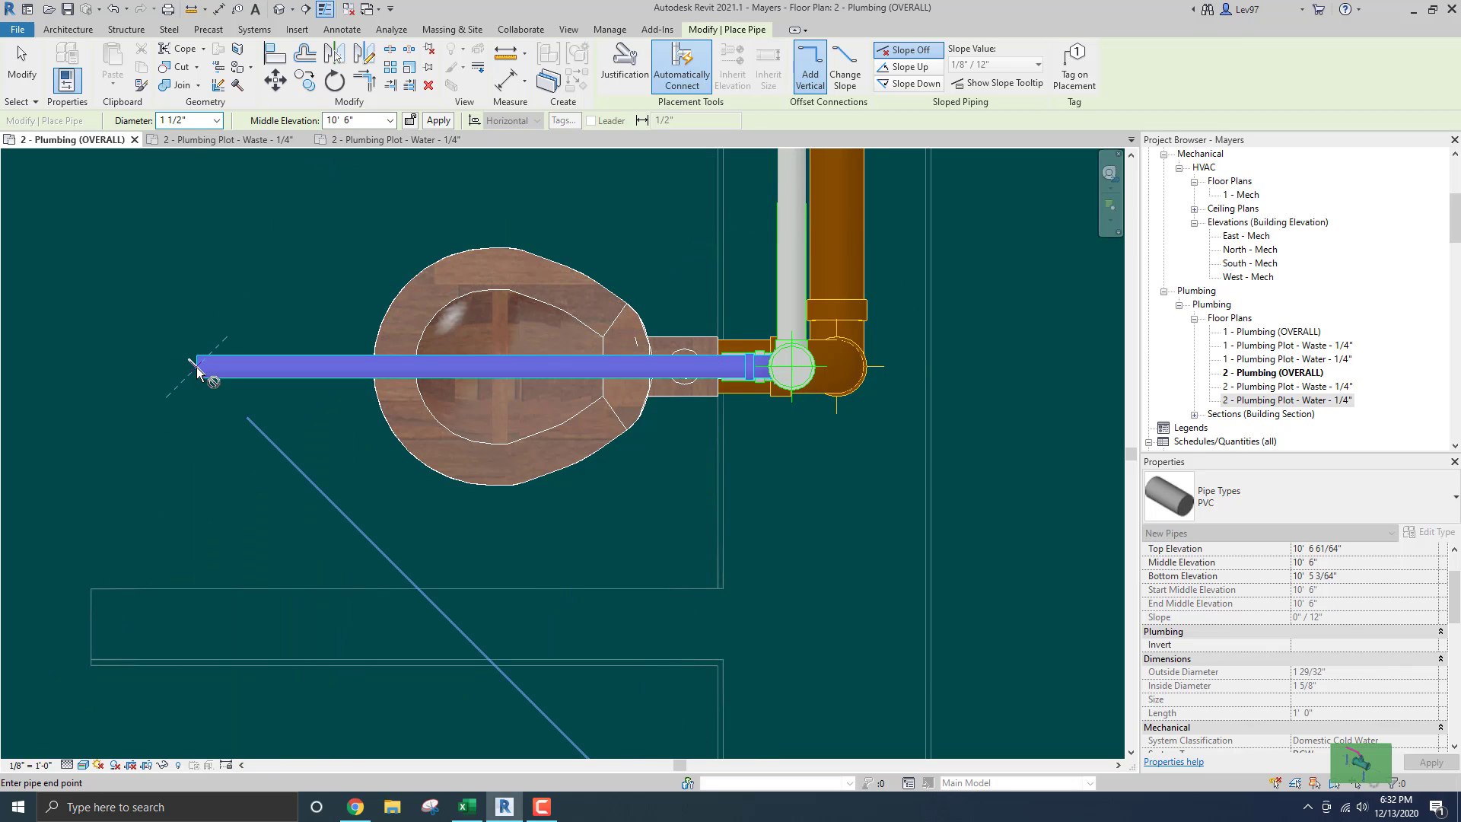
key("Escape")
key("Escape")
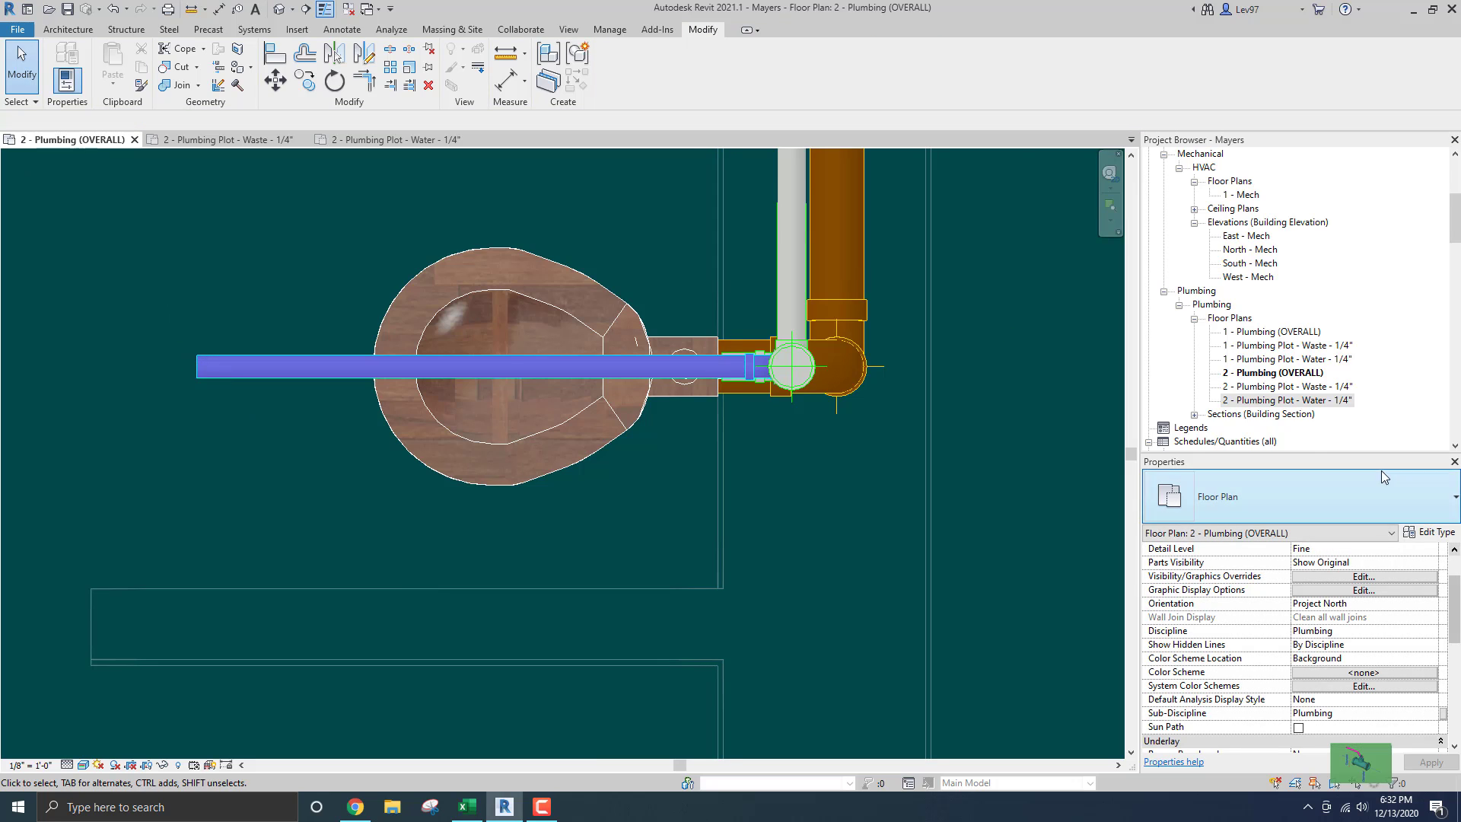
Open the 3D Plumbing view and examine the new cold water risers at the fixtures from the front.
scroll(1244, 294, "down", 1)
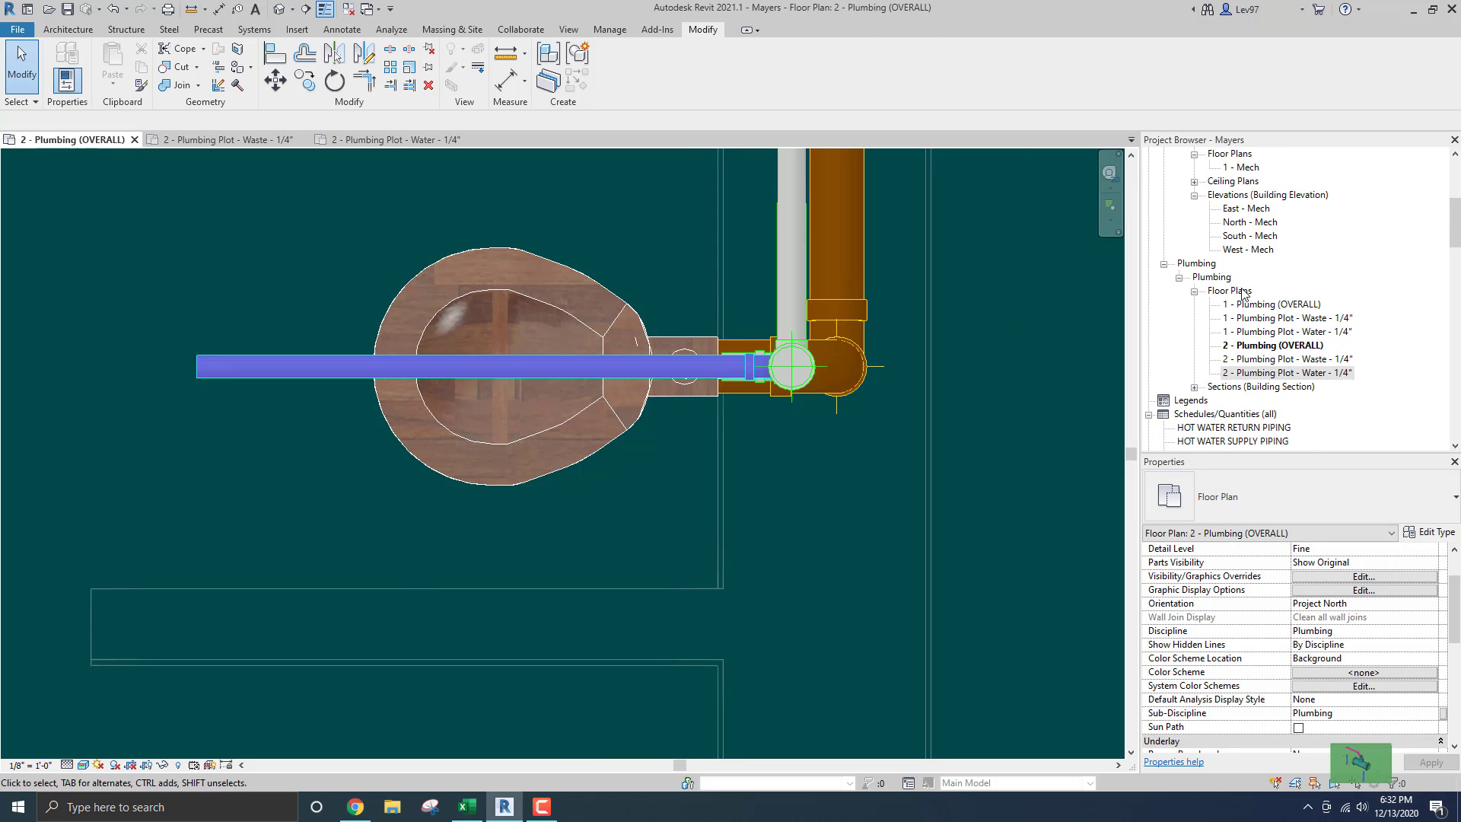
scroll(1290, 302, "up", 6)
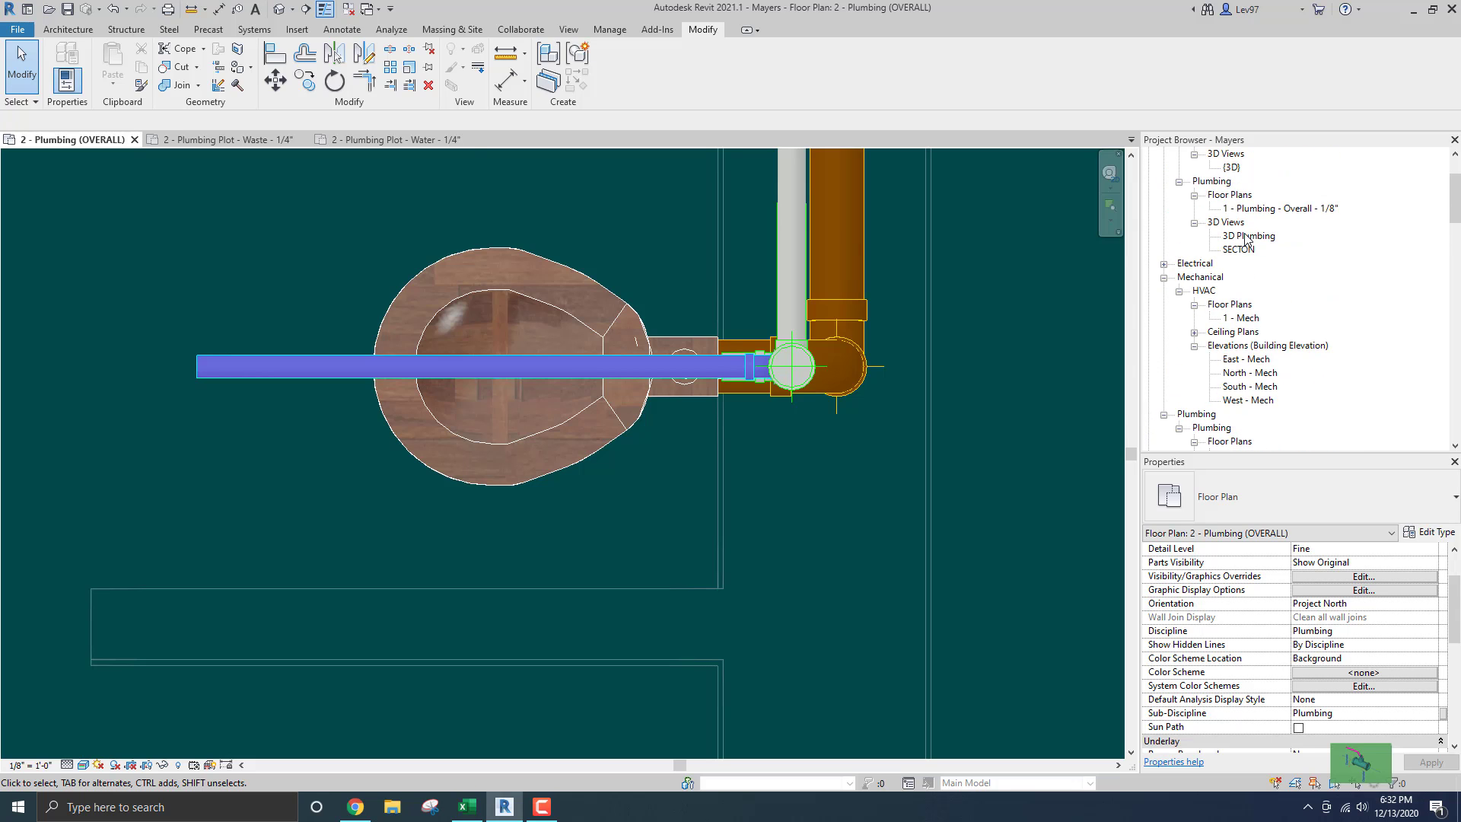
double_click(1248, 236)
scroll(608, 502, "down", 4)
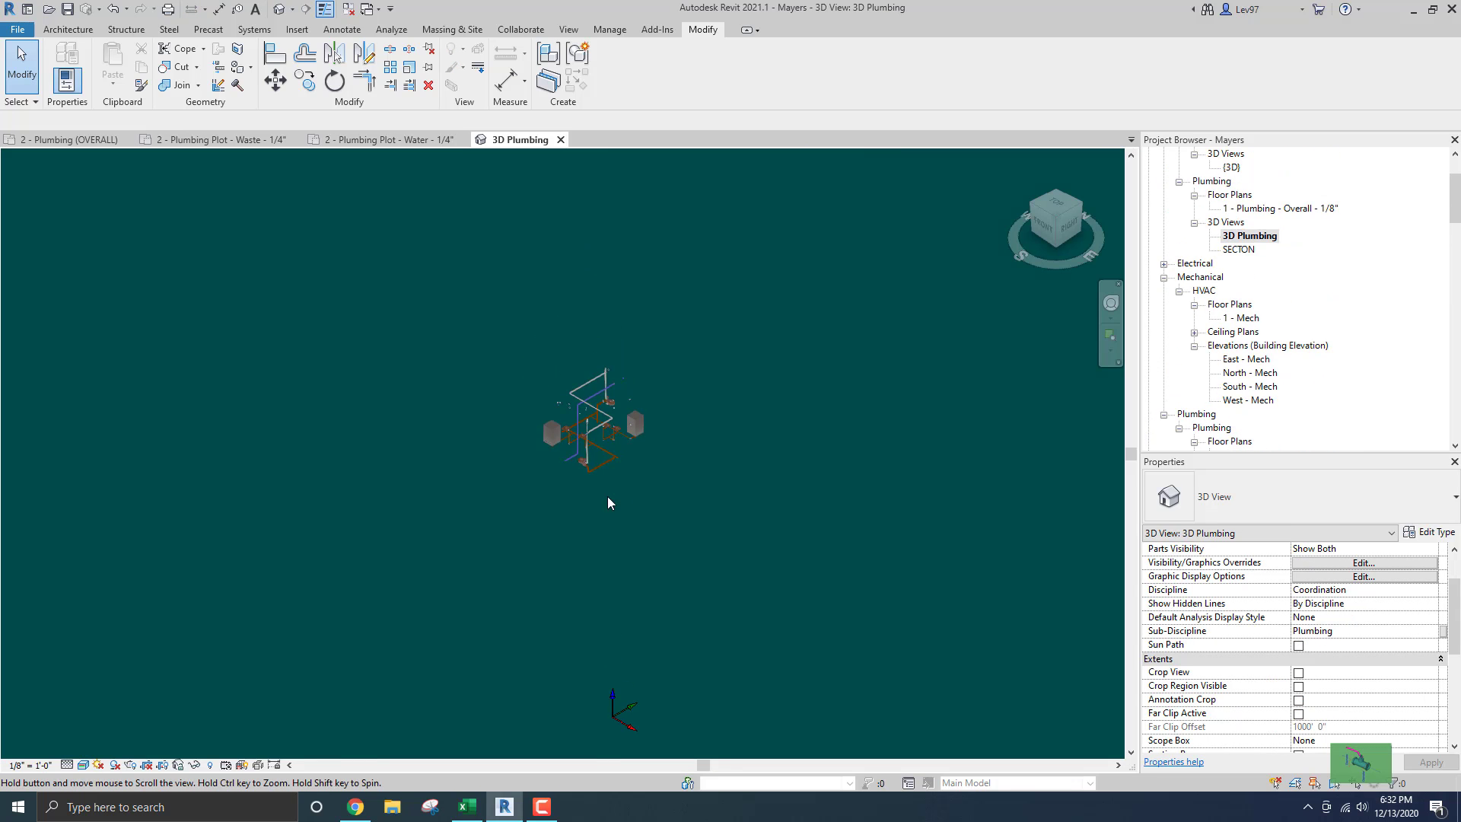
scroll(607, 487, "up", 6)
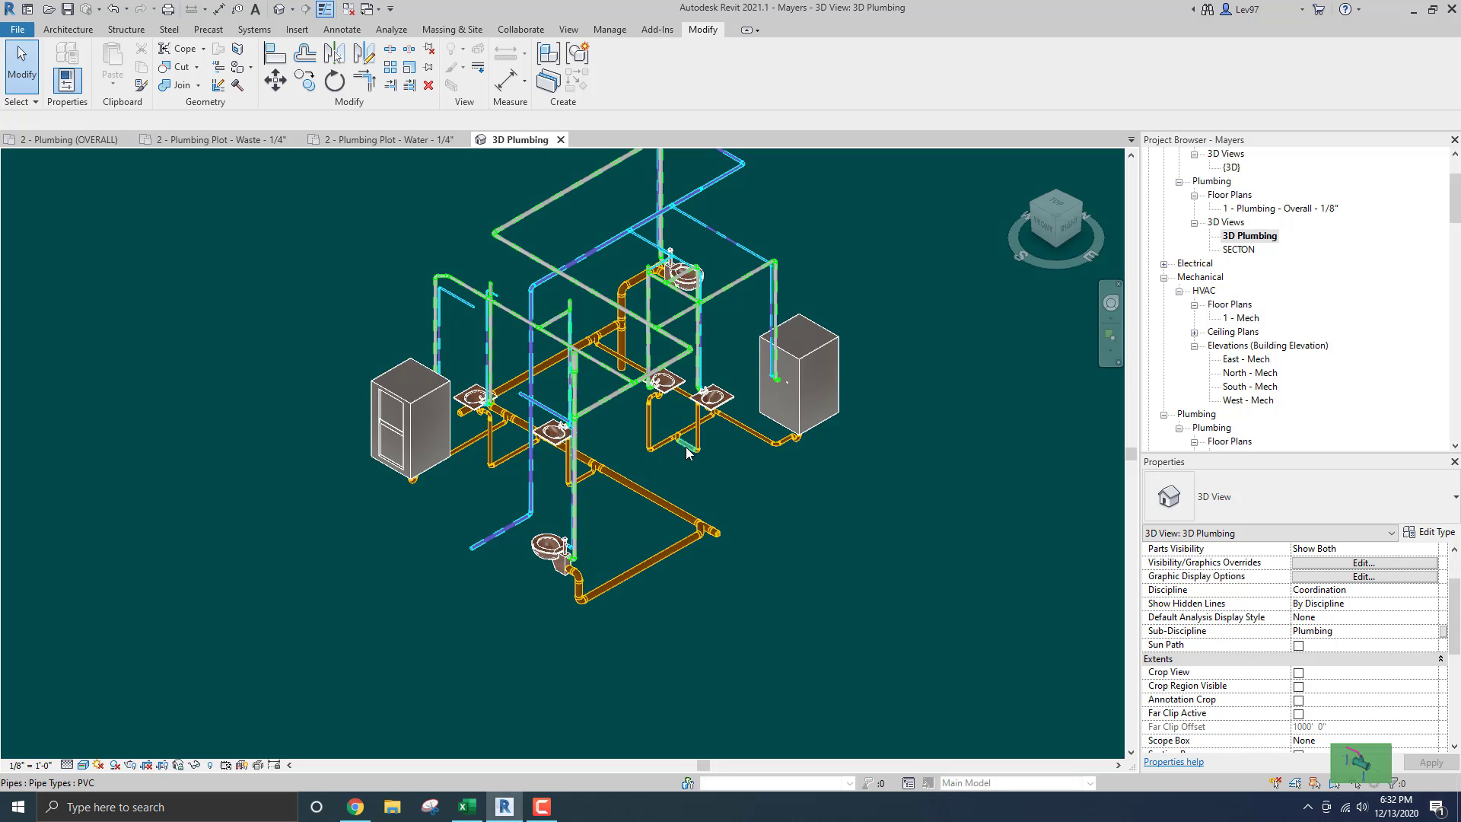
middle_click_drag(693, 449, 828, 432, "shift")
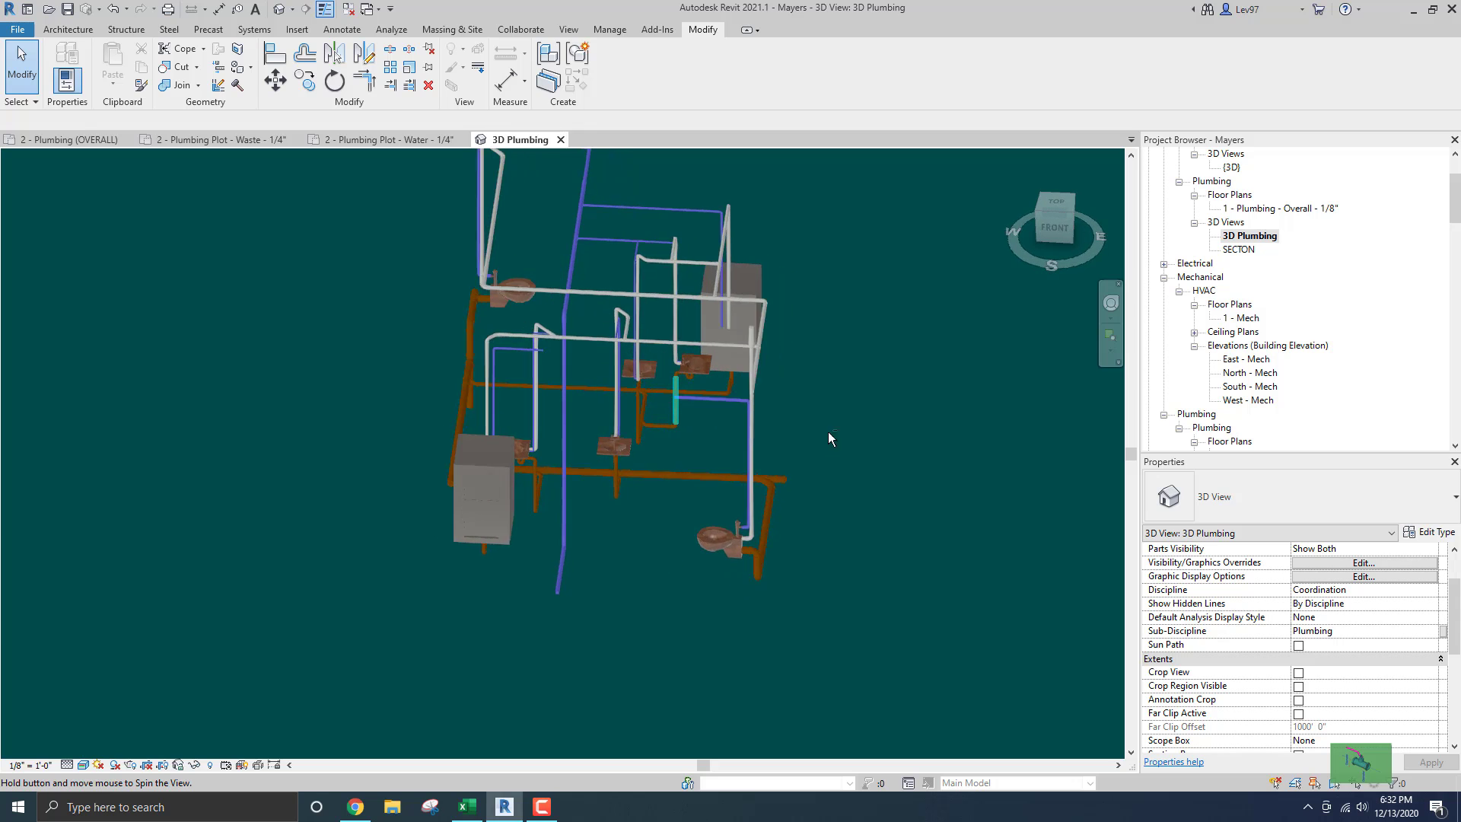
Examine the water closet's cold water riser and its horizontal branch in the 3D view.
scroll(737, 414, "up", 5)
middle_click_drag(711, 444, 786, 443, "shift")
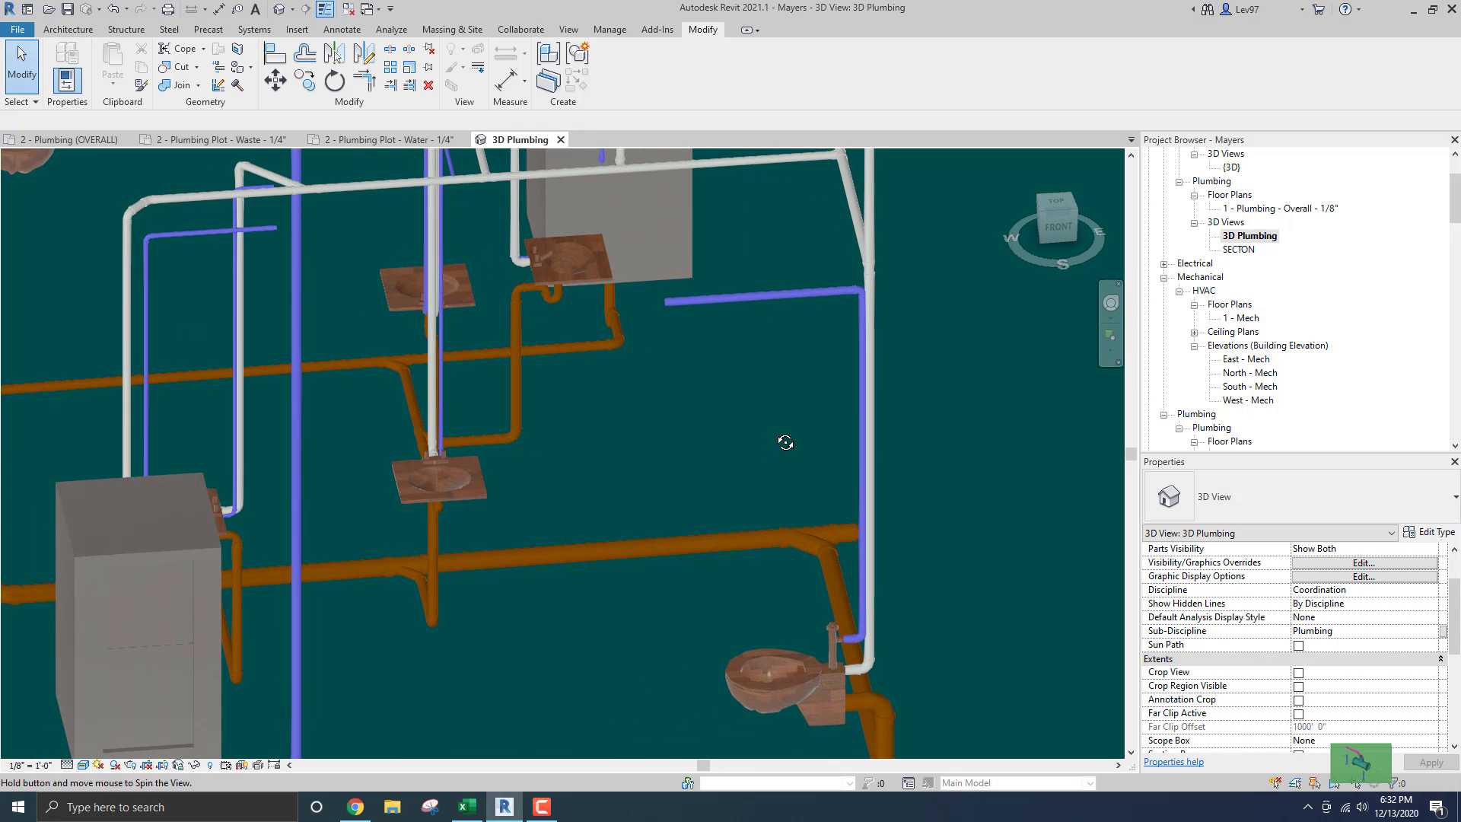
scroll(822, 639, "up", 3)
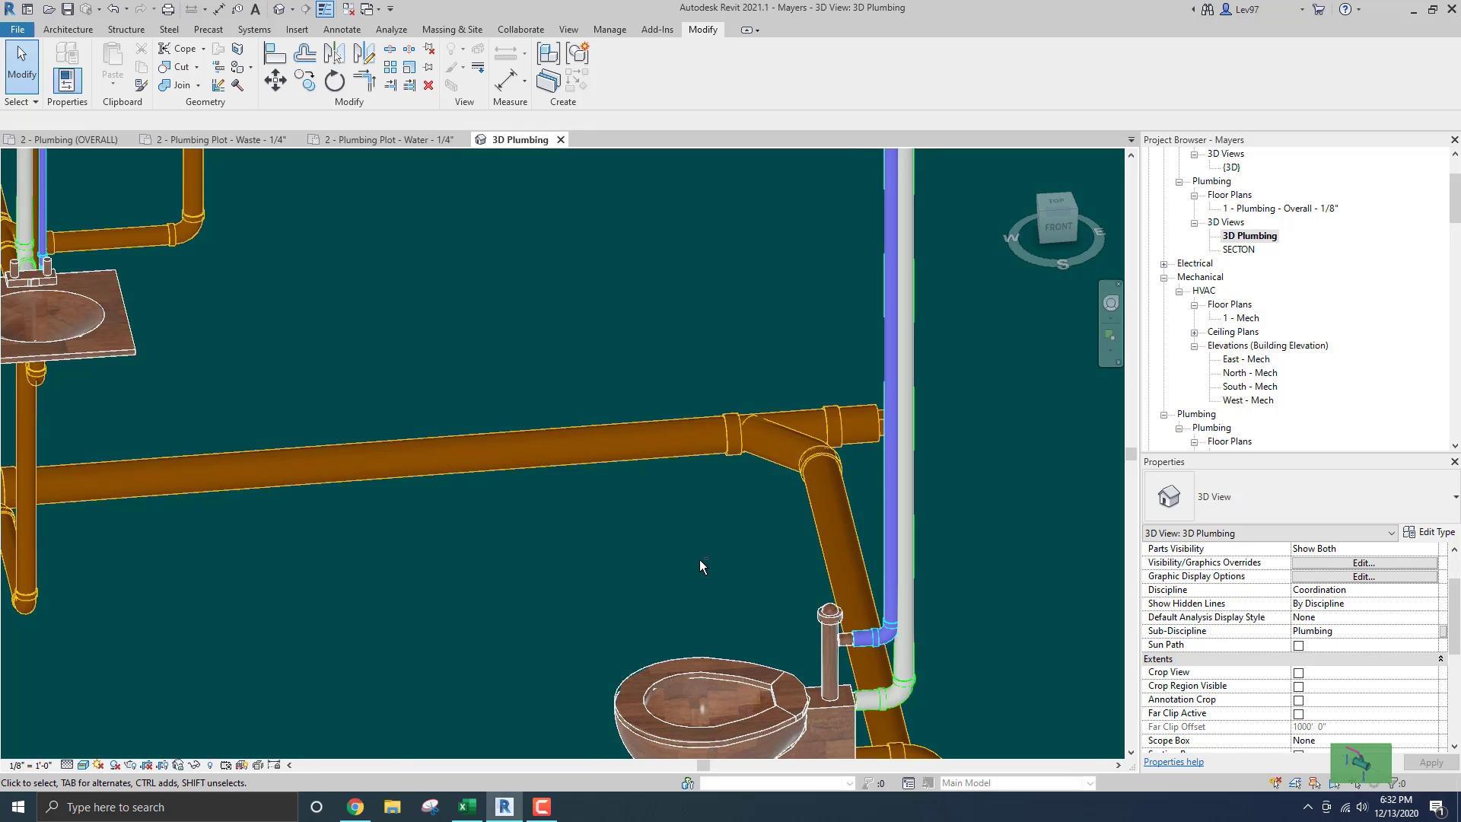
scroll(689, 532, "down", 5)
mouse_move(690, 532)
middle_mouse_down("shift")
mouse_move(698, 594)
mouse_move(685, 603)
mouse_move(669, 595)
mouse_move(668, 532)
middle_mouse_up("shift")
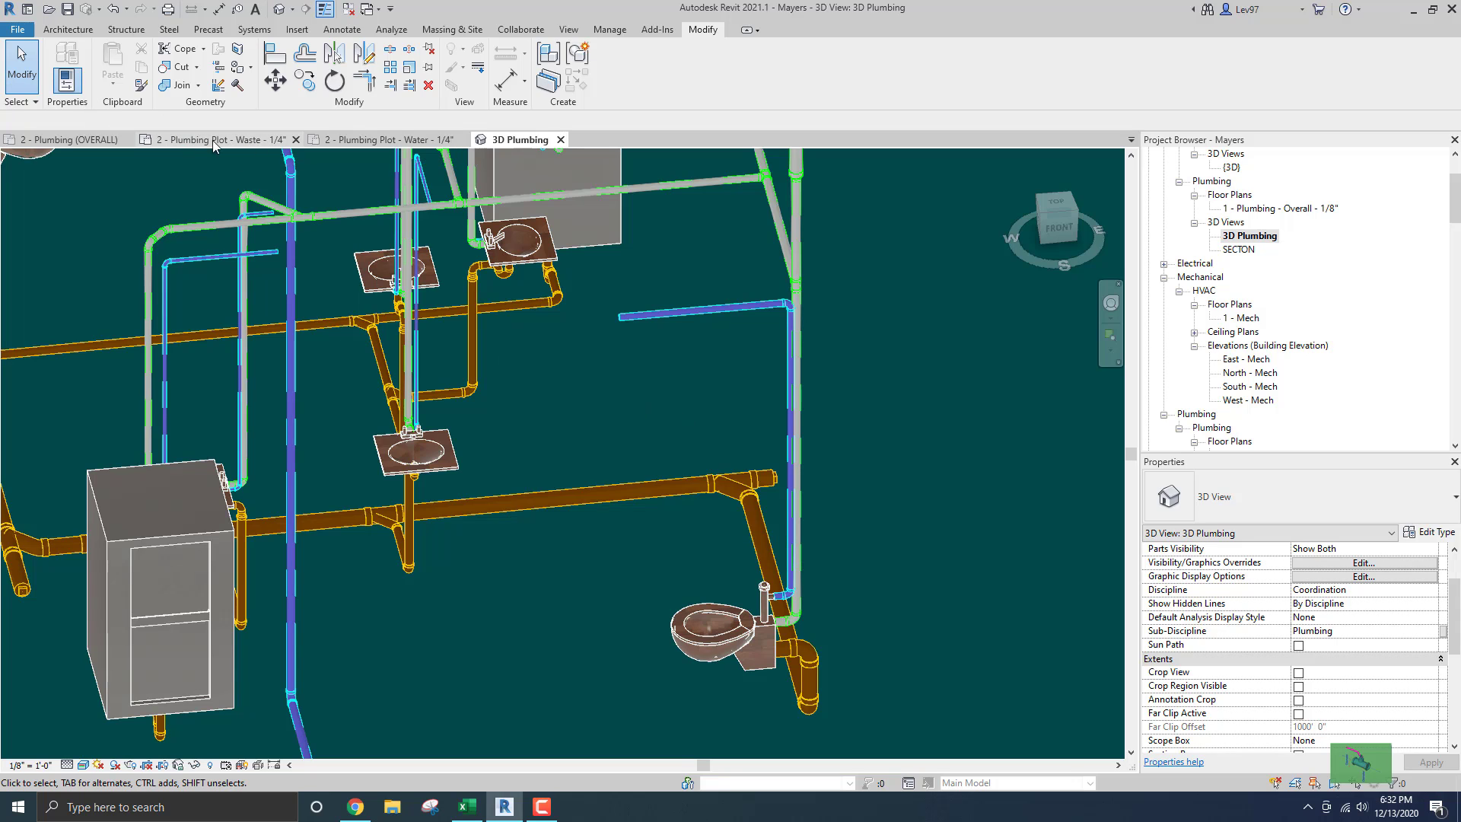
Return to the 2 - Plumbing (OVERALL) plan and examine the open cold water branches around the end of the main.
left_click(91, 142)
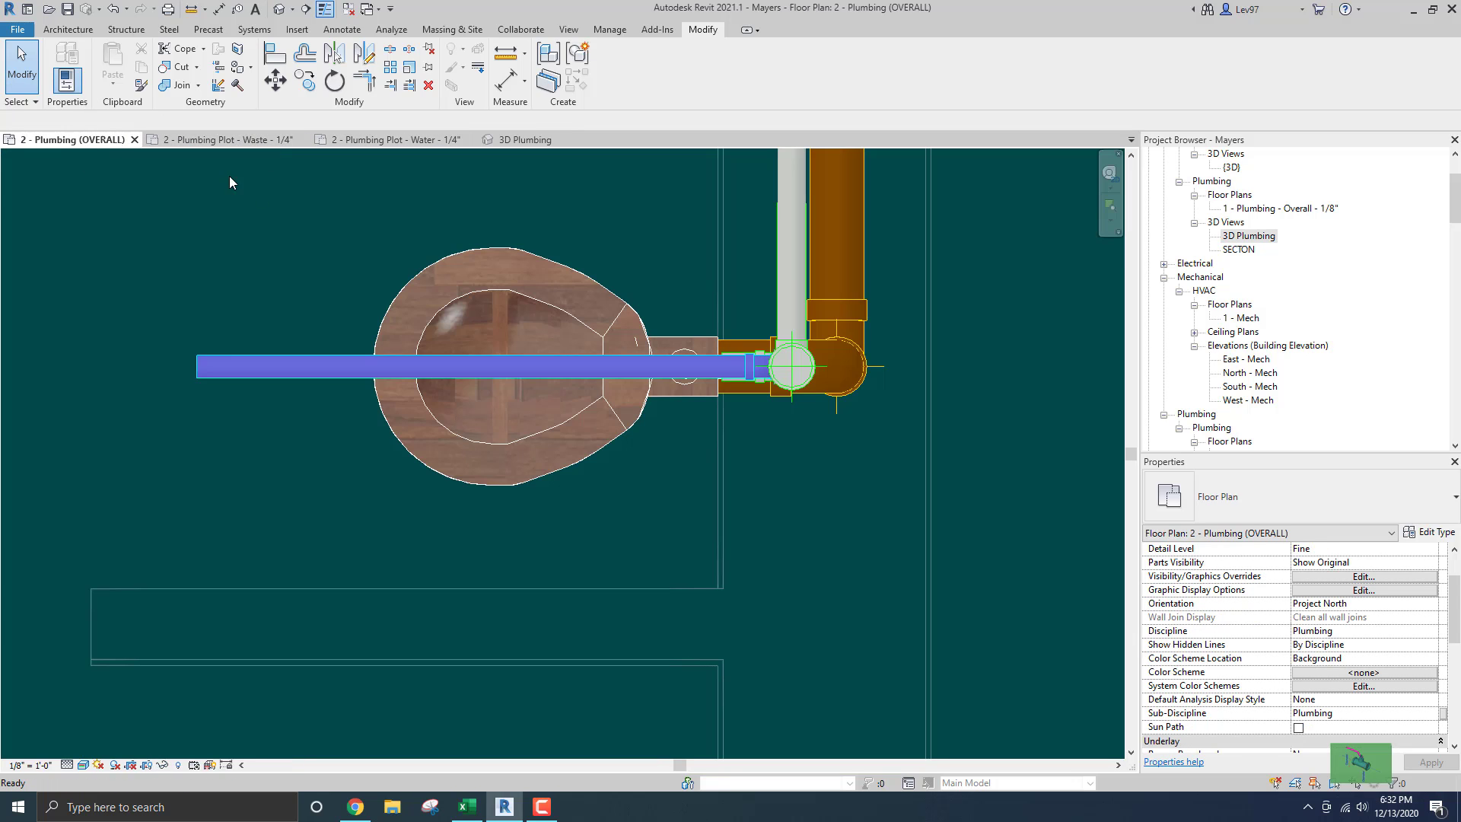
scroll(299, 179, "down", 3)
middle_click_drag(284, 185, 468, 286)
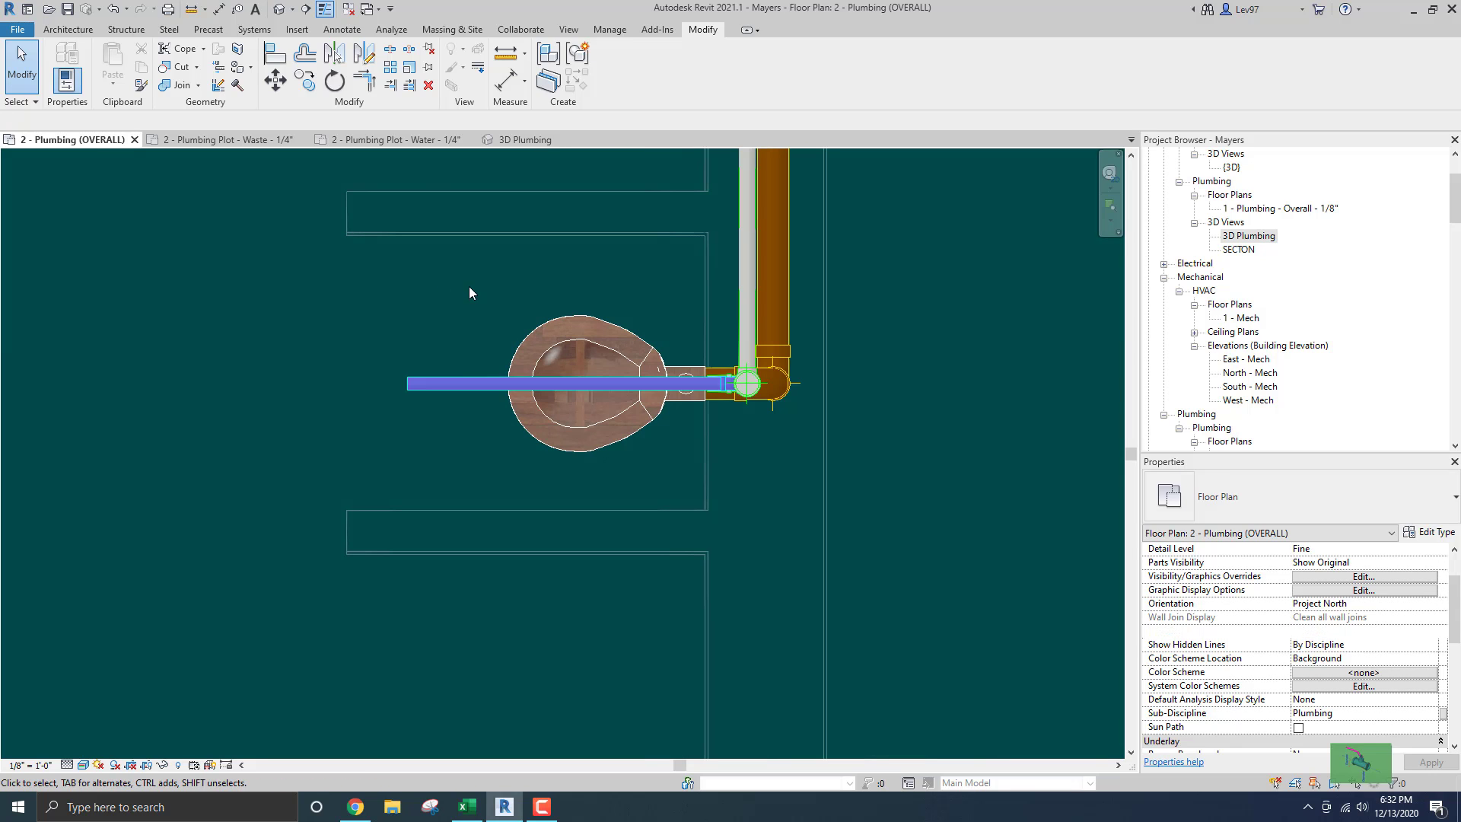
left_click(432, 386)
left_click(418, 400)
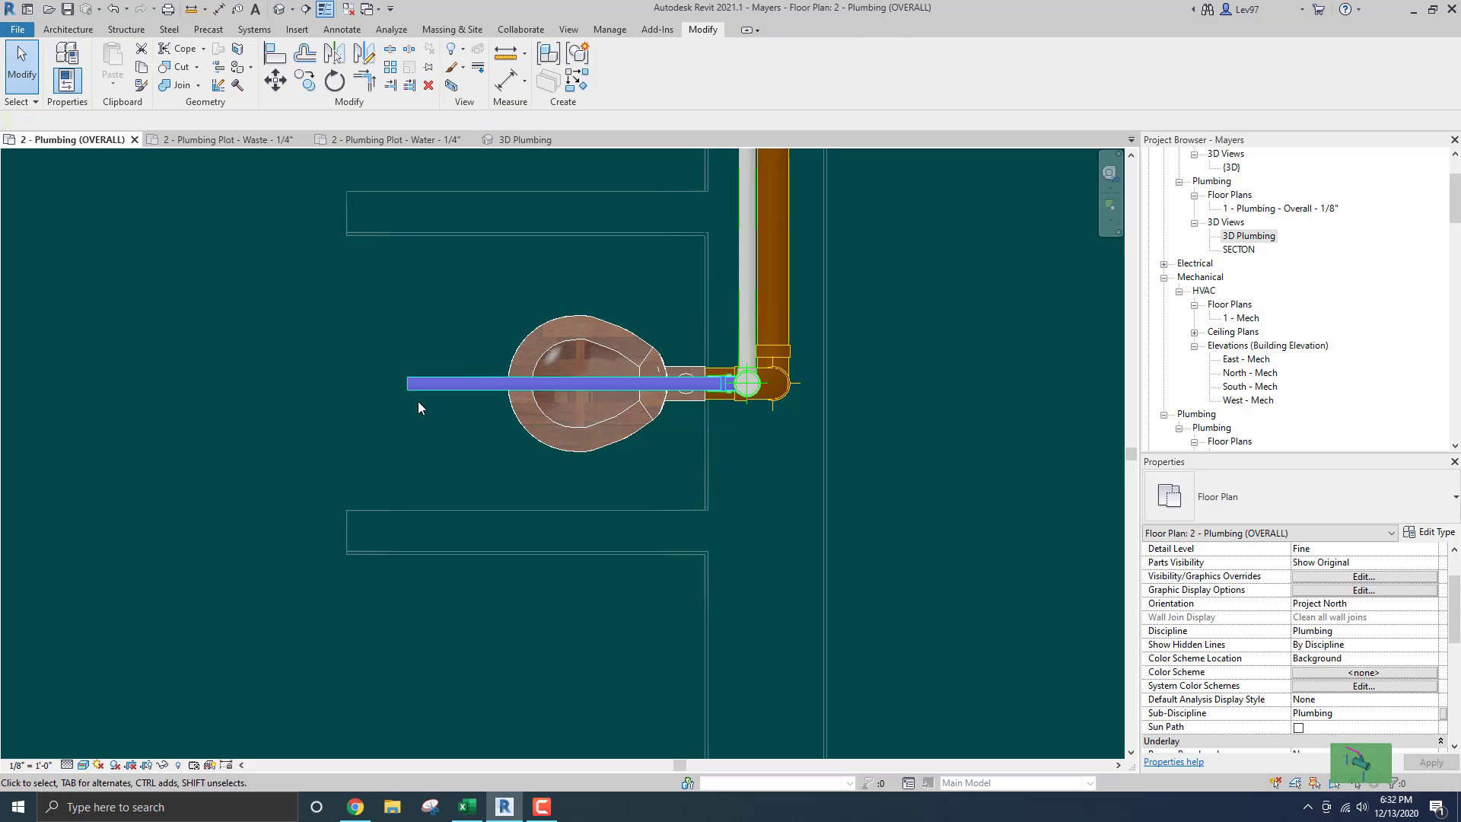
scroll(372, 396, "down", 3)
scroll(373, 396, "down", 2)
middle_click_drag(317, 392, 506, 506)
scroll(544, 396, "down", 1)
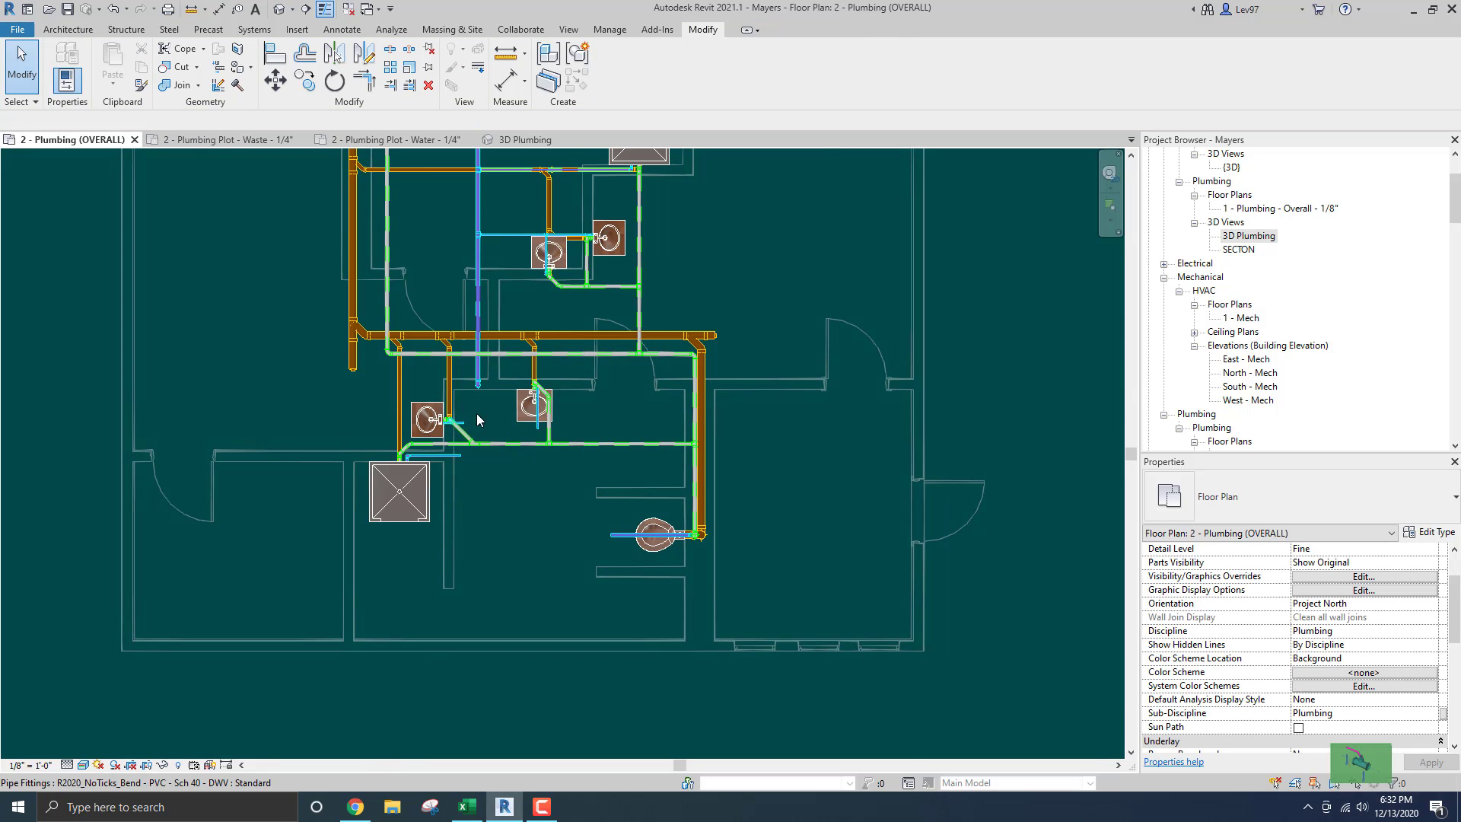
scroll(477, 403, "up", 3)
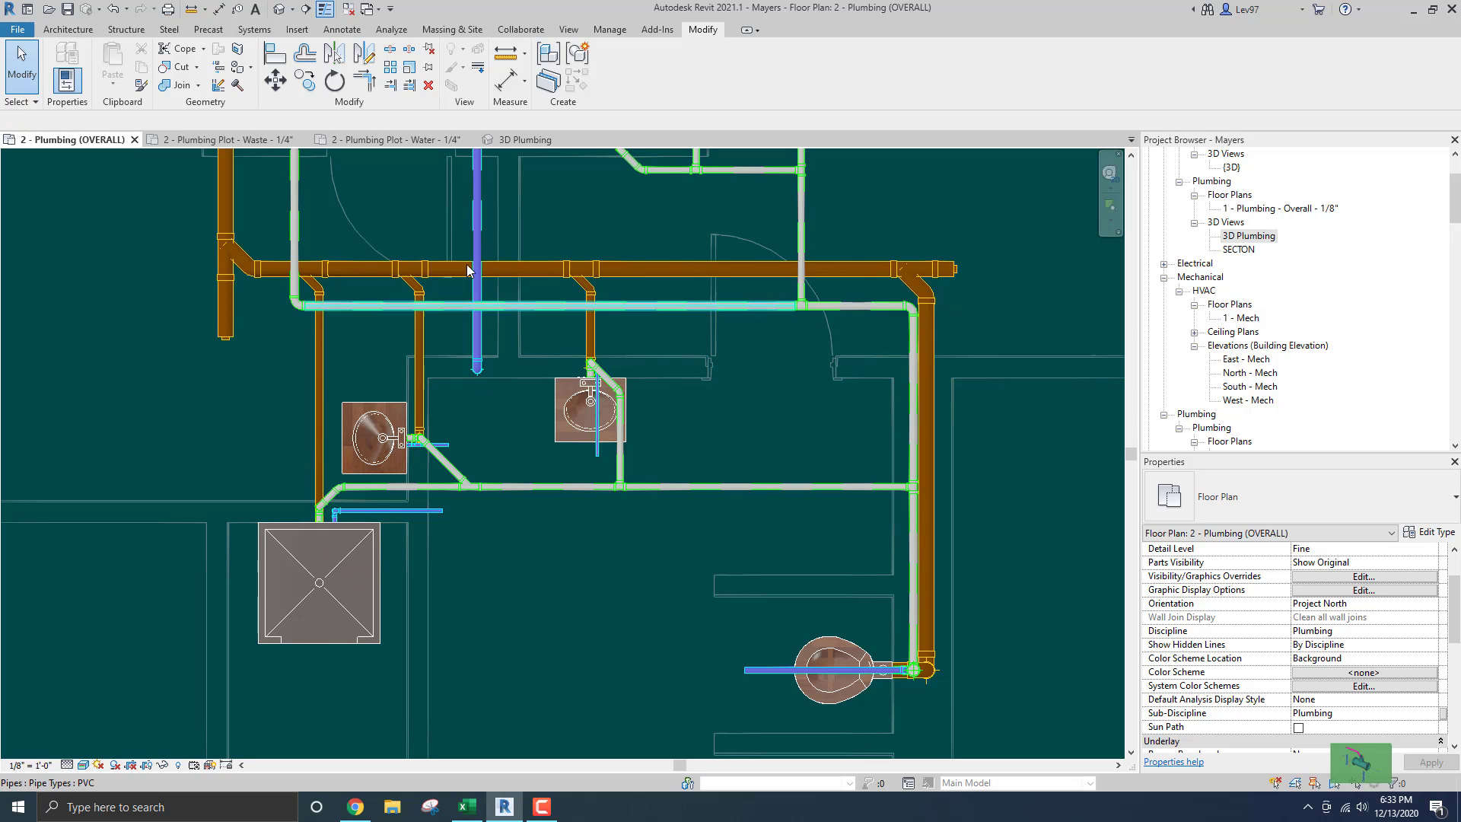
In the 3D Plumbing view, delete the elbow that joins the horizontal cold water main to its vertical riser.
left_click(521, 141)
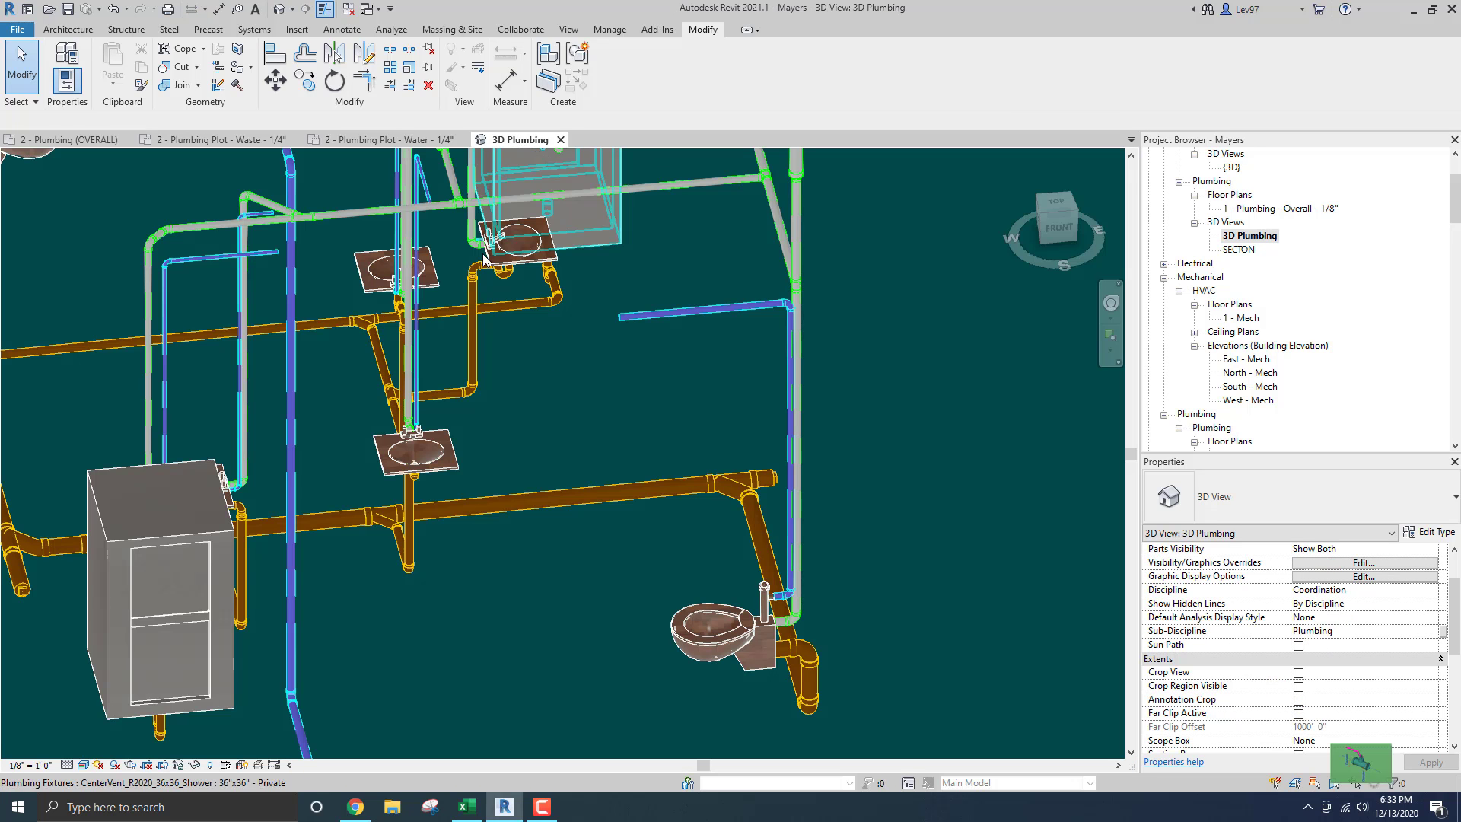
middle_click_drag(571, 367, 662, 520, "shift")
scroll(381, 354, "up", 1)
left_click_drag(388, 268, 479, 340)
key("Delete")
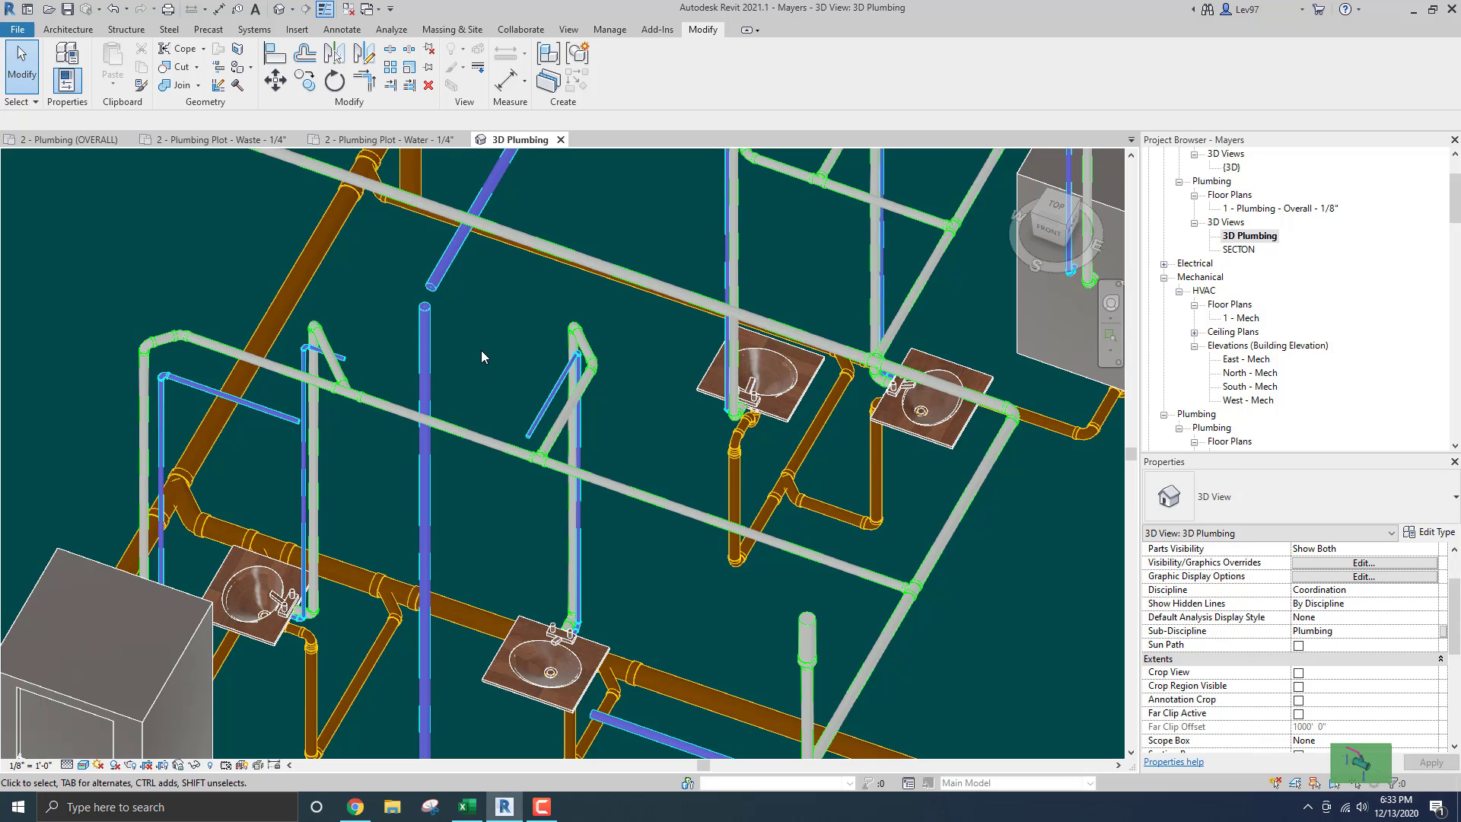
scroll(481, 349, "down", 2)
middle_click_drag(481, 340, 601, 360)
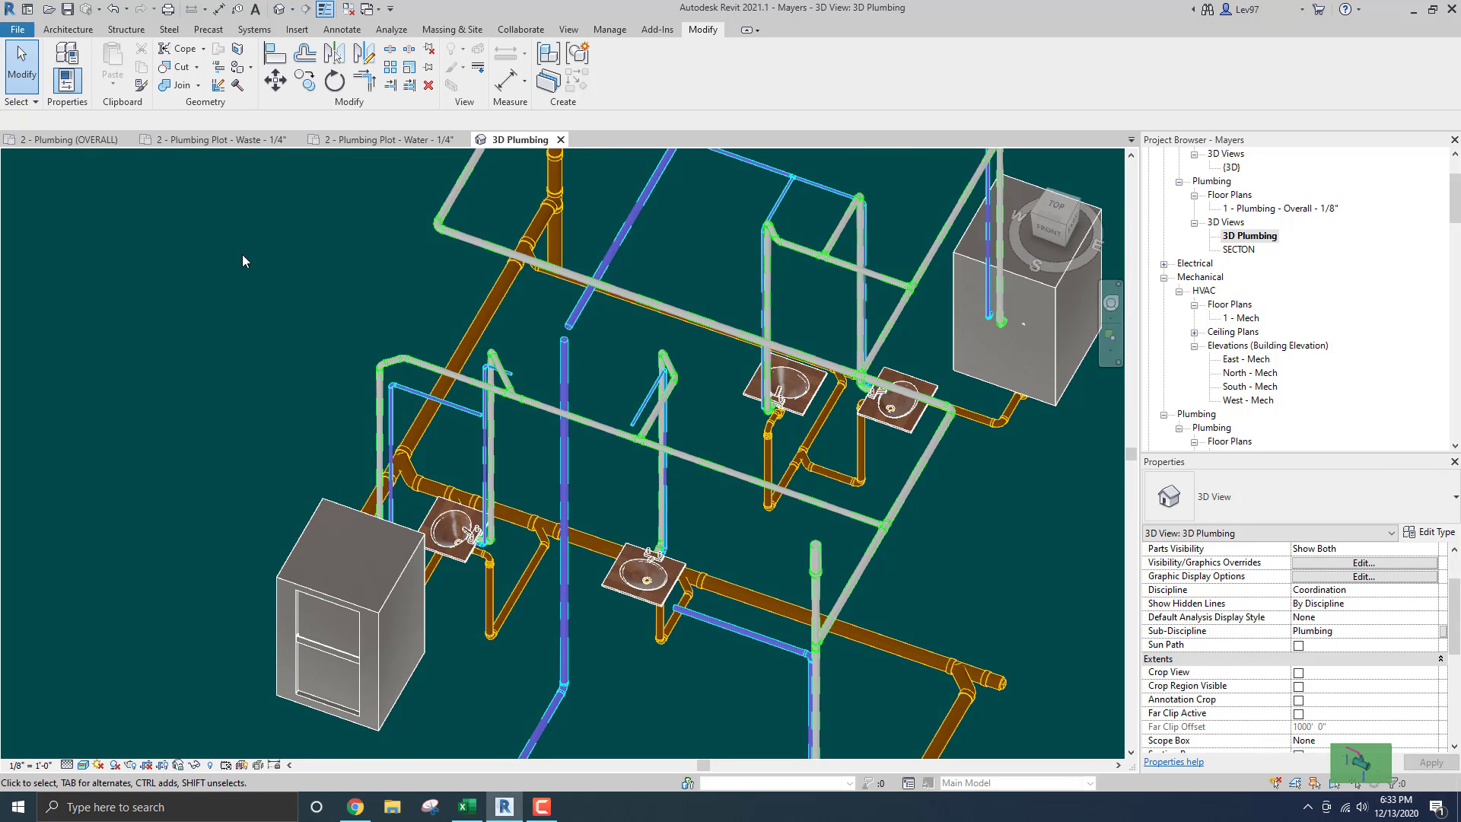
In the 2 - Plumbing (OVERALL) plan, sketch a horizontal detail line about 1' 5 5/8" long between the shower and the water closet.
left_click(83, 142)
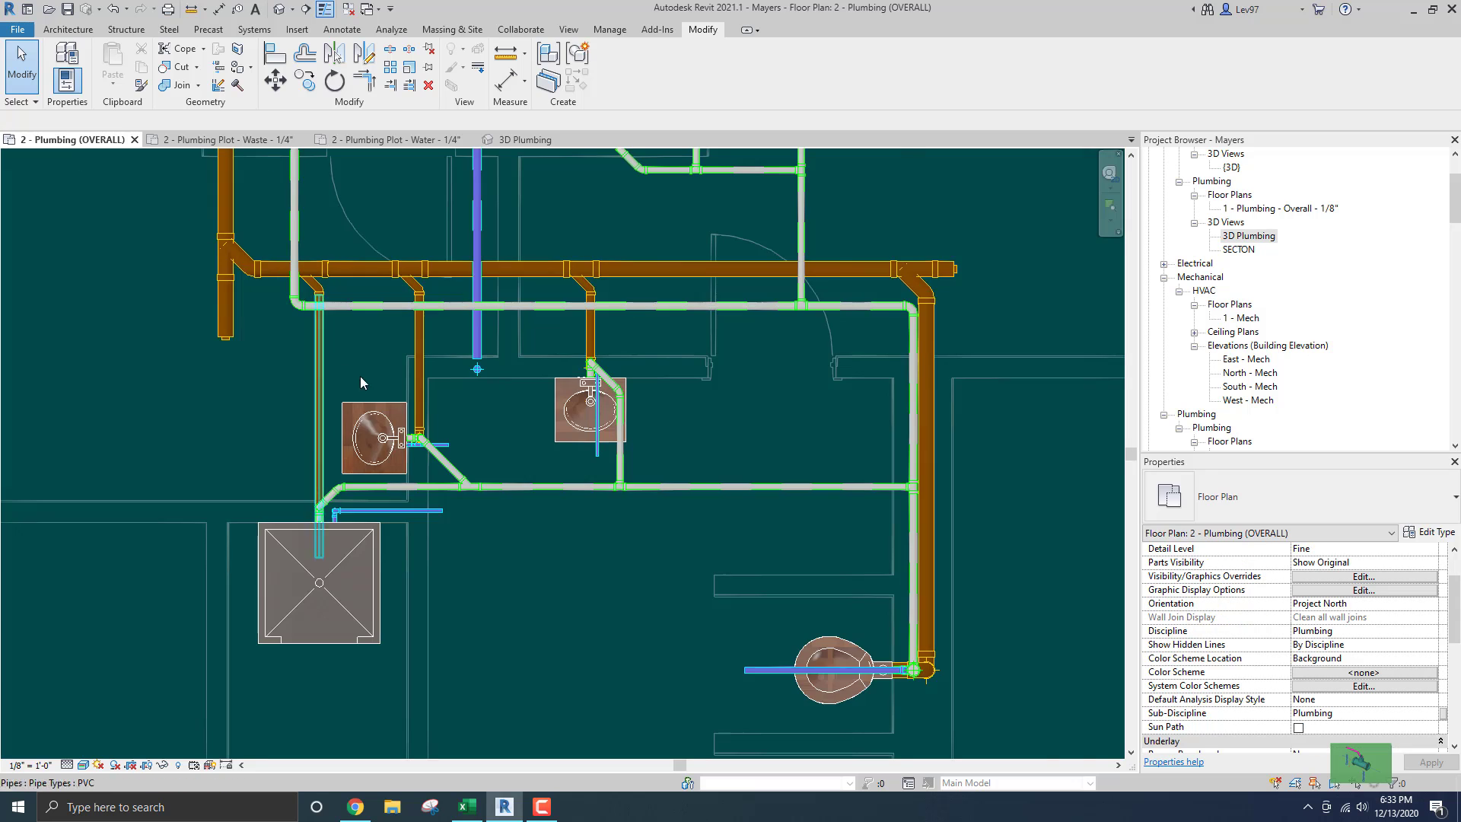
scroll(469, 391, "up", 2)
scroll(499, 442, "down", 3)
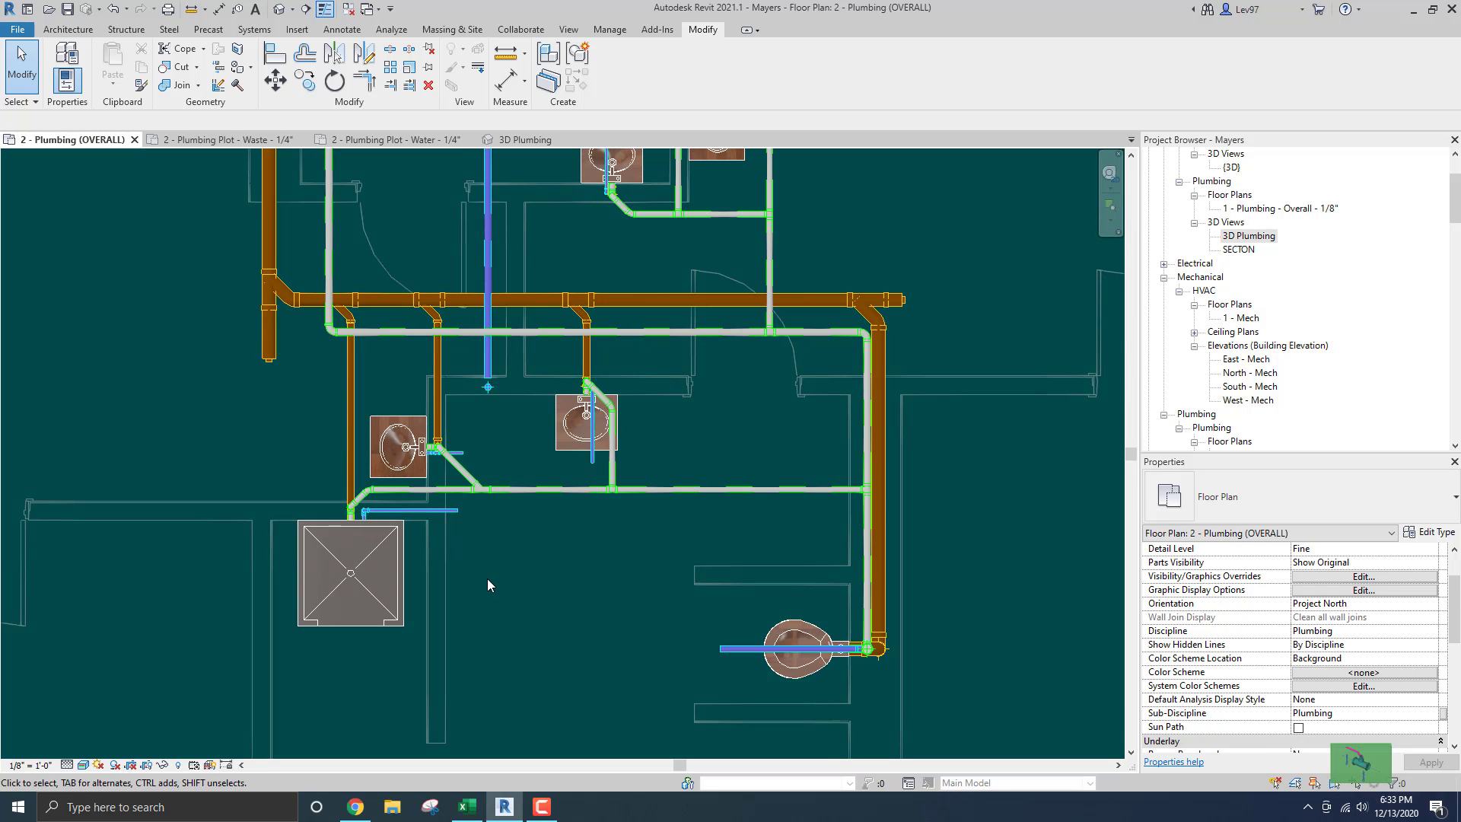
key("d")
key("l")
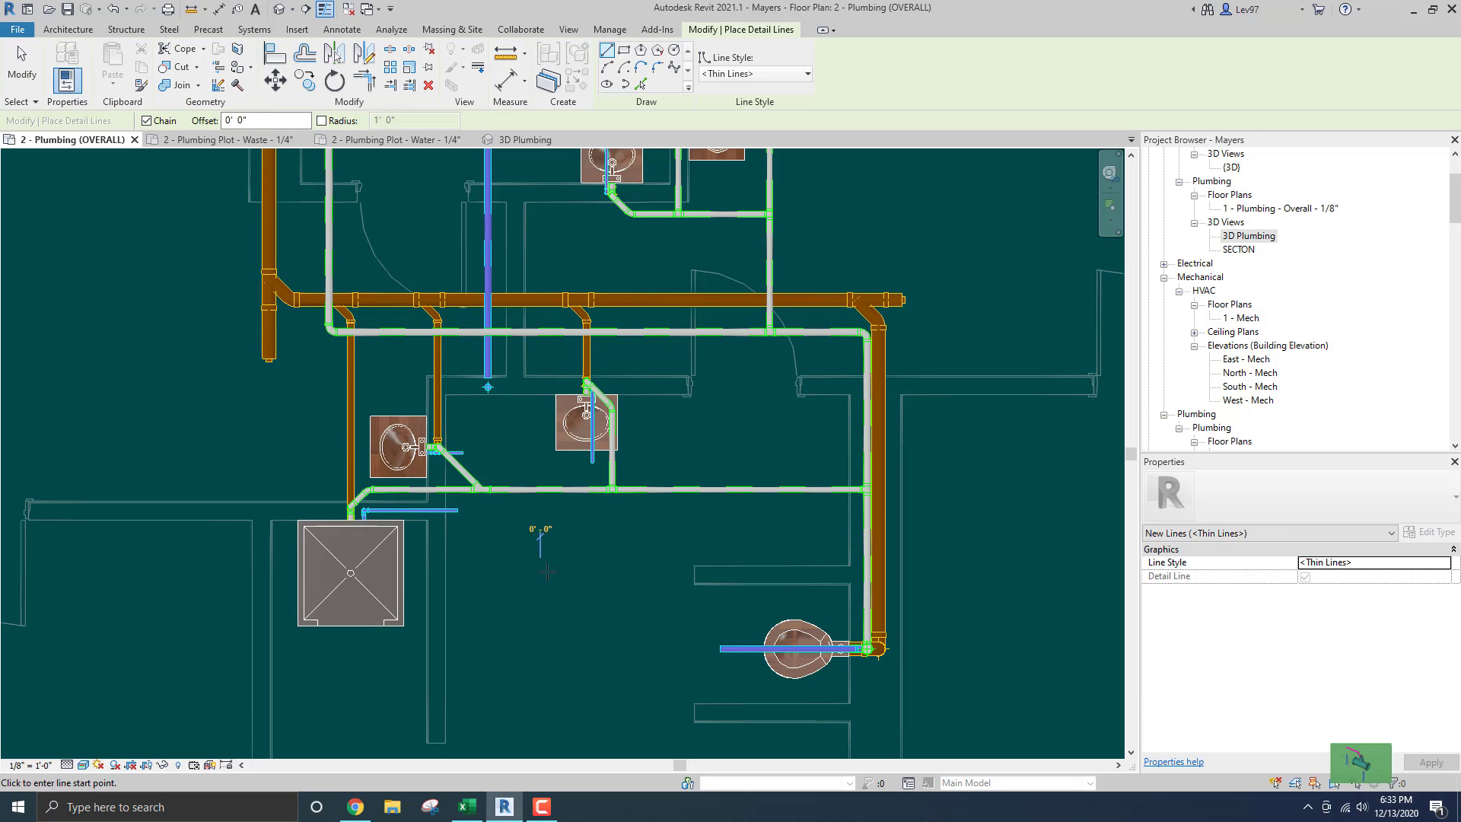
left_click(592, 574)
key("Escape")
key("Escape")
middle_click_drag(615, 591, 623, 601)
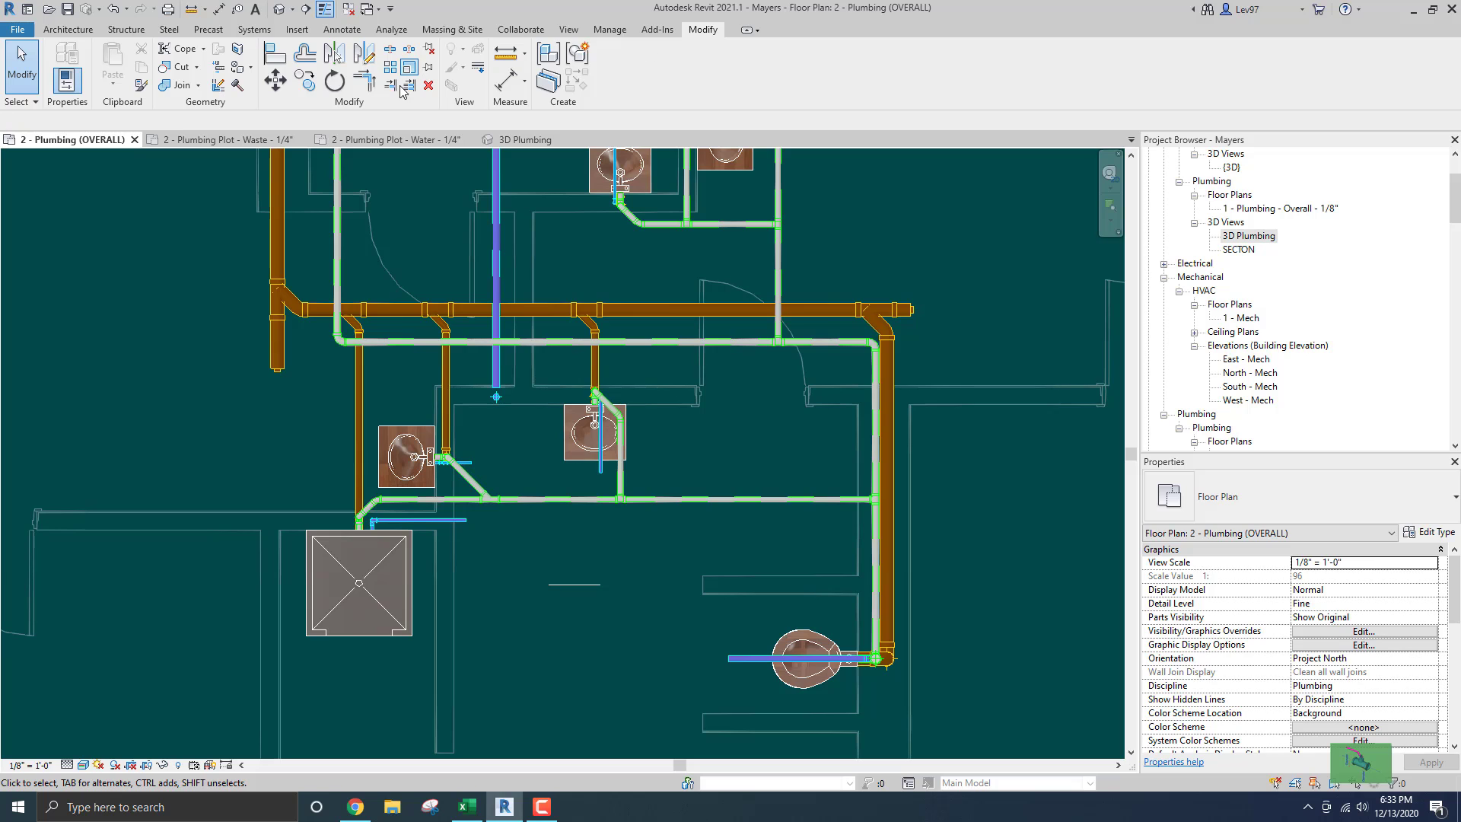
Extend the open end of the cold water main to the detail line and delete that line.
left_click(573, 583)
left_click(497, 375)
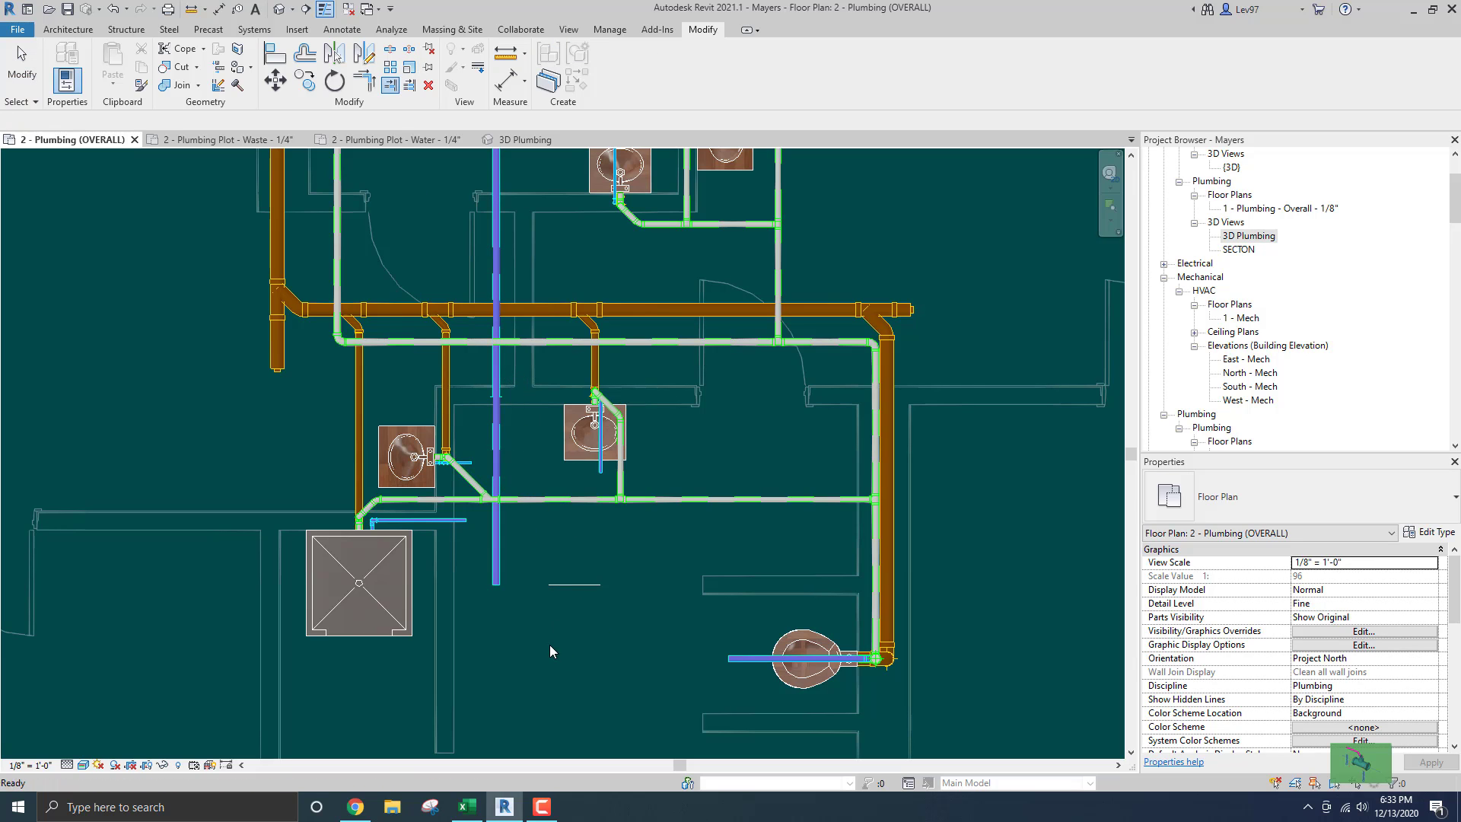
key("Escape")
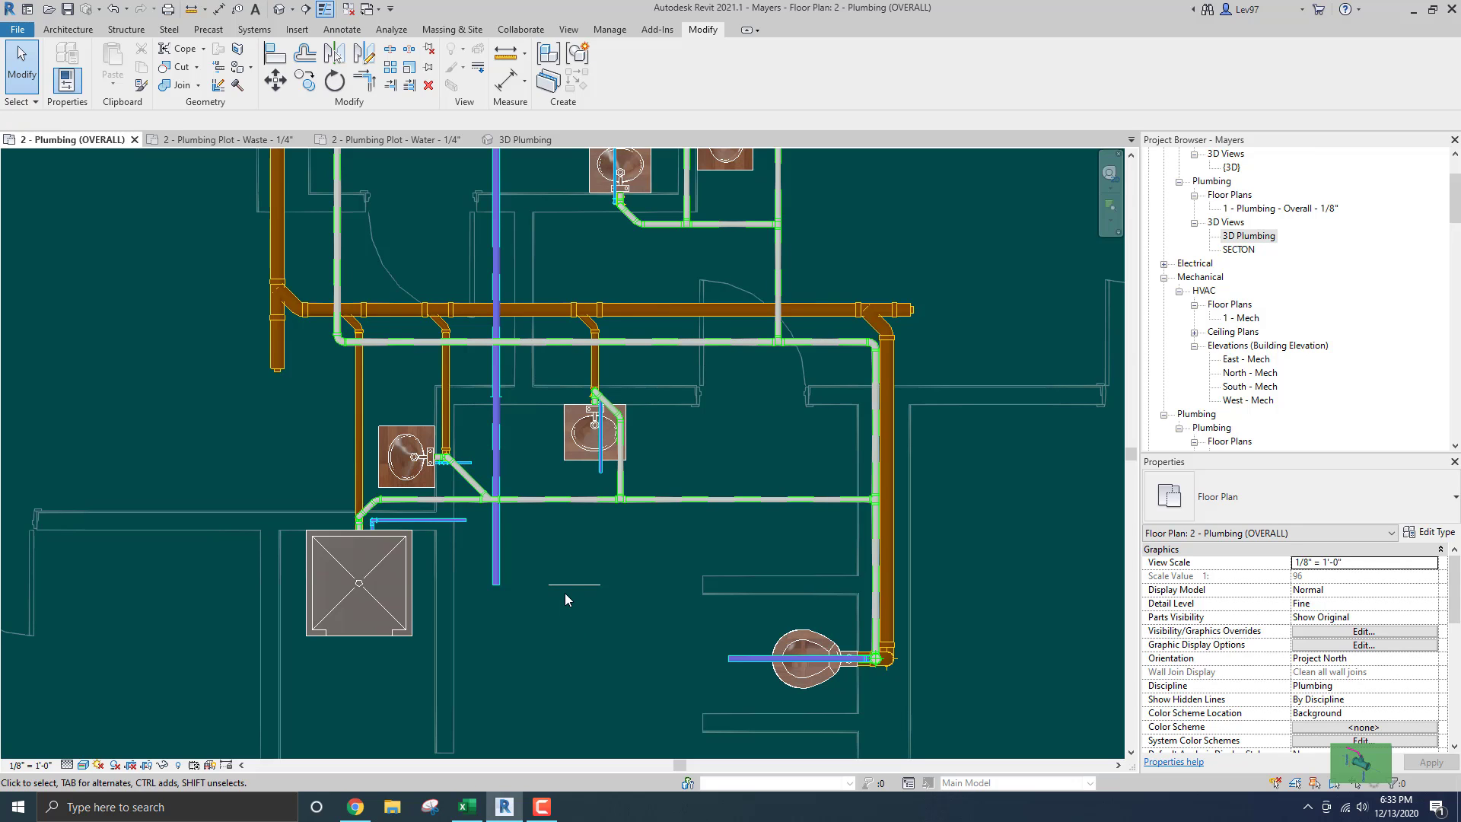
left_click(565, 584)
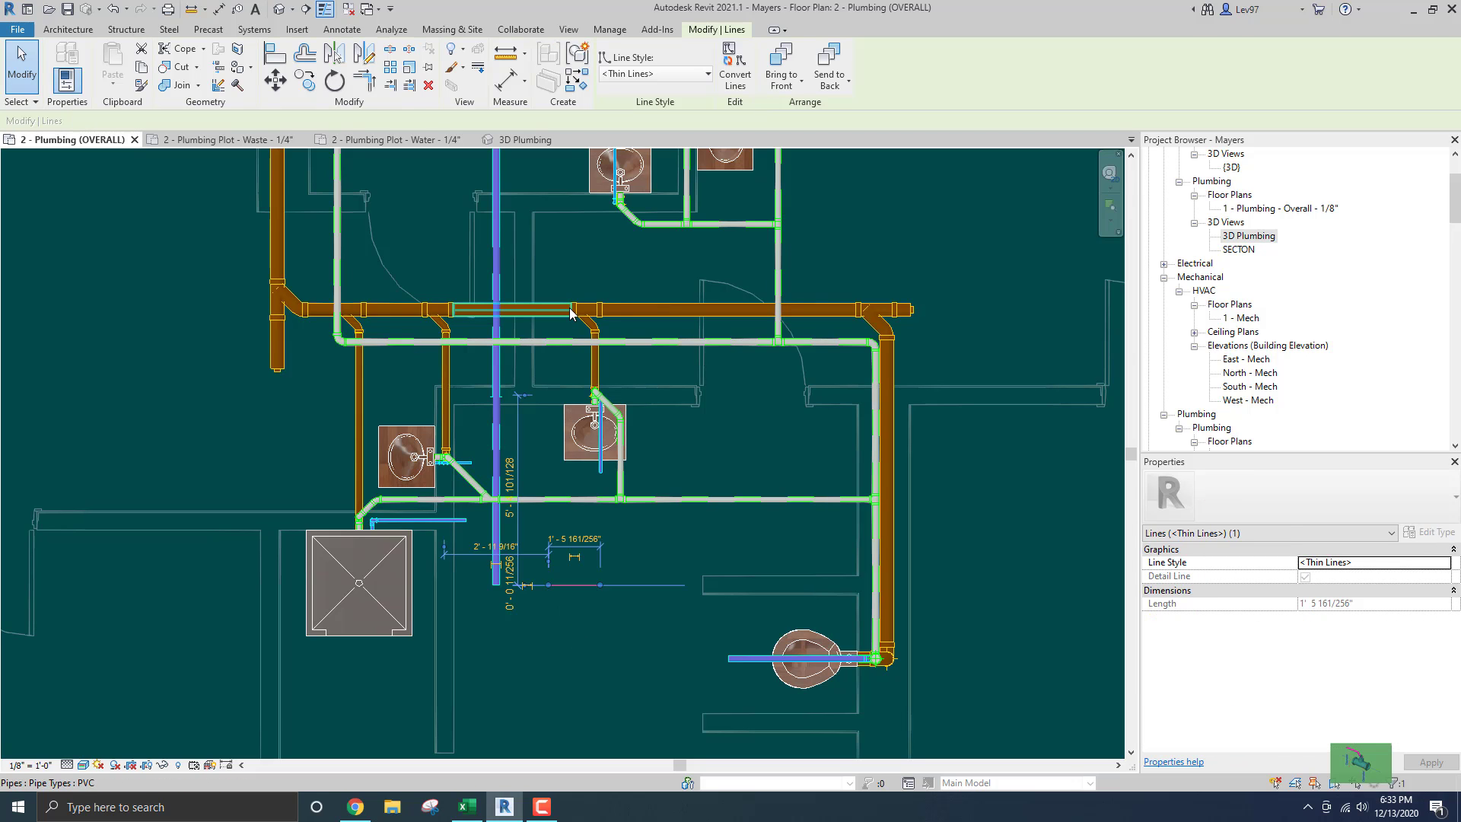
key("Delete")
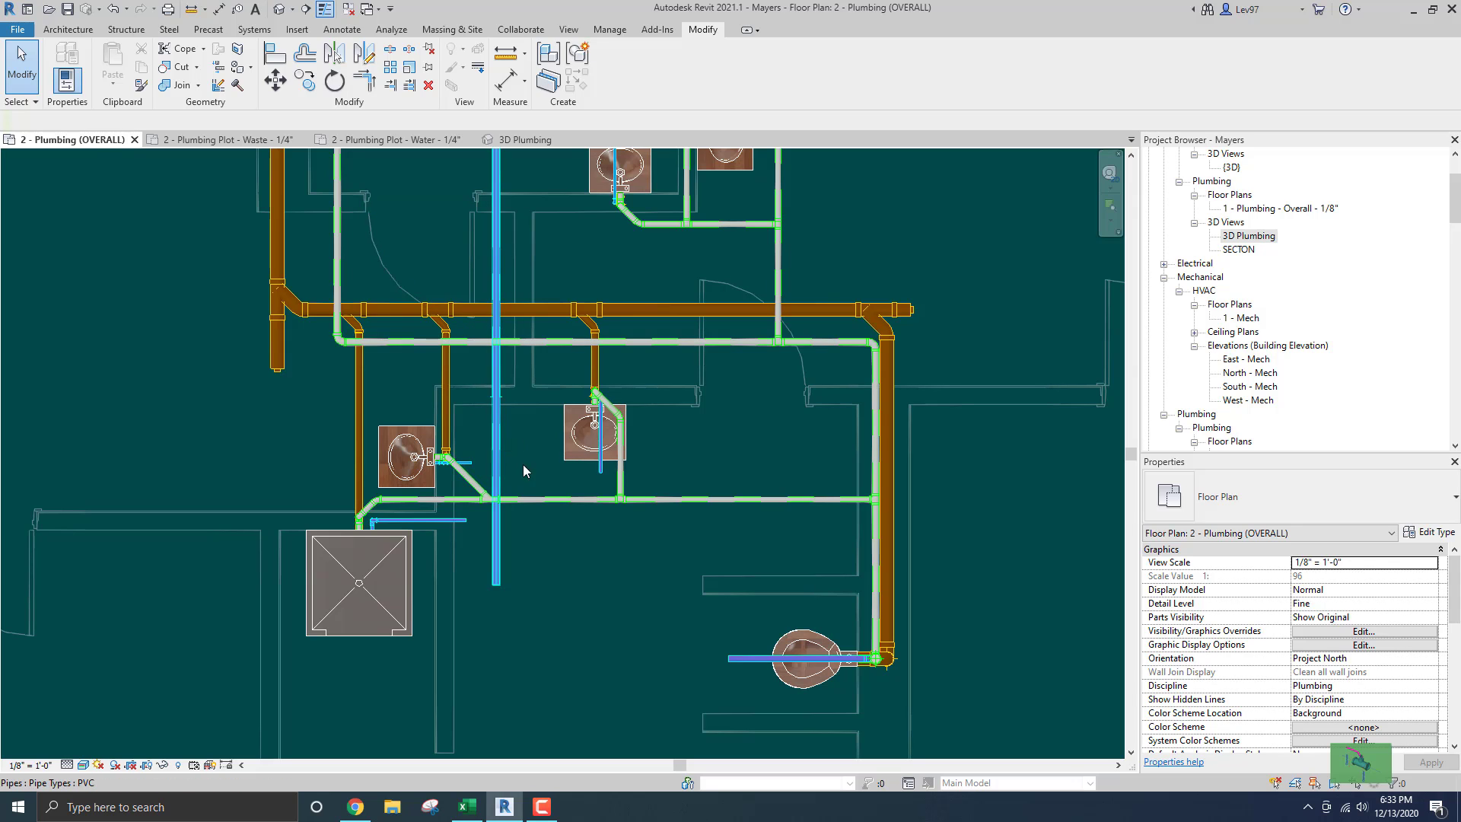
Continue the 2" cold water main about 1' 10" straight on from its open end and turn it about 2' 9" toward the water closet.
left_click(496, 577)
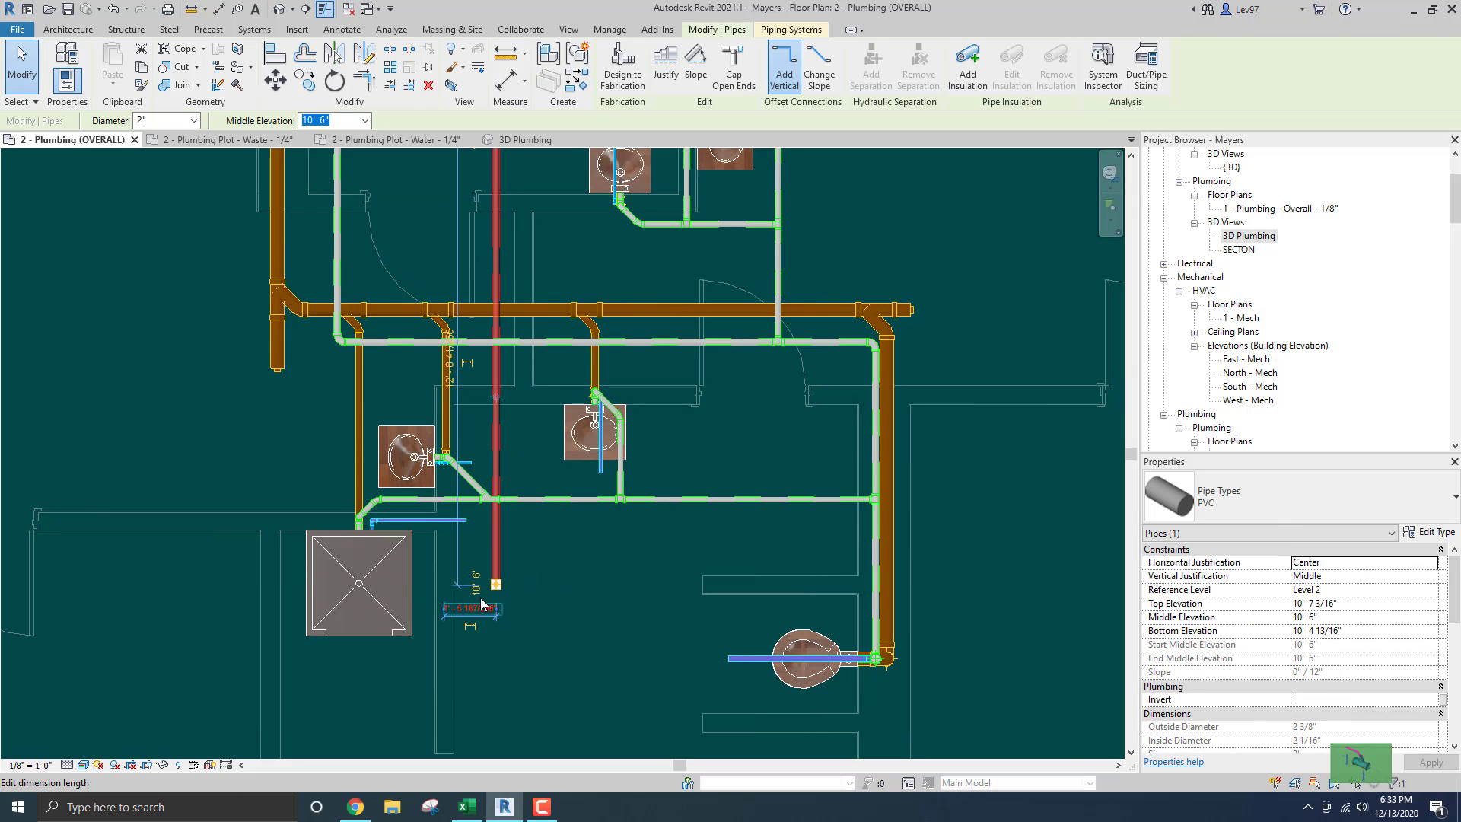
right_click(496, 588)
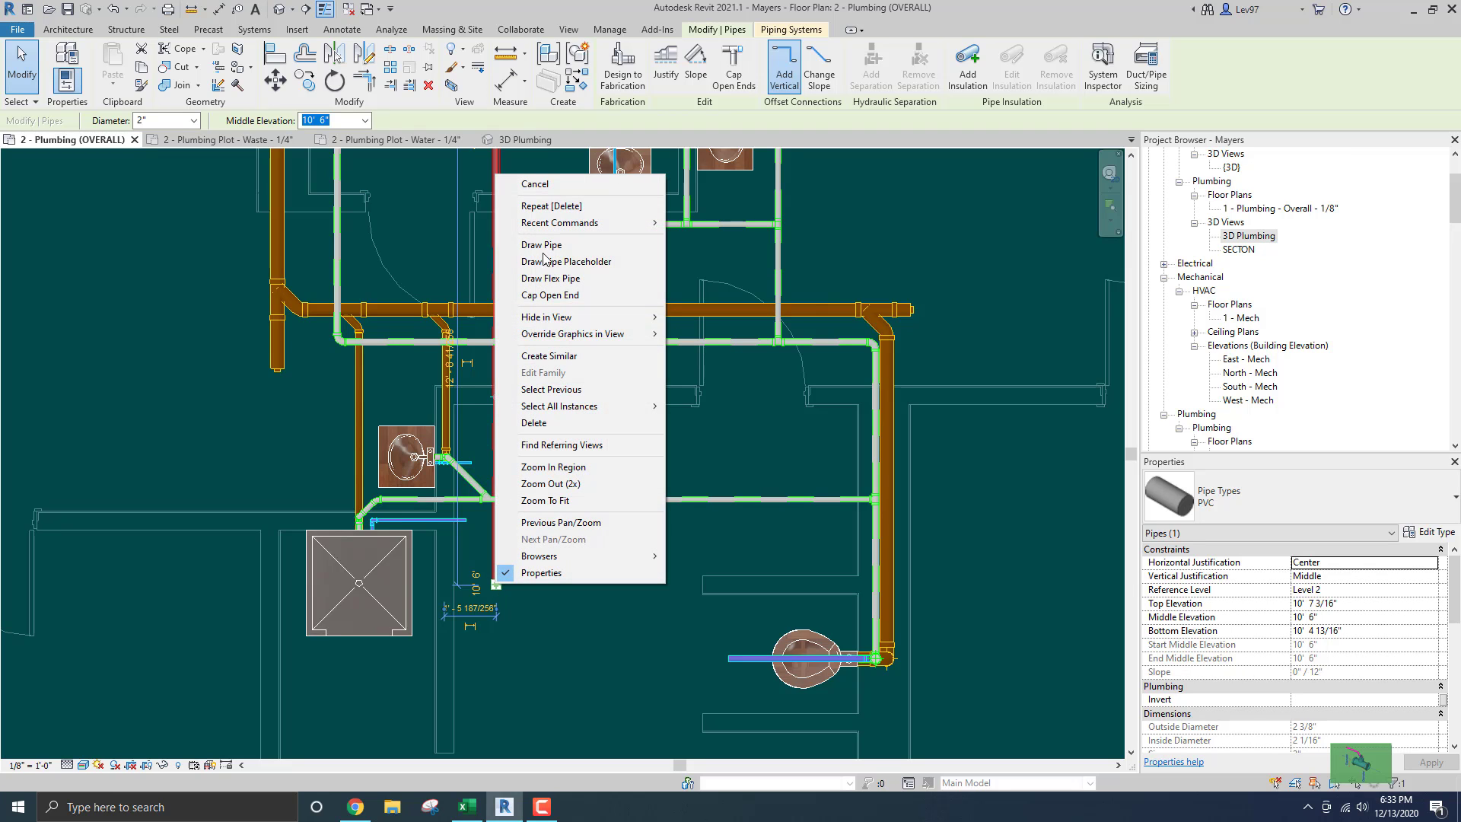
left_click(537, 245)
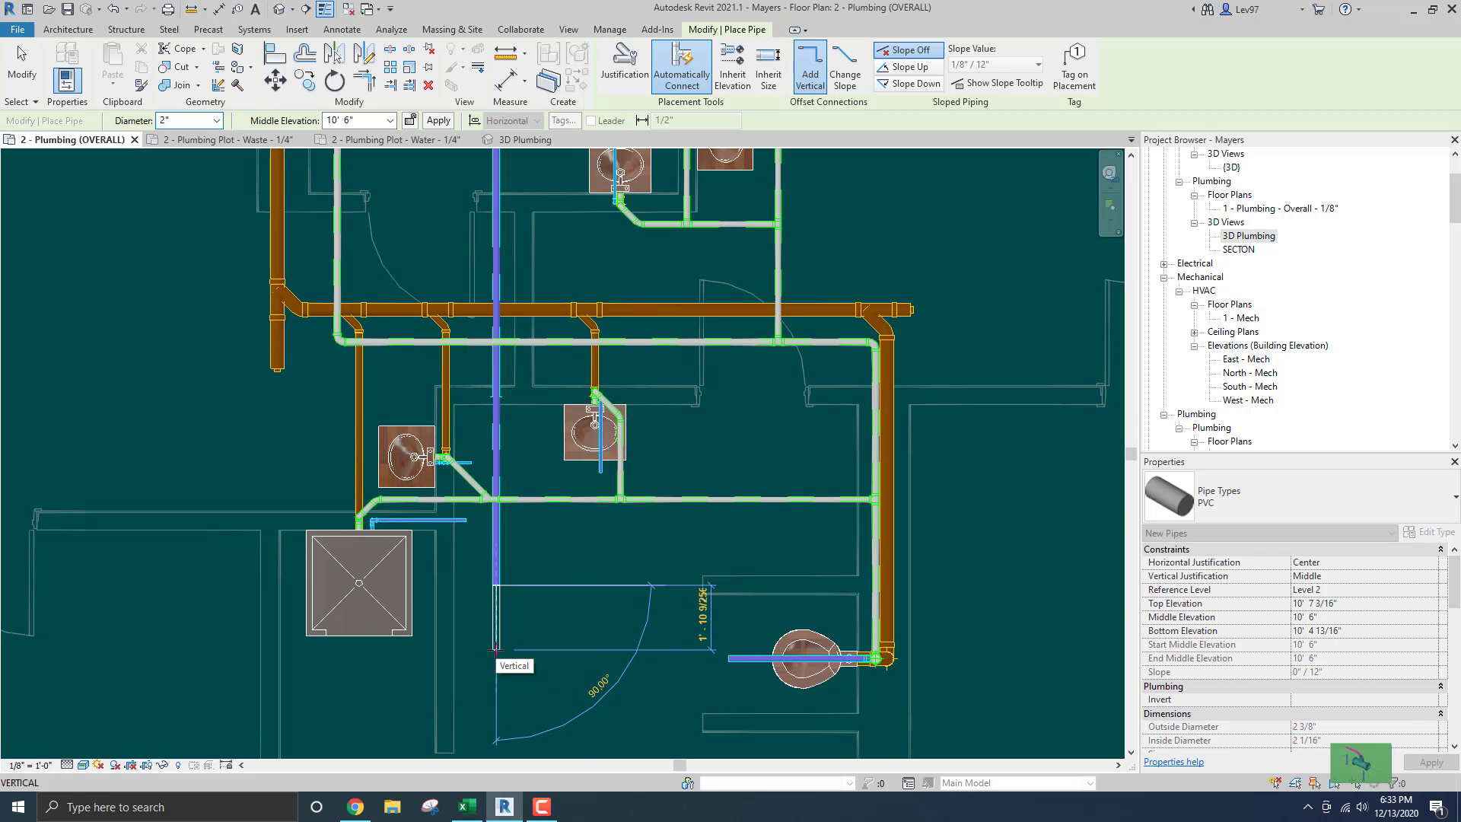
left_click(496, 648)
left_click(601, 648)
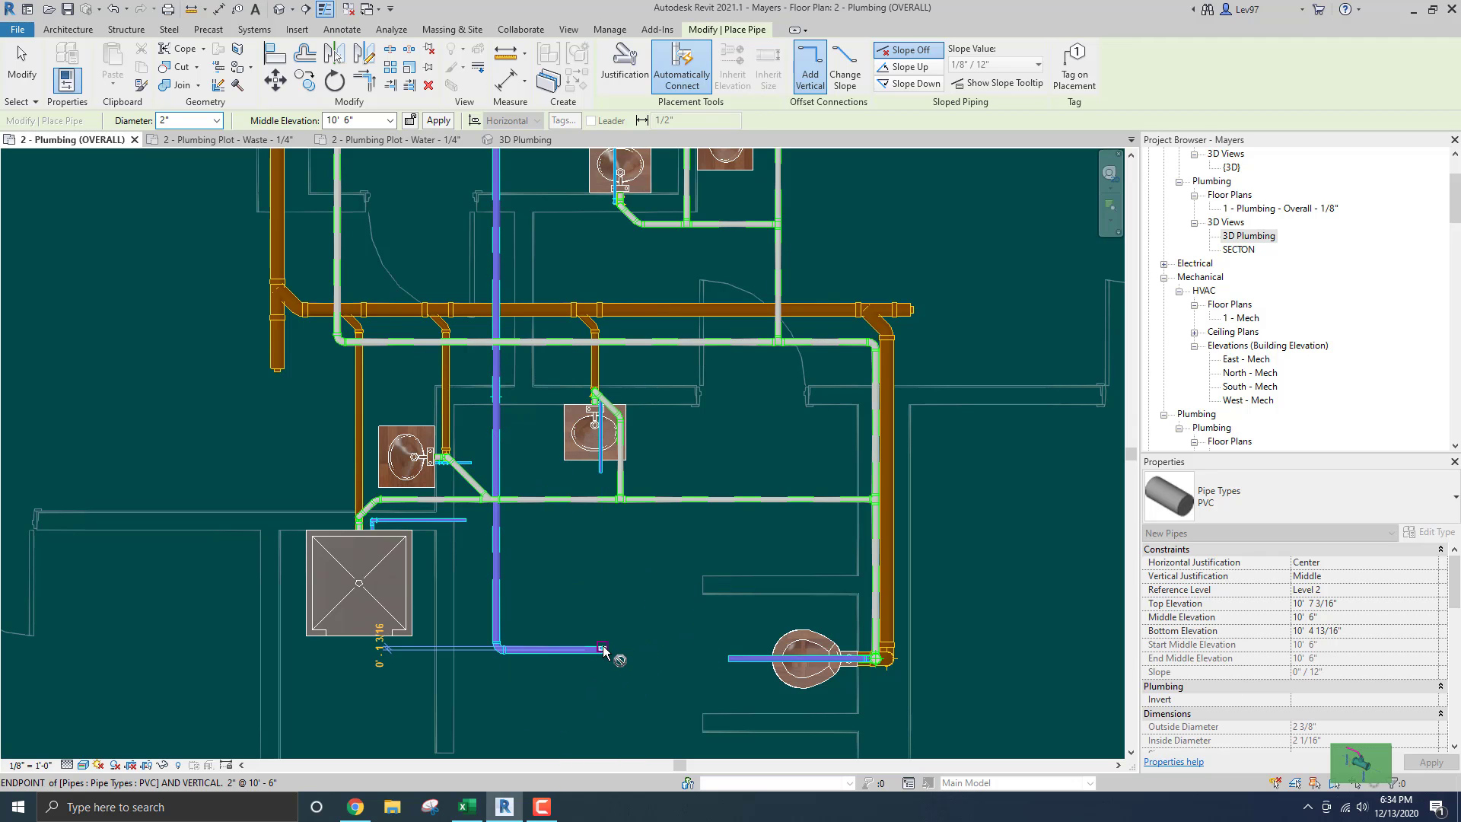
key("Escape")
key("Escape")
middle_click_drag(564, 670, 533, 551)
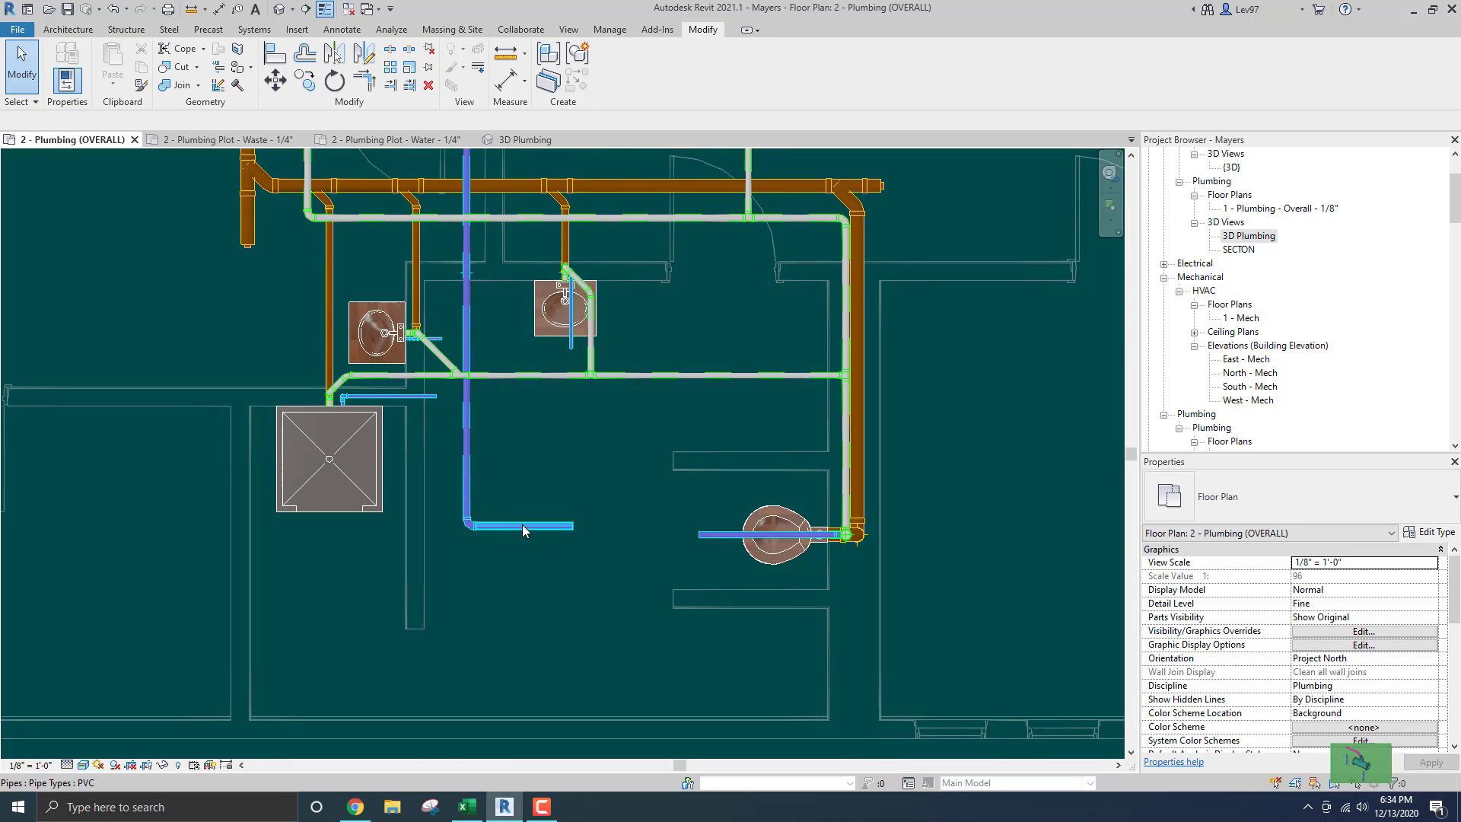
right_click(522, 524)
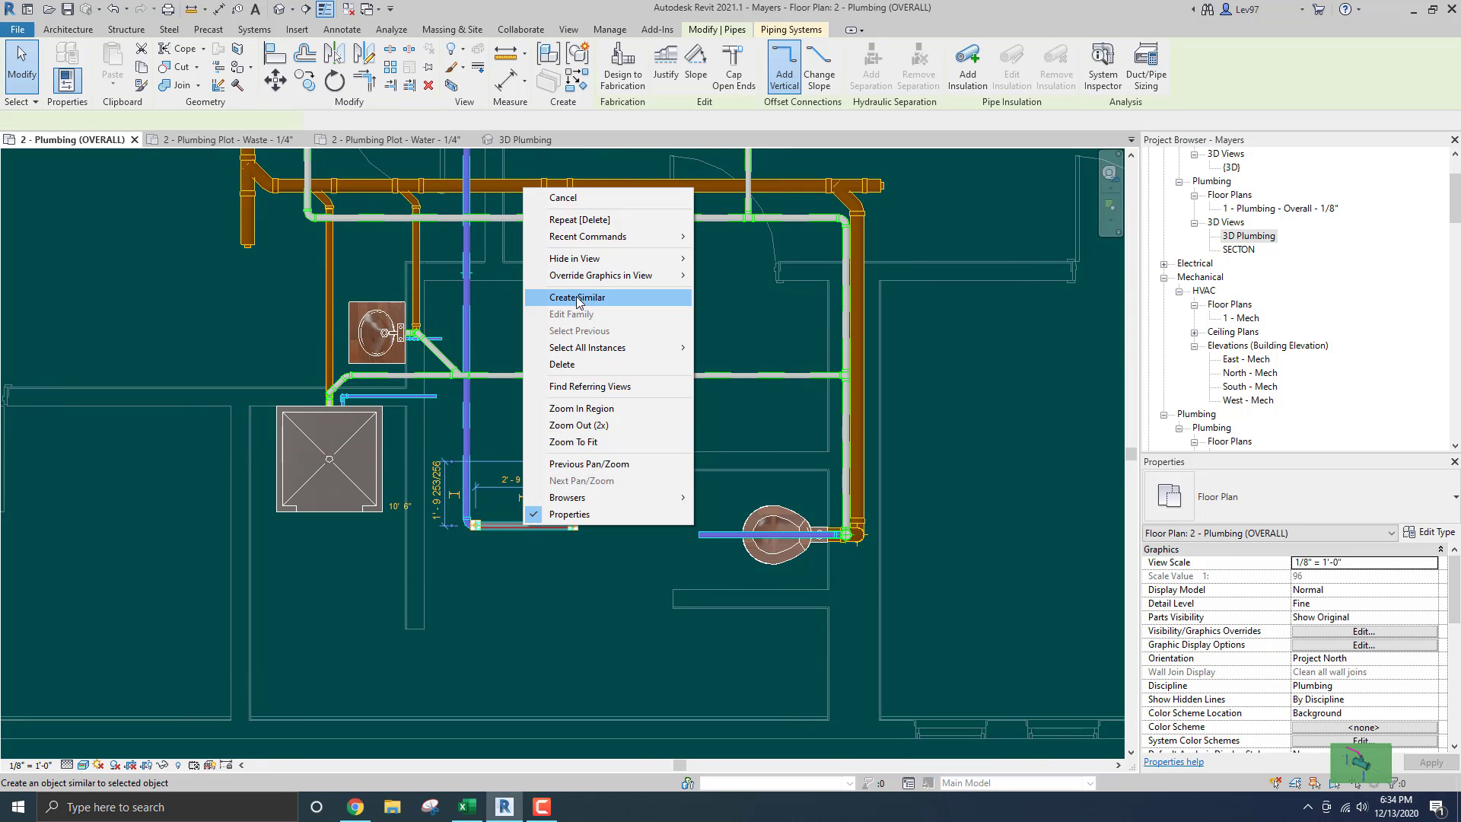
key("Escape")
key("Escape")
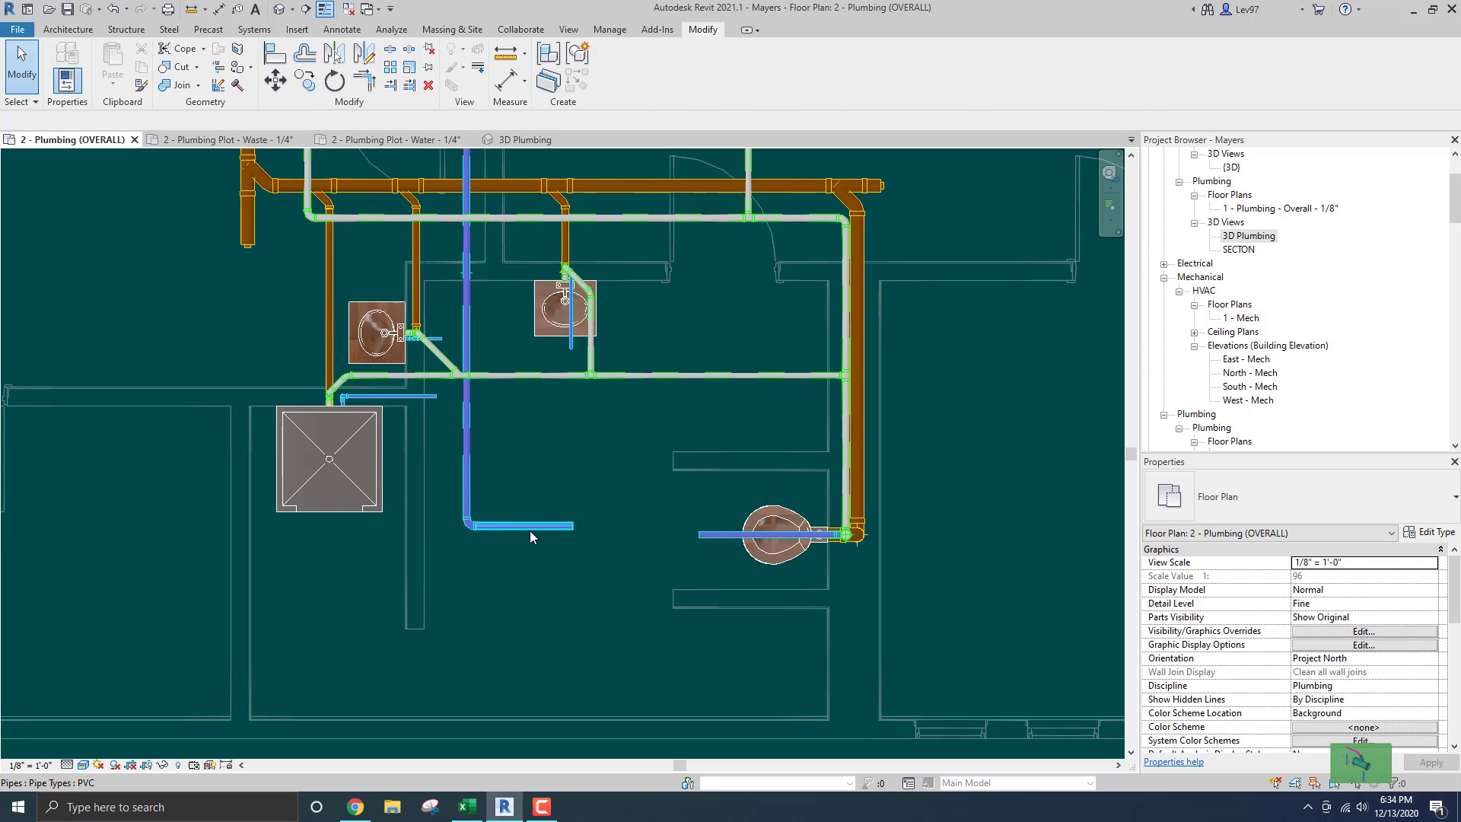
Continue the main from its open end toward the water closet with a 1 1/2" pipe, ending short of the closet's own branch.
left_click(563, 526)
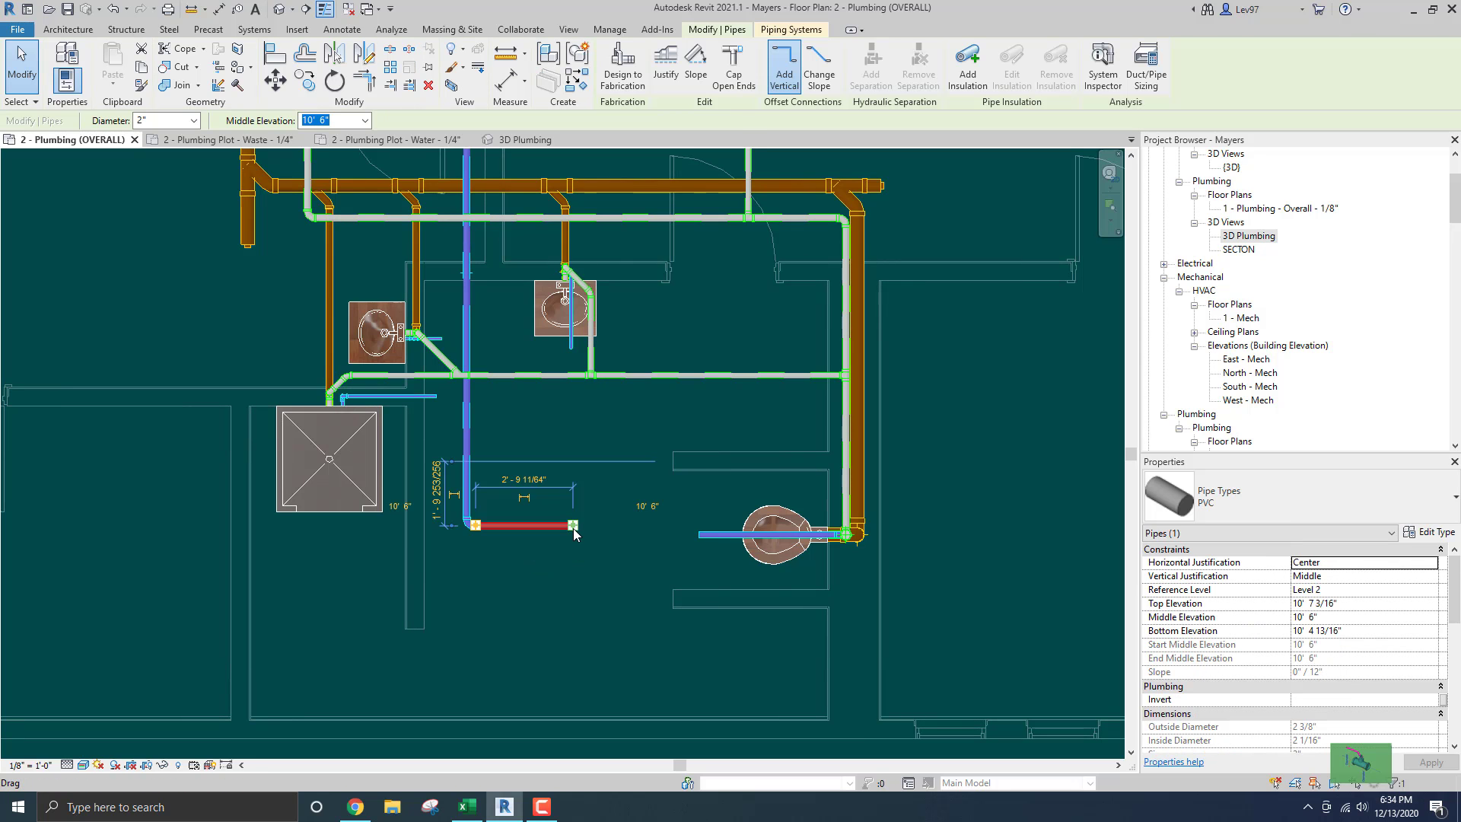
right_click(573, 528)
left_click(620, 189)
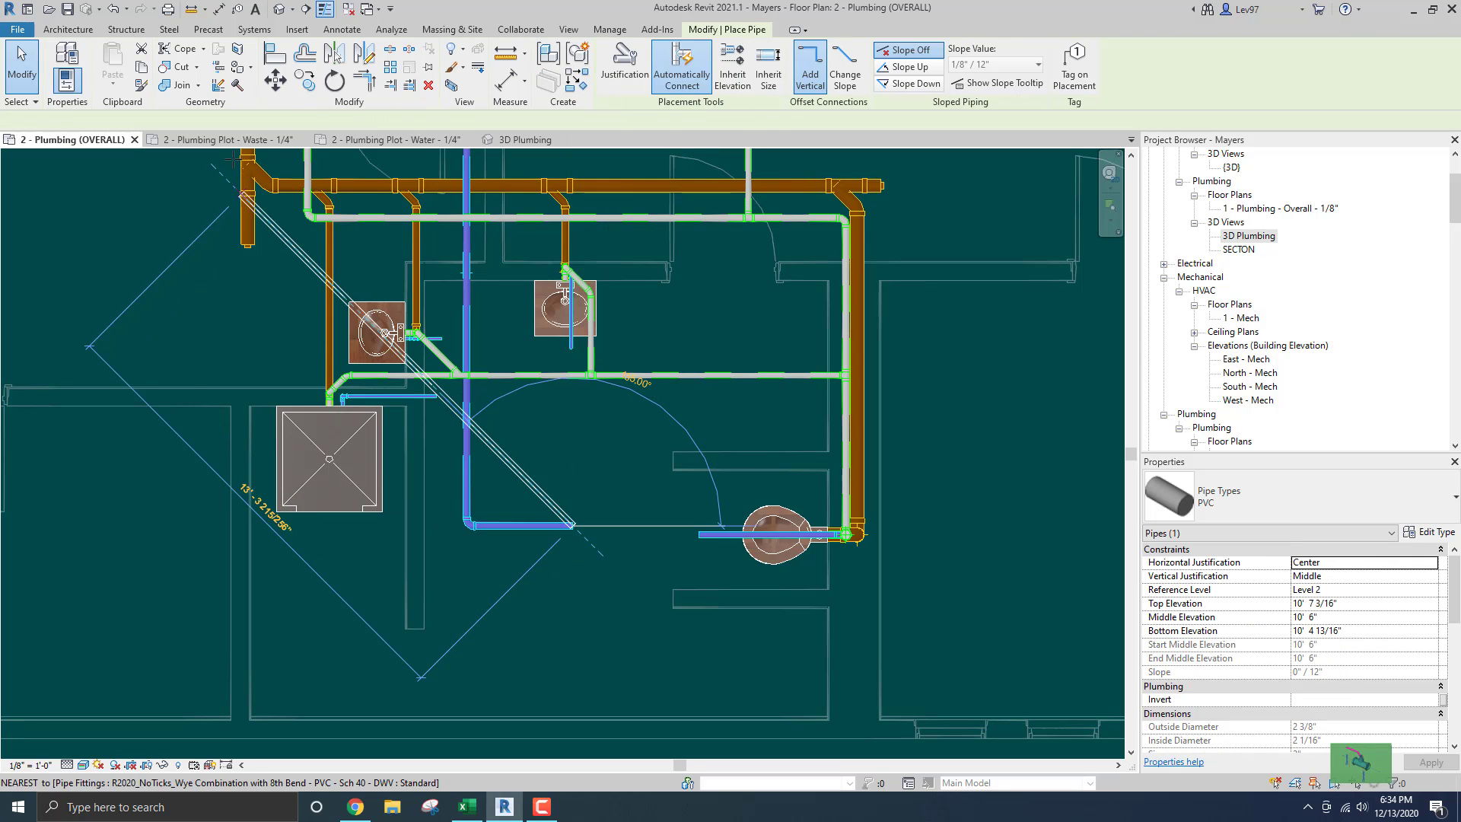
left_click(217, 121)
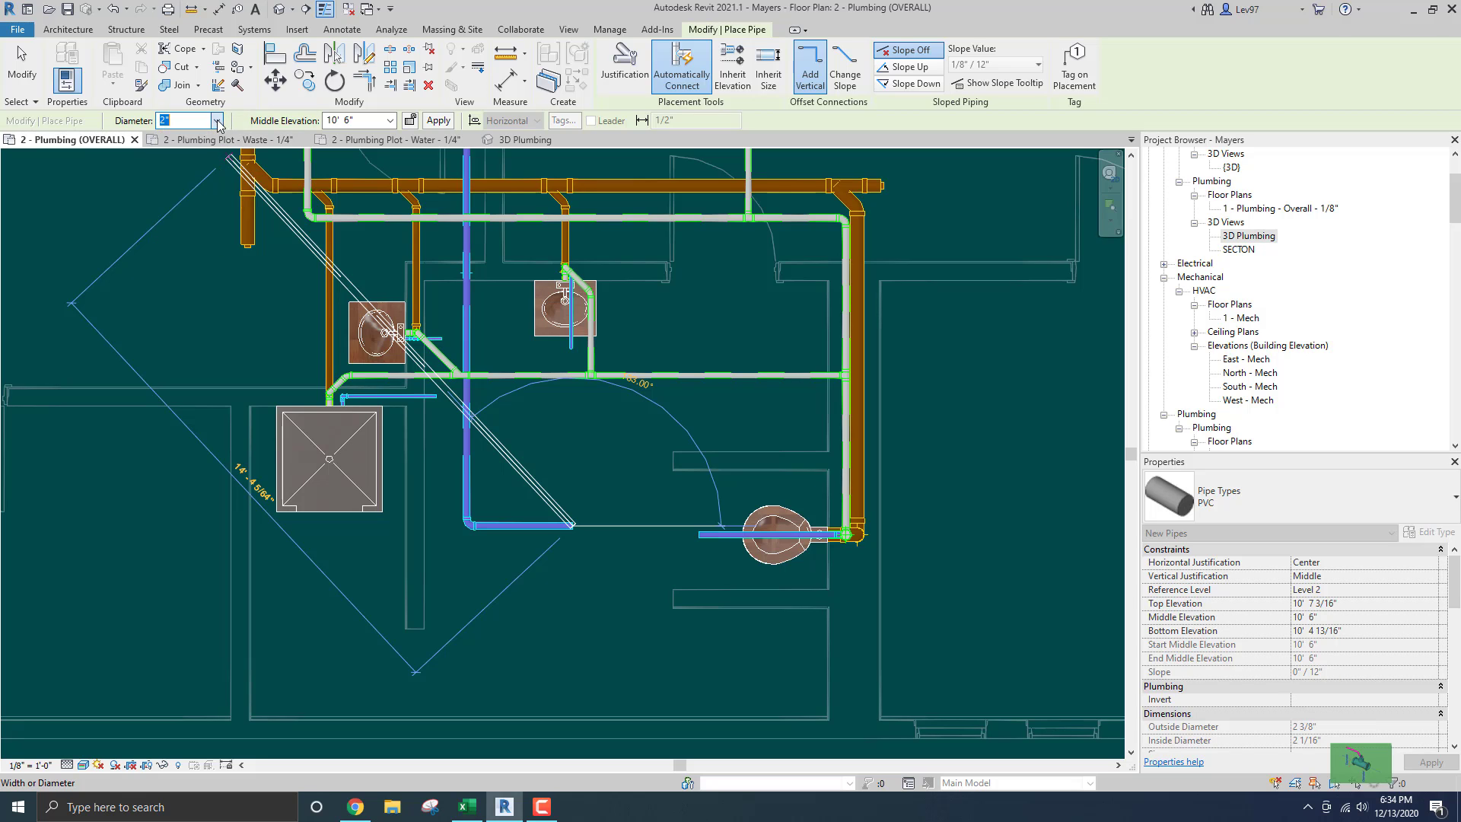
left_click(219, 122)
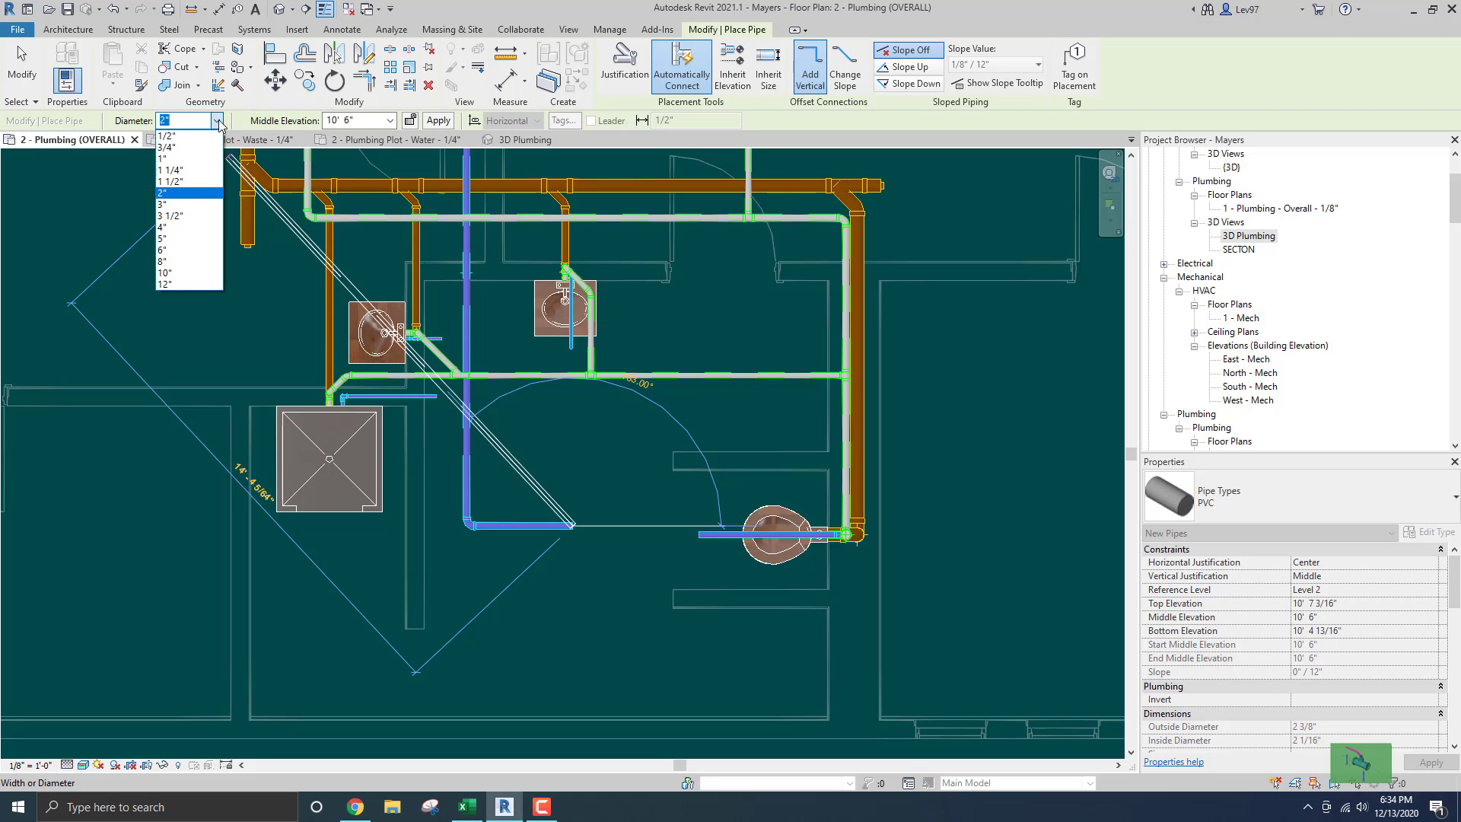
left_click(175, 182)
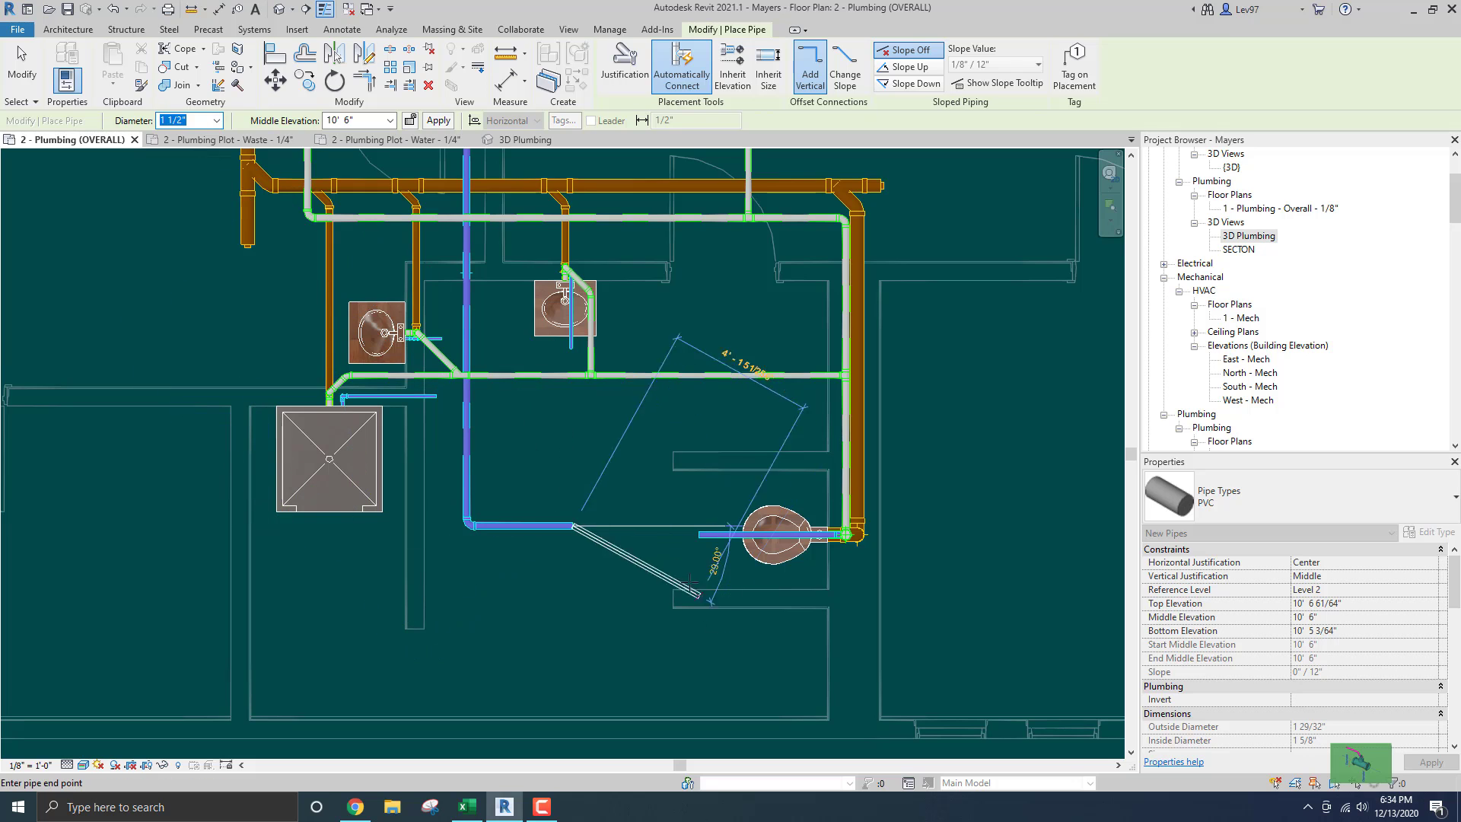
left_click(657, 526)
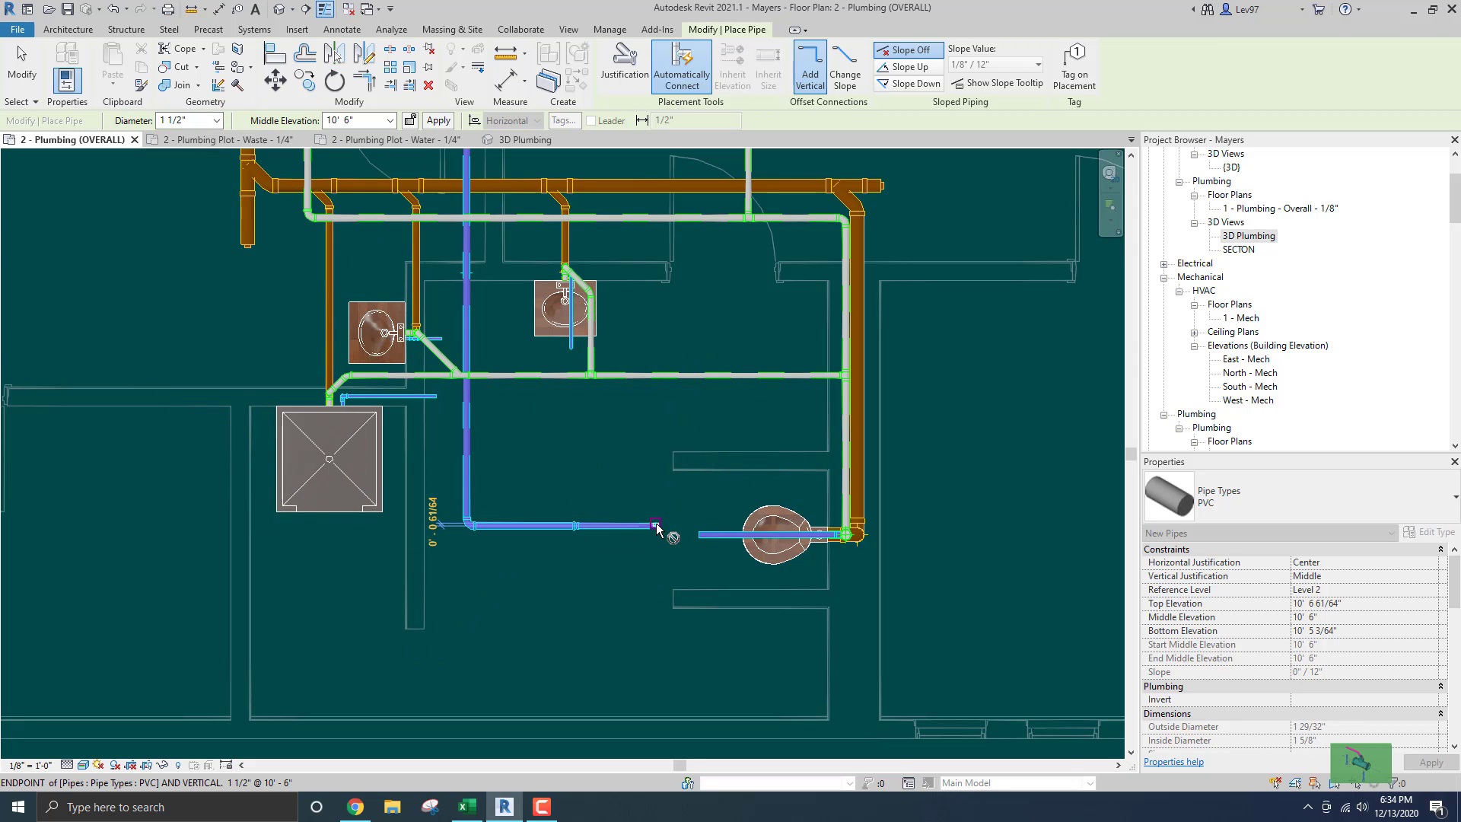
key("Escape")
key("Escape")
middle_click_drag(618, 520, 620, 493)
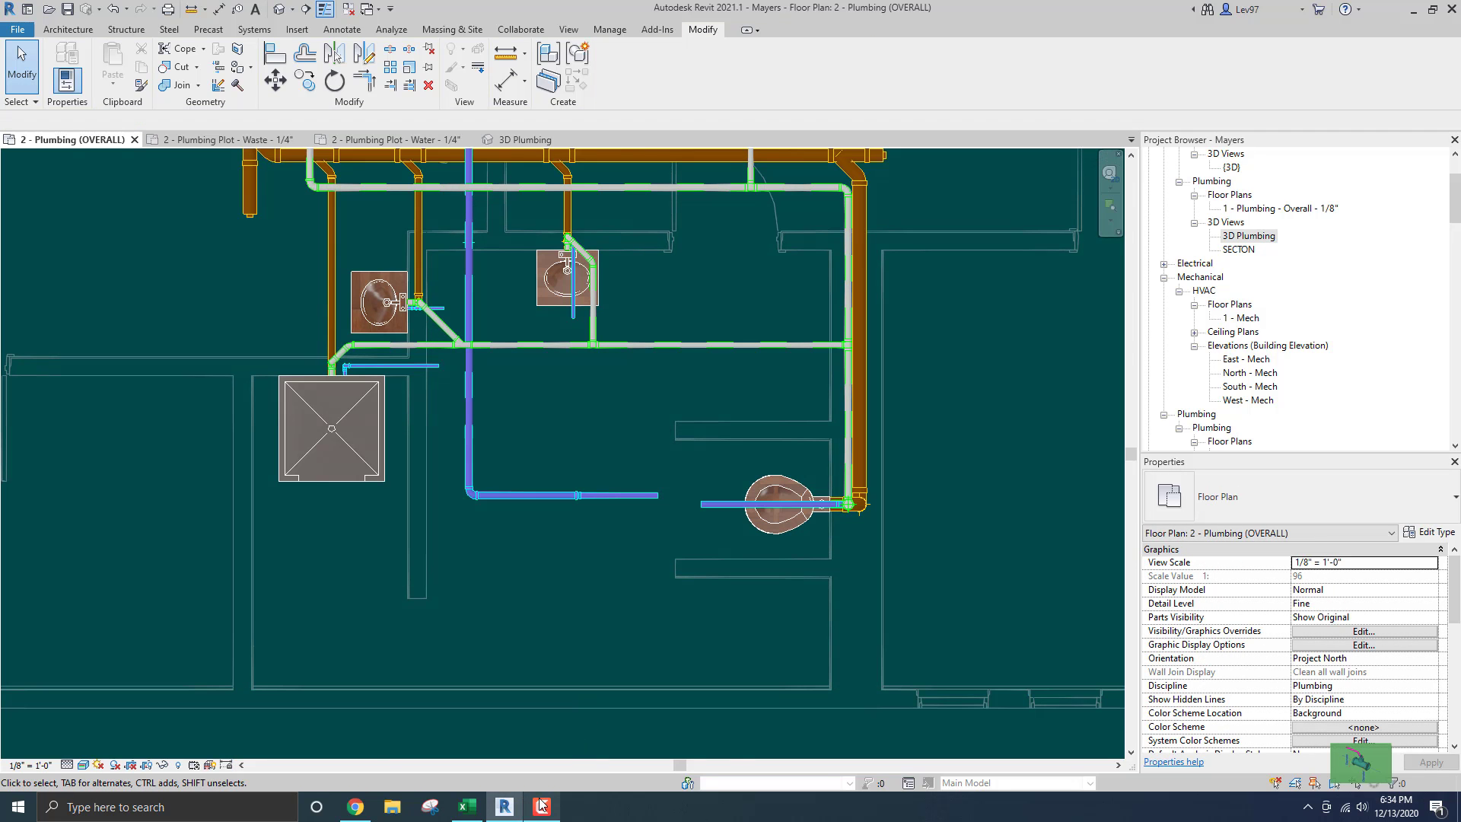
mouse_move(544, 813)
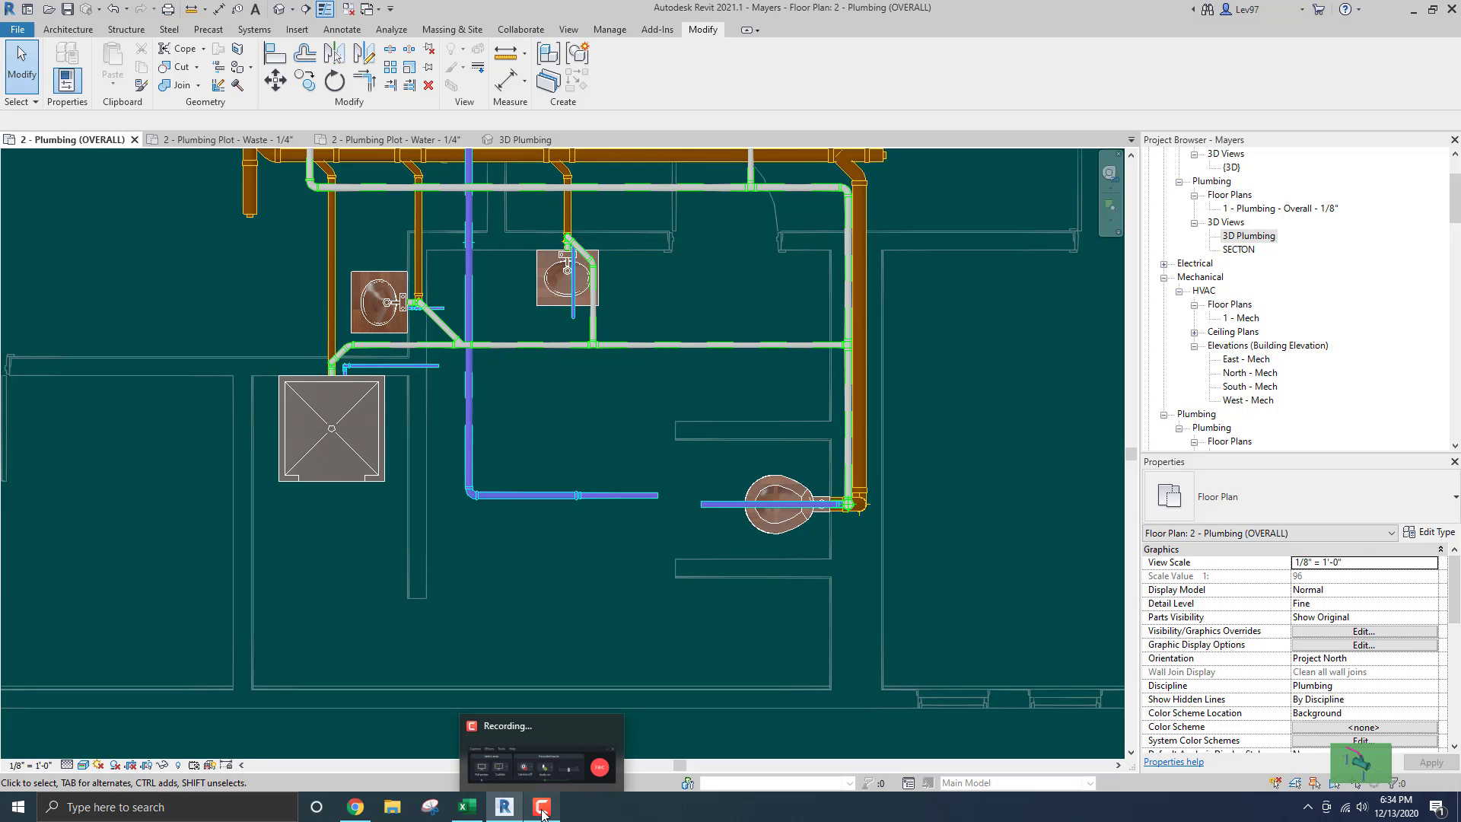
left_click(542, 813)
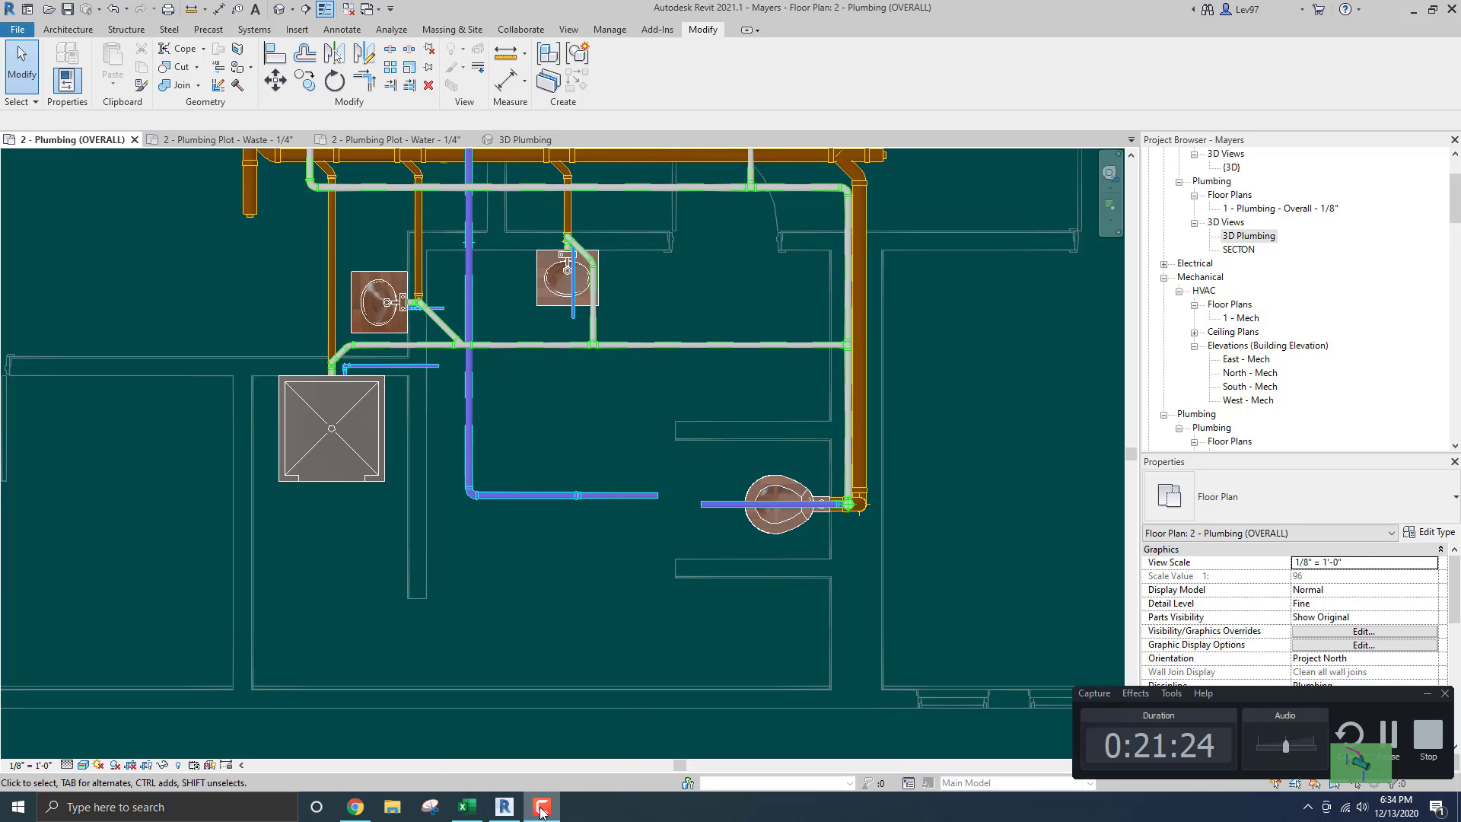